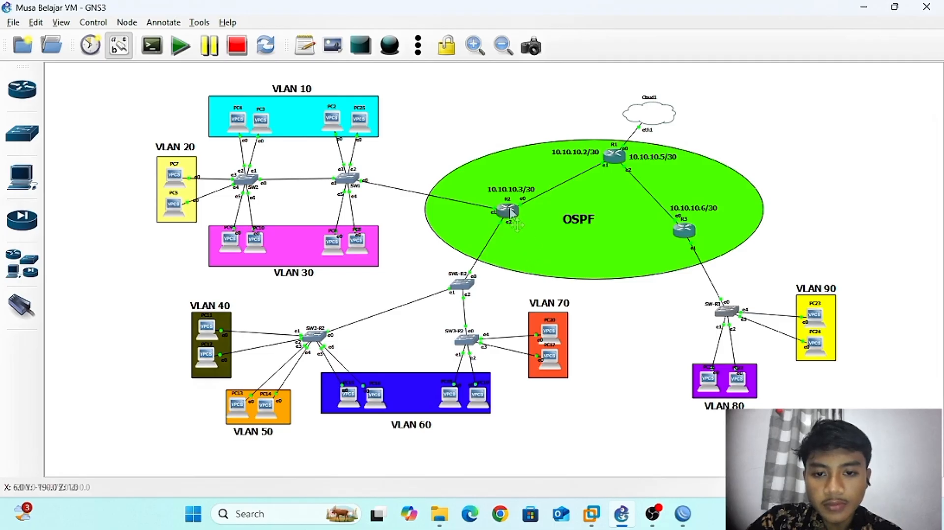
Move the green OSPF ellipse slightly up and to the right around routers R1, R2 and R3
drag(561, 240, 539, 250)
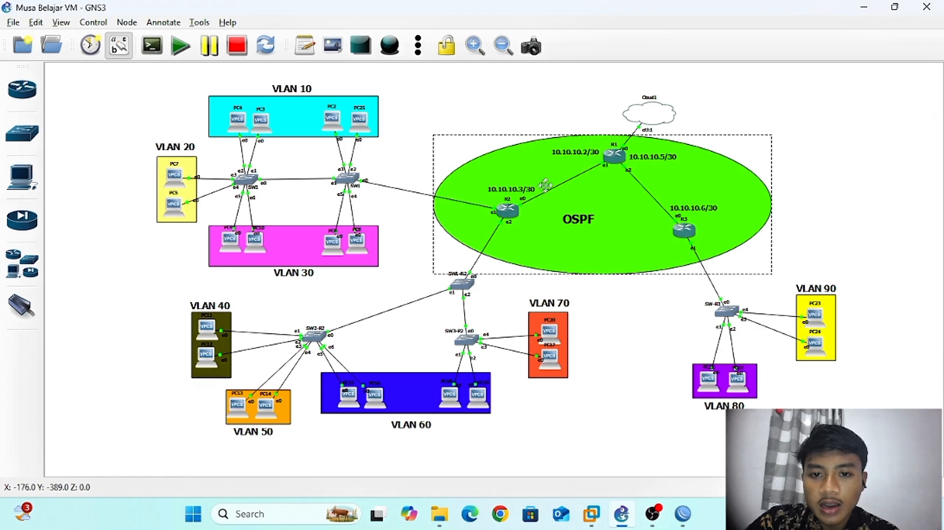
drag(661, 186, 665, 186)
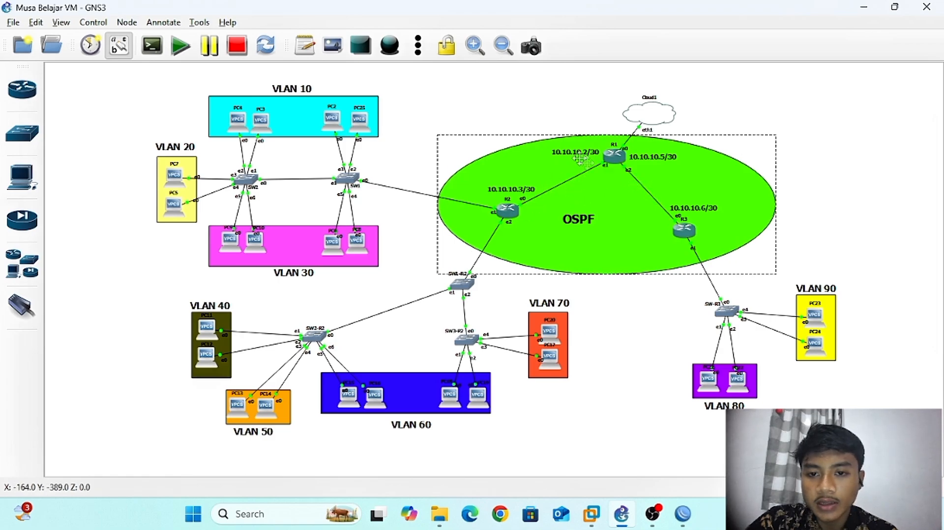
click(504, 118)
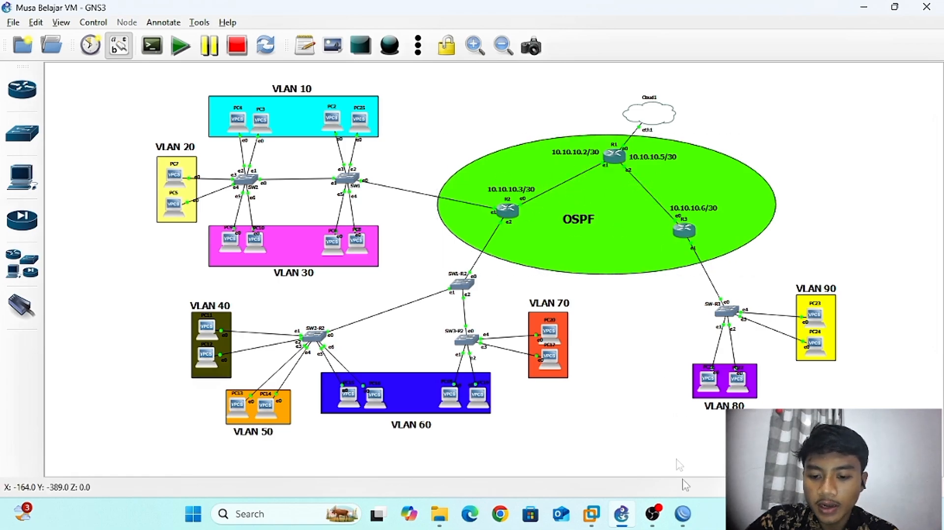
Switch to R1's WinBox session and examine the addresses, networks and interfaces in its IP address list
mouse_move(686, 514)
click(565, 432)
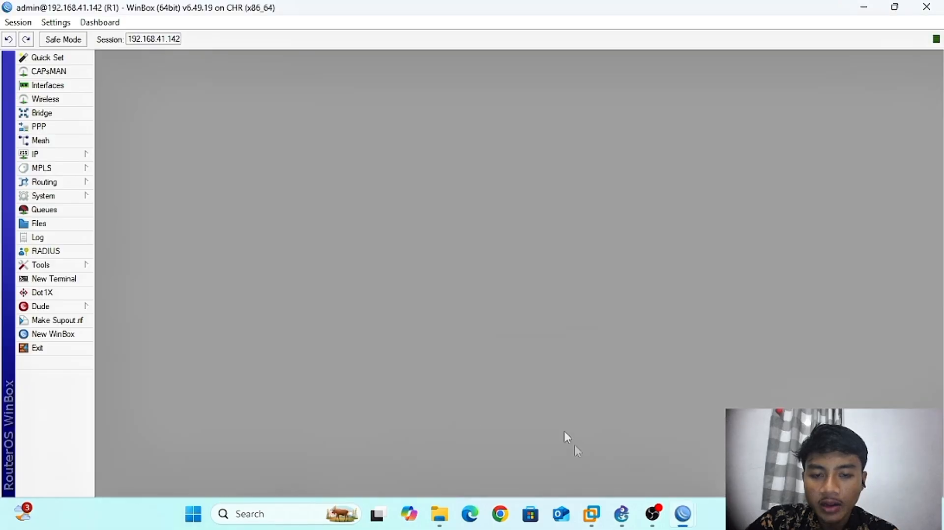
click(49, 154)
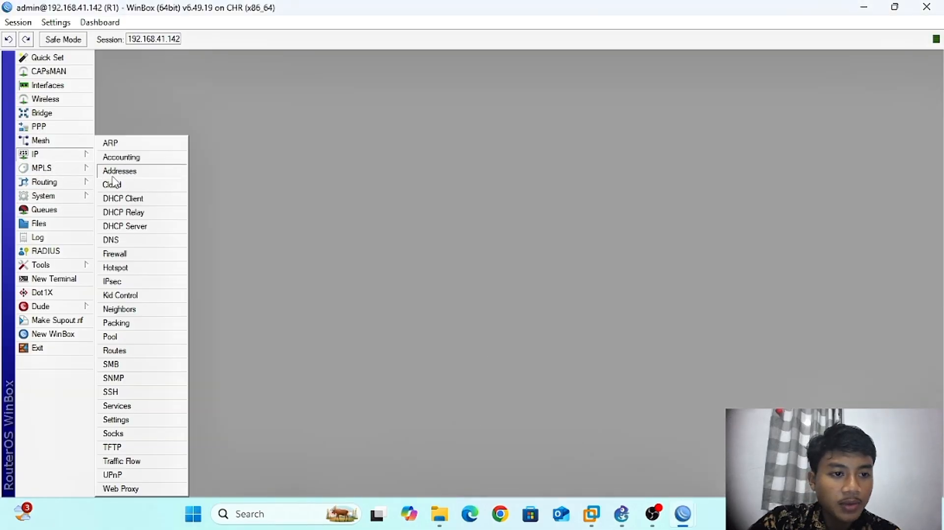
click(112, 176)
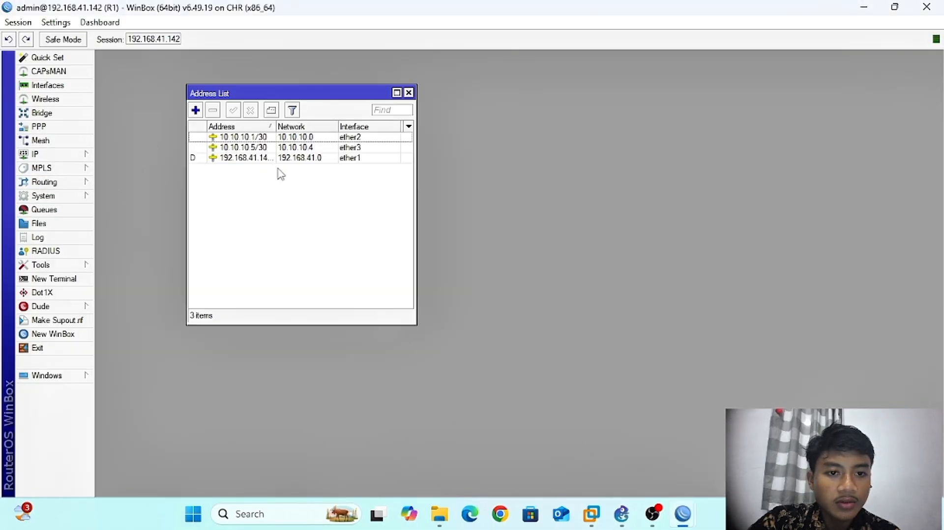
click(270, 147)
click(267, 139)
click(256, 140)
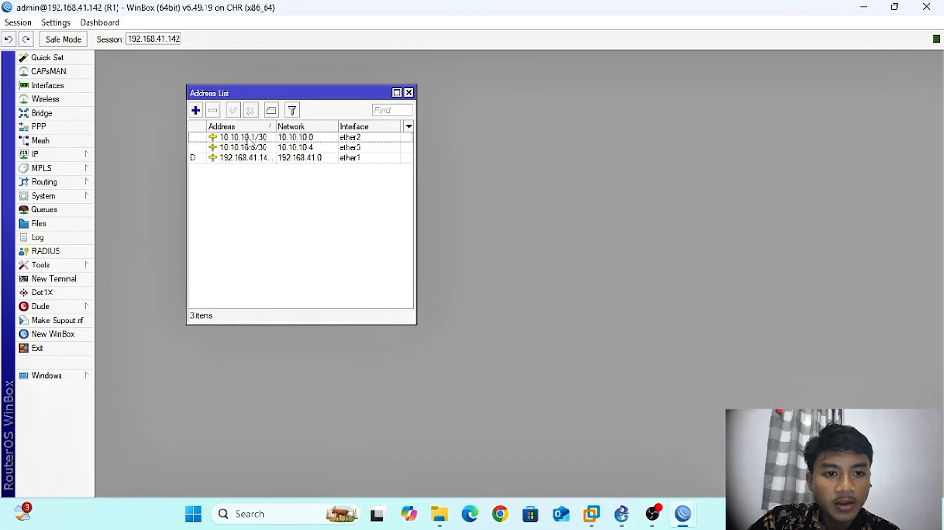
click(324, 149)
click(308, 170)
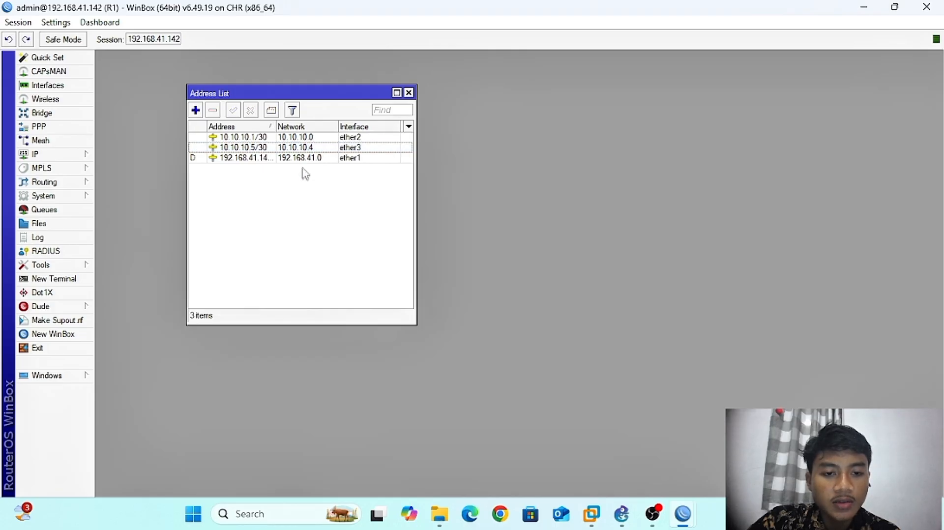
click(233, 158)
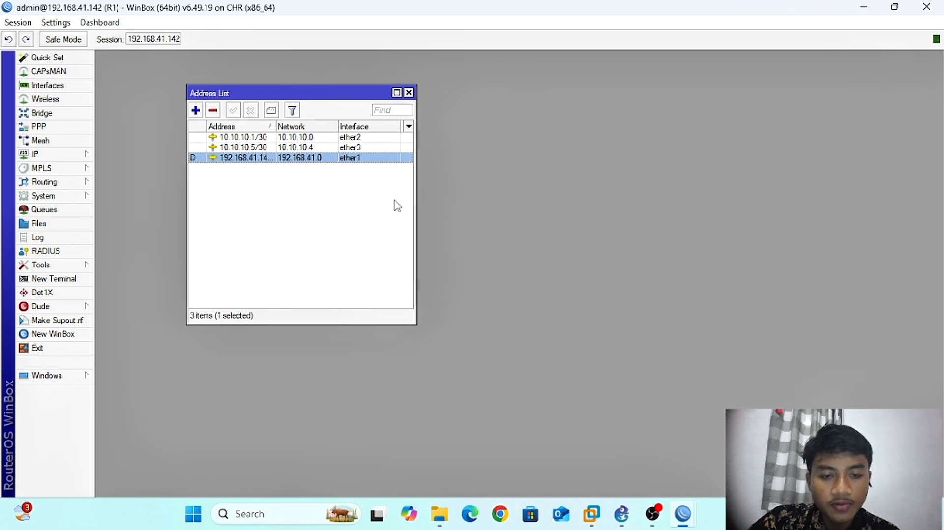
Check the topology in GNS3, then examine the IP address list in R2's WinBox session
click(621, 514)
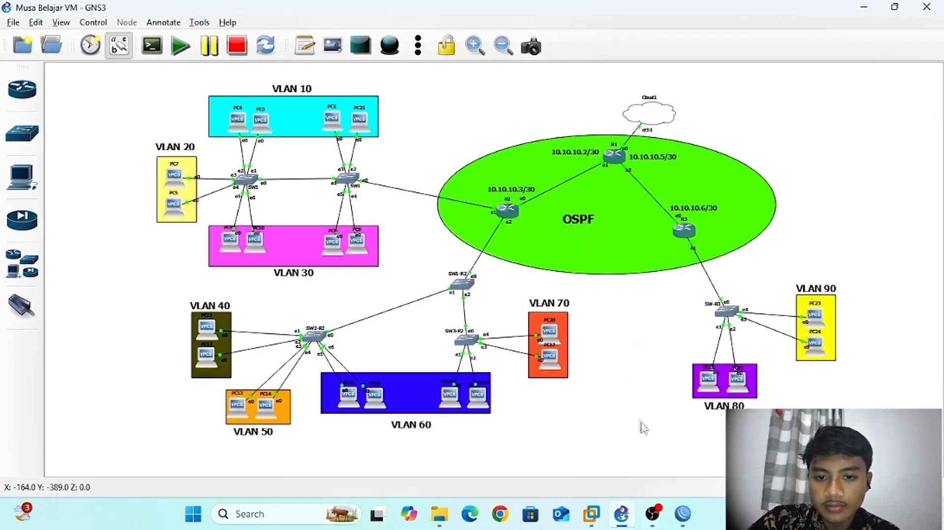
mouse_move(683, 514)
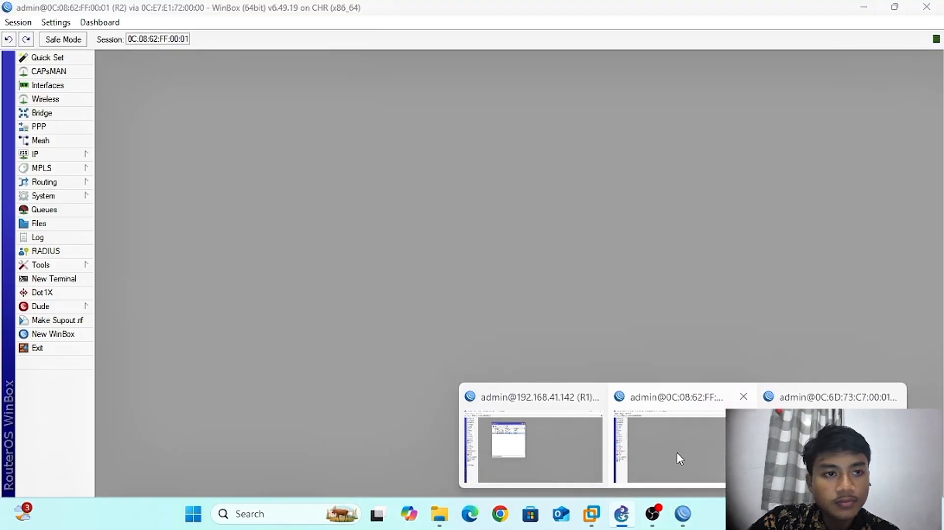
click(677, 453)
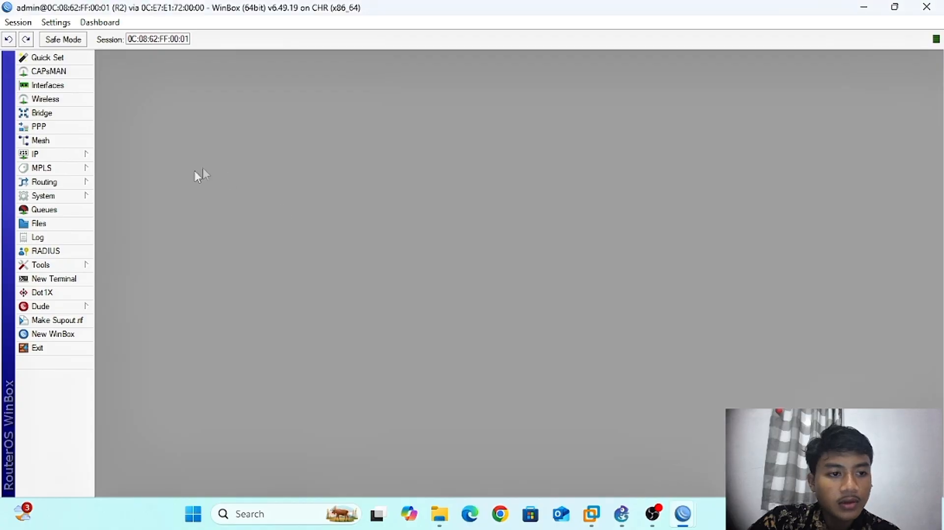
click(90, 156)
click(111, 172)
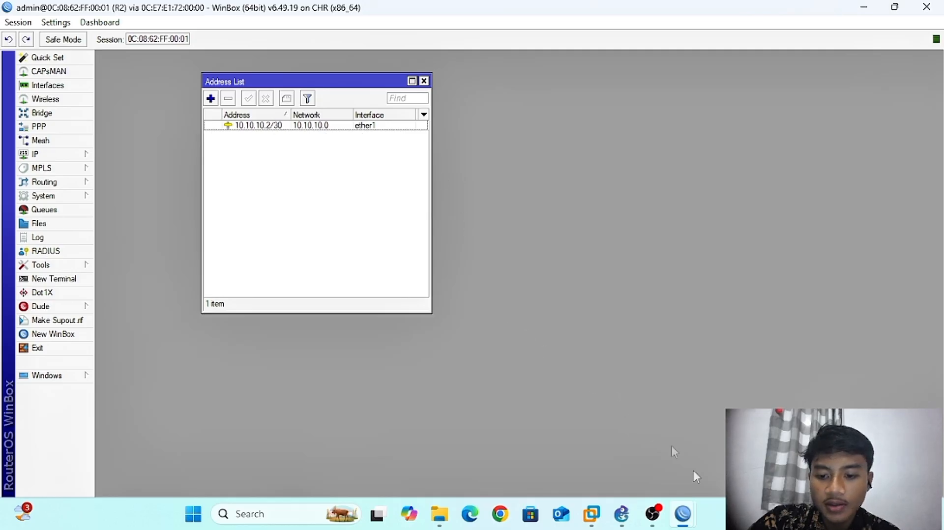
Switch to R3's WinBox session and examine its IP address list
mouse_move(690, 505)
click(832, 443)
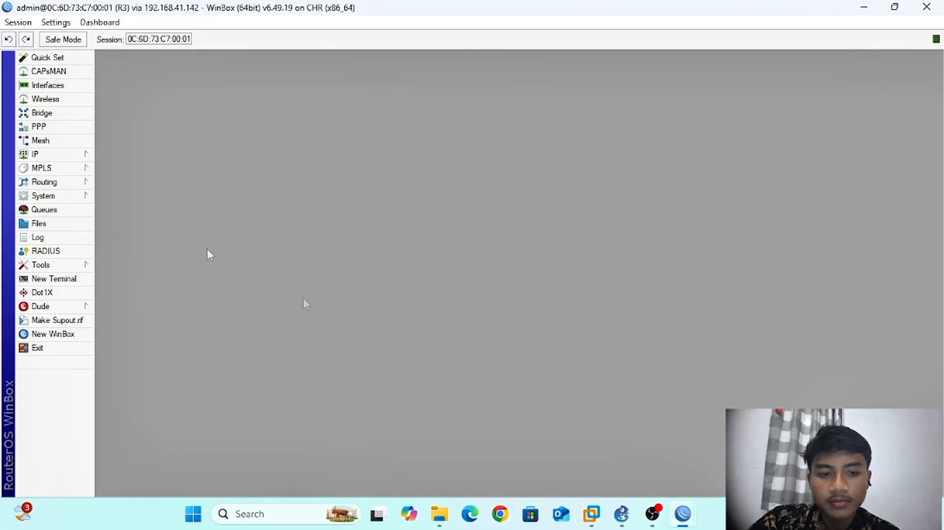
click(49, 156)
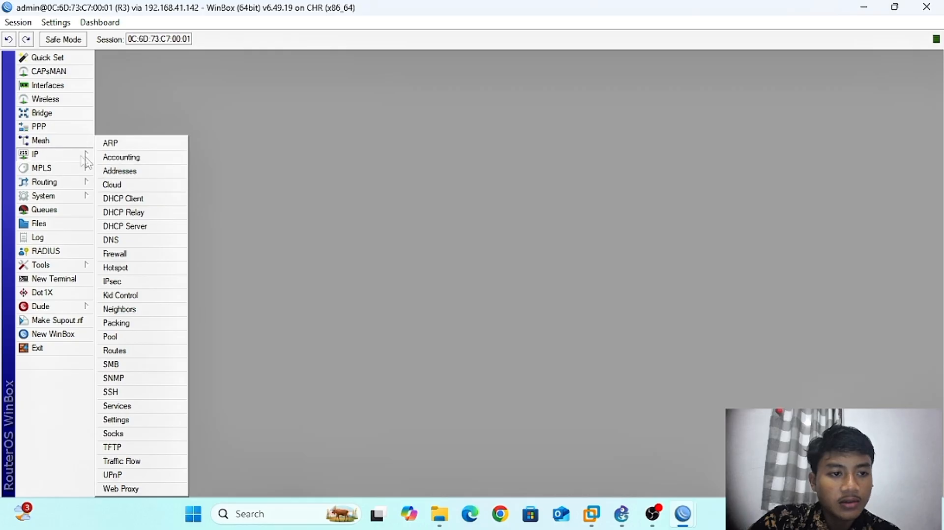
click(109, 172)
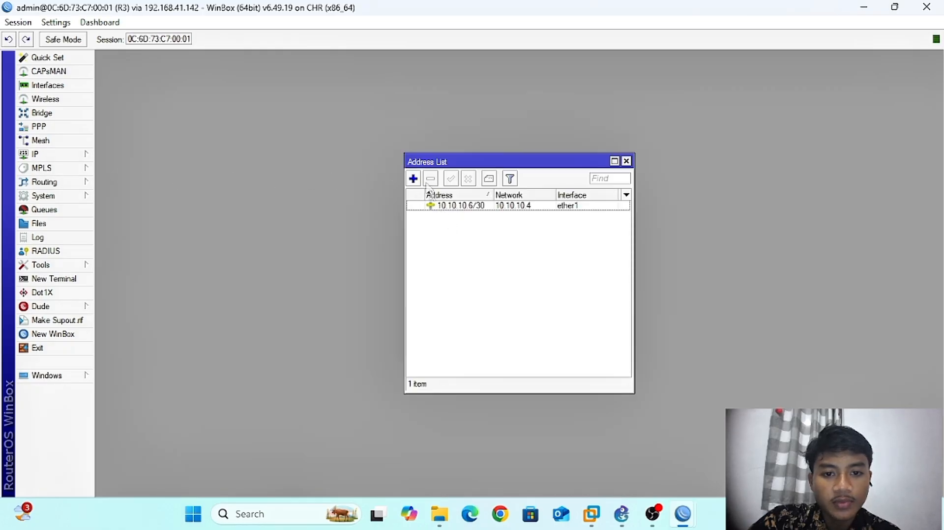
drag(427, 166, 317, 111)
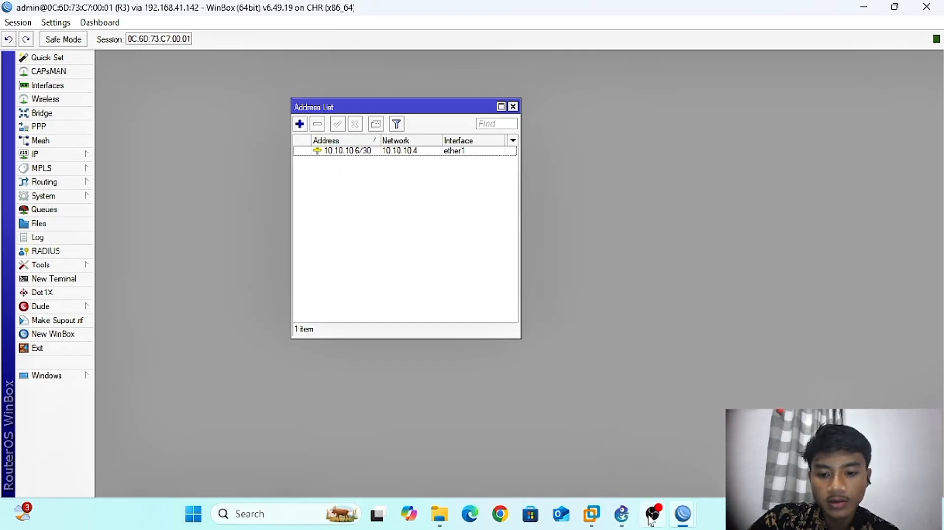
Return to R1's WinBox session and open its list of OSPF instances
mouse_move(658, 516)
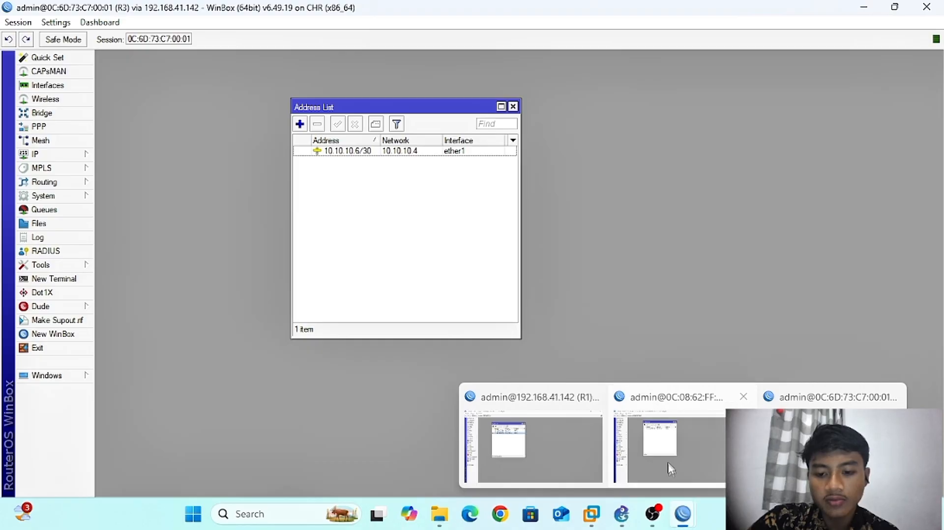
click(567, 444)
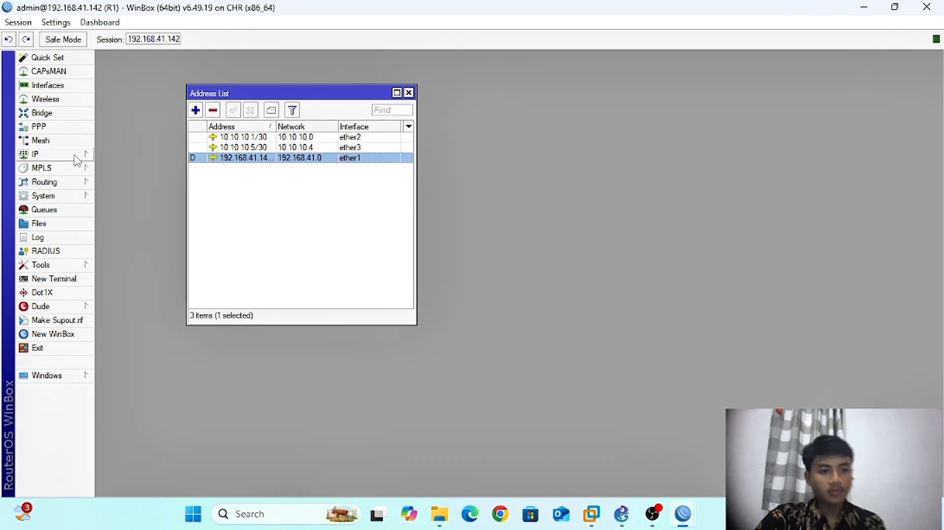
click(73, 184)
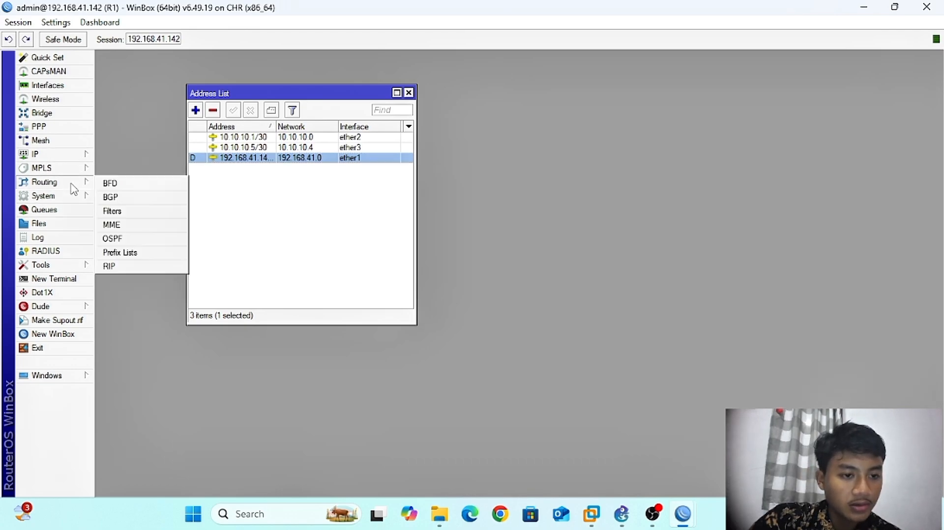
click(125, 239)
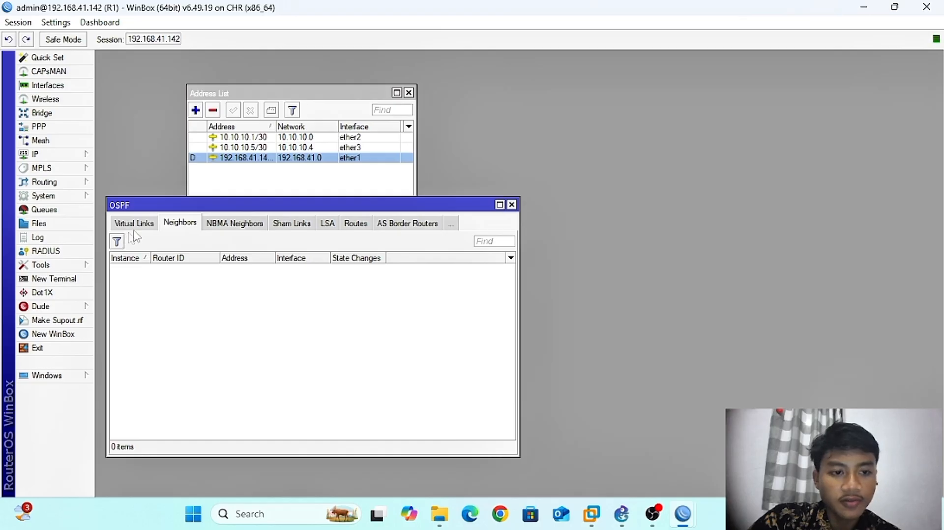
drag(145, 206, 215, 142)
scroll(199, 162, up, 4)
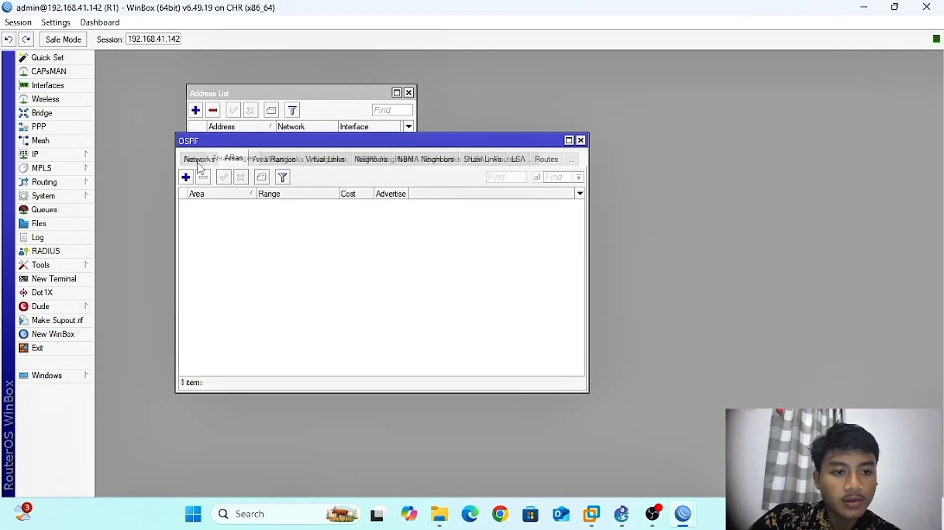
scroll(210, 164, up, 1)
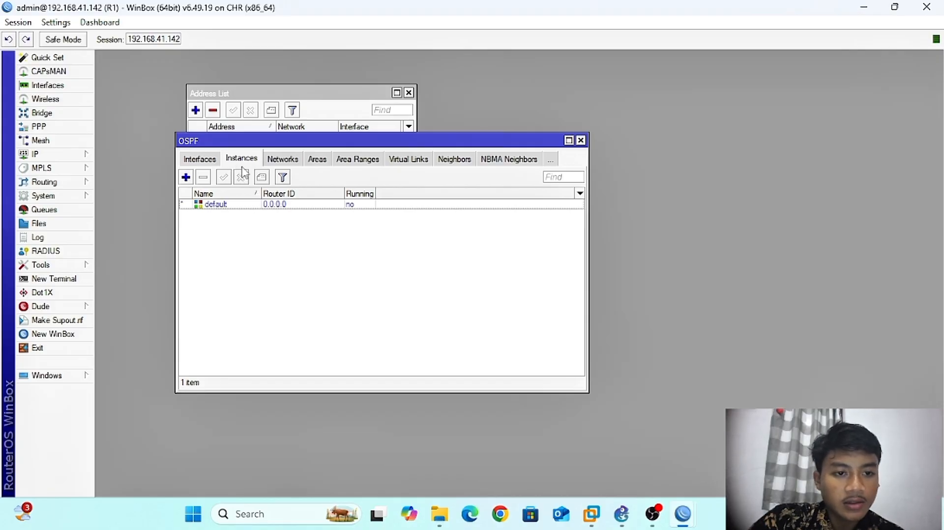
Set the default OSPF instance's router ID to 1.1.1.1 and redistribute connected routes as type 1, then save it
double_click(235, 206)
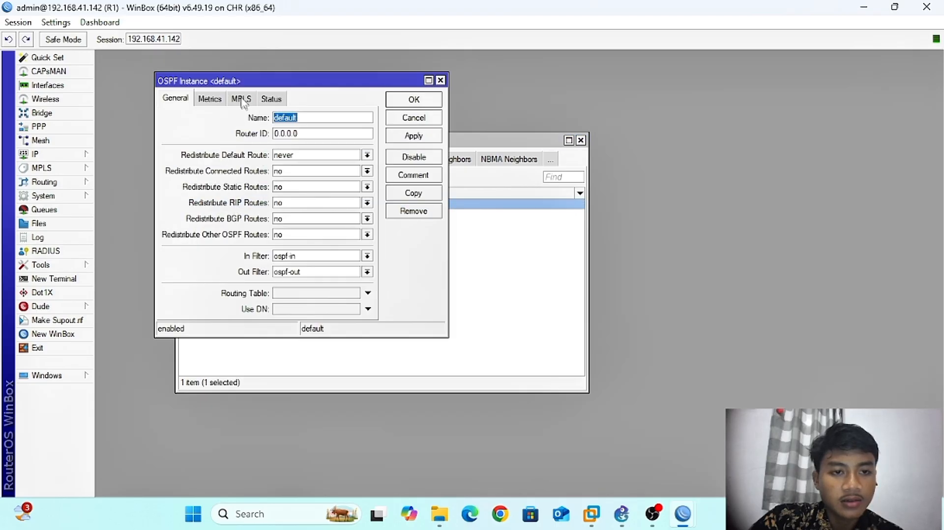
drag(242, 82, 397, 127)
double_click(454, 177)
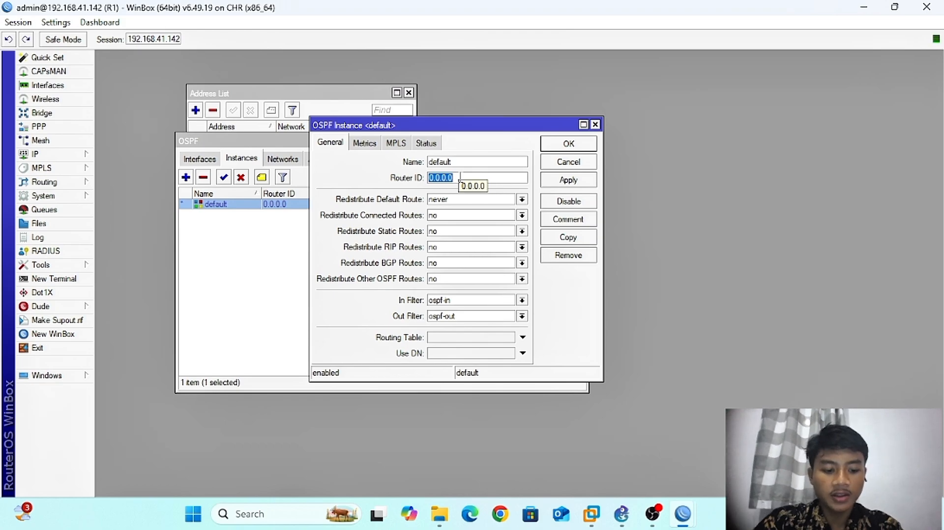
text(1.1.1.1)
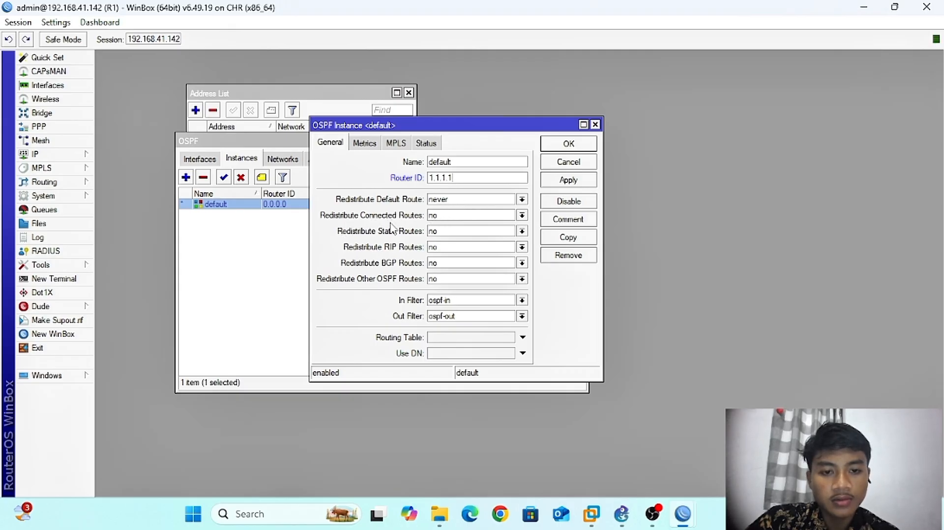
click(440, 219)
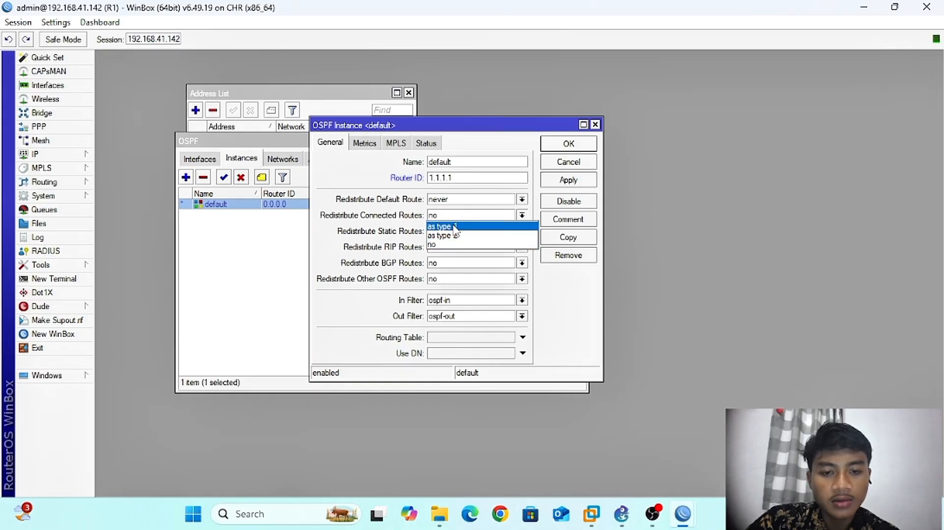
click(455, 228)
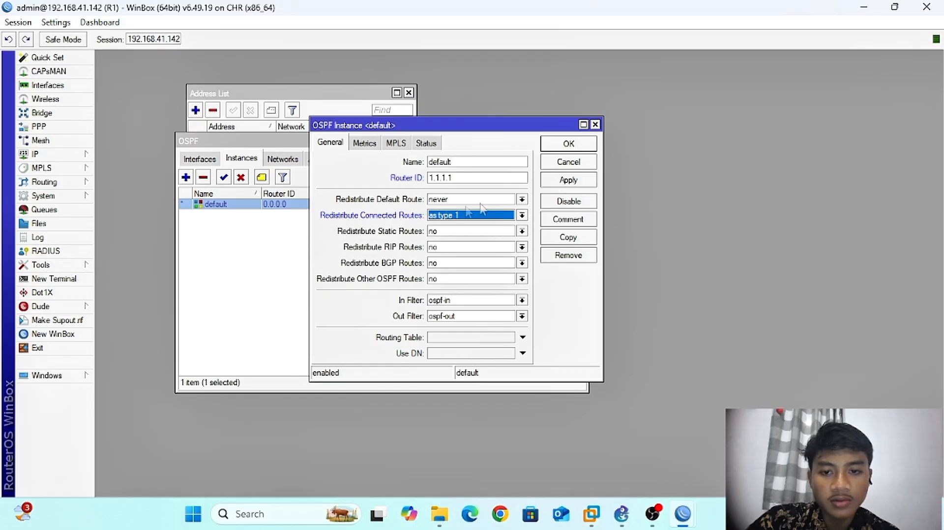
click(563, 182)
click(550, 147)
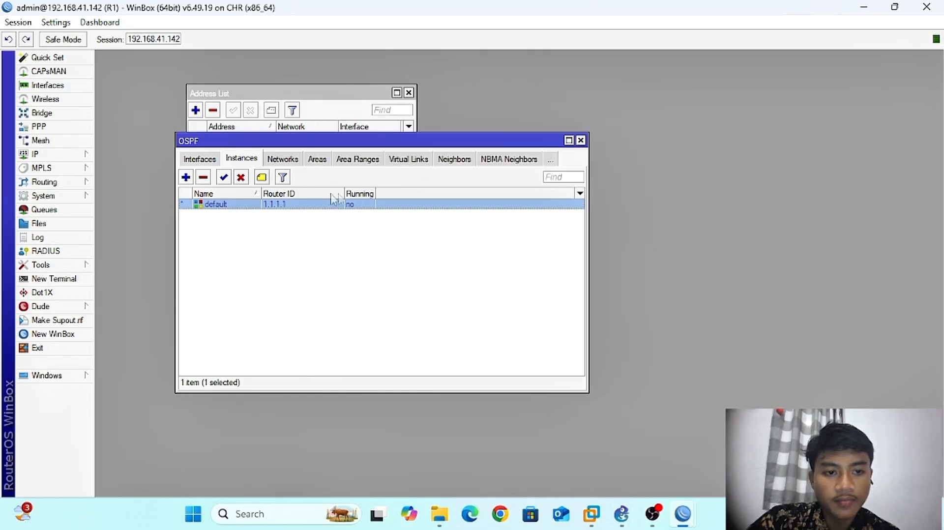
Add 10.10.10.0/30 to R1's OSPF networks in the backbone area, keeping the address list visible for reference
click(284, 161)
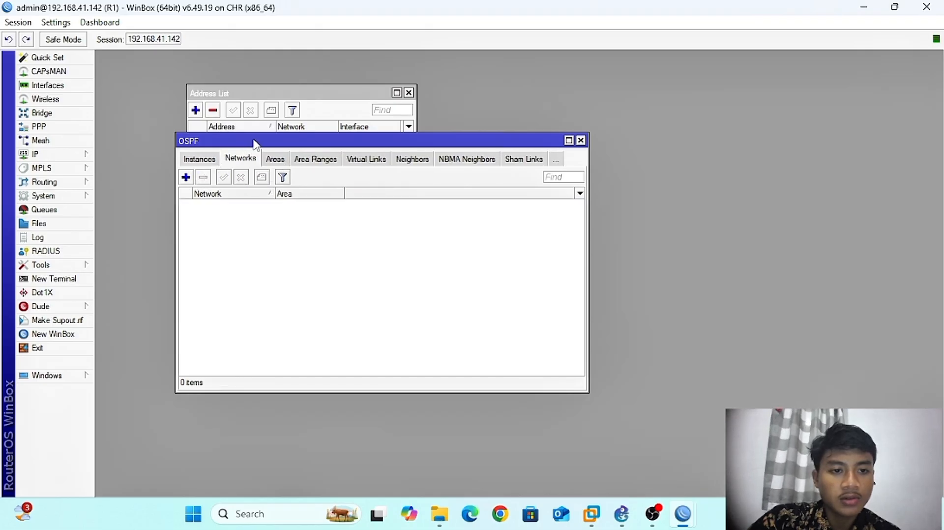
drag(255, 142, 522, 95)
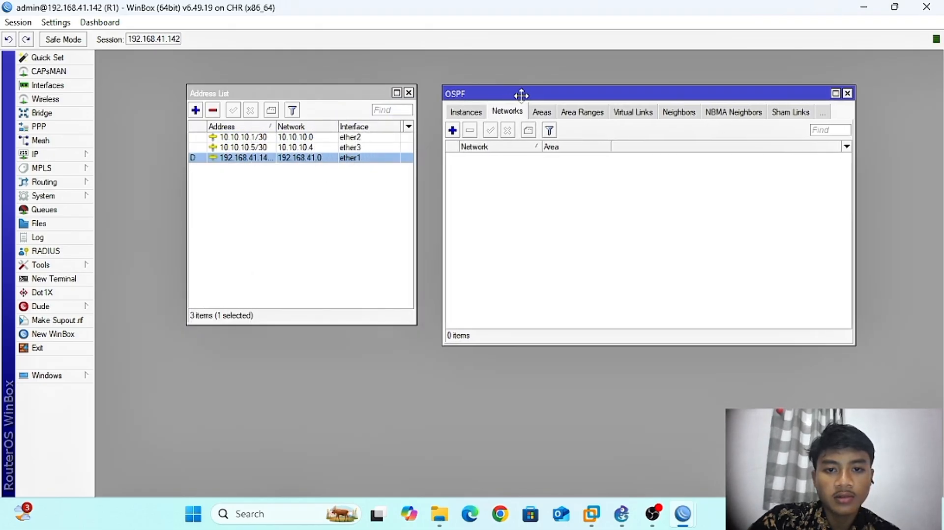
click(452, 132)
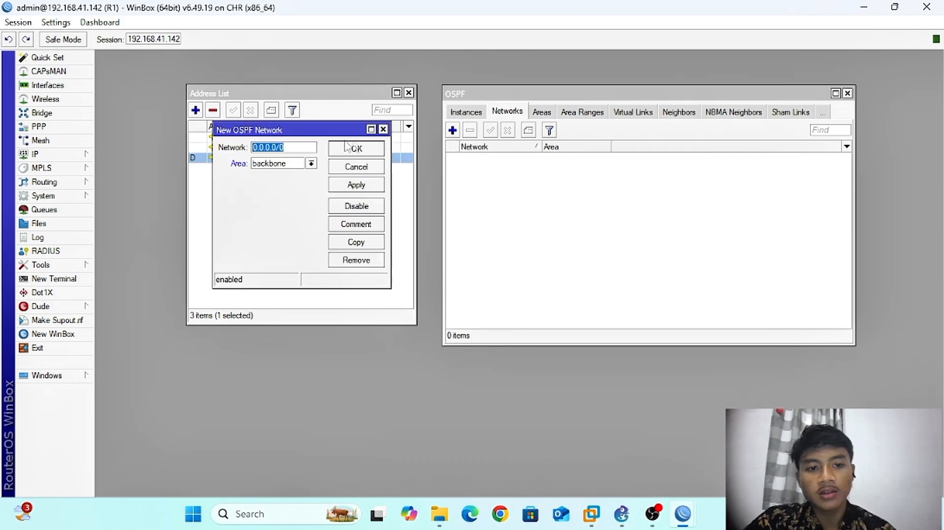
drag(321, 129, 620, 170)
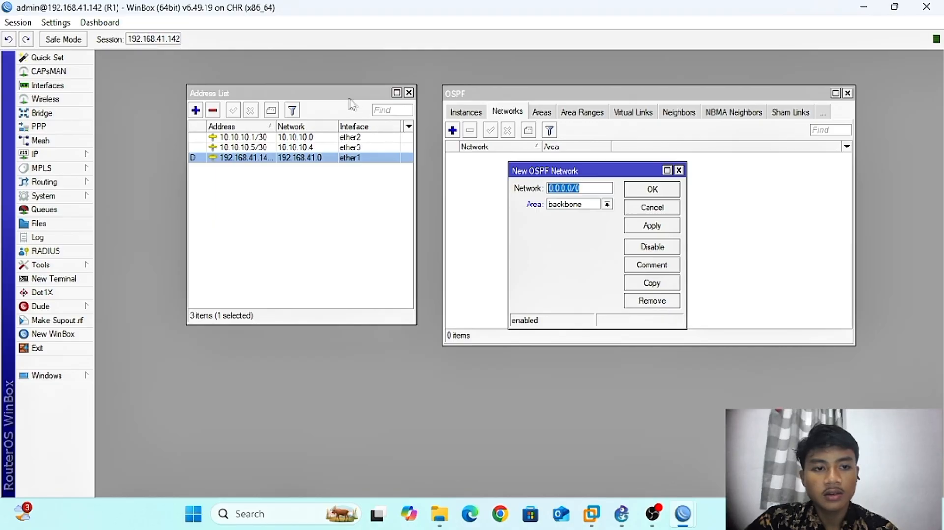
drag(348, 97, 309, 113)
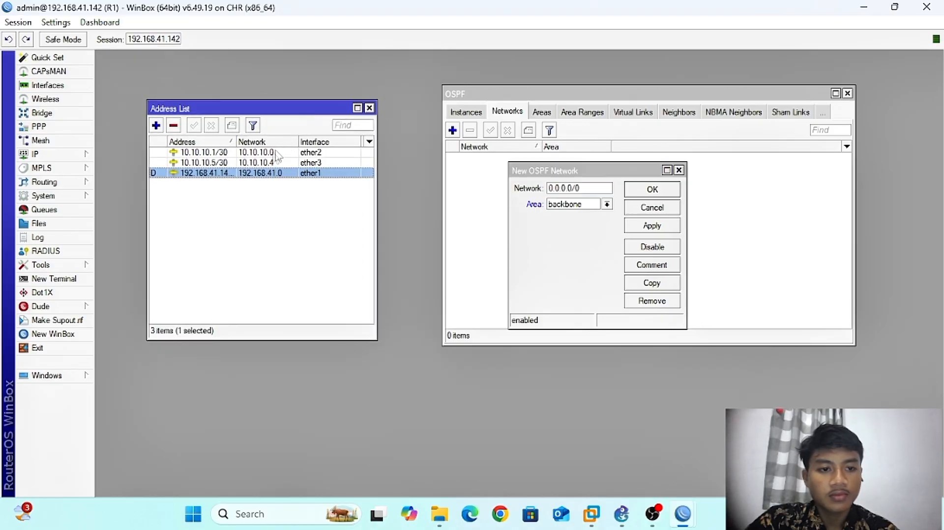
click(588, 189)
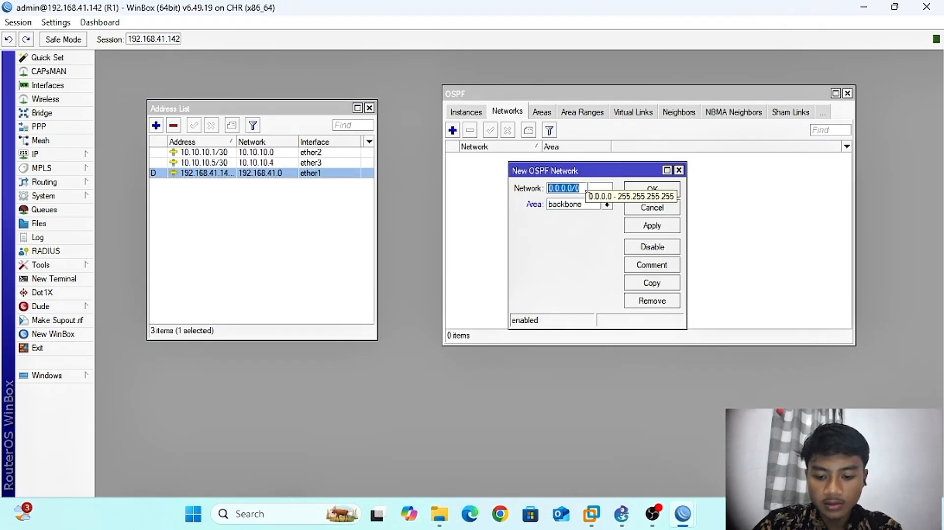
text(1)
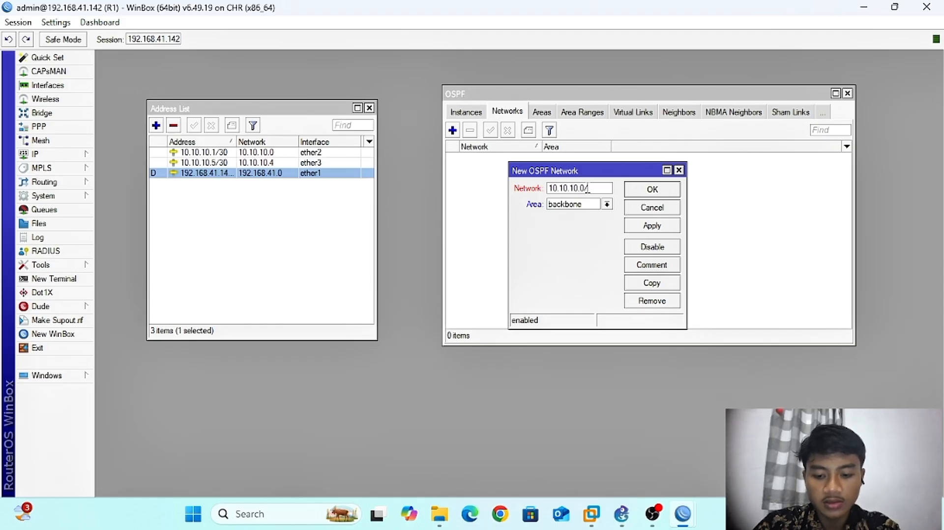
click(644, 226)
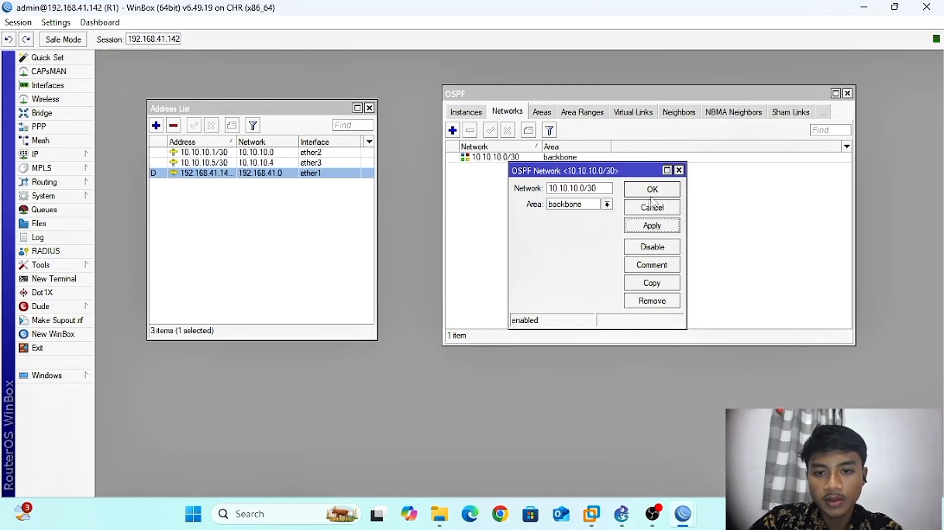
click(651, 192)
Add a second OSPF network on R1, 10.10.10.4/30, in the backbone area
click(453, 131)
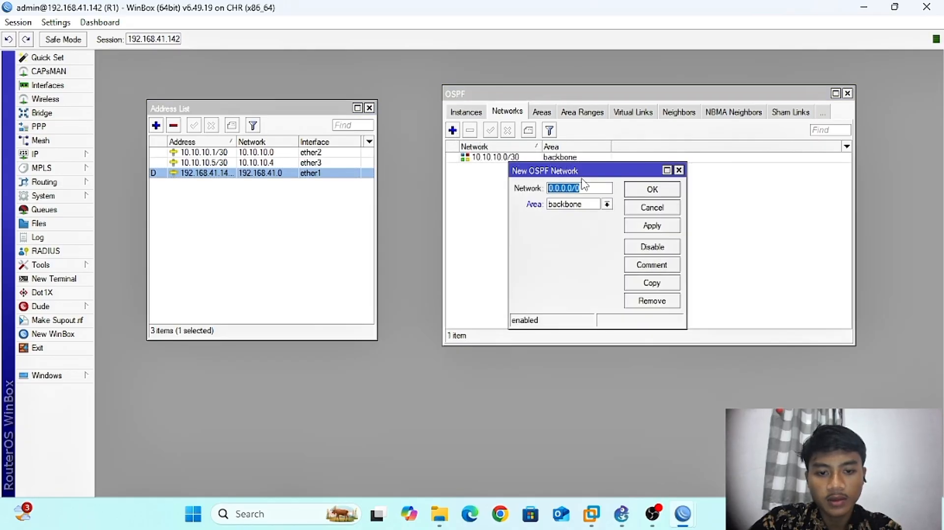
text(10.)
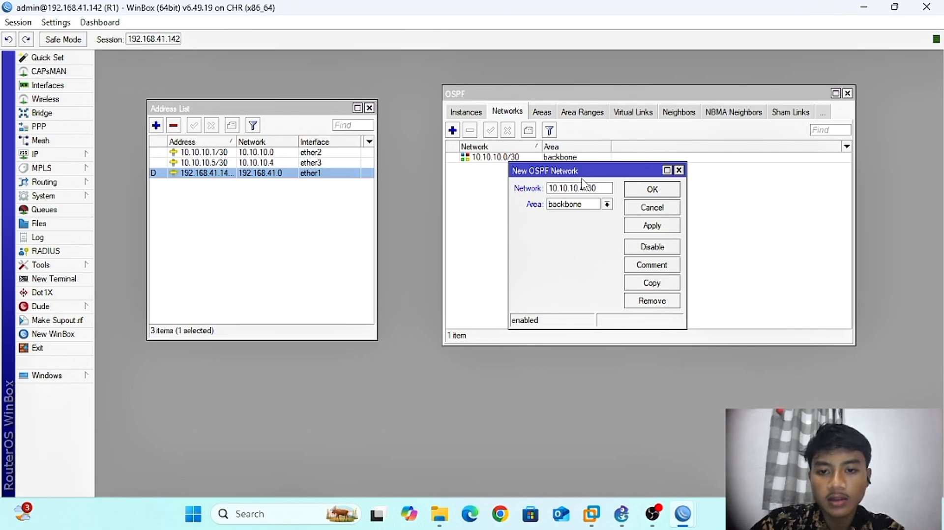
click(664, 227)
click(653, 190)
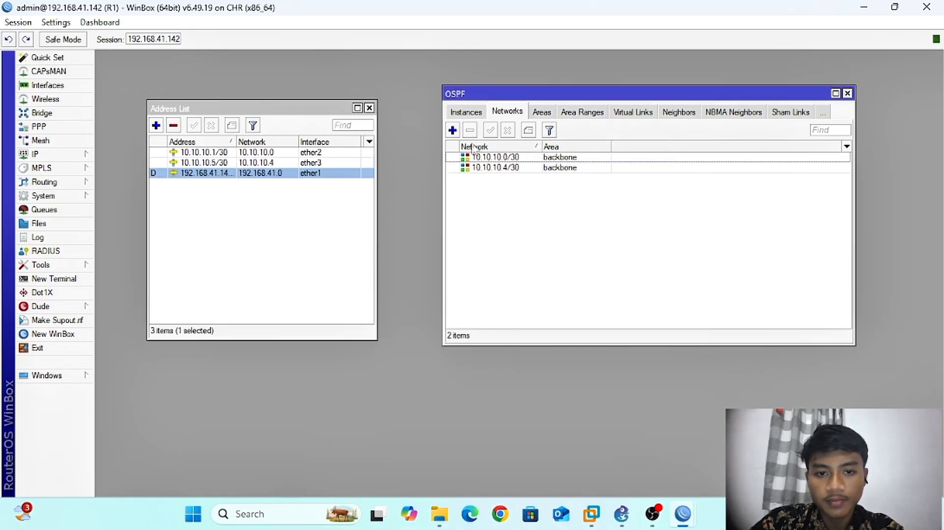
Add the 192.168.41.0/24 network to R1's OSPF networks in the backbone area
click(452, 131)
text(192.168.41.0/24)
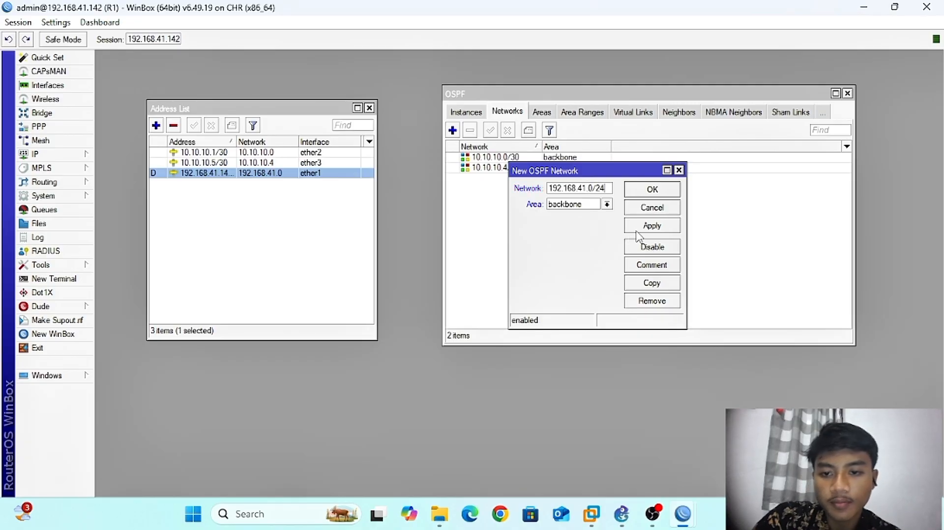
click(639, 229)
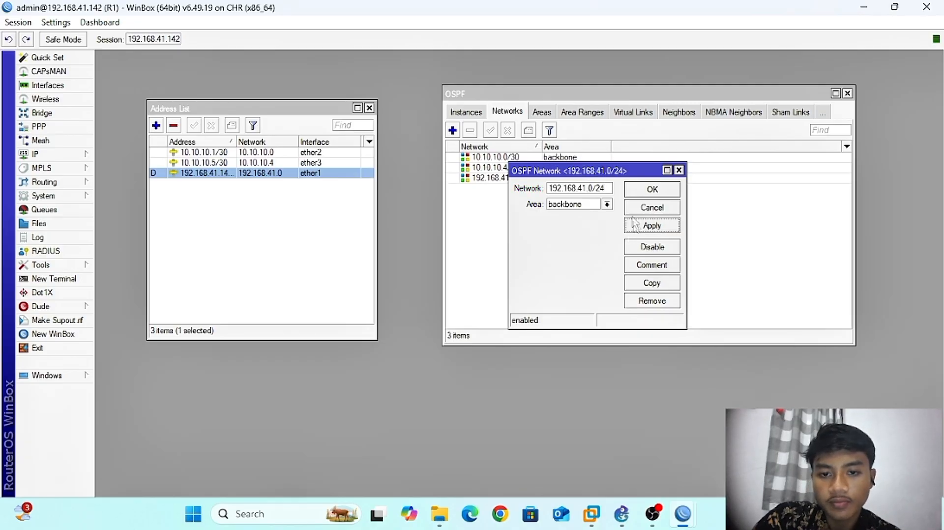
click(645, 190)
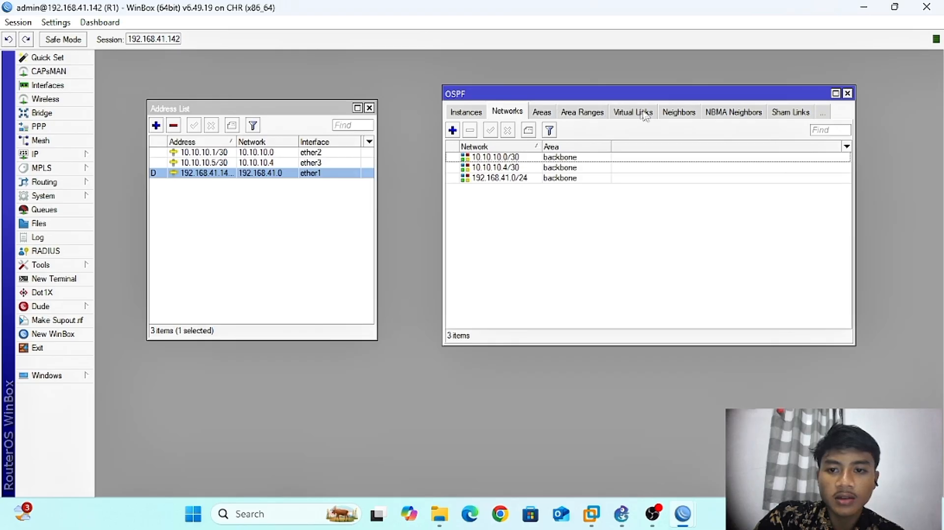
click(64, 156)
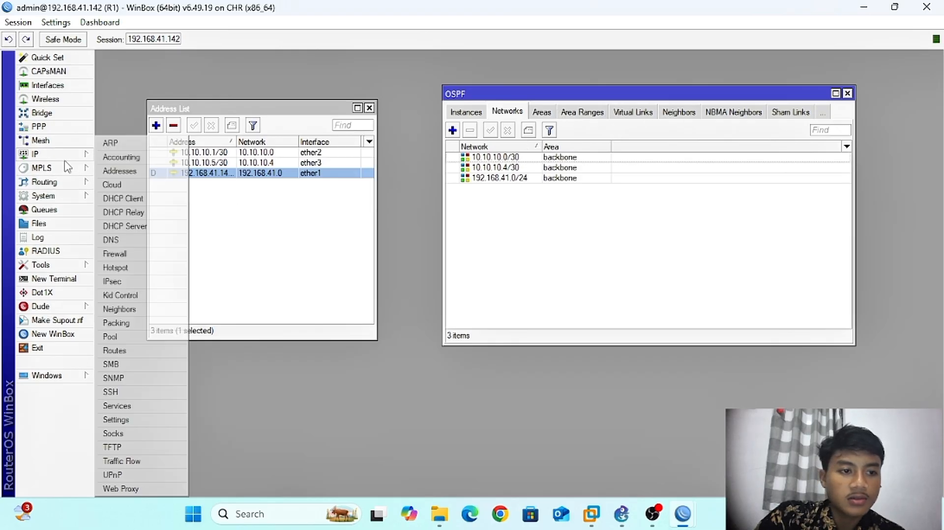
click(240, 256)
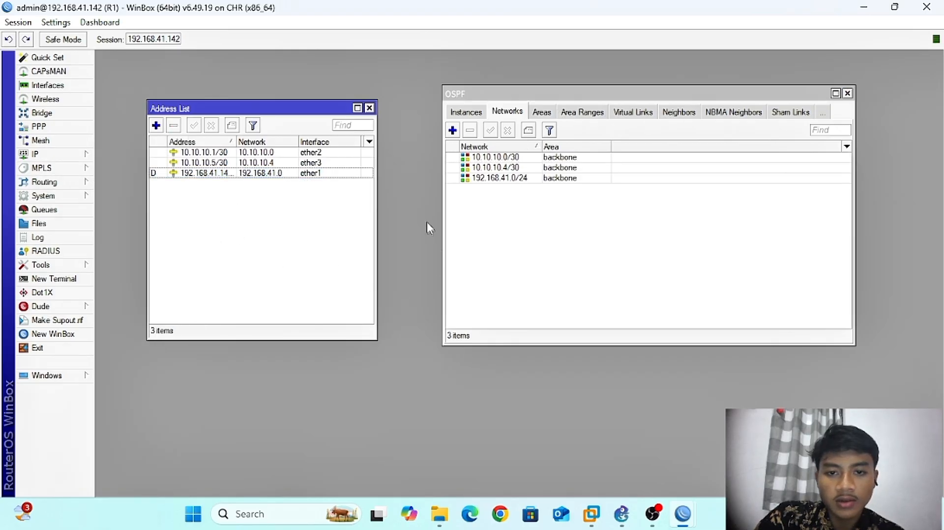
Switch to R2's WinBox session, open its OSPF settings and arrange them beside the address list
mouse_move(683, 514)
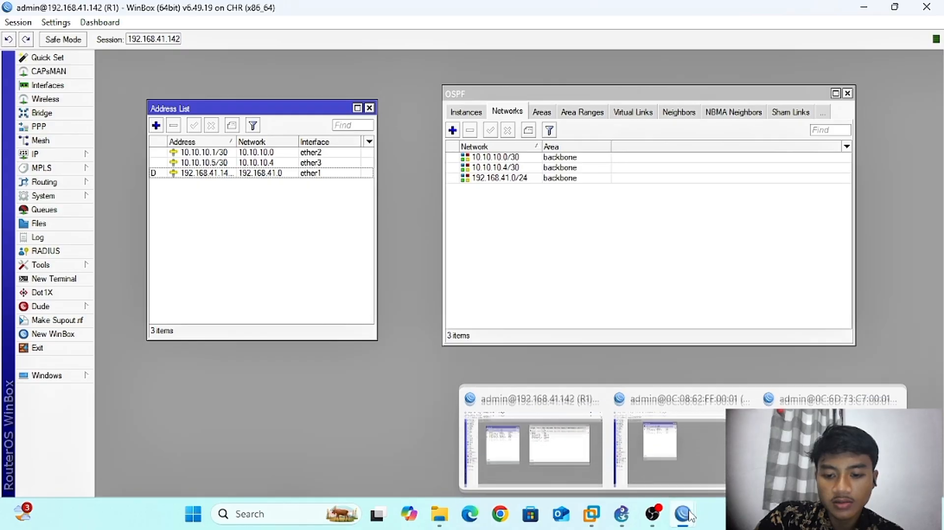
click(656, 445)
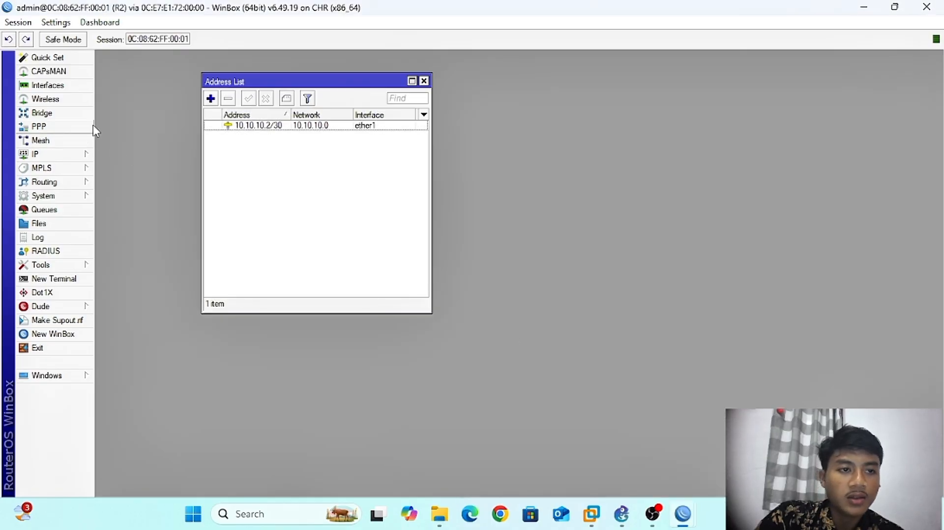
click(76, 186)
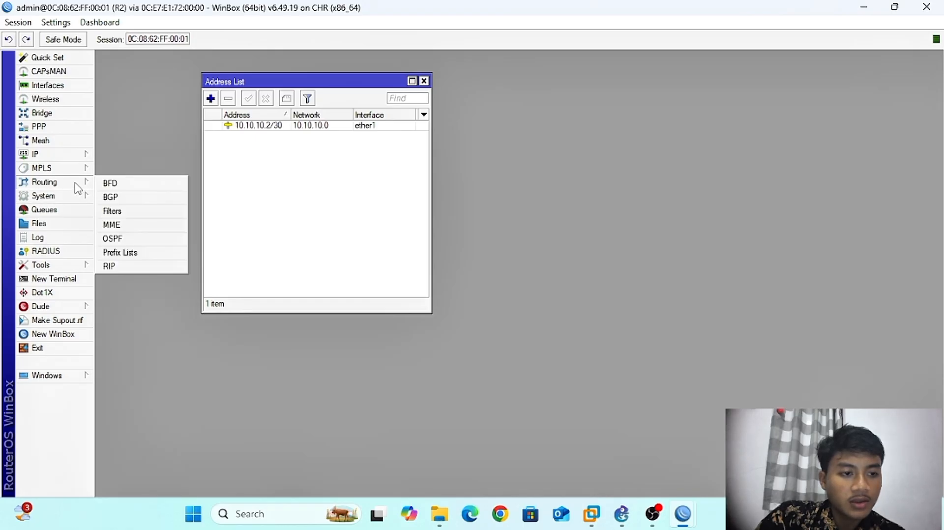
click(123, 239)
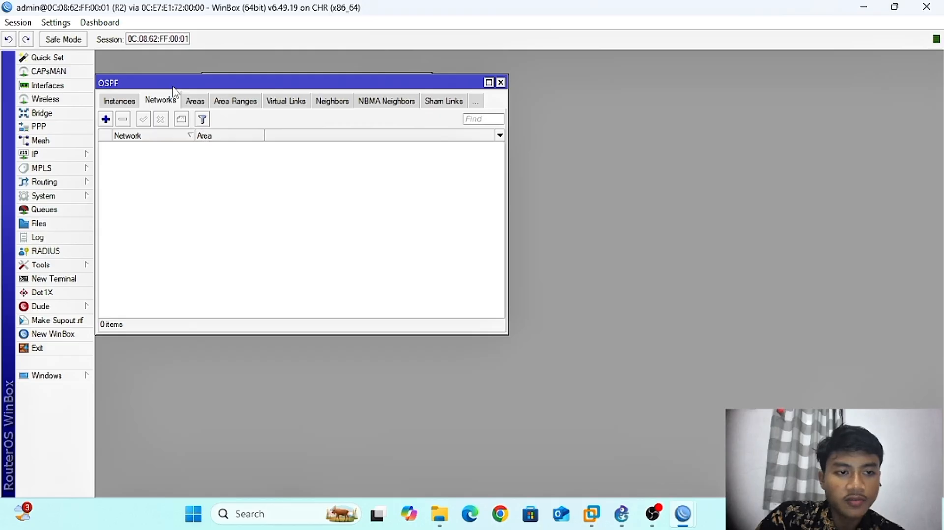
drag(173, 90, 463, 100)
drag(316, 81, 273, 94)
drag(419, 93, 447, 93)
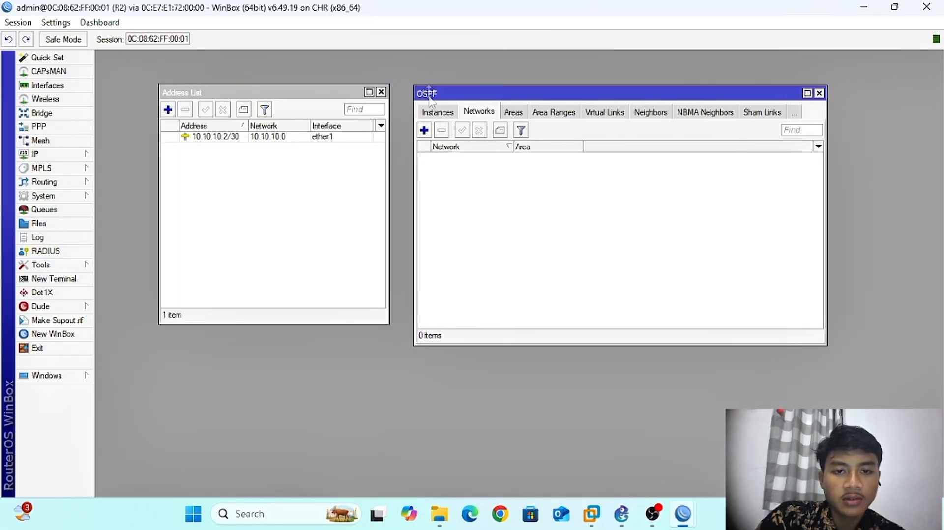
Set the router ID of R2's default OSPF instance to 2.2.2.2 and redistribute connected routes as type 1, then save it
click(444, 116)
double_click(473, 158)
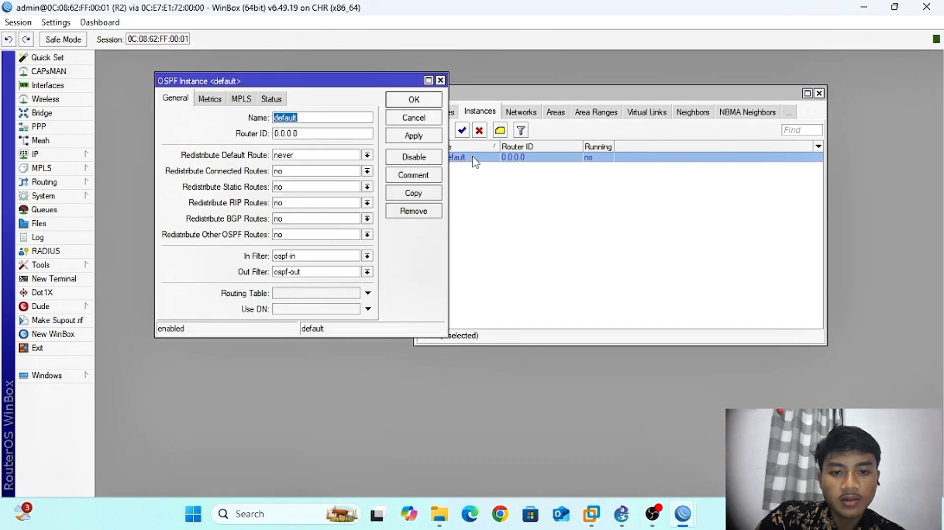
drag(326, 85, 603, 154)
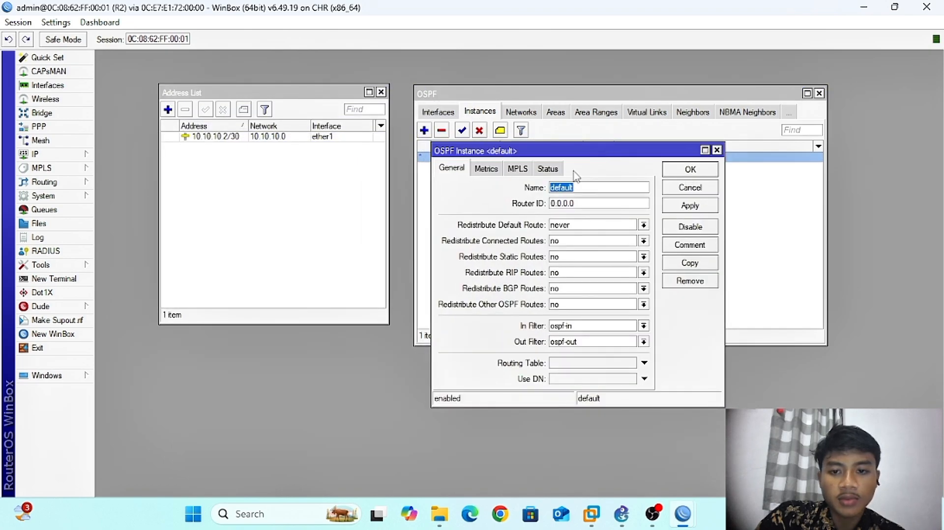
double_click(584, 204)
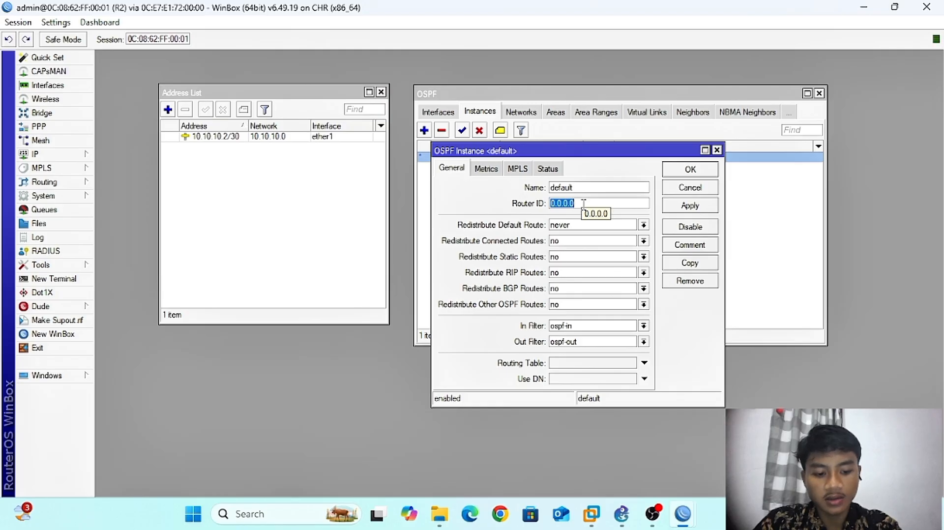
text(2.2.2.2)
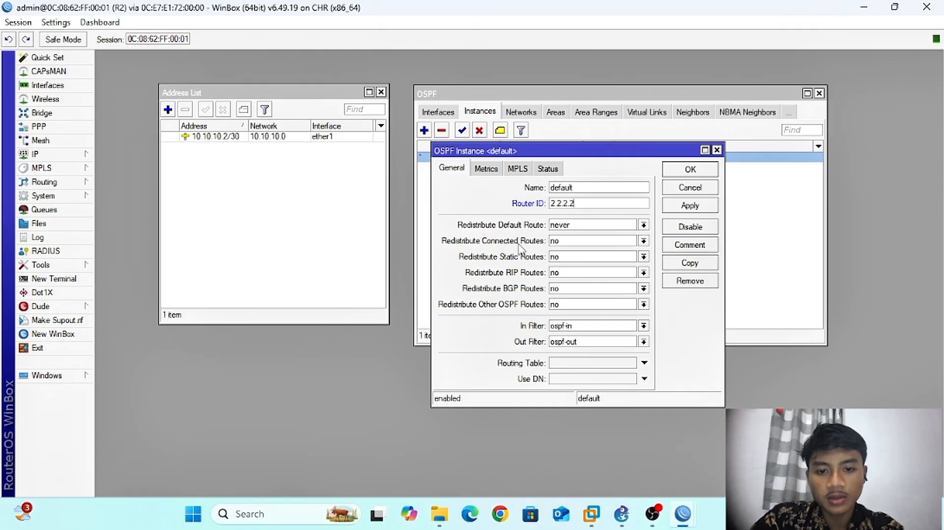
click(560, 243)
click(563, 252)
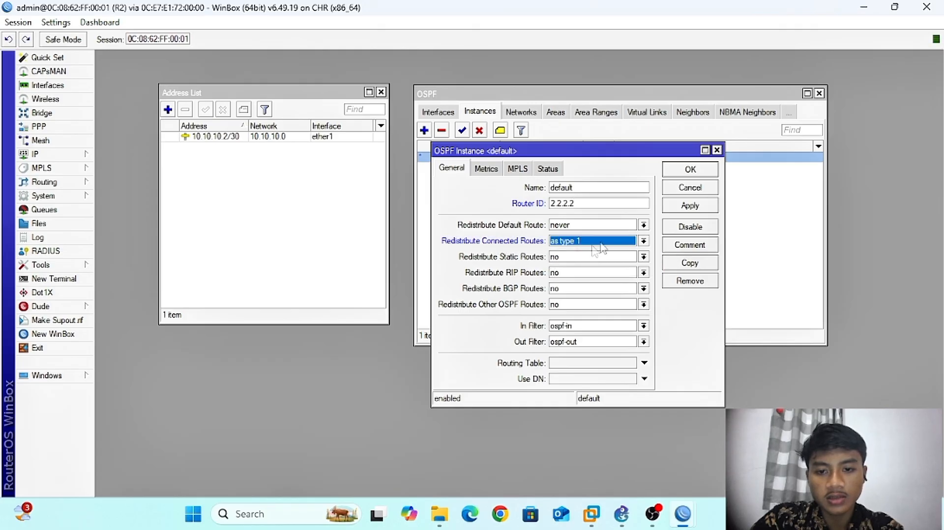
click(678, 208)
click(684, 170)
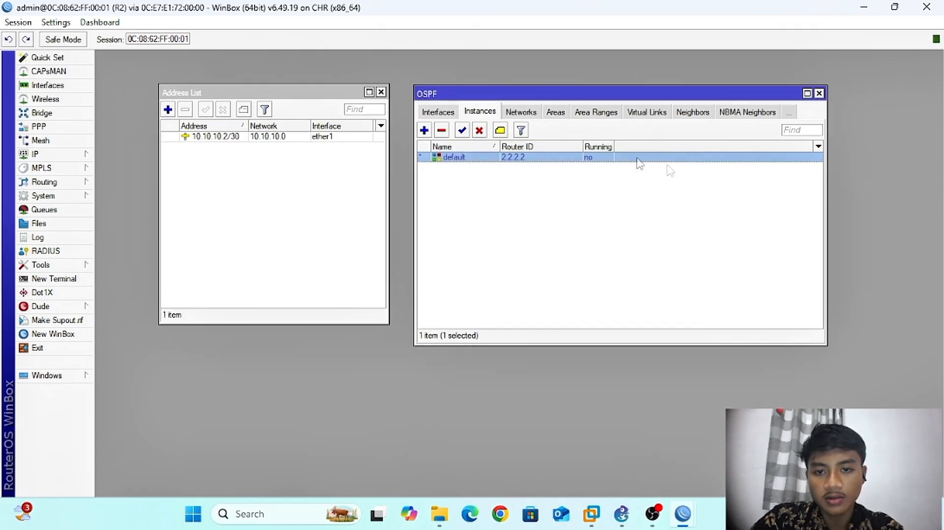
Add 10.10.10.0/30 to R2's OSPF networks in the backbone area
click(526, 114)
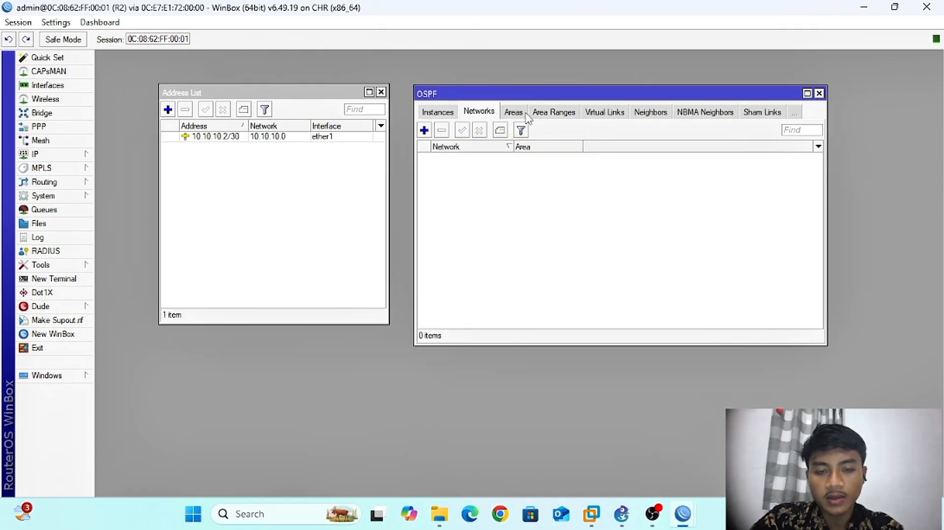
click(424, 130)
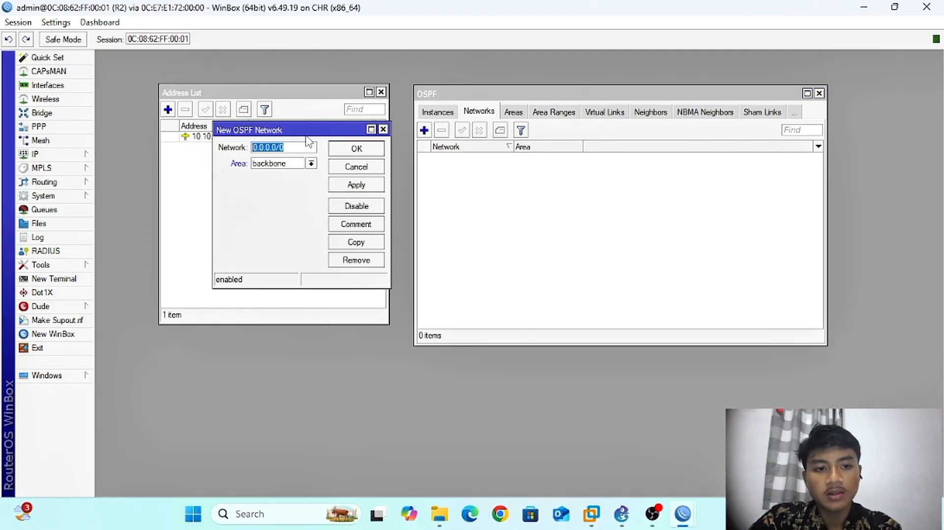
drag(303, 135, 561, 152)
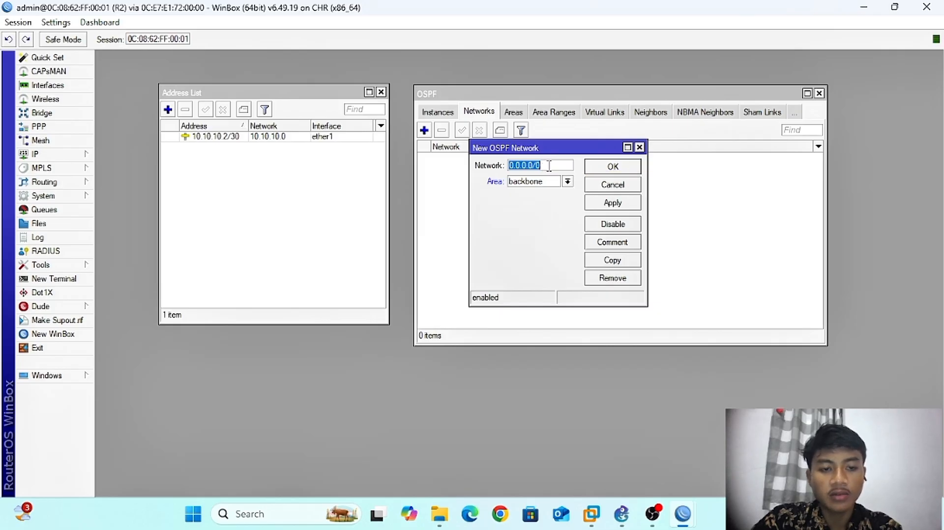
text(10)
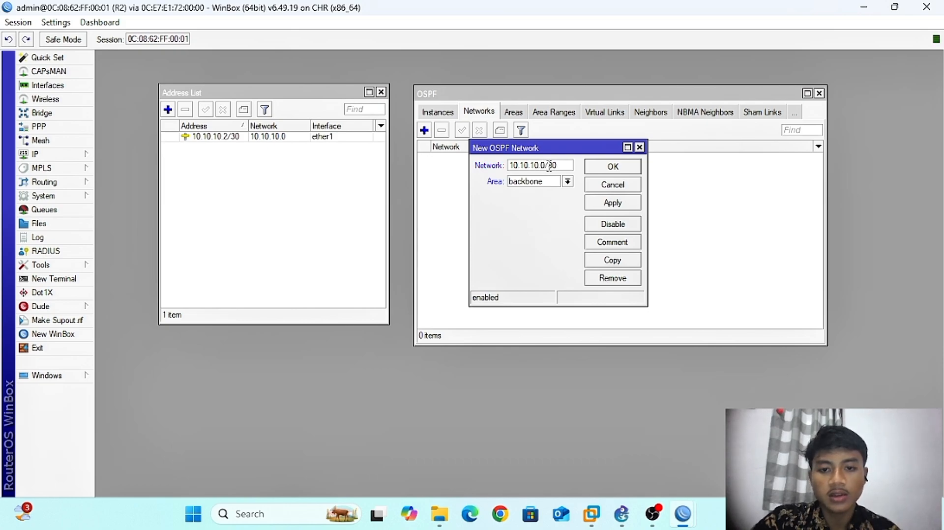
click(614, 205)
click(611, 168)
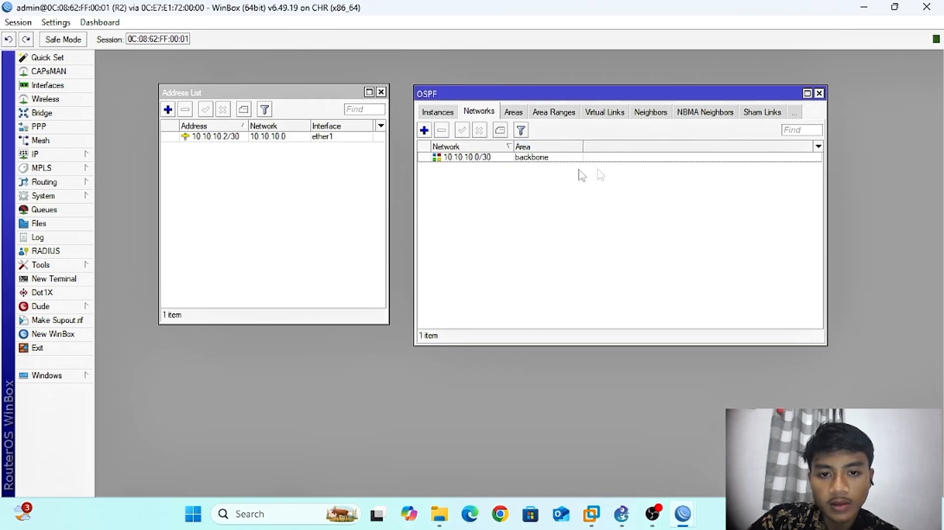
Review R2's OSPF instances, networks and areas
click(439, 113)
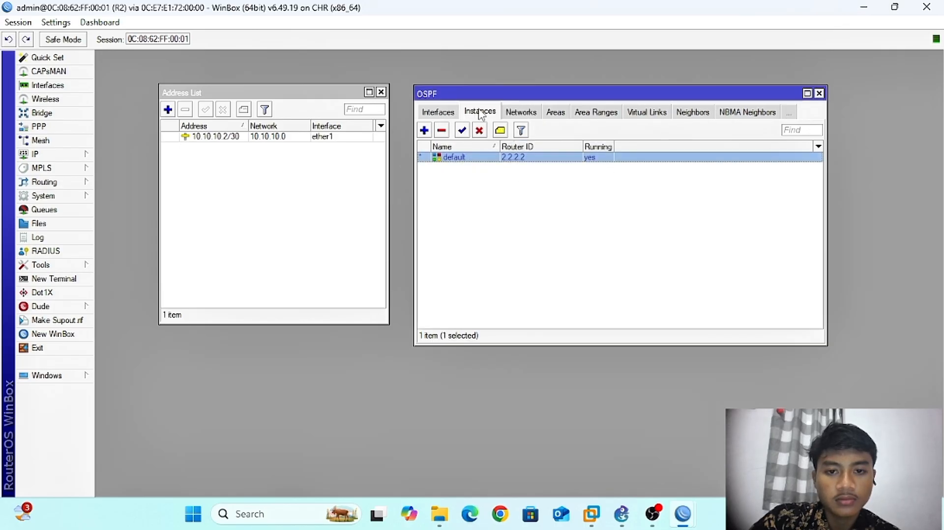
click(515, 114)
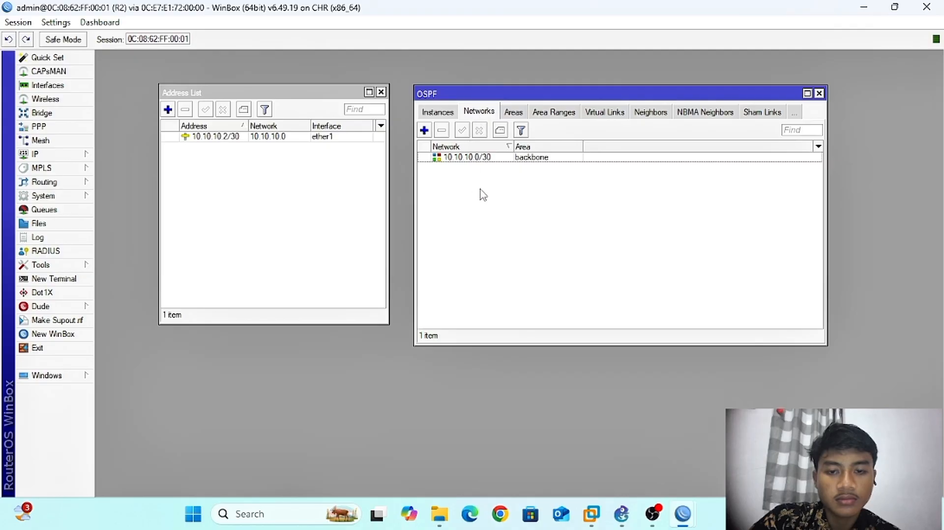
click(514, 113)
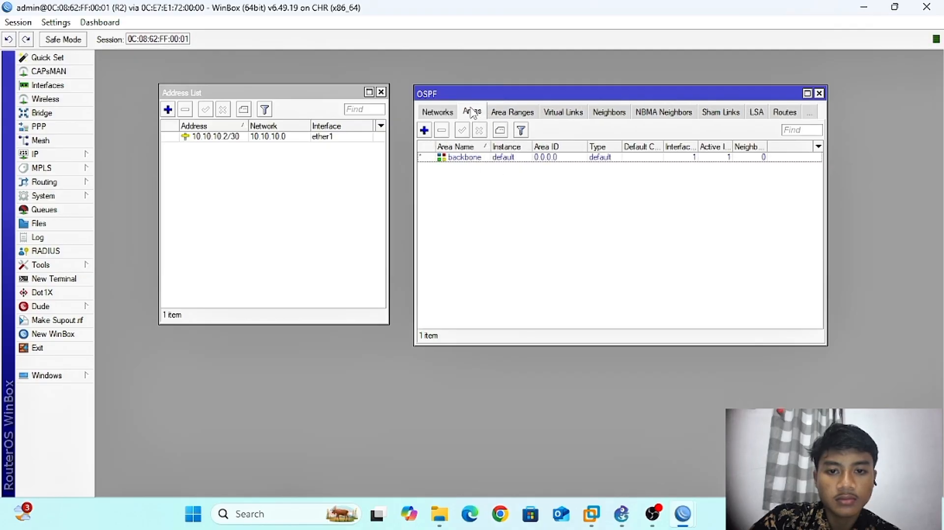
Check R2's OSPF neighbors
click(598, 114)
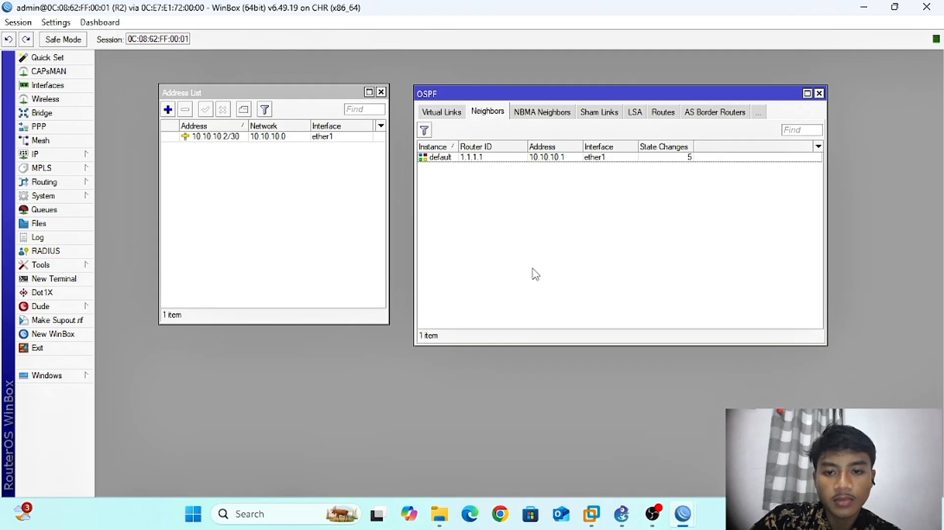
Switch to R3's WinBox session, open its OSPF settings and move them clear of the address list
mouse_move(690, 525)
click(831, 433)
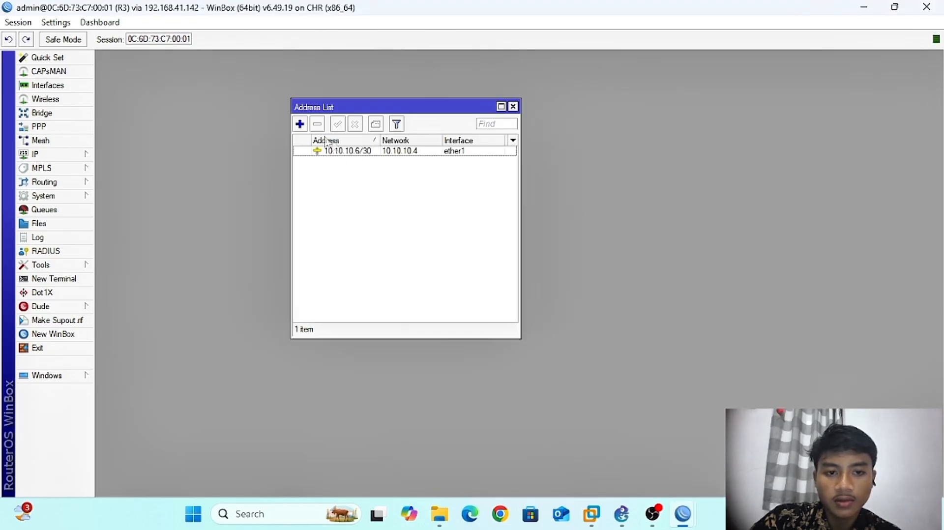
click(79, 185)
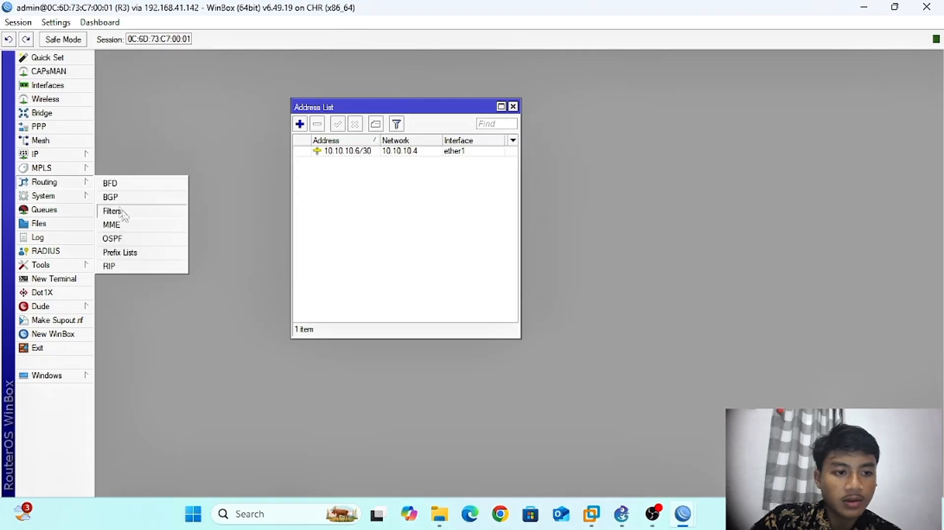
click(142, 244)
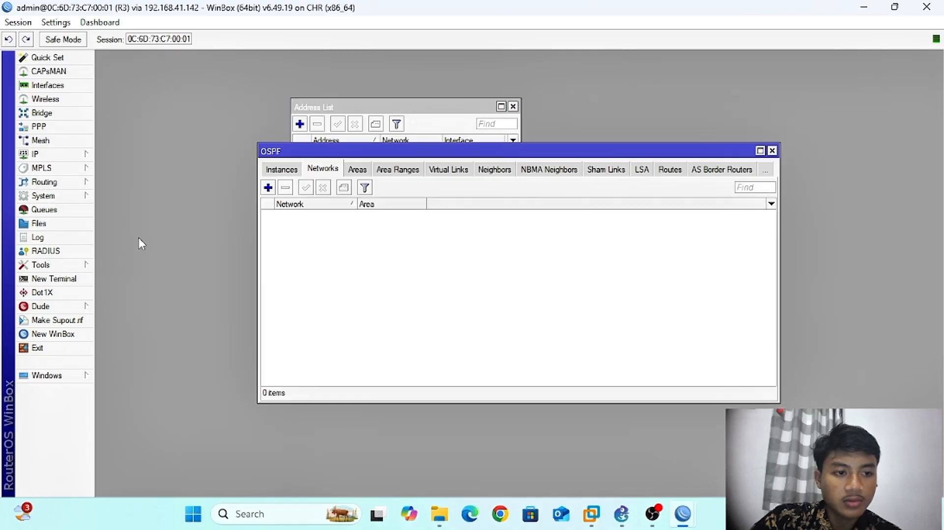
drag(302, 107, 226, 93)
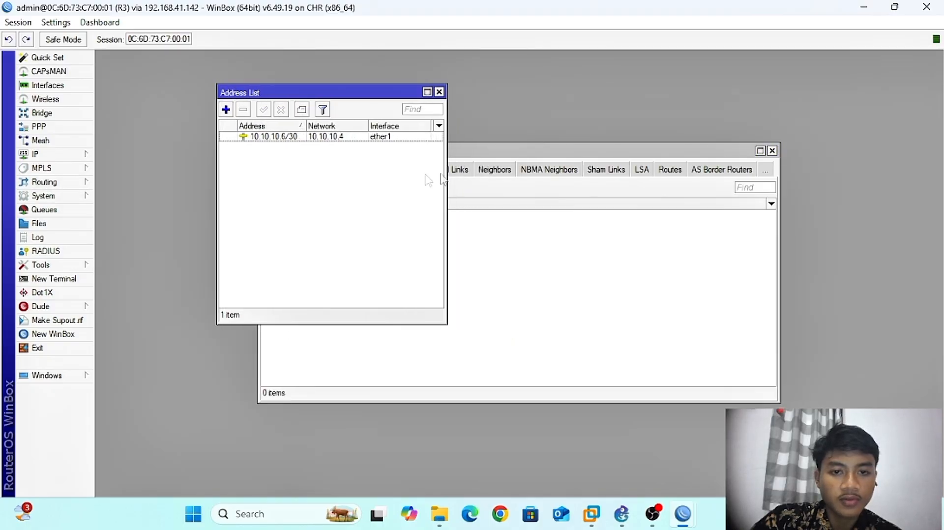
click(497, 217)
drag(458, 151, 541, 107)
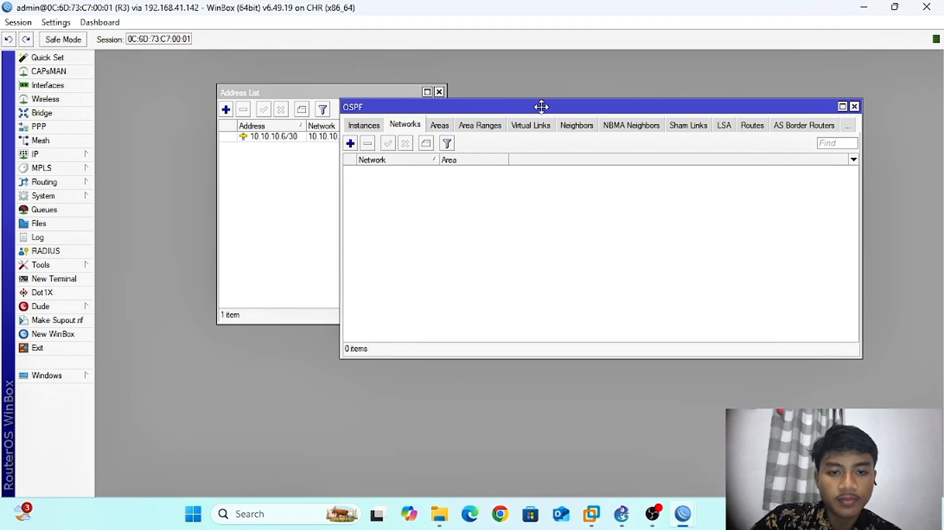
Set the router ID of R3's default OSPF instance to 3.3.3.3 and redistribute connected routes as type 1, then save it
click(373, 129)
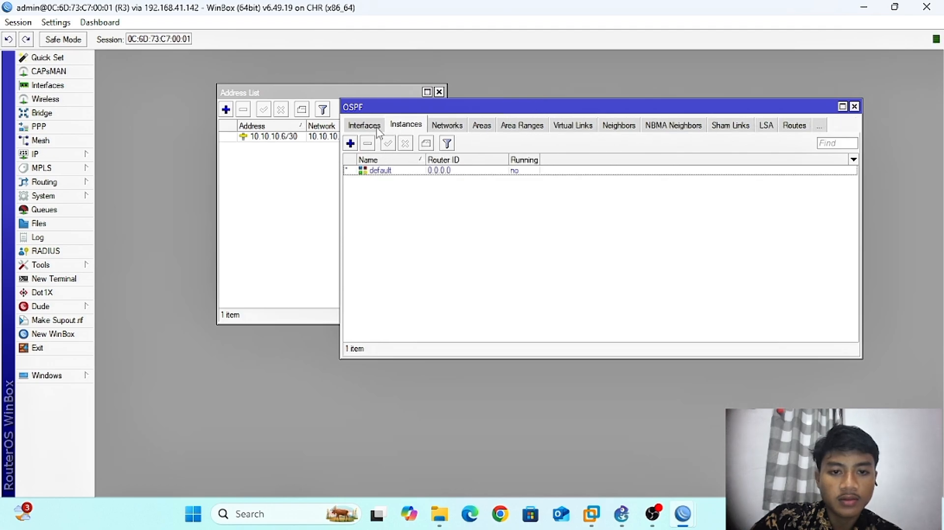
double_click(391, 171)
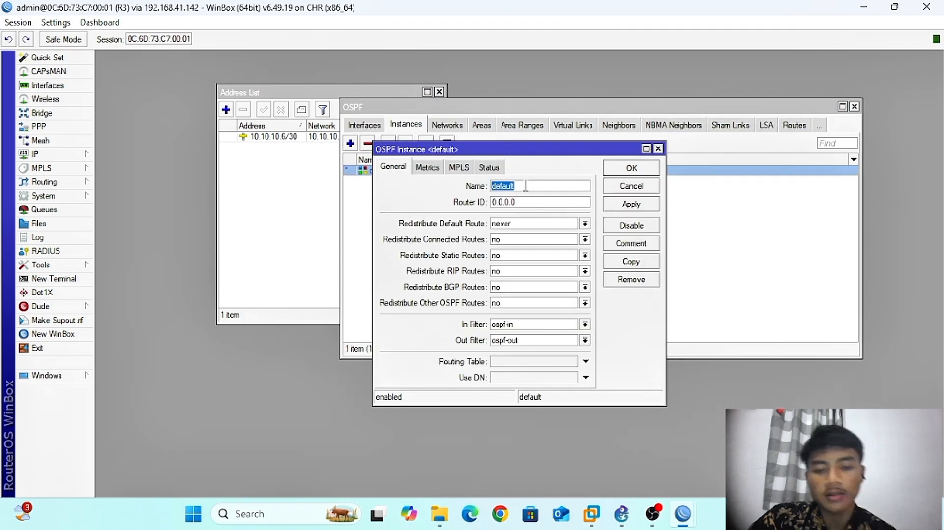
click(535, 200)
double_click(534, 200)
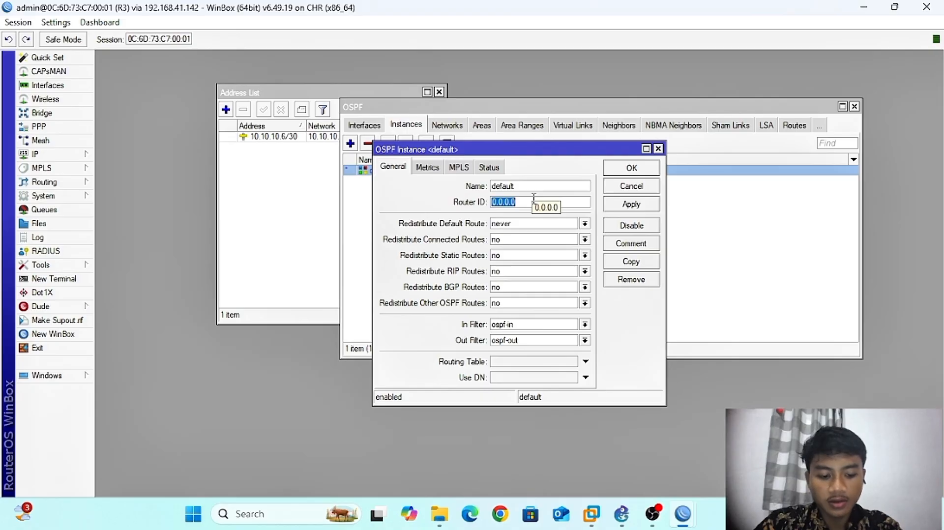
text(3.3.3.3)
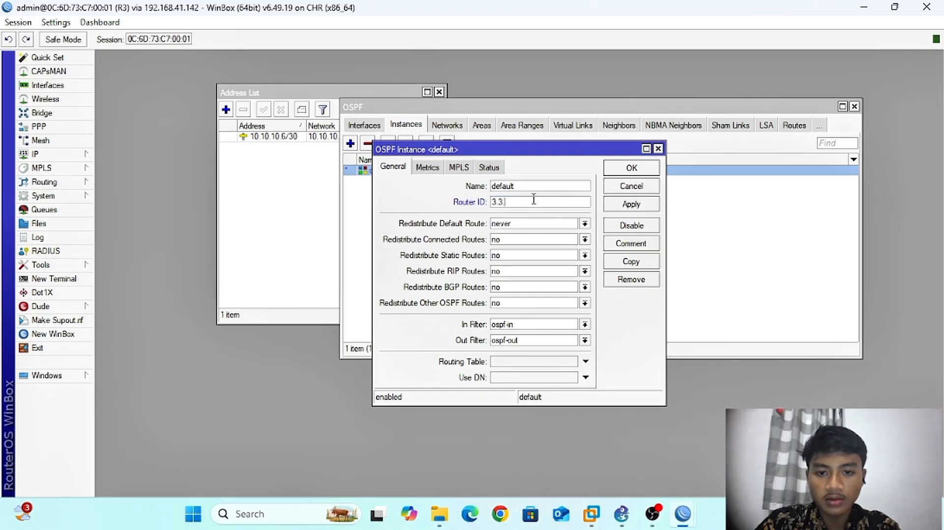
click(510, 241)
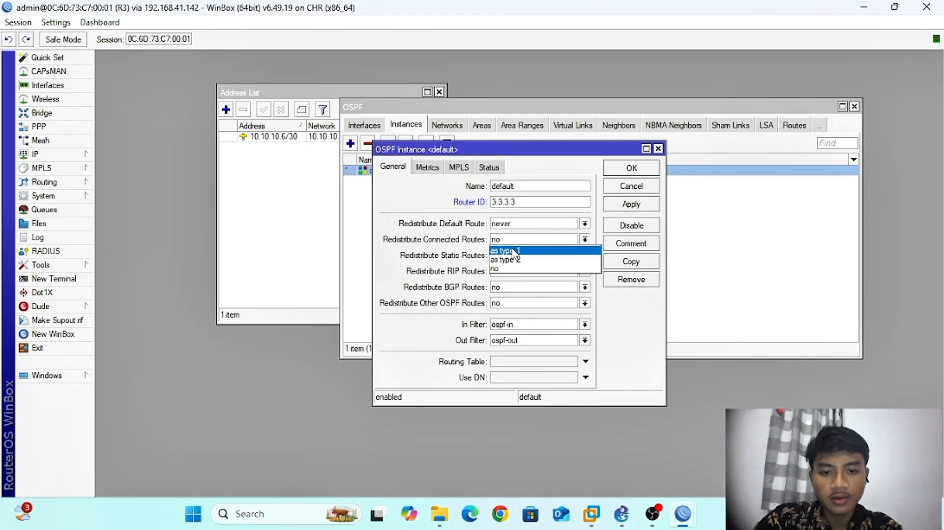
click(513, 251)
click(620, 208)
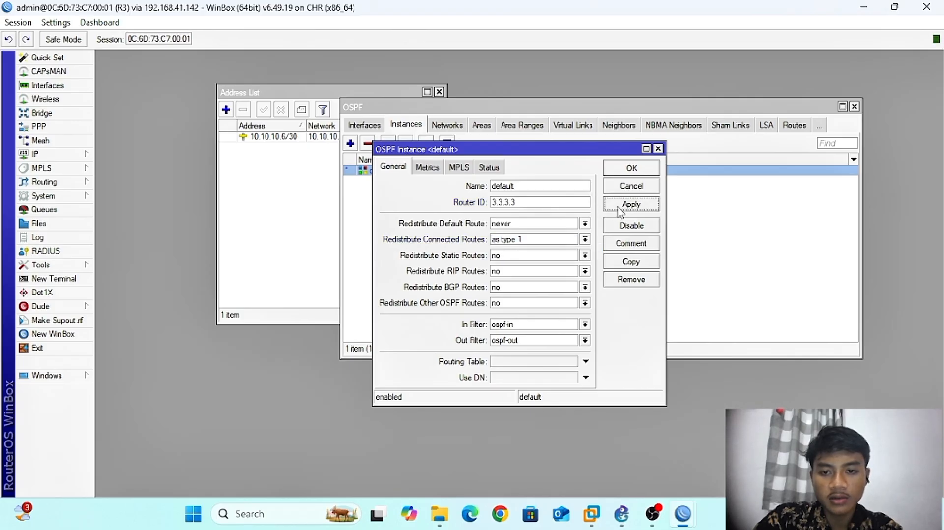
click(631, 169)
Add 10.10.10.4/30 to R3's OSPF networks in the backbone area
click(449, 126)
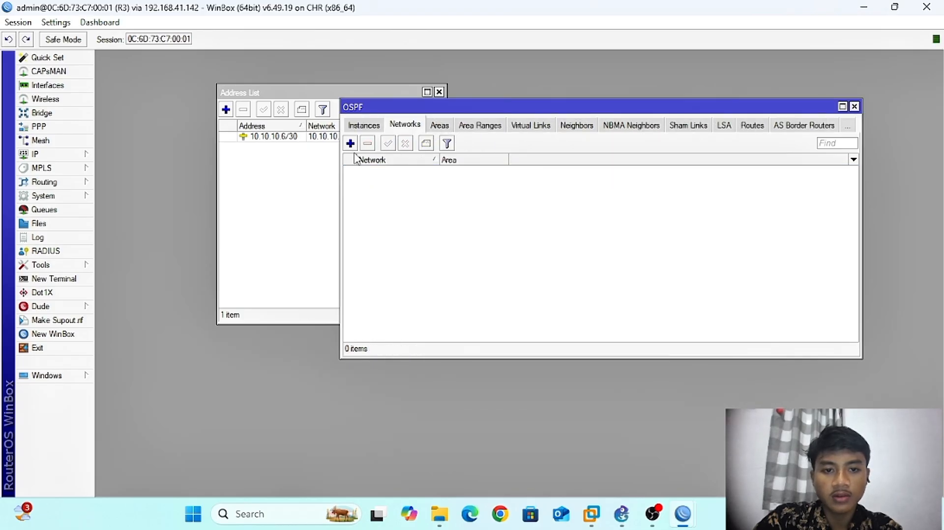
drag(349, 106, 446, 97)
click(446, 135)
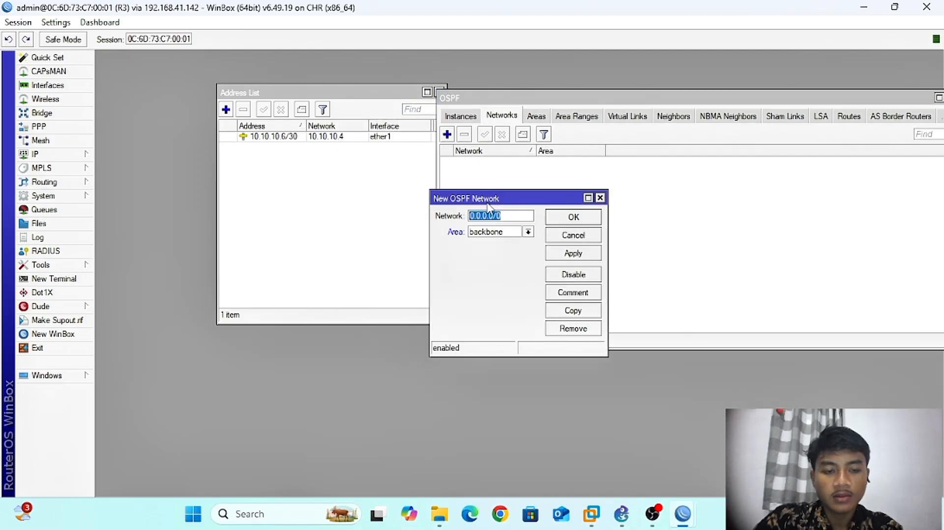
text(10)
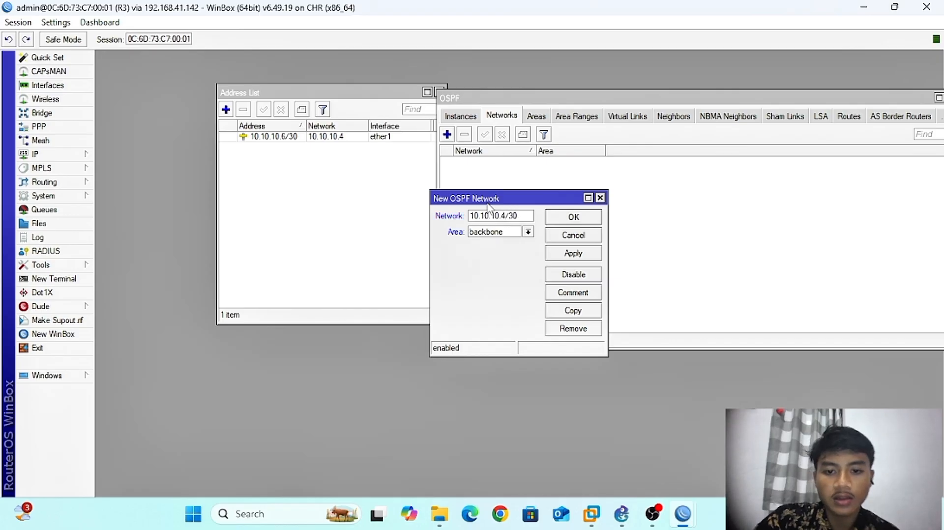
click(587, 255)
click(570, 217)
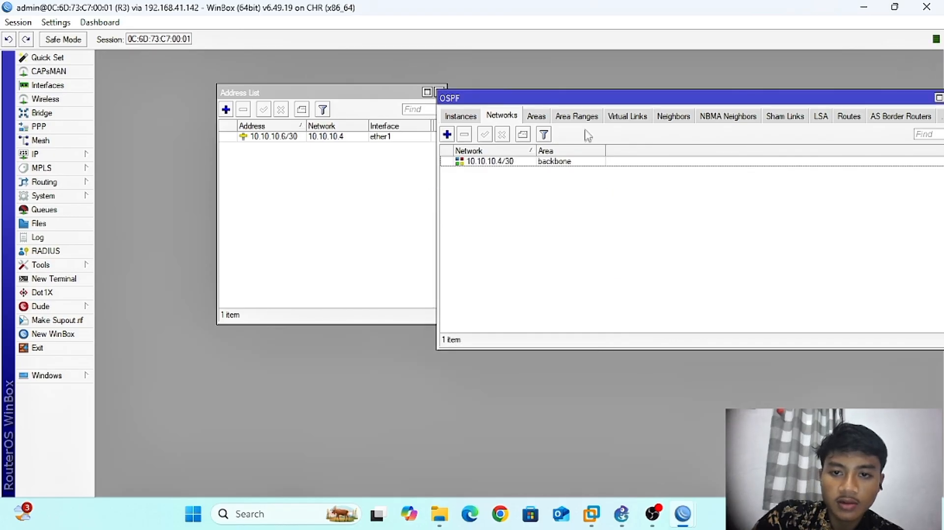
Check R3's OSPF neighbors with the address list and OSPF windows placed side by side
click(672, 118)
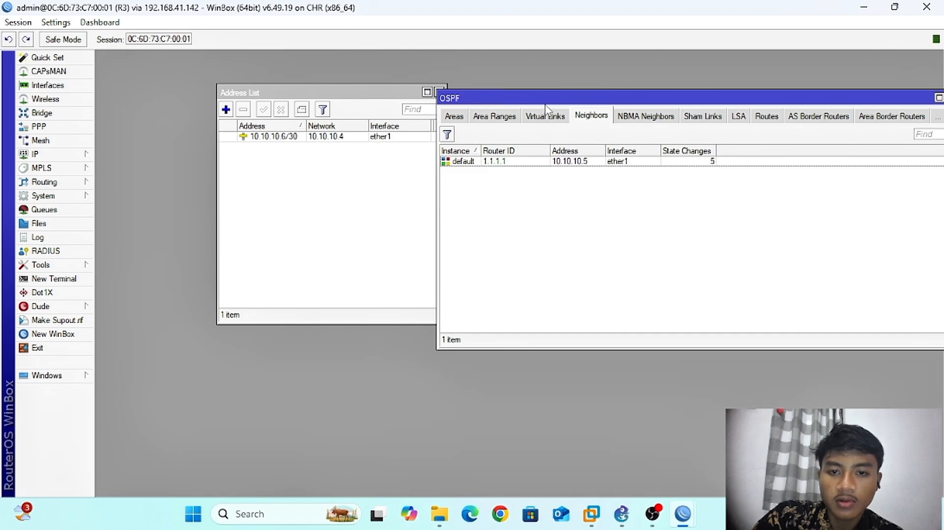
drag(544, 98, 475, 97)
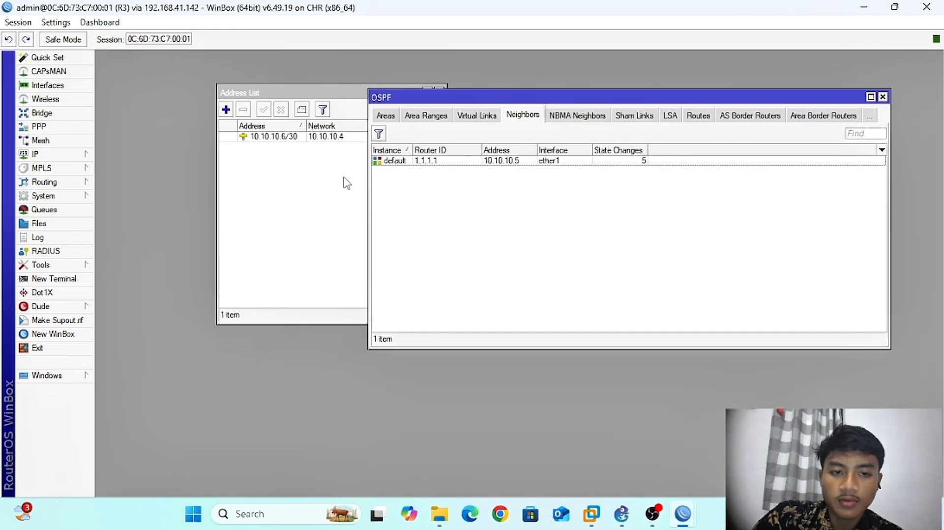
click(345, 182)
drag(322, 92, 222, 94)
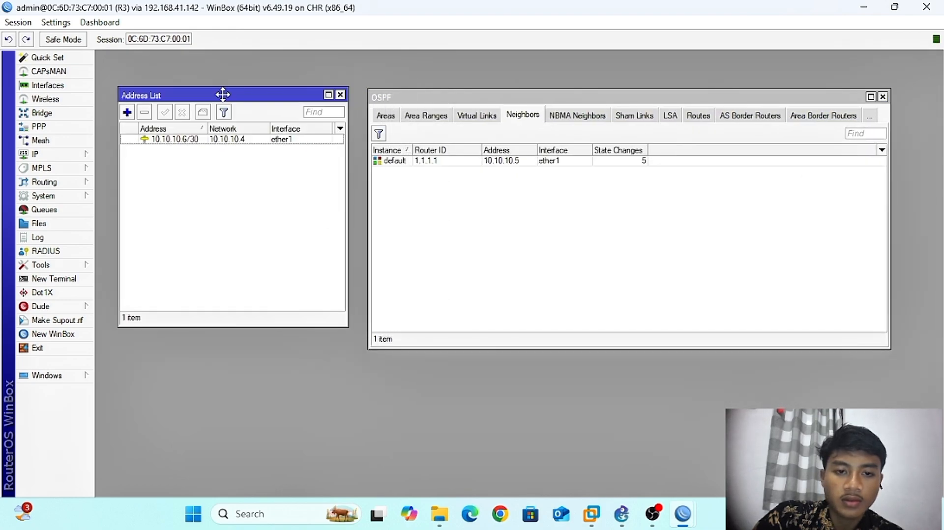
click(450, 214)
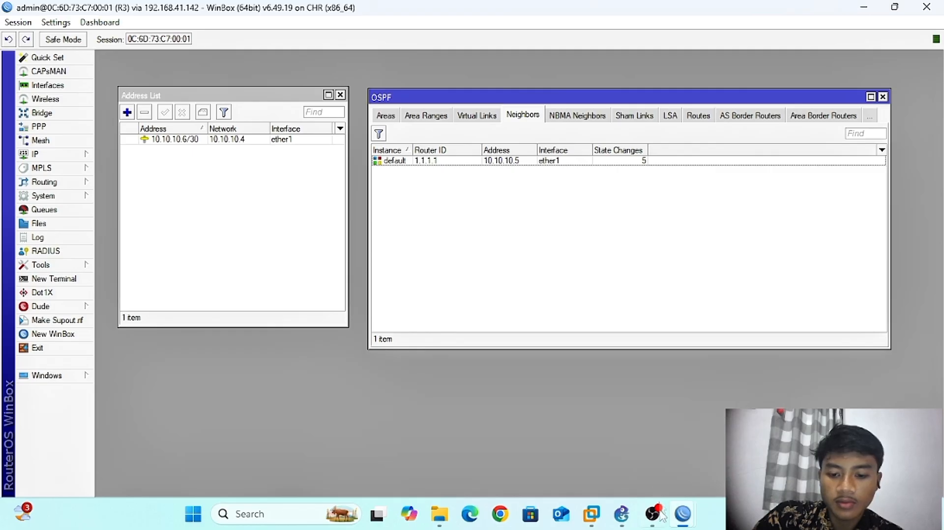
Recheck the OSPF neighbors in R2's WinBox session, then switch to R1's session
mouse_move(659, 516)
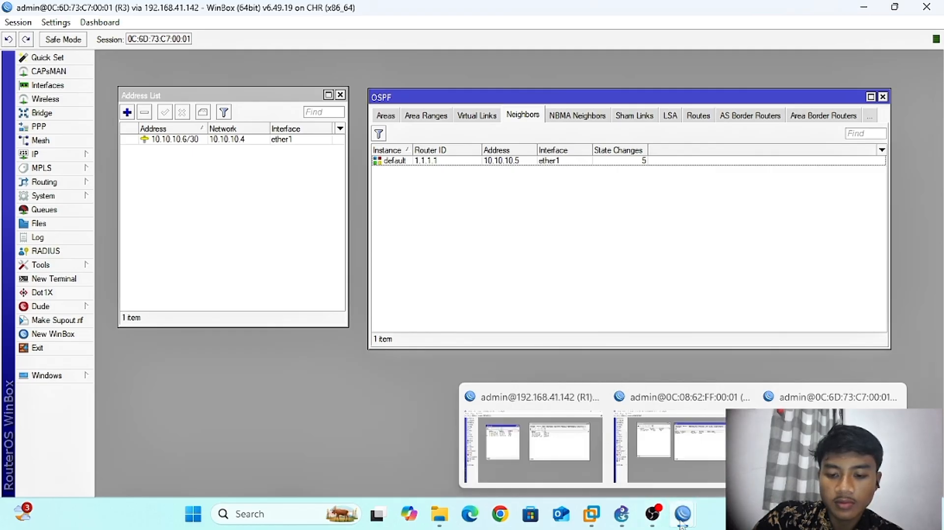
click(675, 447)
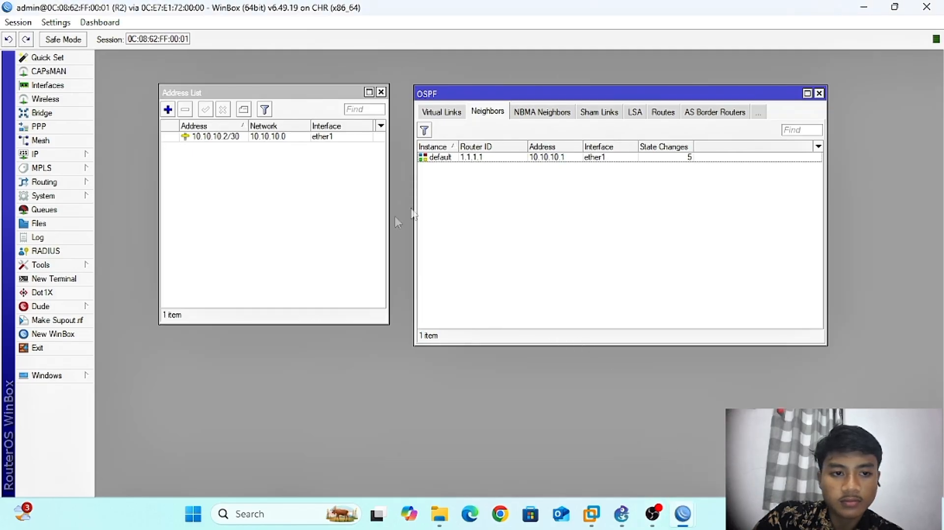
mouse_move(682, 516)
click(565, 444)
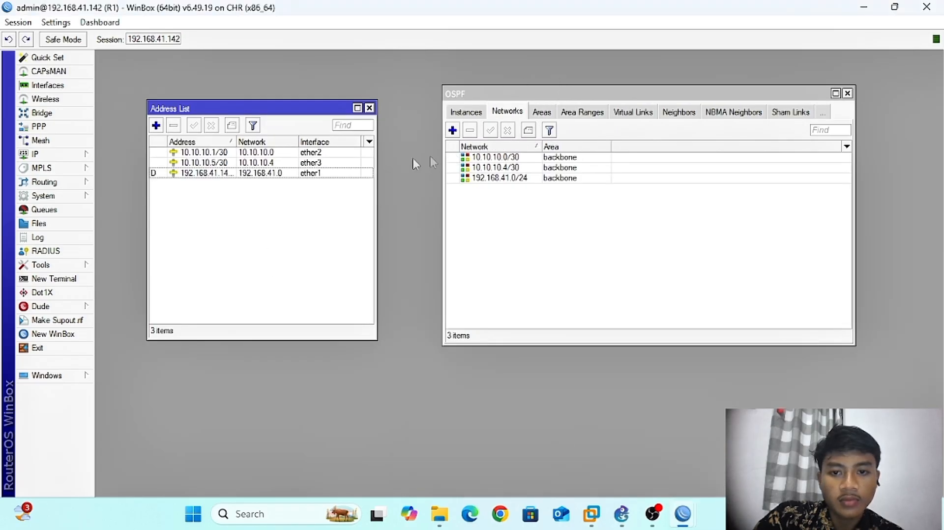
Open R1's IP route list and examine its routes and nexthops
click(84, 155)
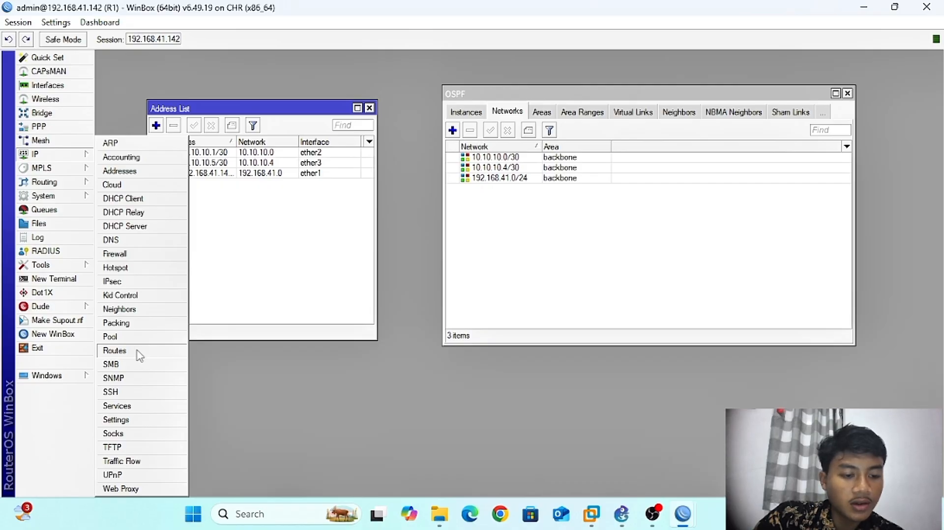
click(114, 351)
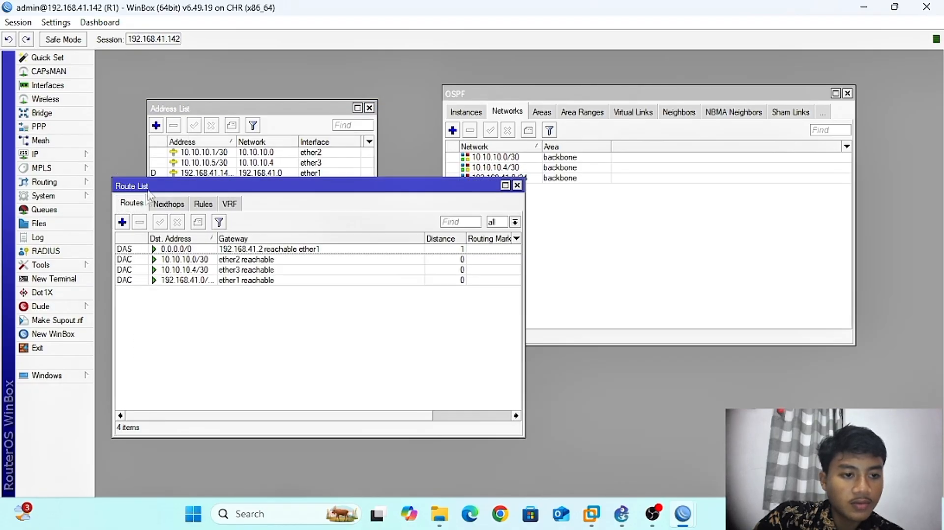
drag(147, 186, 224, 140)
click(75, 157)
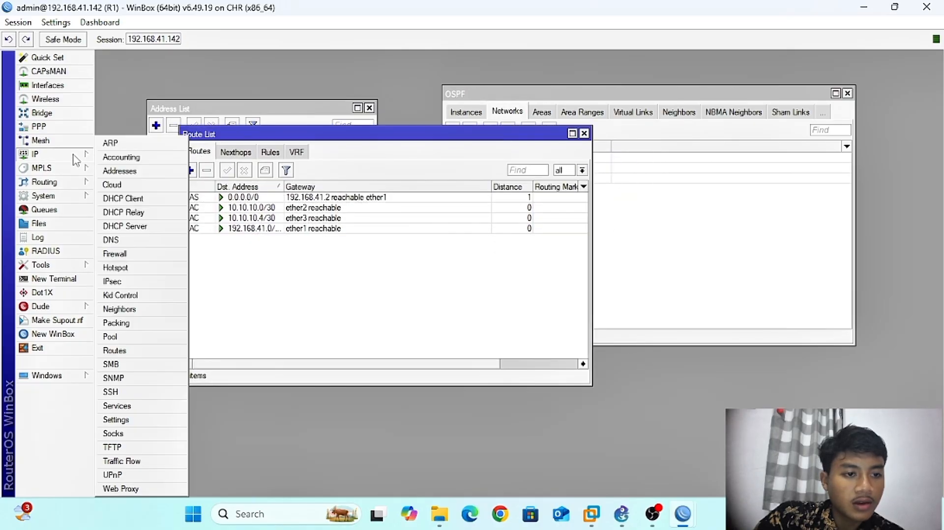
click(139, 350)
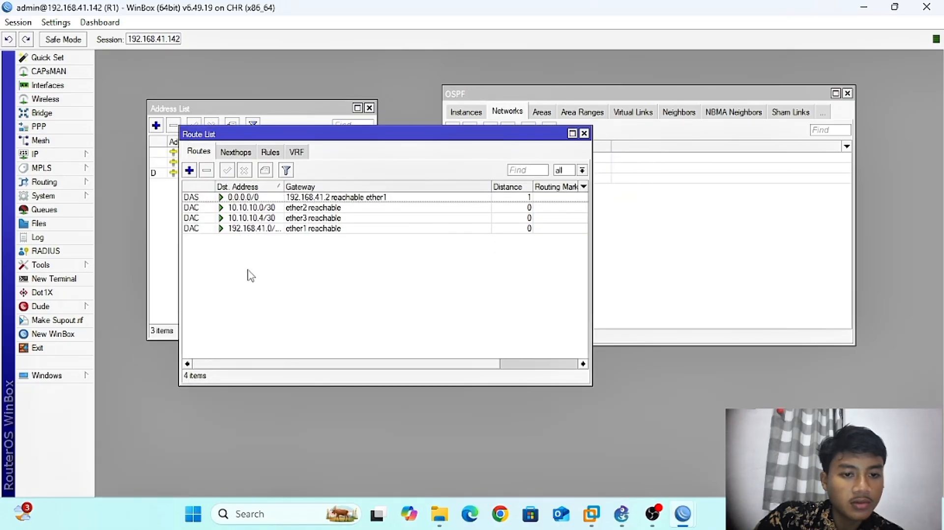
drag(261, 135, 371, 150)
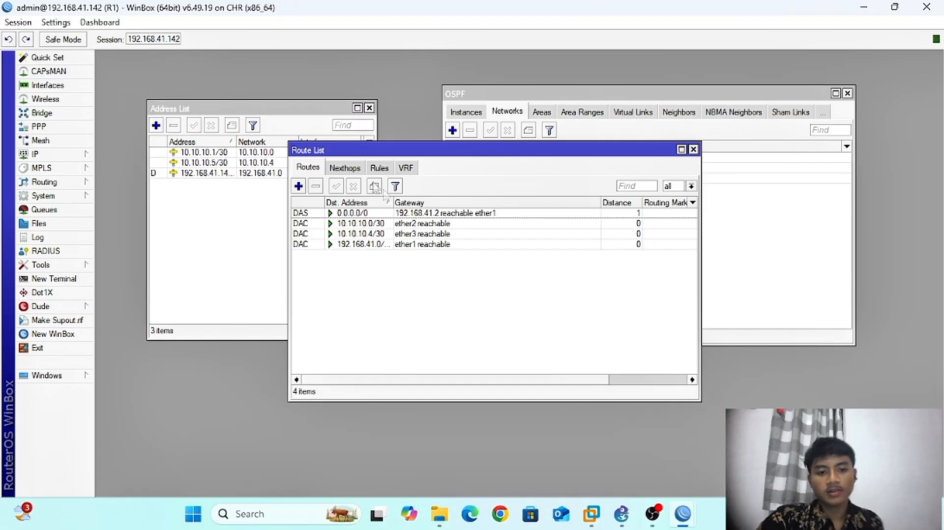
click(359, 170)
click(380, 170)
click(345, 169)
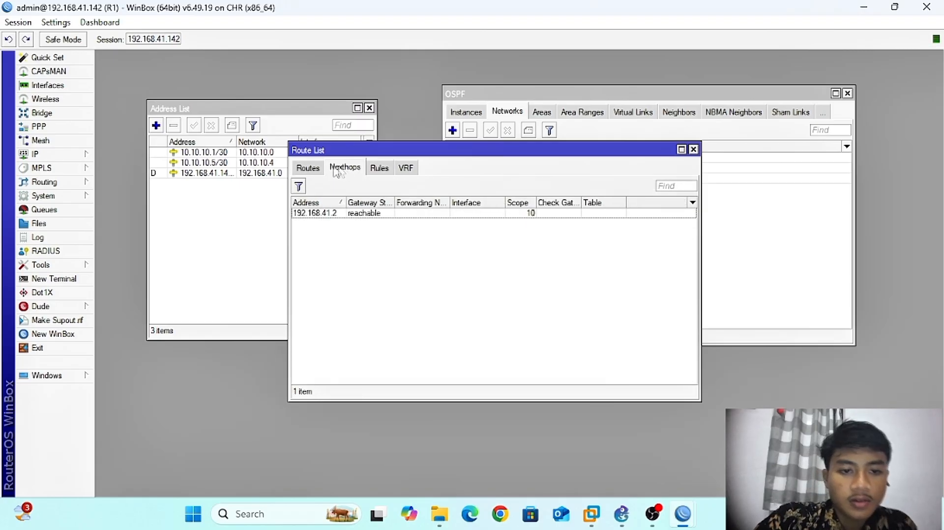
click(315, 169)
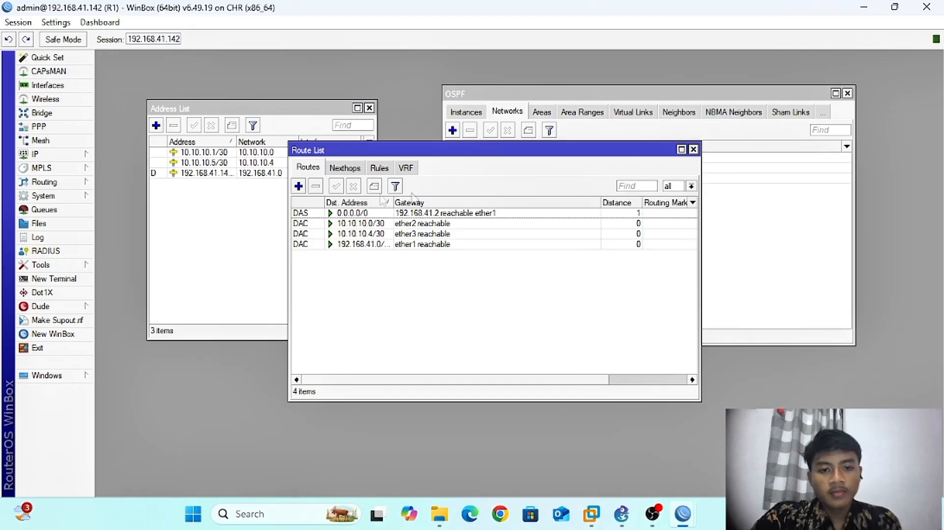
Open a terminal on R1, skip the password change and ping R2 at 10.10.10.2, stopping after a couple of replies
click(53, 279)
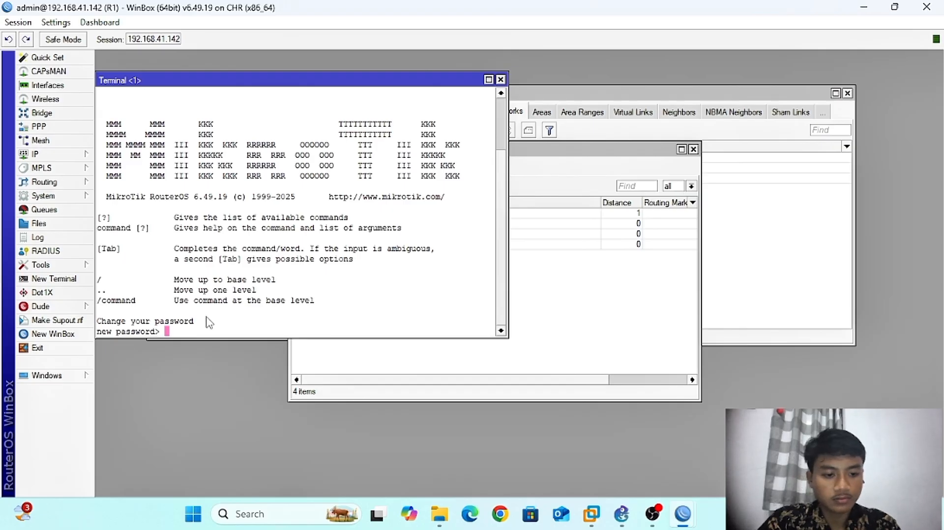
key(Return)
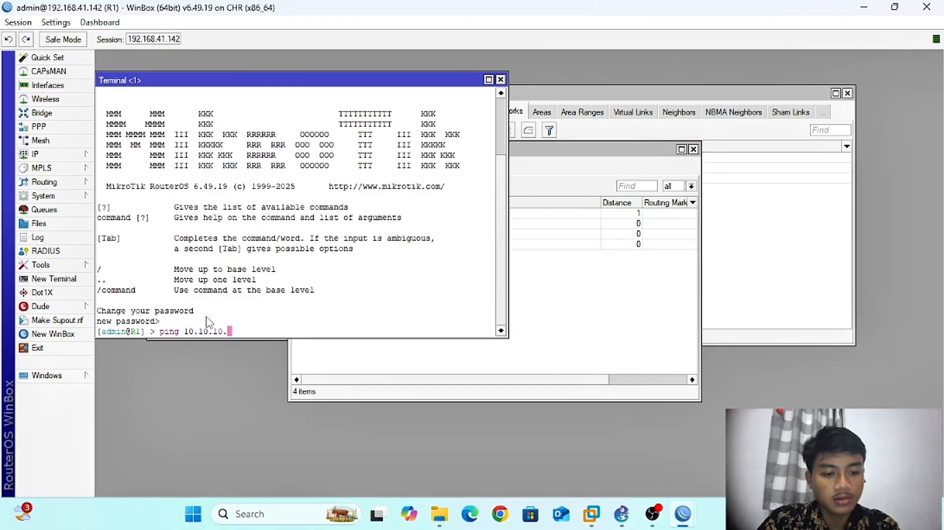
text(2)
key(Return)
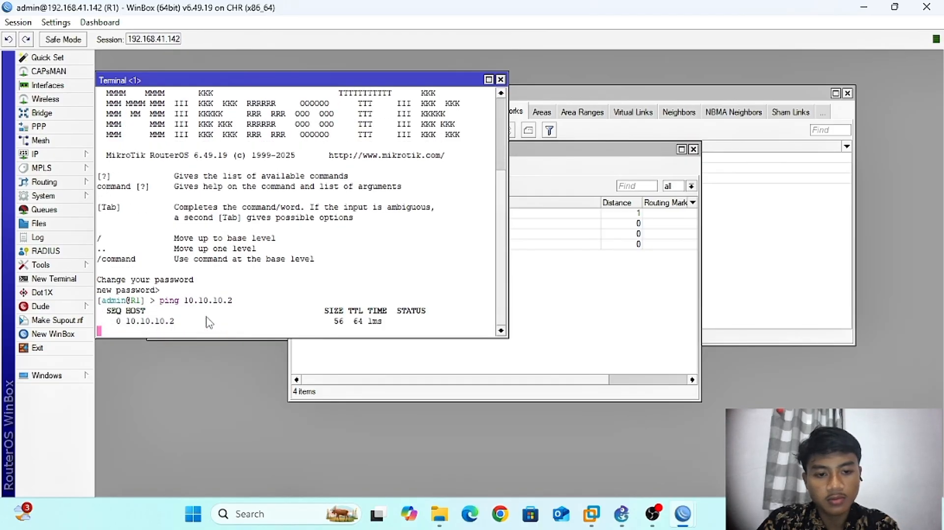
key(ctrl+c)
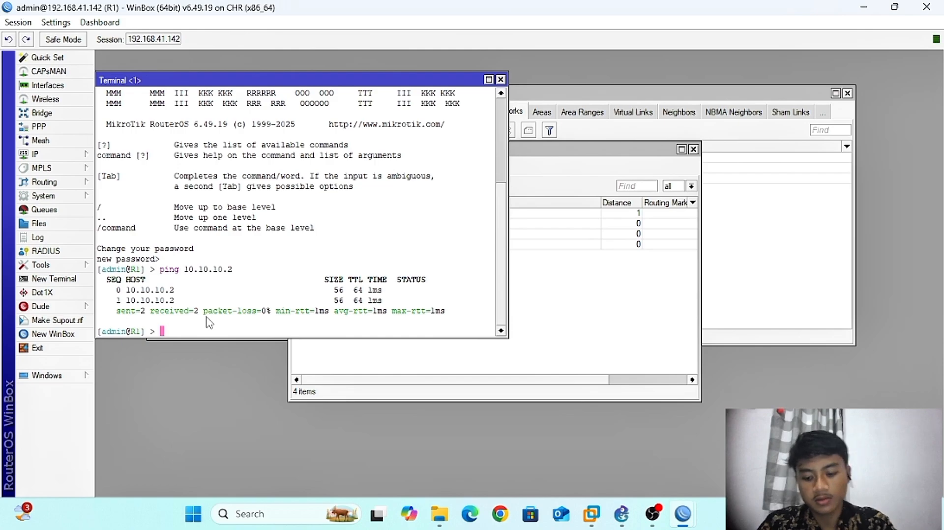
Ping R3 at 10.10.10.6 from R1's terminal, stop after a few replies and reposition the terminal window
key(Up)
key(BackSpace)
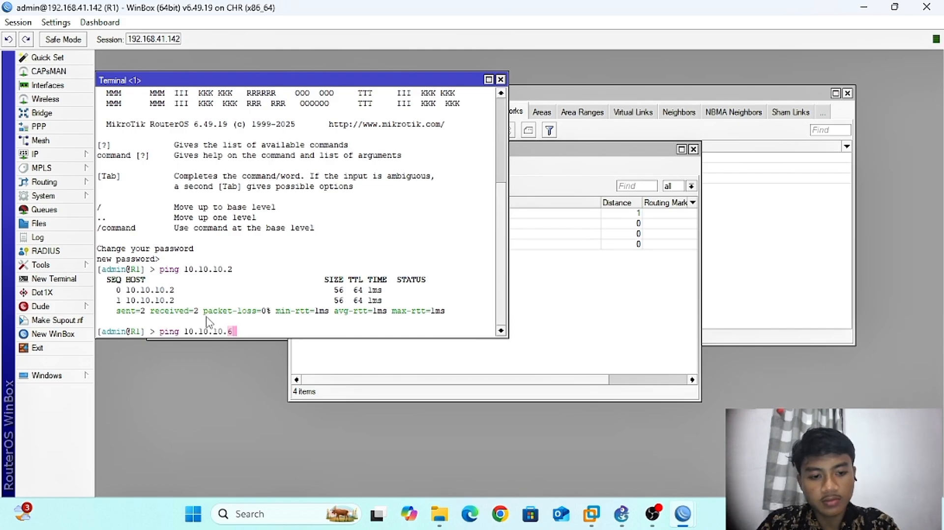
text(6)
key(Return)
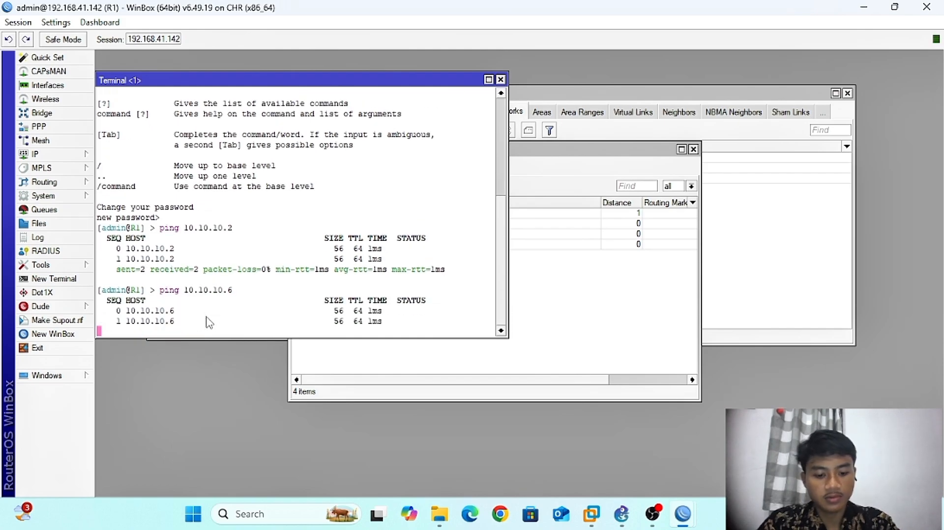
key(ctrl+c)
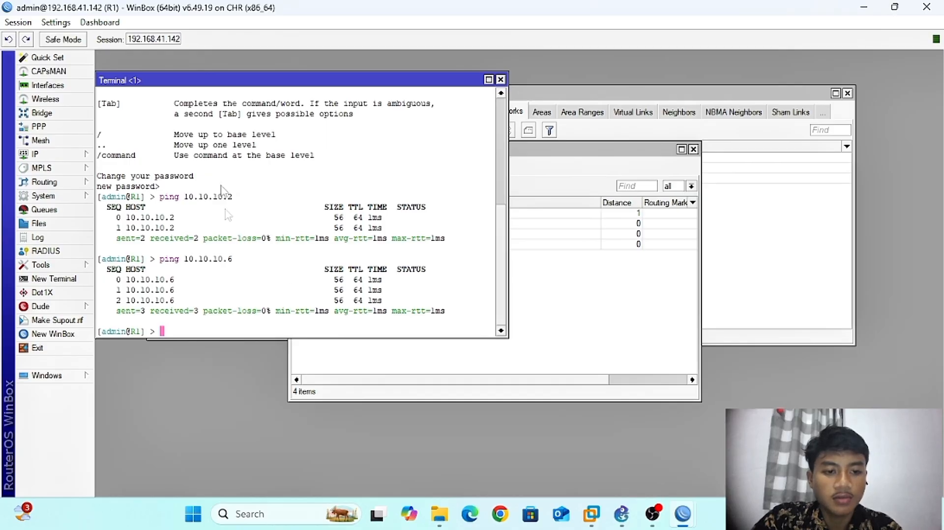
drag(347, 82, 384, 142)
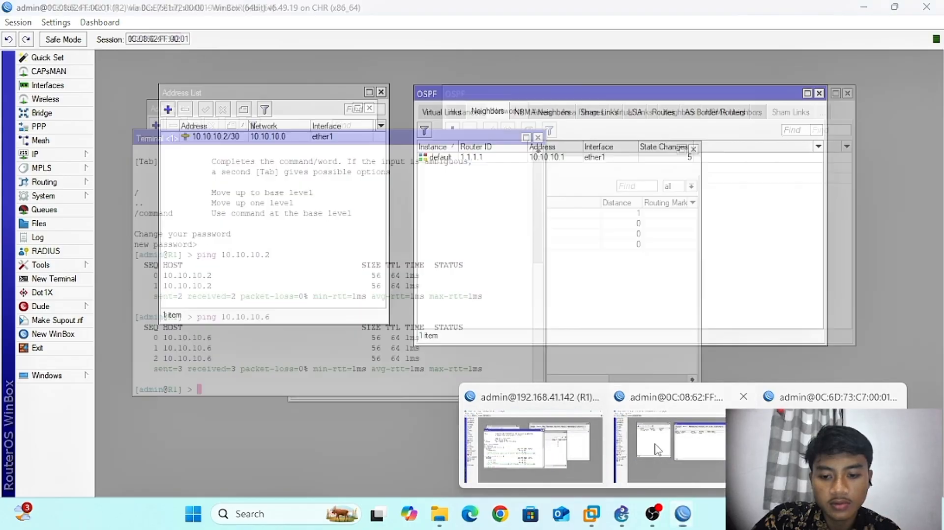
In R2's session, open a terminal, skip the password change and ping R1 at 10.10.10.1, stopping after the first reply
click(649, 448)
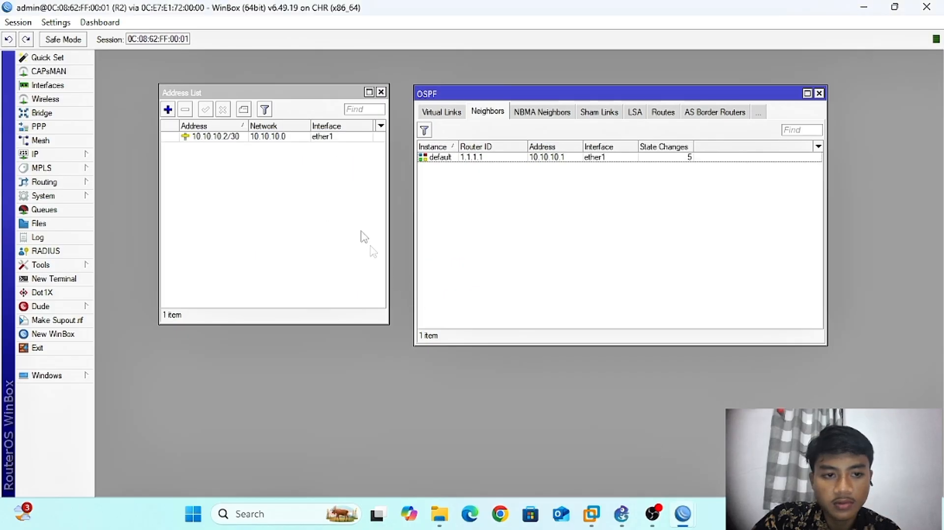
click(70, 280)
key(Return)
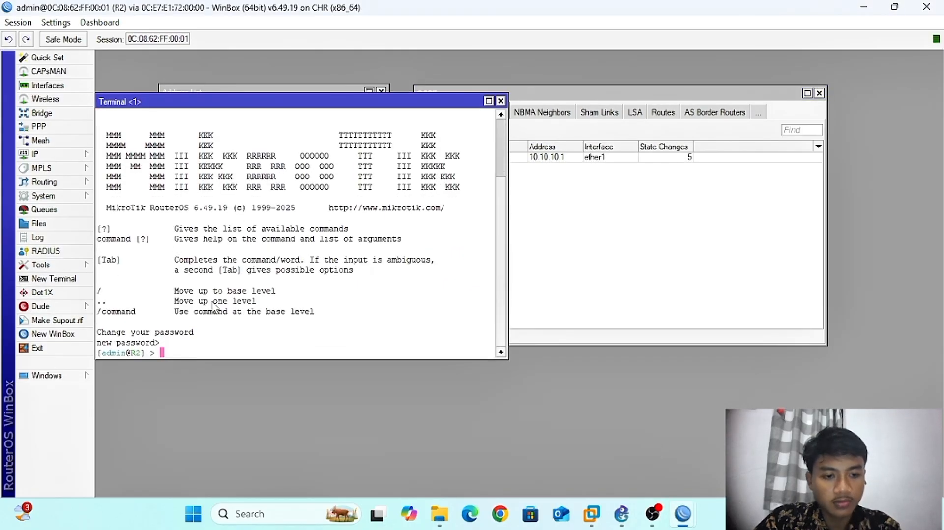
text(ping)
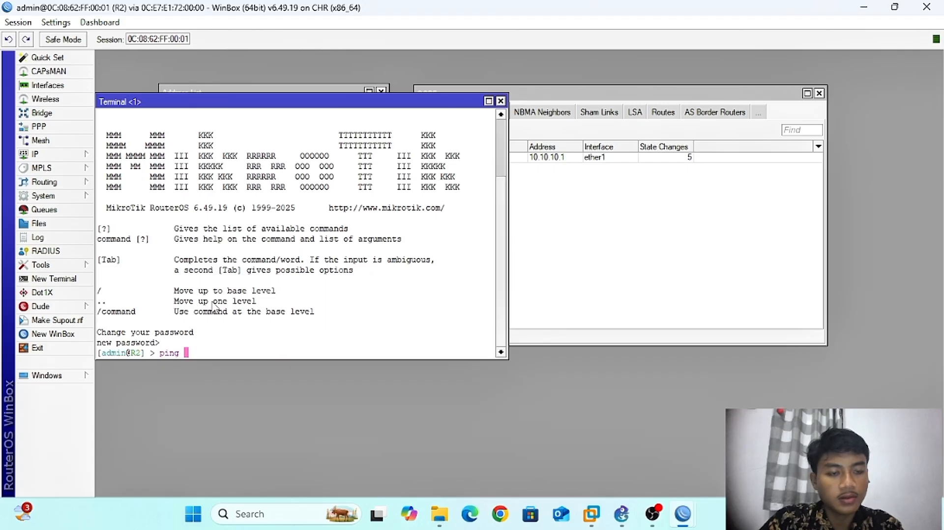
text( 10)
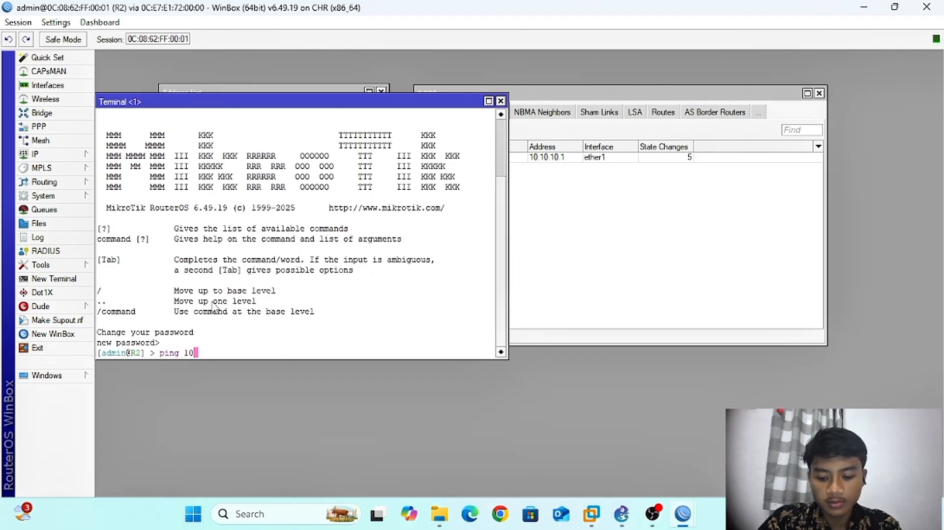
text(.10.10.1)
key(Return)
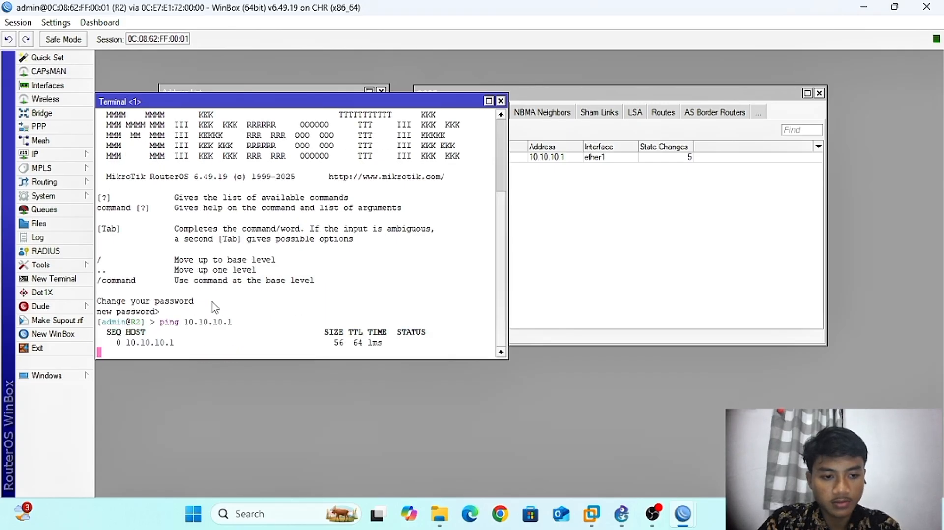
key(ctrl+c)
Ping R3 at 10.10.10.6 from R2's terminal, stop after a few replies and reposition the terminal window
key(Up)
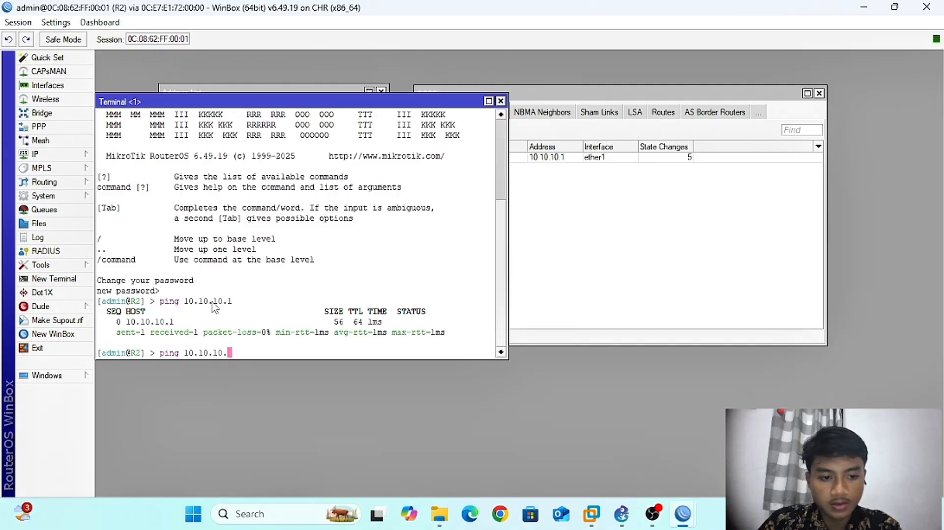
text(6)
key(Return)
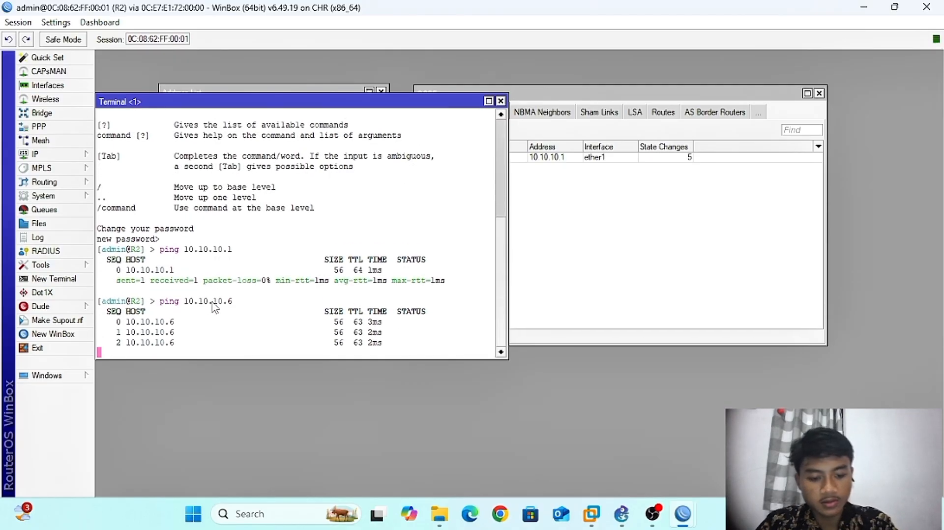
key(ctrl+c)
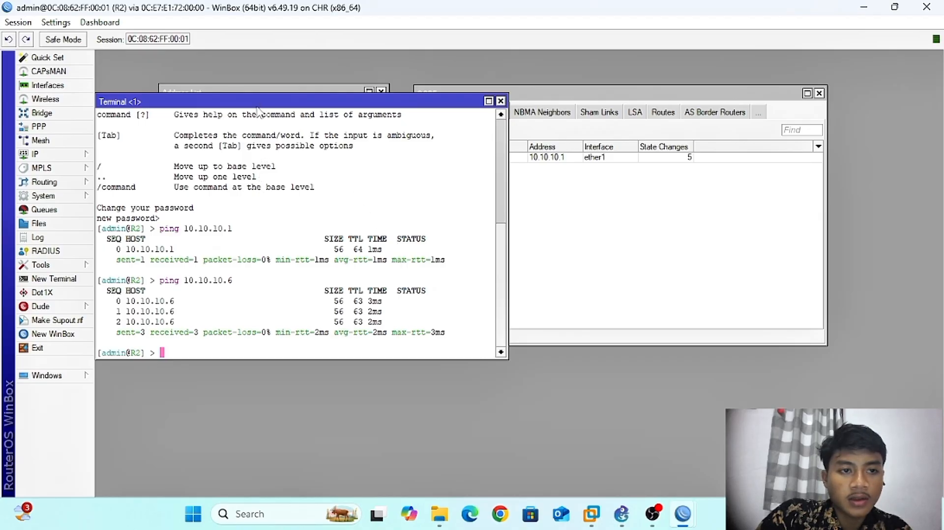
drag(257, 105, 296, 81)
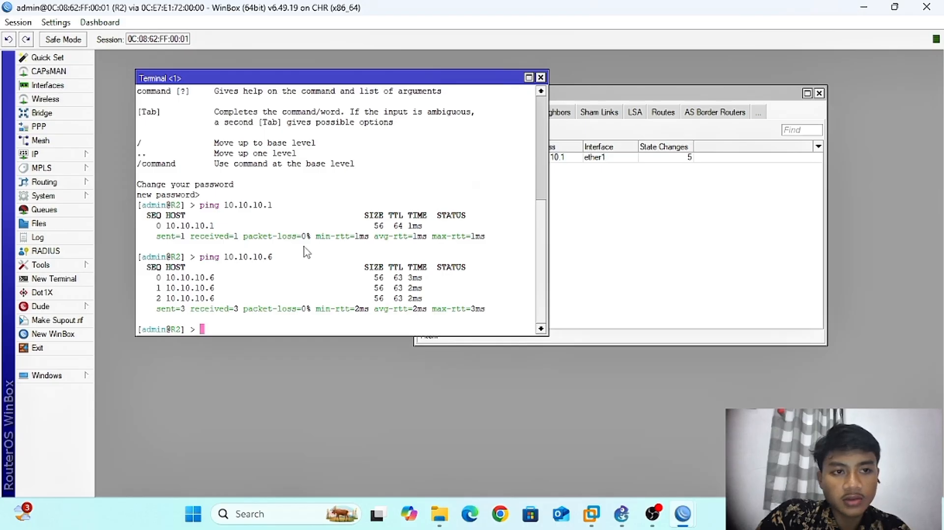
In R3's session, open a terminal, skip the password change and ping R2 at 10.10.10.2, stopping after a couple of replies
mouse_move(686, 503)
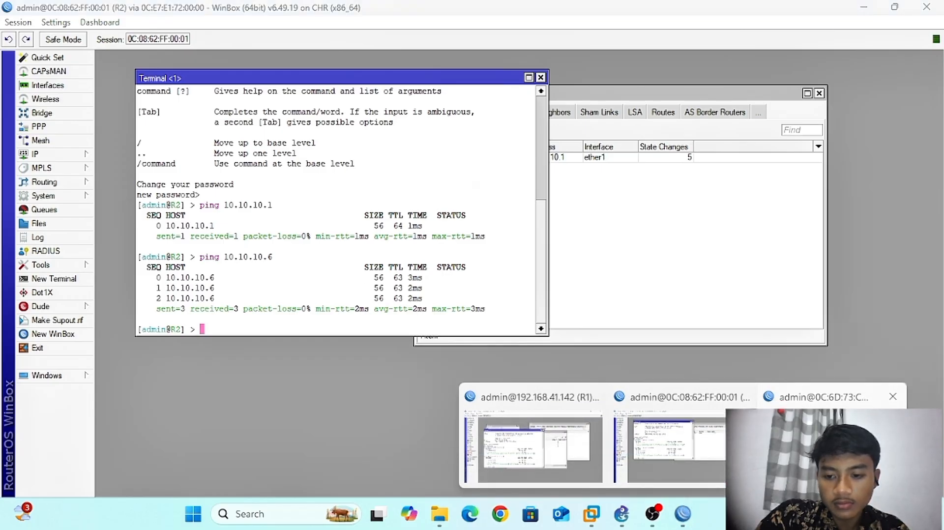
click(581, 438)
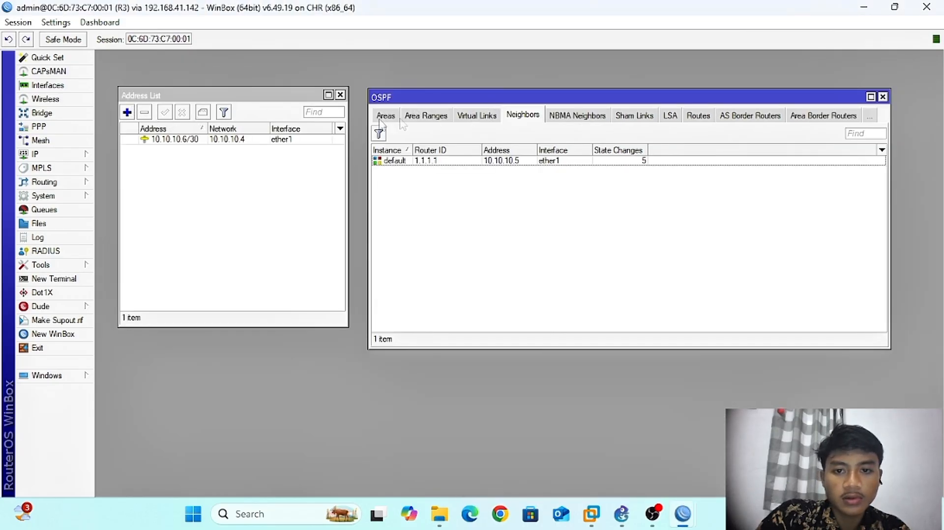
click(59, 279)
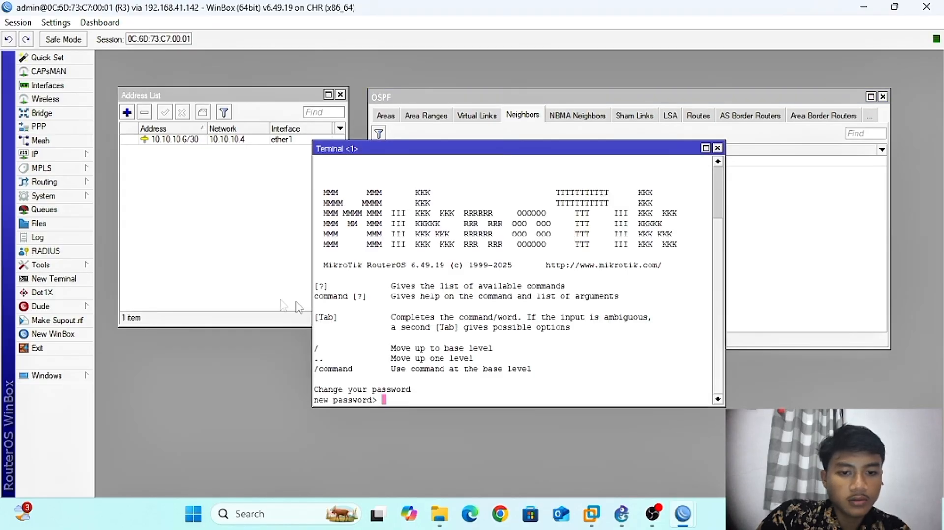
key(Return)
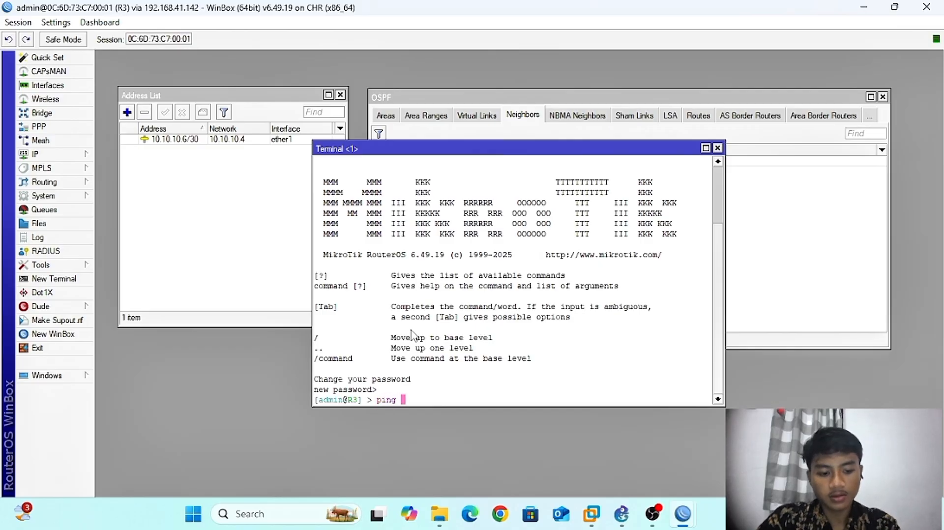
text(ping 10.10.1)
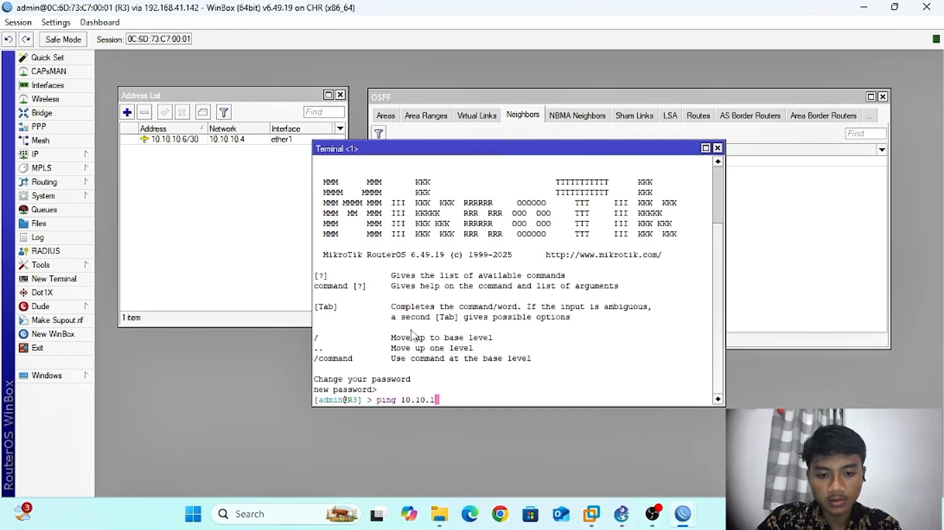
text(0.2)
key(Return)
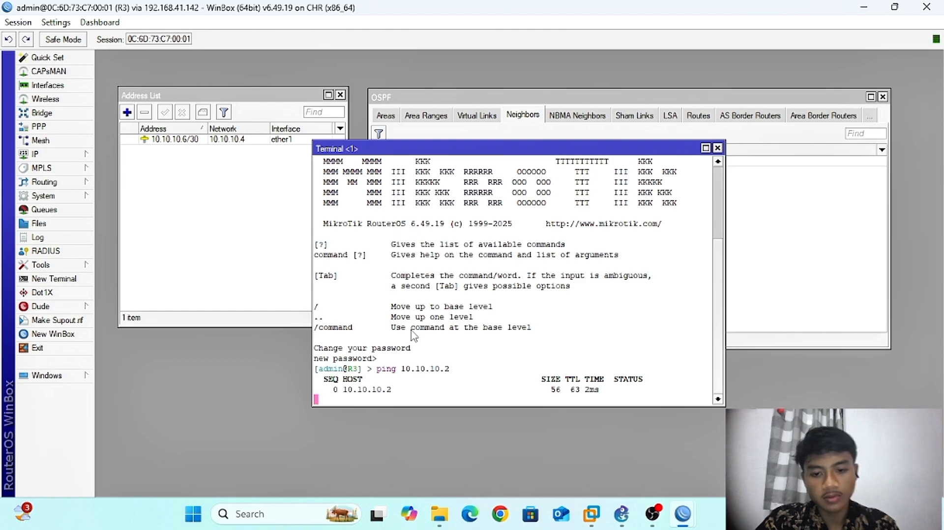
key(ctrl+c)
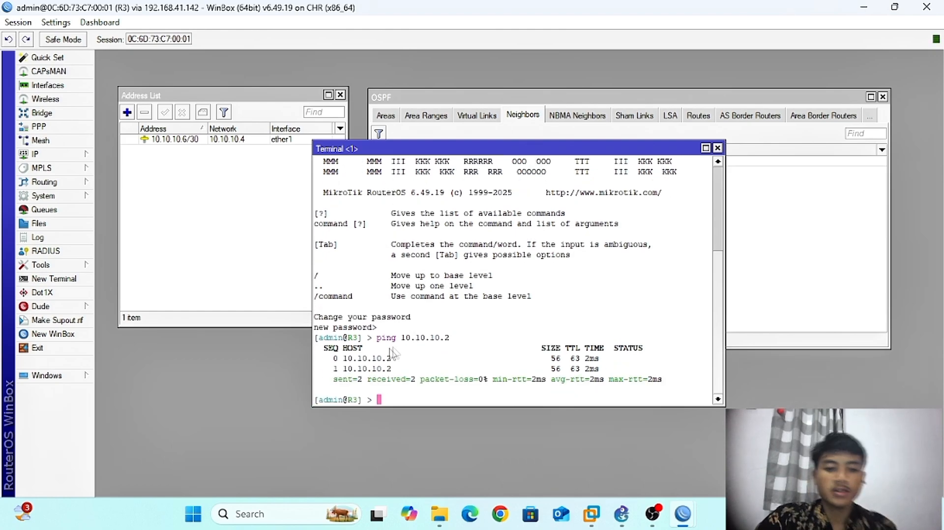
Open R3's IP route list and examine its routes and nexthops
click(74, 154)
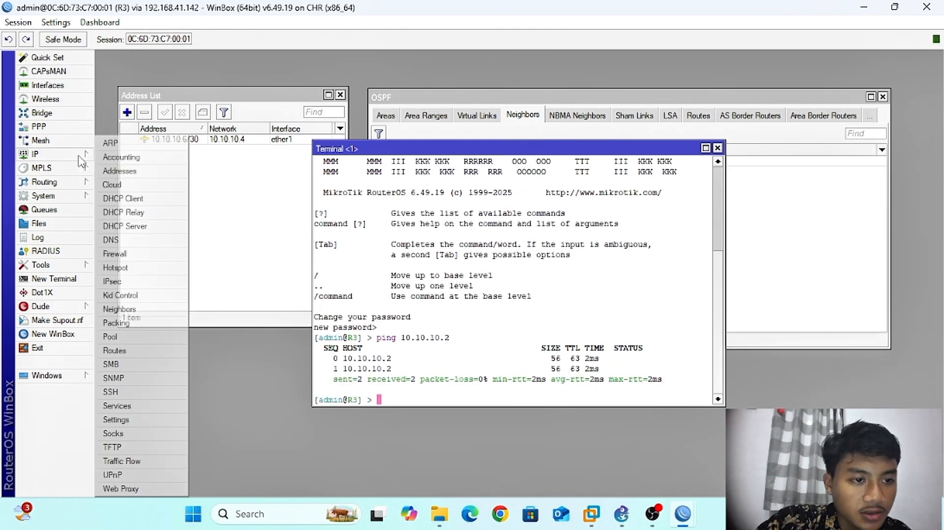
click(137, 350)
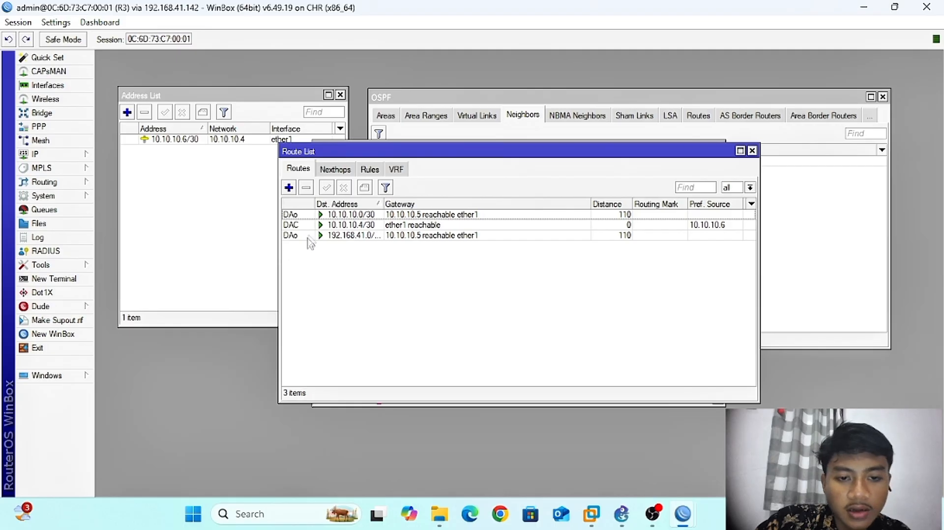
click(335, 169)
click(300, 169)
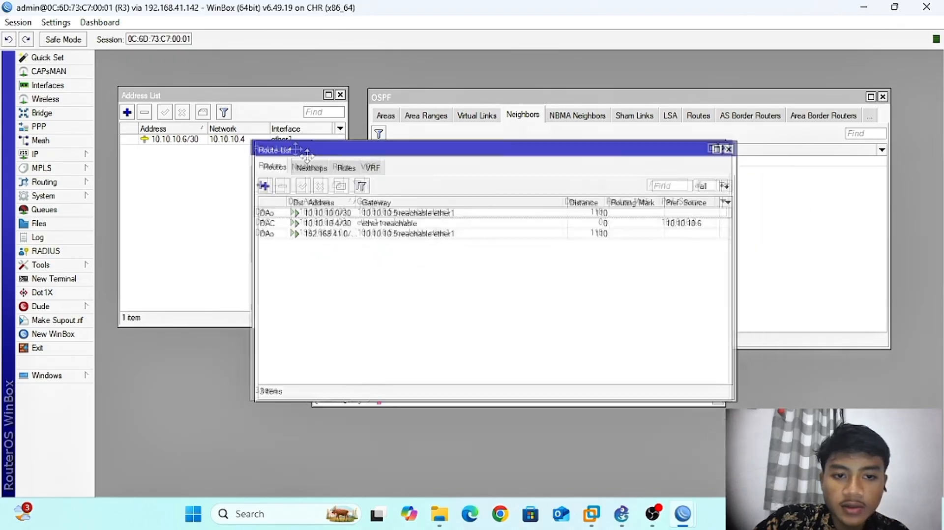
mouse_move(315, 151)
mouse_down()
mouse_move(321, 177)
mouse_move(303, 151)
mouse_up()
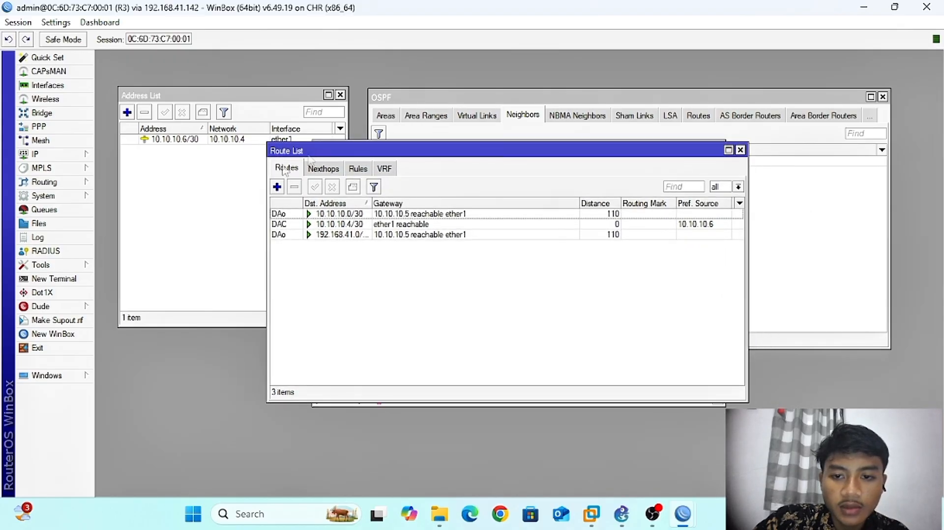
Set R3's DNS servers to 8.8.8.8 and 1.1.1.1, allow remote requests and apply the settings
click(69, 159)
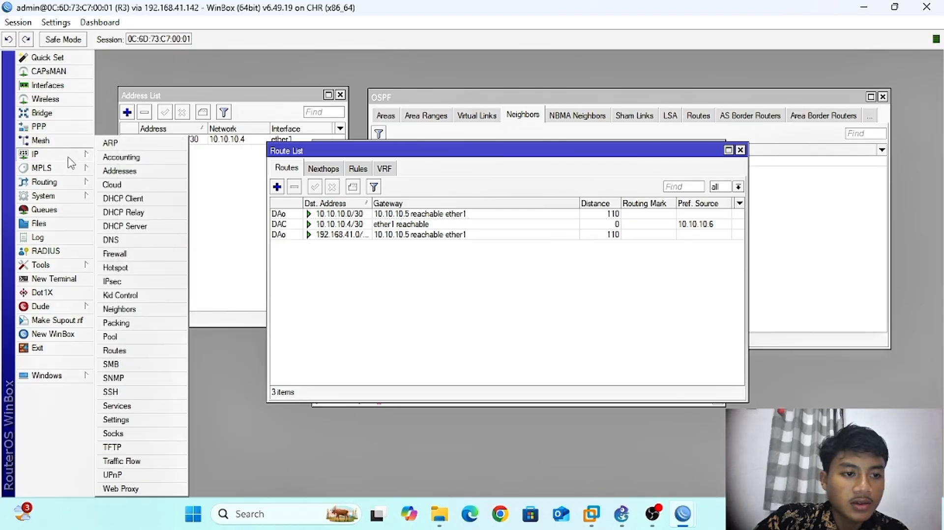
click(140, 243)
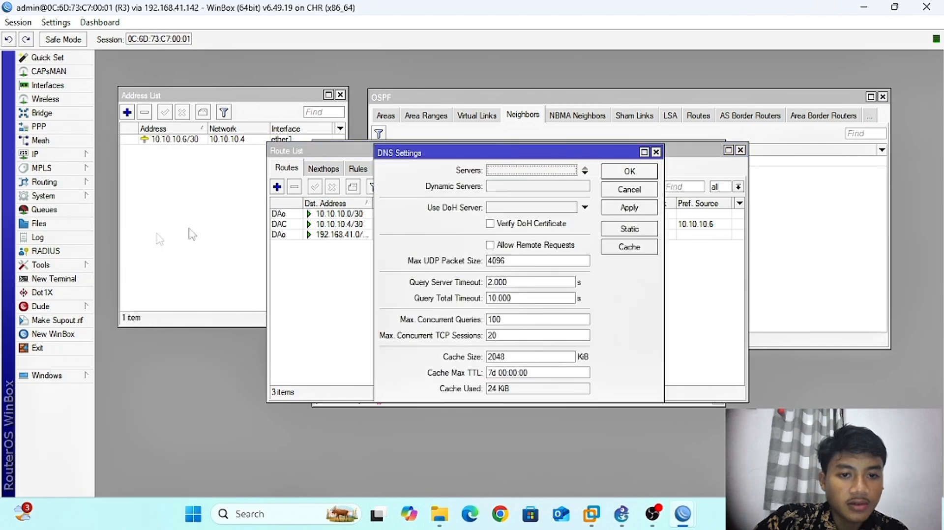
click(521, 169)
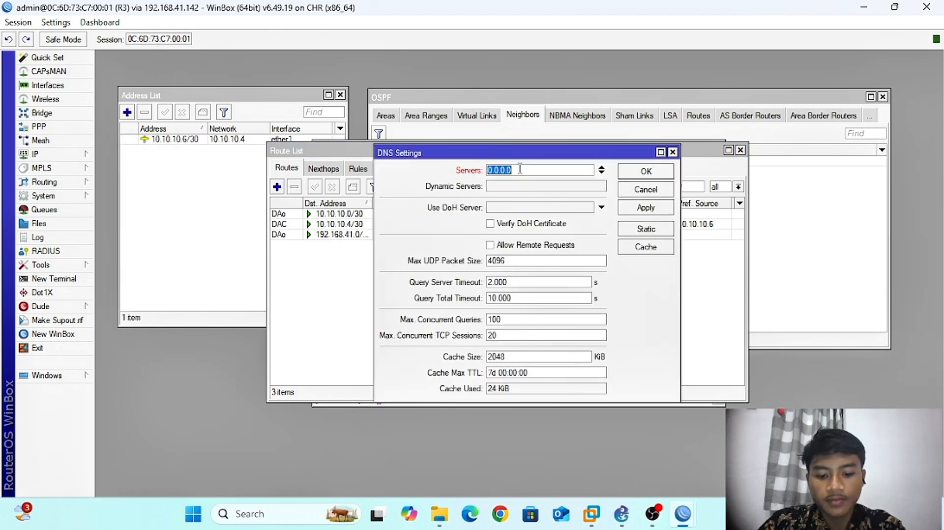
text(8.8.8.8)
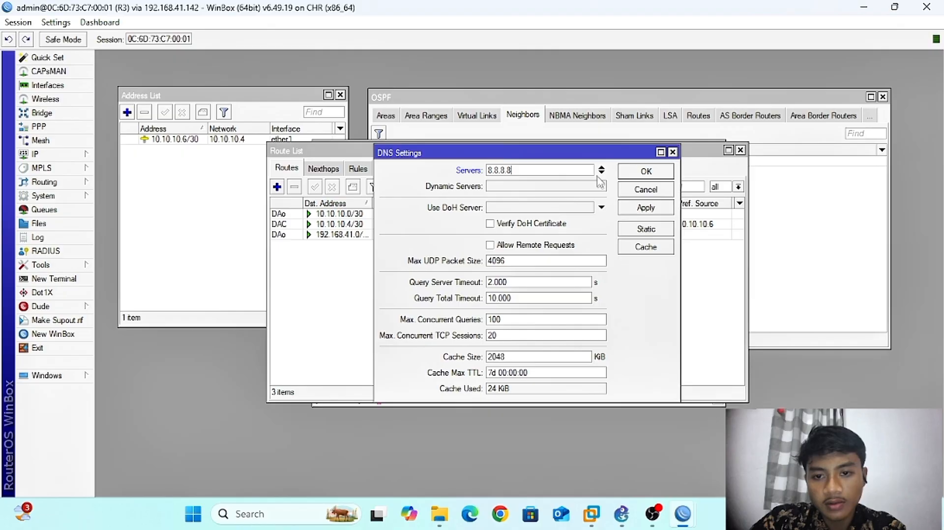
click(602, 173)
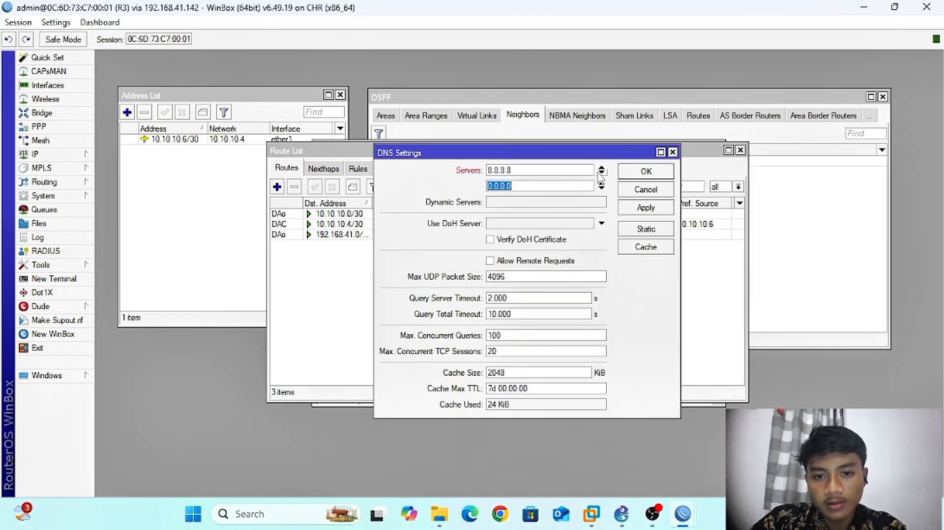
text(1.1.1.1)
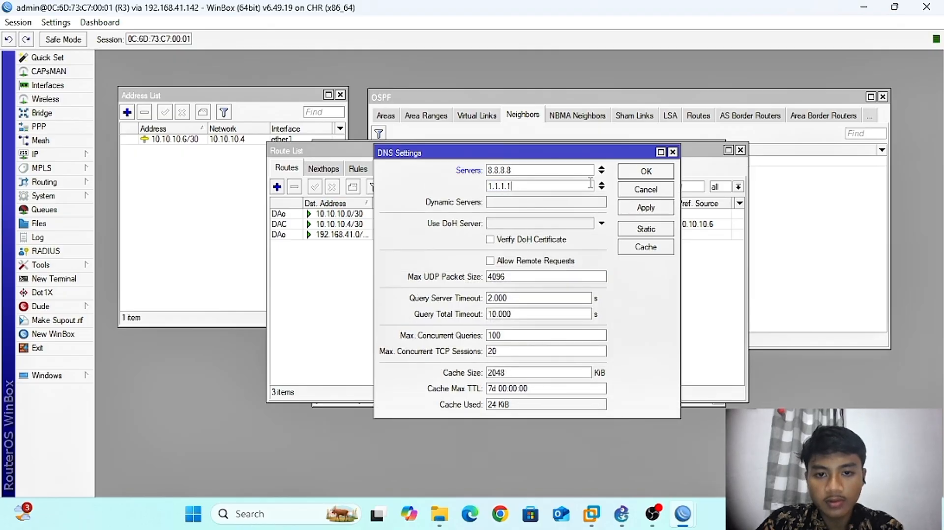
click(522, 263)
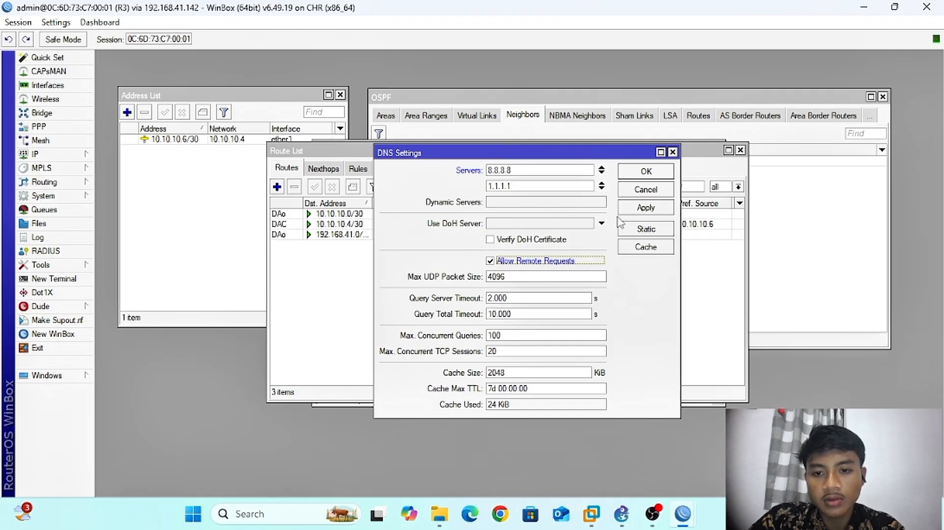
click(635, 208)
click(636, 172)
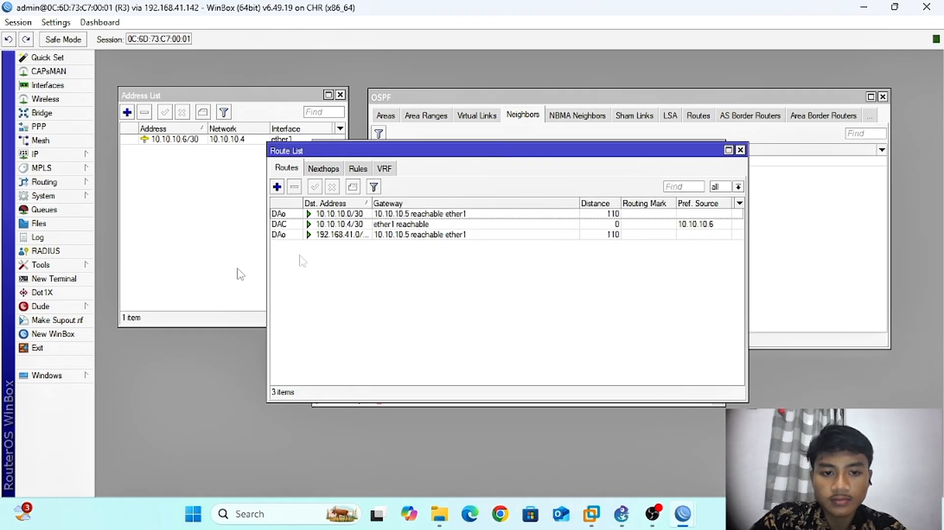
Add a firewall NAT rule on R3 with chain srcnat, out interface ether1 and action masquerade, and save it
click(35, 154)
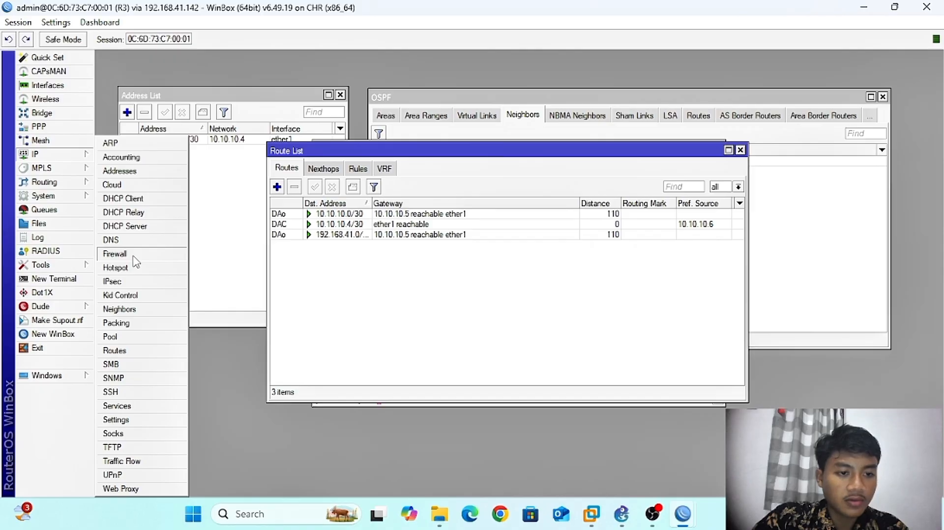
click(115, 253)
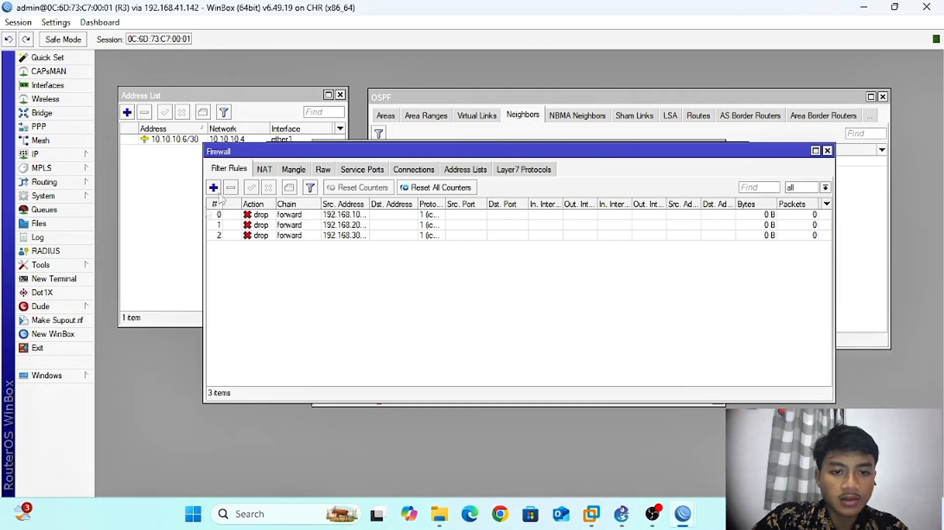
click(264, 170)
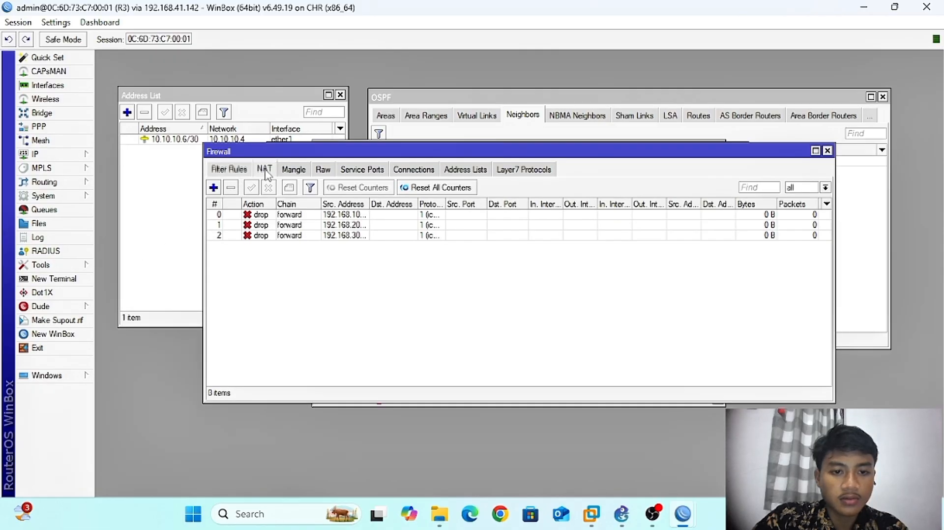
click(213, 187)
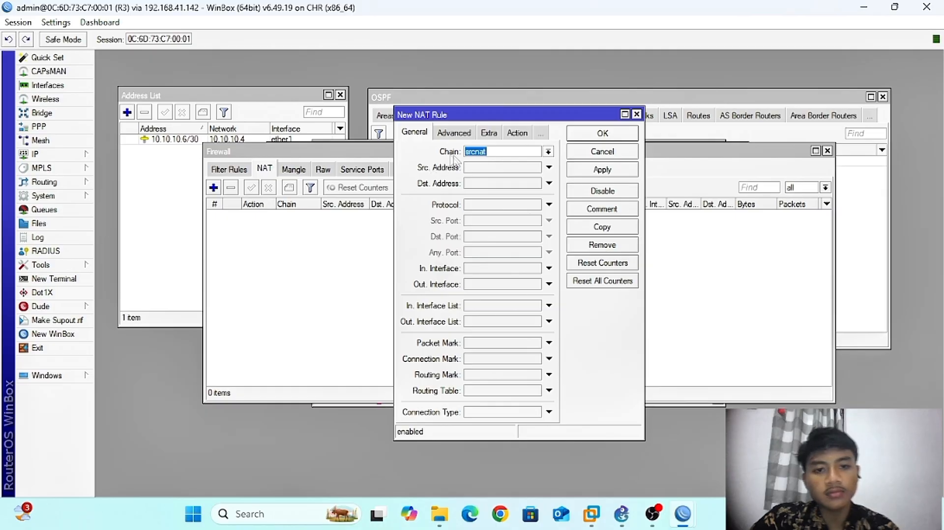
click(516, 285)
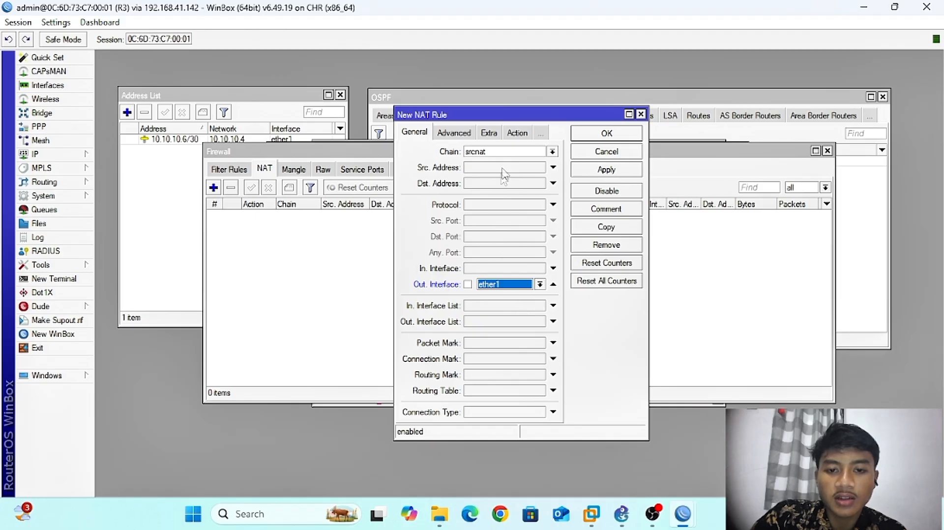
click(515, 133)
click(507, 152)
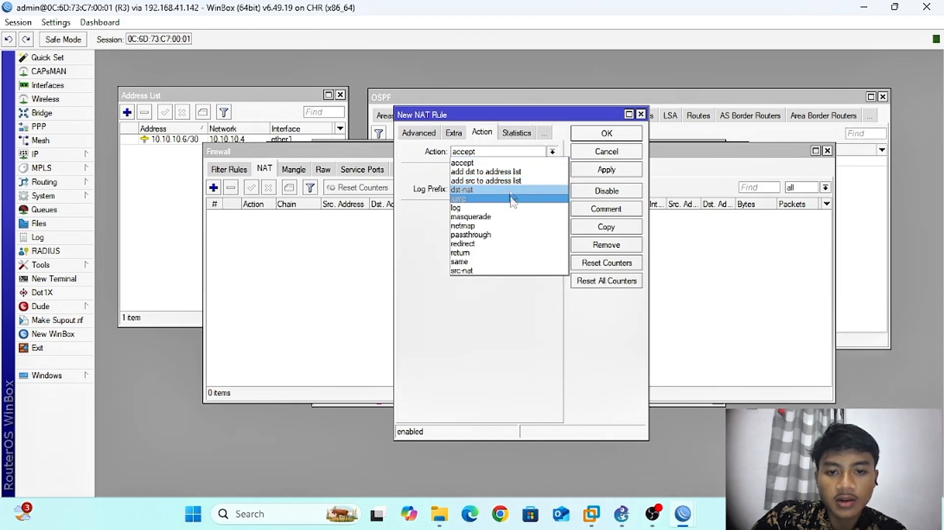
click(528, 212)
click(604, 172)
click(605, 135)
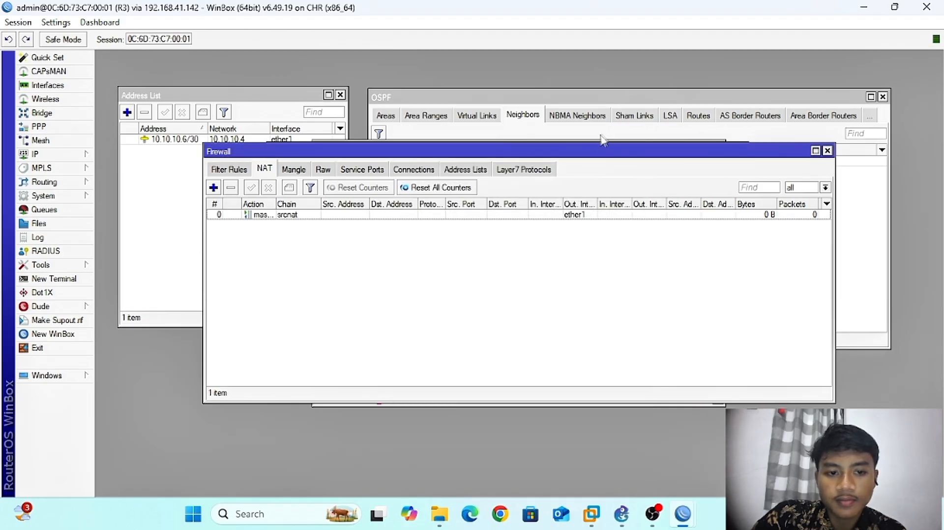
In R2's session, review the DNS servers and remote requests option, reapply the settings and close them
mouse_move(682, 514)
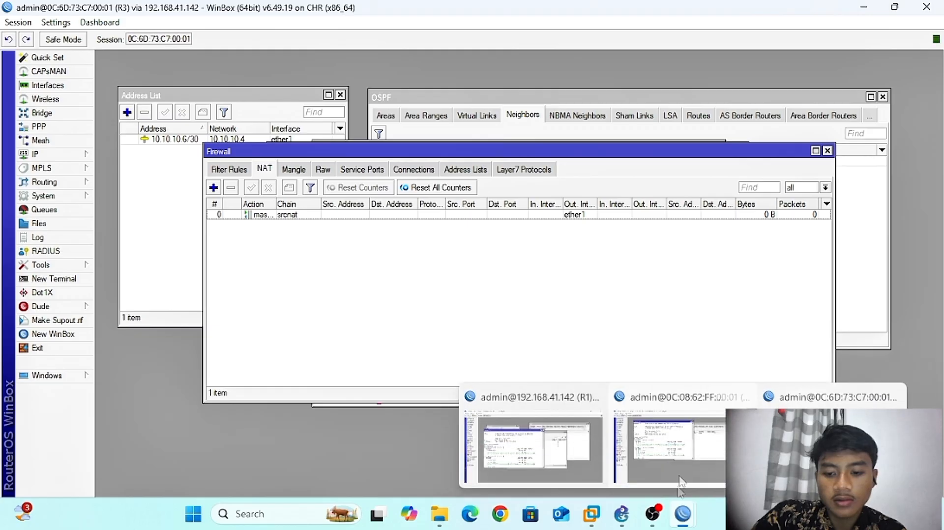
click(680, 453)
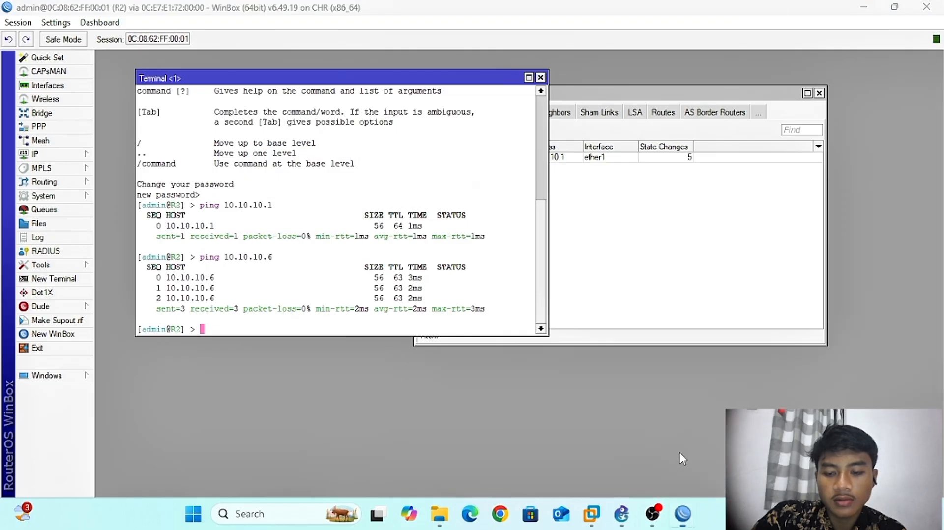
click(49, 154)
click(126, 240)
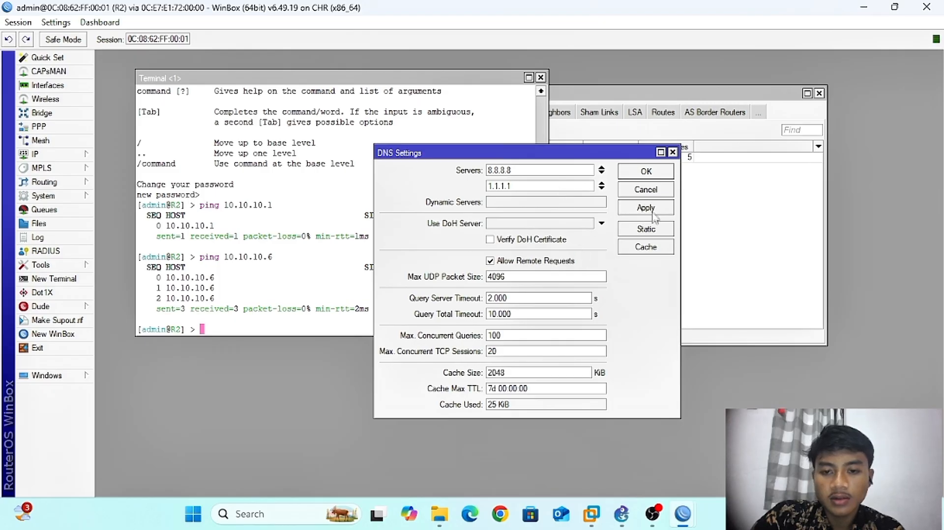
click(647, 211)
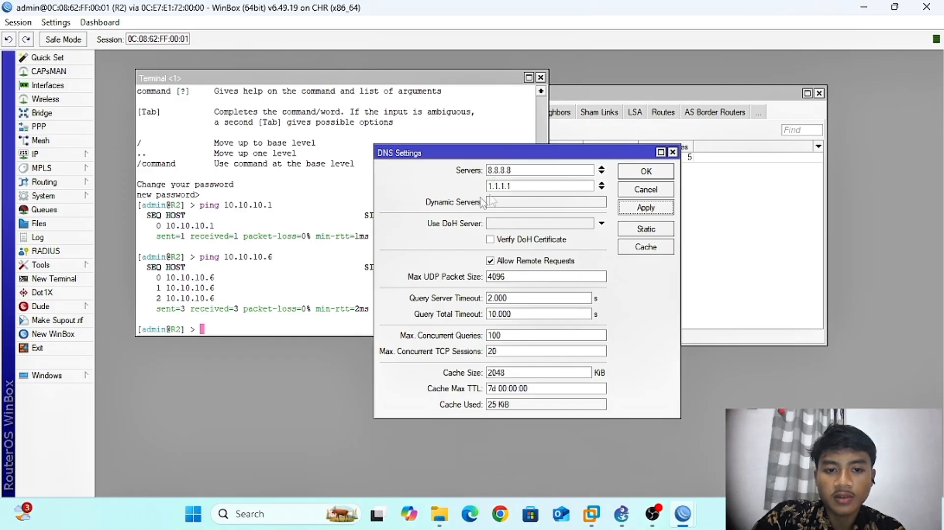
click(652, 175)
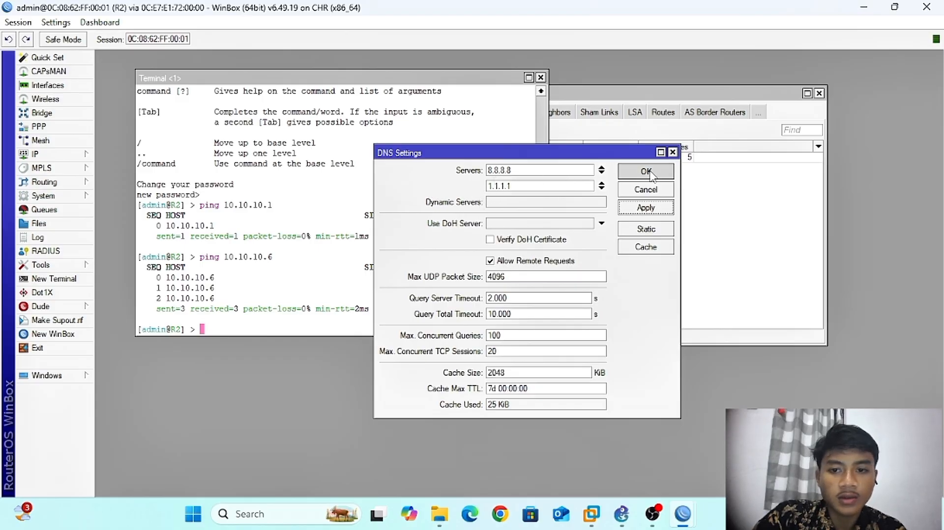
Examine the chain, out interface and action of R2's existing firewall NAT rule, and close the rule and firewall windows
click(76, 157)
click(118, 251)
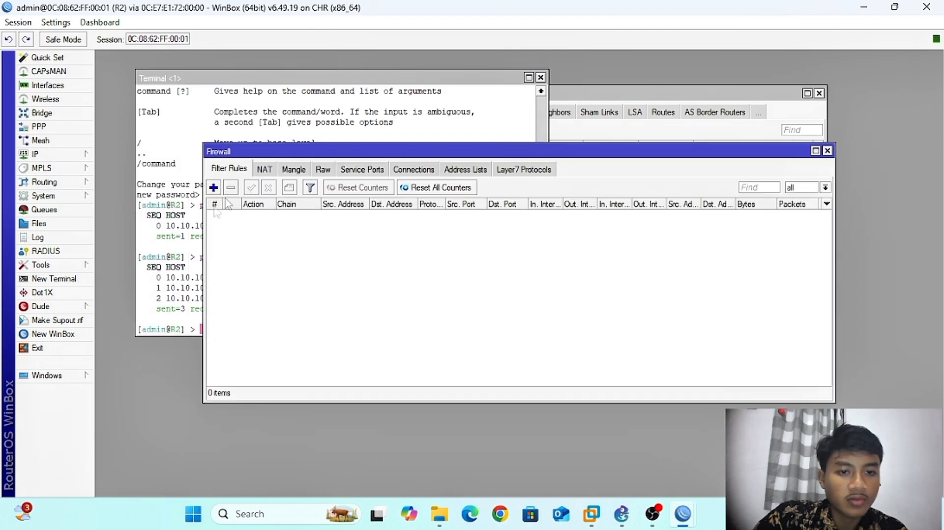
click(259, 170)
click(286, 216)
double_click(287, 216)
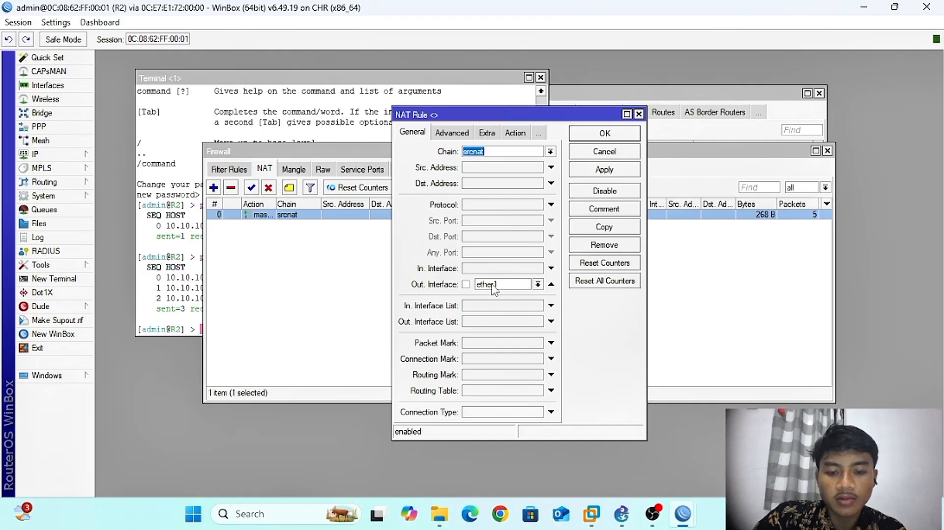
click(515, 133)
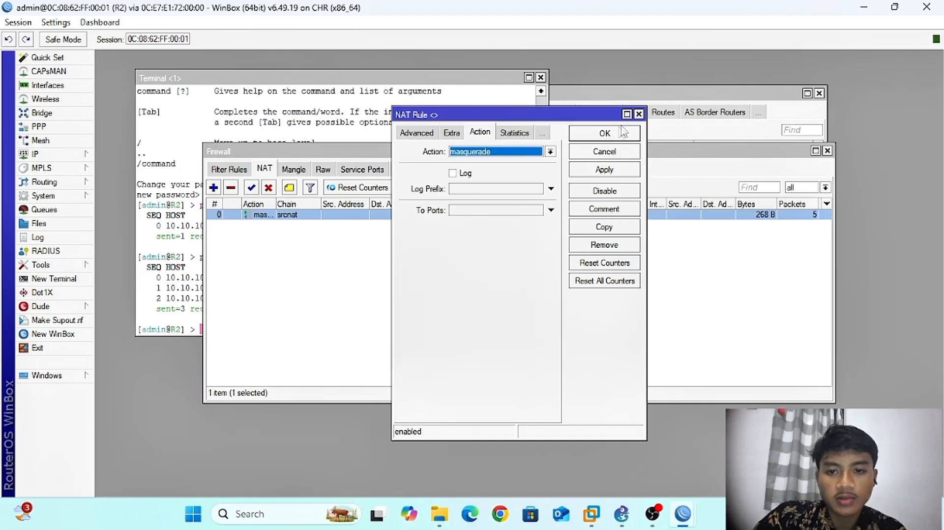
click(639, 115)
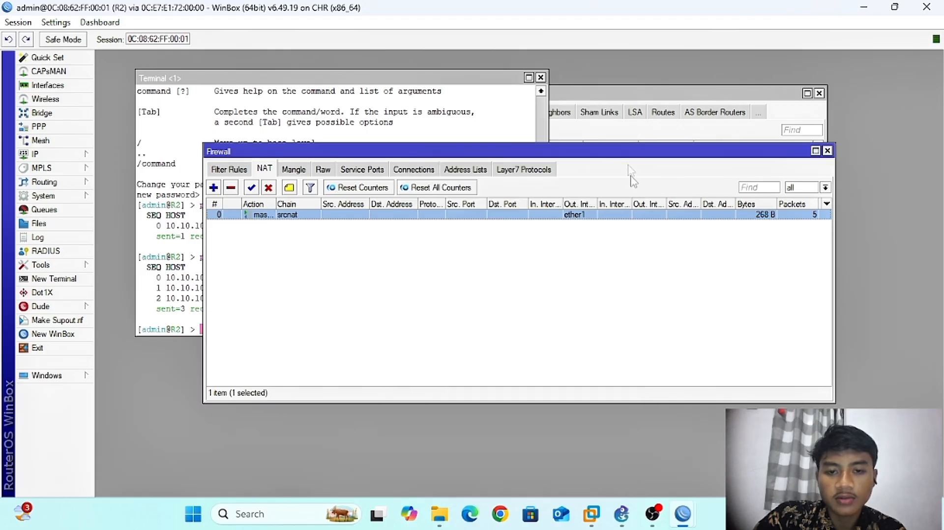
click(828, 151)
In R1's session, check the DNS servers and remote requests option, and close the settings without changes
mouse_move(681, 512)
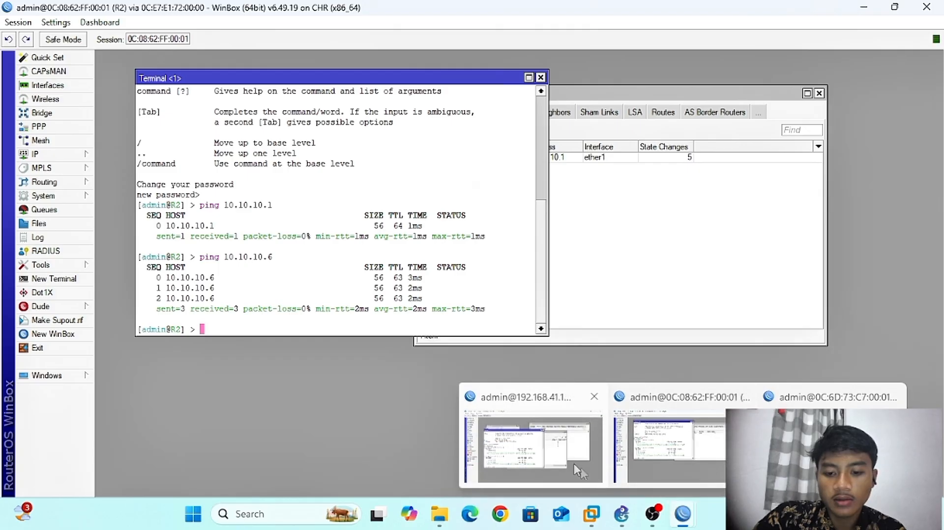
click(541, 428)
click(59, 154)
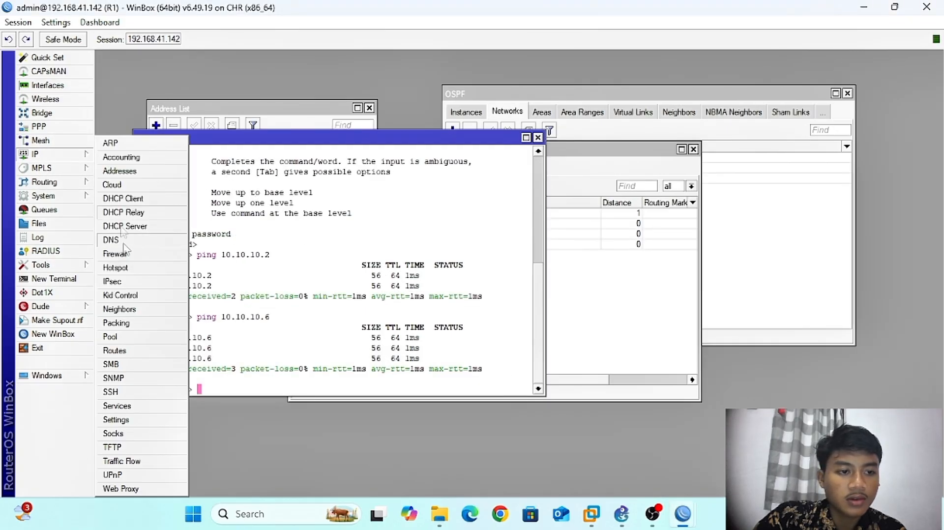
click(130, 247)
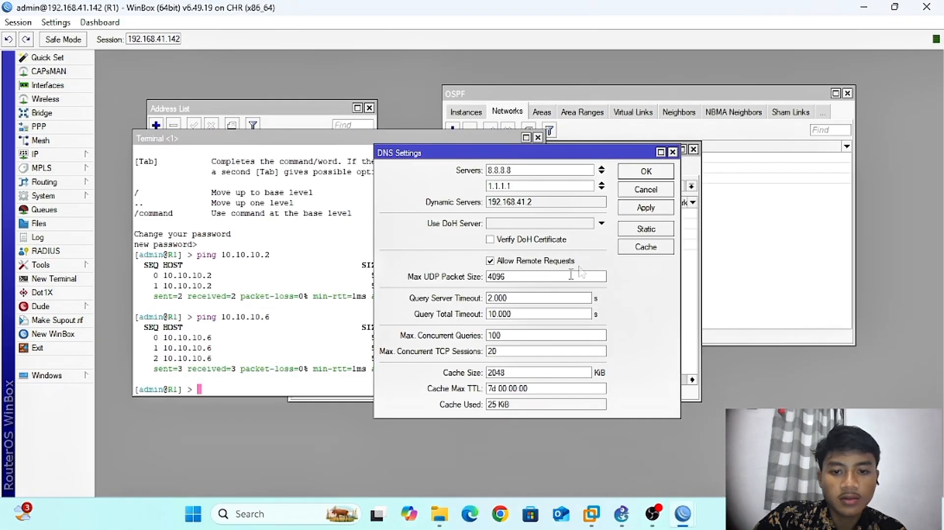
click(673, 153)
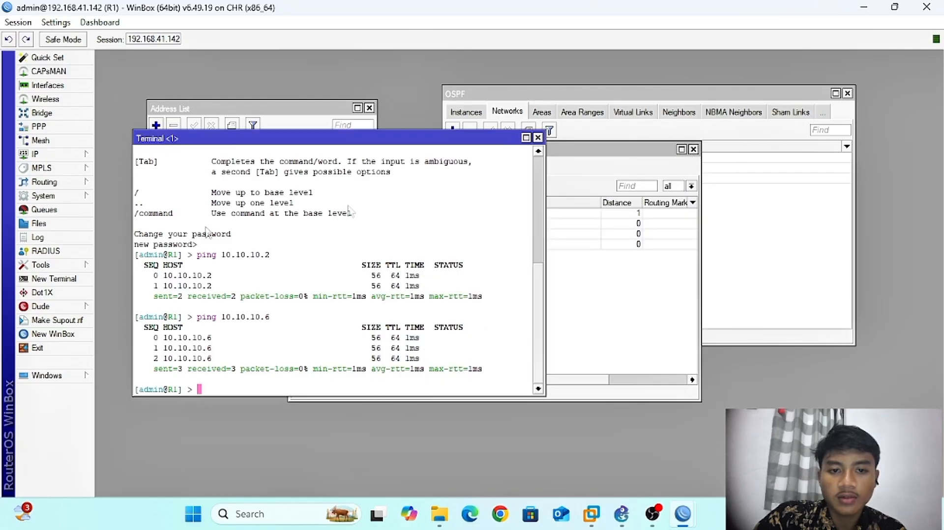
Start a new firewall NAT rule on R1 with chain srcnat and out interface ether1
click(59, 156)
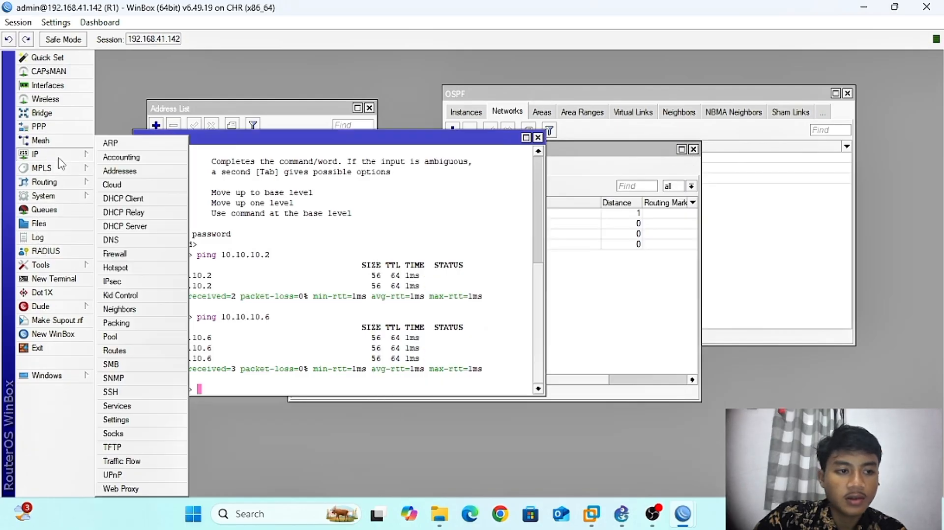
click(136, 254)
click(264, 169)
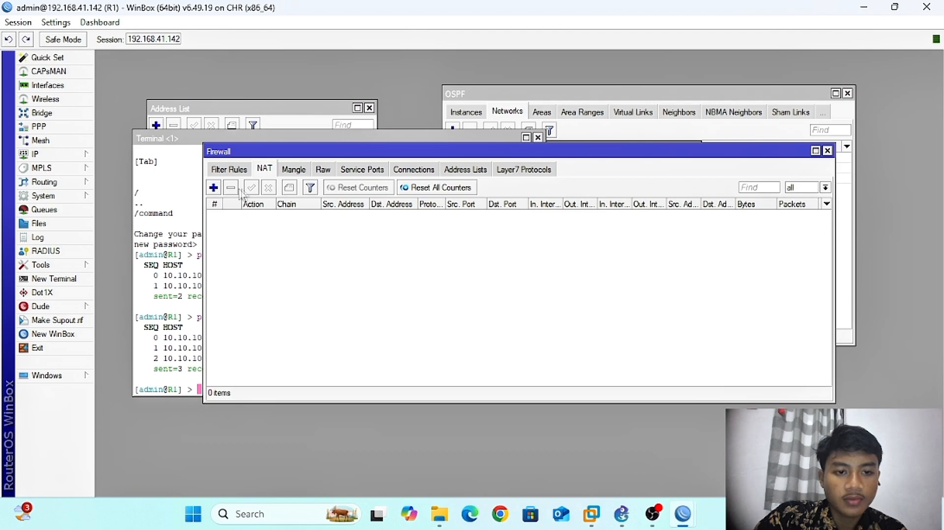
click(214, 188)
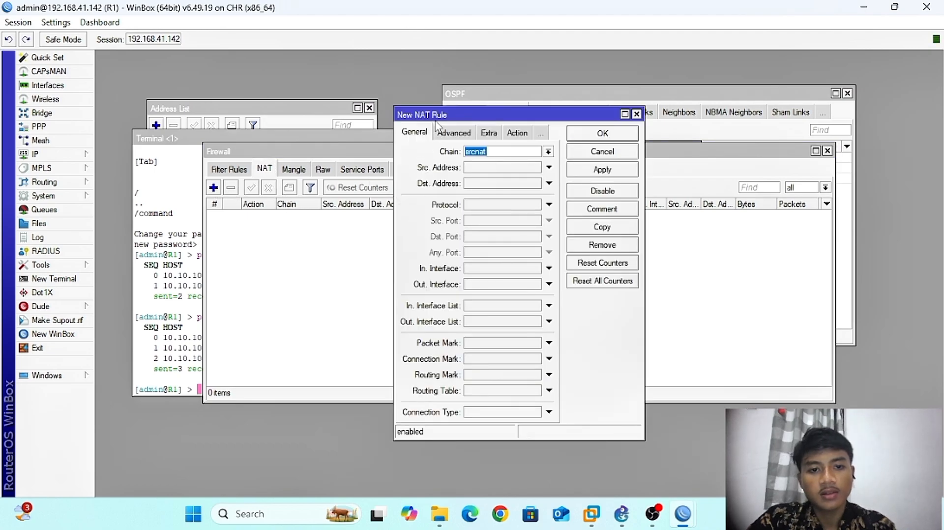
drag(441, 118, 440, 95)
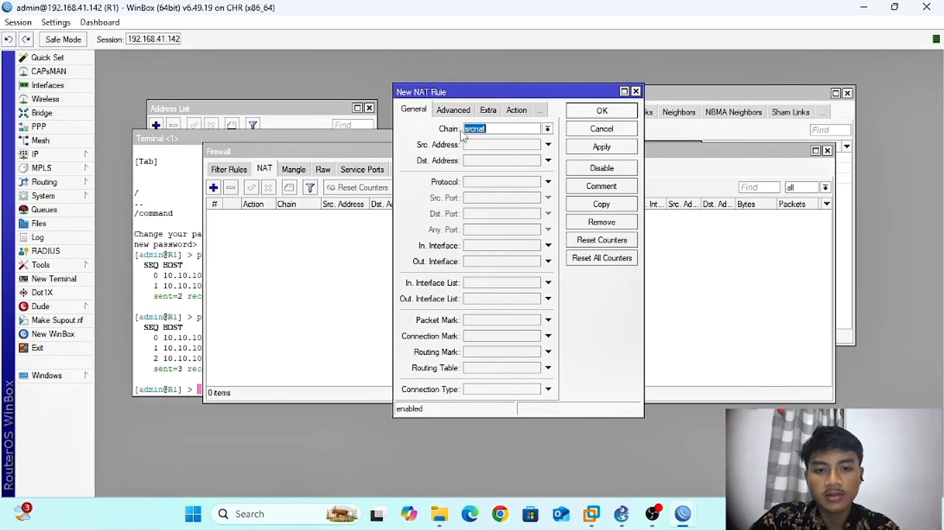
click(547, 130)
click(545, 149)
click(506, 261)
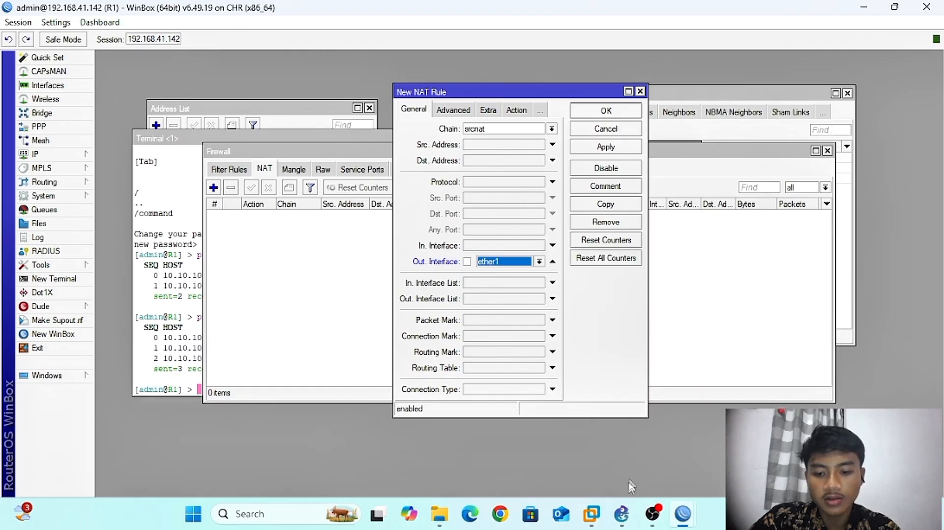
Switch to GNS3, check R1's connection to the cloud in the topology, and return to R1's WinBox session
click(622, 514)
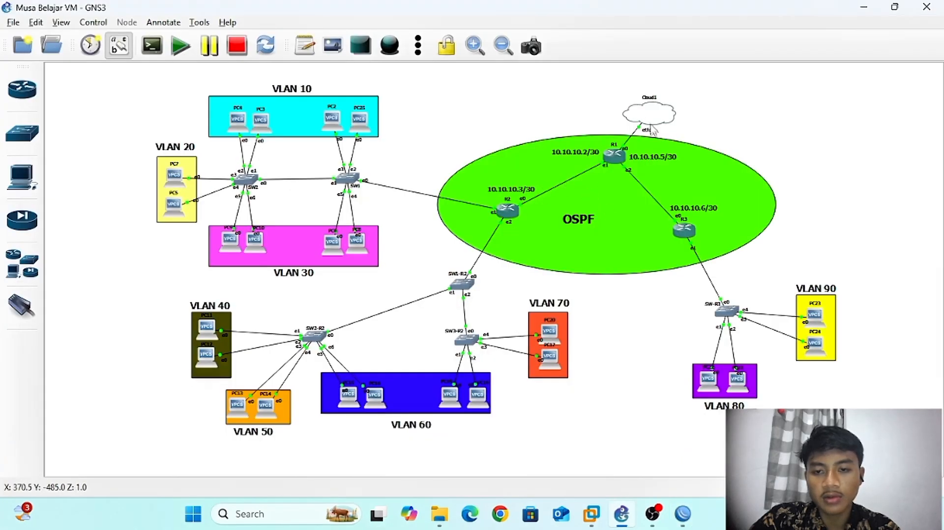
drag(621, 153, 618, 154)
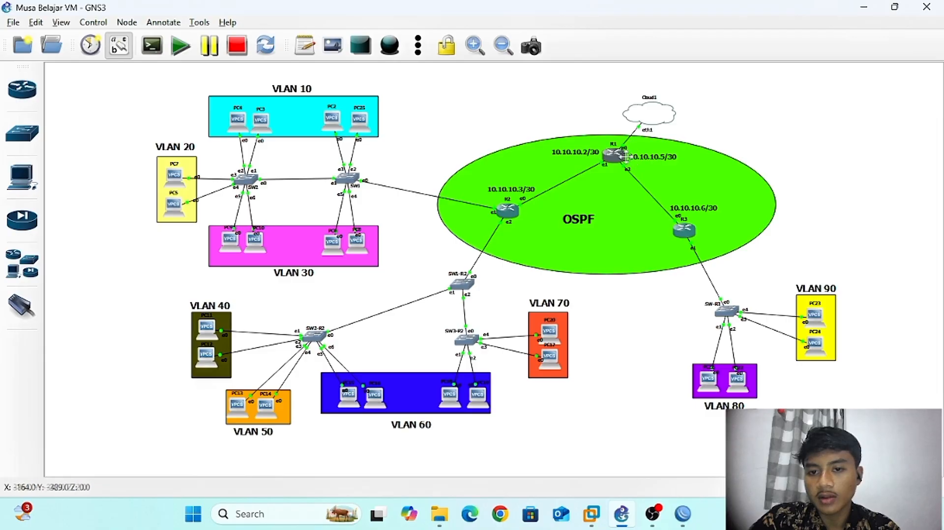
click(679, 514)
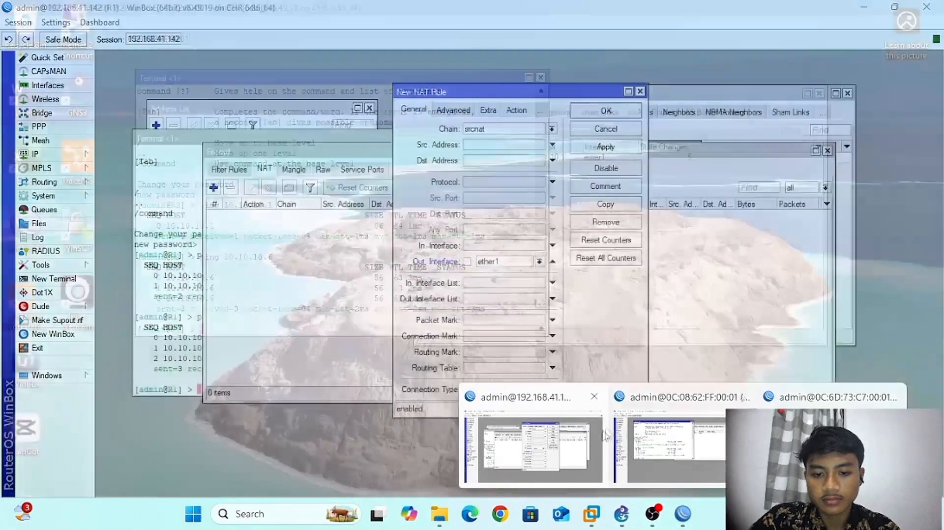
click(579, 446)
Set the action of R1's new NAT rule to masquerade, apply it and close the rule
click(513, 114)
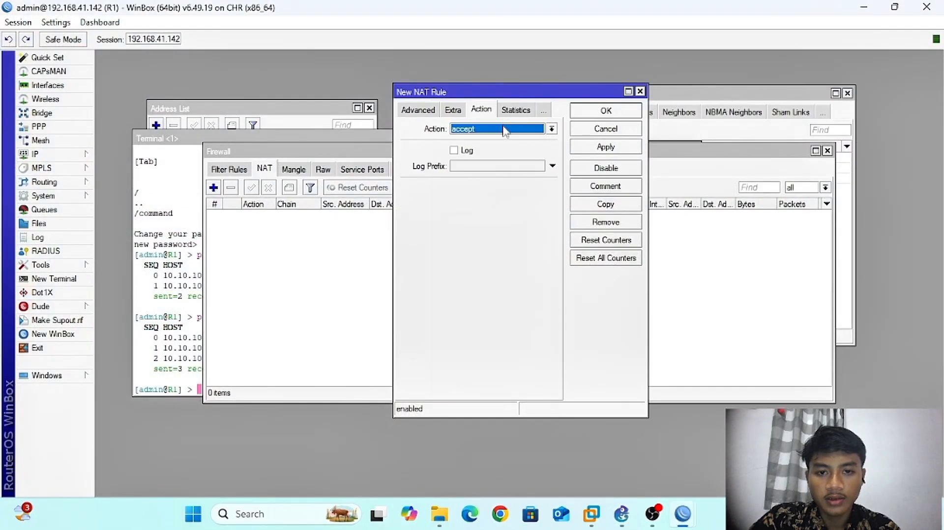
click(507, 129)
click(541, 192)
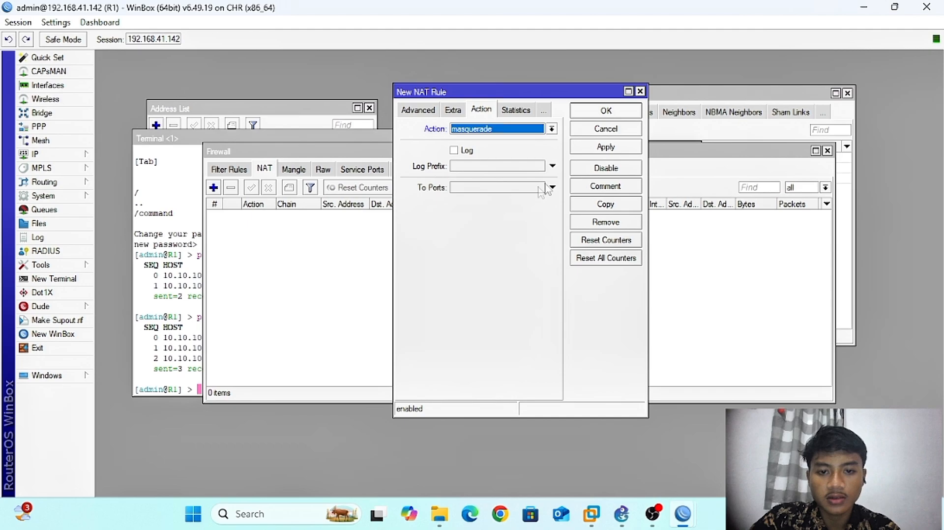
click(600, 146)
click(601, 111)
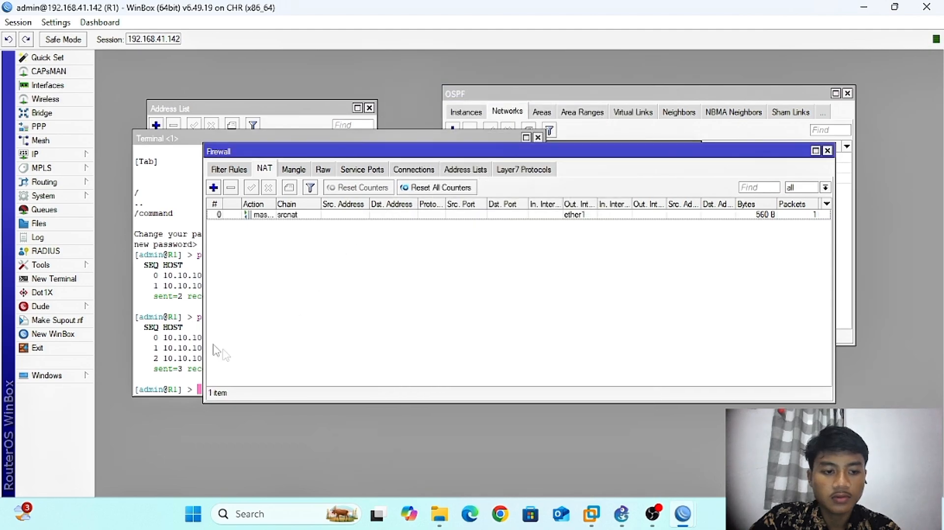
Ping 8.8.8.8 from R1's terminal to test internet access, stopping after a few replies
right_click(183, 342)
click(179, 293)
text(p)
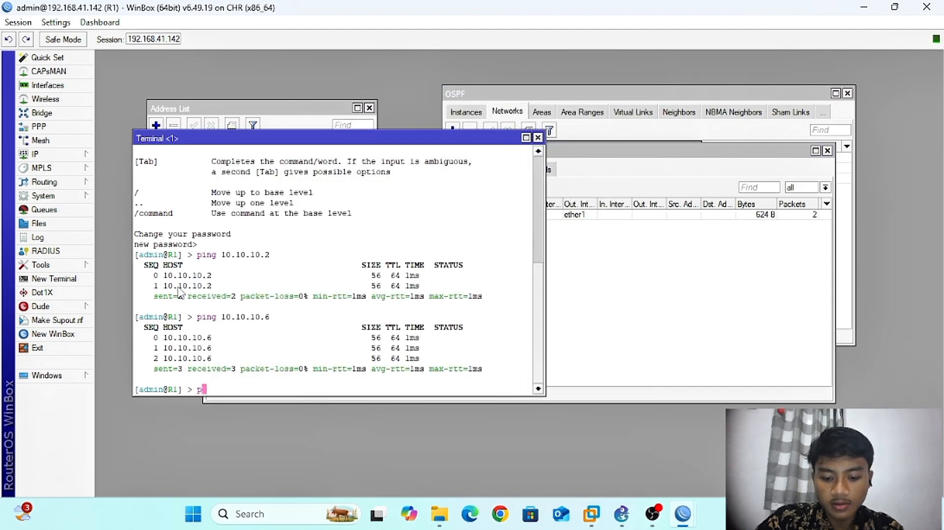
text(inng)
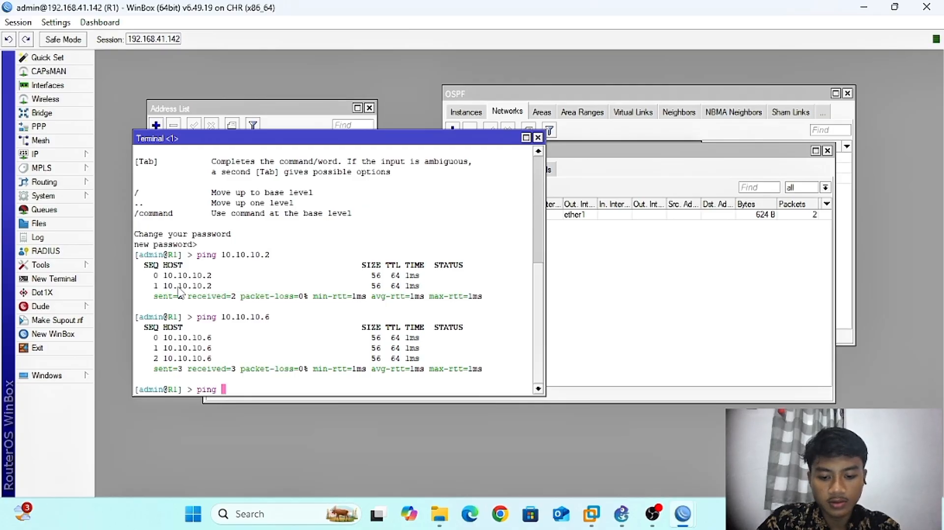
text(.8.8.8)
key(Return)
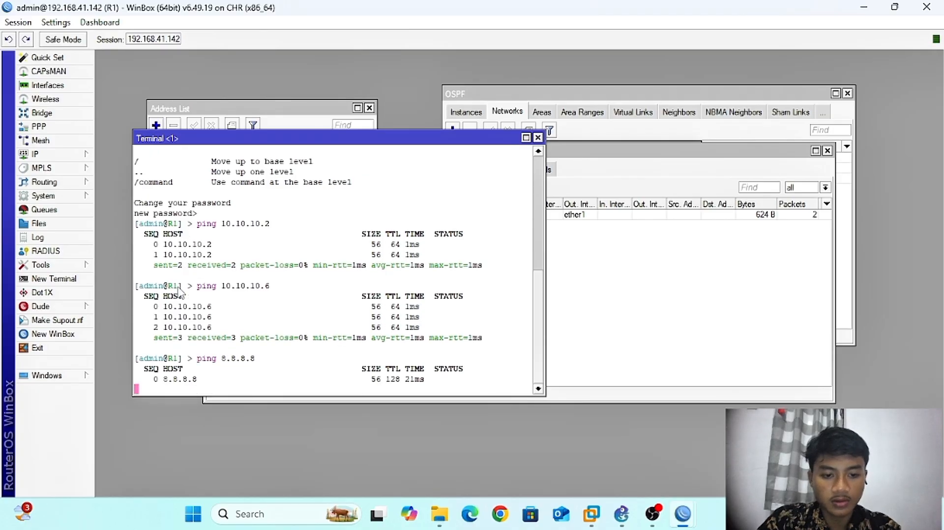
key(ctrl+c)
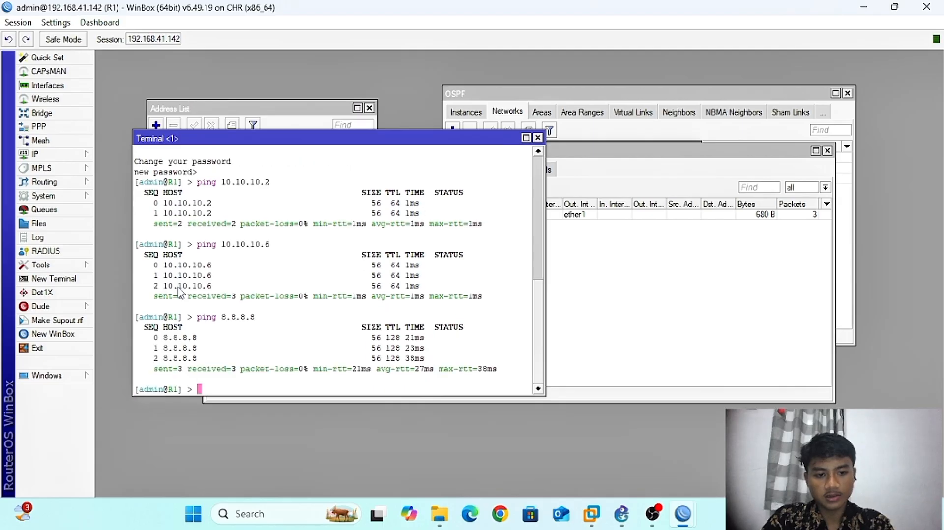
Ping 1.1.1.1 from R1's terminal, stopping after a couple of replies
key(Up)
key(BackSpace)
key(BackSpace)
key(BackSpace)
key(BackSpace)
key(BackSpace)
key(BackSpace)
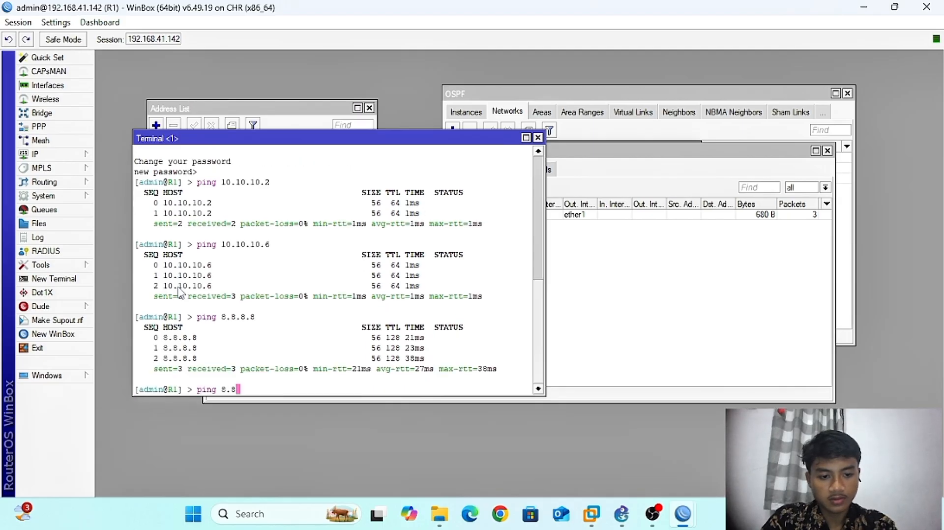
text(1.1.1.1)
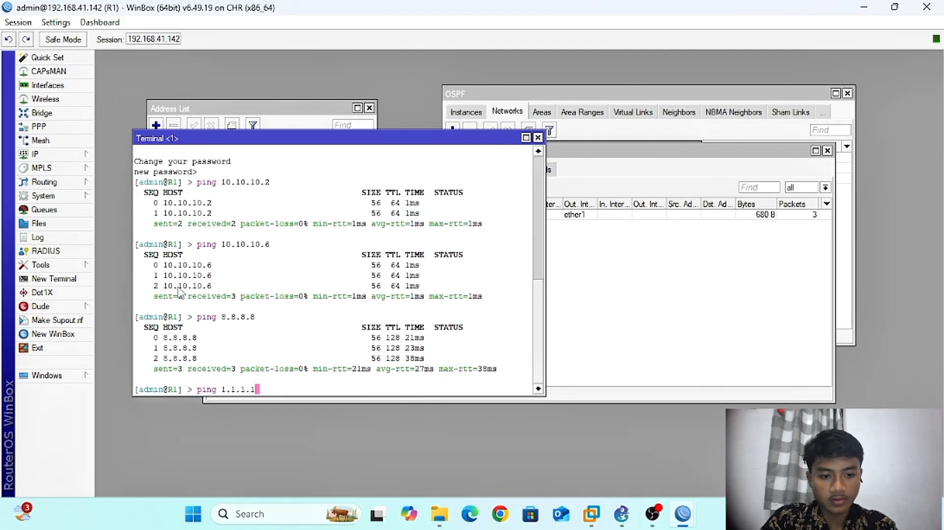
key(Return)
key(ctrl+c)
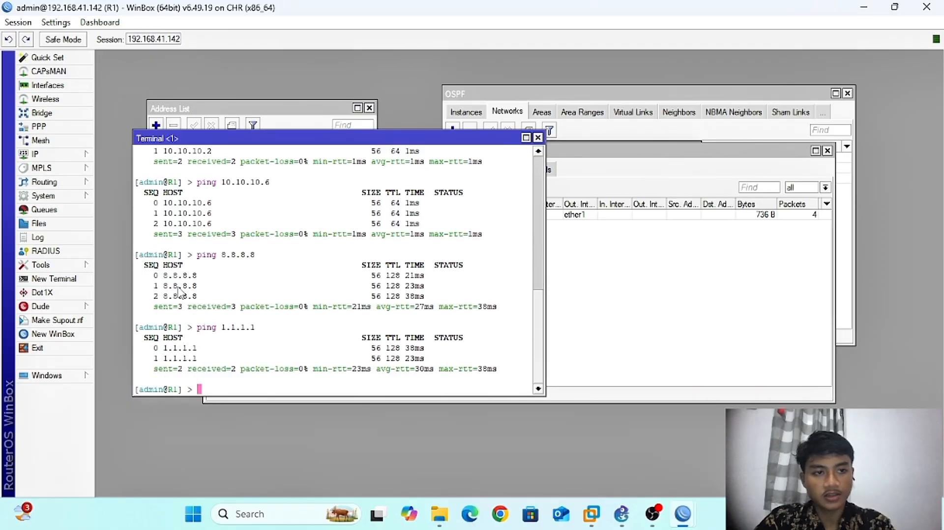
Switch to R2's WinBox session and ping 8.8.8.8 from its terminal to test internet access
mouse_move(682, 516)
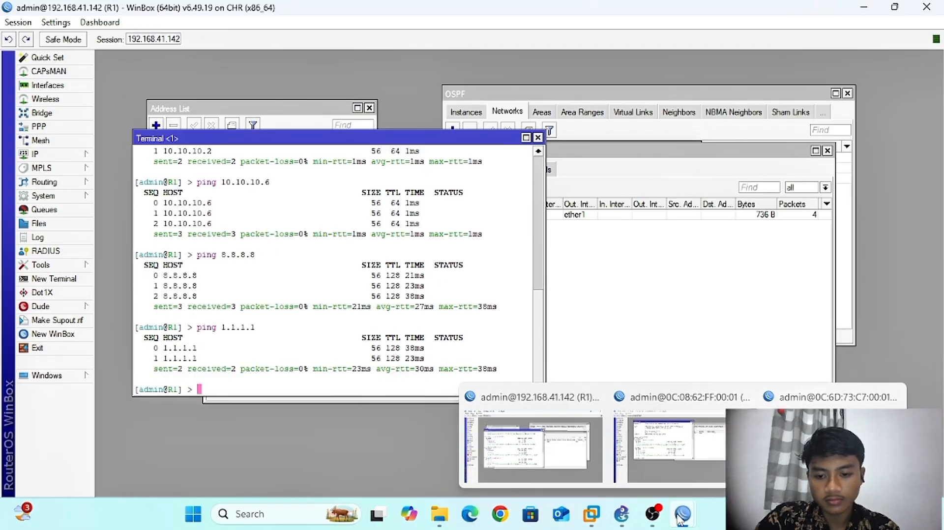
click(672, 432)
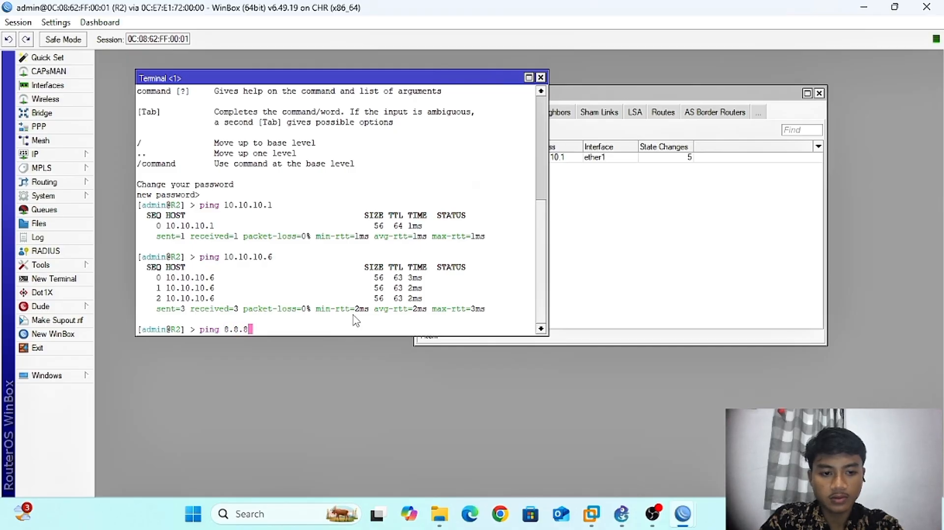
text(.8)
key(Return)
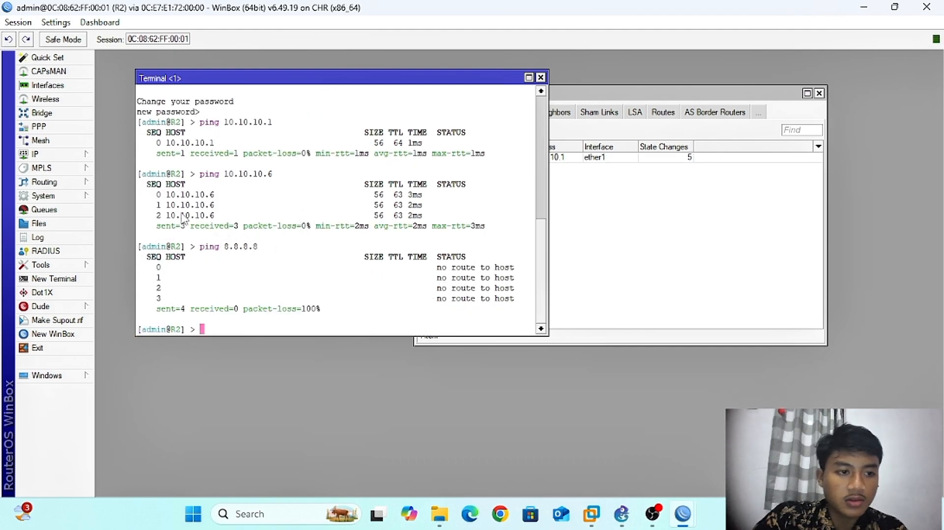
Add a default route on R2 with destination 0.0.0.0/0 and gateway 10.10.10.1
click(78, 158)
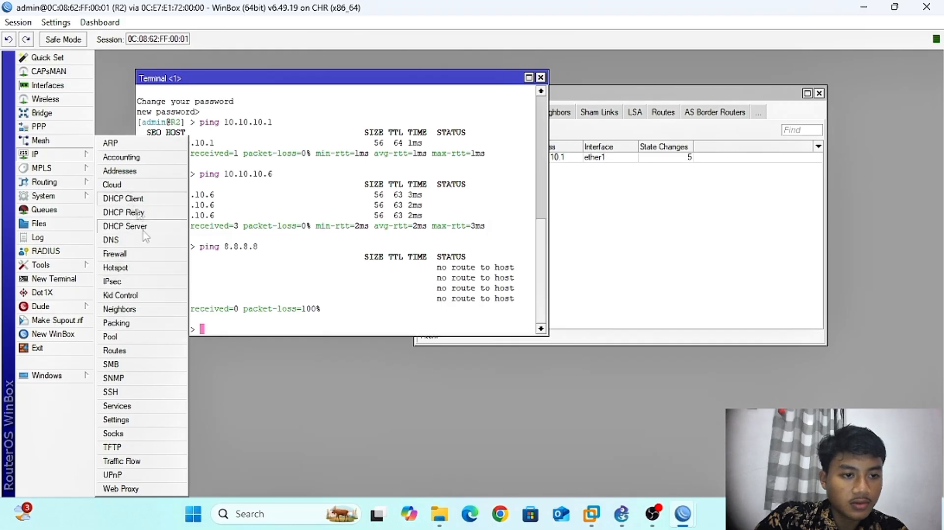
click(150, 351)
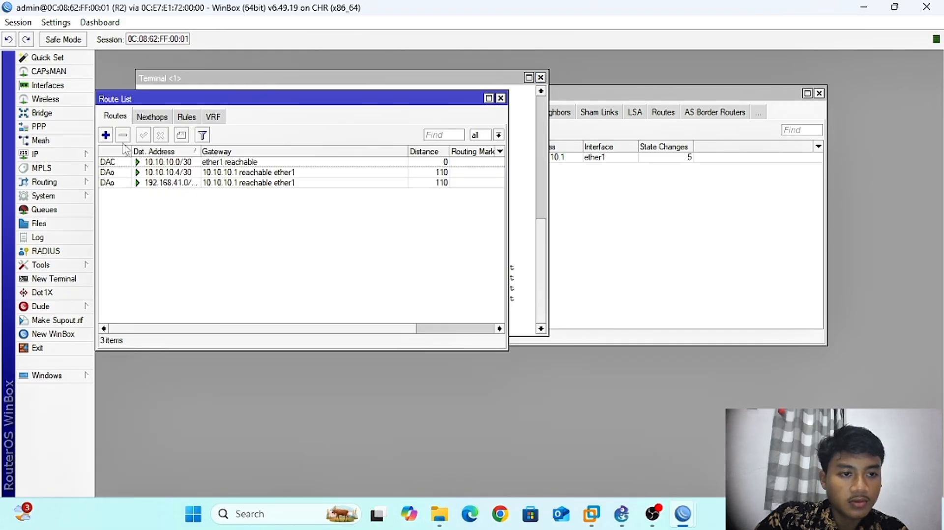
click(105, 135)
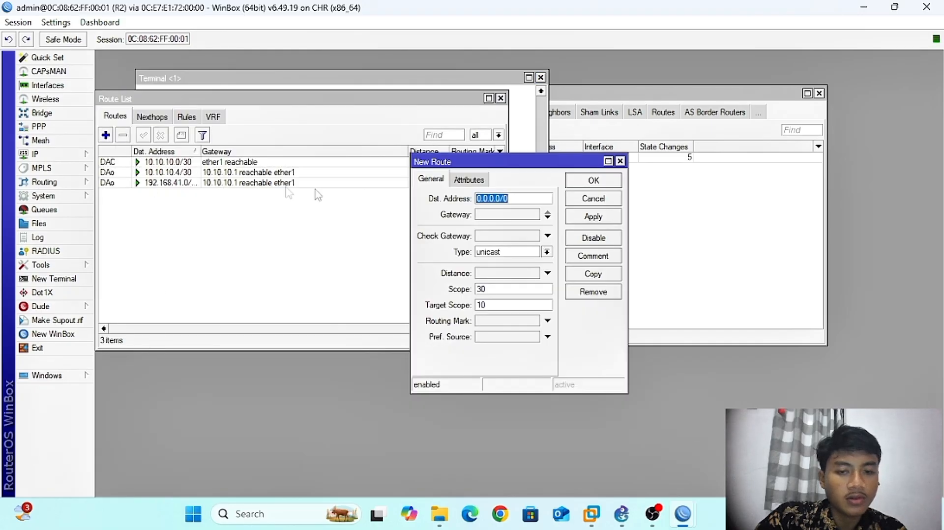
click(500, 217)
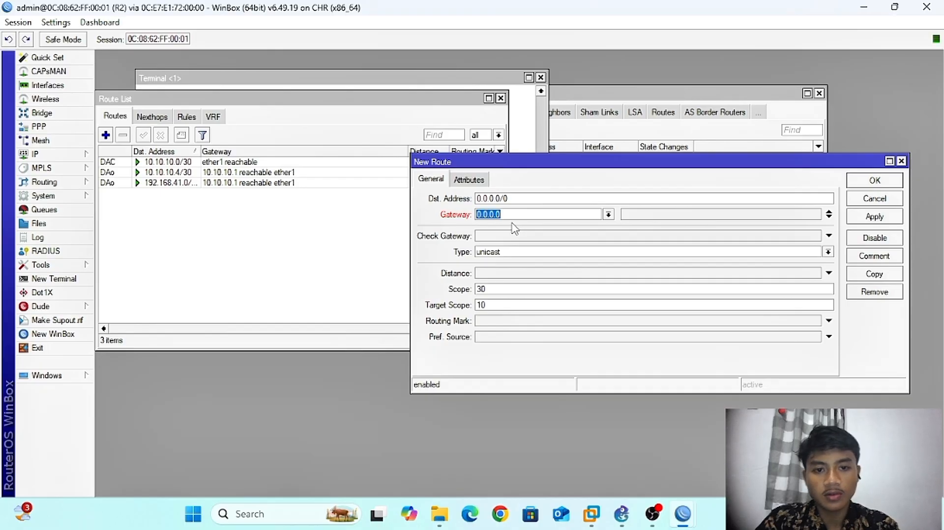
text(10)
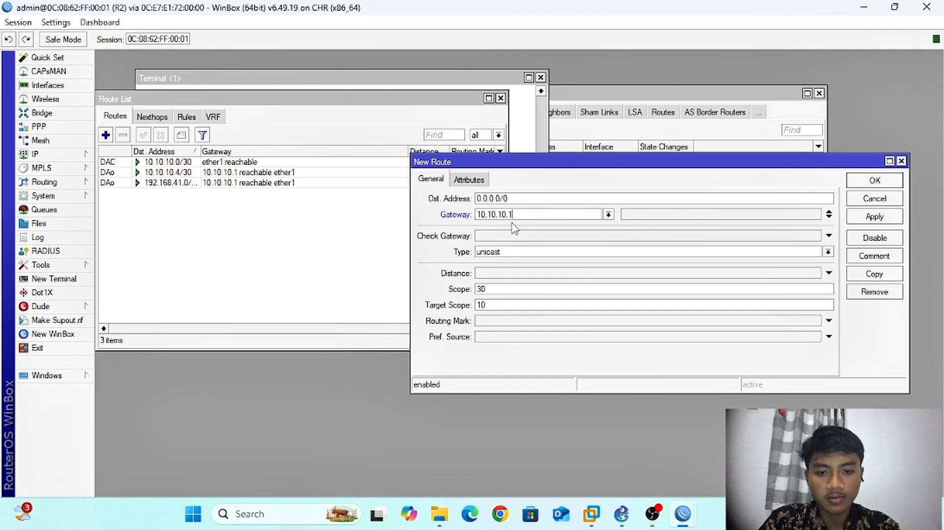
click(858, 216)
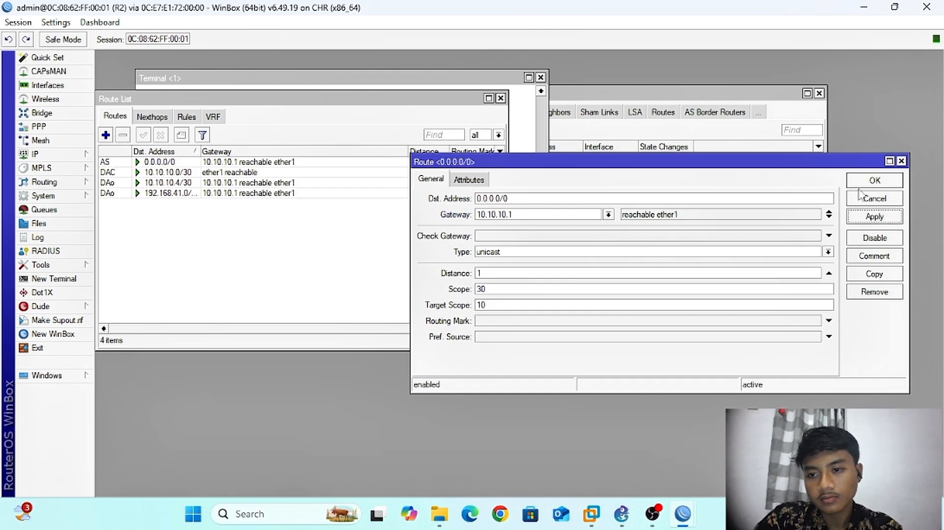
click(875, 181)
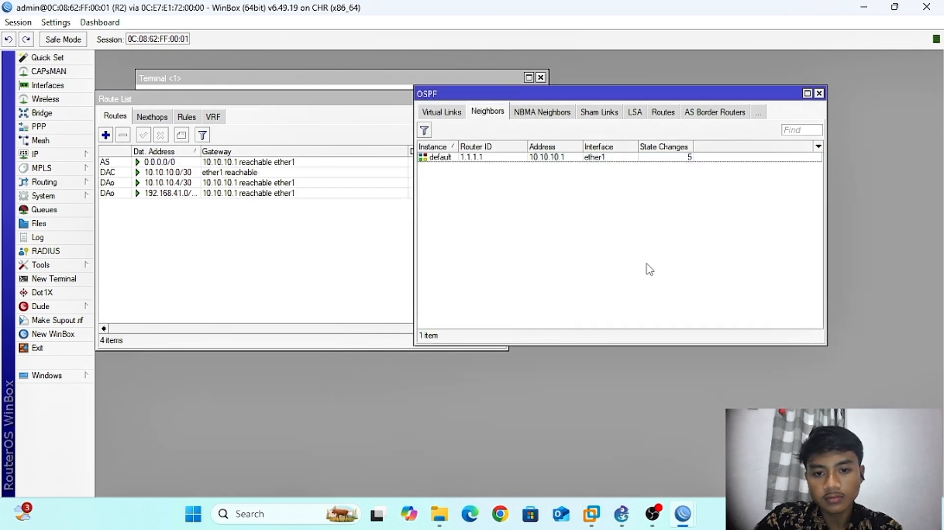
Repeat the ping to 8.8.8.8 in R2's existing terminal, stopping after a few replies
click(378, 90)
key(Up)
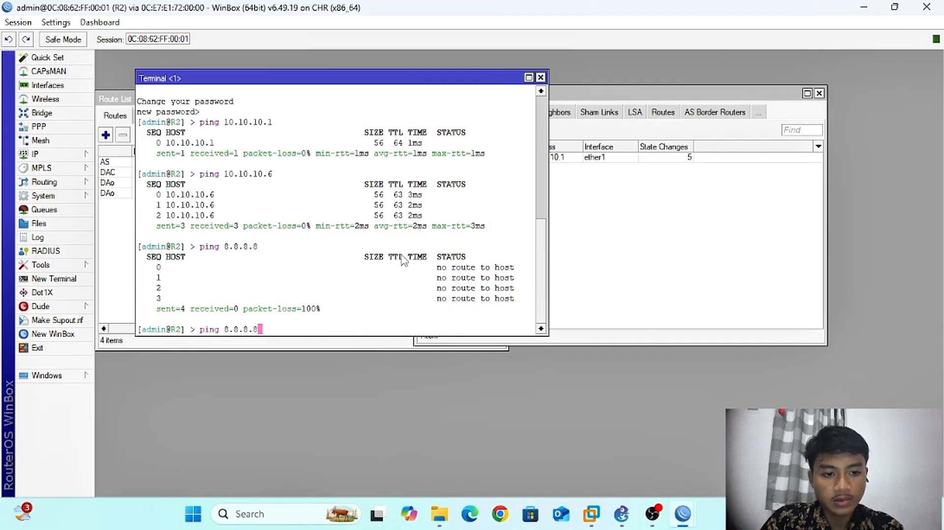
key(Return)
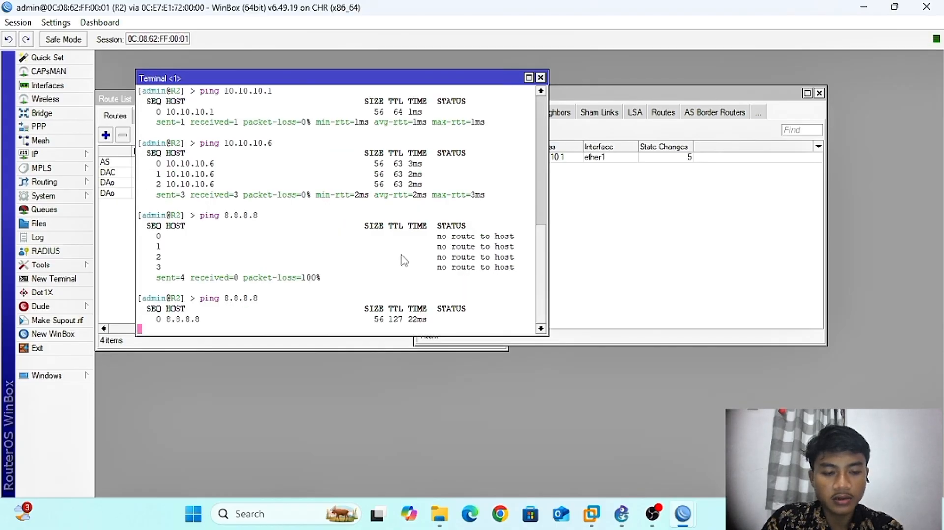
key(ctrl+c)
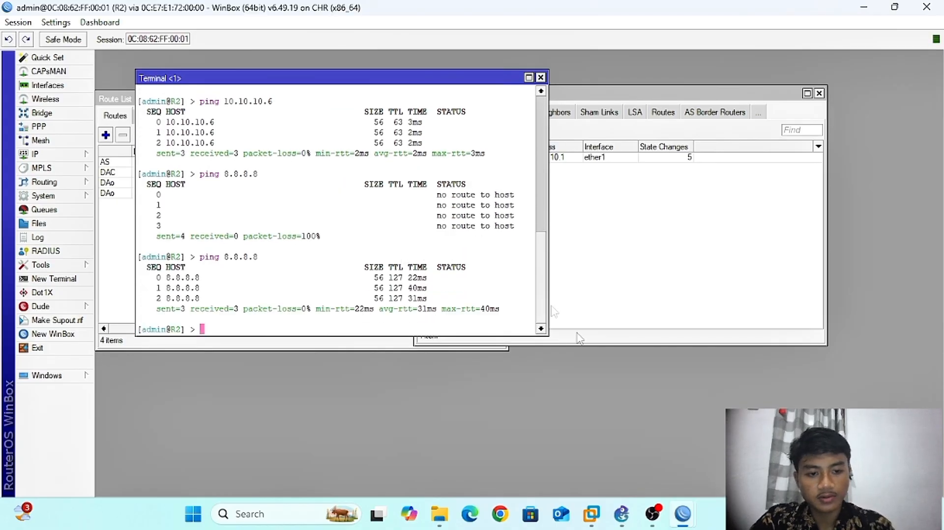
Switch to R3's WinBox session, add a default route to 0.0.0.0/0 with gateway 10.10.10.5, and close the route list
mouse_move(683, 514)
click(777, 423)
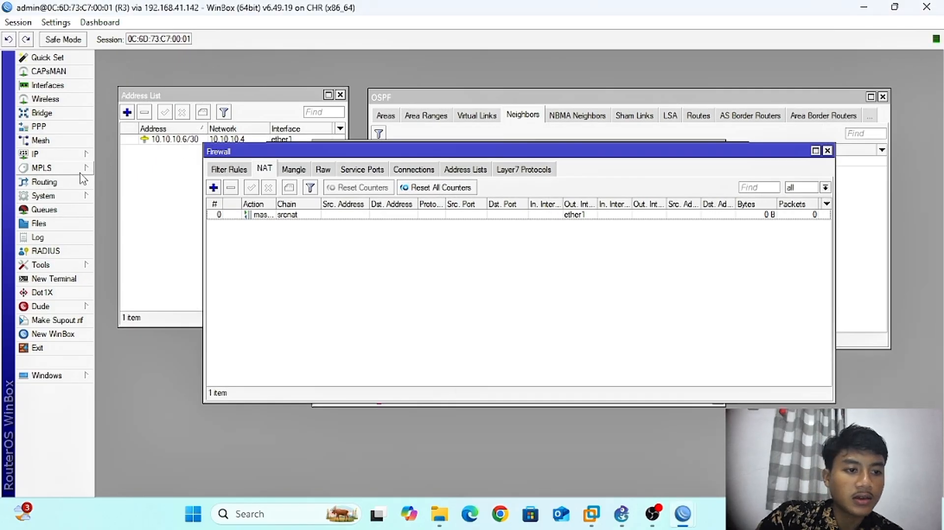
click(75, 156)
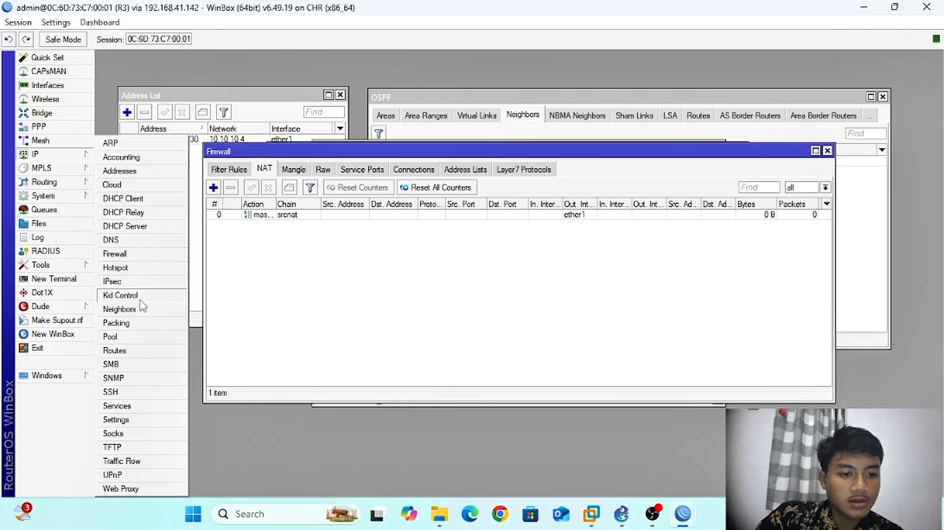
click(150, 351)
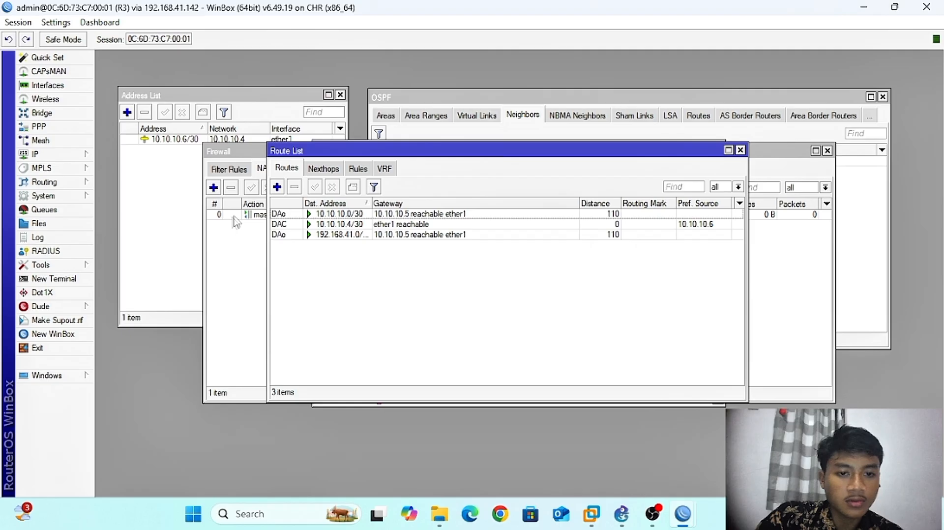
click(277, 187)
click(414, 214)
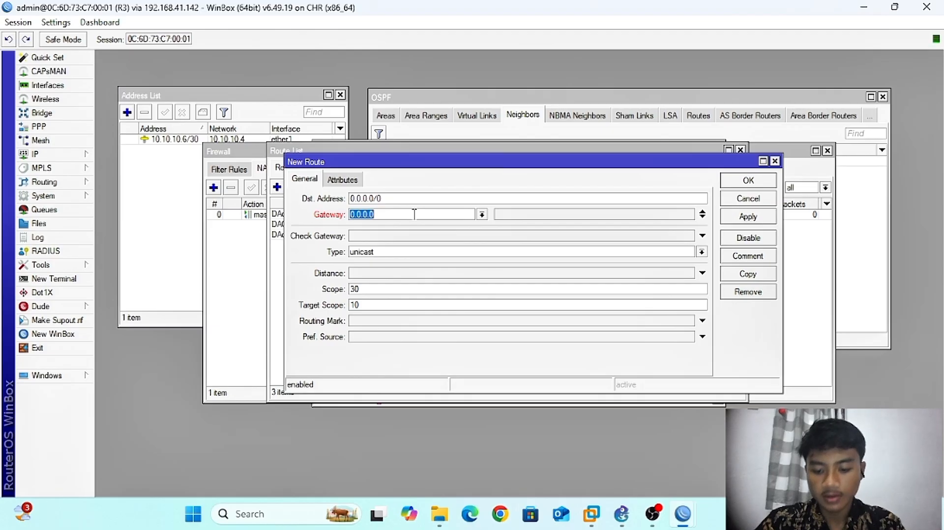
text(10)
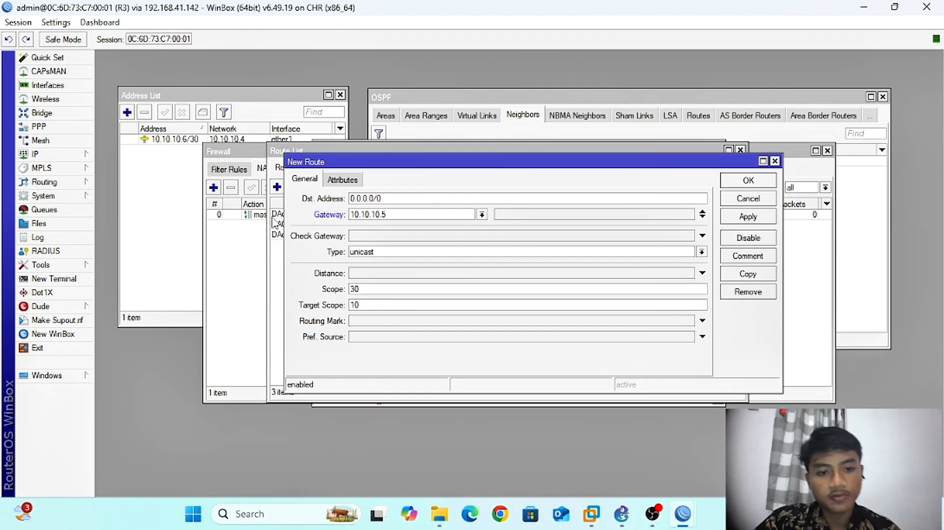
click(749, 181)
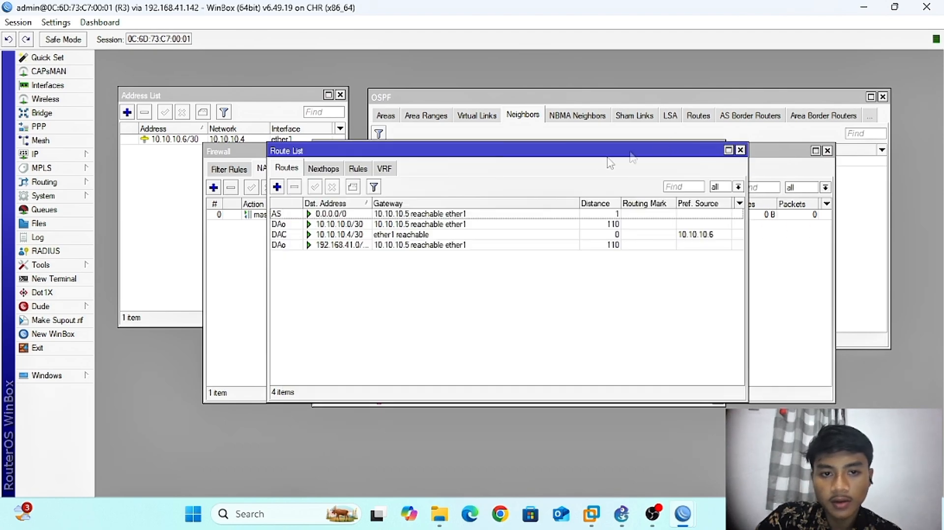
click(741, 150)
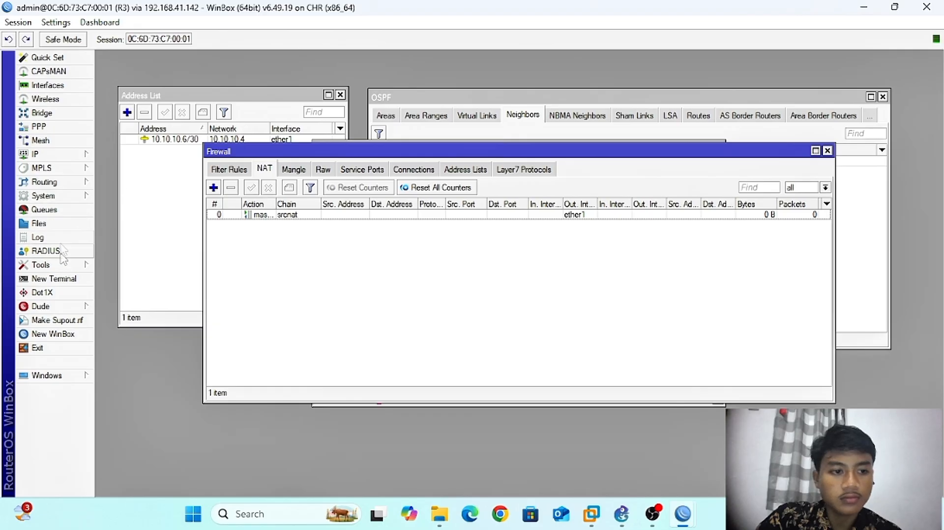
Ping 8.8.8.8 and 1.1.1.1 from R3's terminal to test internet access, stopping each after a few replies
click(54, 279)
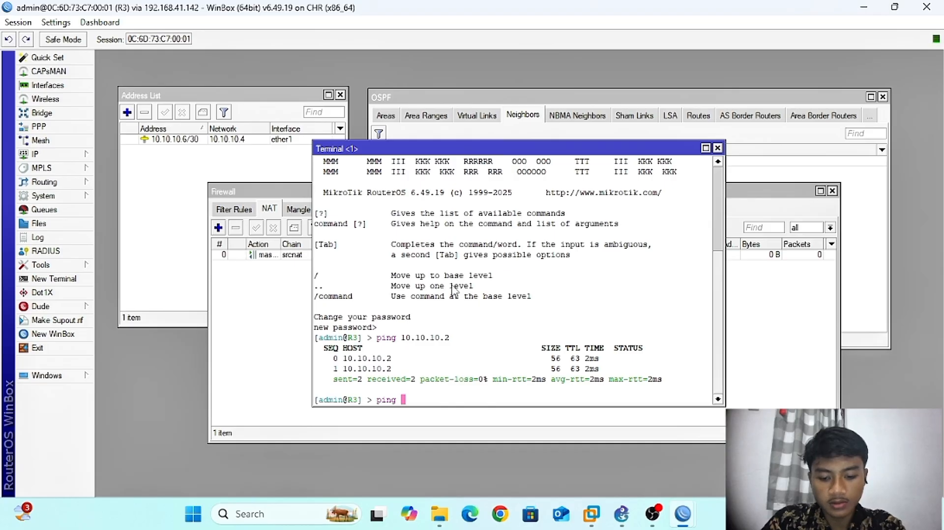
text(ping 8.8.8.8)
key(Return)
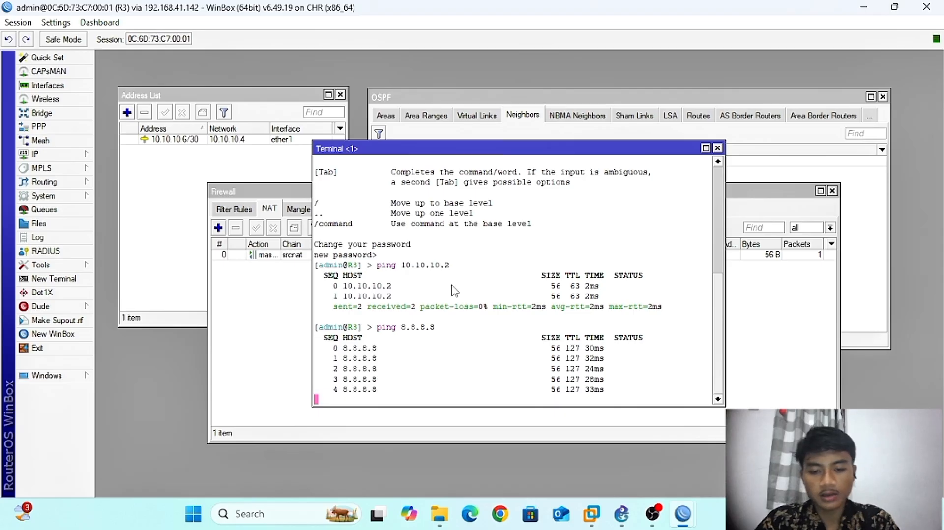
key(ctrl+c)
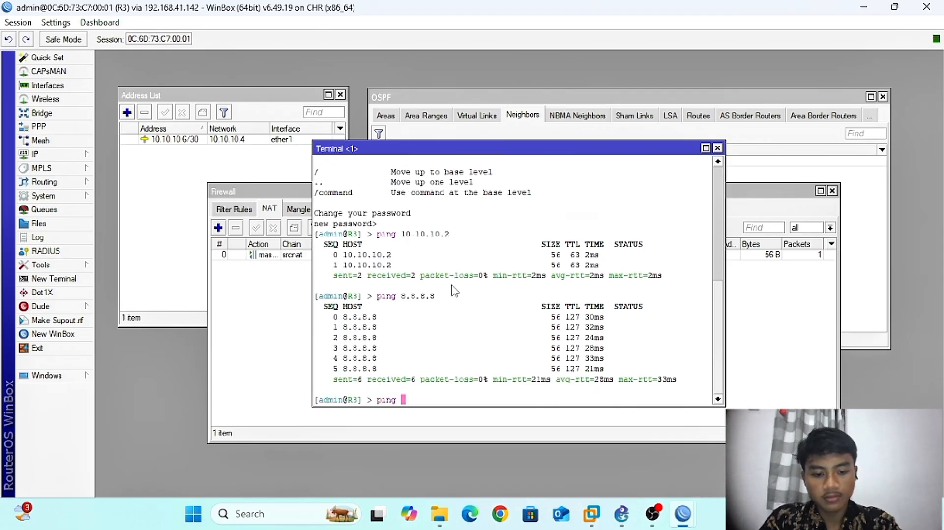
text(ping 1.1.1.1)
key(Return)
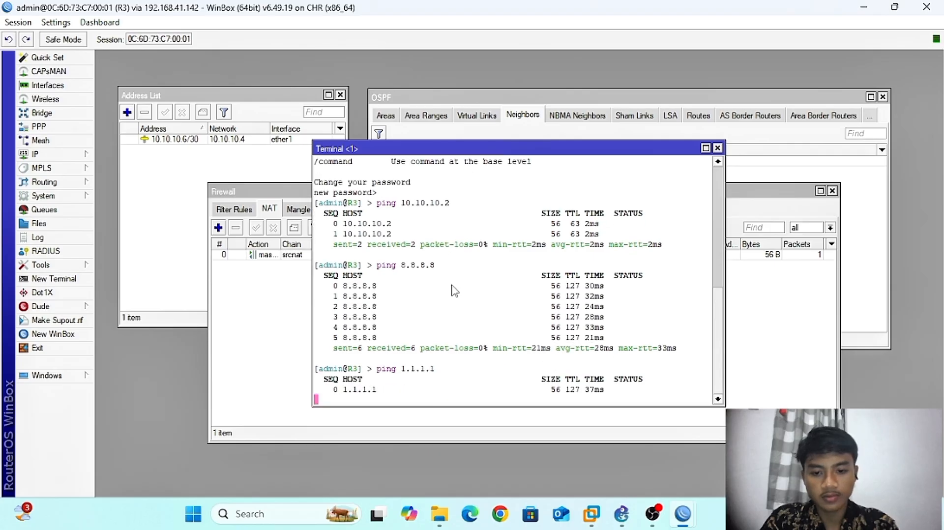
key(ctrl+c)
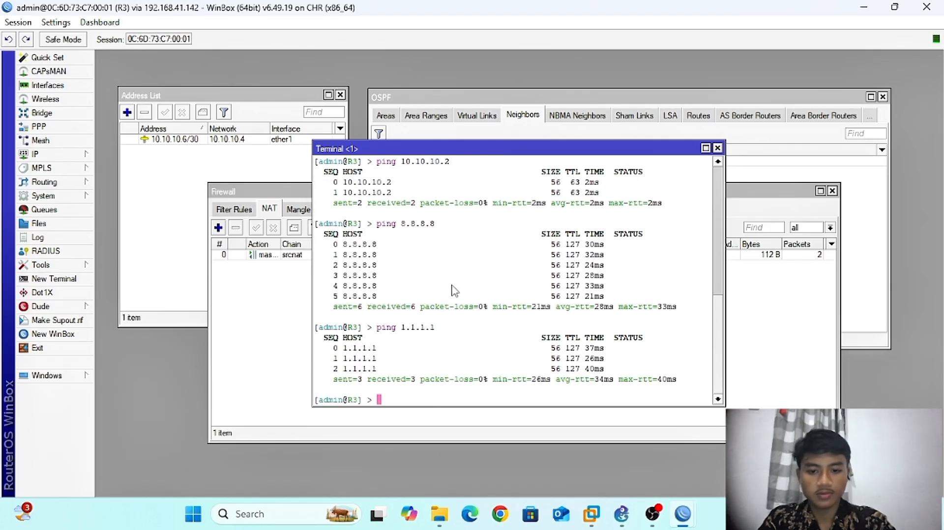
scroll(433, 266, up, 1)
scroll(399, 228, down, 1)
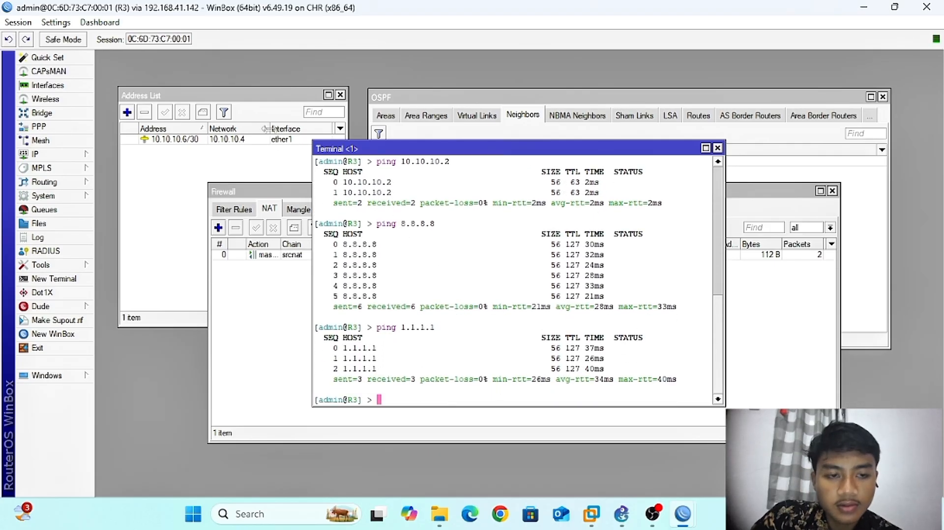
Switch to GNS3 and slightly reposition the green OSPF ellipse around routers R1, R2 and R3
click(624, 517)
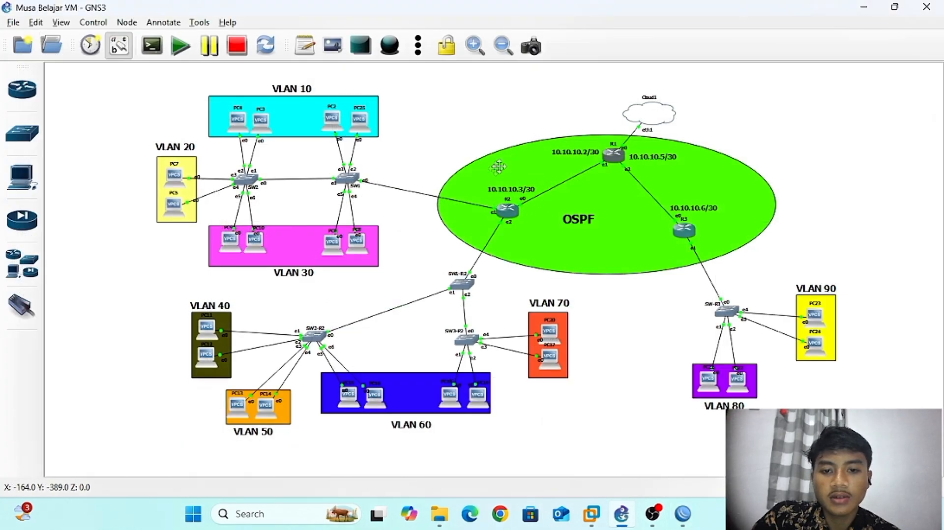
mouse_move(499, 167)
mouse_down()
mouse_move(512, 170)
mouse_move(512, 157)
mouse_up()
click(471, 146)
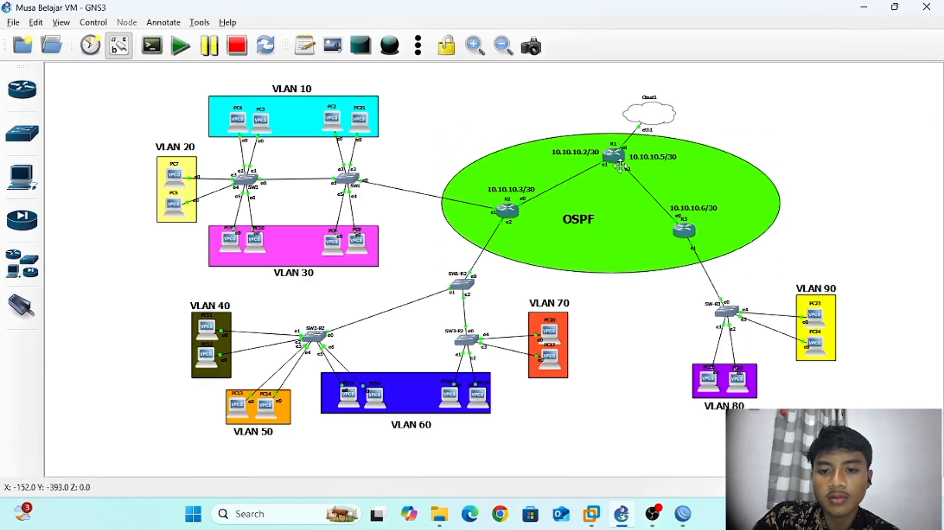
mouse_move(728, 196)
mouse_down()
mouse_move(735, 207)
mouse_move(728, 198)
mouse_up()
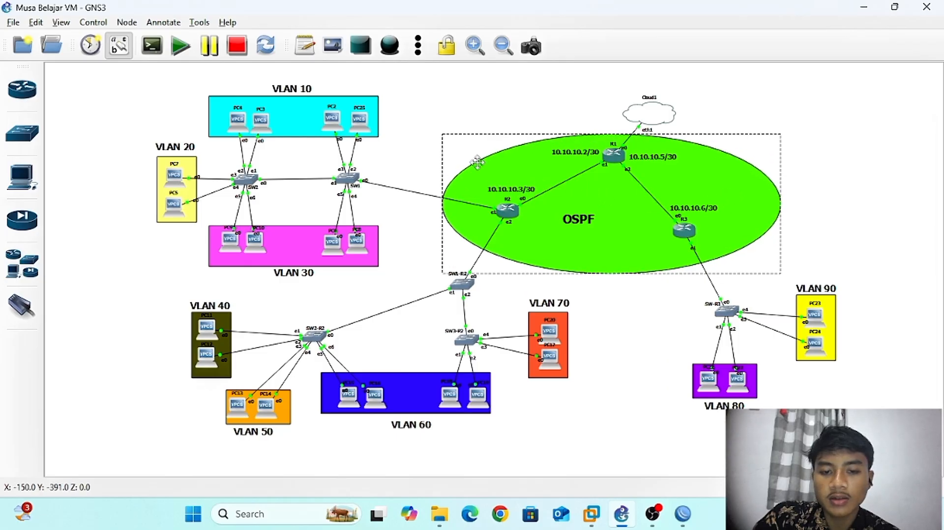
click(432, 148)
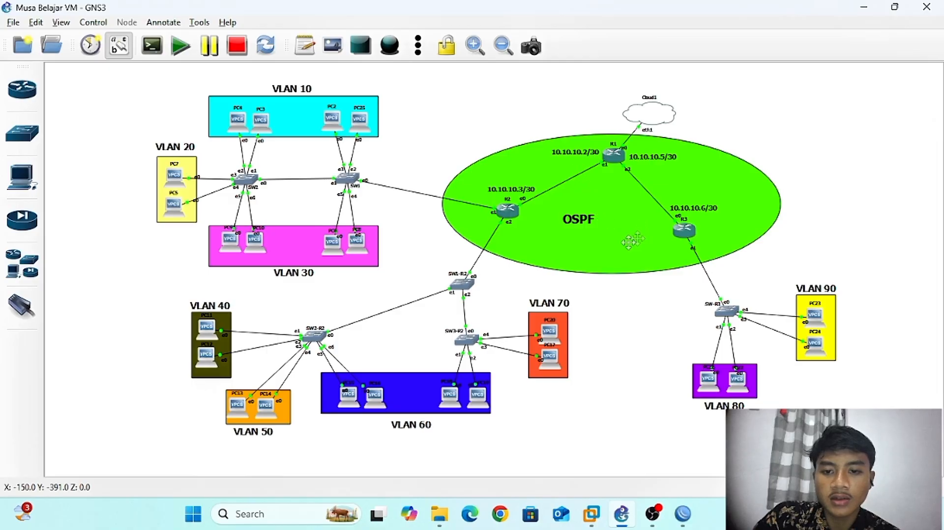
drag(729, 193, 726, 193)
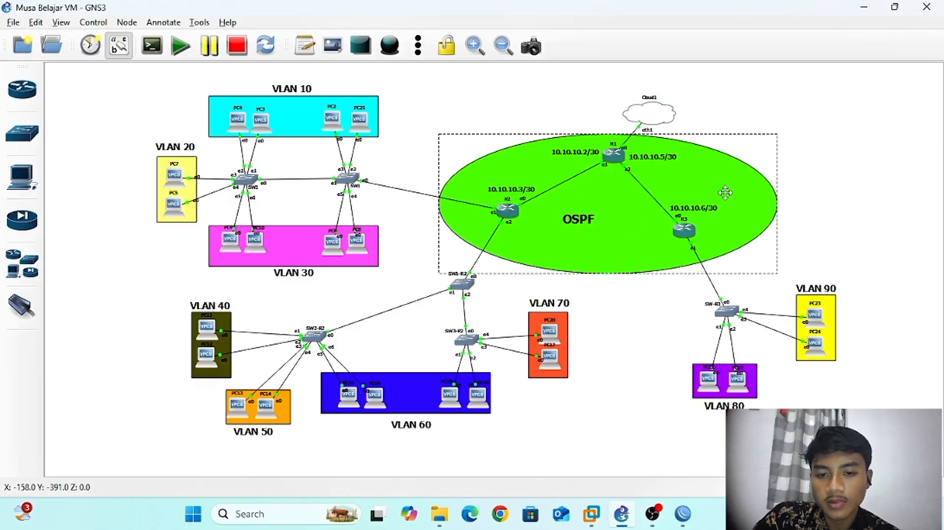
click(816, 185)
drag(434, 129, 767, 234)
click(824, 196)
drag(814, 212, 566, 192)
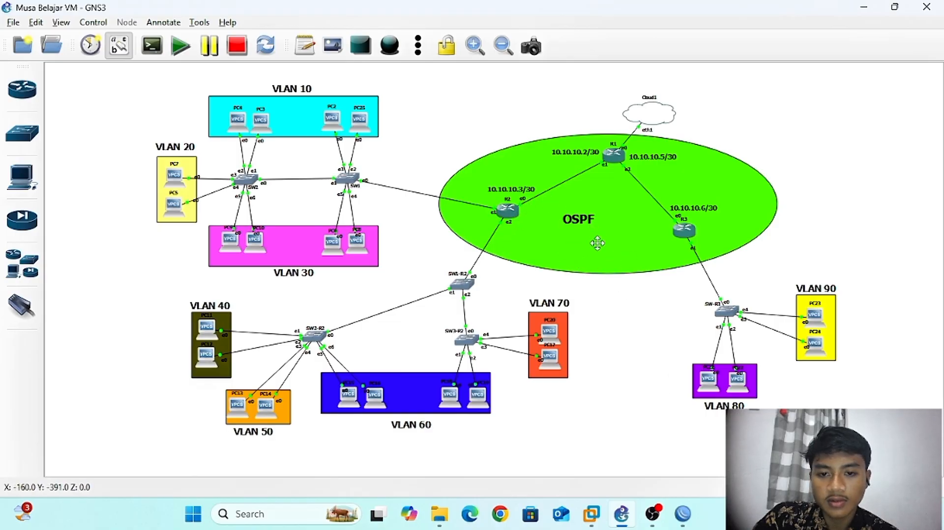
Nudge the green OSPF ellipse slightly further left around the three routers and deselect it
drag(598, 243, 595, 244)
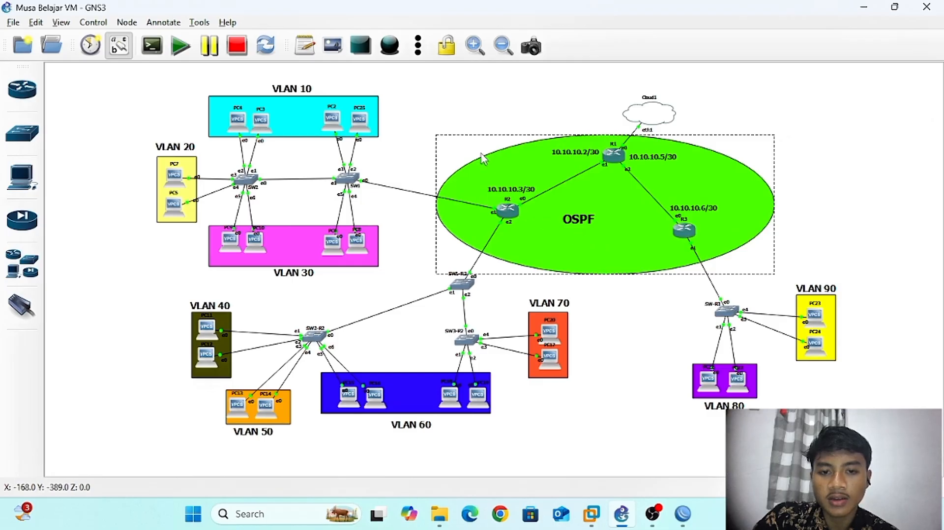
click(484, 116)
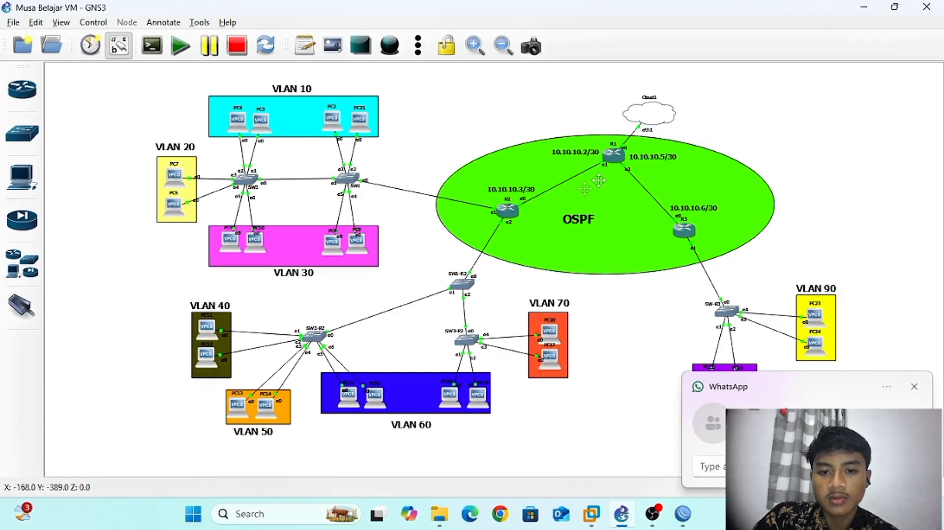
Switch to R1's WinBox session and move its terminal window up and to the right
mouse_move(681, 514)
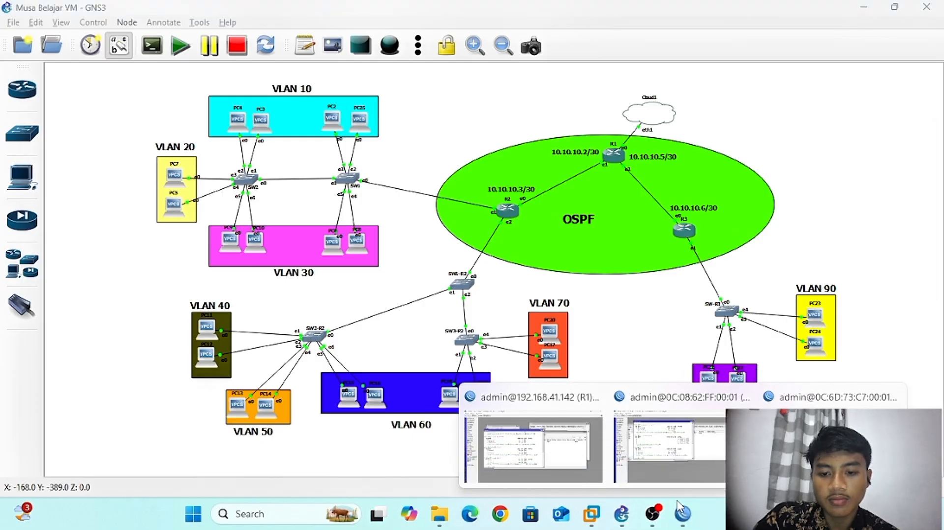
click(568, 464)
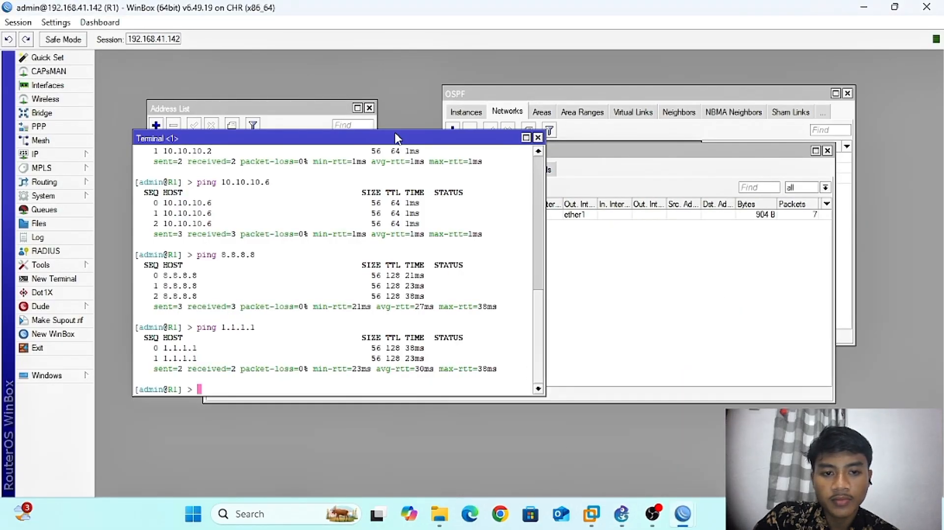
drag(397, 138, 476, 88)
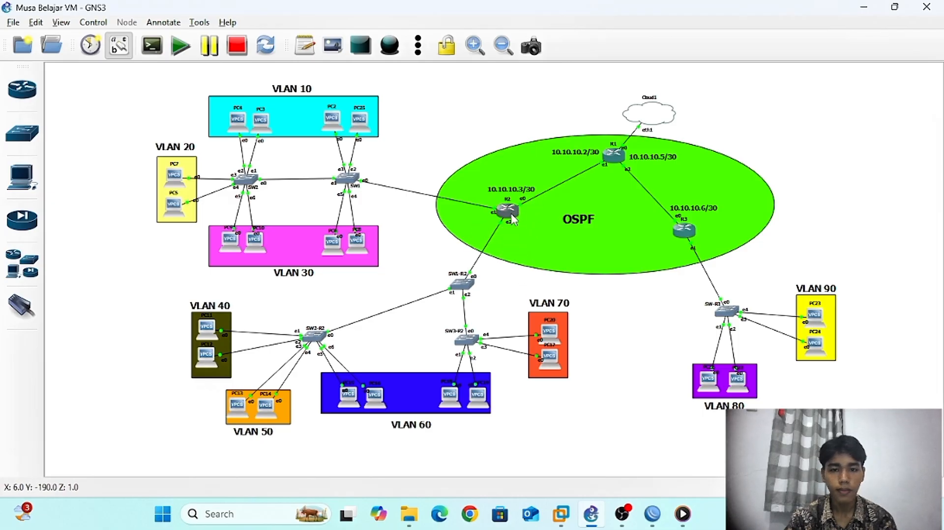
Close the open WinBox sessions of R1, R2 and R3
mouse_move(652, 514)
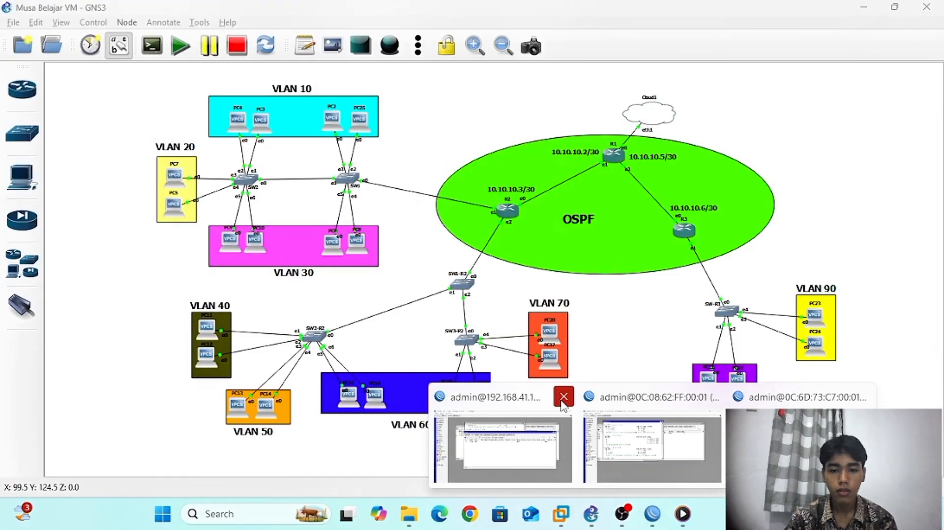
click(563, 398)
click(642, 398)
click(705, 402)
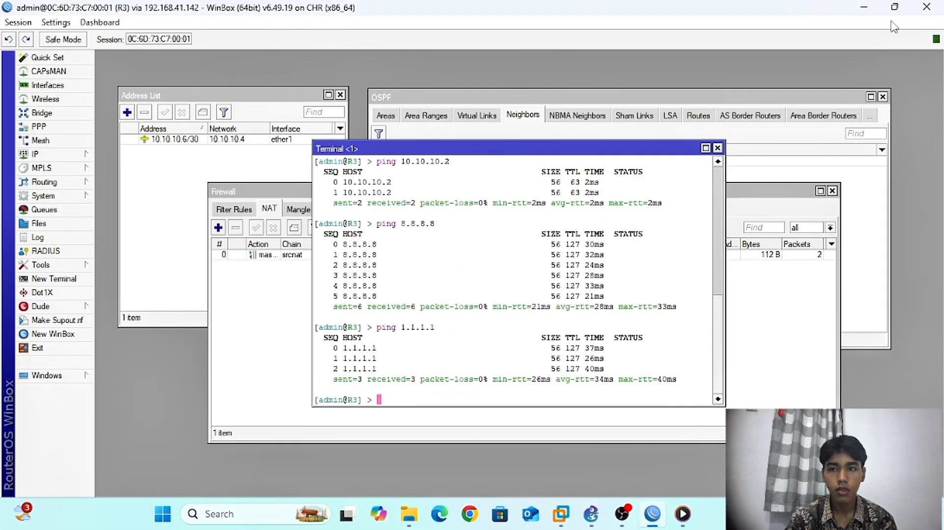
click(926, 7)
Launch winbox64.exe and connect to RoMON through the neighbor R1 at 192.168.41.142 with login admin
click(269, 516)
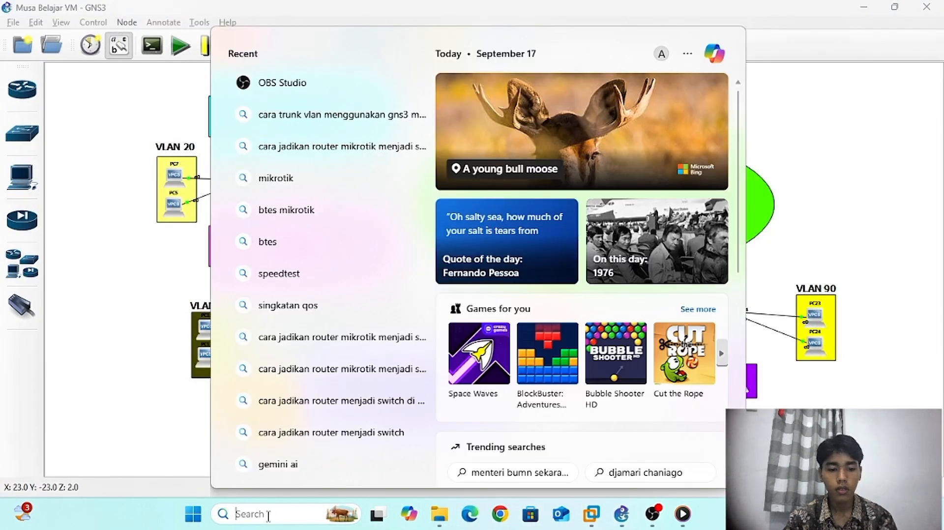
text(winbox64.exe)
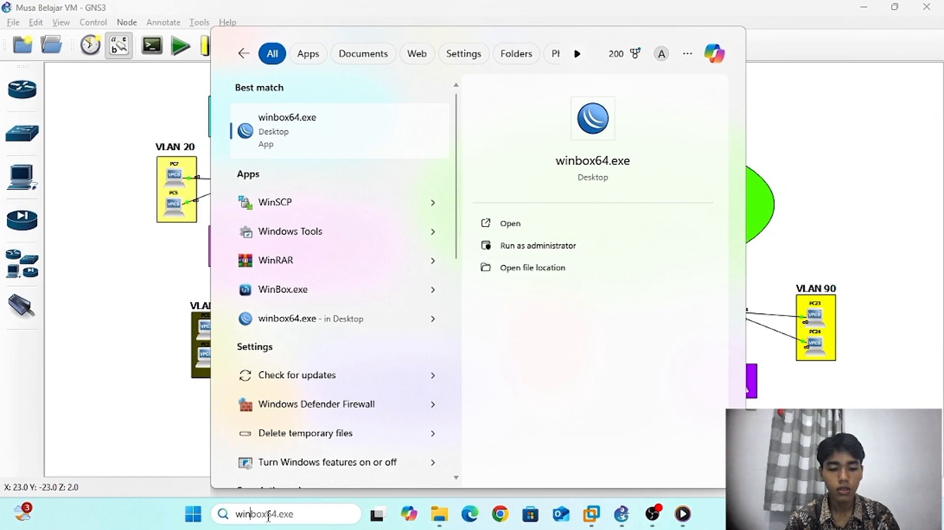
click(511, 224)
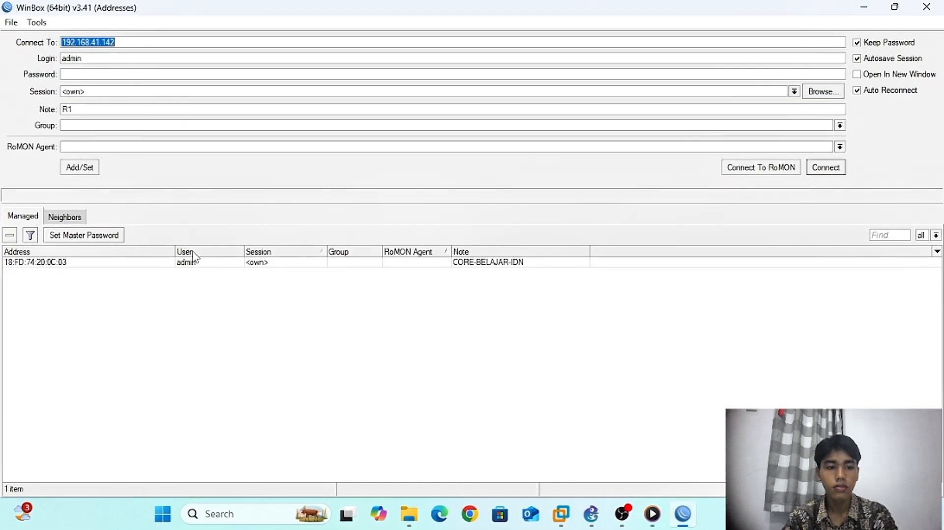
click(53, 266)
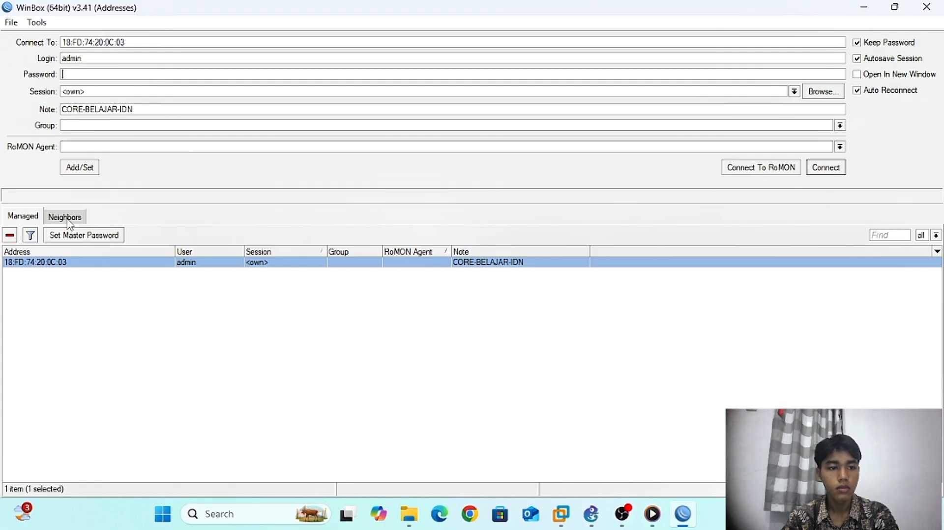
click(69, 217)
click(101, 264)
click(100, 263)
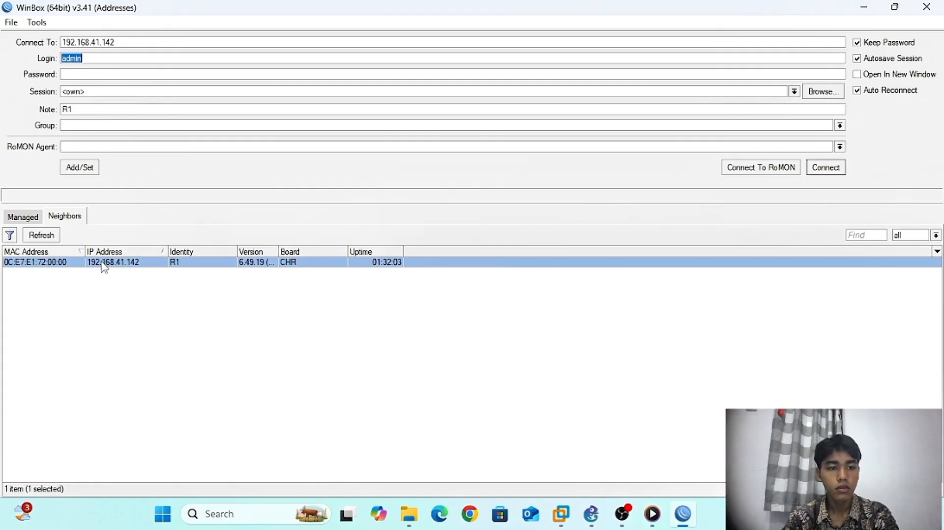
click(768, 174)
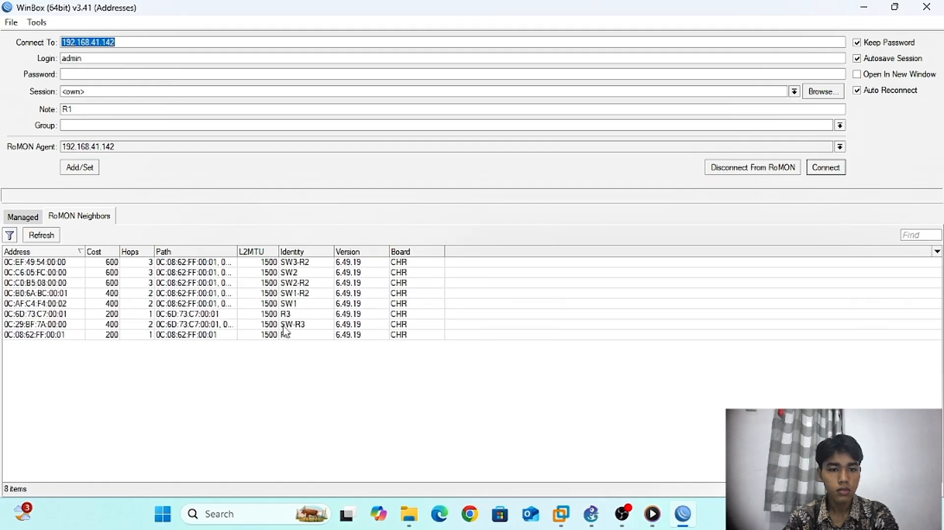
Connect to RoMON neighbor R2, dismiss the password change request and close all windows restored in the session
click(116, 335)
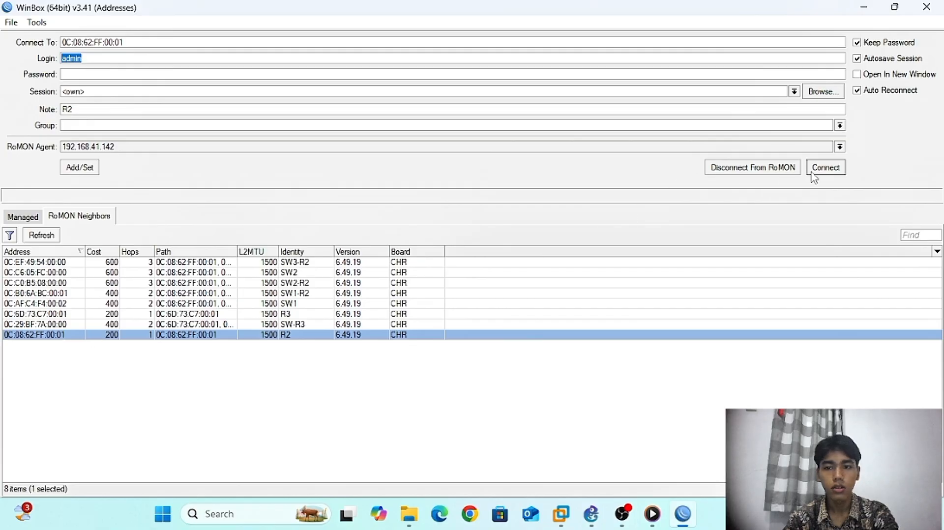
click(830, 171)
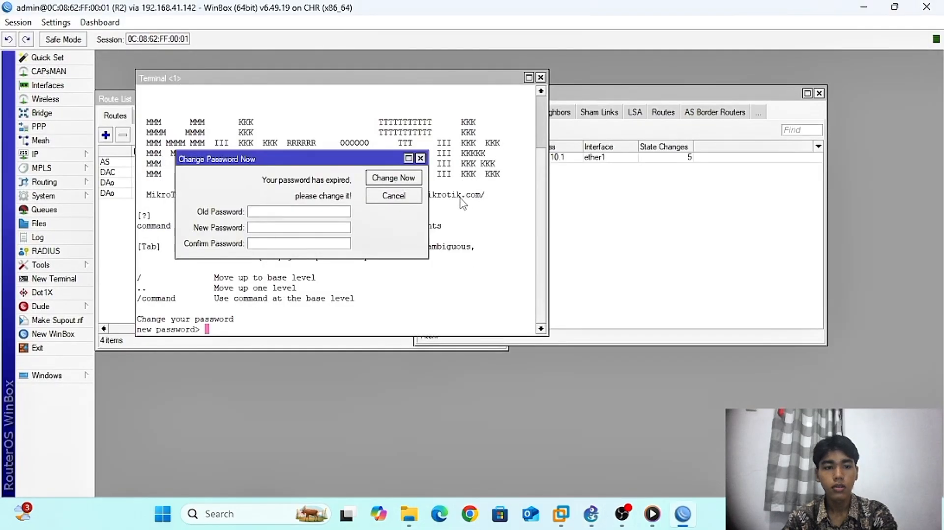
key(Escape)
click(25, 23)
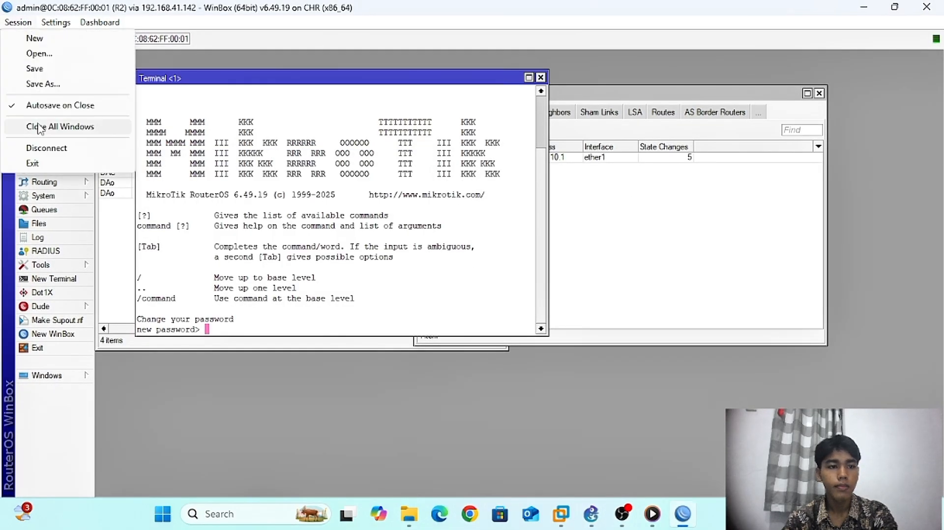
click(41, 127)
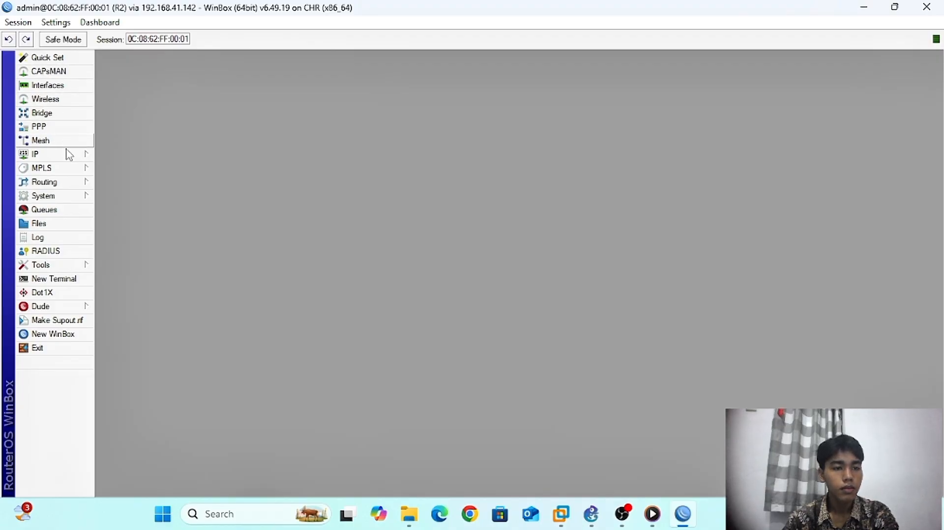
Start a new VLAN interface on R2 with the name vlan10 and VLAN ID 10
click(49, 85)
click(381, 78)
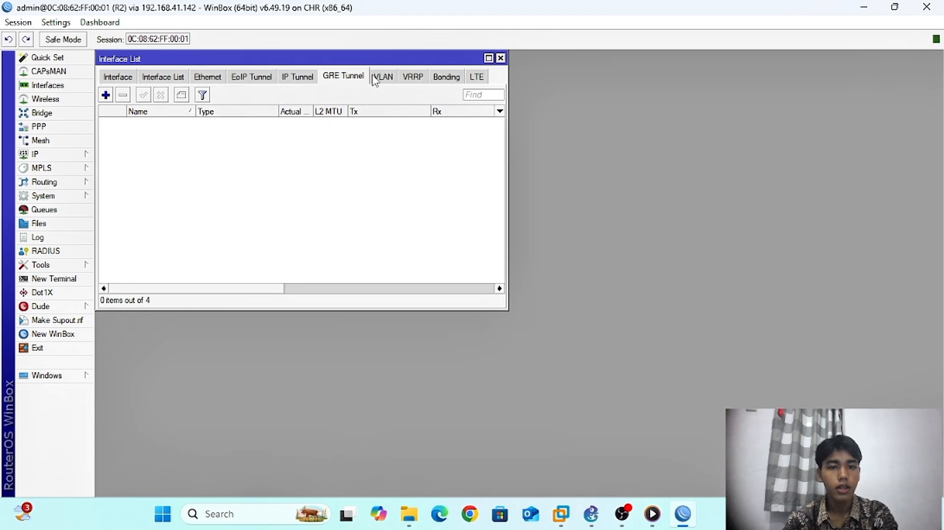
click(115, 94)
click(208, 95)
double_click(208, 95)
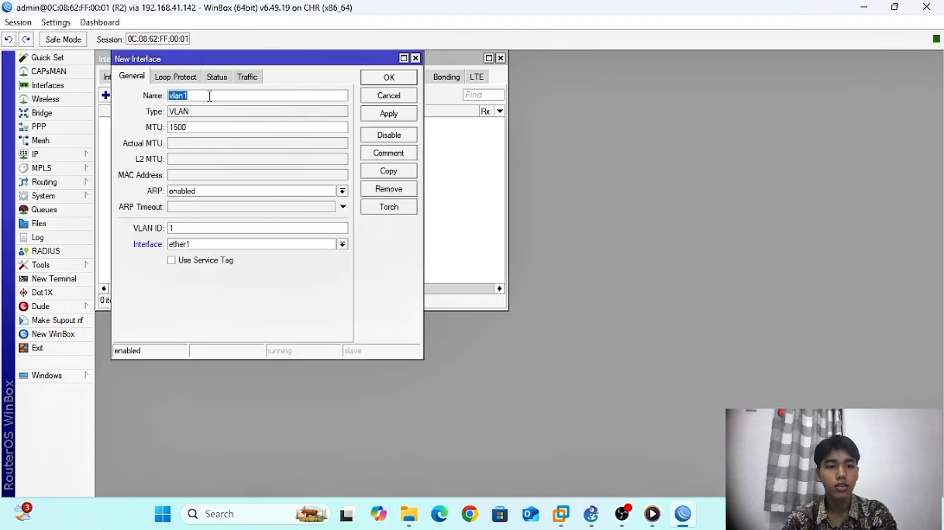
click(208, 95)
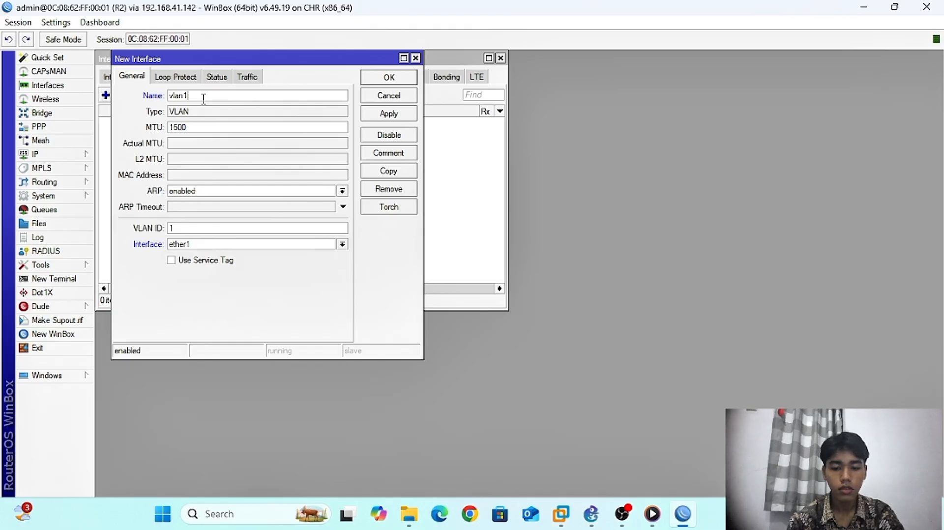
click(192, 227)
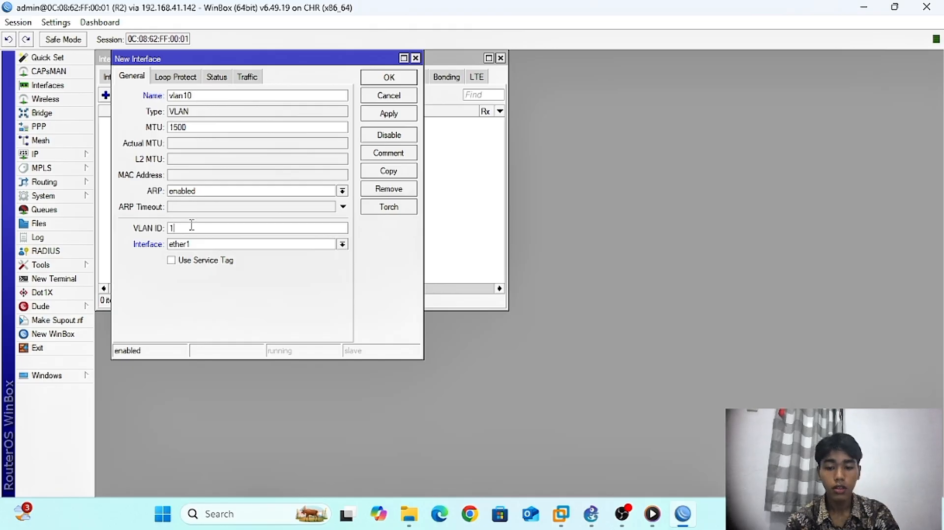
Check R2's port towards SW1 in the GNS3 topology, then assign vlan10 to ether2 and apply it
click(196, 245)
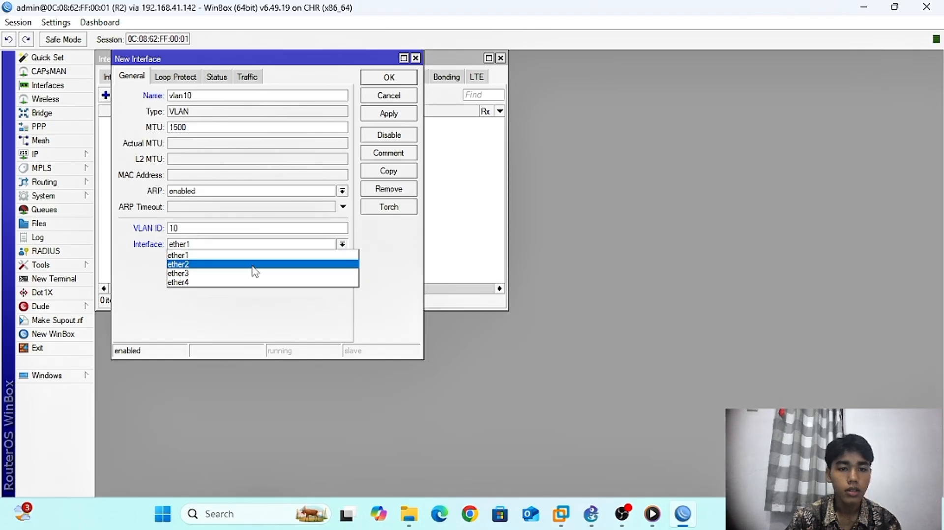
click(863, 11)
click(858, 11)
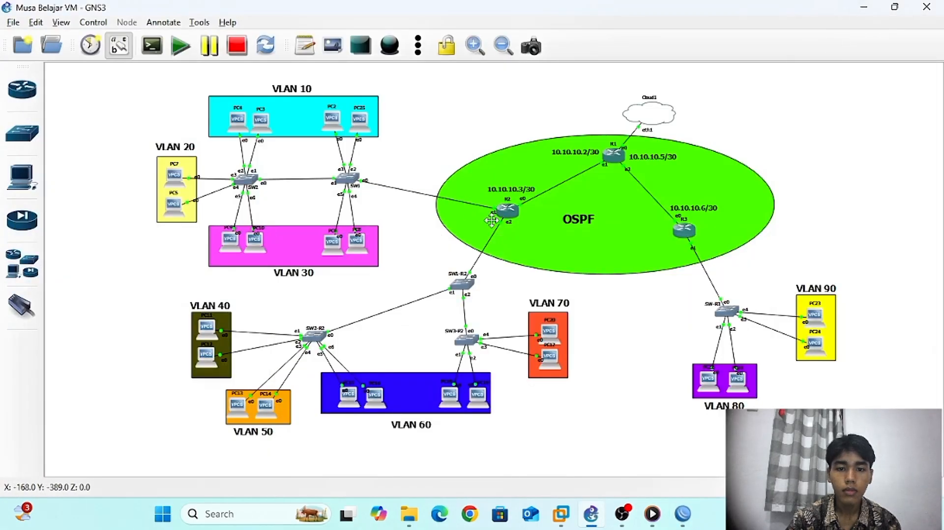
click(683, 515)
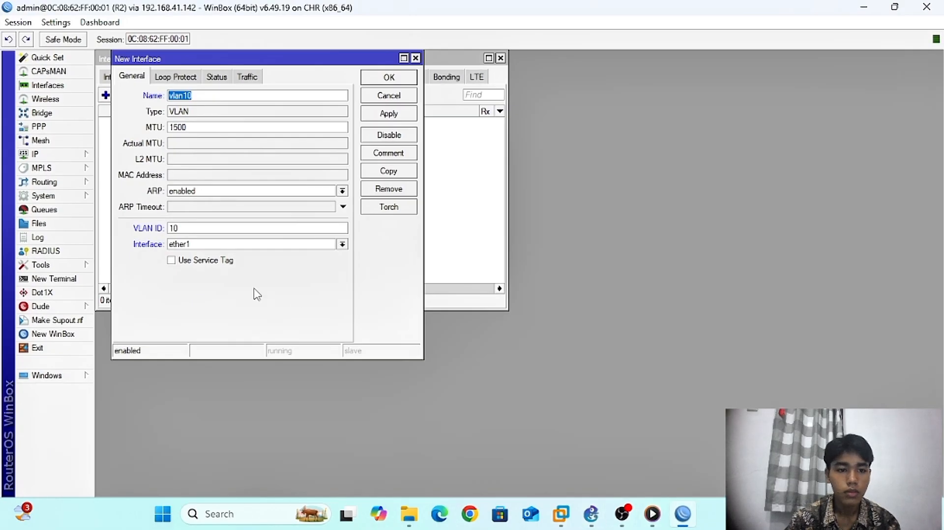
click(180, 247)
click(187, 259)
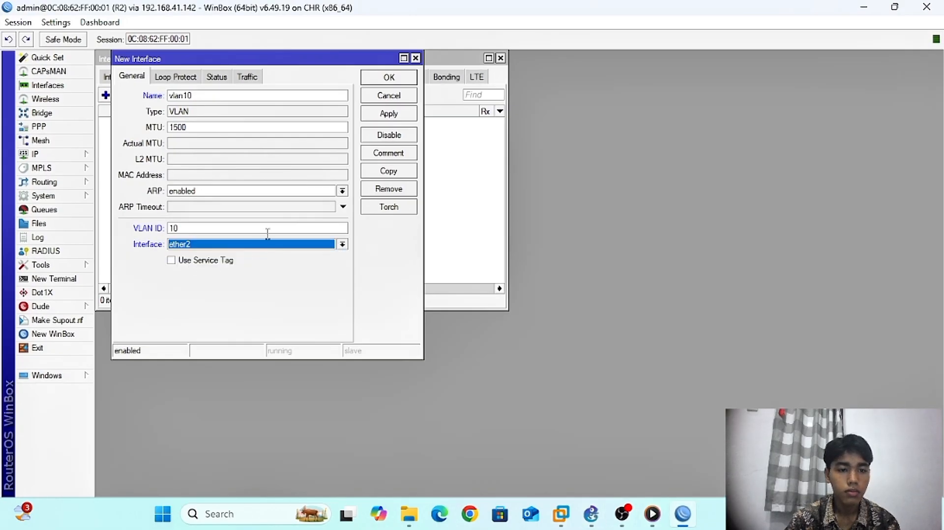
click(386, 118)
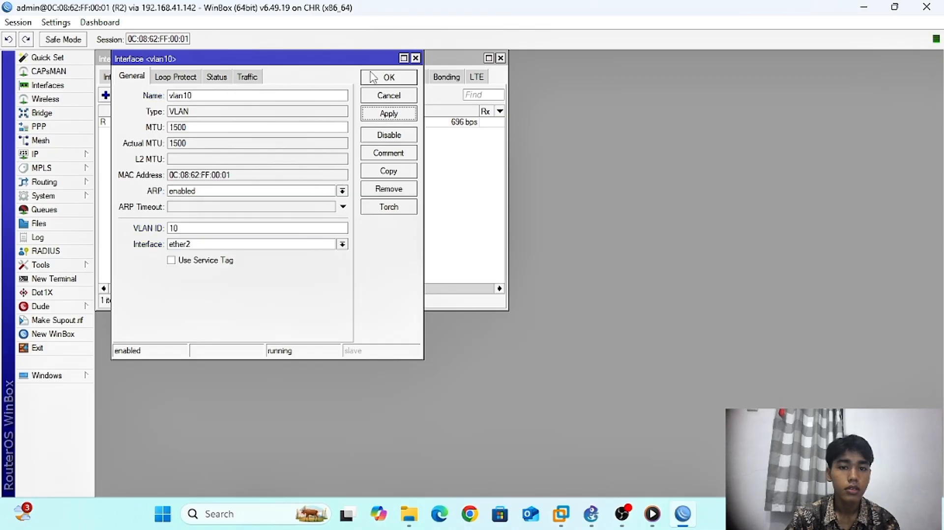
Copy vlan10 to a new VLAN interface named vlan20 with VLAN ID 20 on ether2, apply it and close its dialog
click(380, 172)
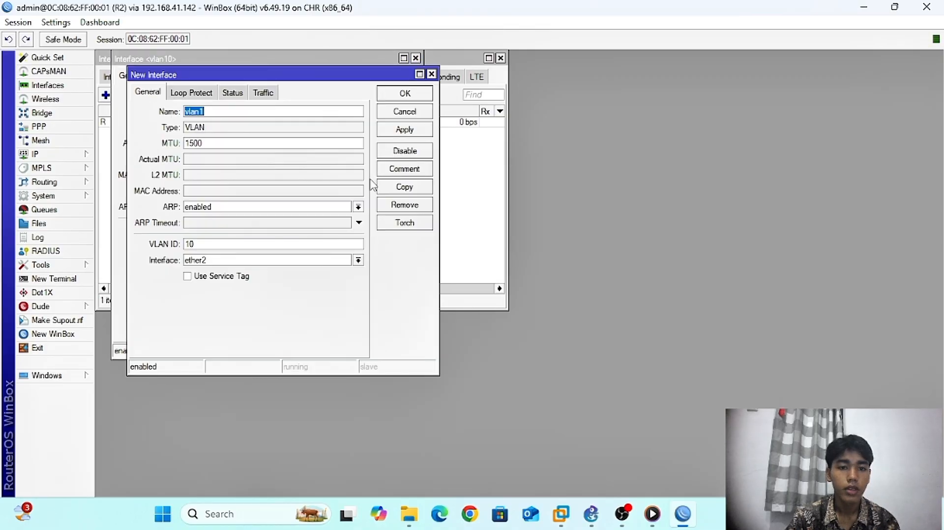
click(219, 113)
key(BackSpace)
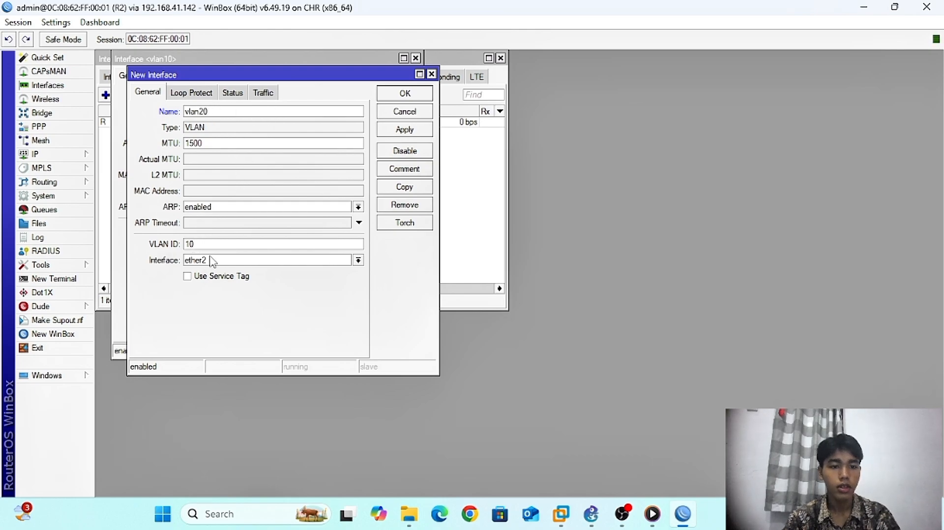
double_click(191, 244)
text(20)
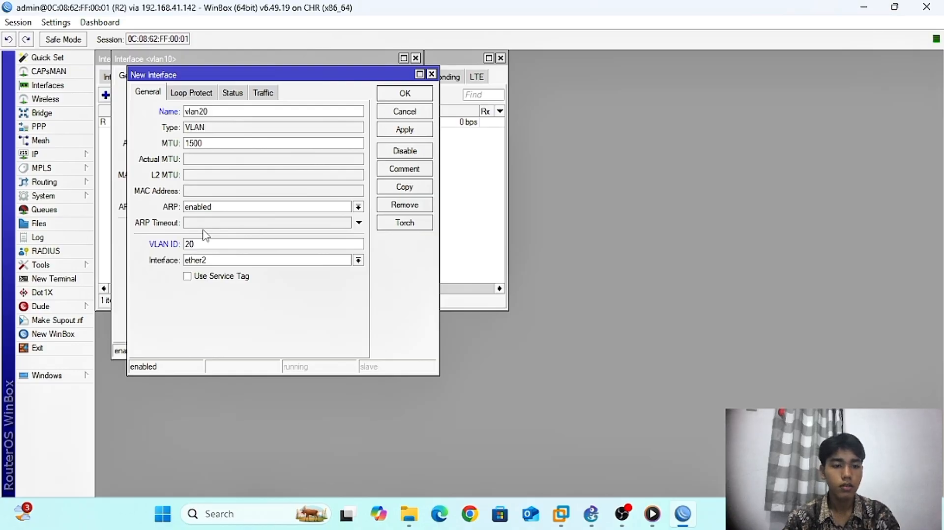
click(410, 130)
click(406, 109)
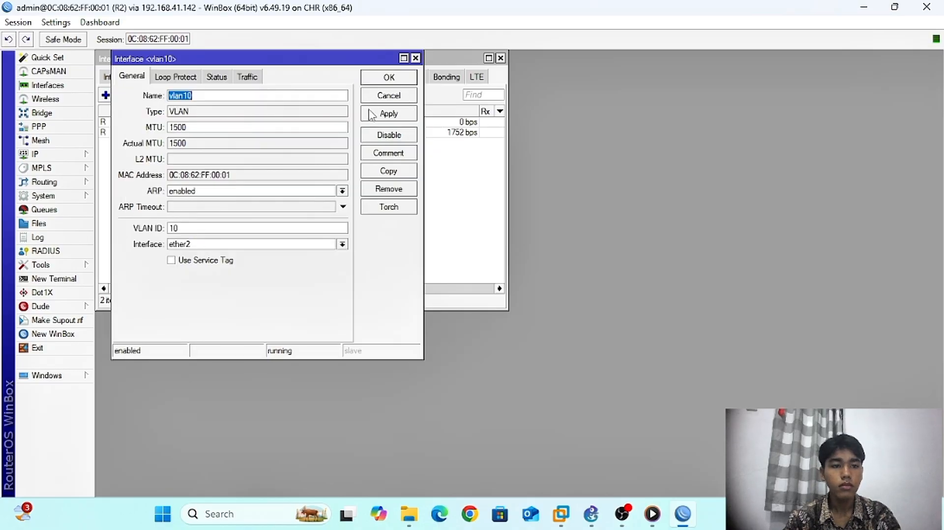
Copy vlan10 to a new VLAN interface named vlan30 with VLAN ID 30 on ether2 and apply it
click(403, 175)
click(211, 113)
key(BackSpace)
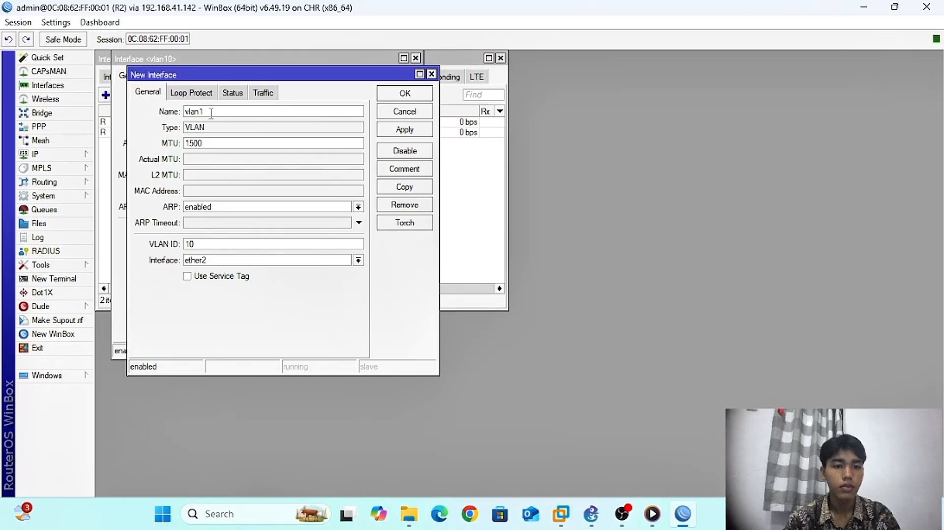
double_click(212, 112)
click(211, 113)
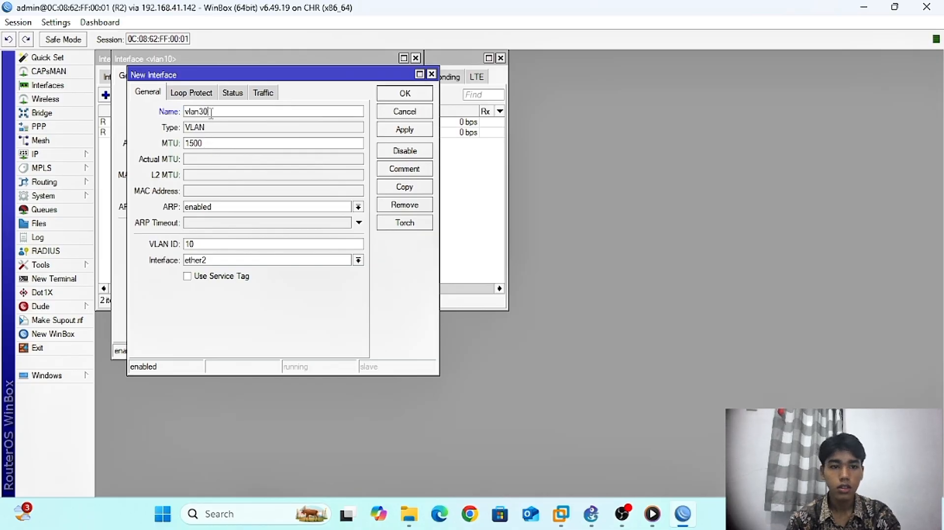
text(30)
click(200, 245)
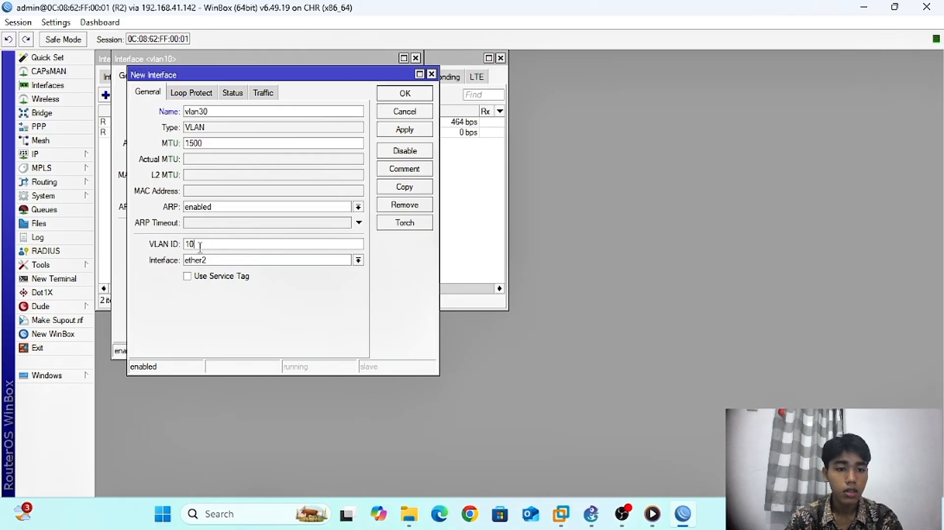
key(BackSpace)
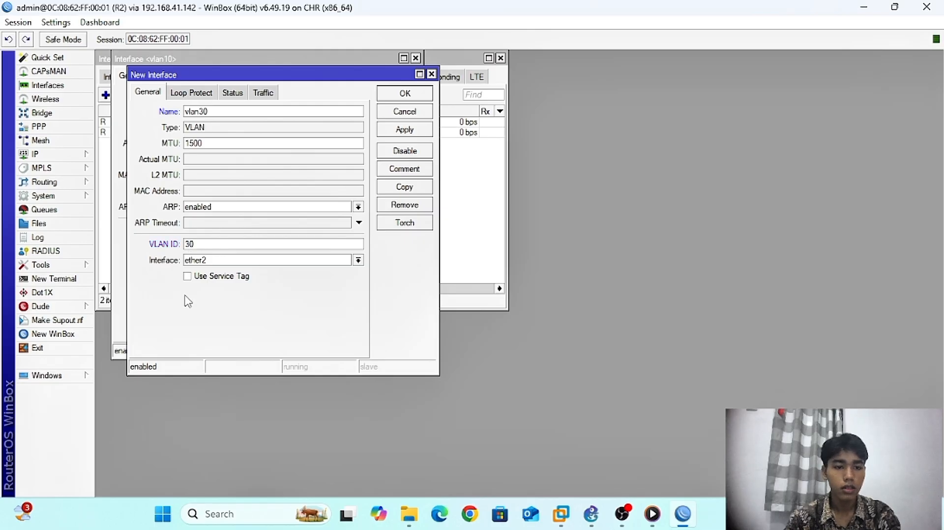
click(405, 129)
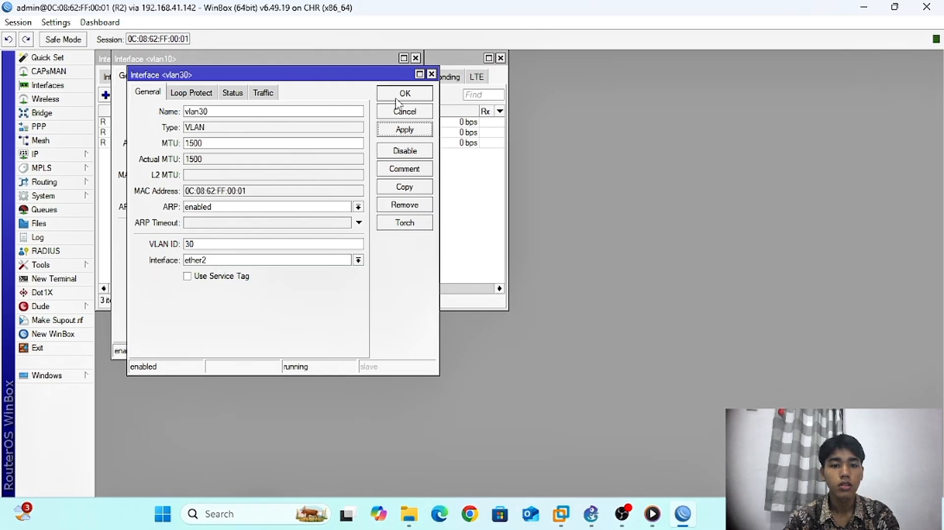
Close the vlan30 and vlan10 interface dialogs and show R2's complete interface list
click(398, 96)
click(398, 81)
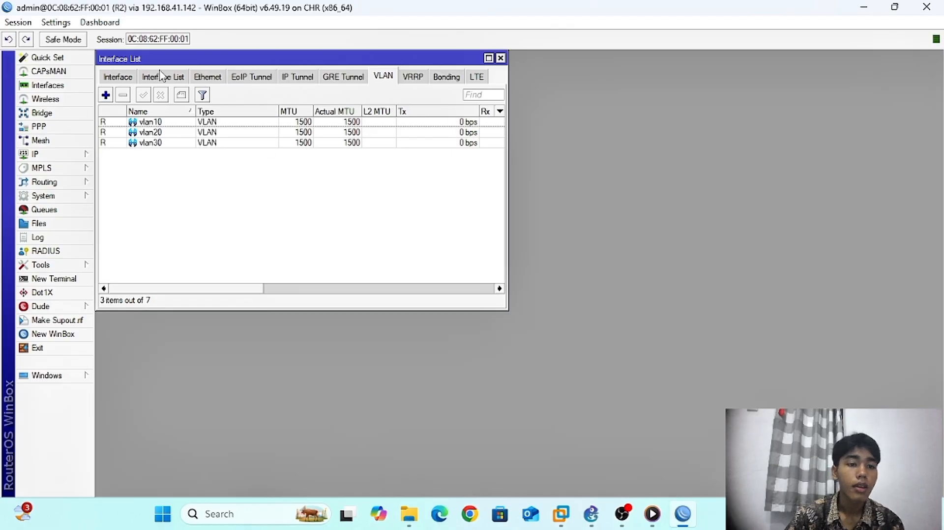
click(130, 78)
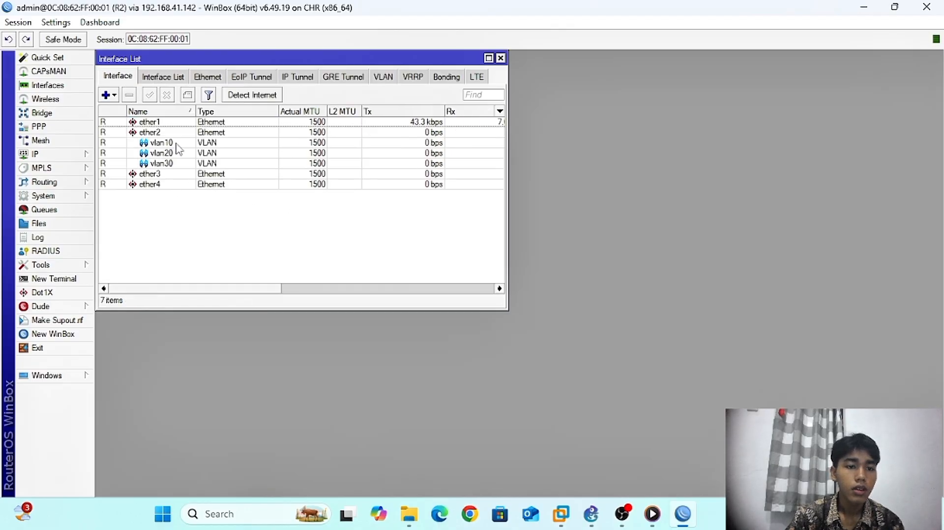
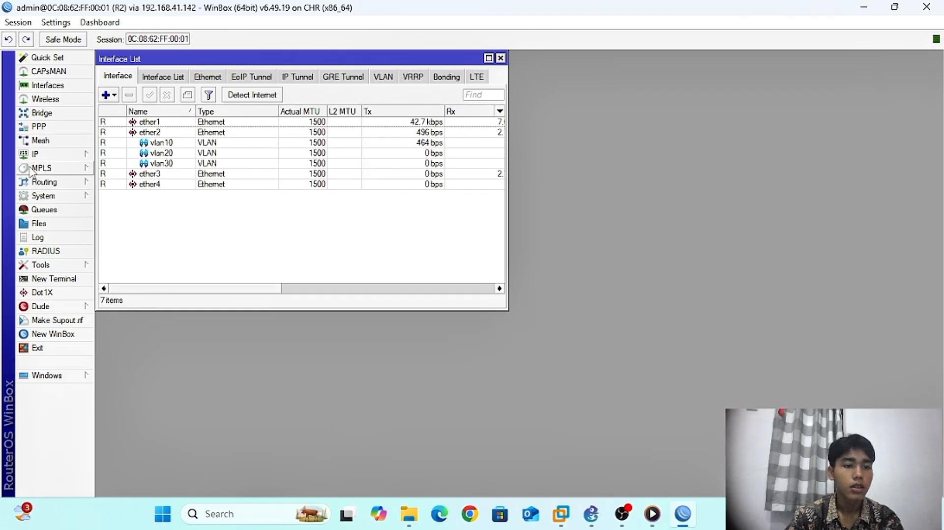
Add the IP address 192.168.10.1/24 to interface vlan10 on R2 and apply it
click(48, 156)
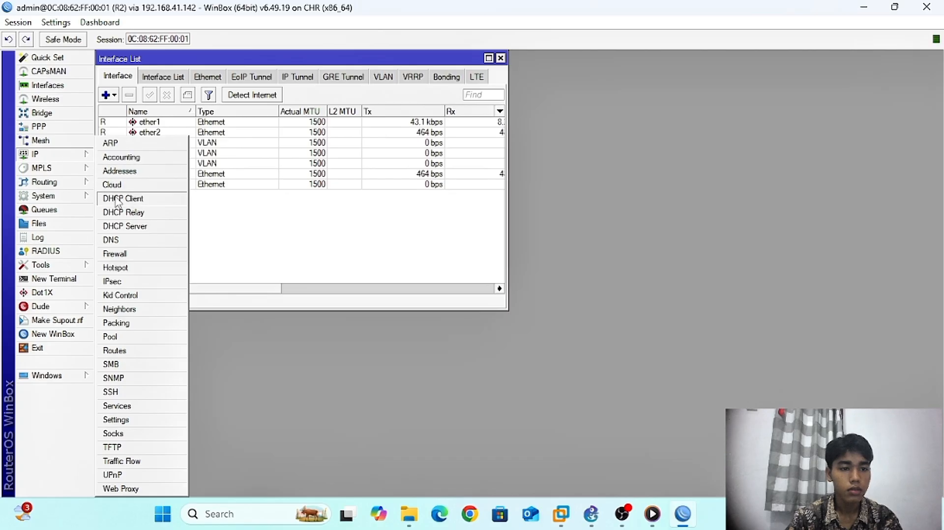
click(119, 171)
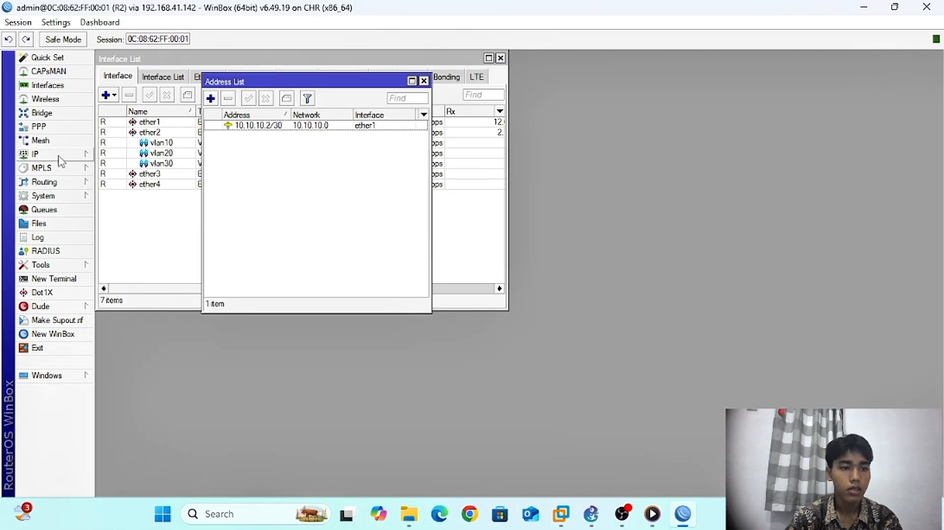
click(211, 99)
click(370, 215)
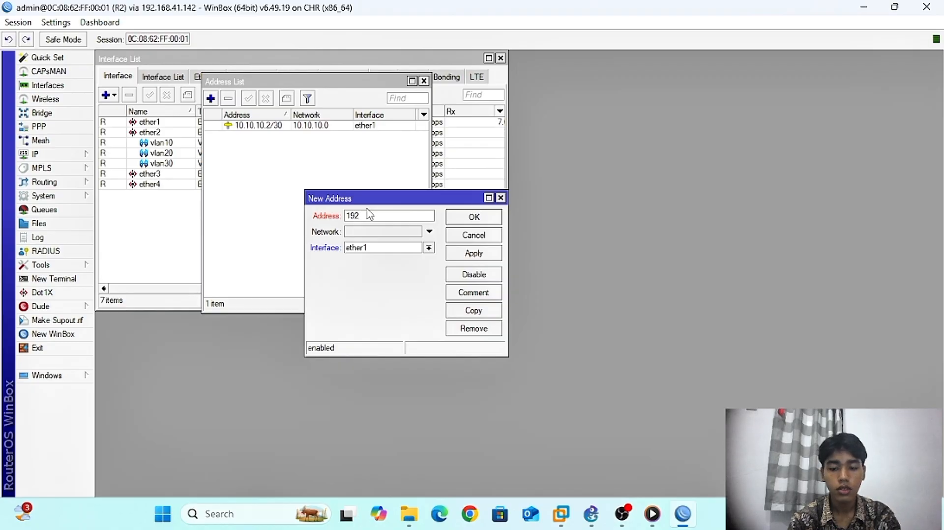
key(BackSpace)
key(BackSpace)
key(BackSpace)
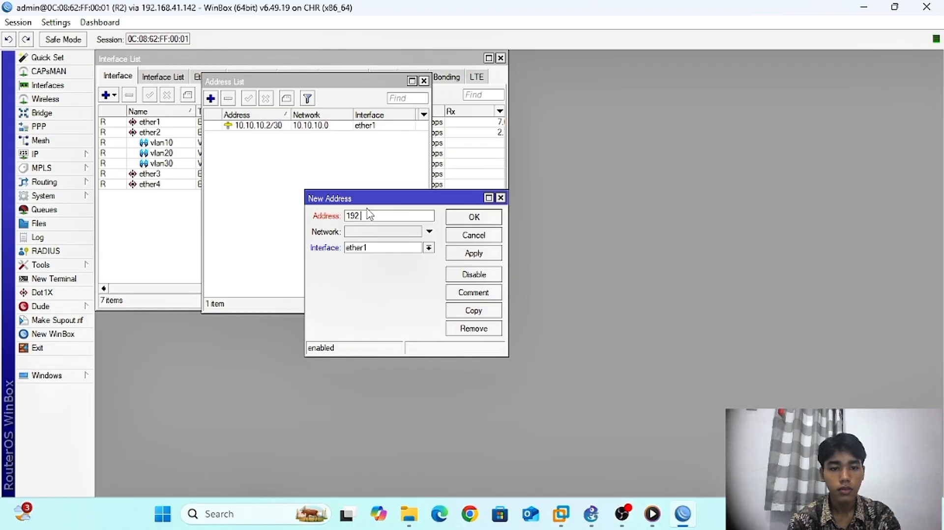
text(192.16)
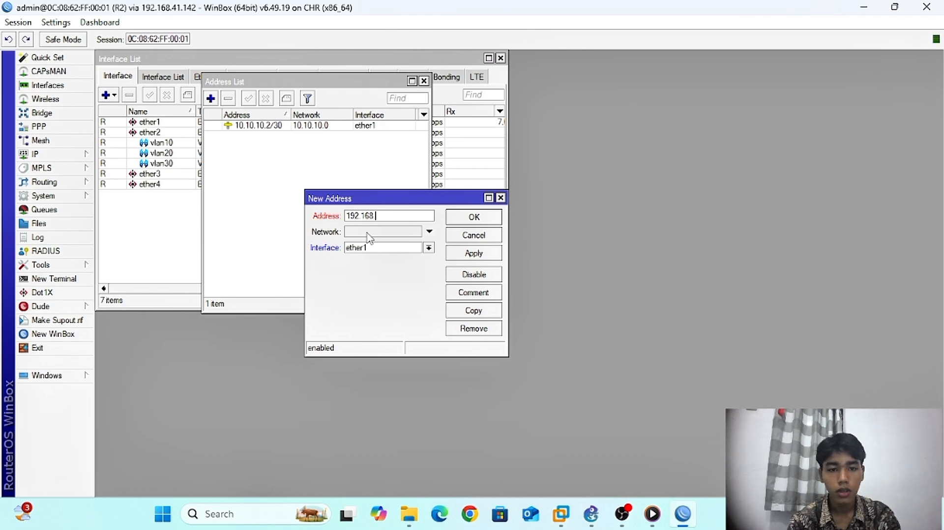
text(8.10)
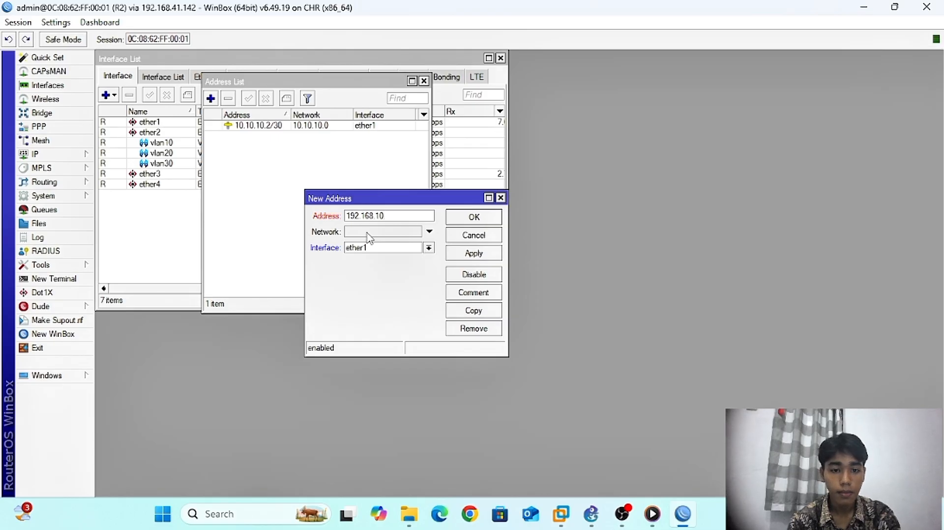
text(.1/)
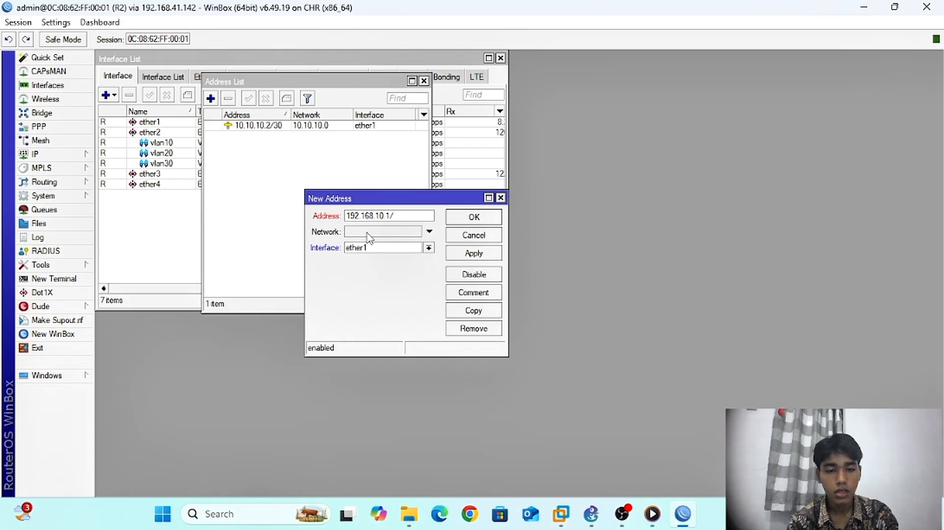
text(24)
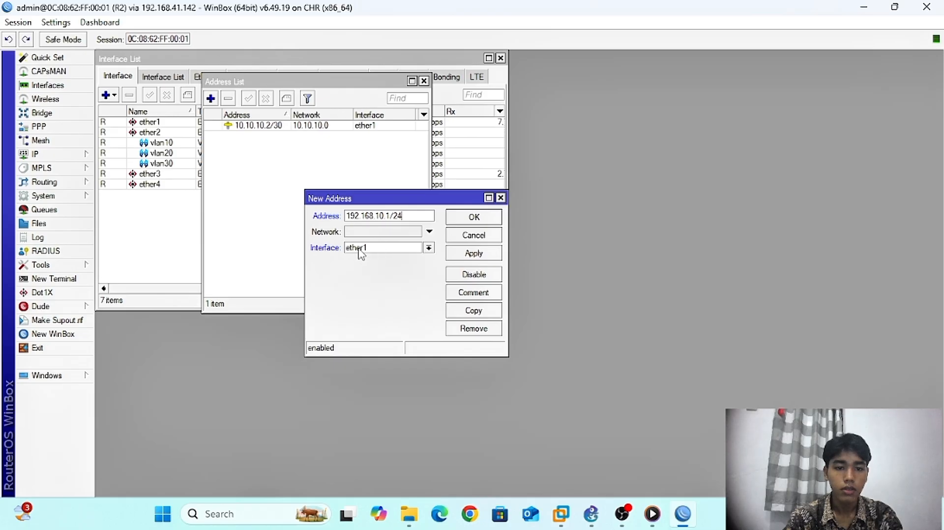
click(358, 248)
click(375, 295)
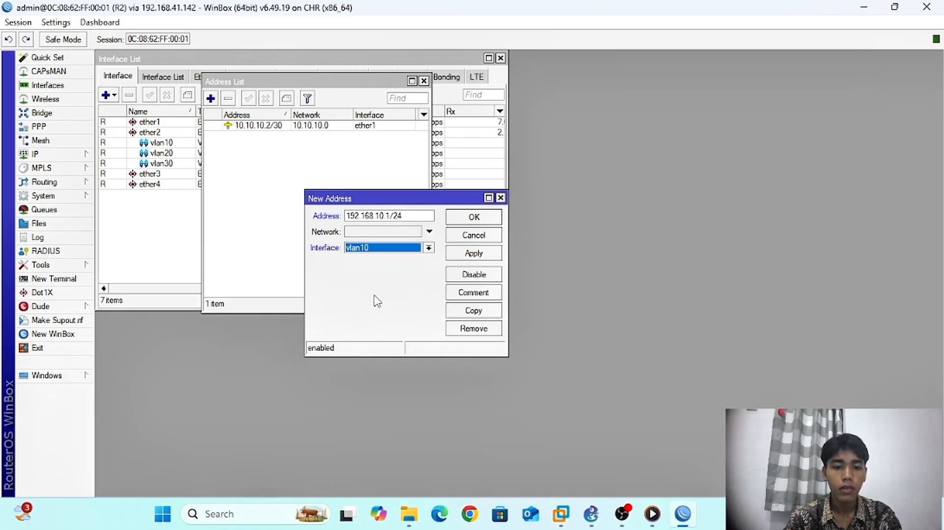
click(474, 254)
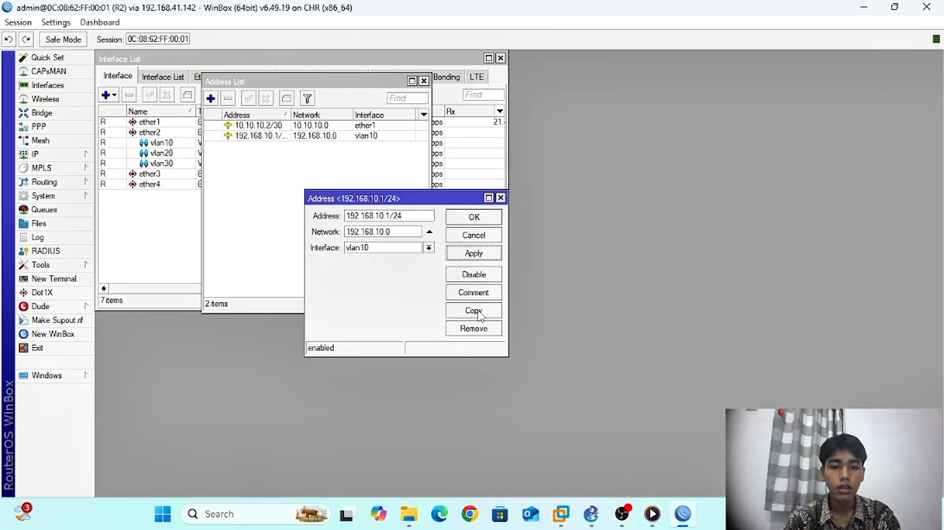
Copy the vlan10 address to a new entry with 192.168.20.1/24 on interface vlan20 and apply it
click(474, 311)
click(422, 232)
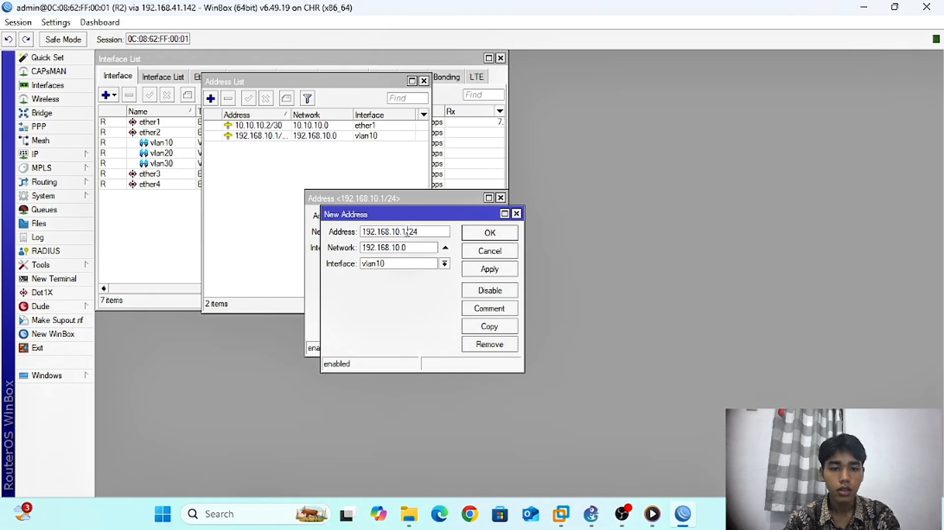
drag(402, 231, 391, 232)
text(20)
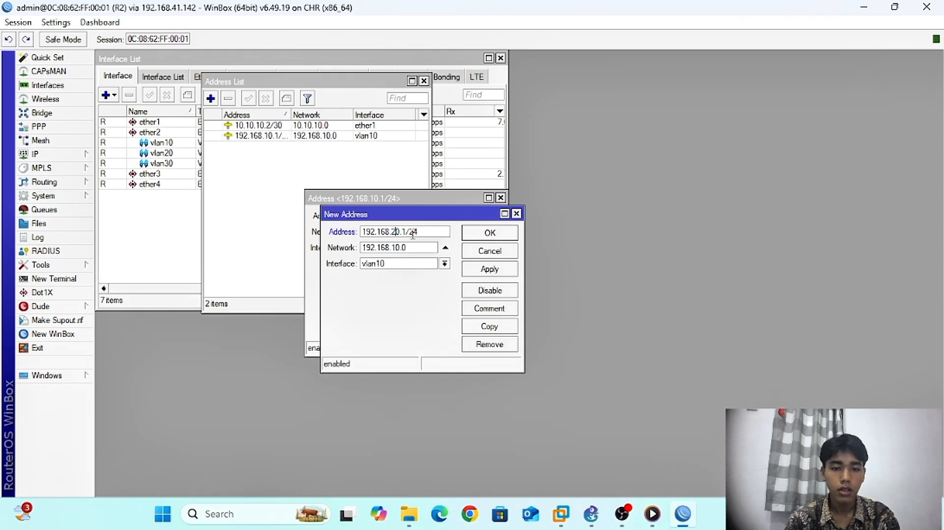
click(392, 266)
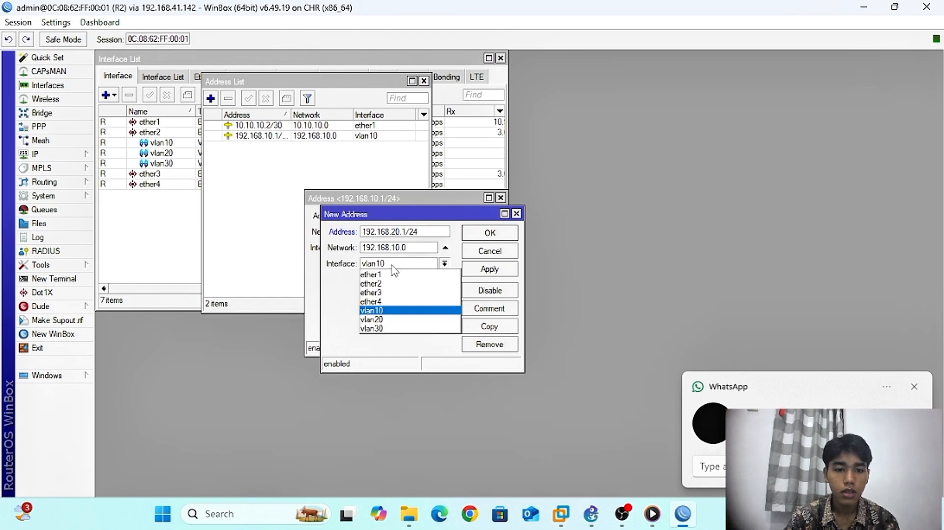
click(432, 318)
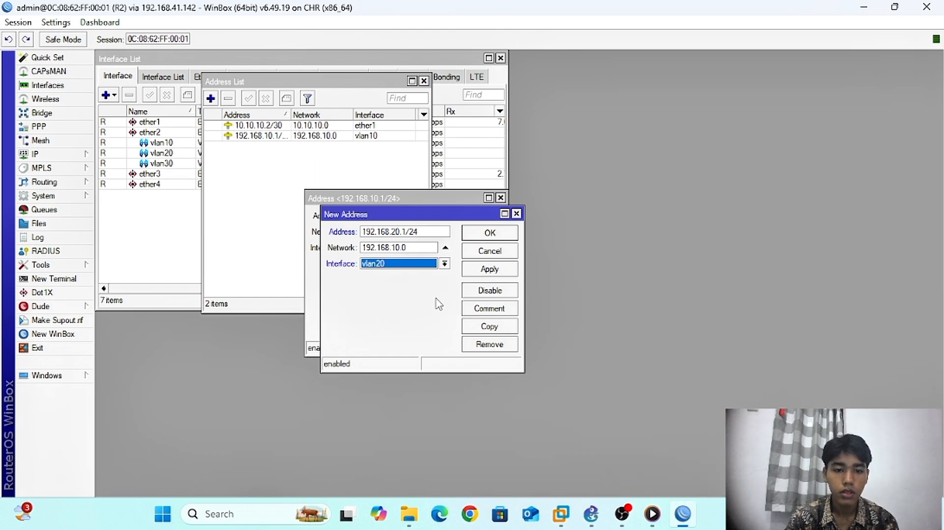
click(492, 281)
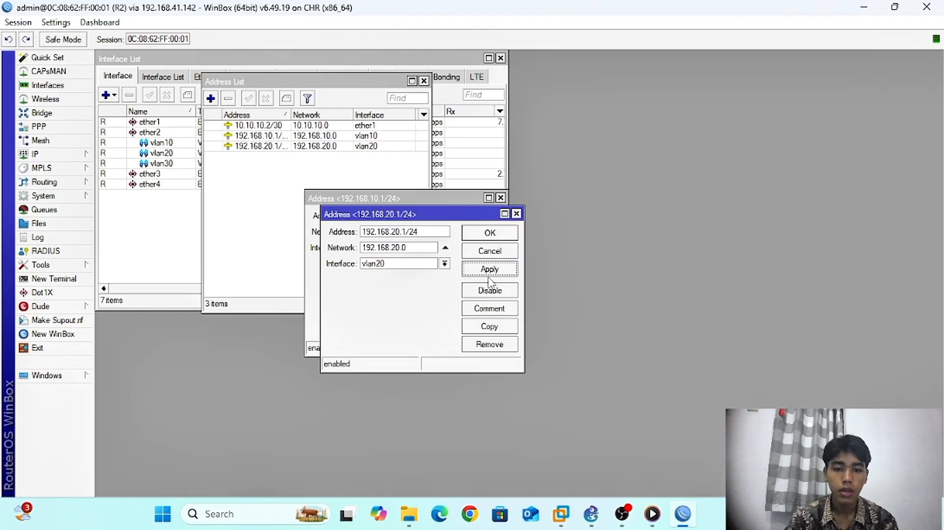
Copy the vlan20 address to a new entry with 192.168.30.1/24 on interface vlan30, apply it and close all address dialogs
click(489, 326)
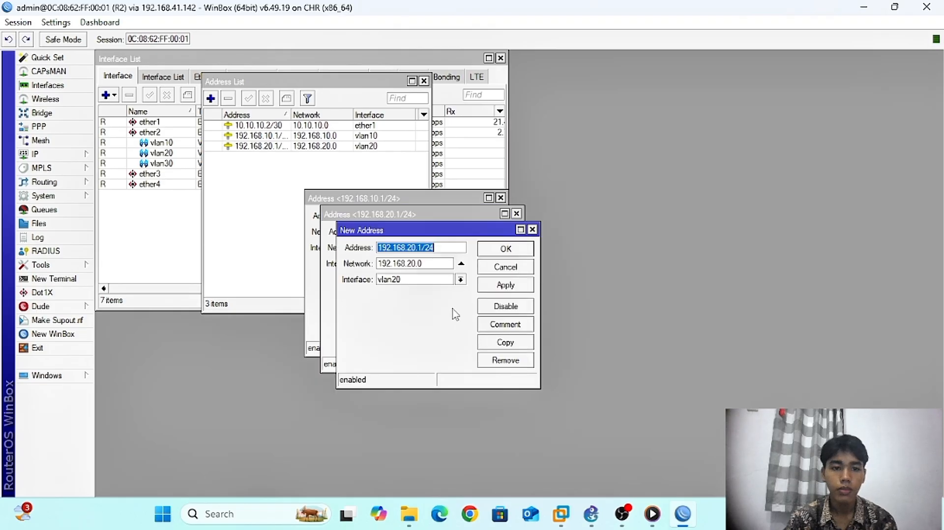
click(412, 248)
key(BackSpace)
text(3)
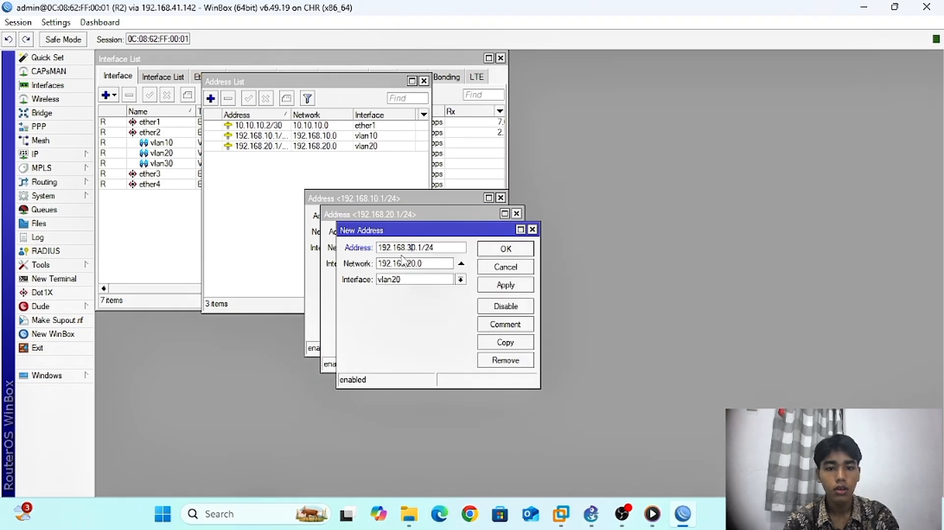
click(398, 284)
click(393, 347)
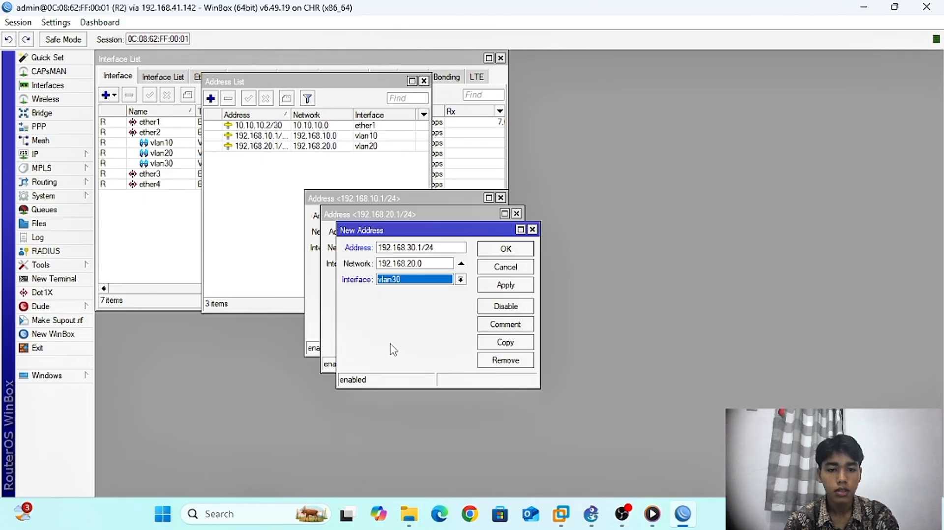
click(507, 286)
click(506, 248)
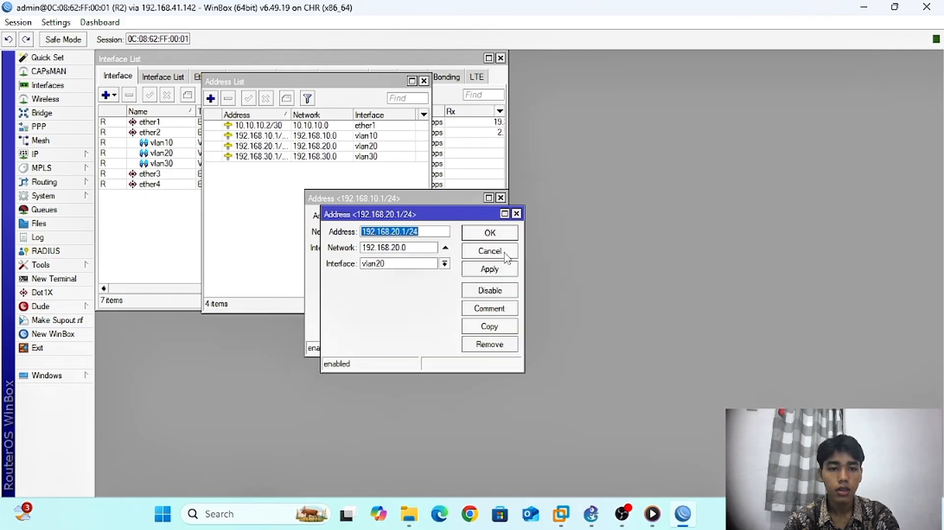
click(490, 232)
click(473, 216)
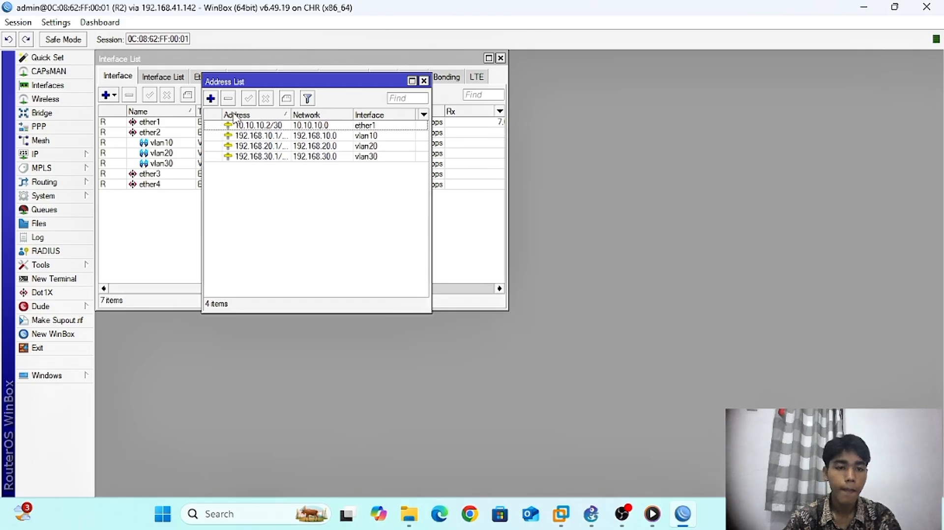
Add the IP address 10.10.10.9/30 to interface ether2 on R2, apply it and close the address list
click(210, 98)
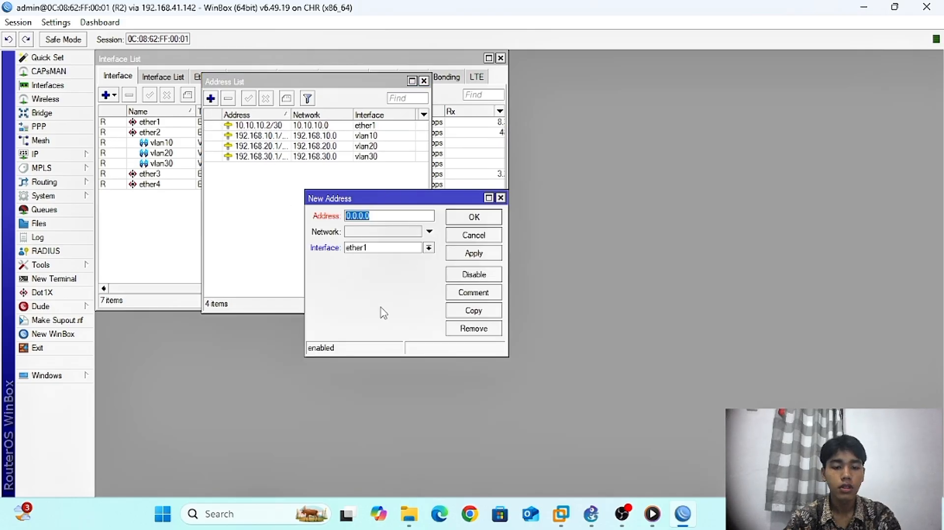
click(364, 249)
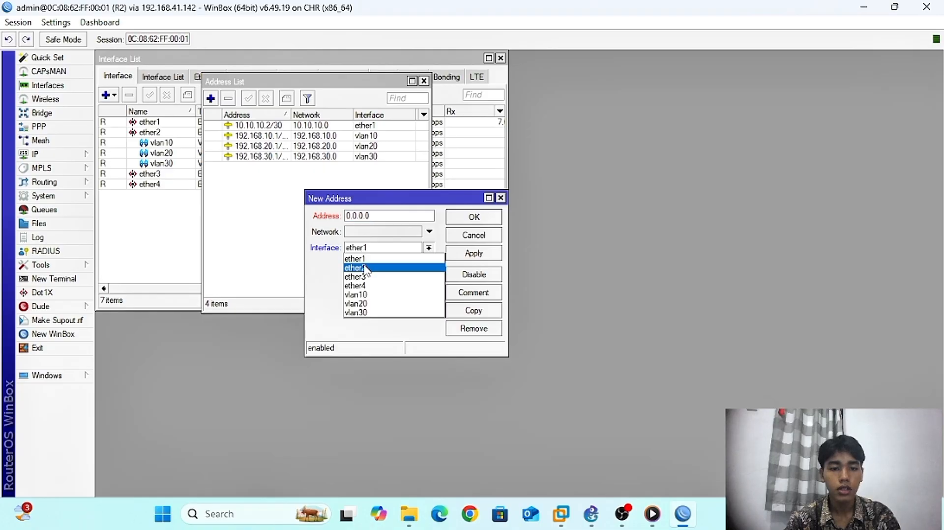
click(367, 270)
click(380, 216)
key(BackSpace)
key(BackSpace)
key(BackSpace)
key(BackSpace)
key(BackSpace)
key(BackSpace)
key(BackSpace)
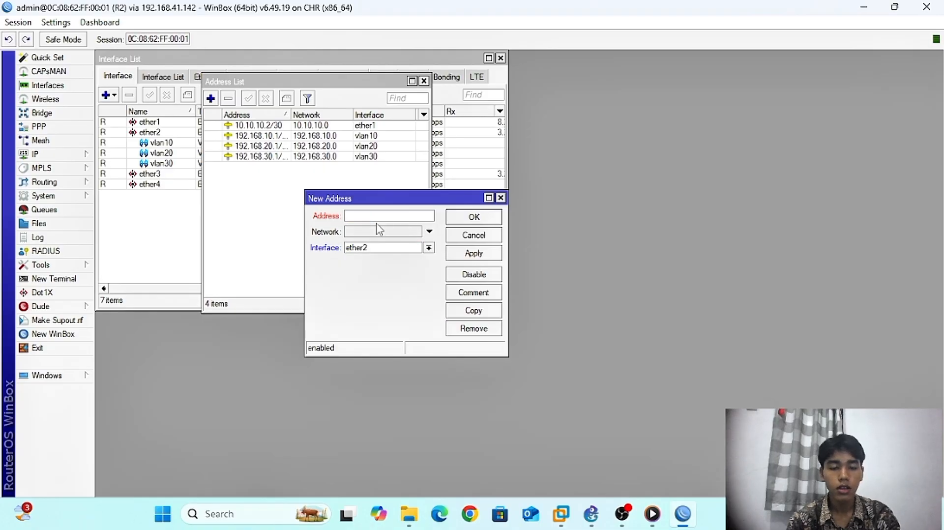
text(10)
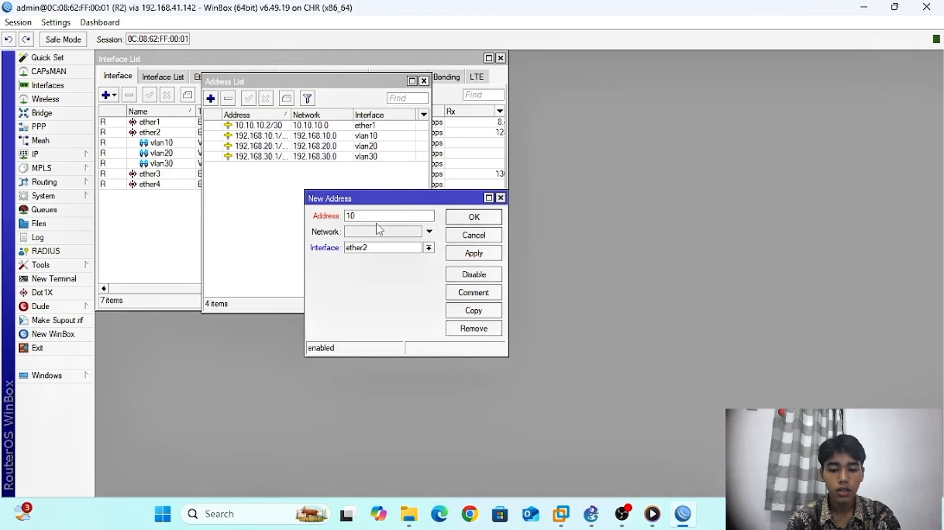
text(.10)
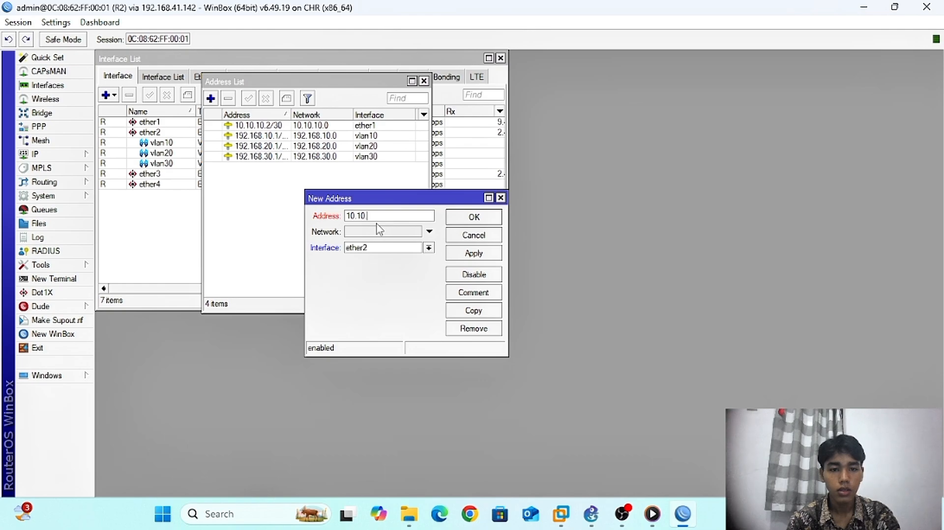
text(.10.9/30)
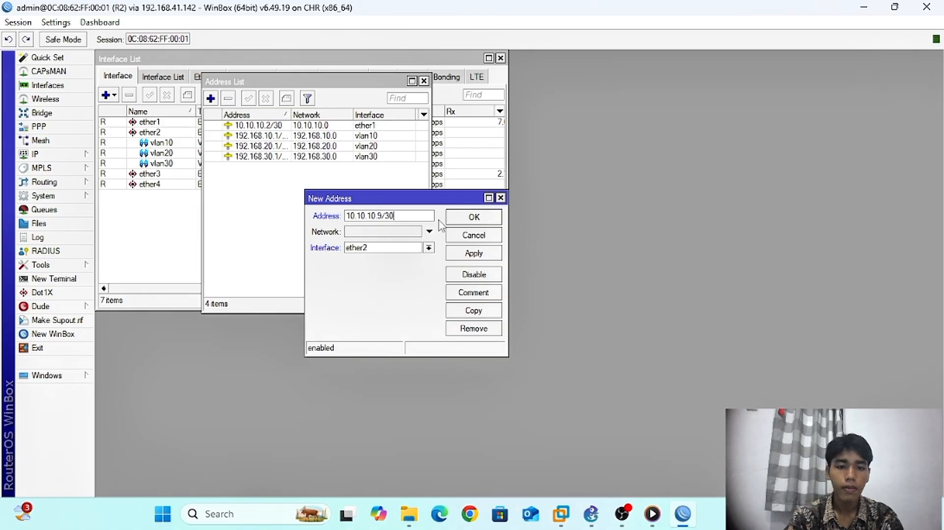
click(465, 253)
click(469, 222)
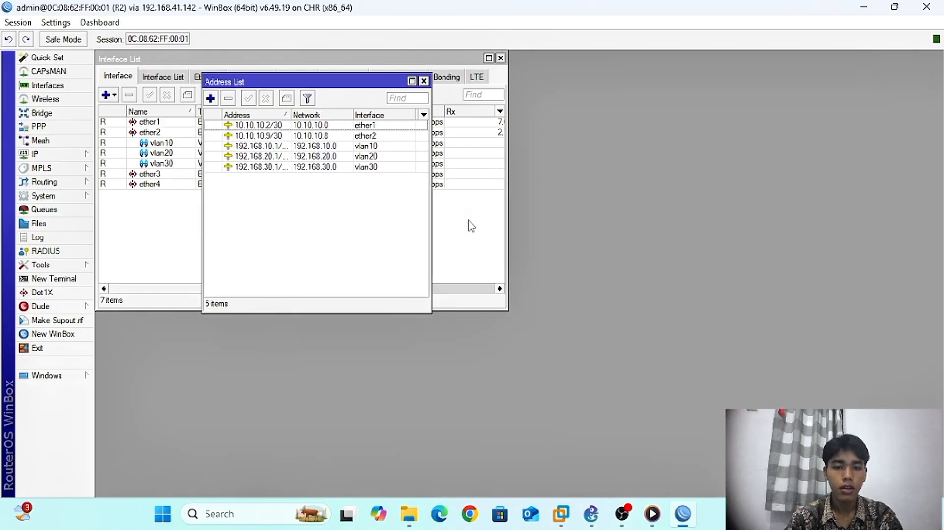
click(423, 80)
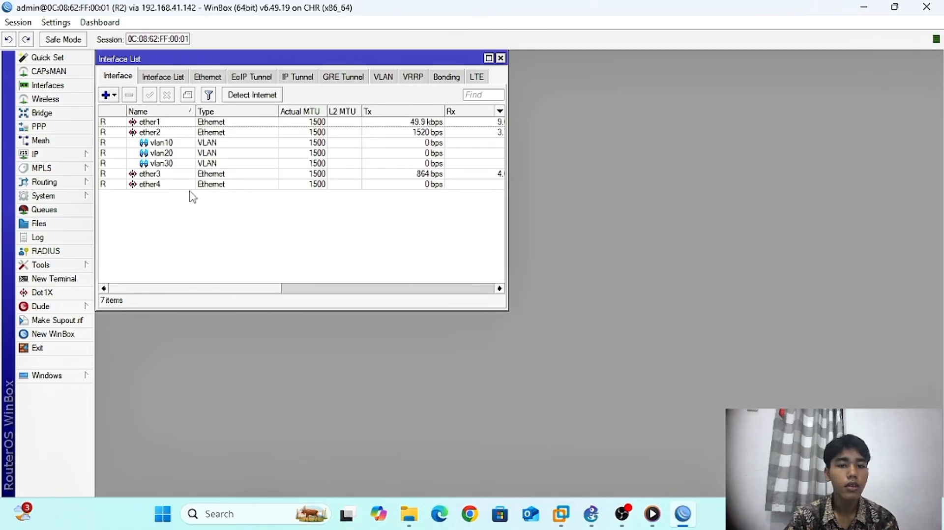
Check the GNS3 topology, then open a new WinBox window and connect to RoMON through neighbor R1 at 192.168.41.142
click(864, 8)
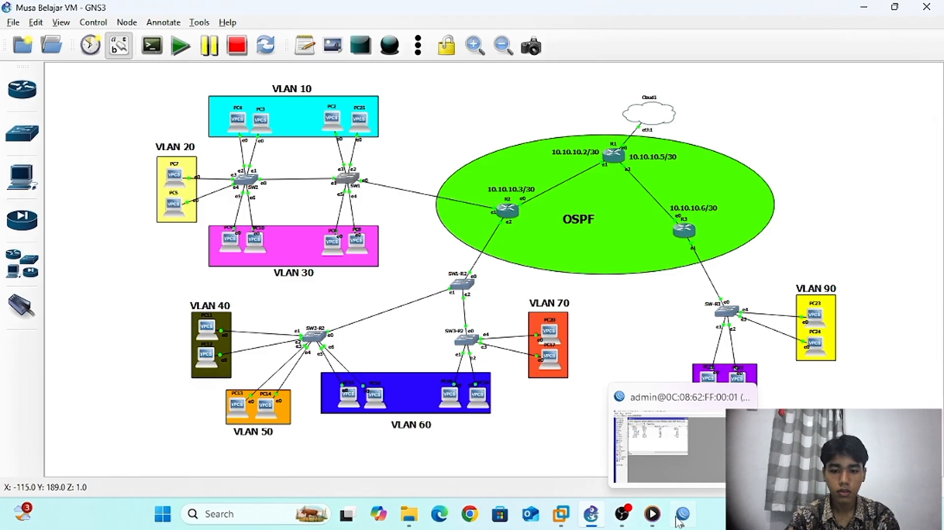
click(682, 515)
click(49, 334)
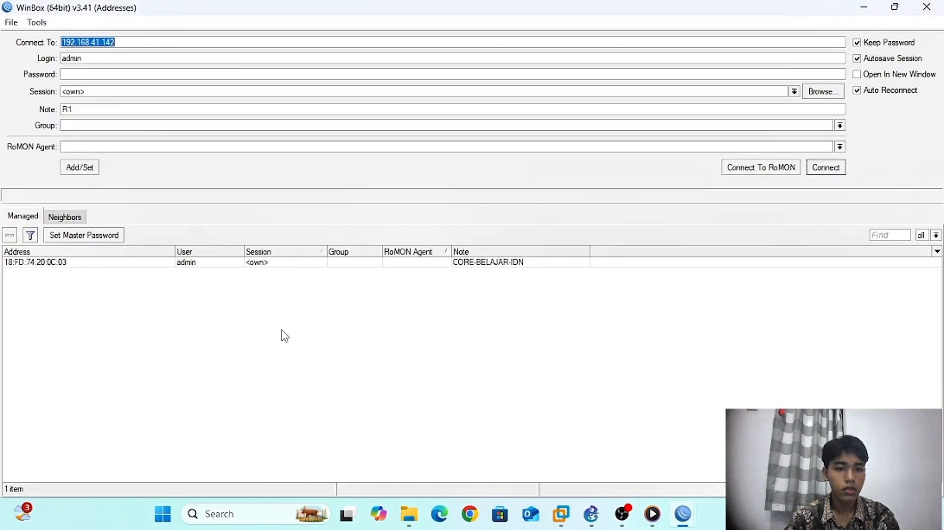
click(72, 221)
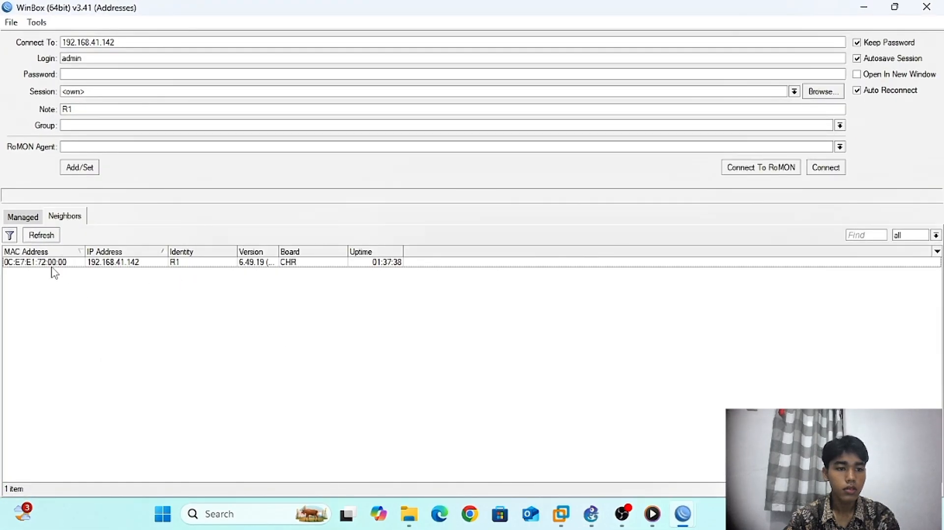
click(113, 264)
click(727, 170)
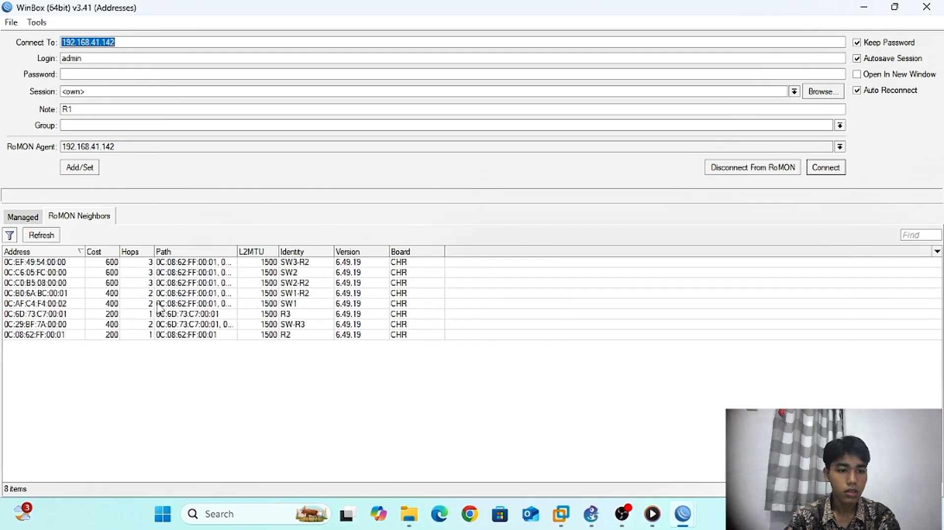
Open a session to SW1 from the RoMON neighbors, maximize its window and dismiss the password change request
double_click(54, 304)
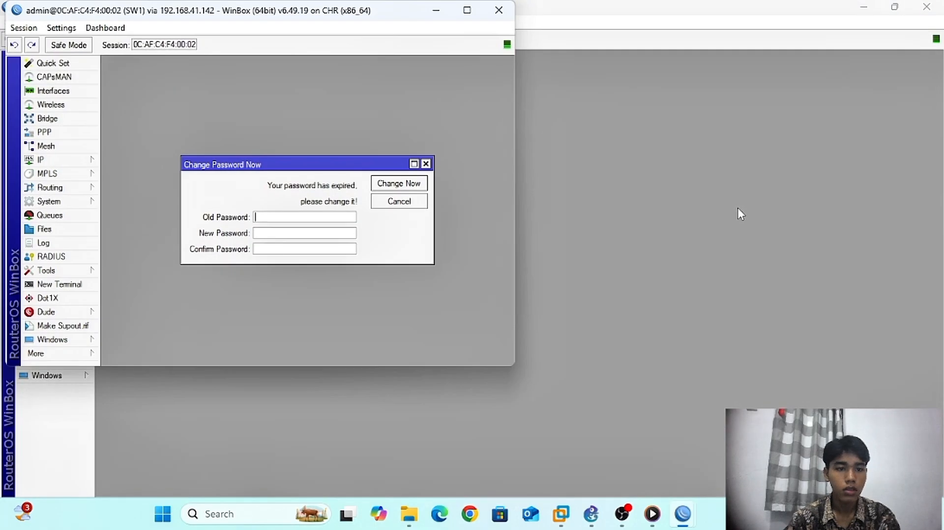
click(468, 10)
click(420, 157)
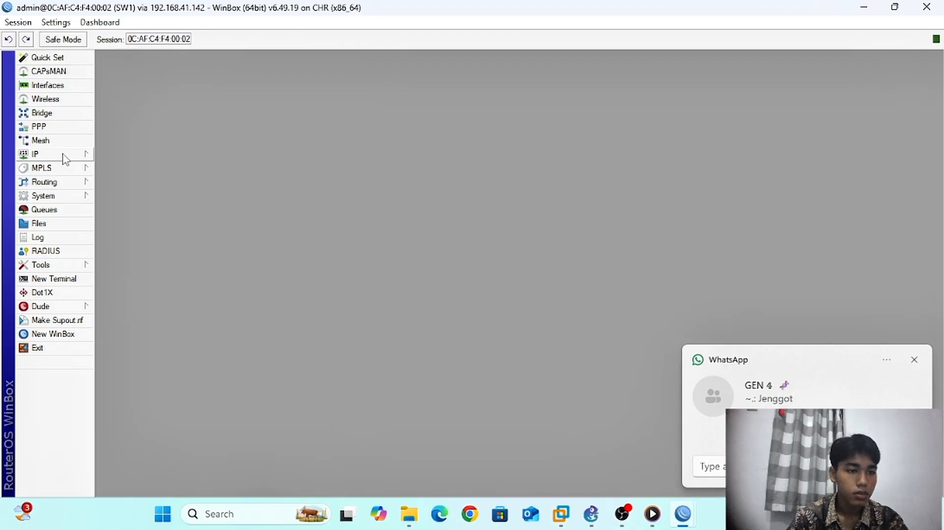
click(36, 158)
click(155, 119)
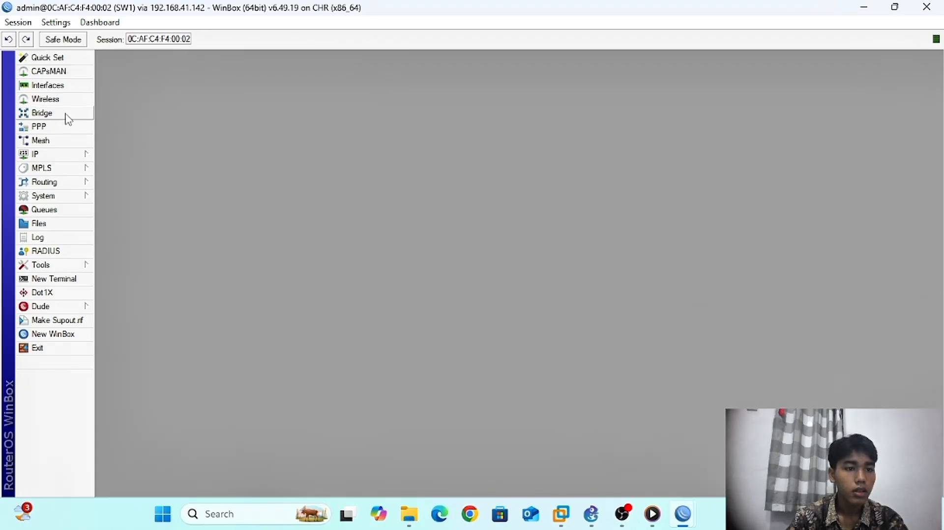
Create a new bridge named bridge-vlan on SW1, apply it and close its settings
click(42, 113)
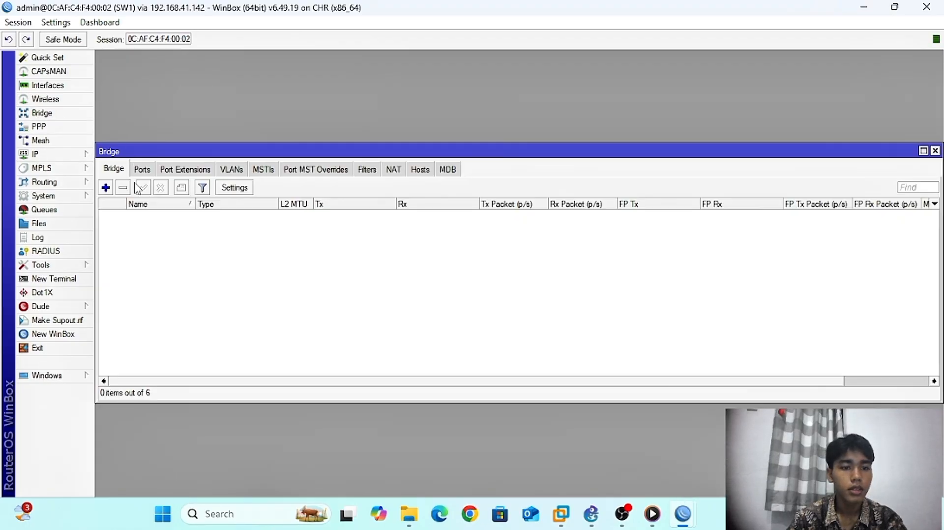
click(106, 188)
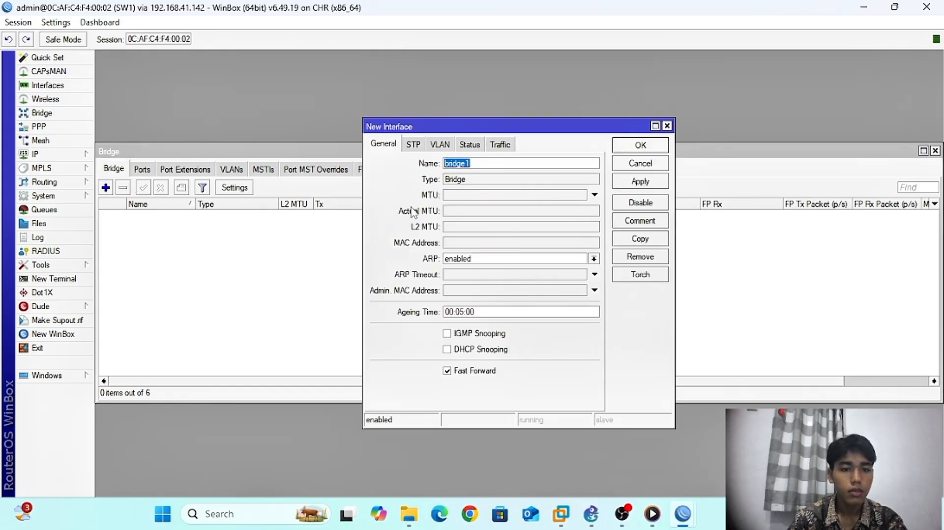
click(480, 164)
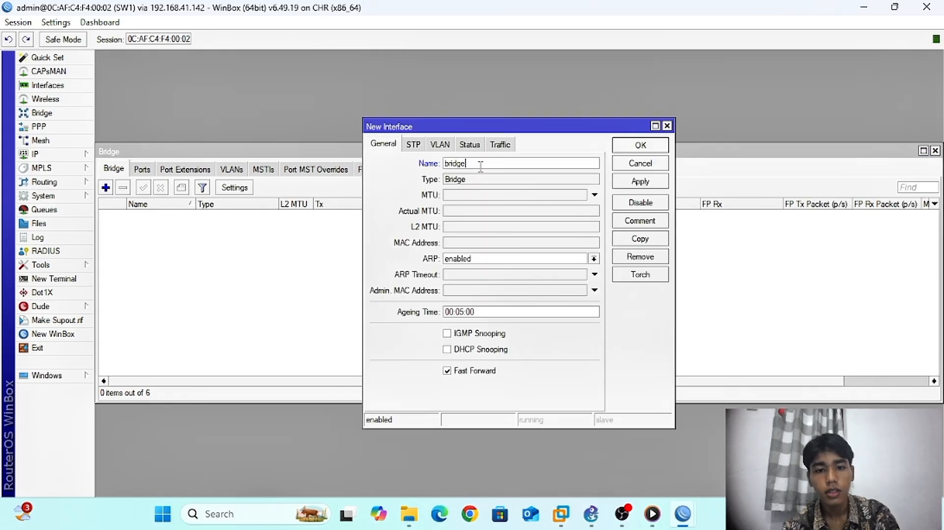
text(-vl)
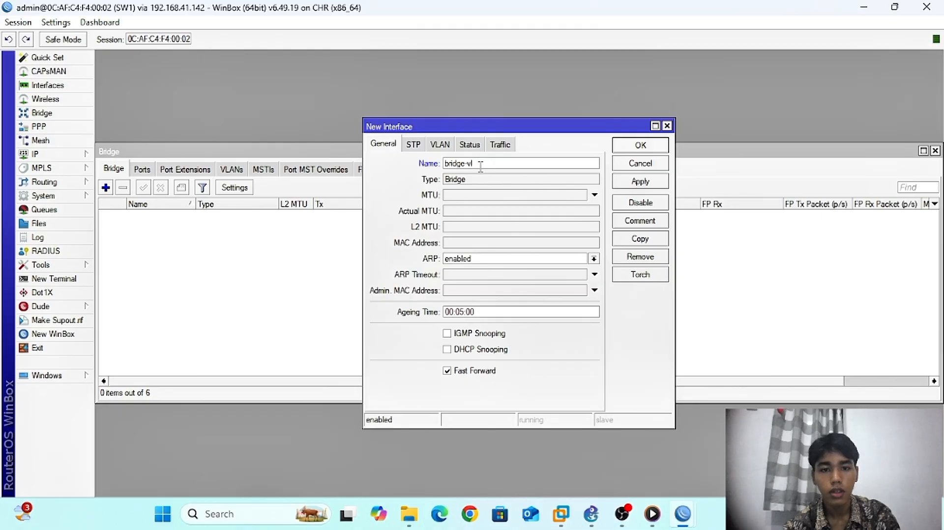
text(an)
click(650, 182)
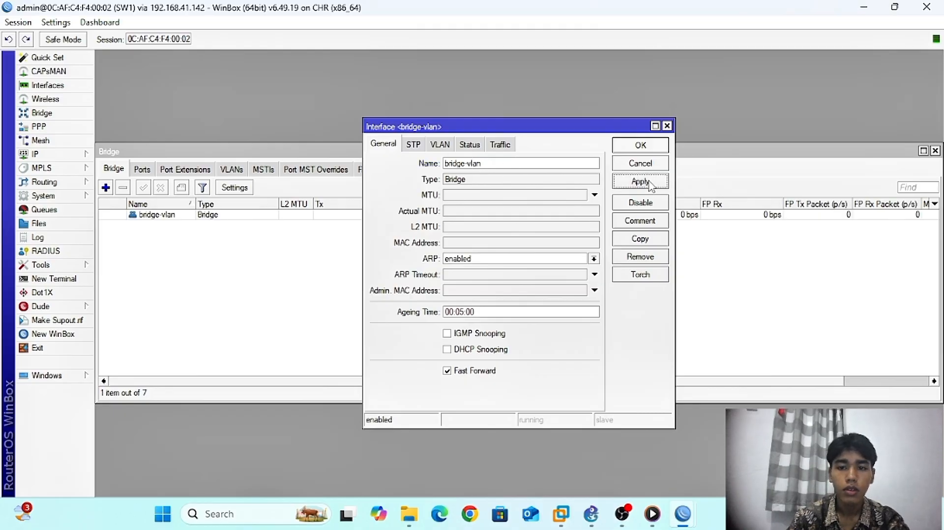
click(641, 145)
Add ether1 as a port of bridge-vlan, leaving the default VLAN settings, and save it
click(142, 169)
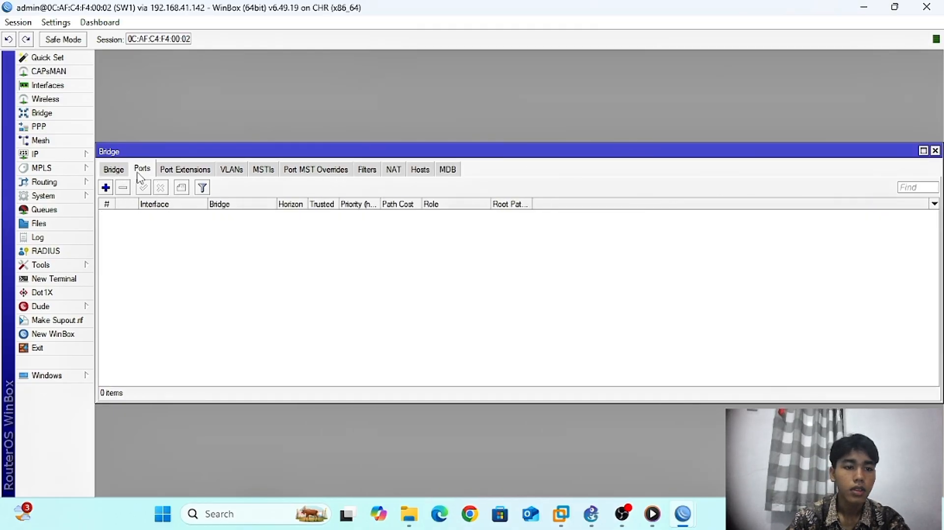
click(105, 187)
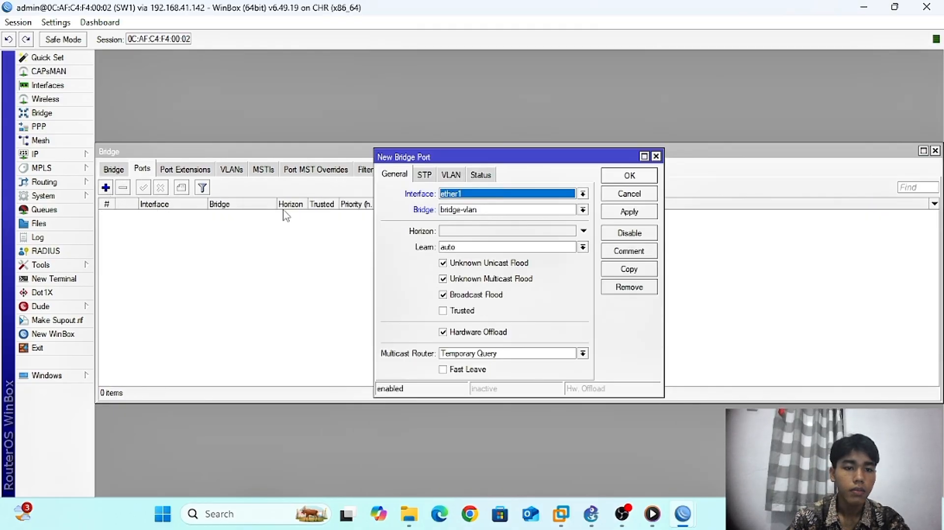
click(461, 196)
click(462, 197)
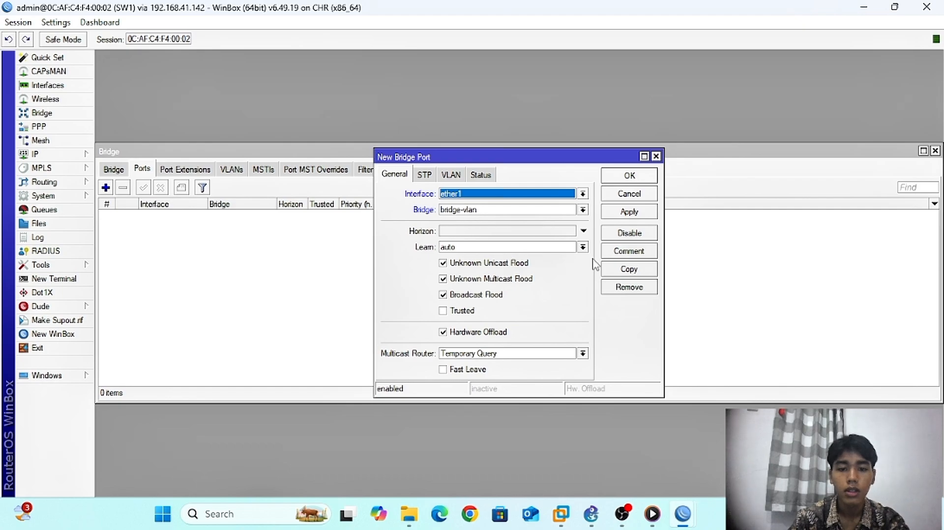
click(463, 178)
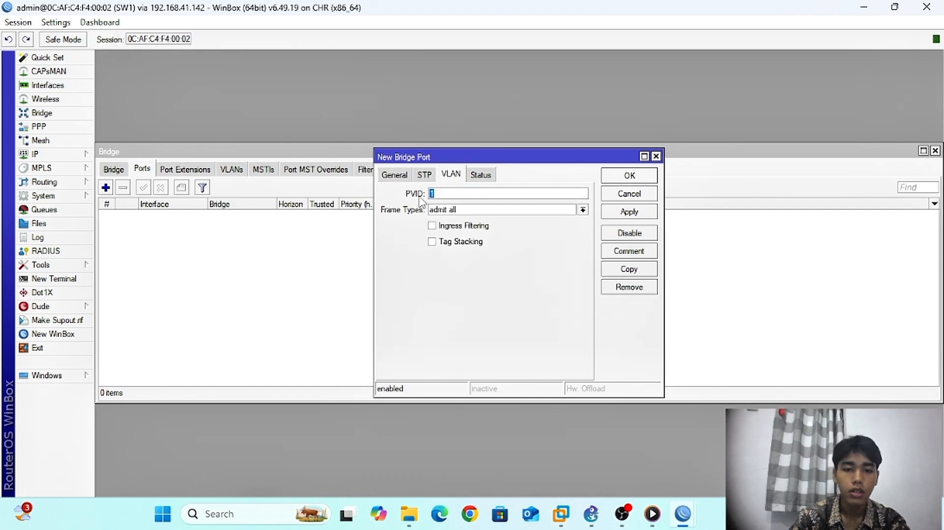
click(394, 175)
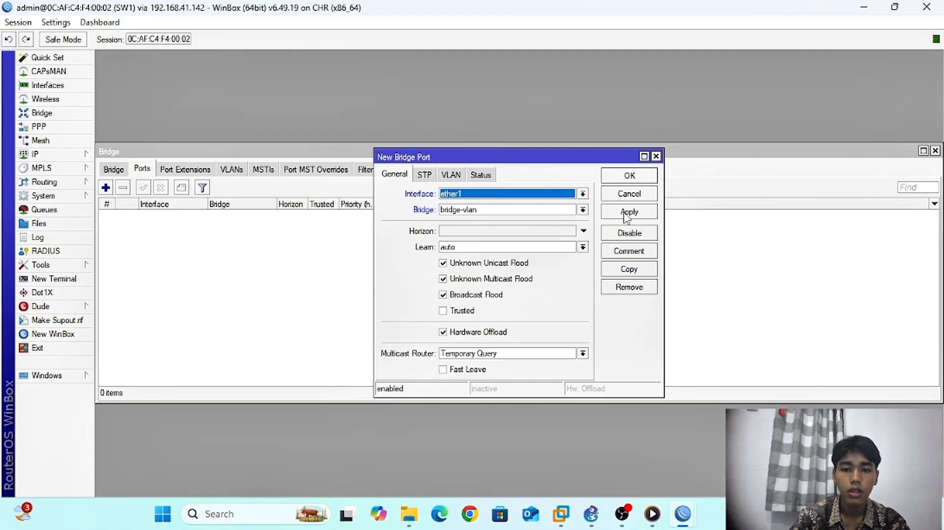
click(628, 213)
click(630, 176)
Add ether2 as a port of bridge-vlan, apply it and close the port dialog
click(106, 188)
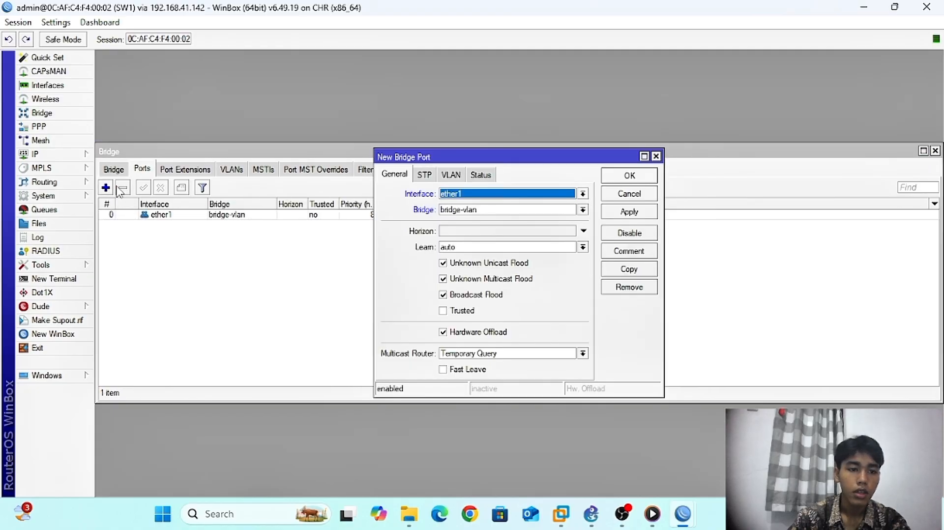
click(477, 194)
click(463, 232)
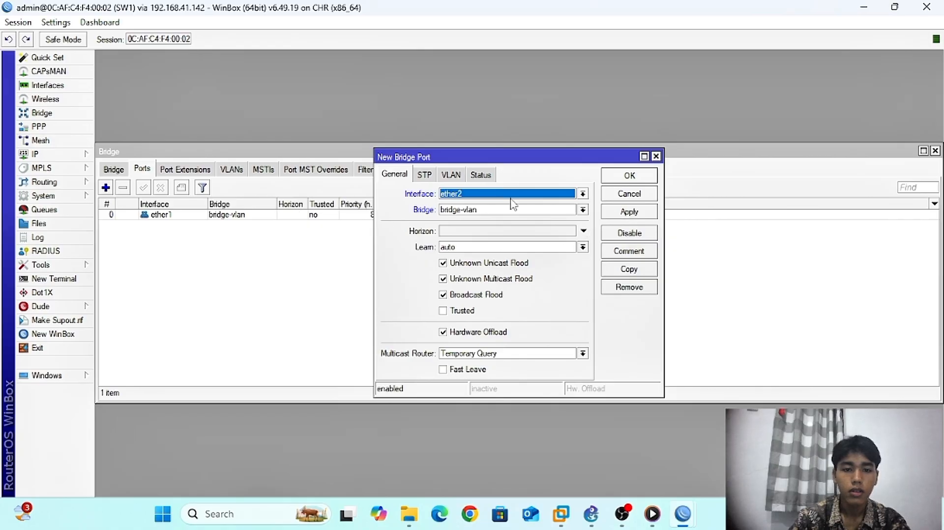
click(632, 217)
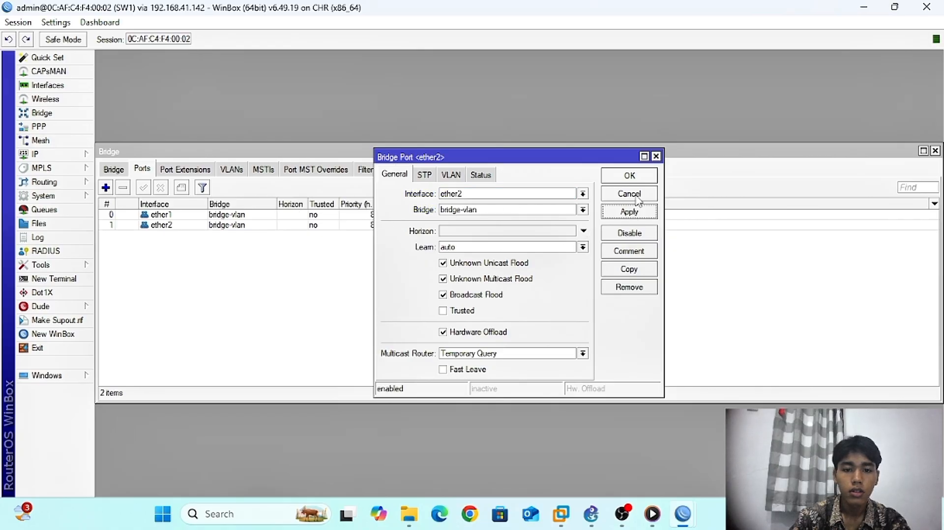
click(630, 194)
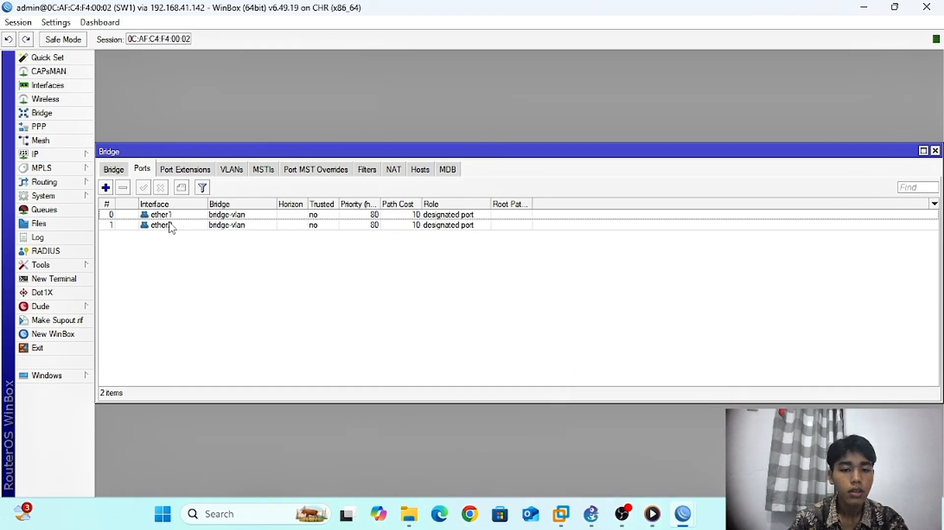
Add ether3 as a port of bridge-vlan, then change its PVID and apply the change
click(106, 188)
click(498, 194)
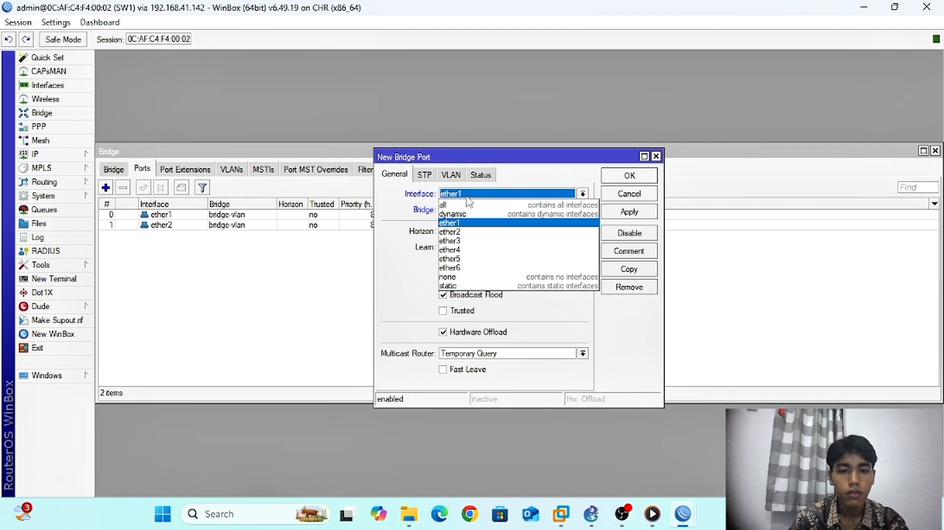
click(456, 241)
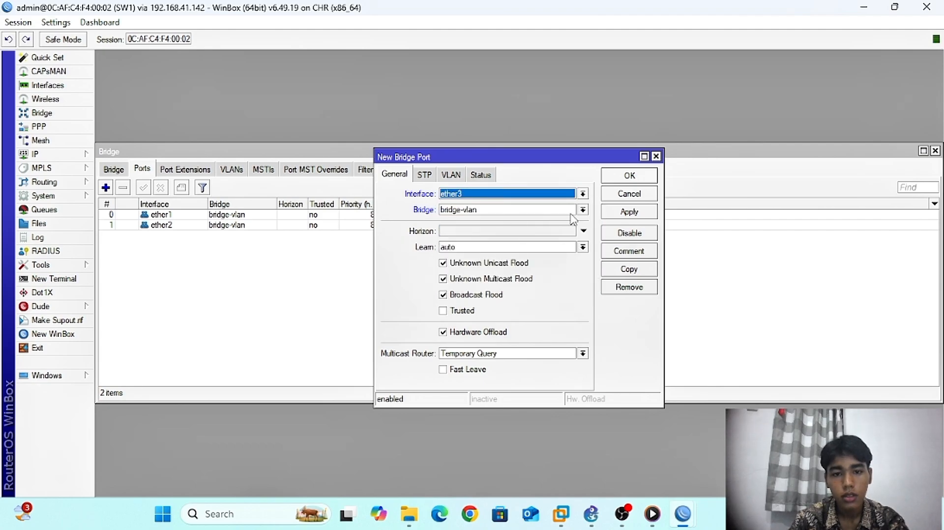
click(629, 215)
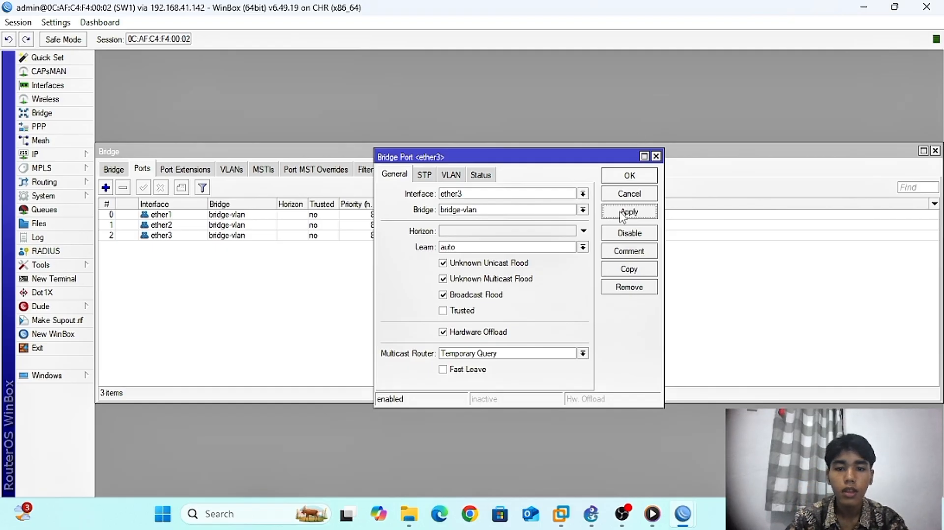
click(451, 176)
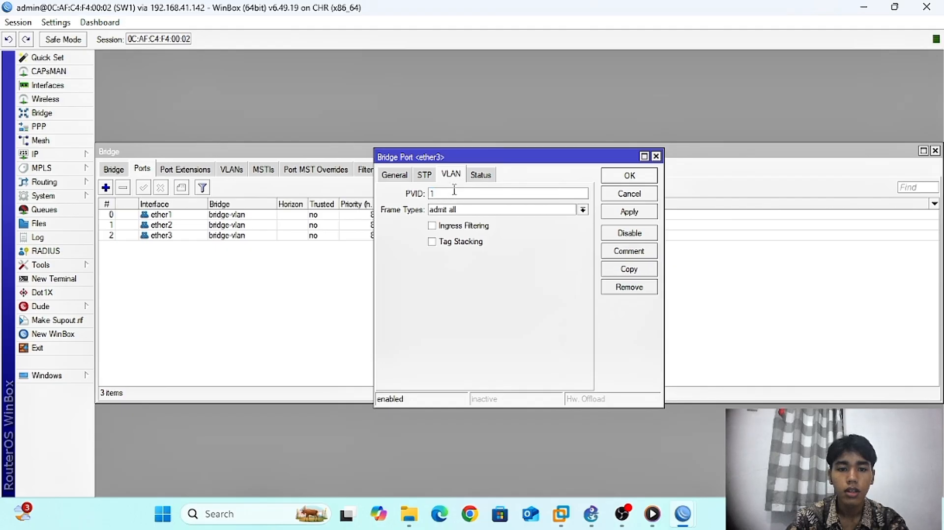
key(BackSpace)
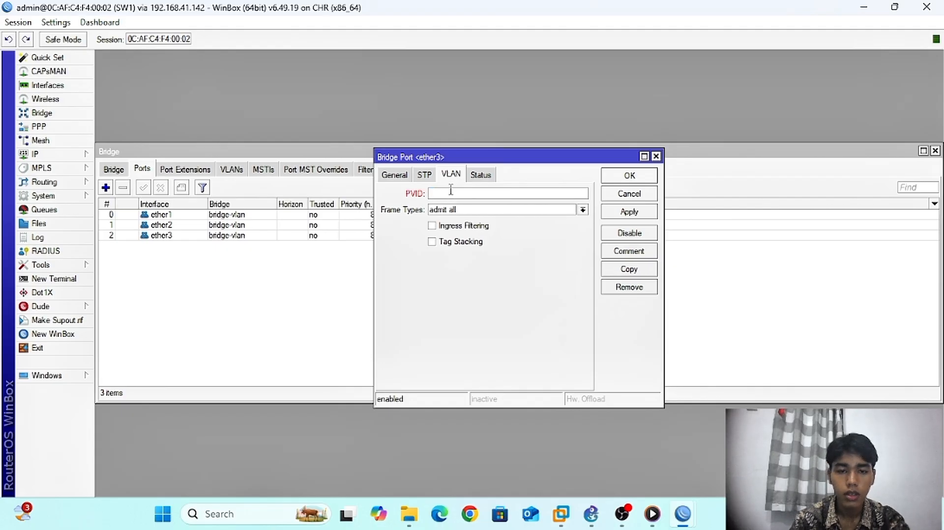
click(635, 216)
Copy the ether3 bridge port to a new entry for ether4, go through its VLAN settings and apply it
click(653, 269)
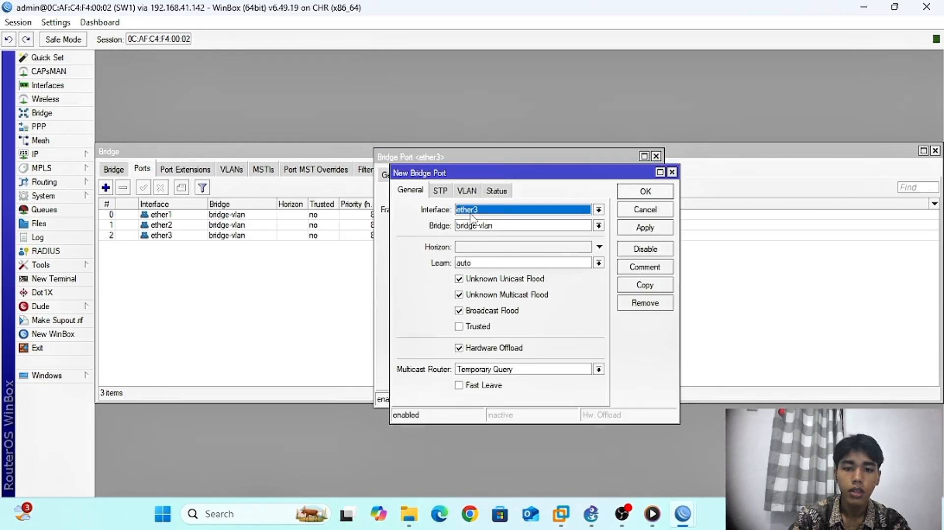
click(470, 212)
click(477, 263)
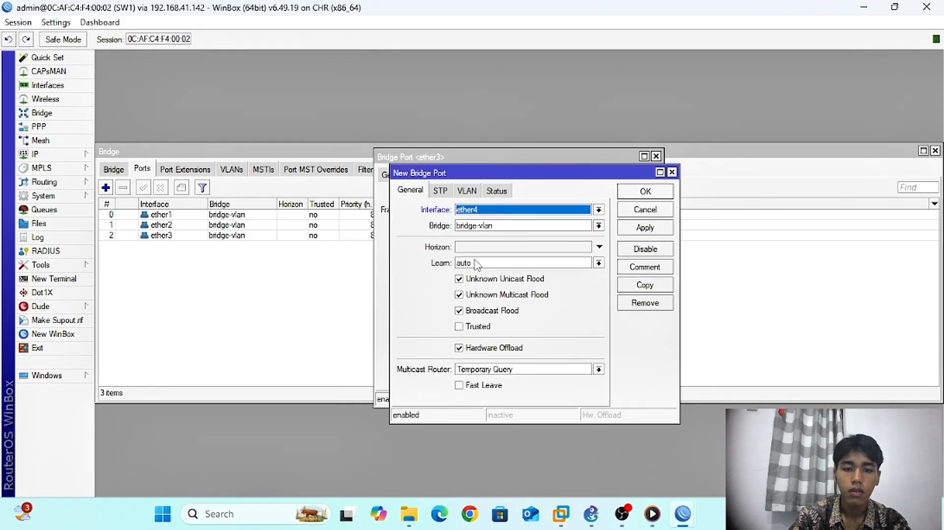
click(468, 191)
click(399, 189)
click(639, 228)
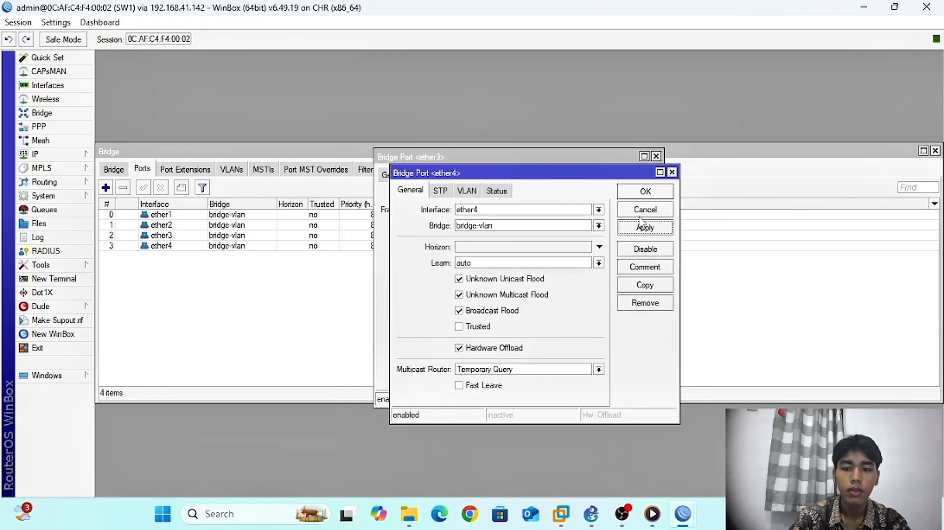
Copy the ether4 bridge port to a new entry for ether5 with PVID 30 and apply it
click(655, 283)
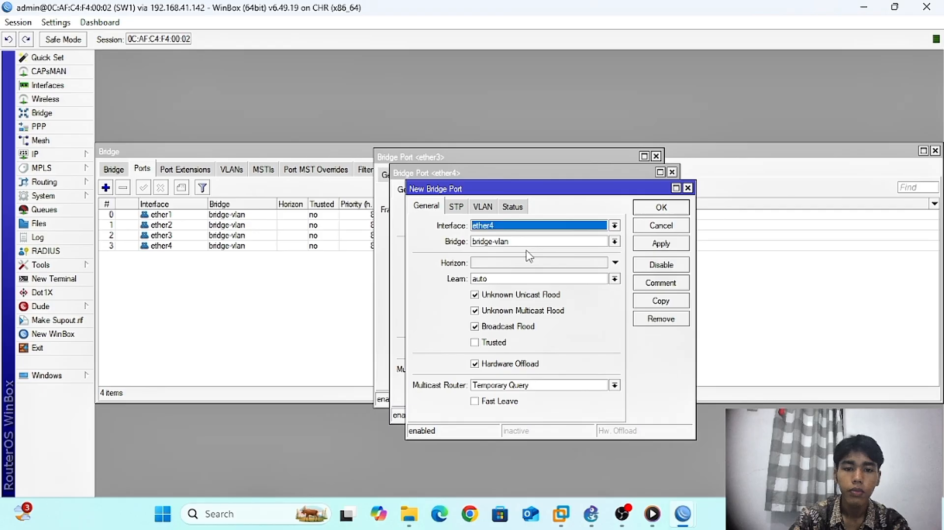
click(484, 227)
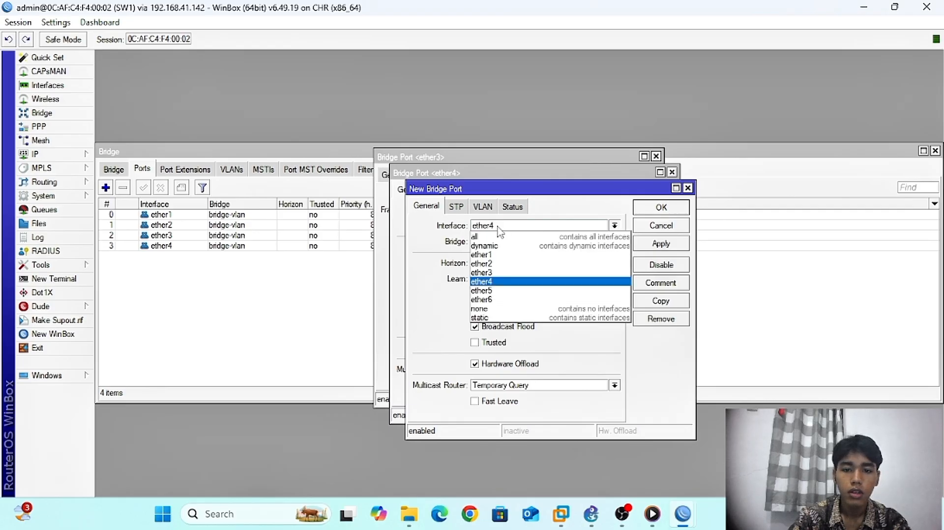
click(494, 291)
click(484, 208)
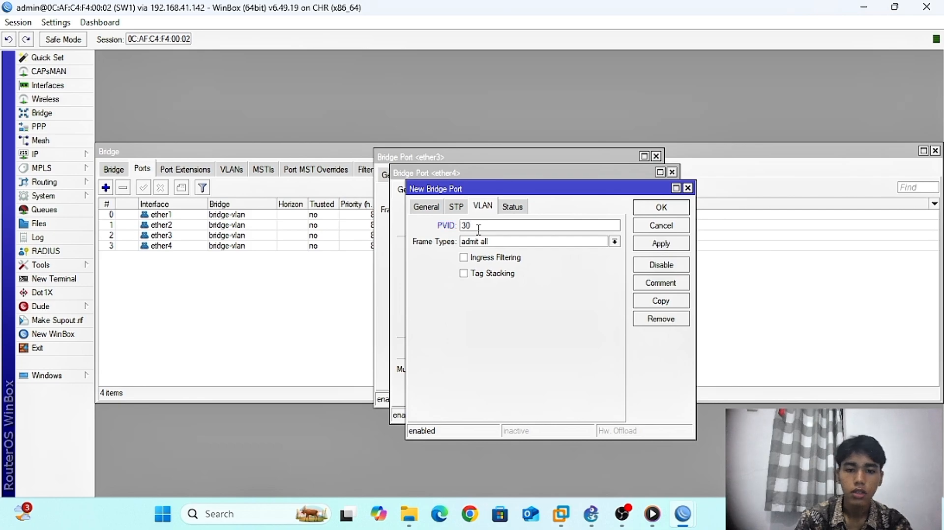
click(660, 246)
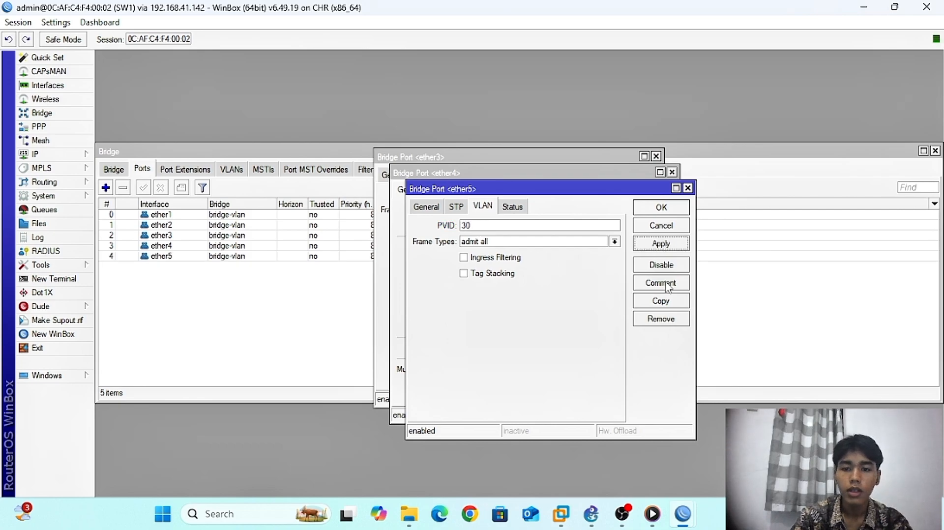
Copy the ether5 bridge port to a new entry for ether6, apply it and close all bridge port dialogs
click(663, 300)
click(503, 242)
click(505, 316)
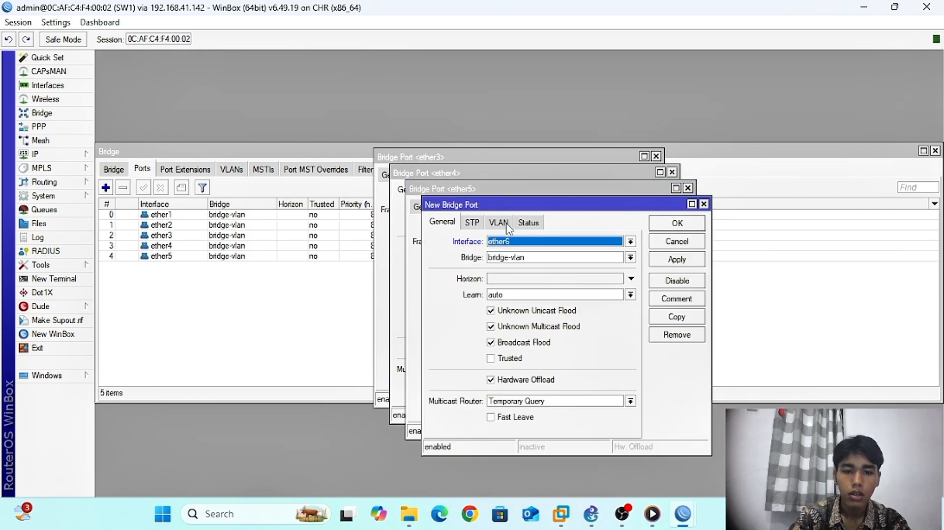
click(506, 226)
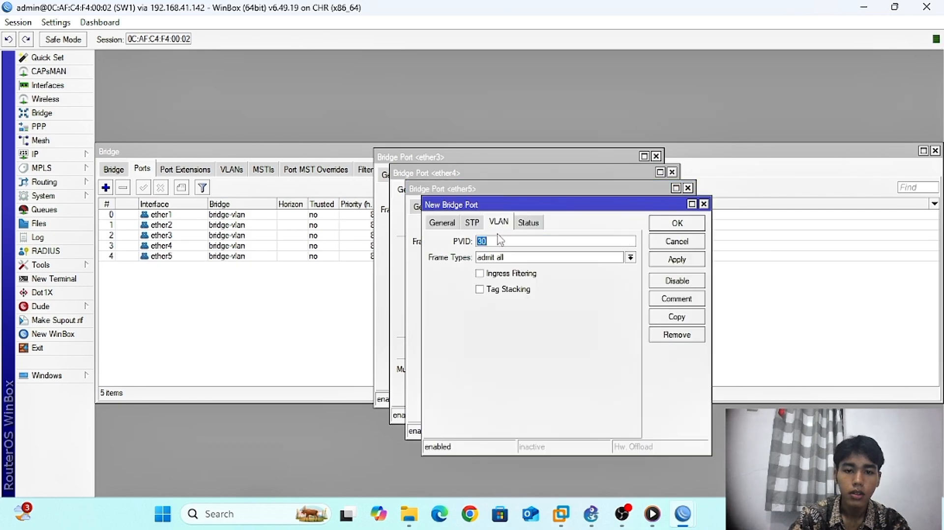
click(670, 265)
click(675, 241)
click(673, 224)
click(659, 207)
click(644, 191)
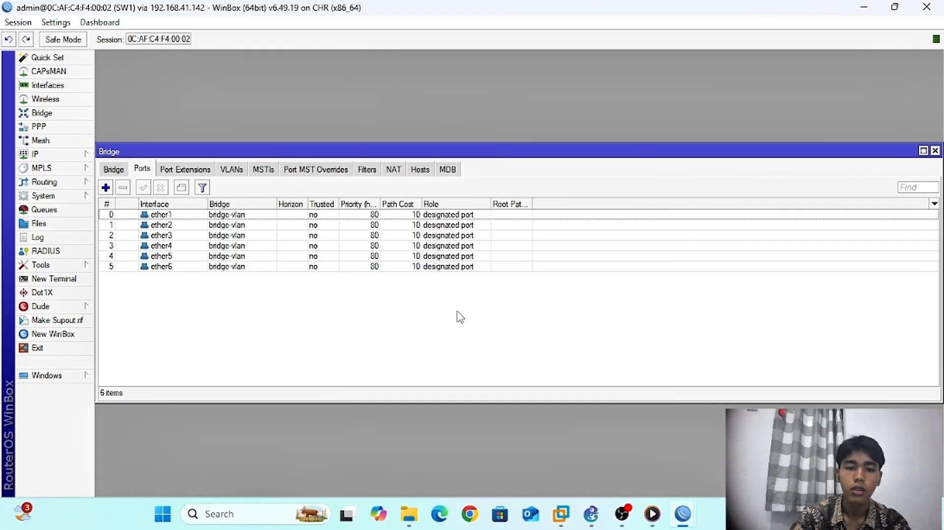
Start a new bridge VLAN entry on bridge-vlan with VLAN ID 10 and ether1 and ether2 as tagged ports
click(168, 254)
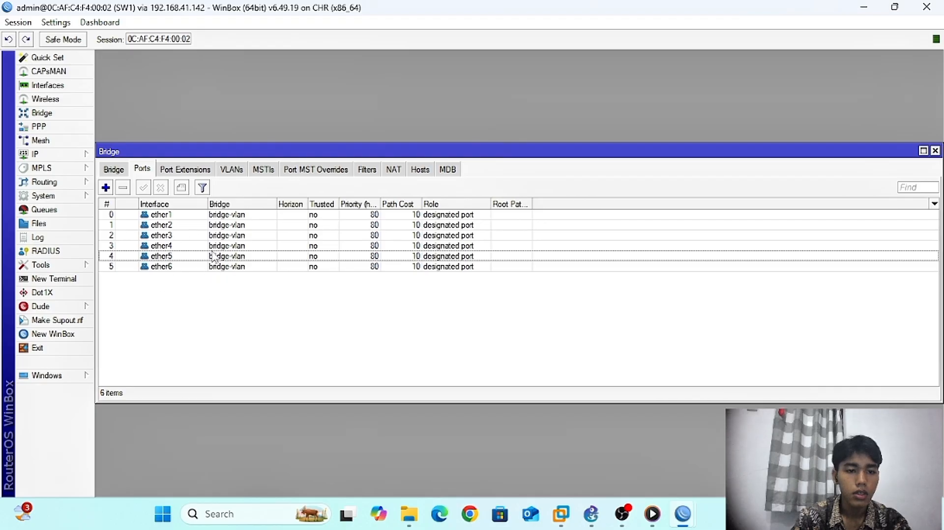
click(234, 172)
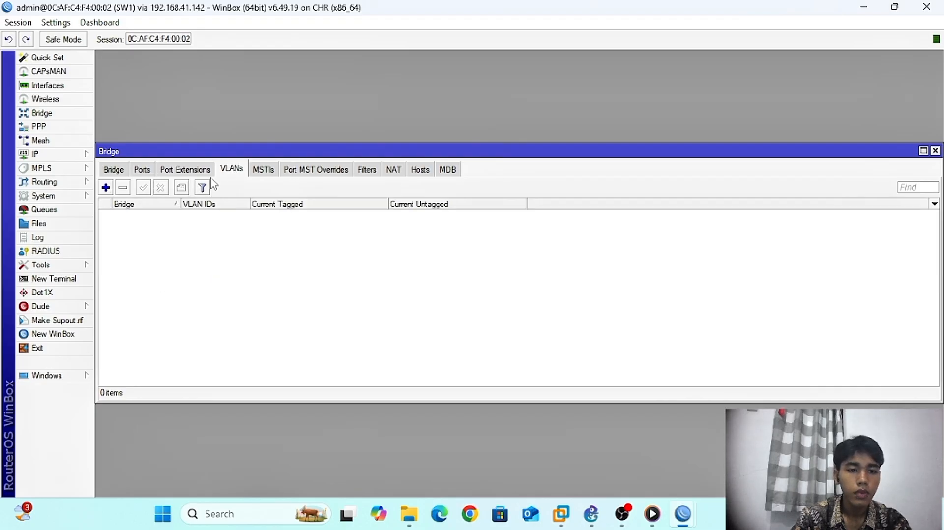
click(106, 187)
click(500, 233)
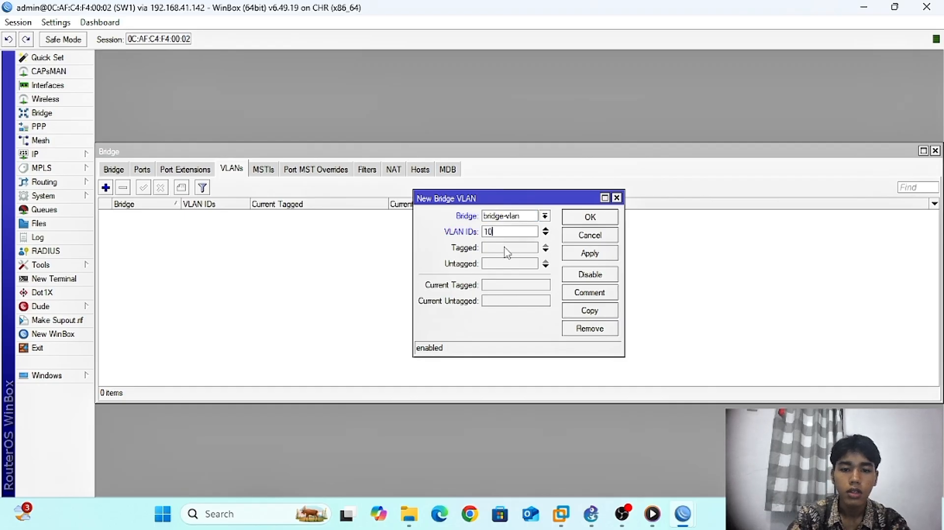
click(506, 249)
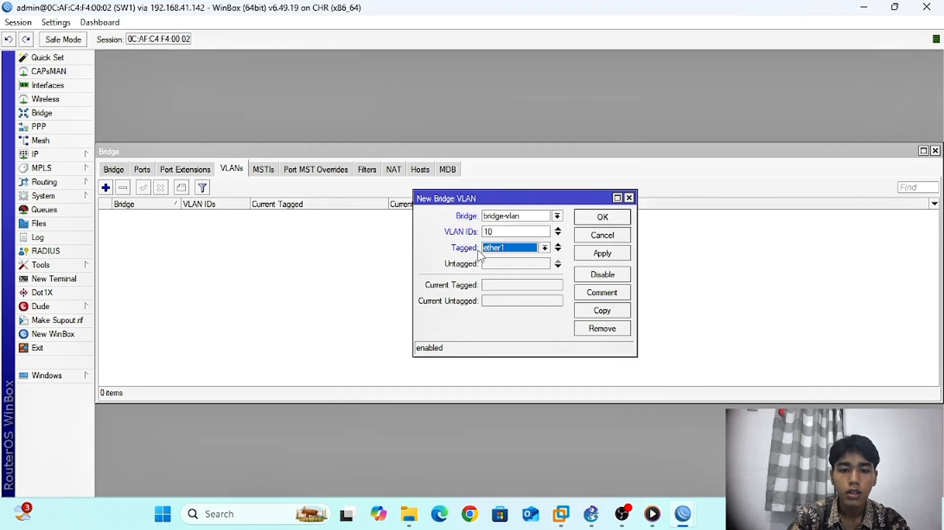
click(559, 250)
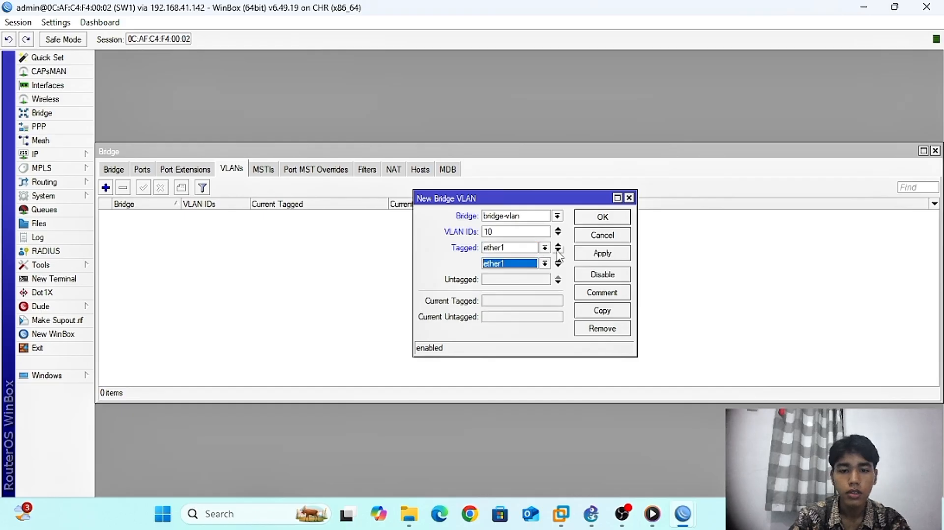
click(507, 265)
click(504, 293)
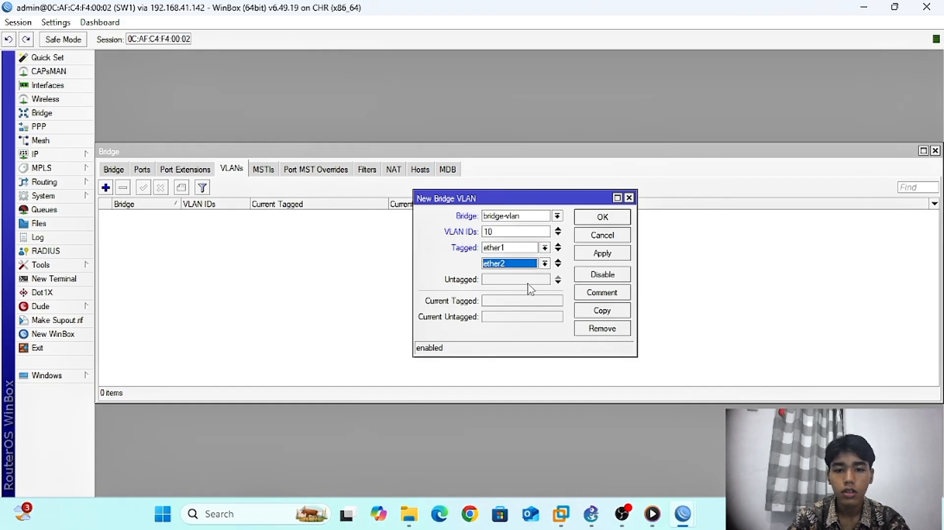
Set ether3 and ether4 as the untagged ports of VLAN 10, then apply and close the entry
click(507, 290)
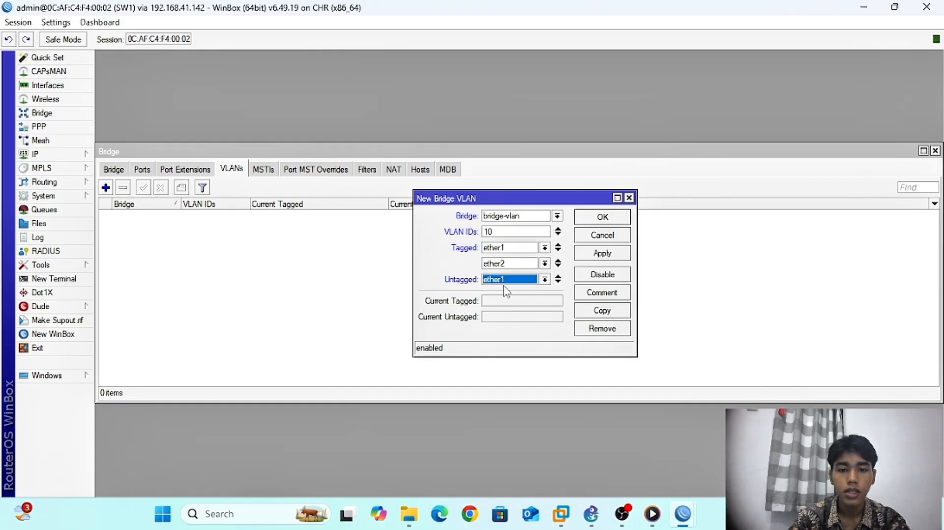
click(545, 279)
click(505, 318)
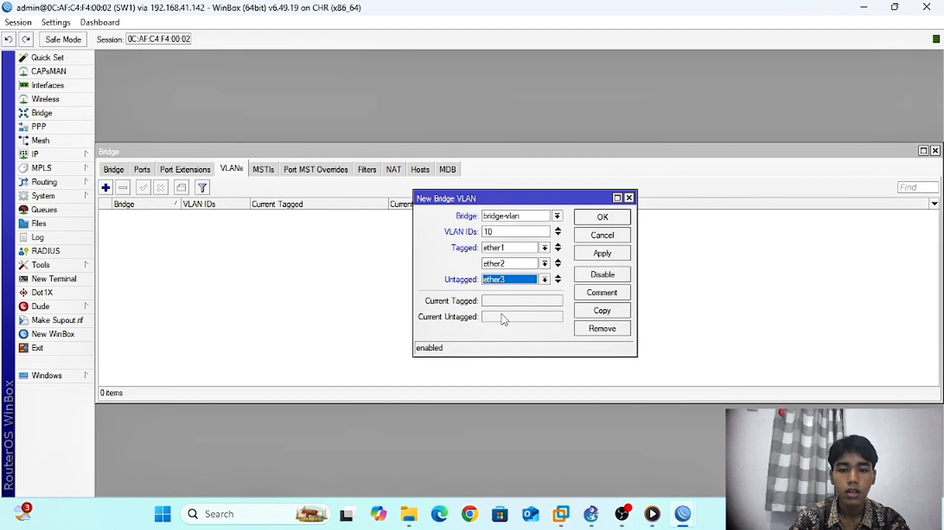
click(558, 282)
click(545, 295)
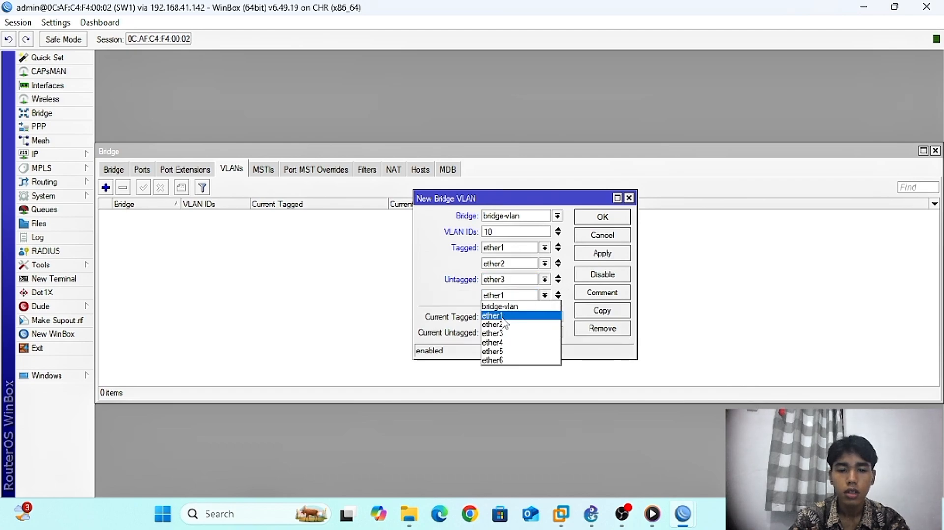
click(502, 343)
click(615, 256)
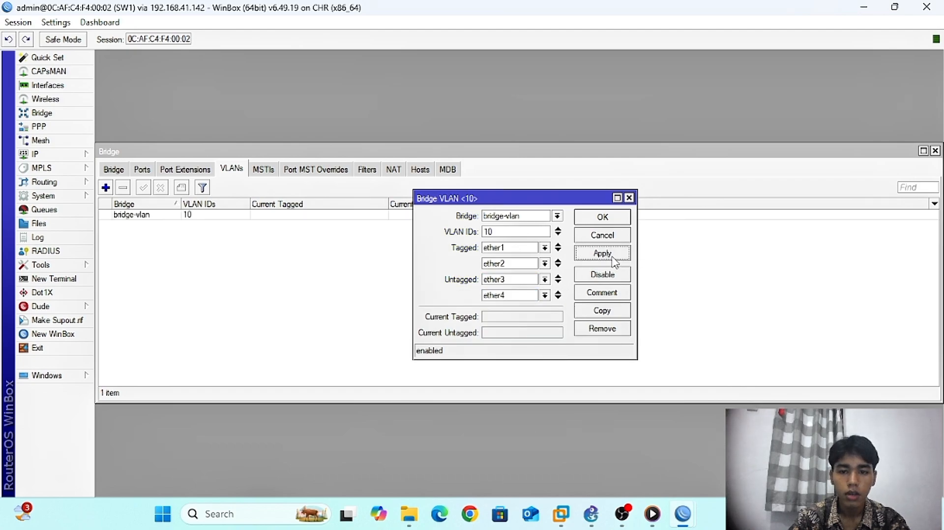
click(603, 219)
Add a bridge VLAN entry with VLAN ID 20 on bridge-vlan, tagged on ether1 and ether2, and save it
click(105, 188)
click(503, 233)
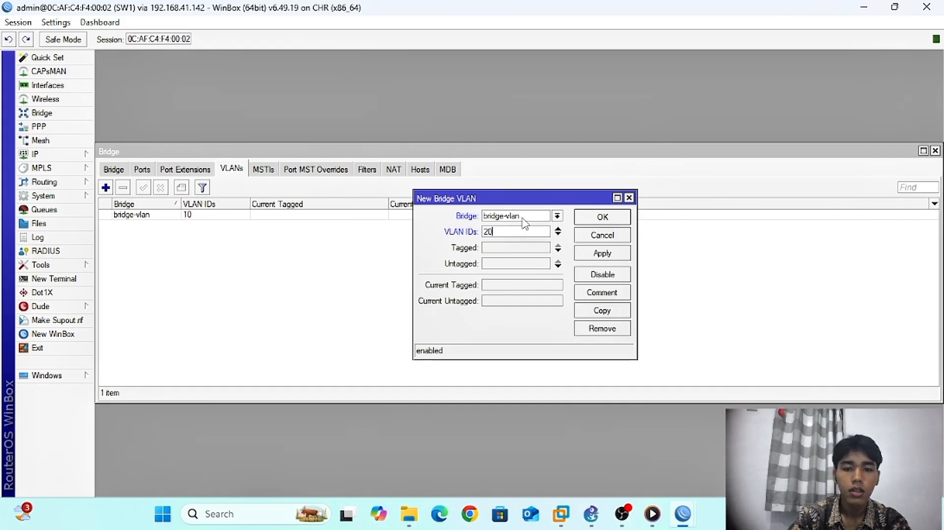
click(494, 253)
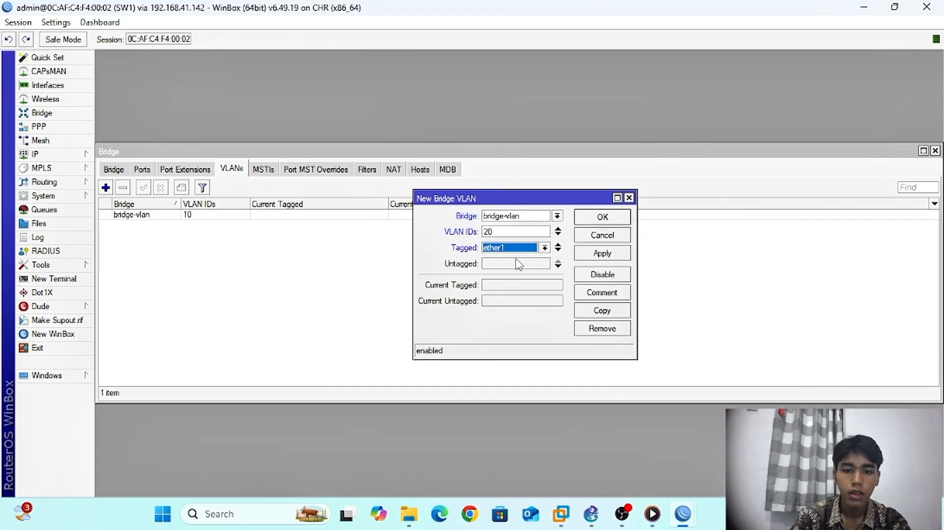
click(559, 251)
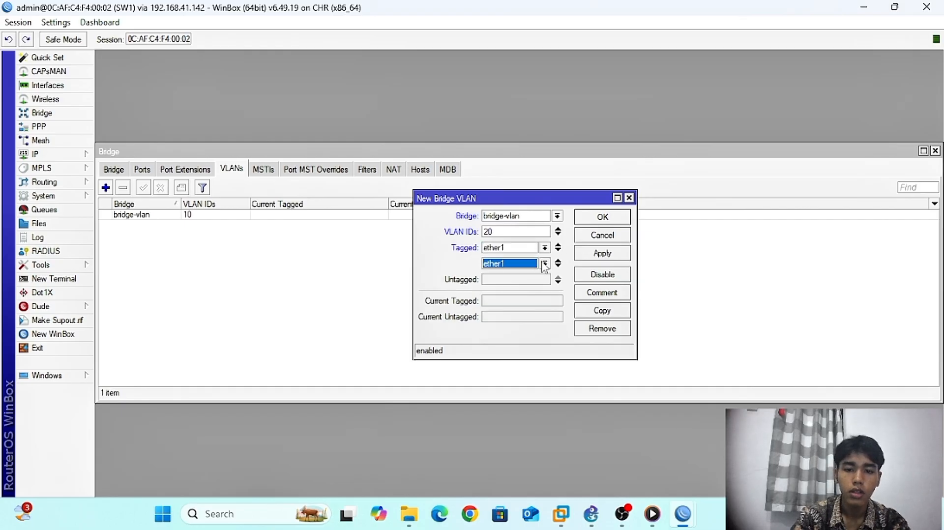
click(545, 263)
click(501, 294)
click(603, 253)
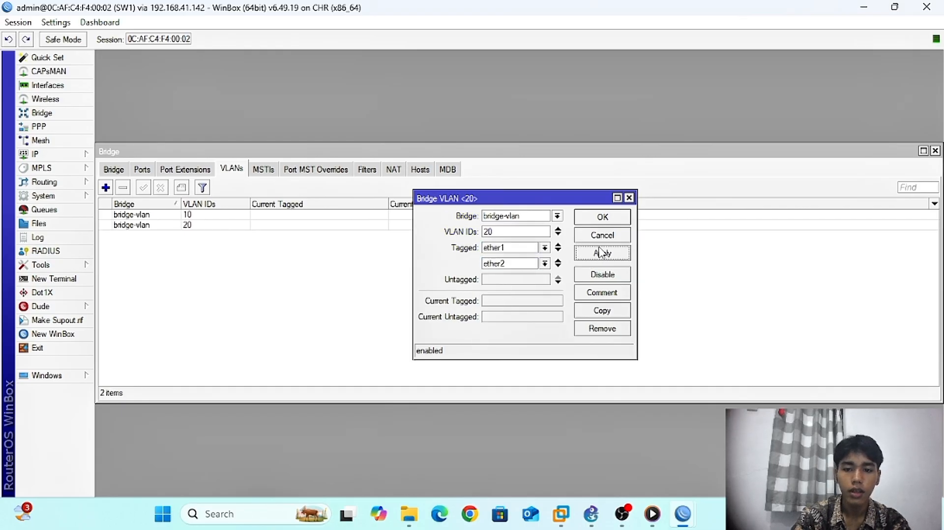
click(605, 220)
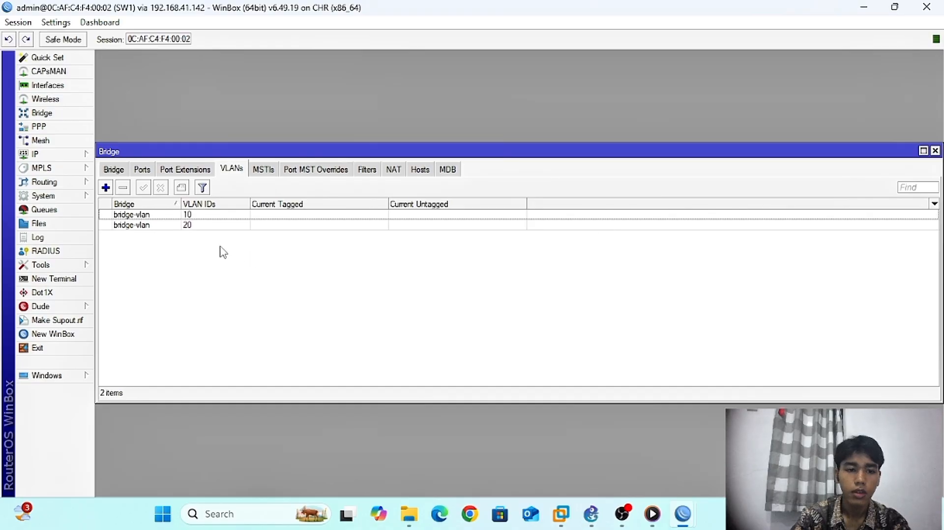
Start a new bridge VLAN entry on bridge-vlan with VLAN ID 30 and ether1 and ether2 as tagged ports
click(107, 188)
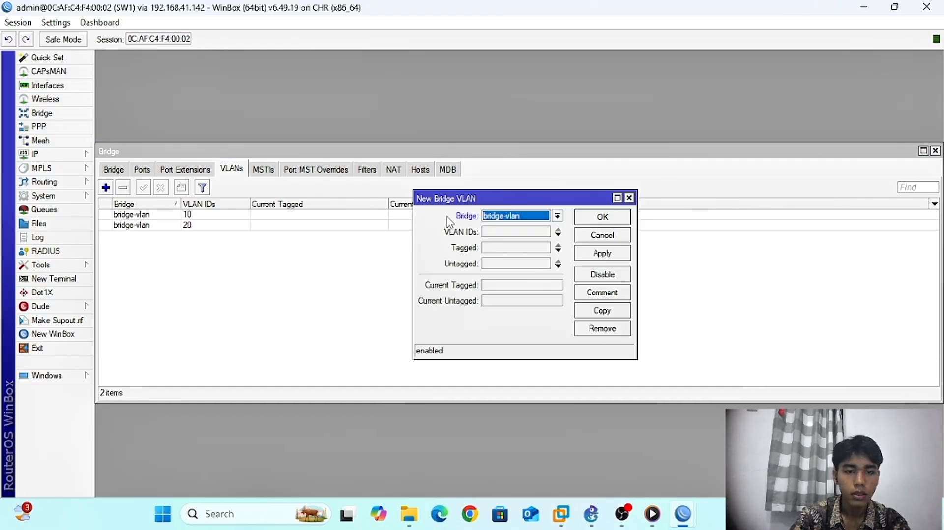
click(493, 233)
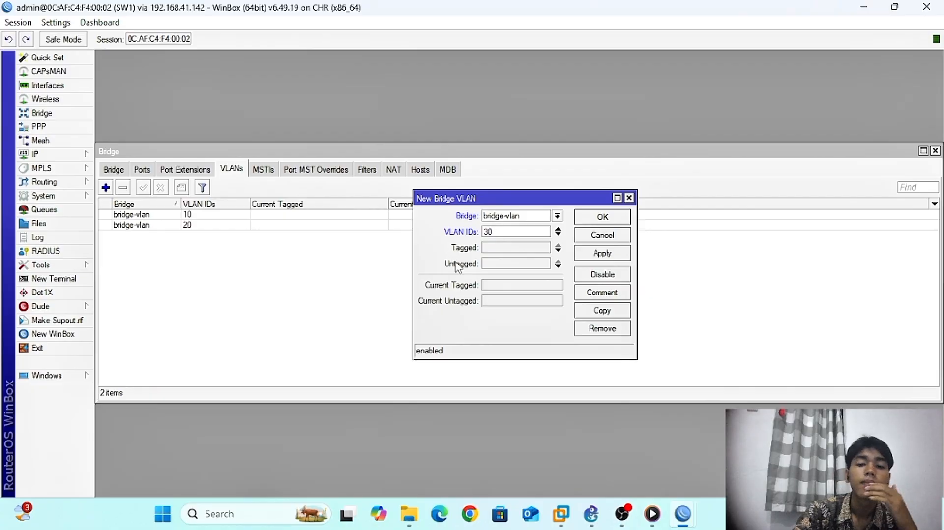
click(492, 249)
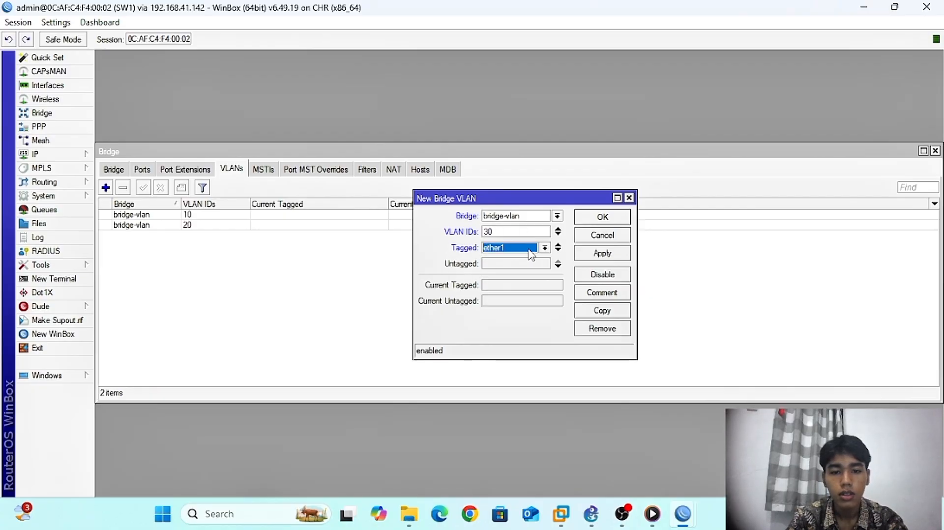
click(558, 251)
click(514, 265)
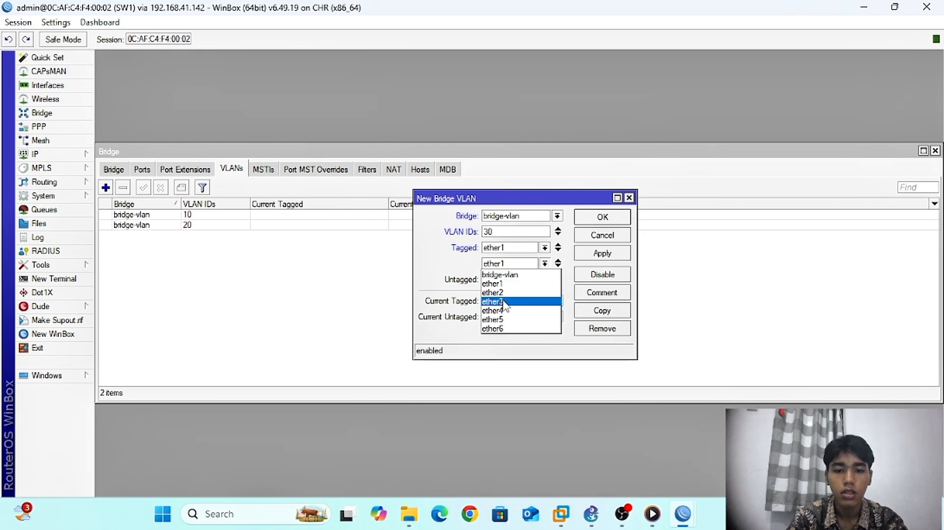
click(504, 302)
click(515, 266)
click(507, 292)
Set ether5 and ether6 as the untagged ports of VLAN 30, then apply and close the entry
click(496, 281)
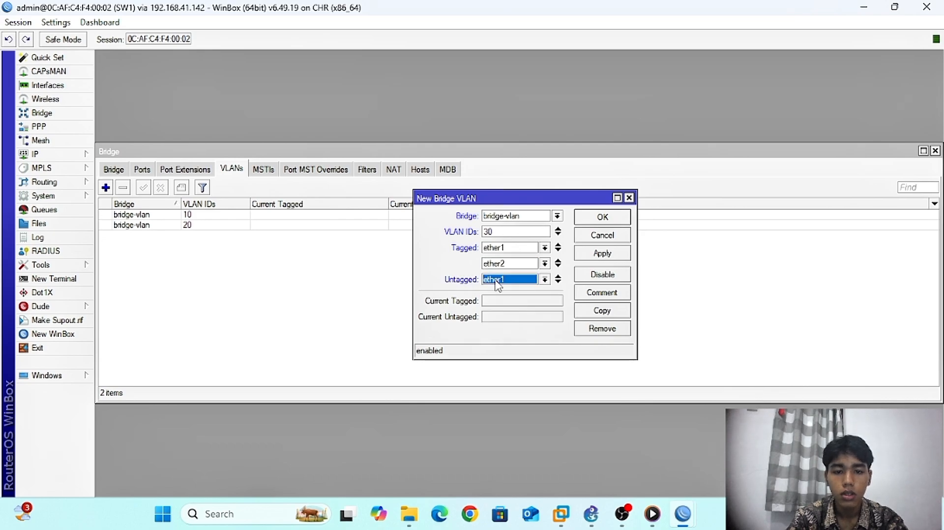
click(545, 280)
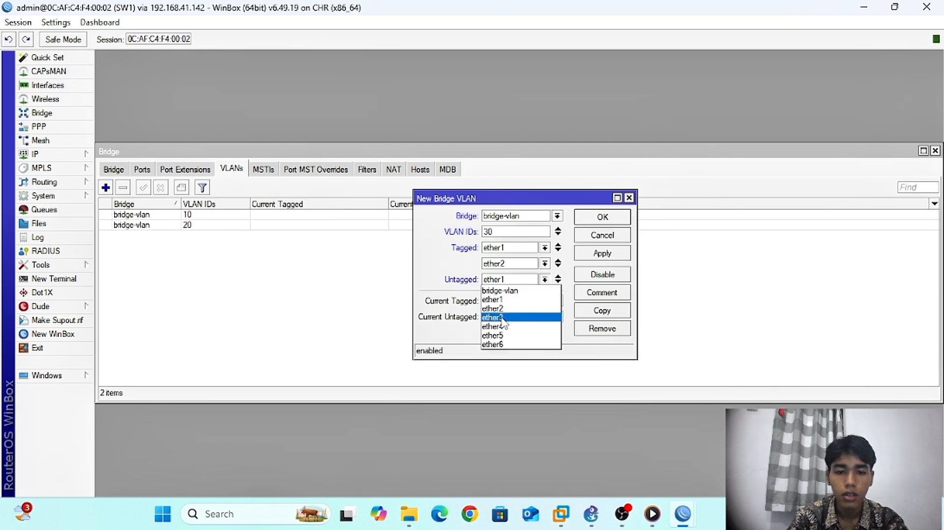
click(496, 336)
click(559, 280)
click(545, 295)
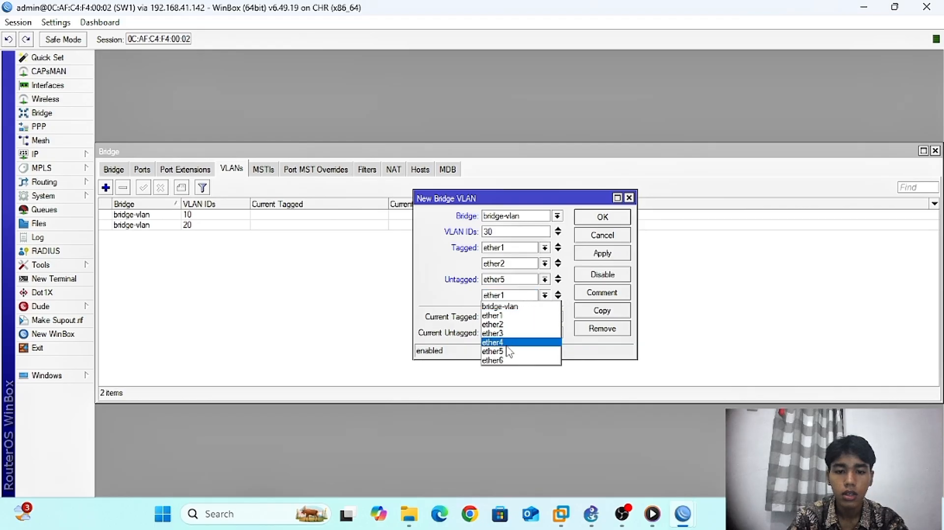
click(502, 361)
click(601, 254)
click(602, 217)
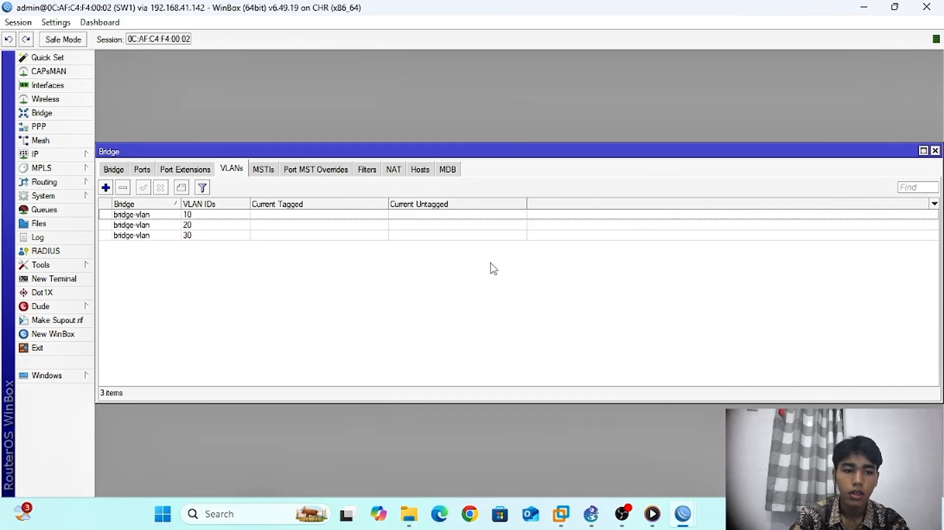
click(114, 170)
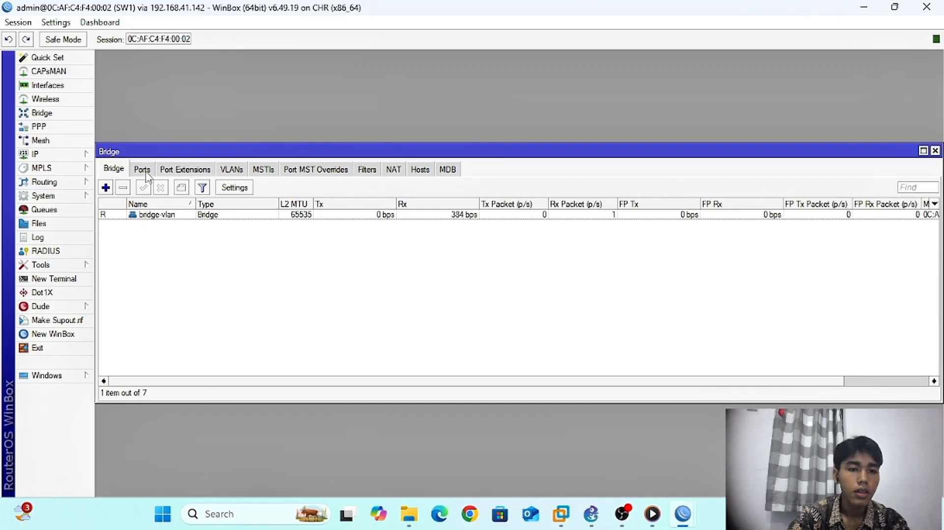
click(169, 170)
click(224, 172)
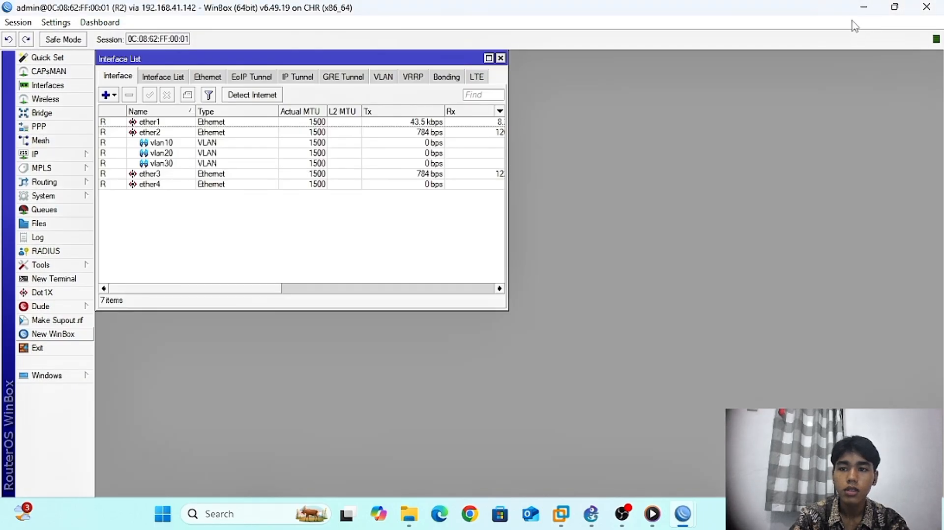
Minimize the R2 session and switch to the WinBox connection window
click(864, 8)
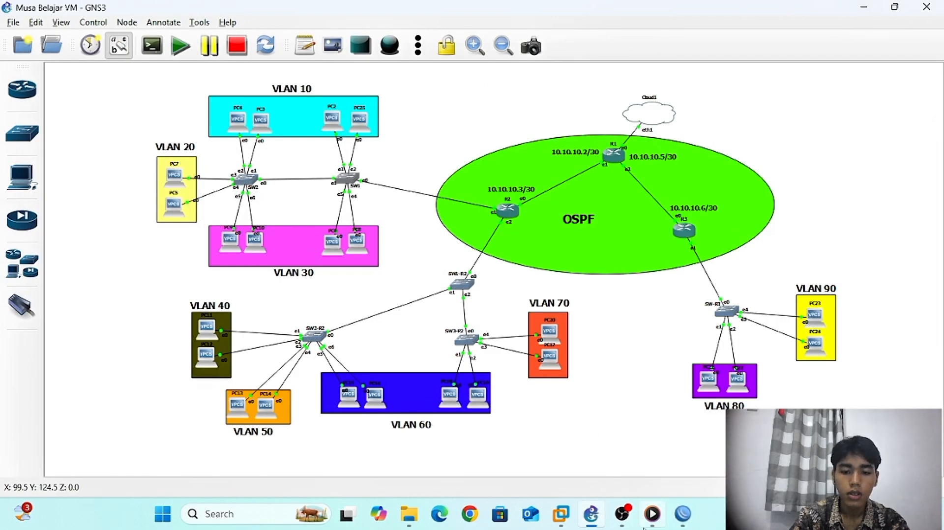
mouse_move(681, 525)
click(608, 445)
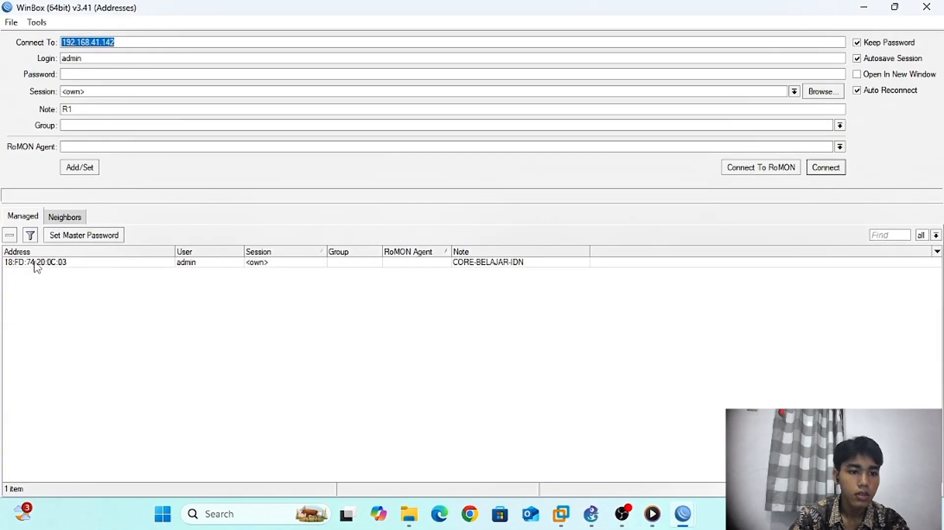
Connect to RoMON through neighbor R1 and open a session to SW2 from the RoMON neighbors
click(69, 261)
click(64, 217)
click(99, 262)
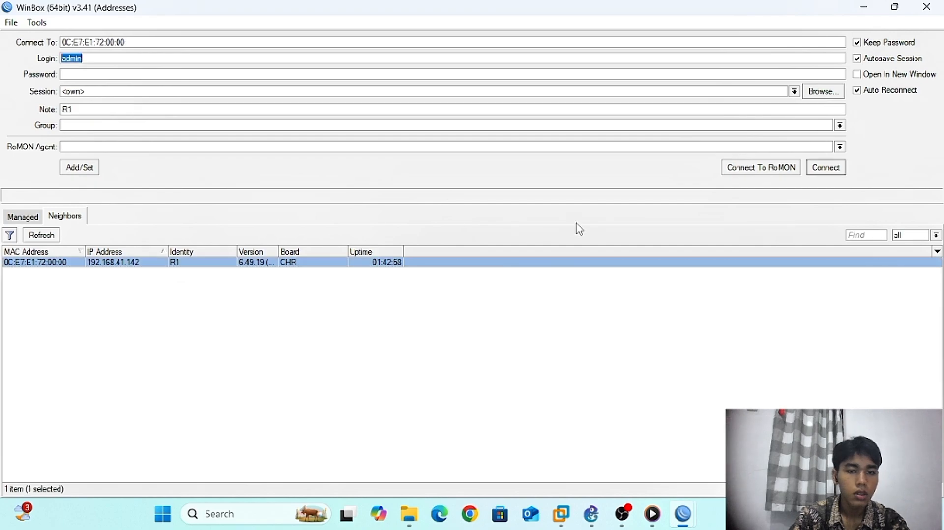
click(736, 169)
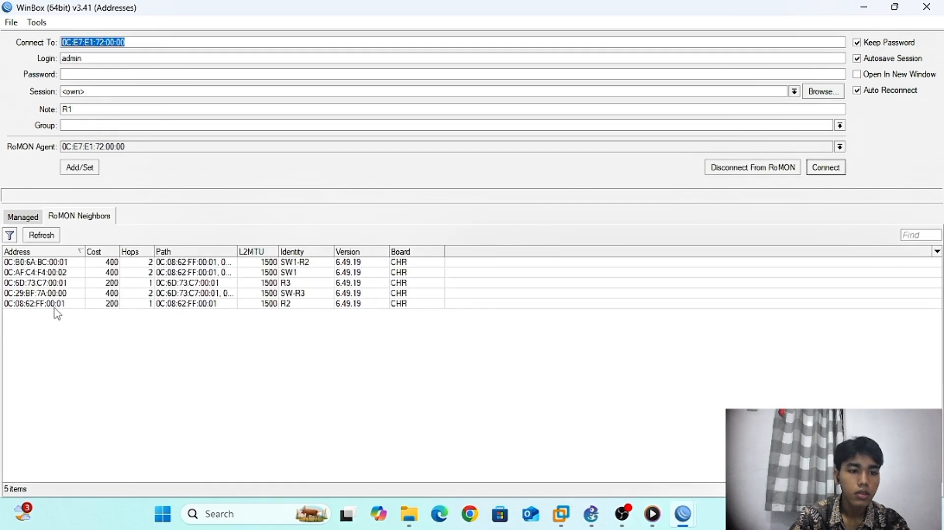
click(276, 272)
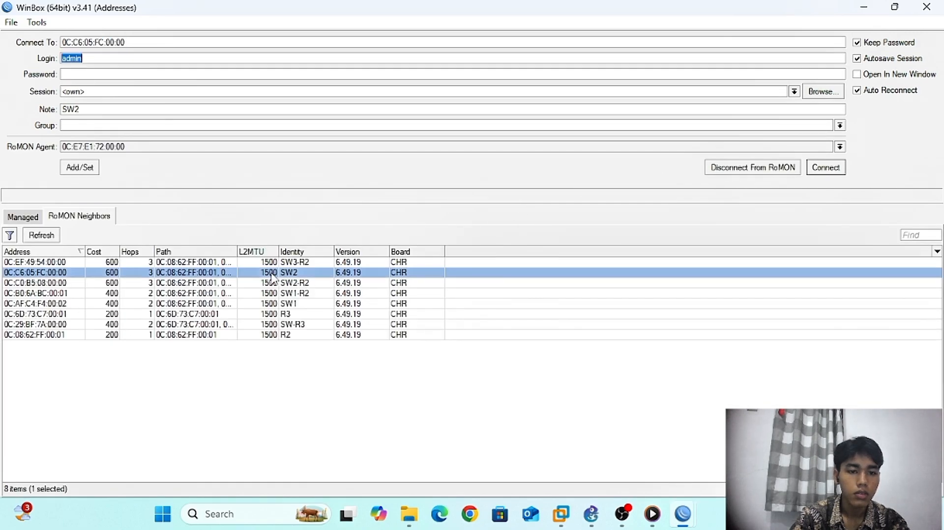
double_click(45, 276)
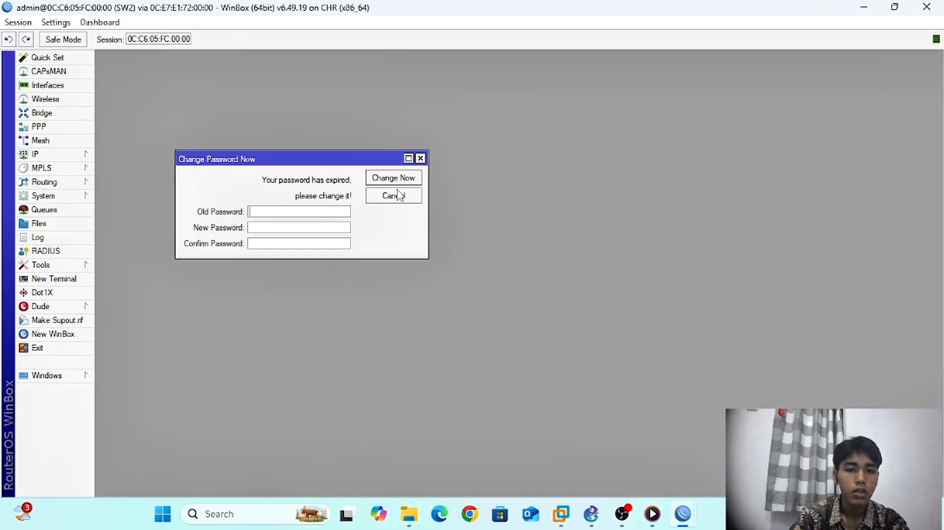
Dismiss the expired-password prompt and start a new bridge on SW2 named bridge-vlan
click(398, 194)
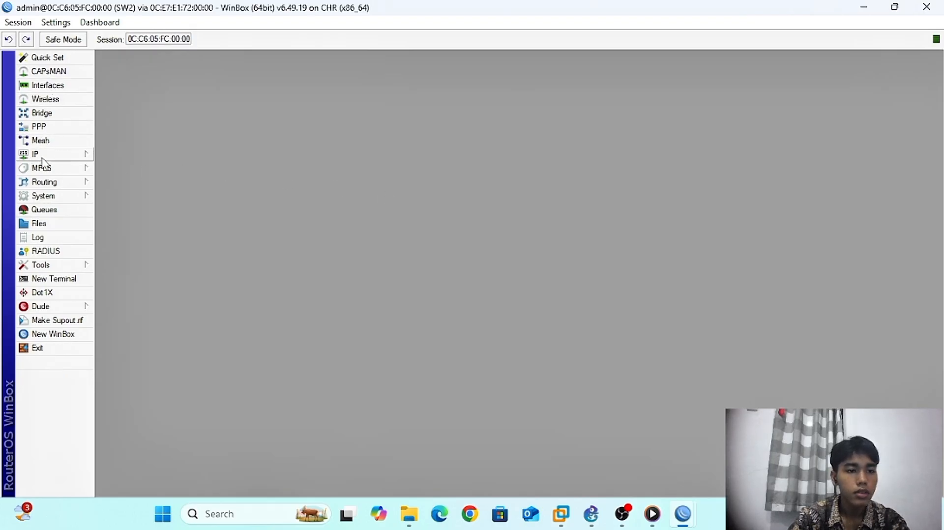
click(41, 114)
click(129, 77)
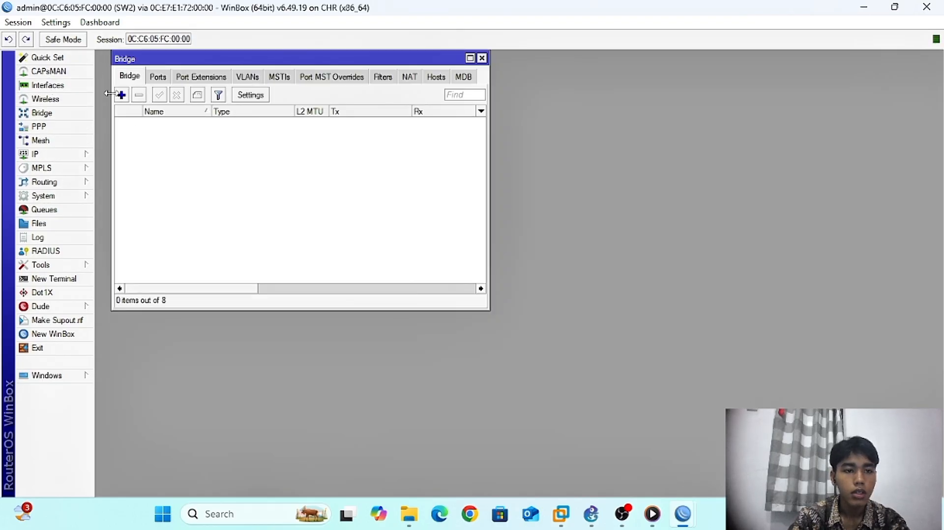
click(122, 94)
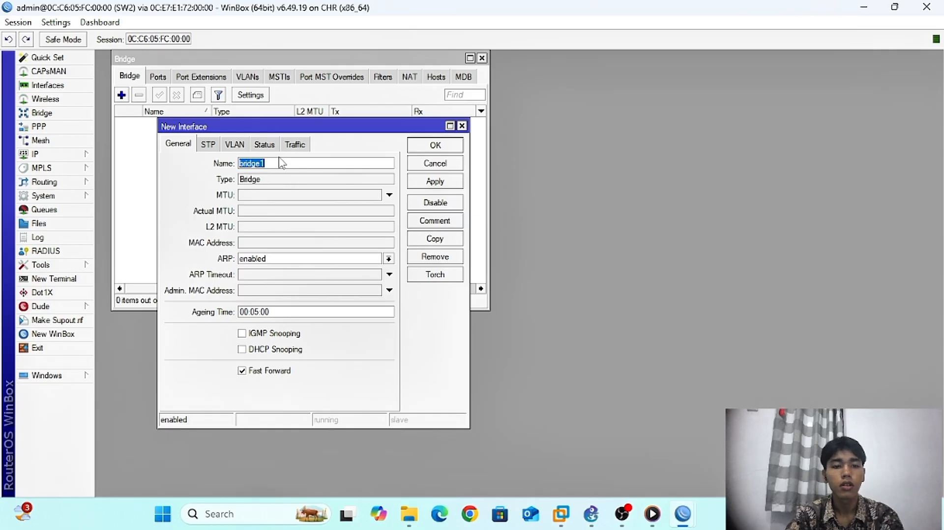
click(278, 163)
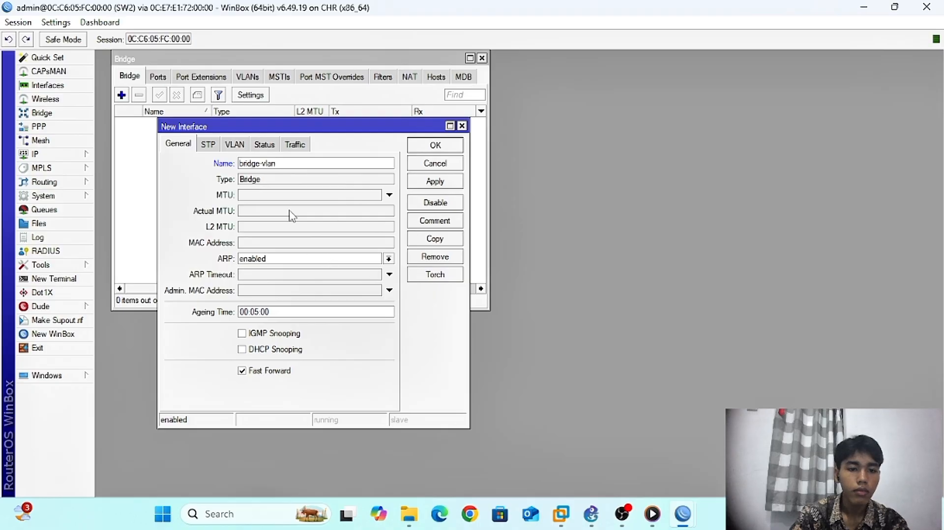
Switch to the SW1 session and examine the VLAN settings of its bridge-vlan bridge for reference
mouse_move(683, 514)
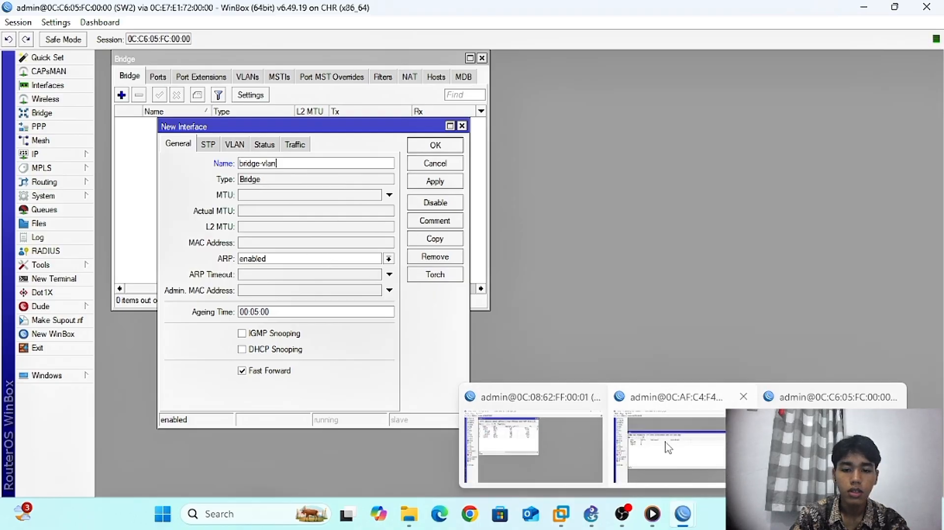
mouse_move(565, 438)
click(669, 443)
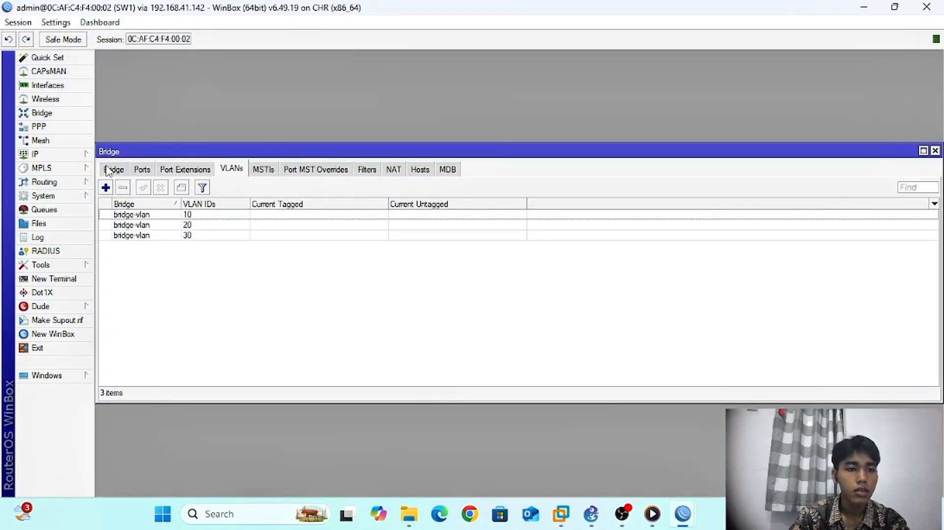
click(114, 169)
double_click(157, 215)
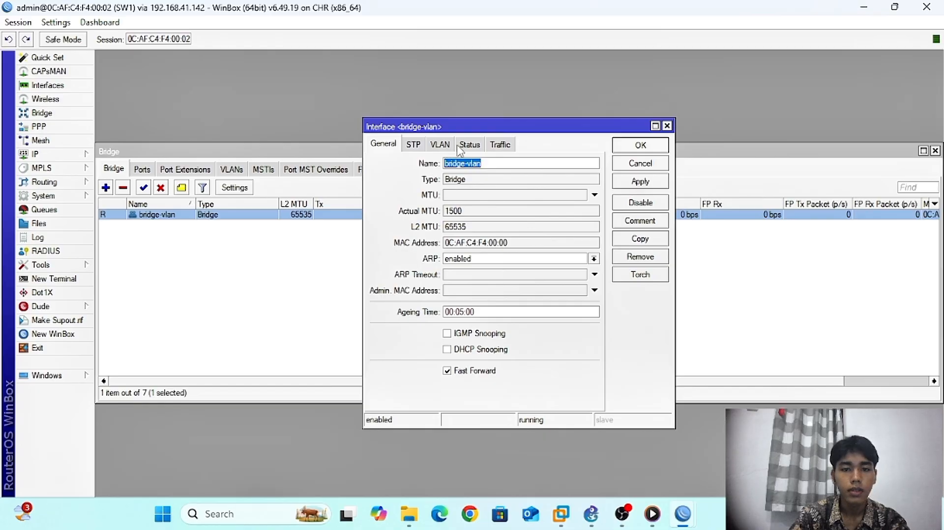
click(439, 145)
click(428, 163)
click(640, 145)
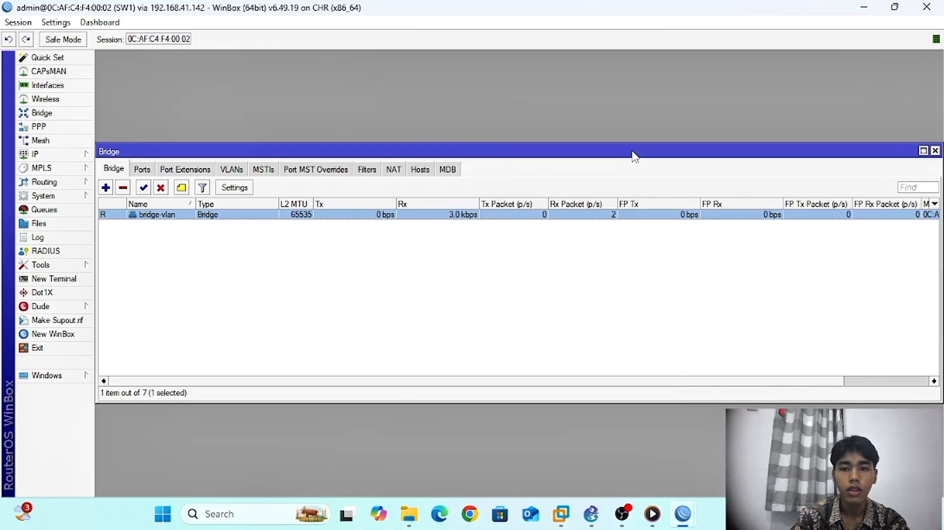
click(232, 170)
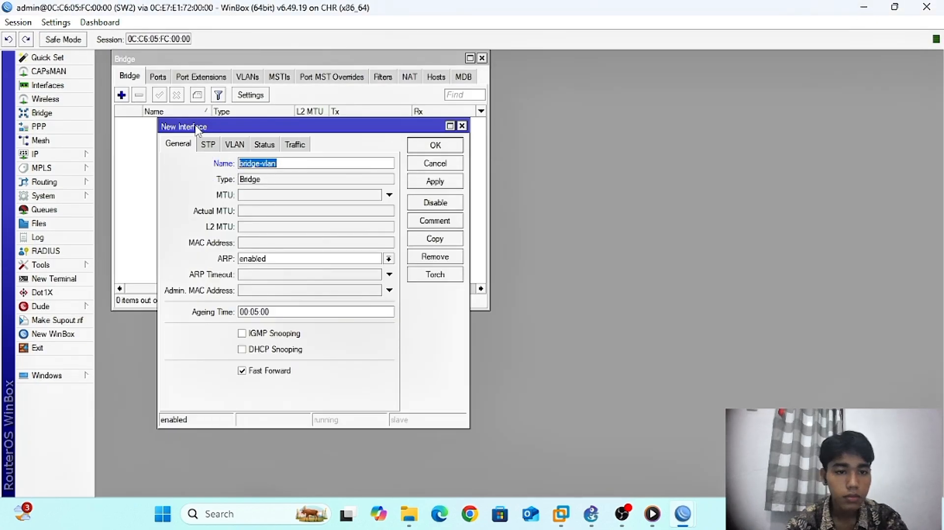
Save the bridge-vlan bridge on SW2 and add ether1 to it as a port with default settings
click(424, 183)
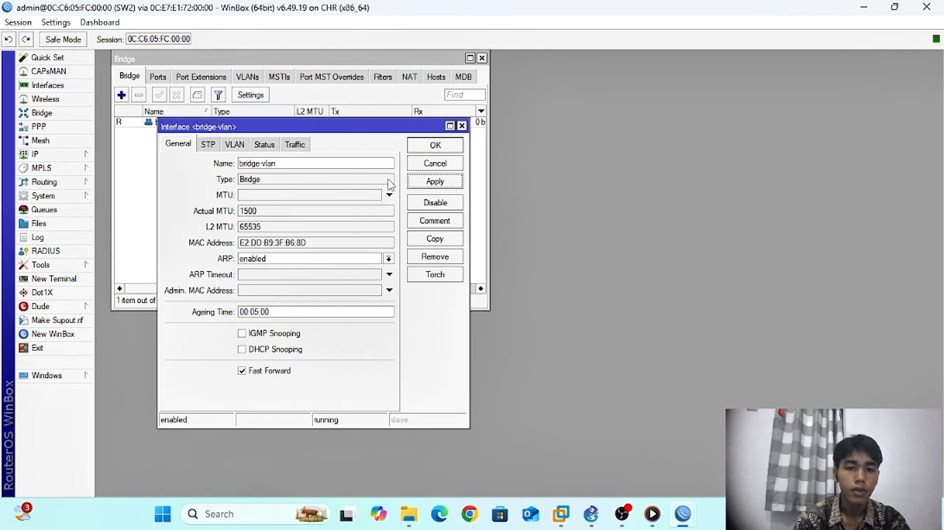
click(417, 147)
click(158, 77)
click(122, 95)
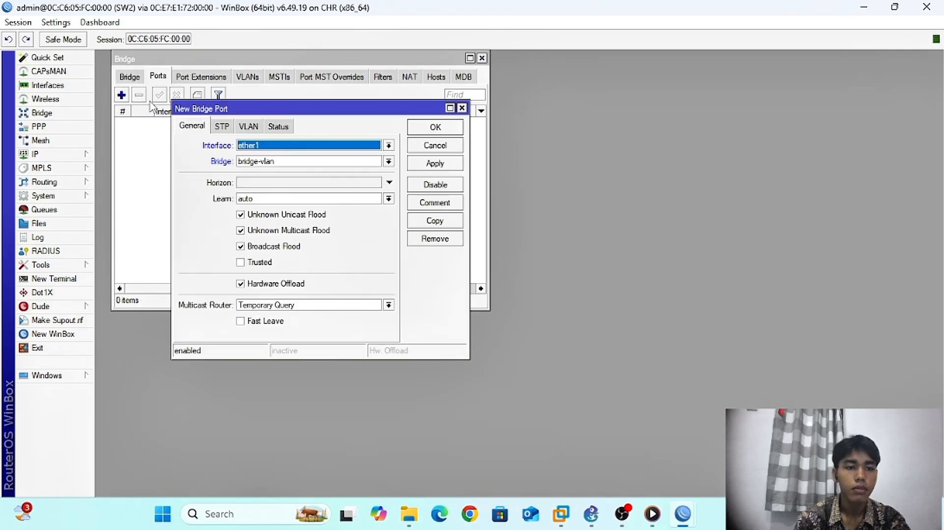
click(283, 148)
click(268, 180)
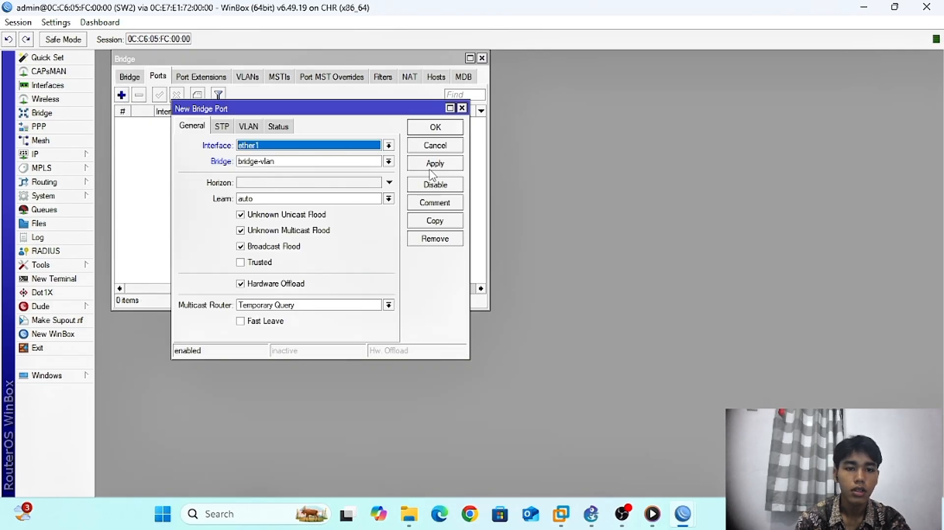
click(433, 165)
click(433, 128)
Start a new port on bridge-vlan for interface ether2 and show its VLAN settings
click(121, 96)
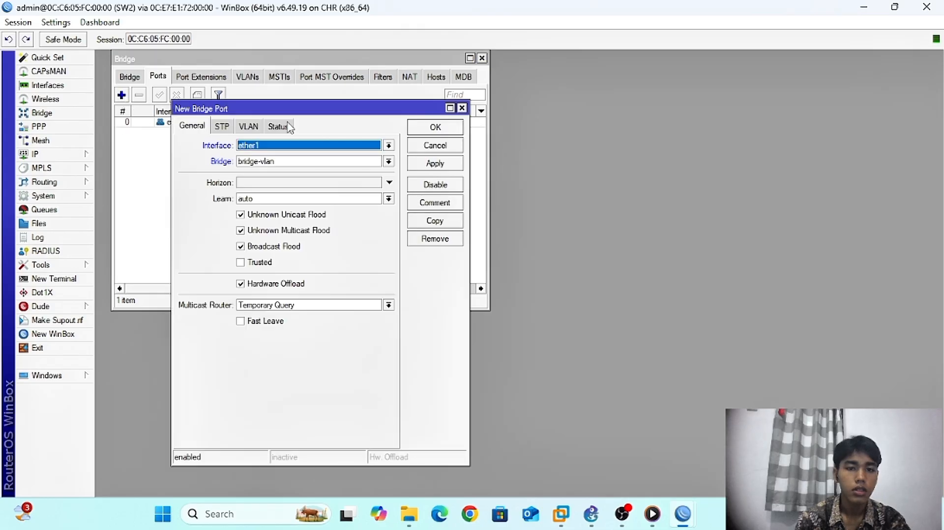
click(292, 150)
click(266, 183)
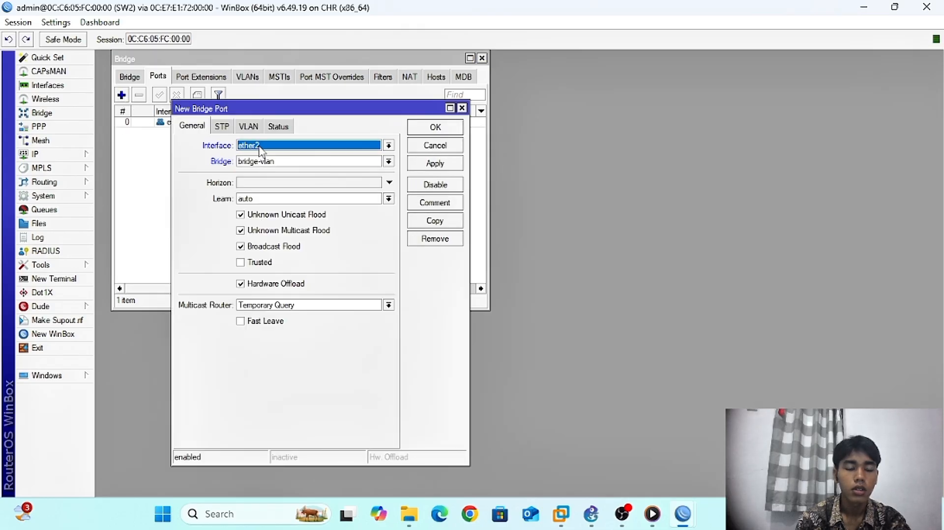
click(248, 127)
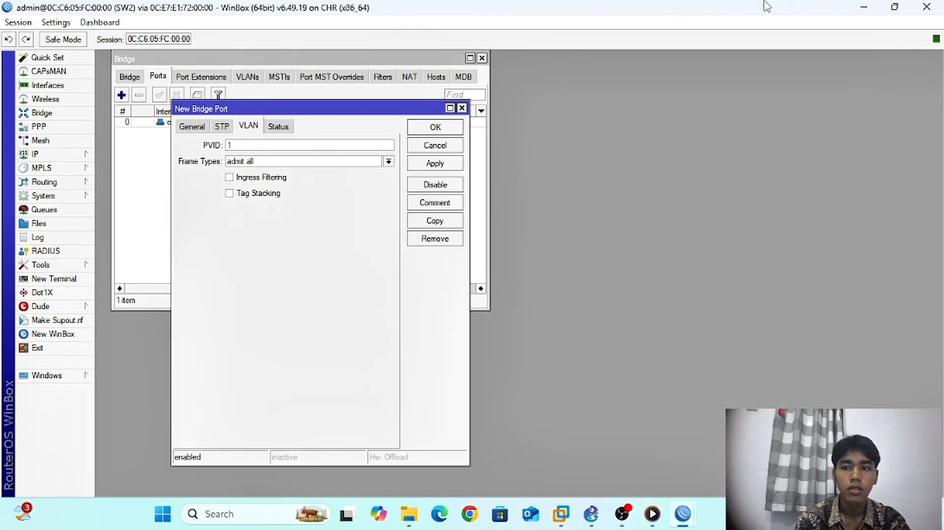
Check SW2's VLAN port assignments in the GNS3 topology, then set the ether2 port's PVID to 10 and apply it in WinBox
click(864, 7)
click(865, 7)
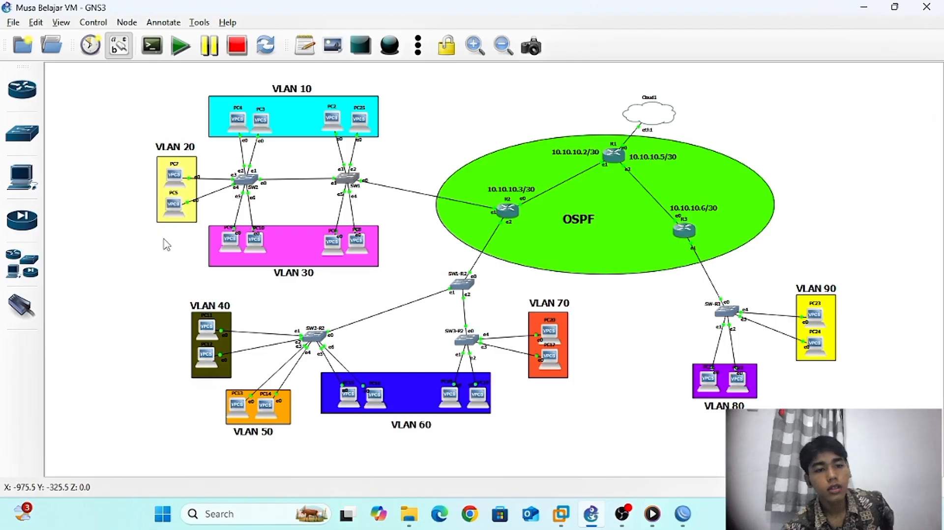
click(864, 10)
click(591, 514)
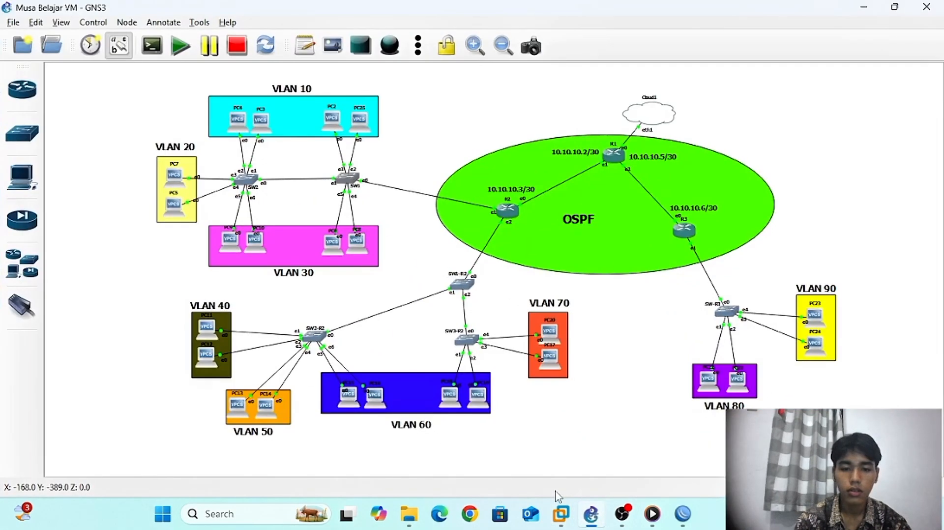
mouse_move(679, 525)
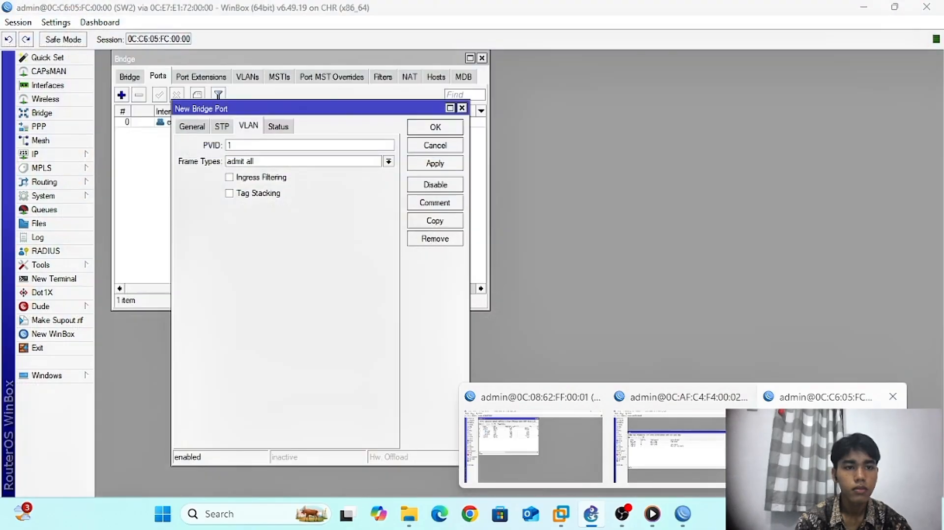
click(831, 448)
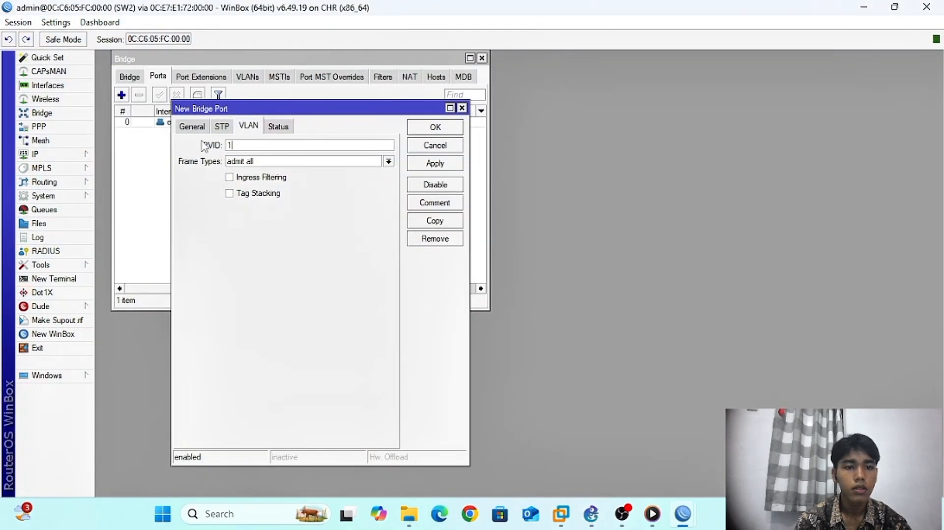
click(192, 127)
key(ctrl+Tab)
key(ctrl+Tab)
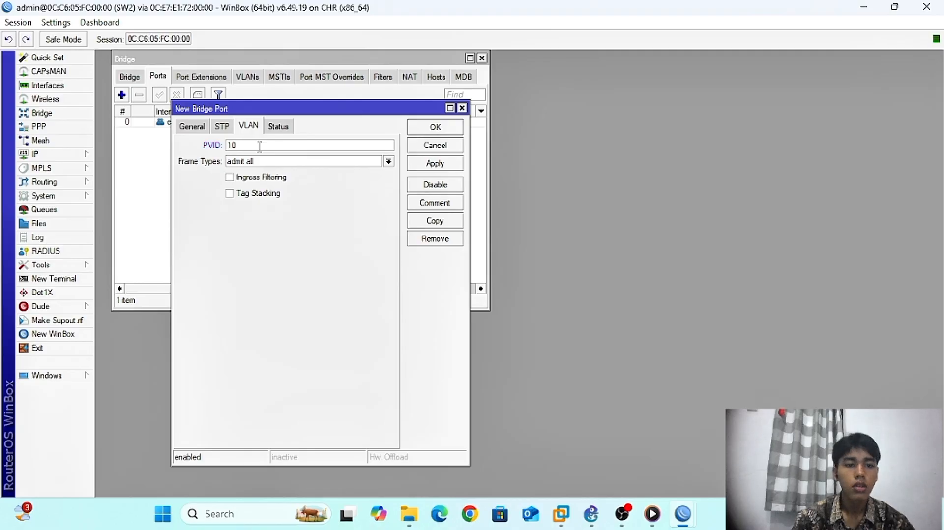
click(195, 127)
click(254, 127)
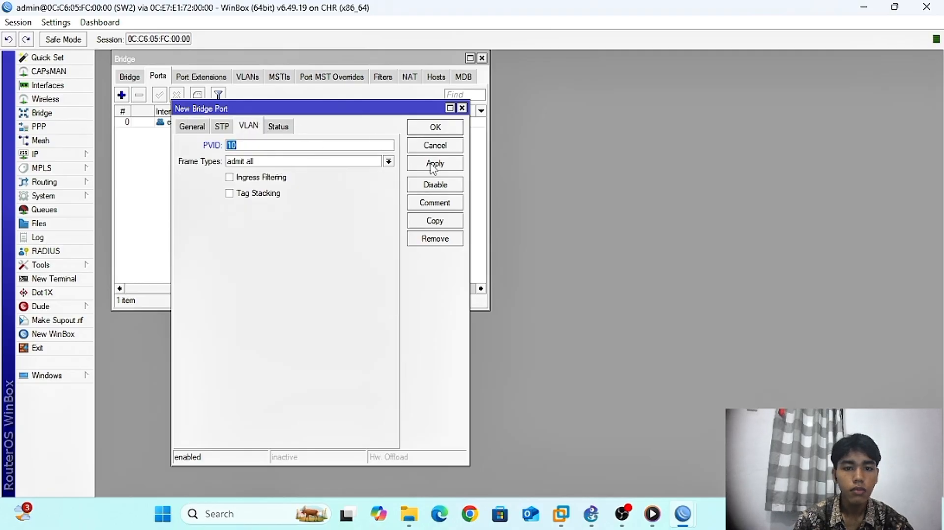
click(434, 164)
Copy the ether2 bridge port to interface ether3 with PVID 10 and save both ports
click(434, 220)
click(269, 163)
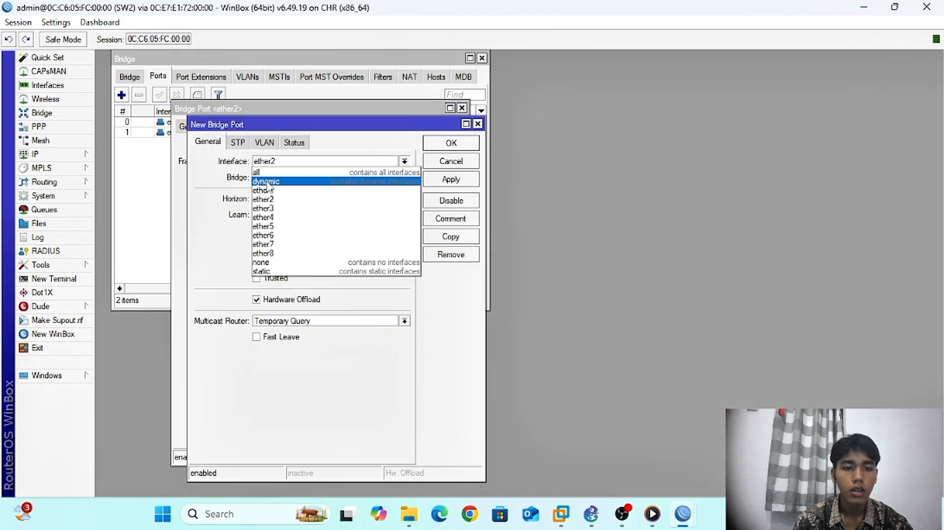
click(265, 209)
click(266, 143)
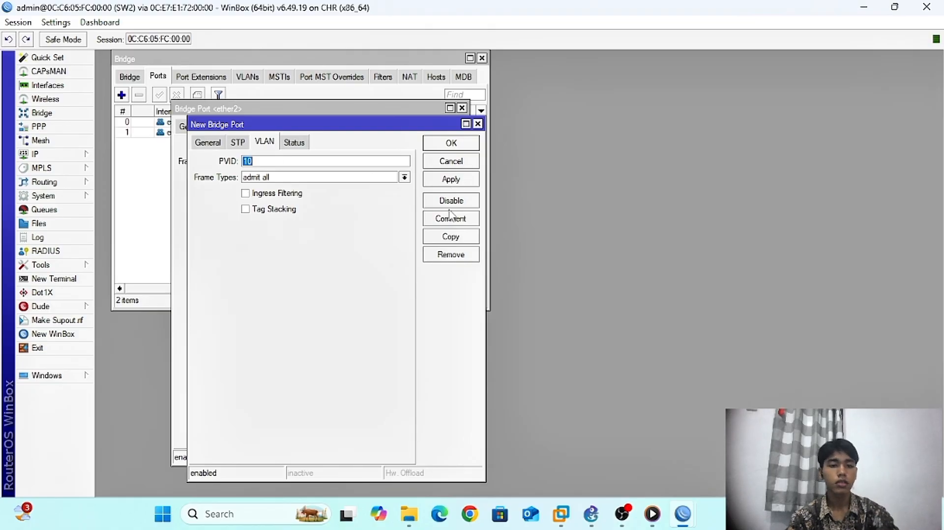
click(460, 178)
click(464, 147)
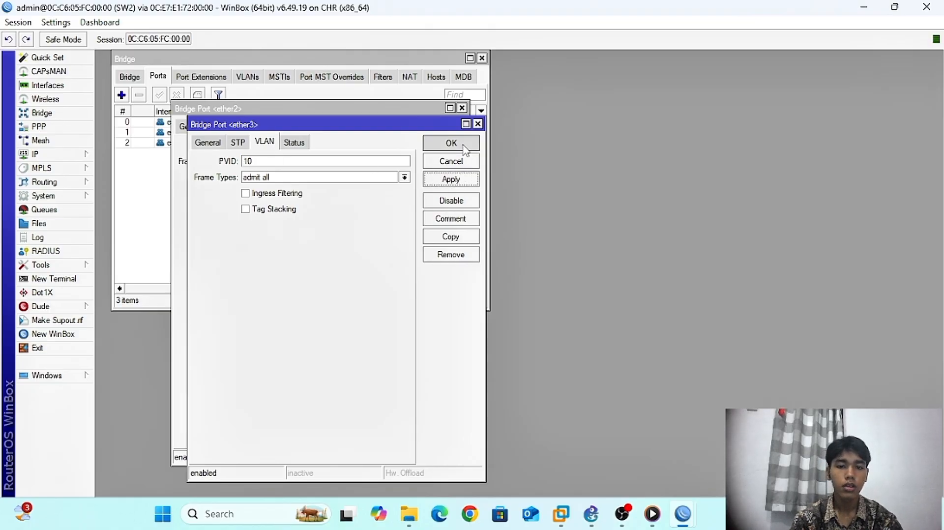
click(433, 131)
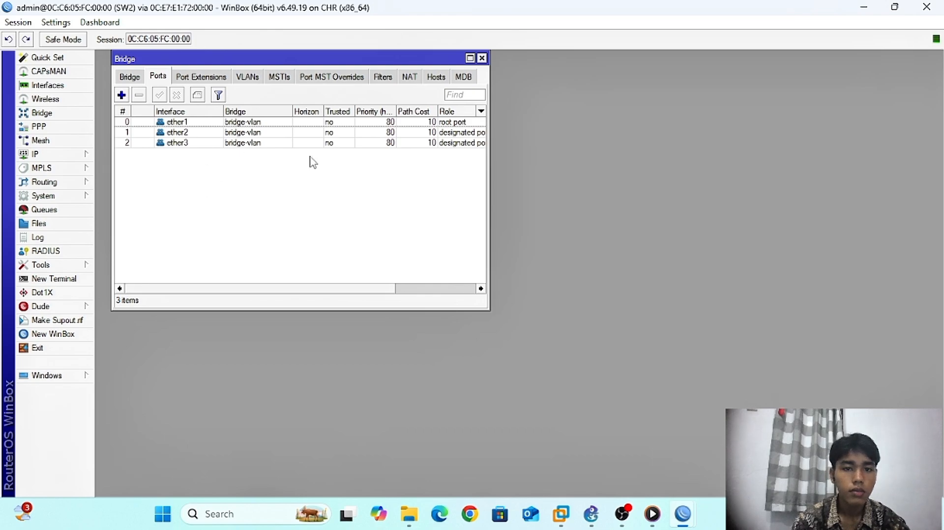
Add ether4 as a new port on bridge-vlan with PVID 20
click(121, 95)
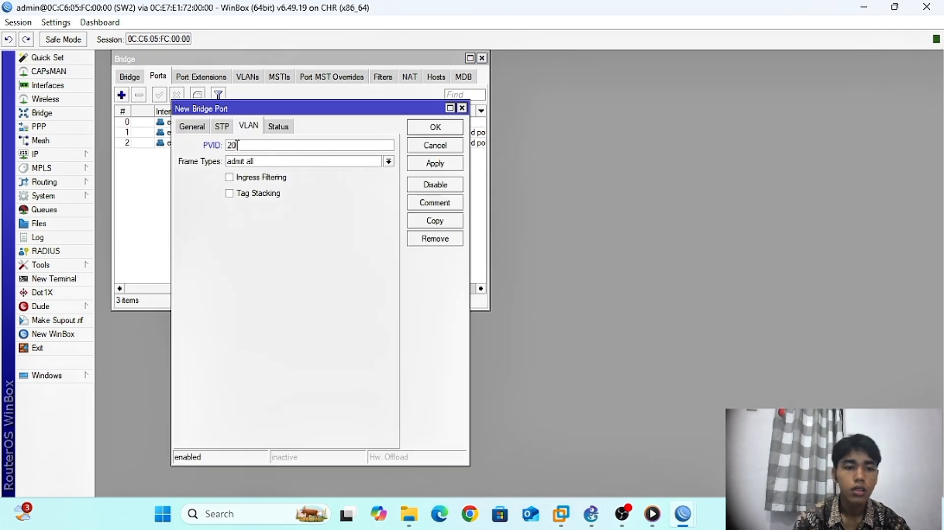
click(192, 126)
click(273, 145)
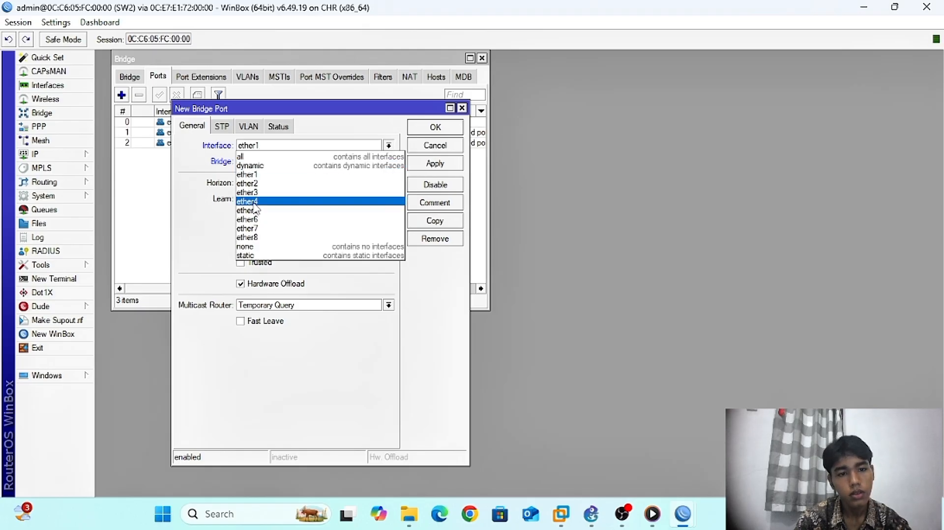
click(255, 204)
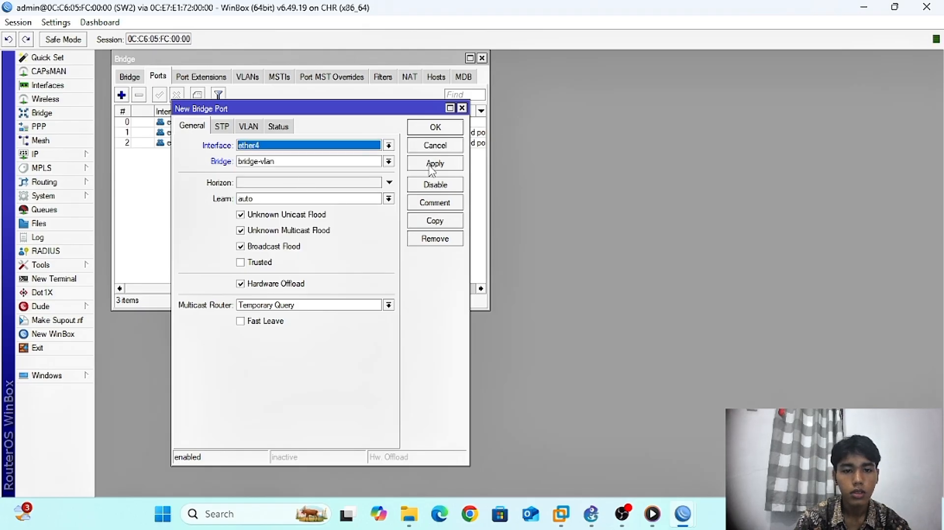
click(433, 165)
Copy the ether4 bridge port to interface ether5 and save both ports
click(432, 222)
click(216, 144)
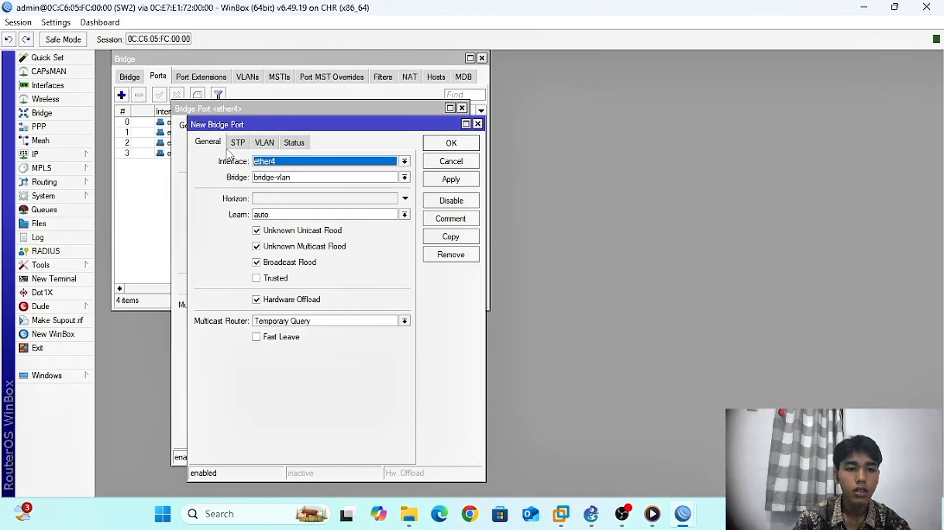
click(306, 164)
click(272, 240)
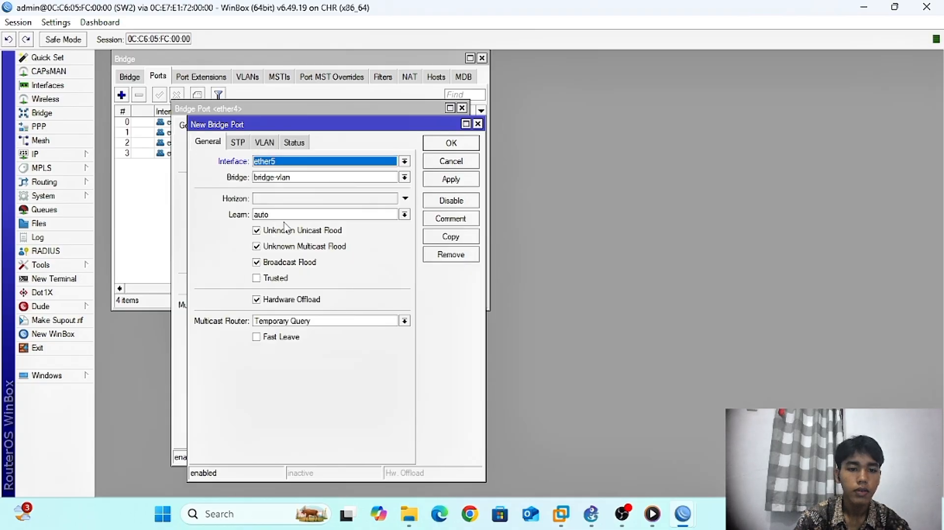
click(453, 180)
click(459, 144)
click(436, 130)
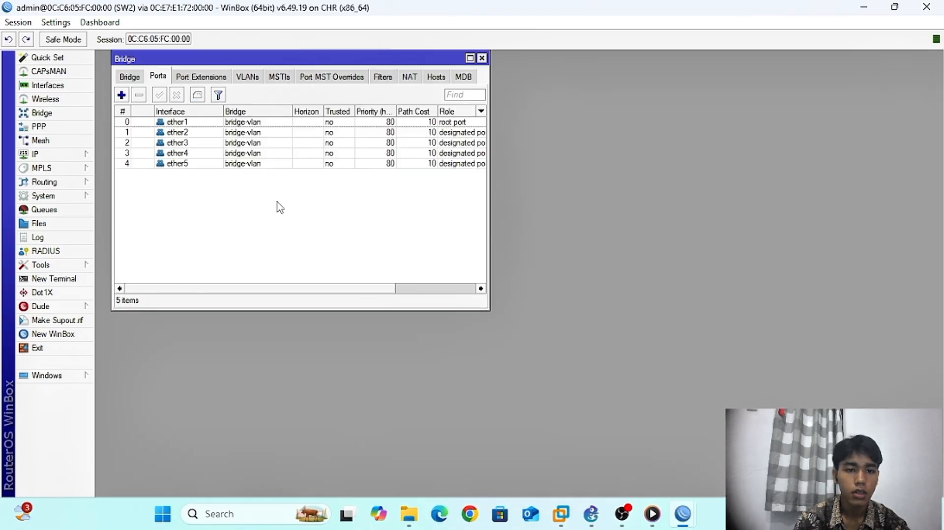
Add ether6 as a new port on bridge-vlan with PVID 30
click(123, 96)
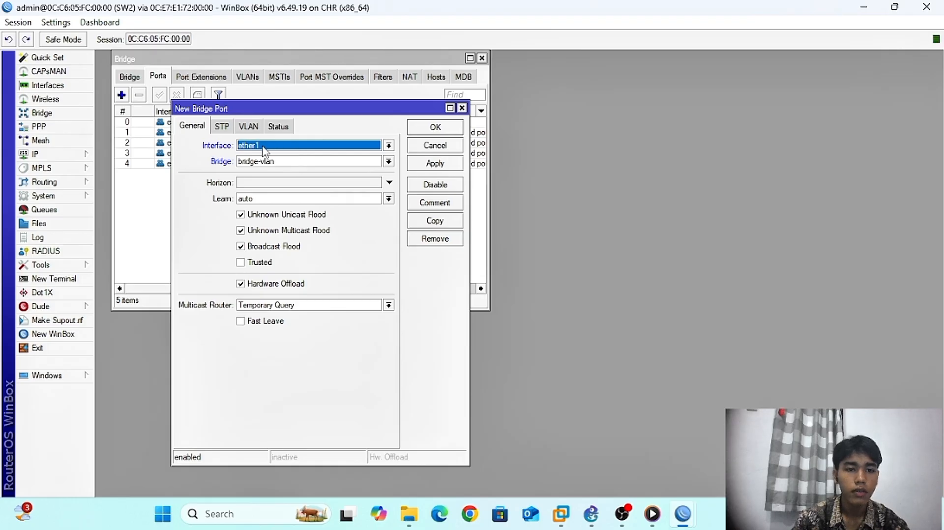
click(252, 146)
click(254, 221)
click(244, 127)
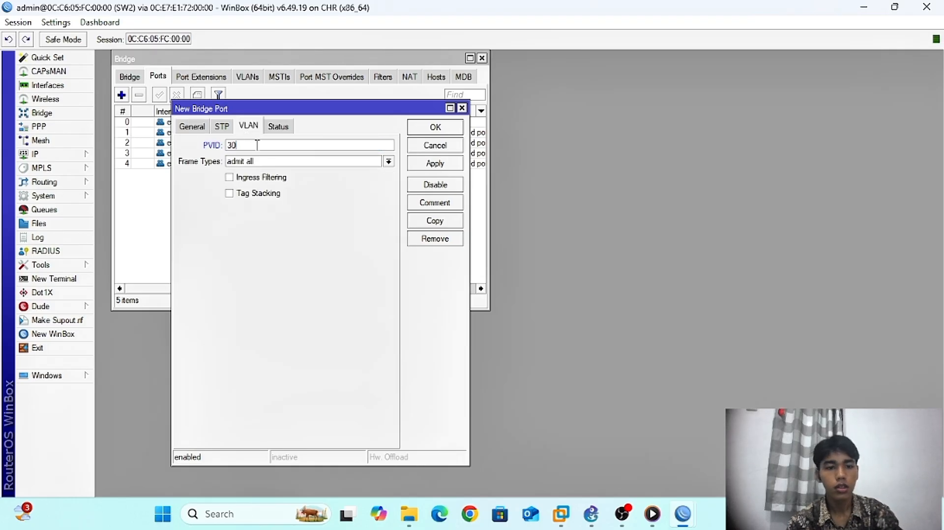
click(434, 163)
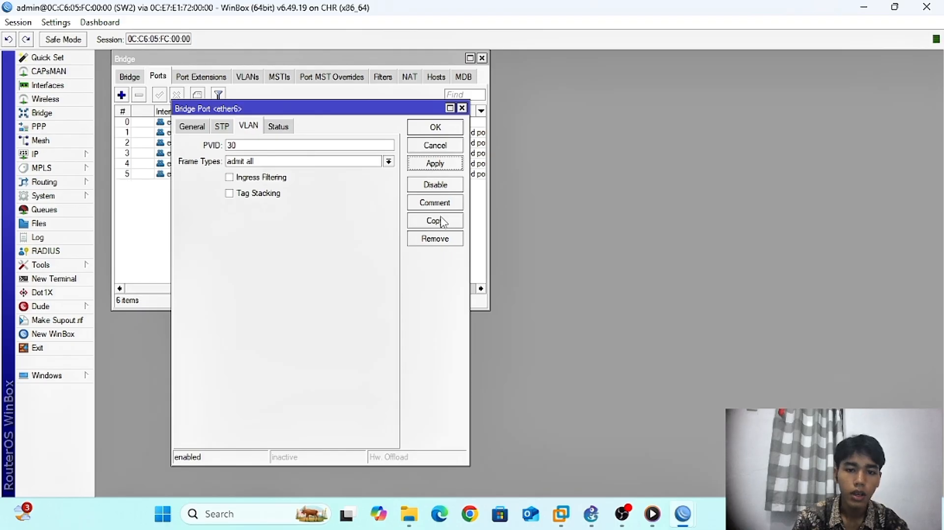
Copy the ether6 bridge port to interface ether7, keeping PVID 30, and save both ports
click(435, 221)
click(295, 162)
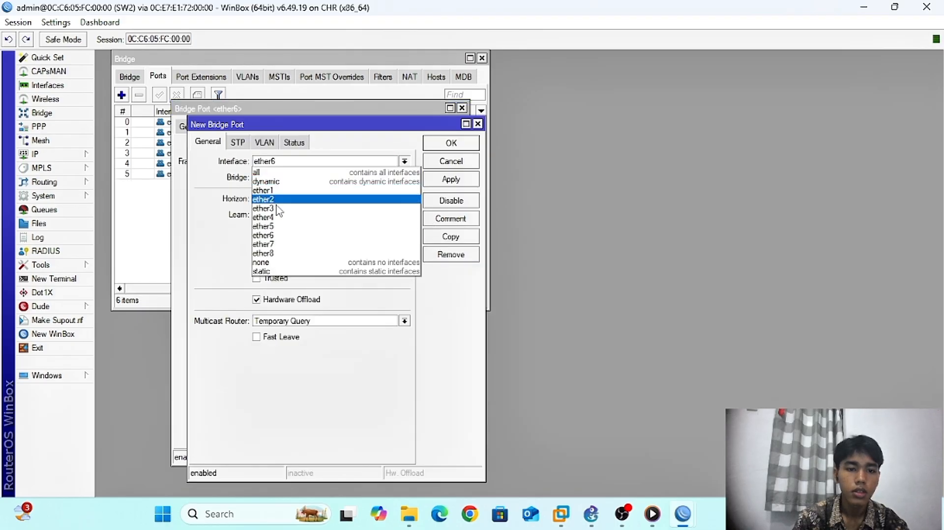
click(292, 248)
click(273, 142)
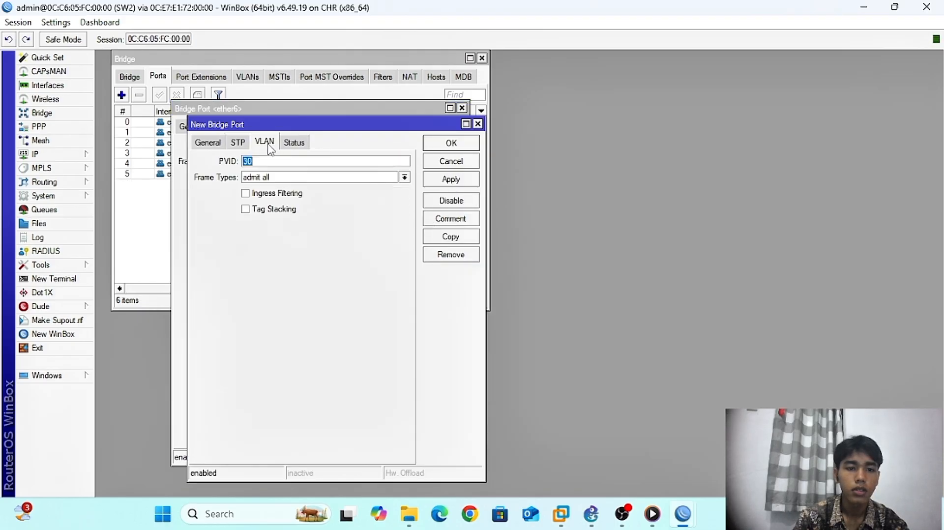
click(441, 180)
click(448, 143)
click(436, 148)
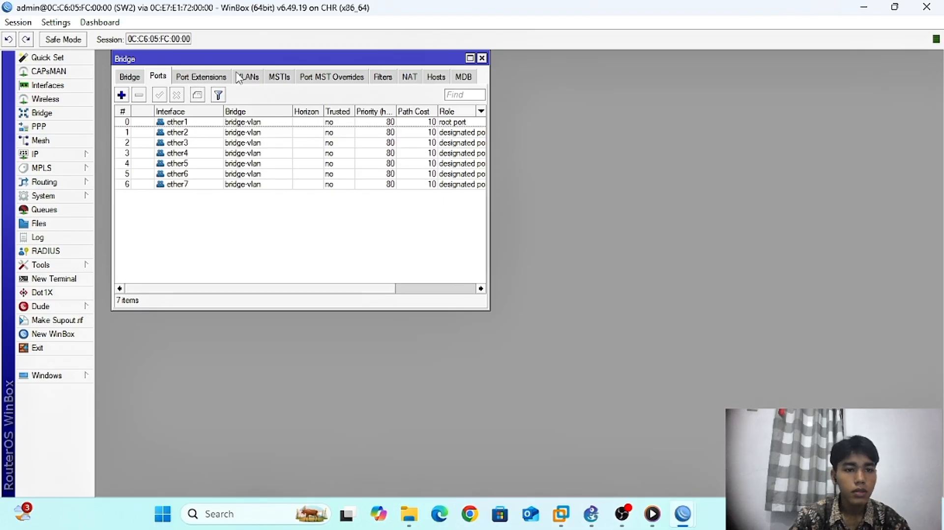
Start a new bridge VLAN entry on bridge-vlan with VLAN ID 10 and ether1 as the tagged port
click(248, 78)
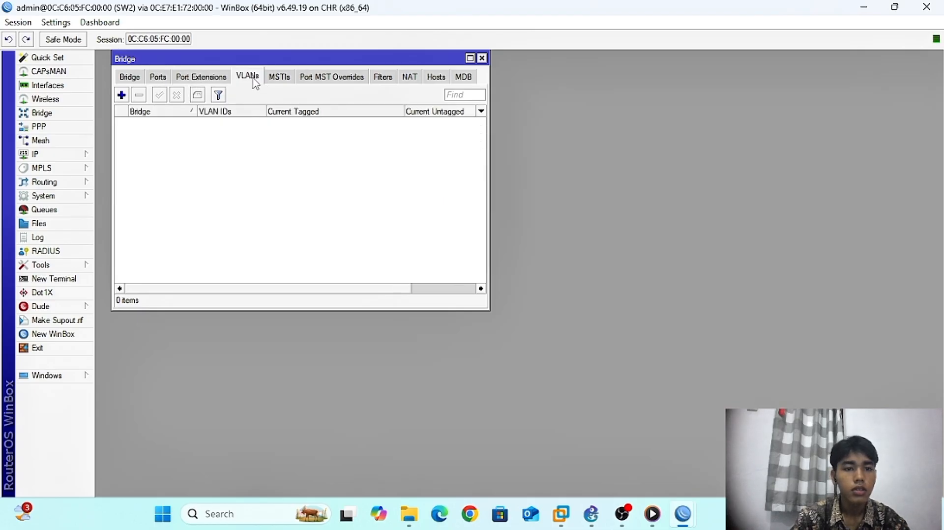
click(121, 95)
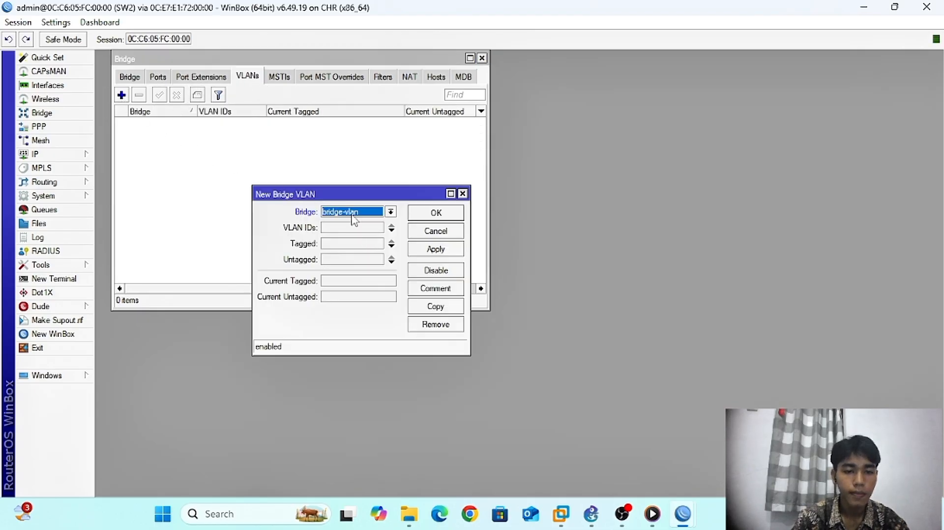
click(342, 228)
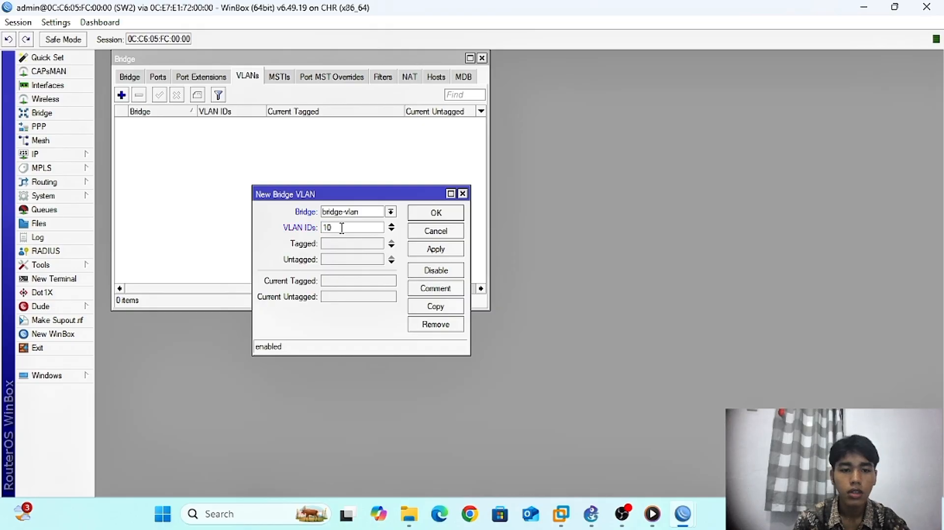
text(10)
click(344, 244)
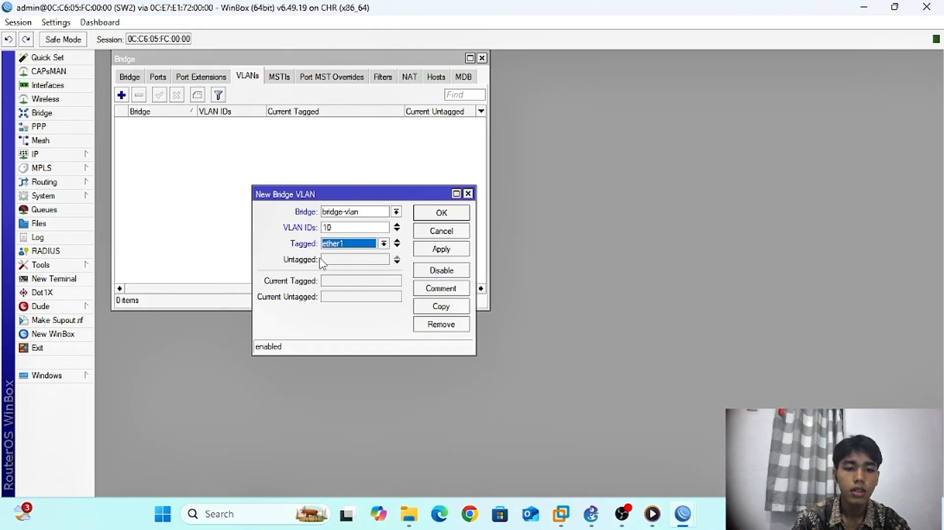
Set ether2 and ether3 as the untagged ports of the VLAN 10 entry and save it
click(339, 261)
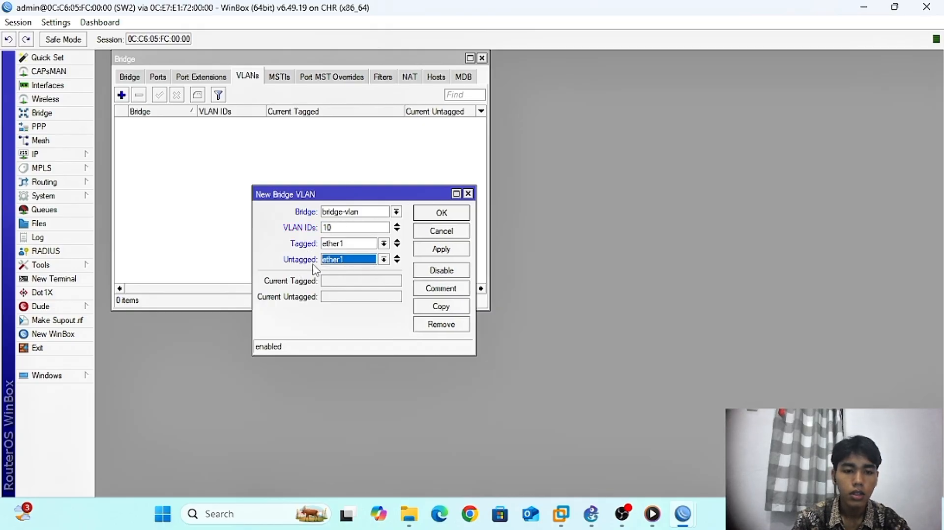
click(383, 261)
click(333, 292)
click(397, 262)
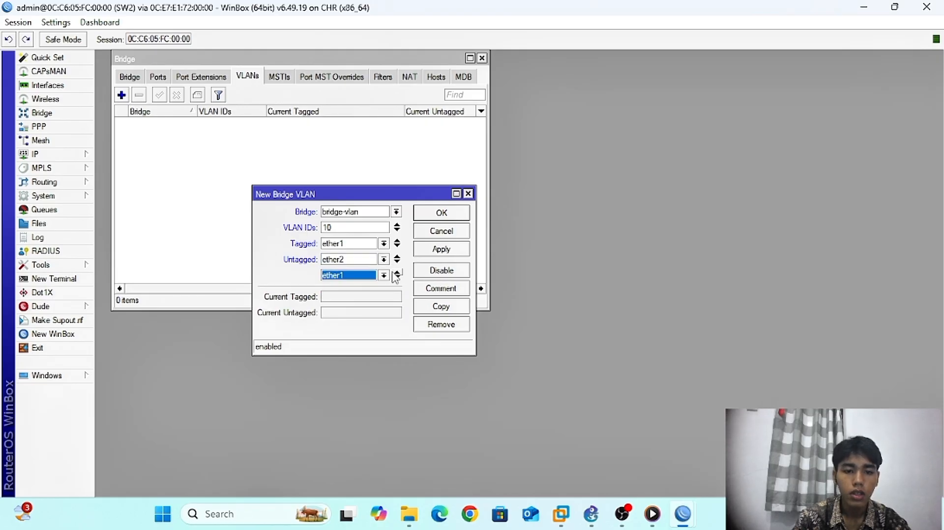
click(384, 276)
click(358, 310)
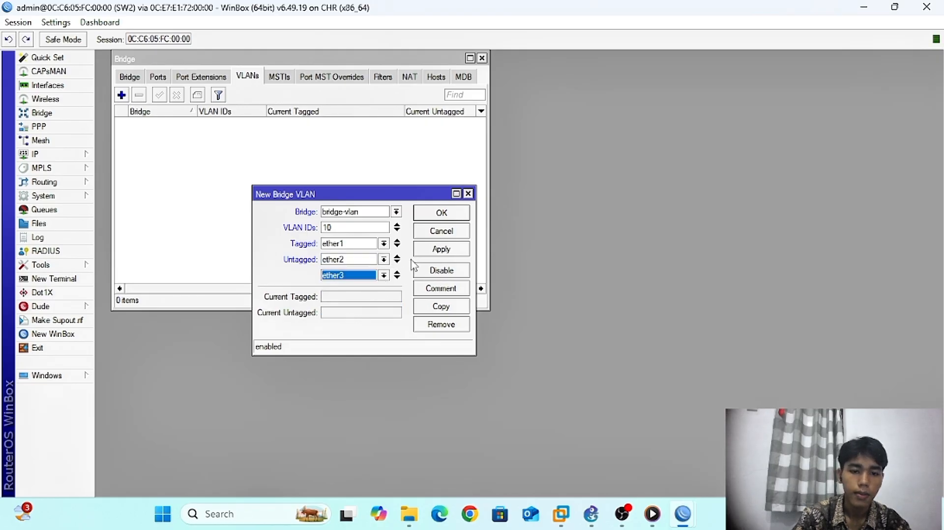
click(437, 251)
click(445, 230)
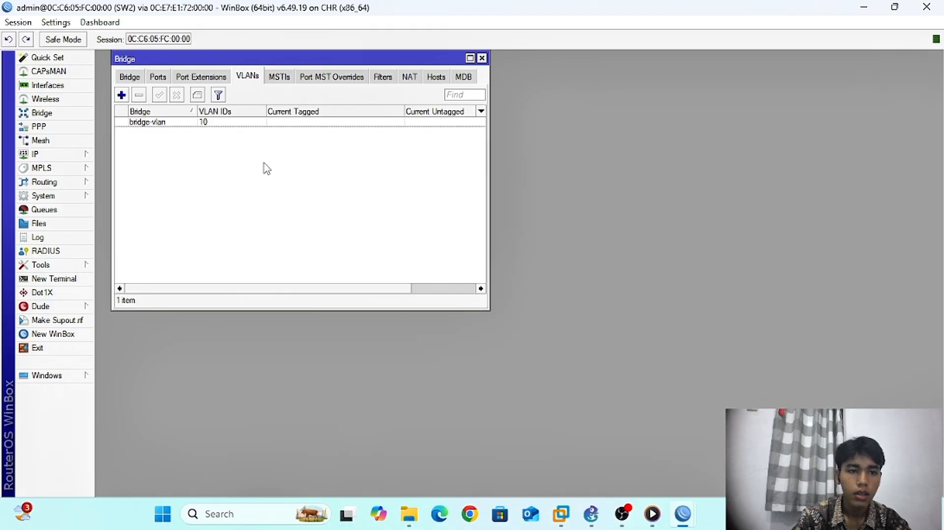
Add a bridge VLAN entry on bridge-vlan for VLAN ID 20 with ether1 tagged and ether4 and ether5 untagged
click(122, 95)
click(325, 229)
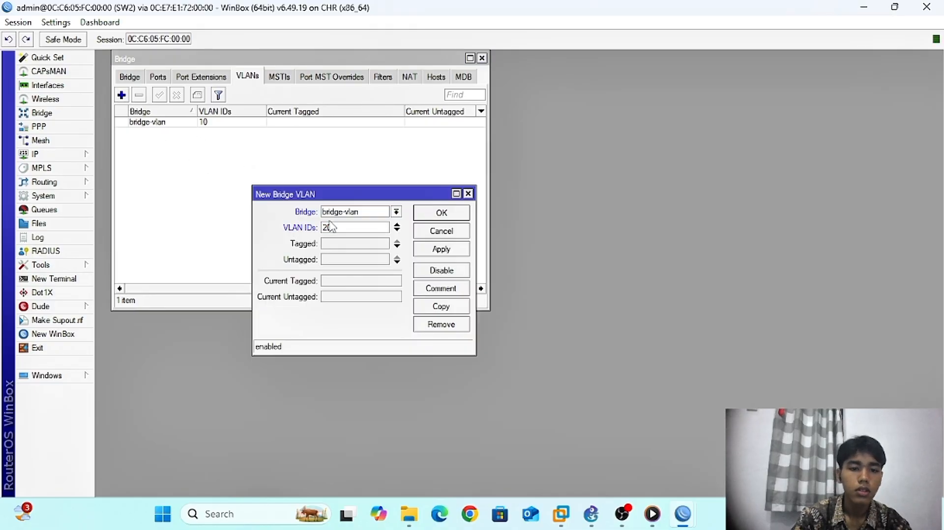
click(342, 248)
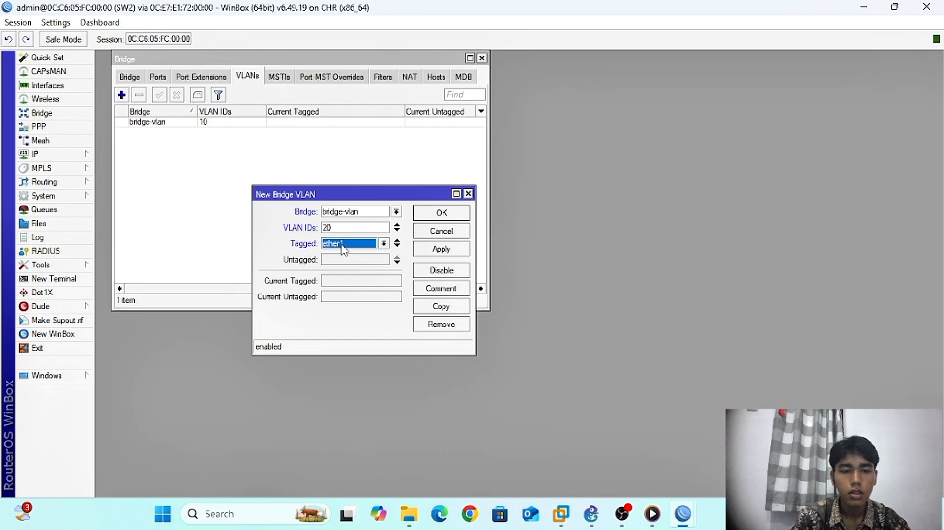
click(333, 261)
click(384, 261)
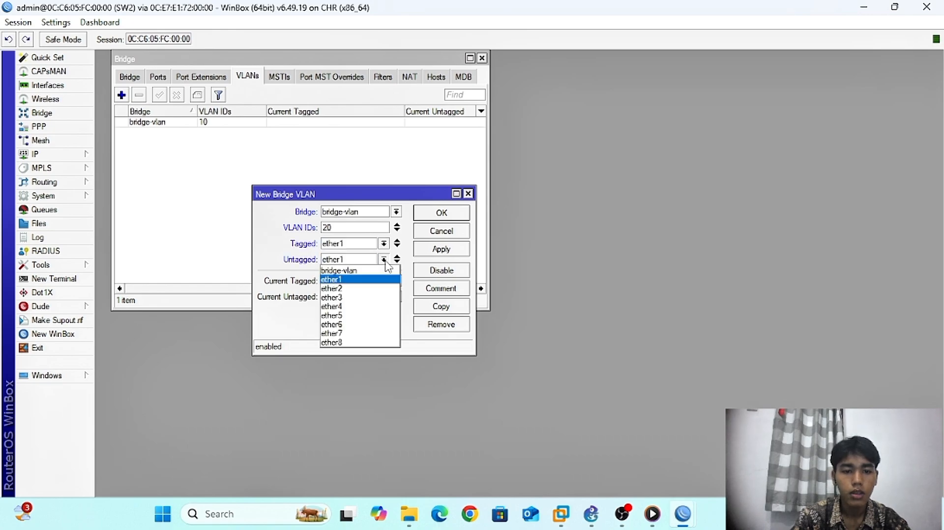
click(341, 307)
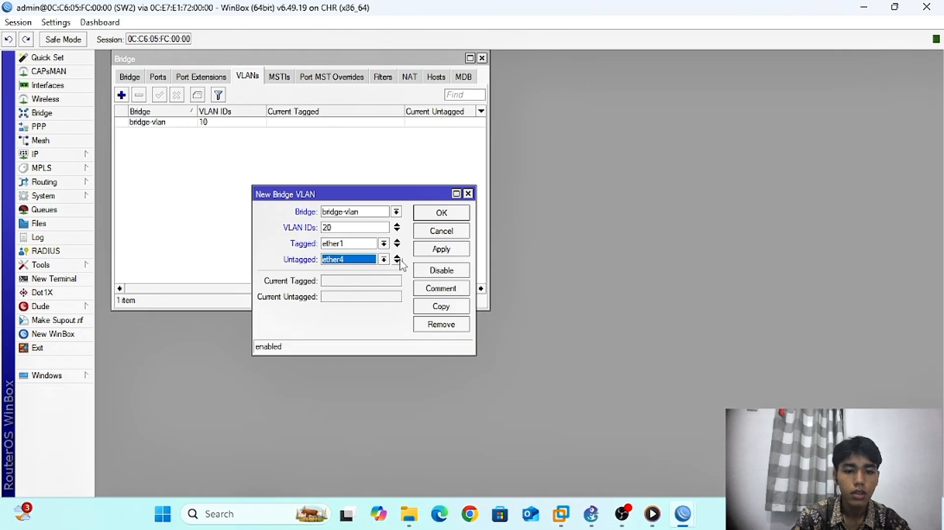
click(397, 262)
click(384, 275)
click(340, 331)
click(449, 251)
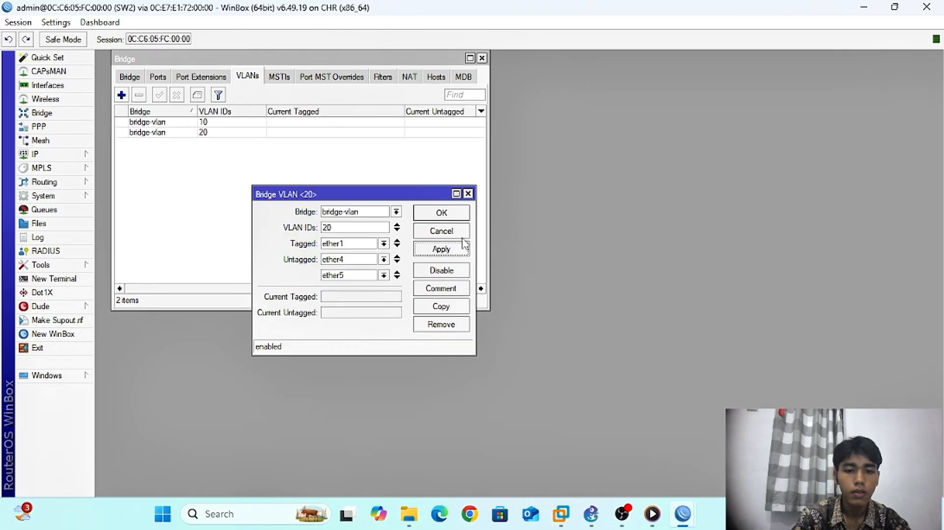
click(442, 212)
Add a bridge VLAN entry on bridge-vlan for VLAN ID 30 with ether1 tagged and ether6 and ether7 untagged
click(123, 97)
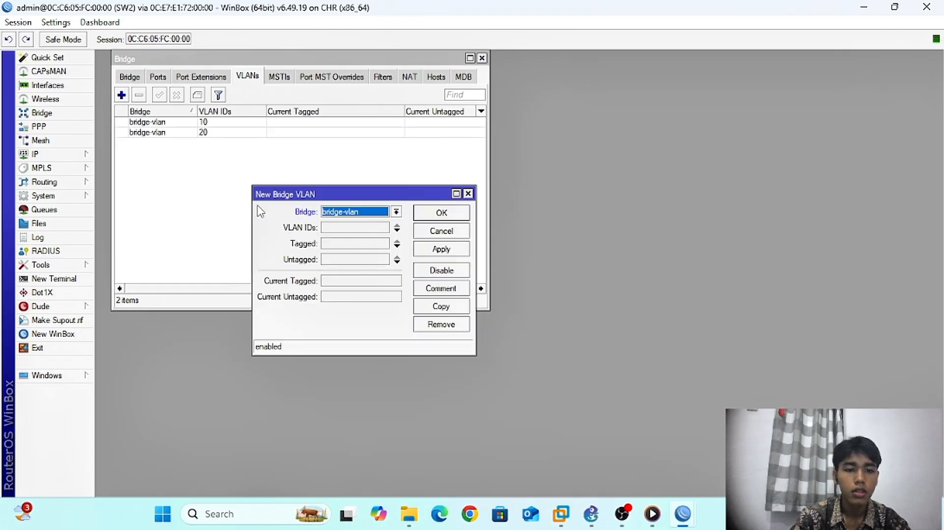
click(337, 227)
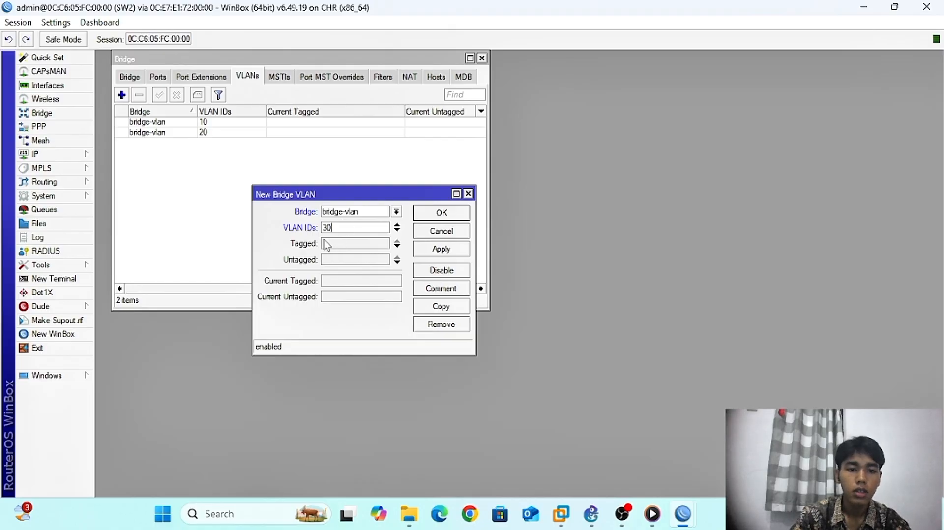
click(338, 246)
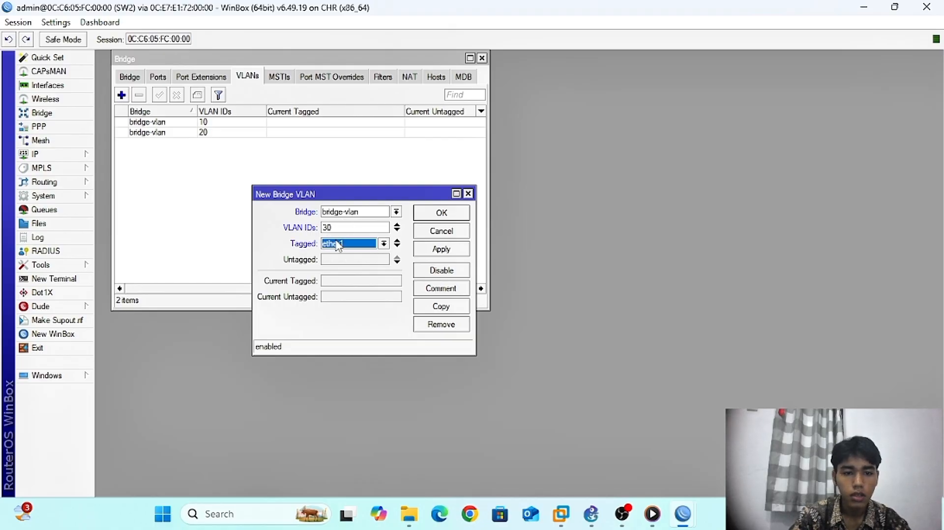
click(376, 259)
click(384, 260)
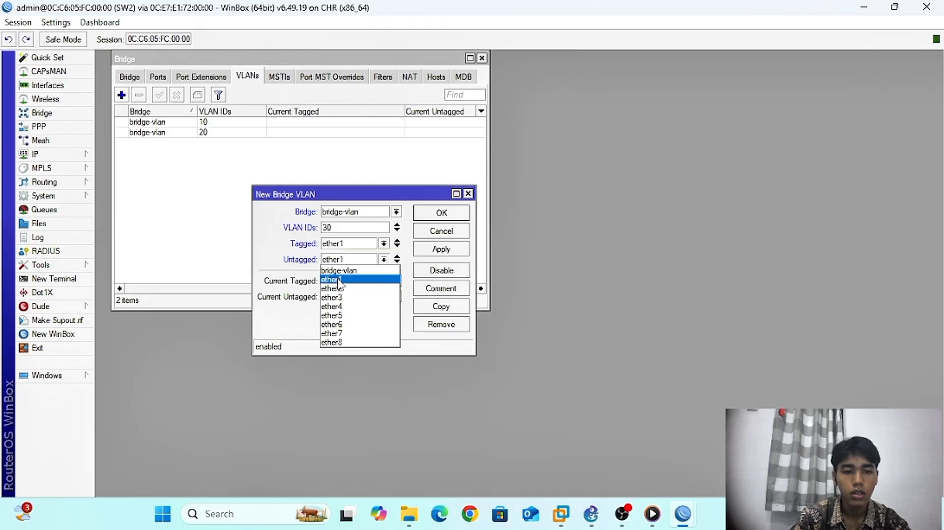
click(347, 324)
click(397, 262)
click(384, 275)
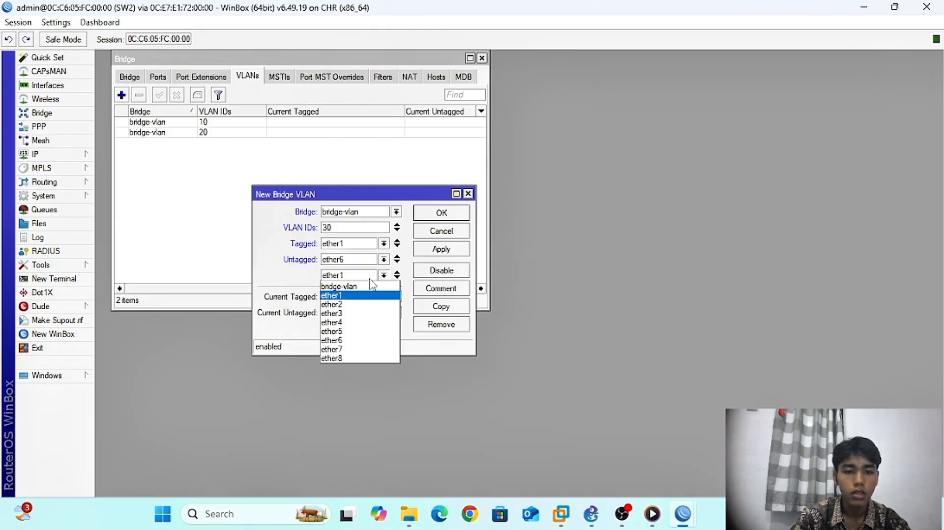
click(349, 350)
click(450, 253)
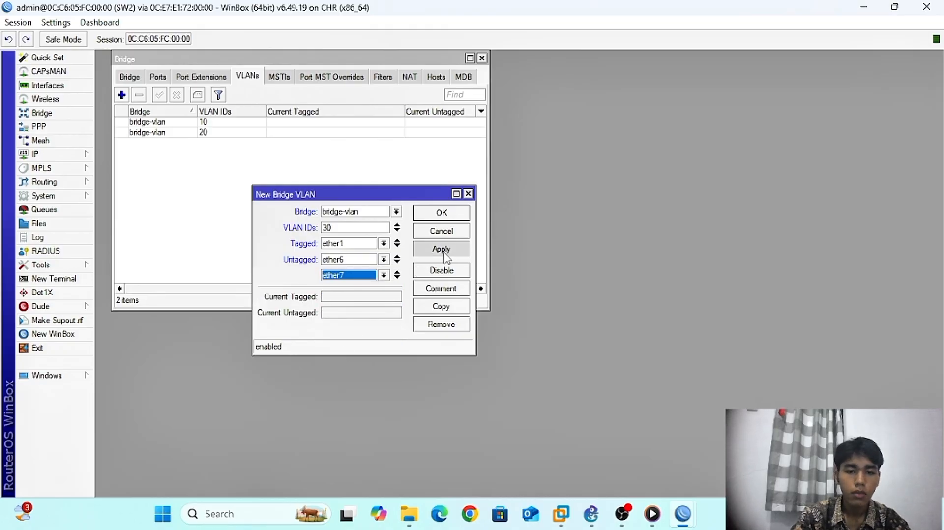
click(439, 222)
Enable VLAN filtering on the bridge-vlan interface, save it and check the bridge VLAN table
click(135, 78)
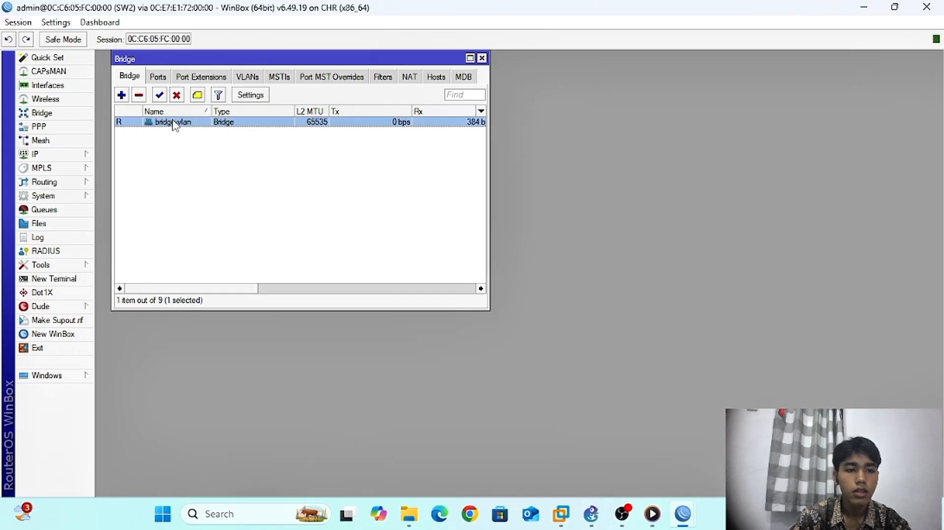
double_click(170, 126)
click(234, 145)
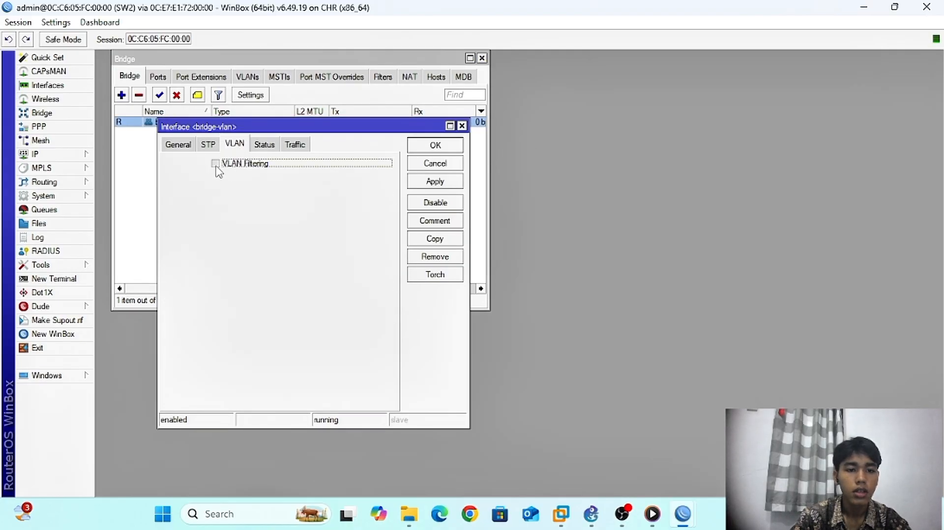
click(216, 164)
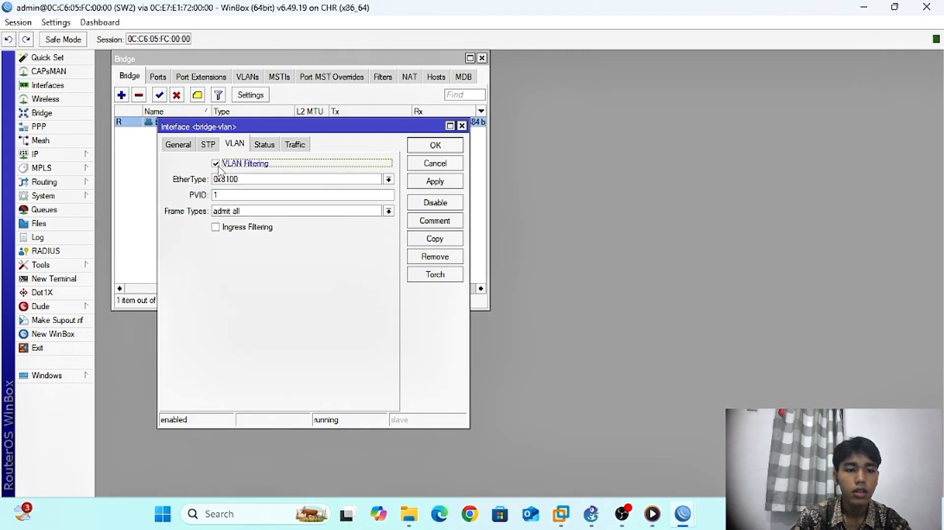
click(437, 183)
click(436, 147)
click(247, 76)
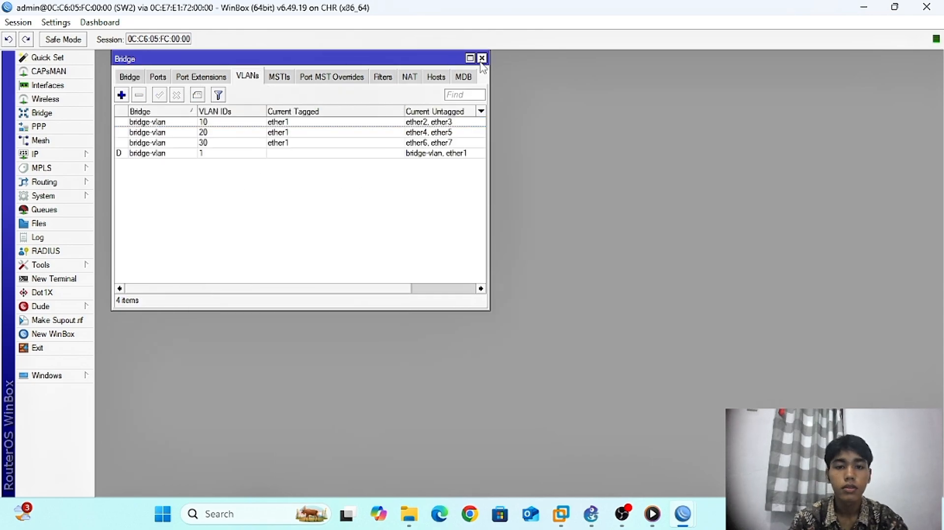
Switch to the R2 router session and review its DHCP server list and IP address list
mouse_move(683, 514)
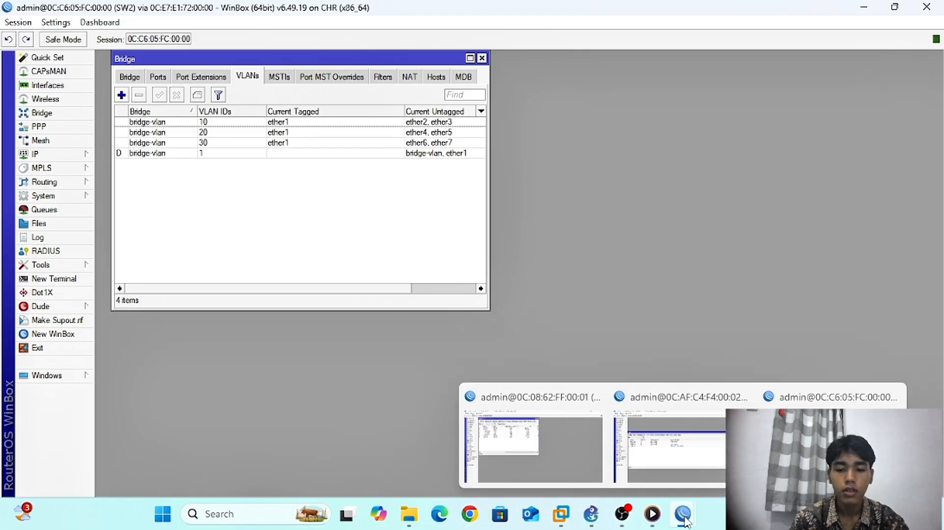
click(533, 441)
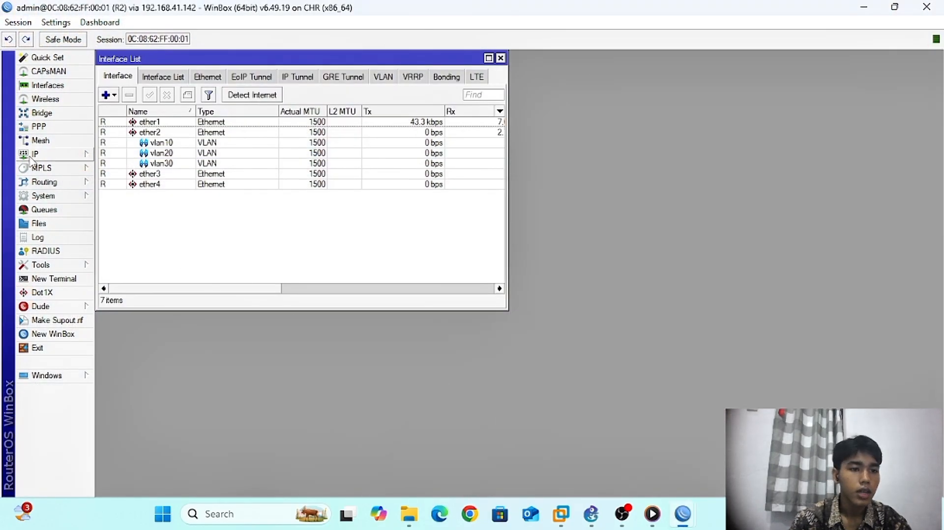
click(49, 157)
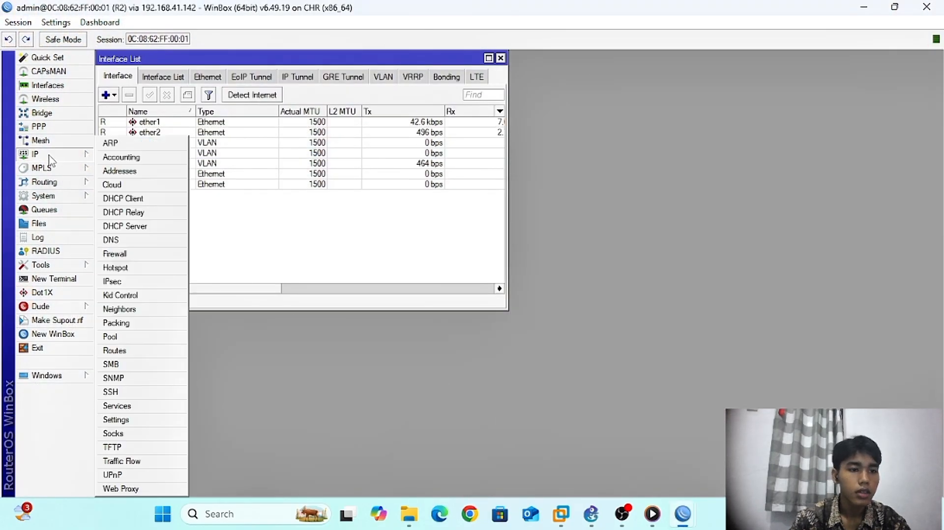
click(140, 226)
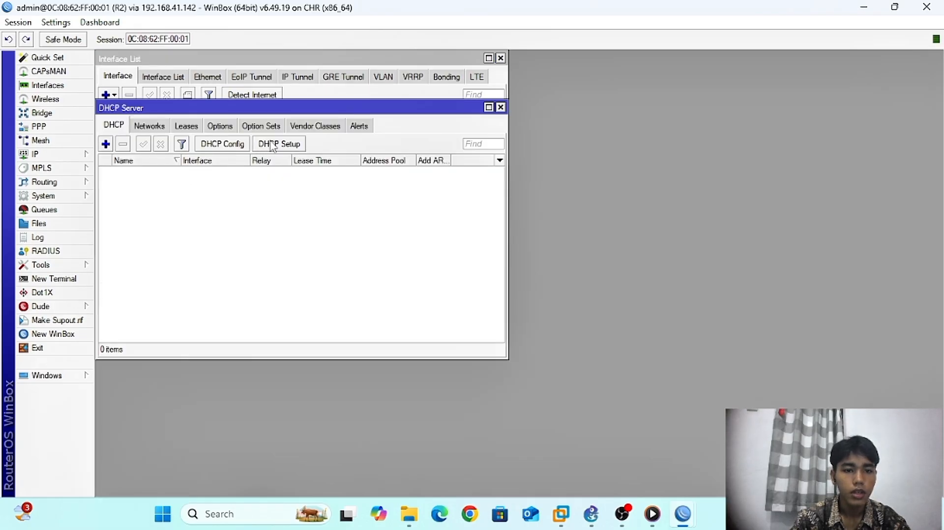
click(51, 155)
click(135, 171)
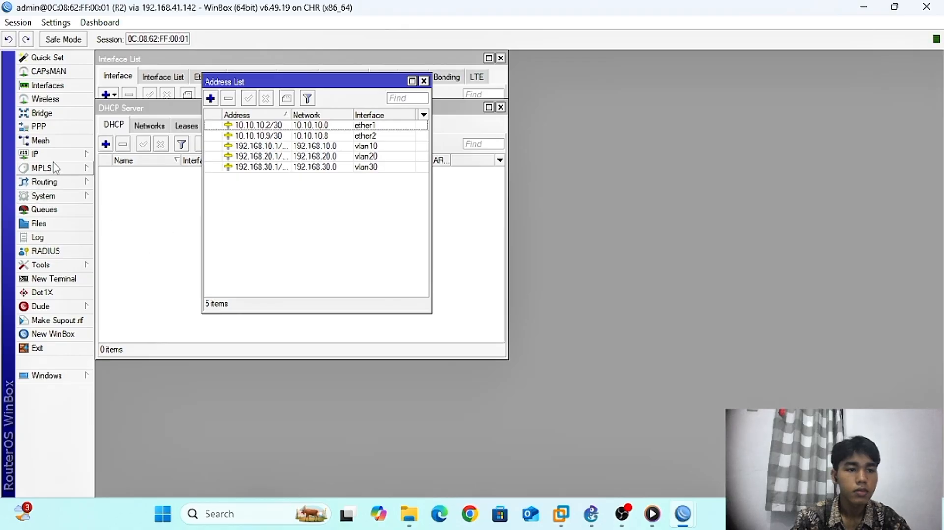
Switch to the SW1 session, open its IP address list and start a new entry with the address 10.10.10.10./30
mouse_move(683, 514)
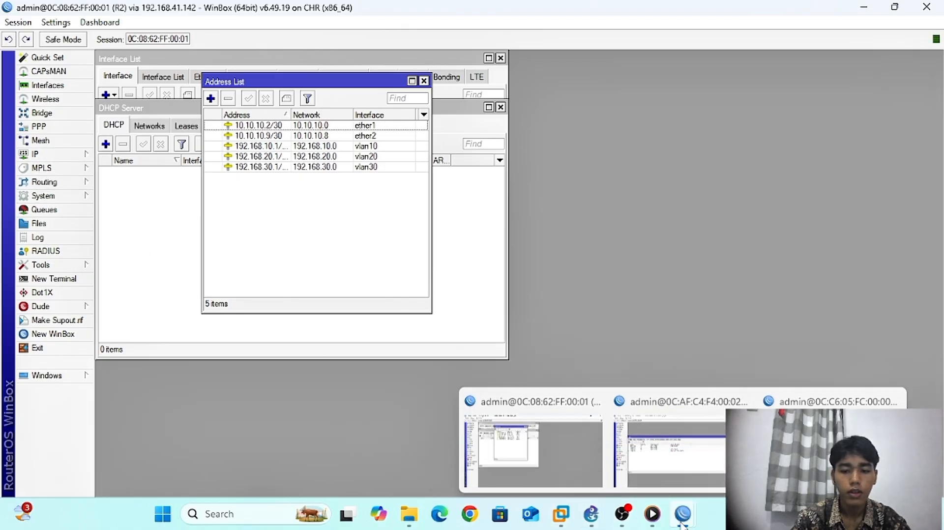
click(687, 438)
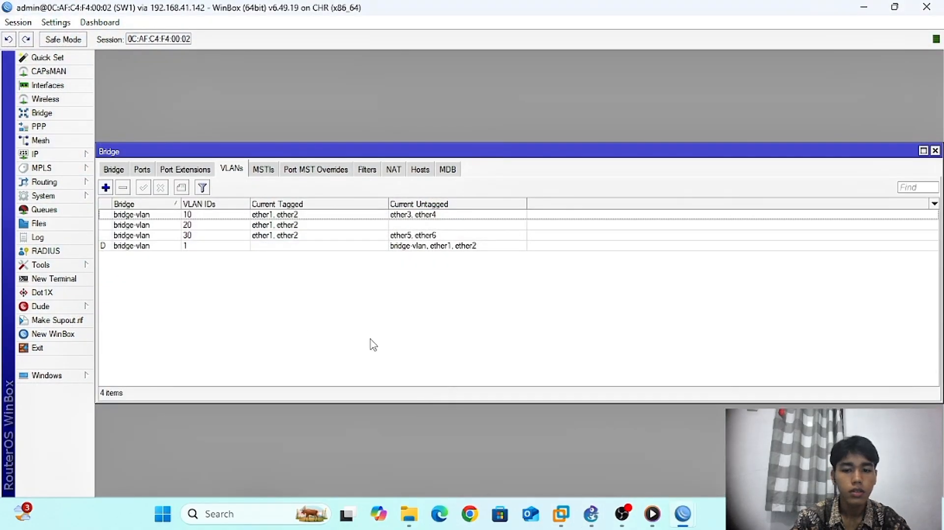
click(44, 154)
click(119, 171)
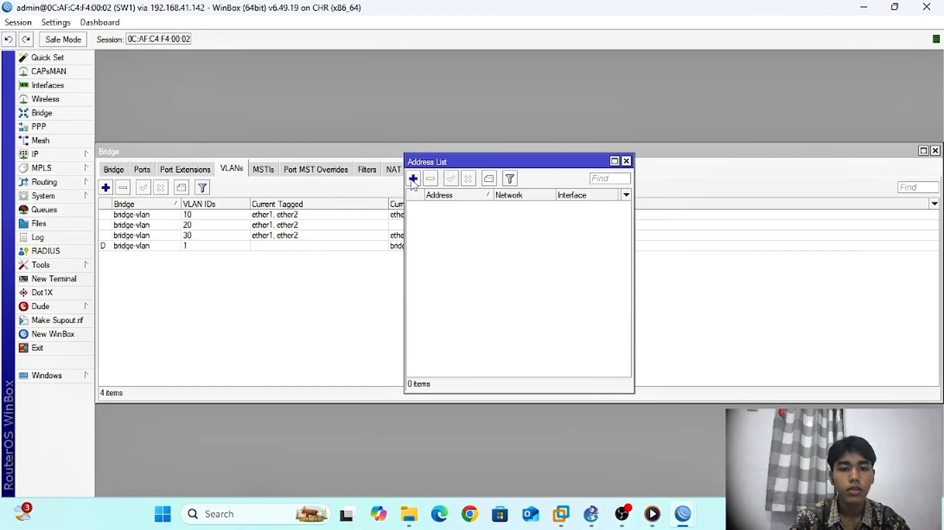
click(413, 179)
click(510, 220)
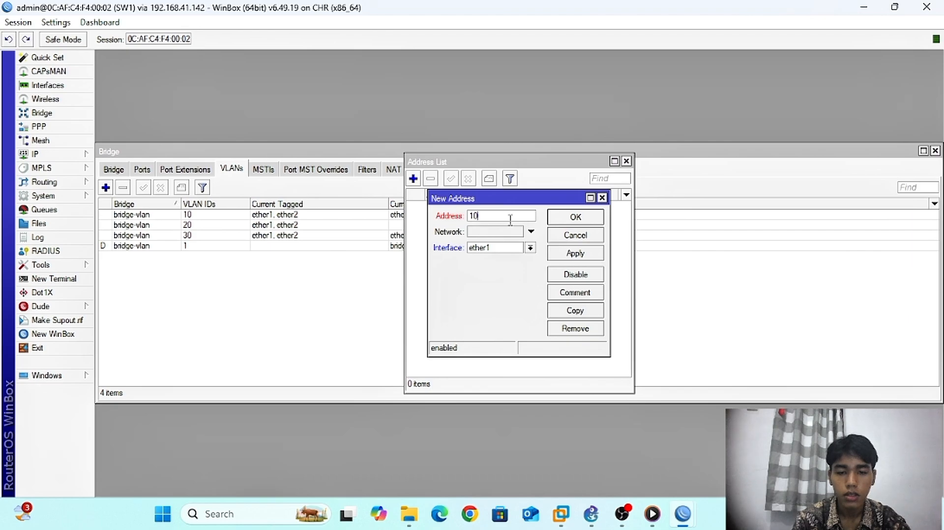
text(10.10.10.10)
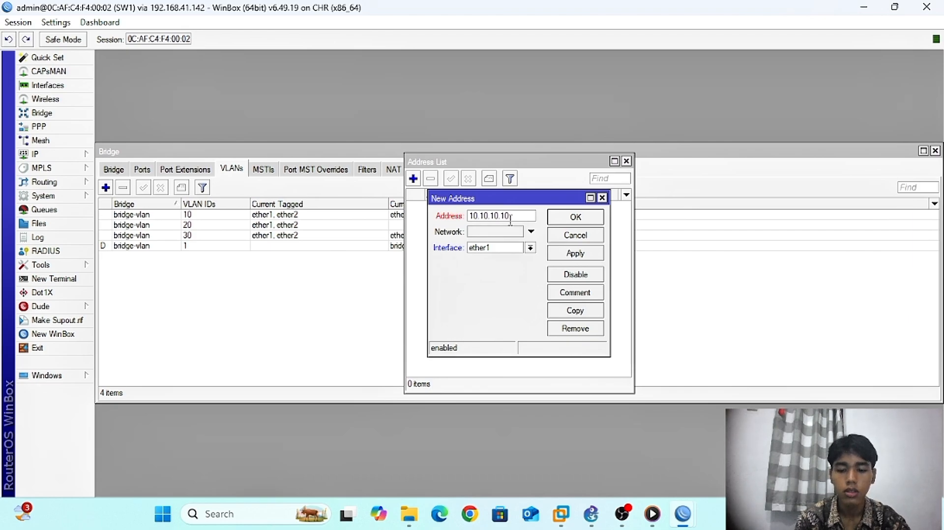
text(/30)
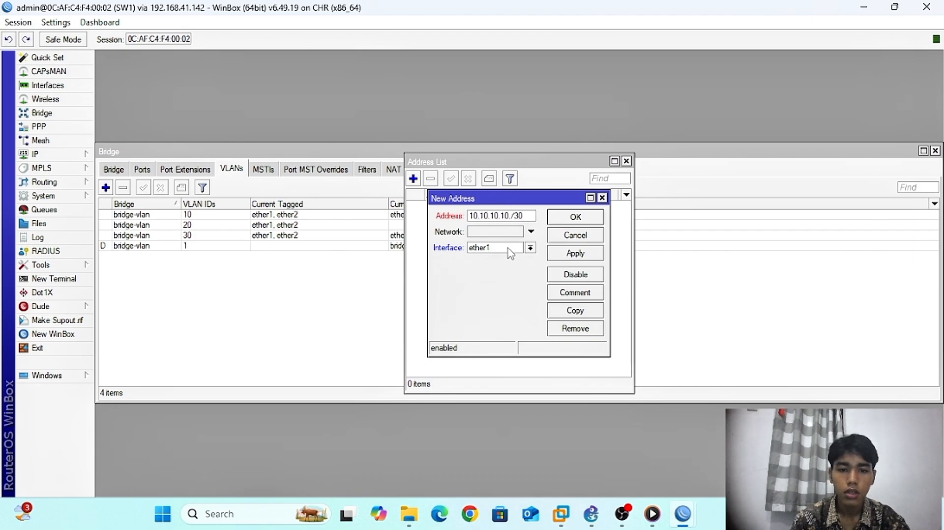
Try to apply the new SW1 address entry on ether1, reselecting the interface between attempts
click(511, 253)
click(505, 262)
click(576, 253)
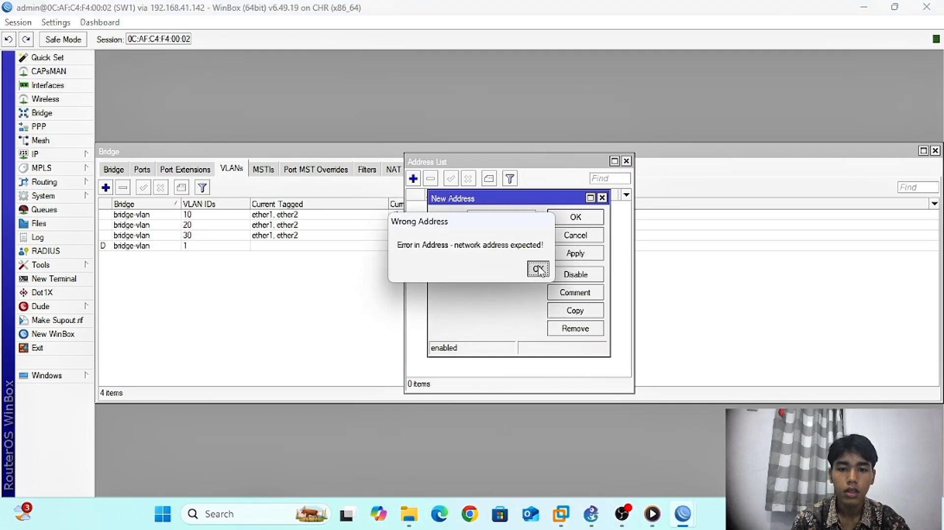
click(538, 269)
click(523, 216)
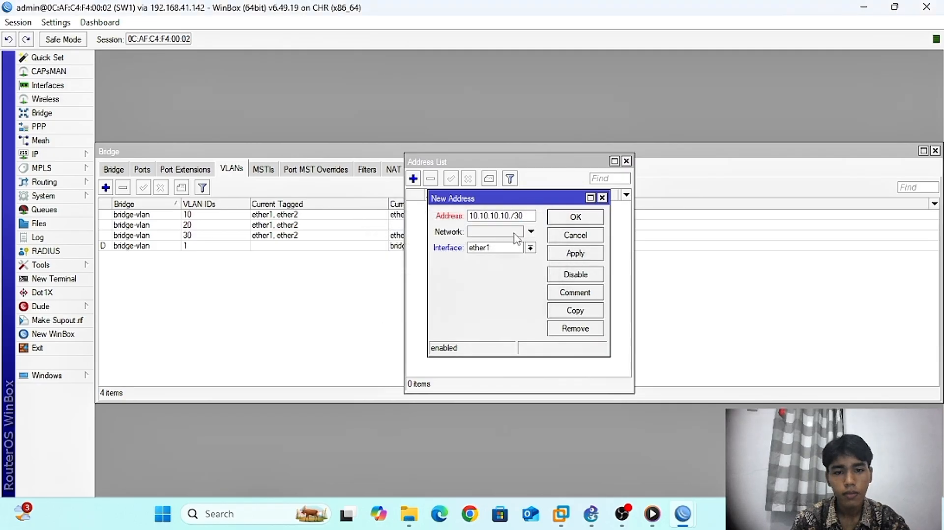
click(498, 251)
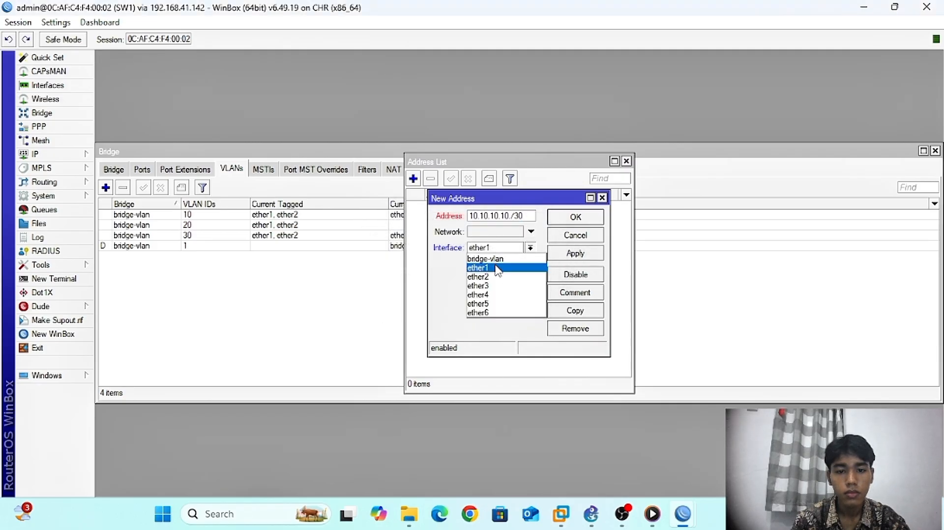
click(498, 268)
click(569, 253)
click(538, 268)
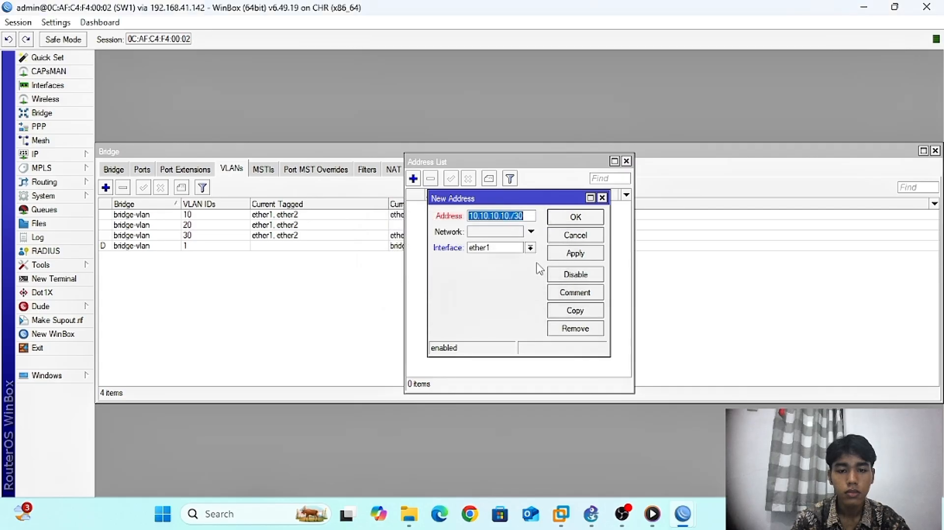
click(530, 248)
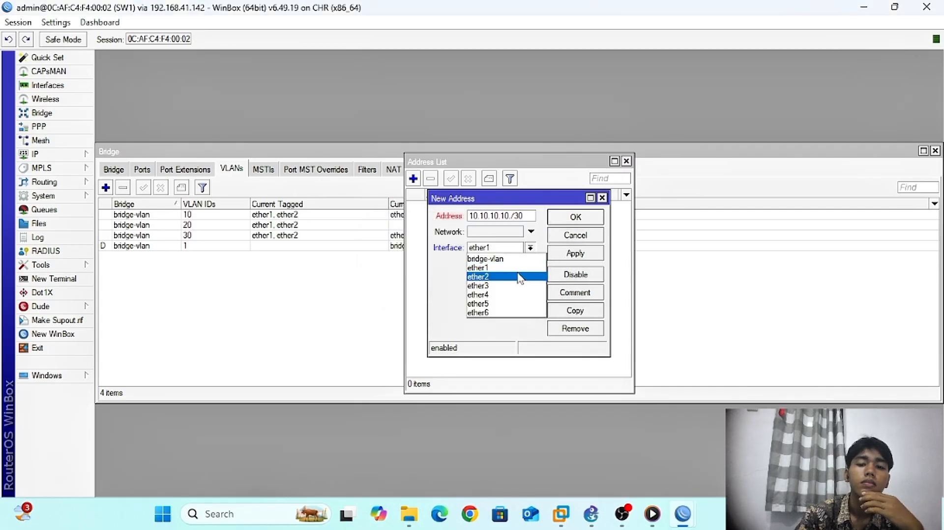
click(541, 266)
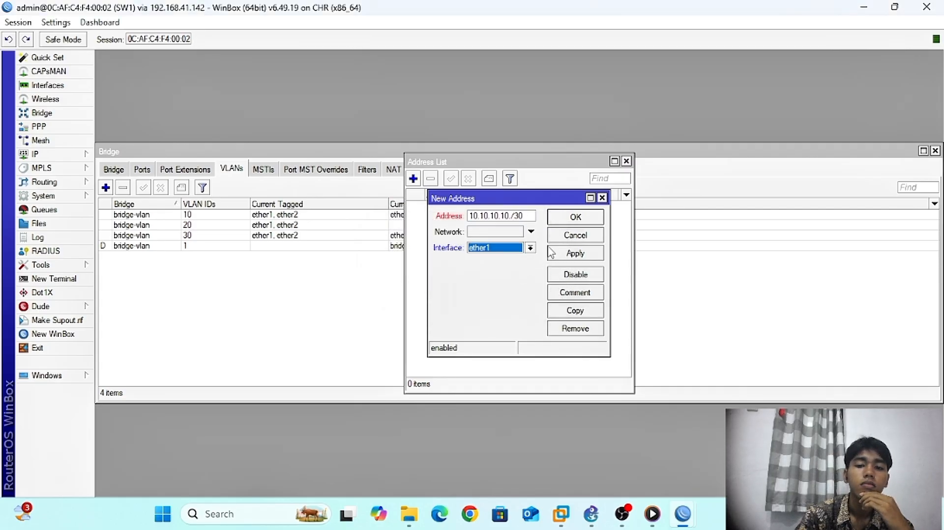
click(586, 253)
click(531, 269)
click(573, 257)
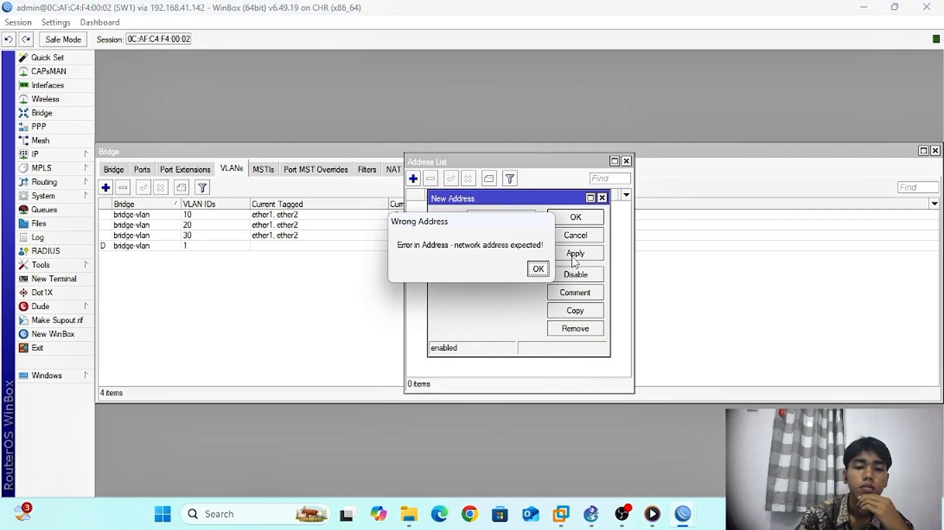
click(538, 269)
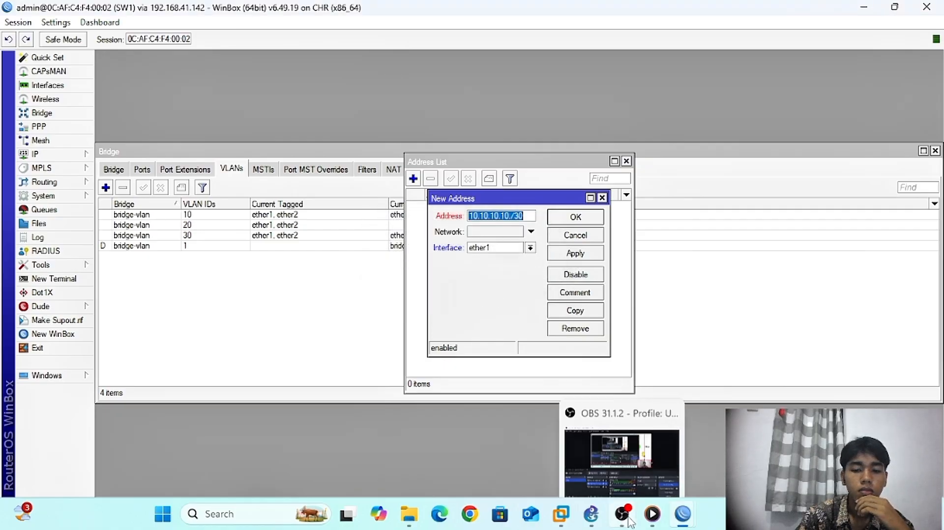
Correct the new SW1 address to 10.10.10.10/30 on ether1 and save the entry
click(520, 216)
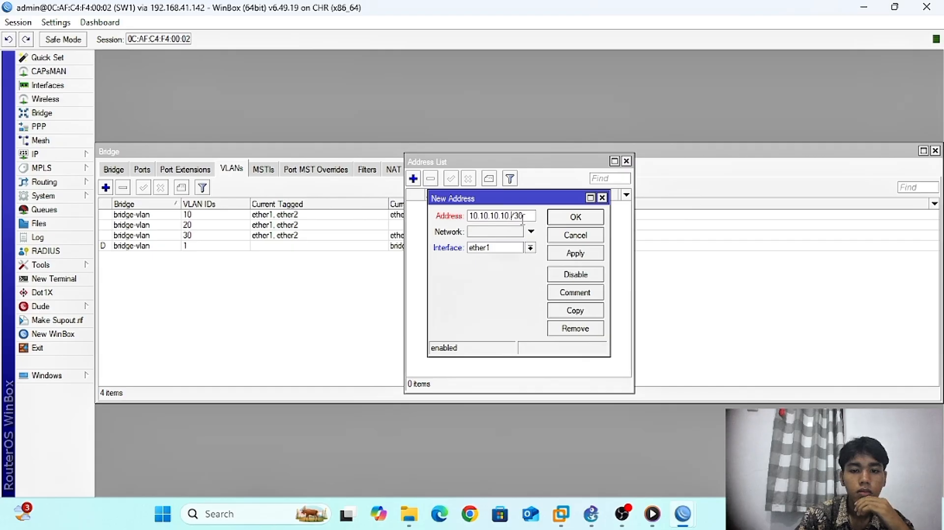
key(BackSpace)
click(576, 253)
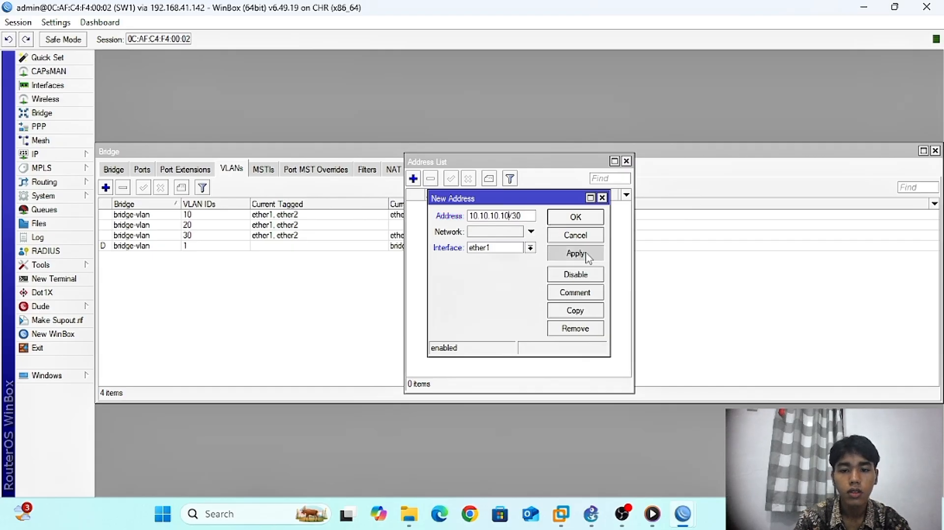
click(597, 218)
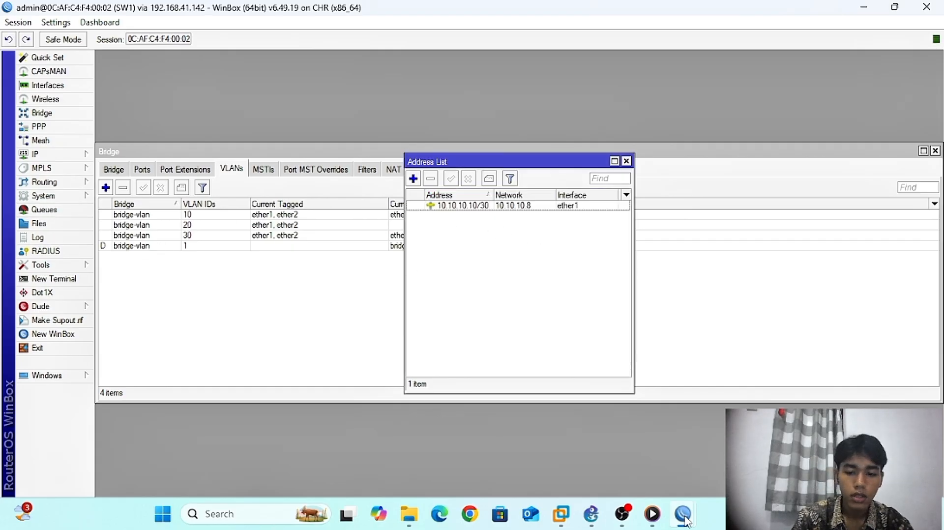
Switch to the R2 session and set up a DHCP server on vlan10, accepting the defaults with lease time 00:10:00
mouse_move(685, 519)
click(537, 428)
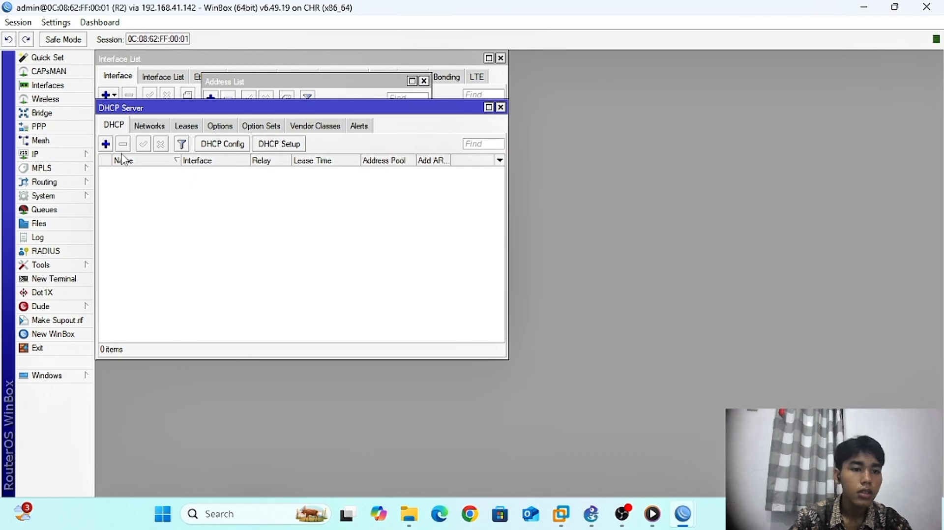
click(274, 145)
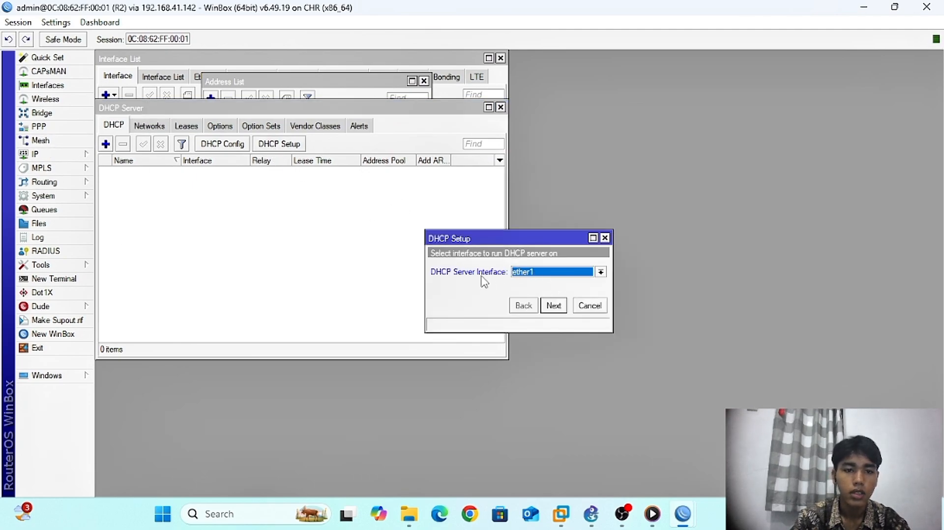
click(544, 274)
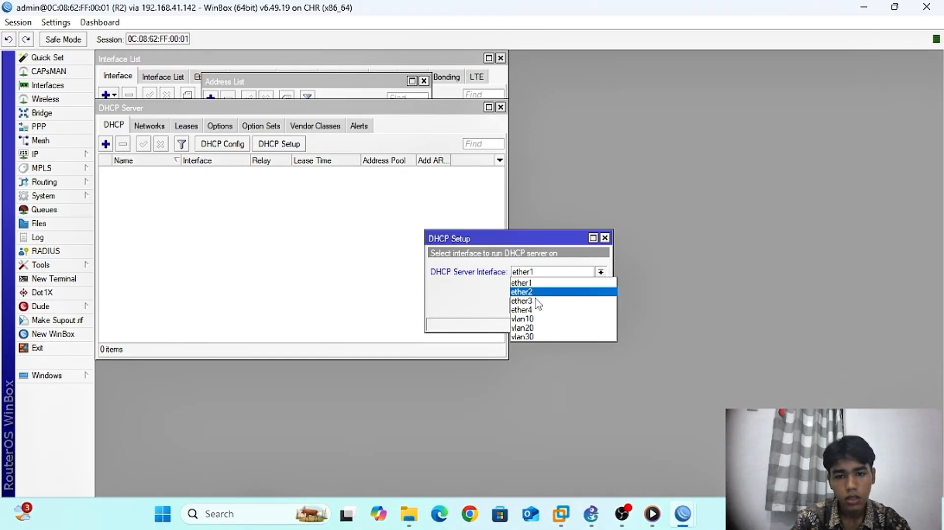
click(532, 320)
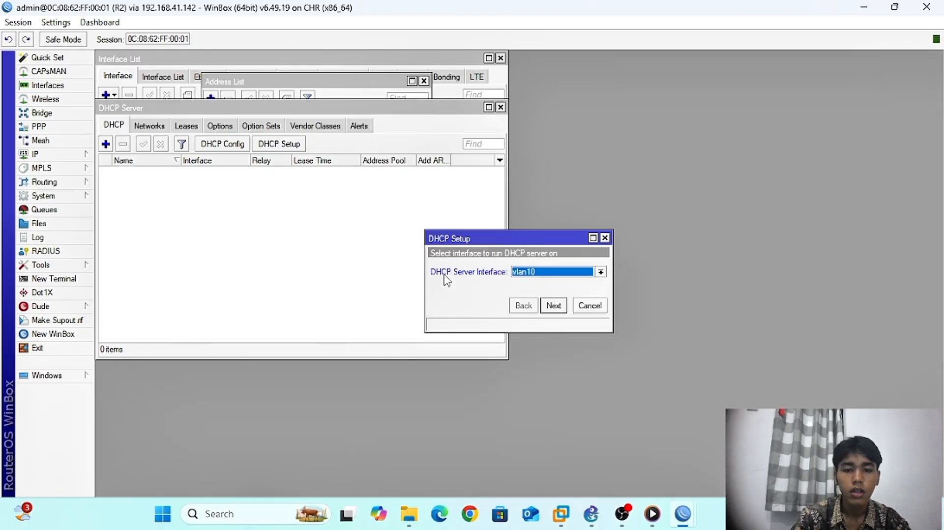
click(554, 308)
click(554, 307)
click(554, 306)
click(554, 307)
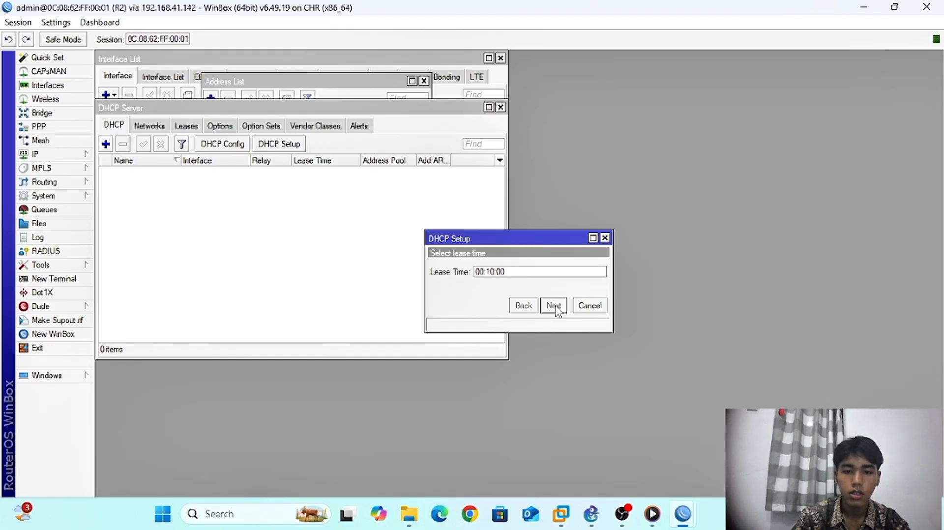
click(521, 270)
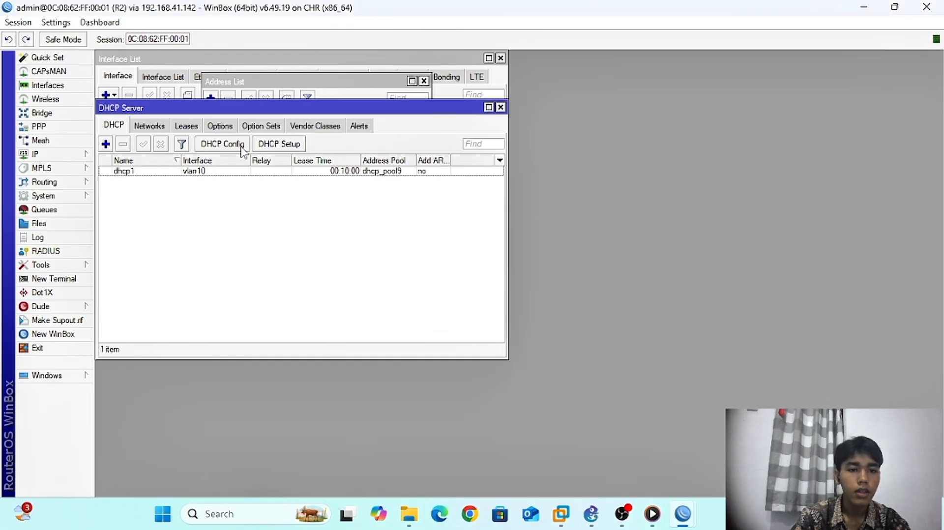
Set up a DHCP server on vlan20 with gateway 192.168.20.1, accepting the remaining defaults
click(291, 144)
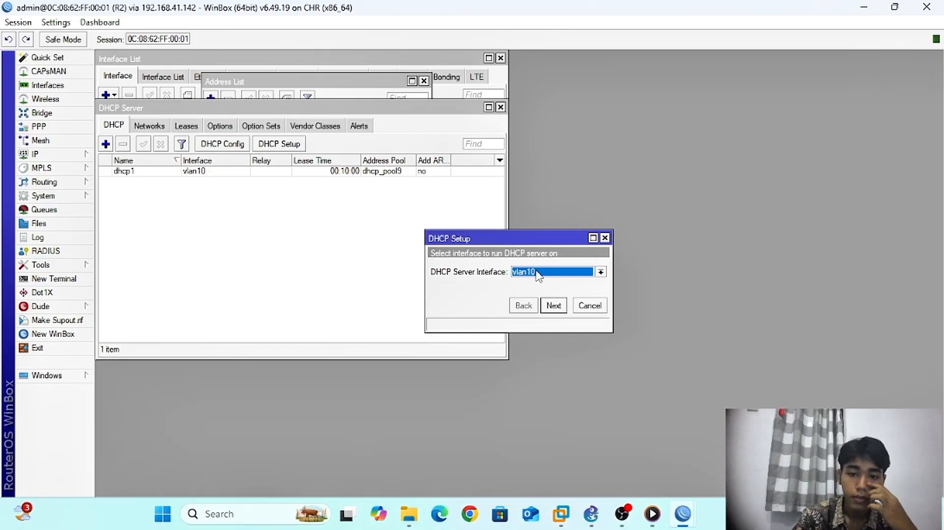
click(539, 276)
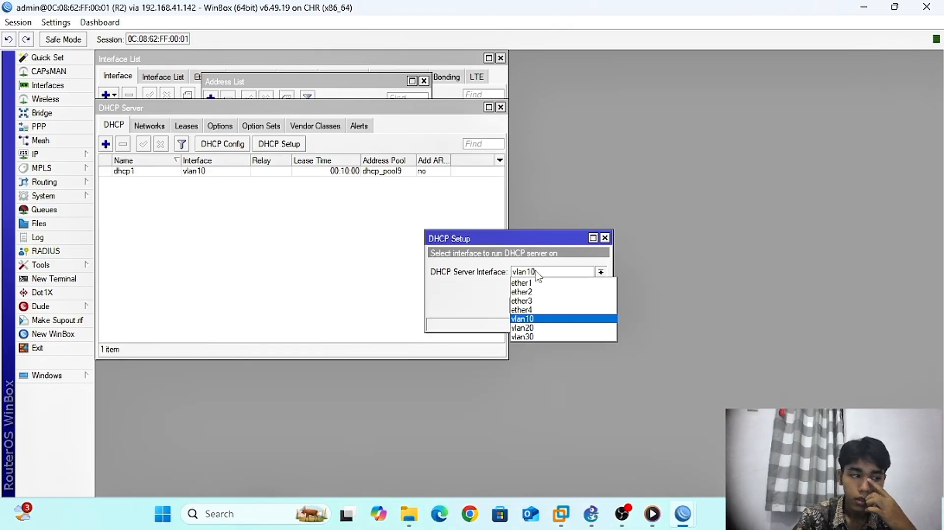
click(523, 328)
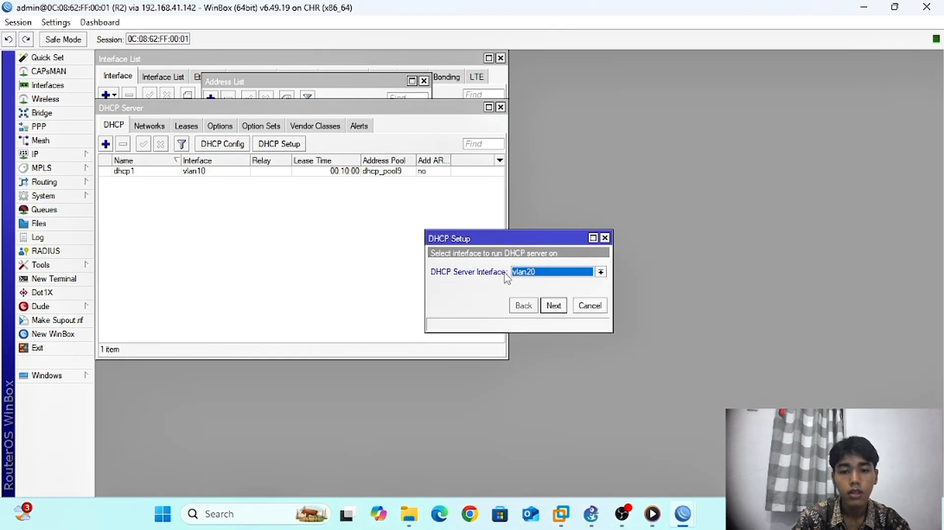
click(554, 305)
click(554, 306)
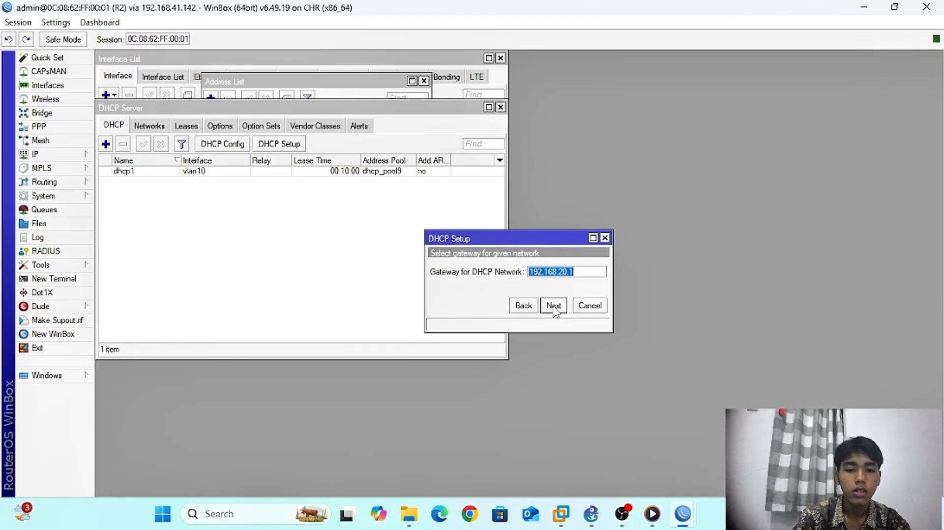
click(554, 306)
click(554, 305)
click(554, 306)
click(554, 306)
click(521, 270)
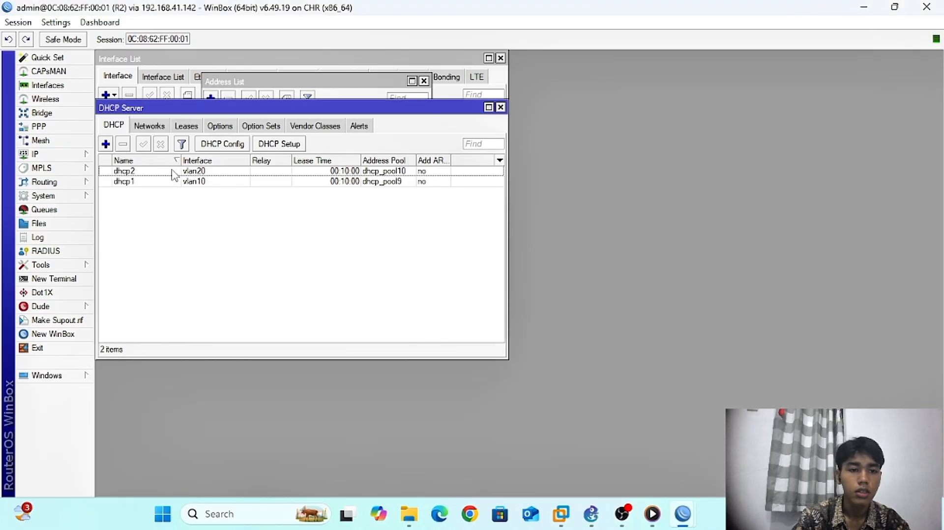
Set up a DHCP server on vlan30 with the default settings and lease time 00:10:00
click(279, 144)
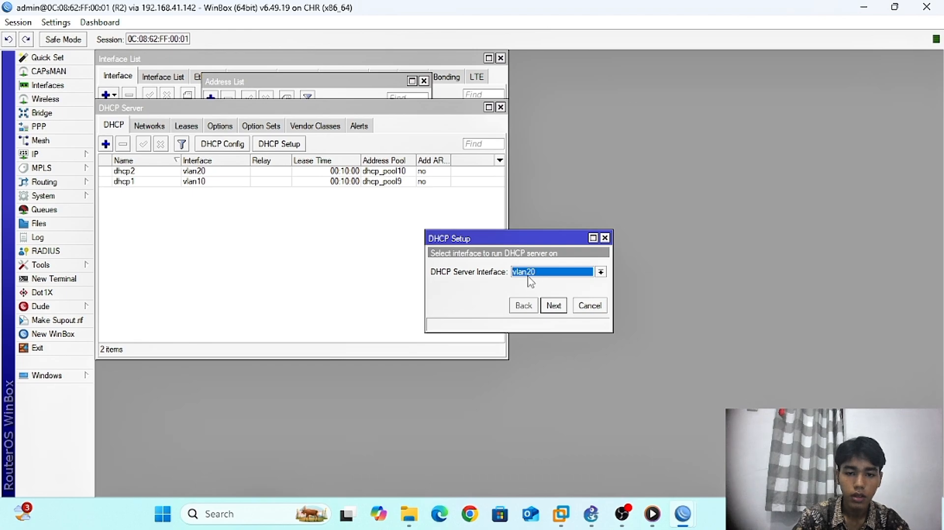
click(531, 278)
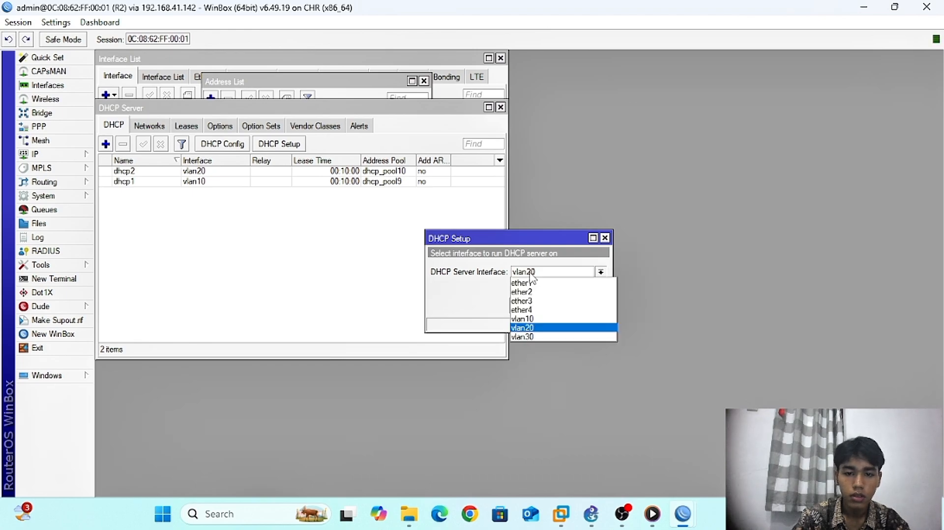
click(525, 336)
click(553, 306)
click(553, 305)
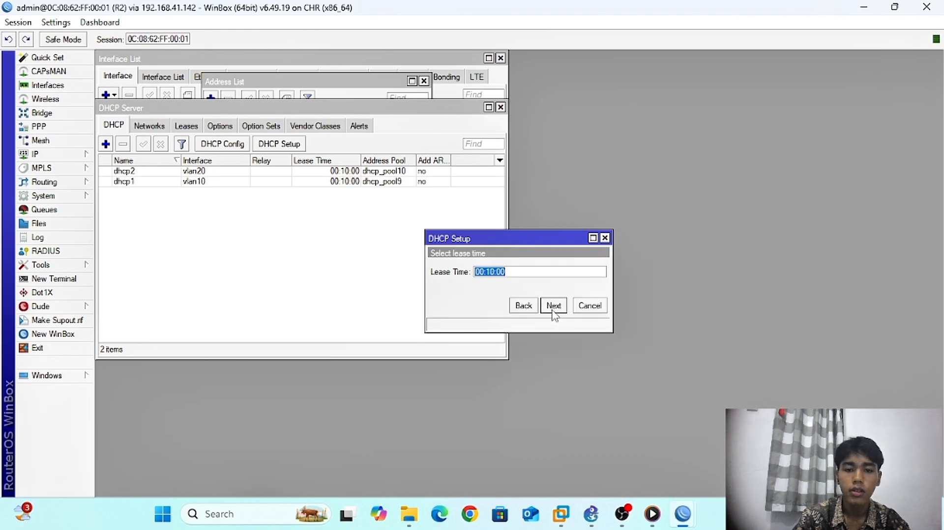
click(554, 306)
click(519, 269)
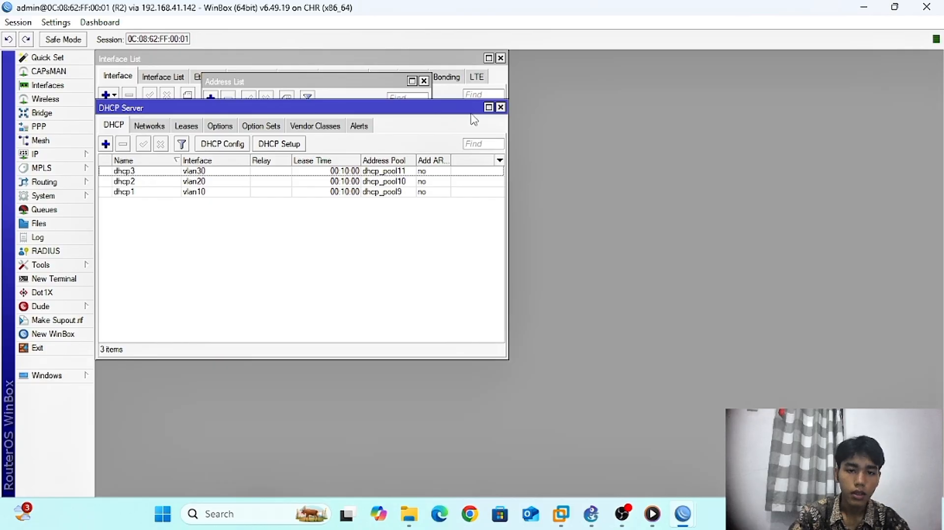
Check R2's firewall NAT rules and DHCP server list, and minimise the session windows to reach SW2
click(82, 157)
click(123, 254)
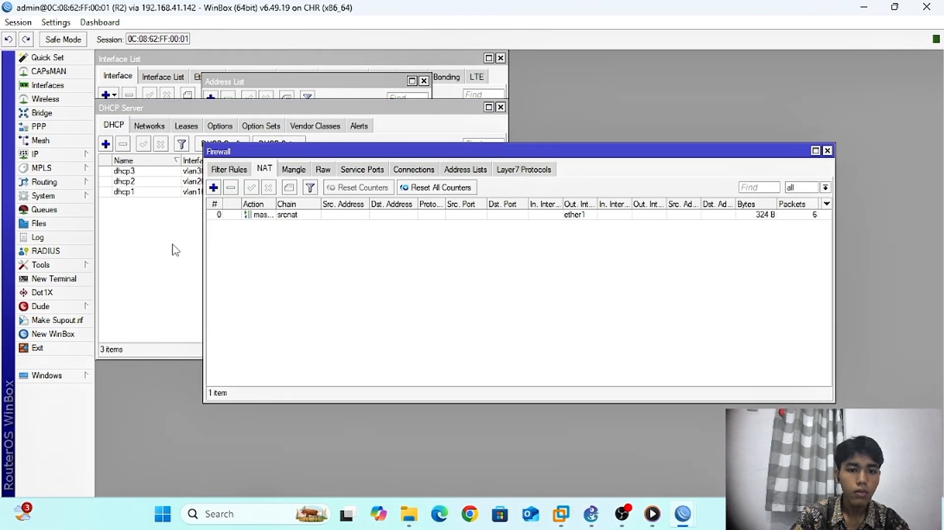
click(174, 250)
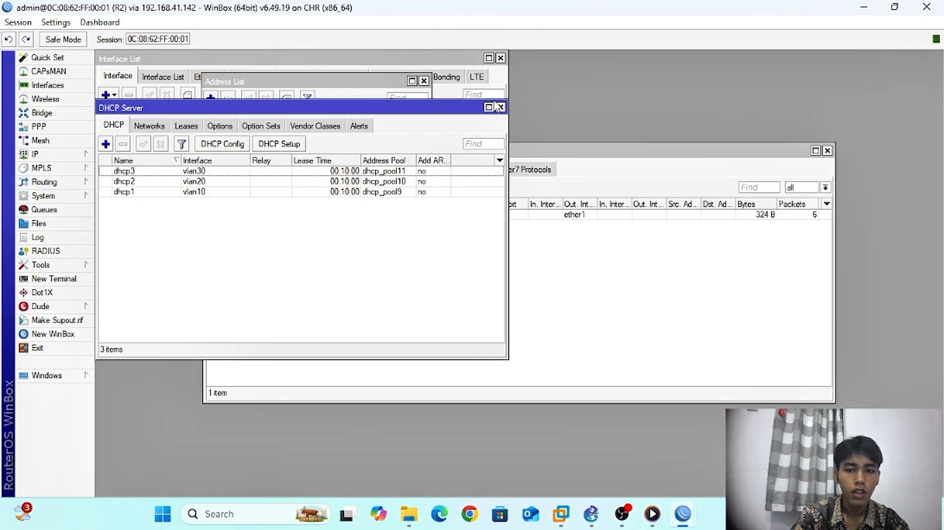
click(865, 7)
click(864, 8)
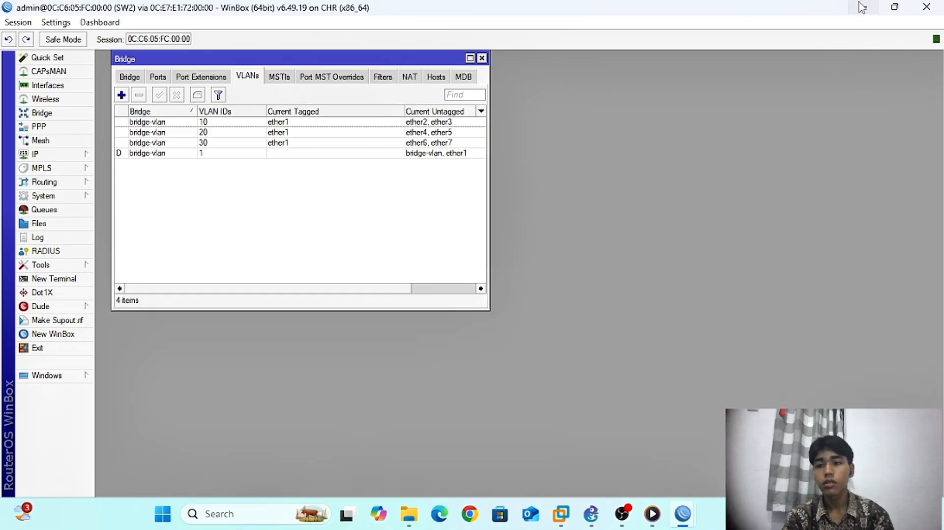
Switch to GNS3 and, in PC2's console, request an address with ip dhcp and display its settings with sh ip
click(856, 9)
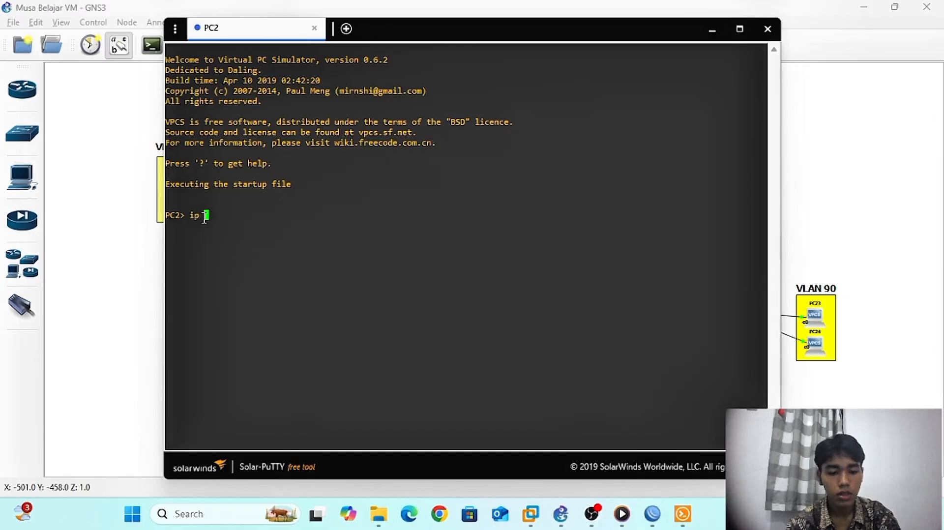
key(Return)
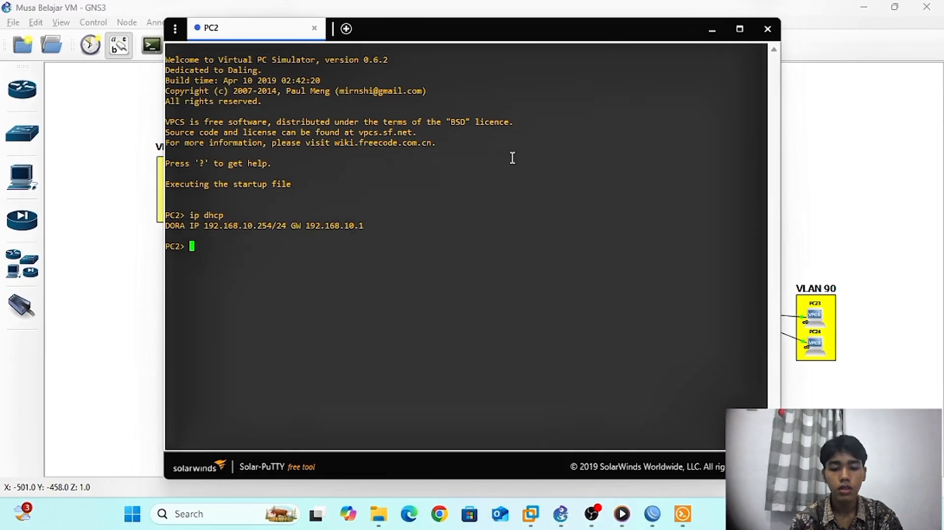
text(ip)
key(BackSpace)
key(BackSpace)
text(sh ip)
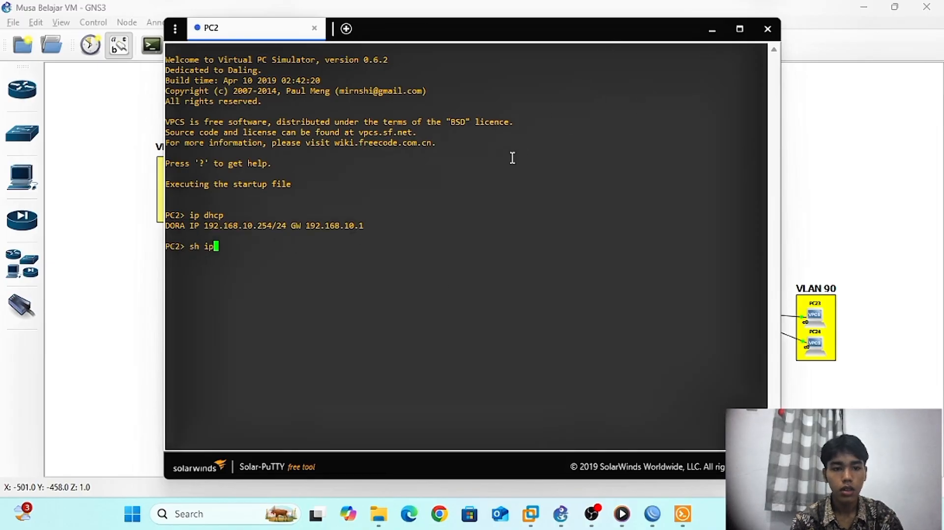
key(Return)
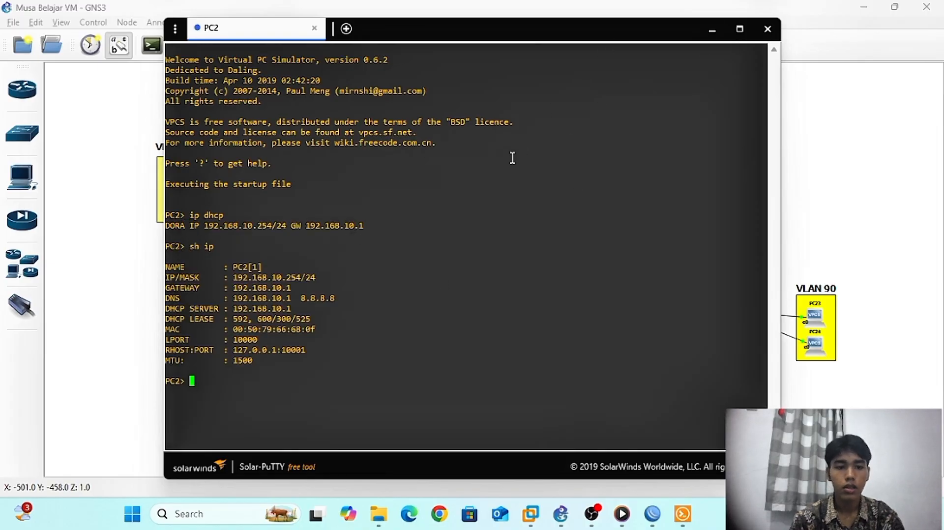
click(711, 29)
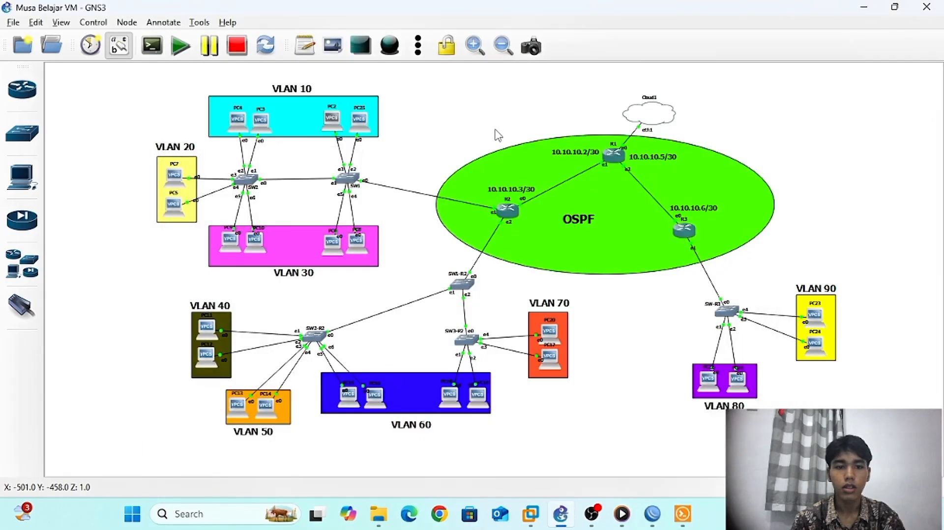
Open PC25's console, closing the duplicate session, then run ip dhcp and sh ip to obtain and display its address
double_click(361, 124)
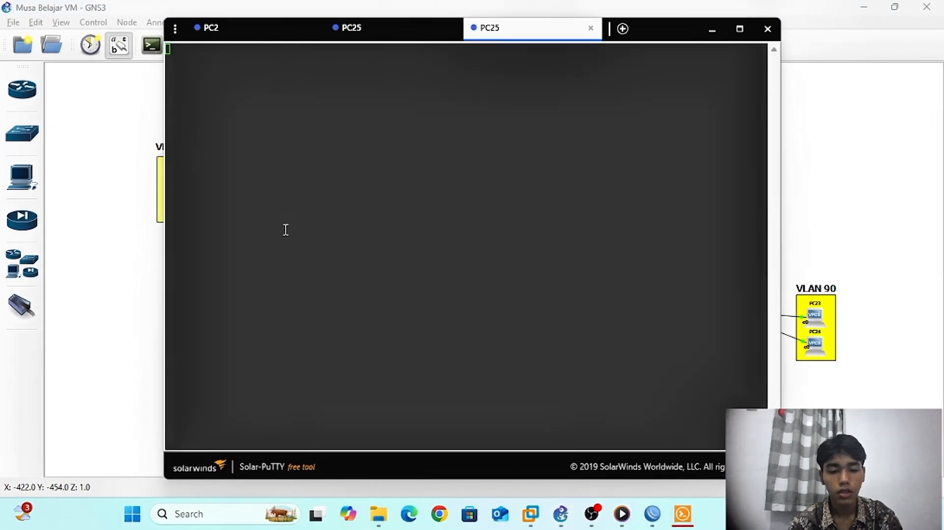
click(591, 28)
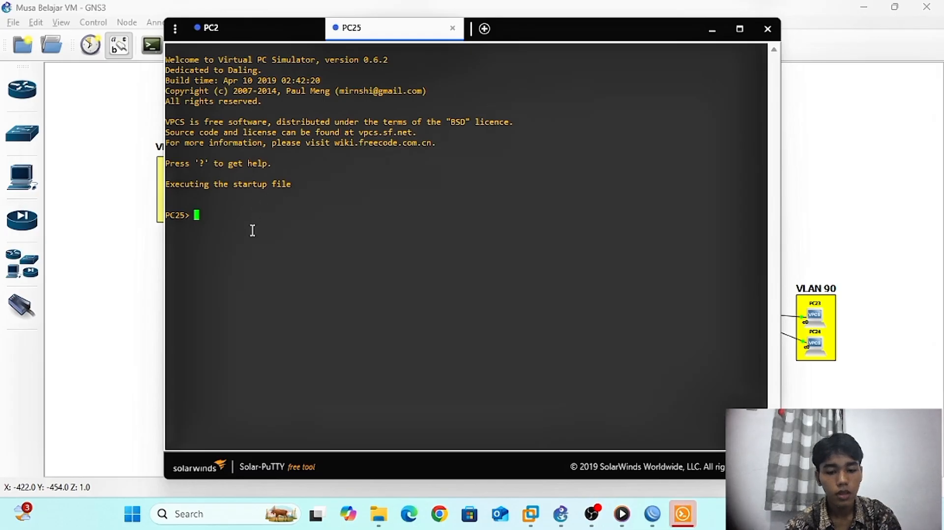
text(ip dhc)
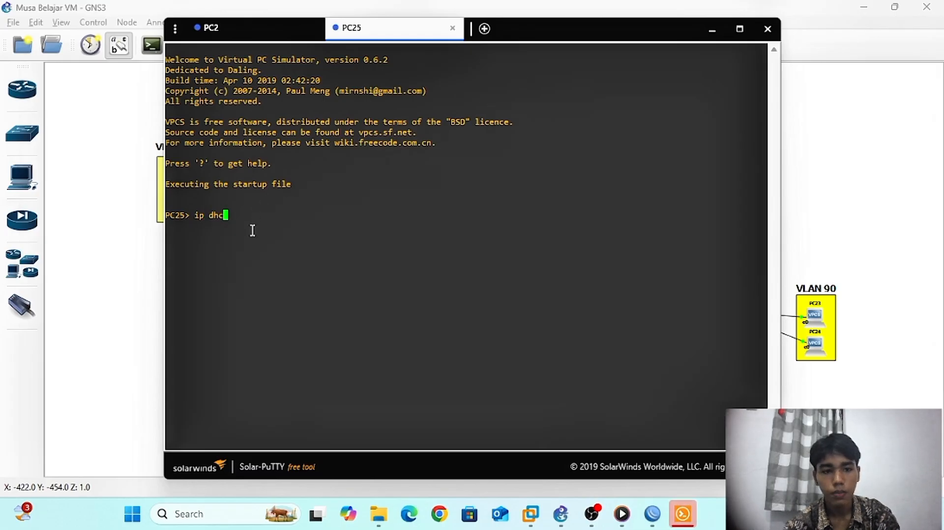
text(p)
key(Return)
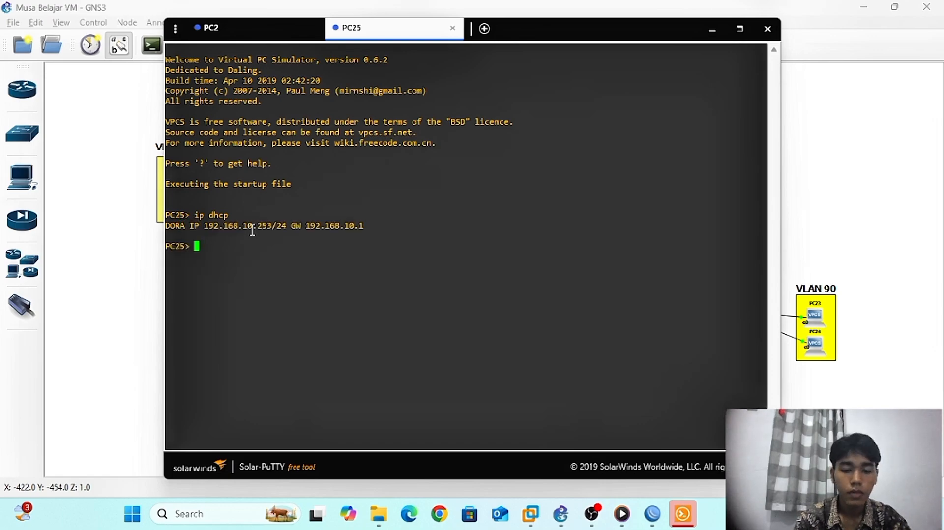
text(sh )
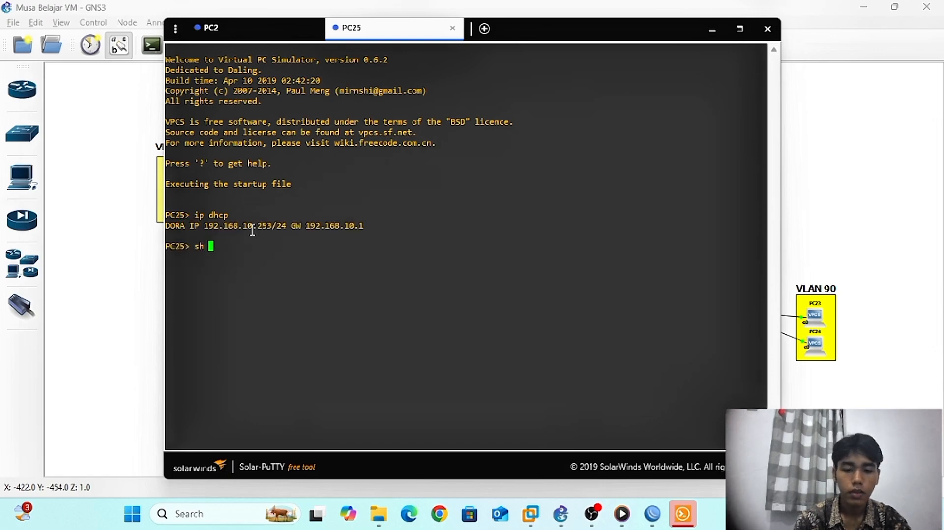
text(ip)
key(Return)
click(713, 29)
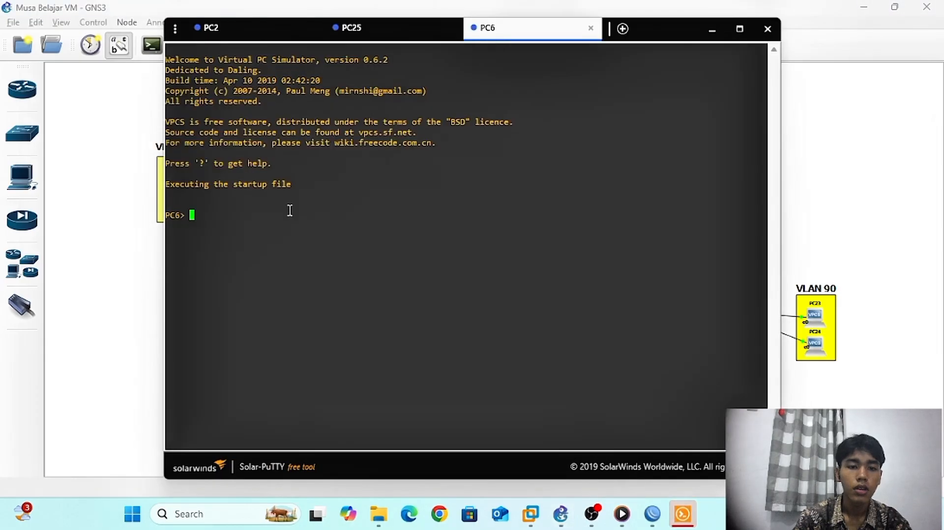
Request DHCP addresses from the consoles of PC6 and PC8 in VLAN 30
text(dhcp)
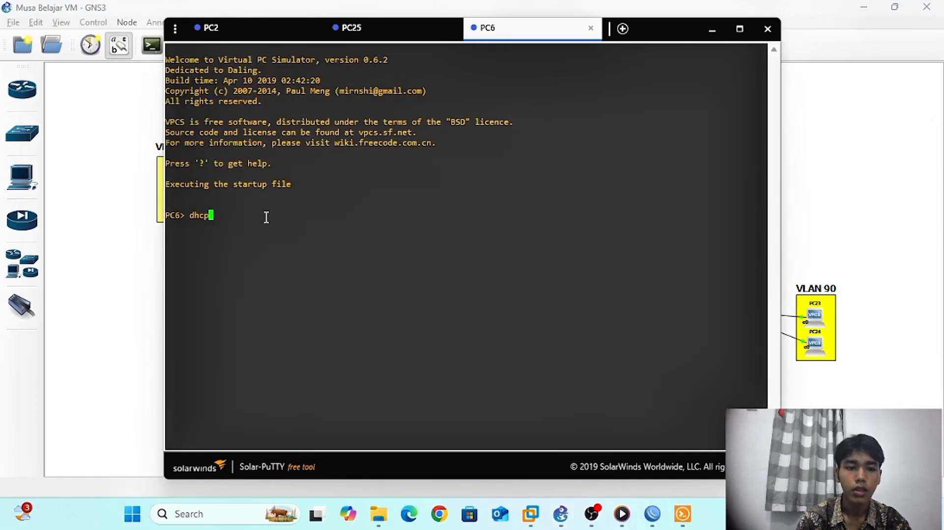
key(Return)
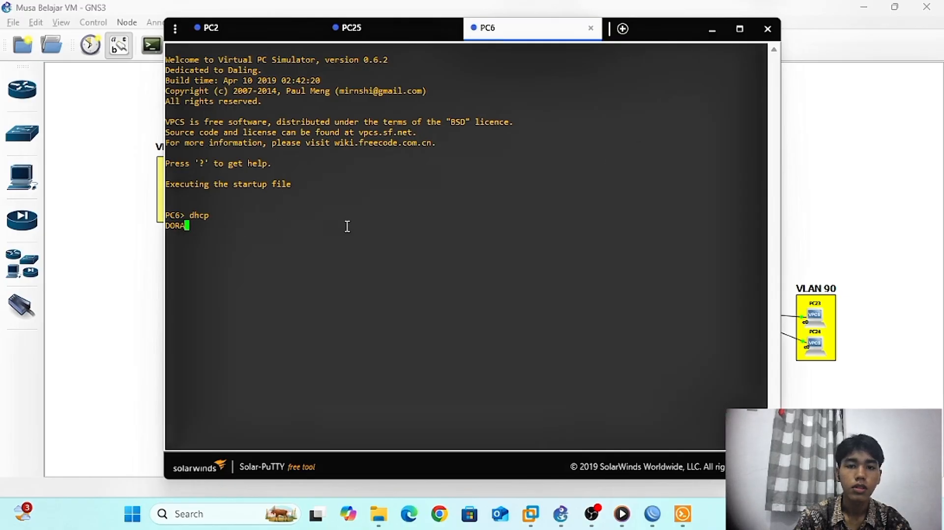
click(711, 33)
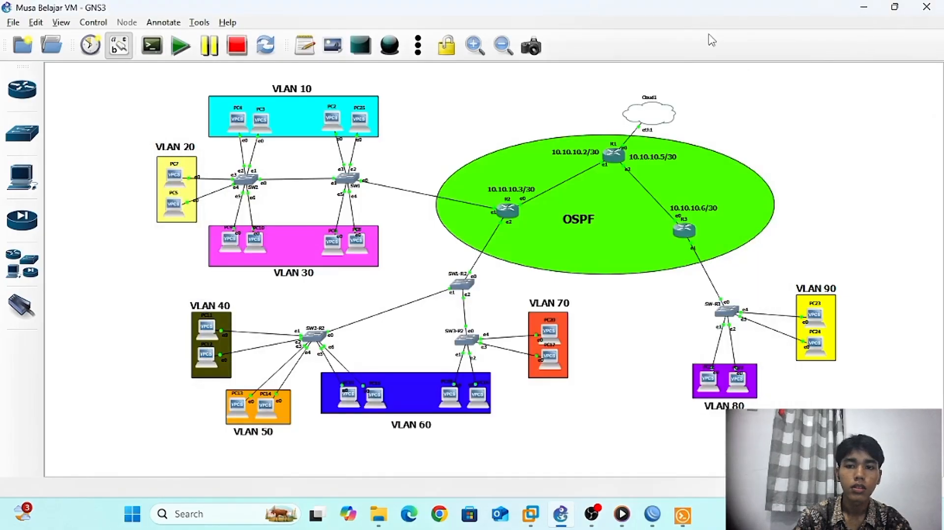
double_click(360, 244)
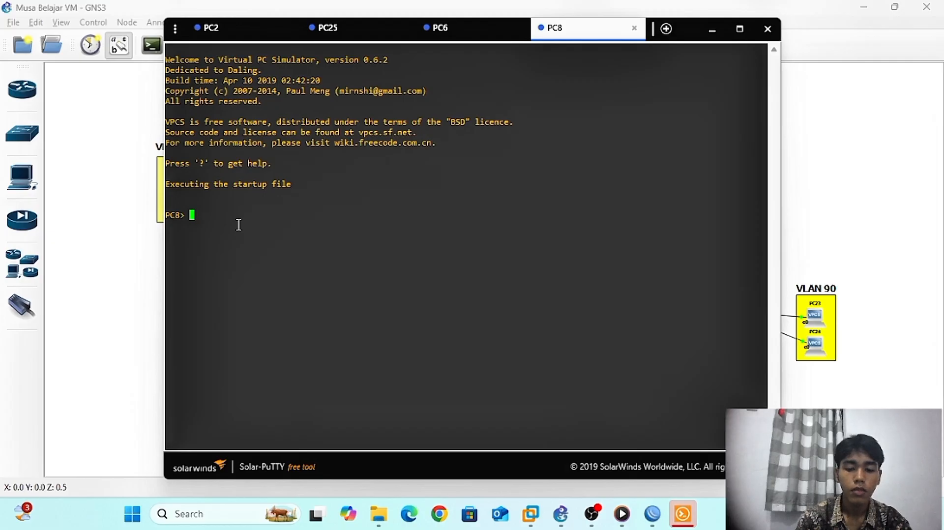
text(ip dhcp)
key(Return)
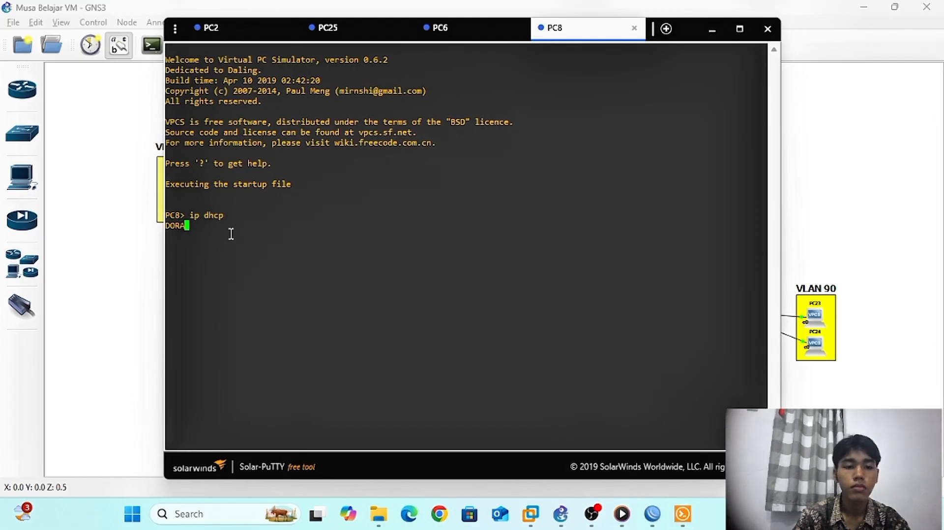
click(711, 30)
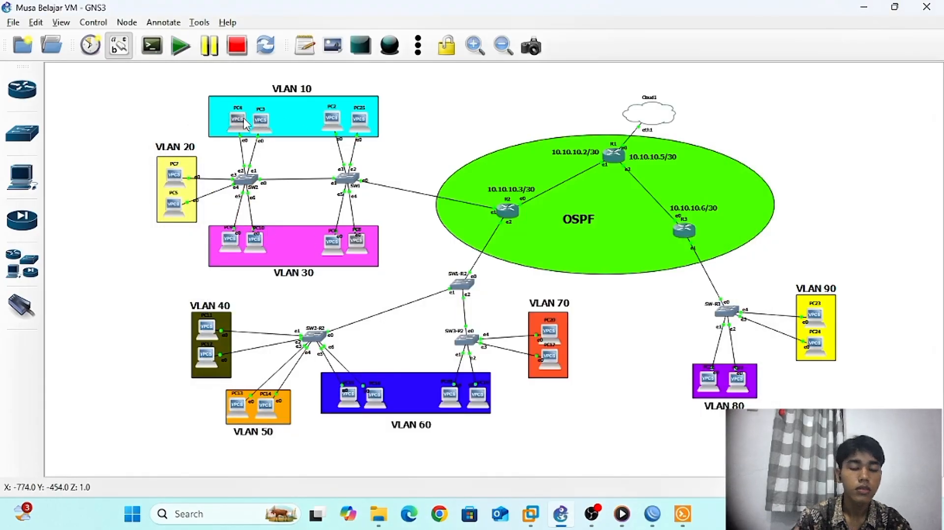
Run ip dhcp in the consoles of PC4 and PC3 in VLAN 10 to obtain their addresses
drag(261, 124, 262, 123)
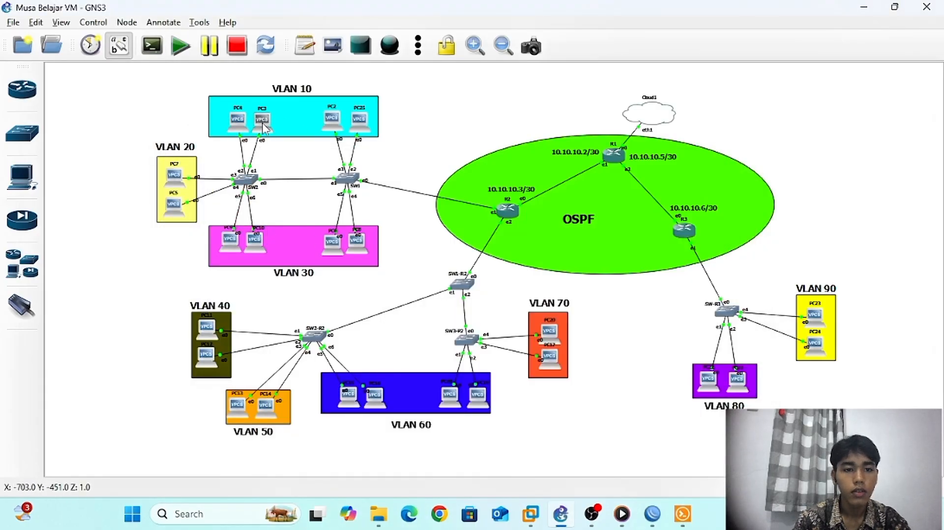
double_click(236, 121)
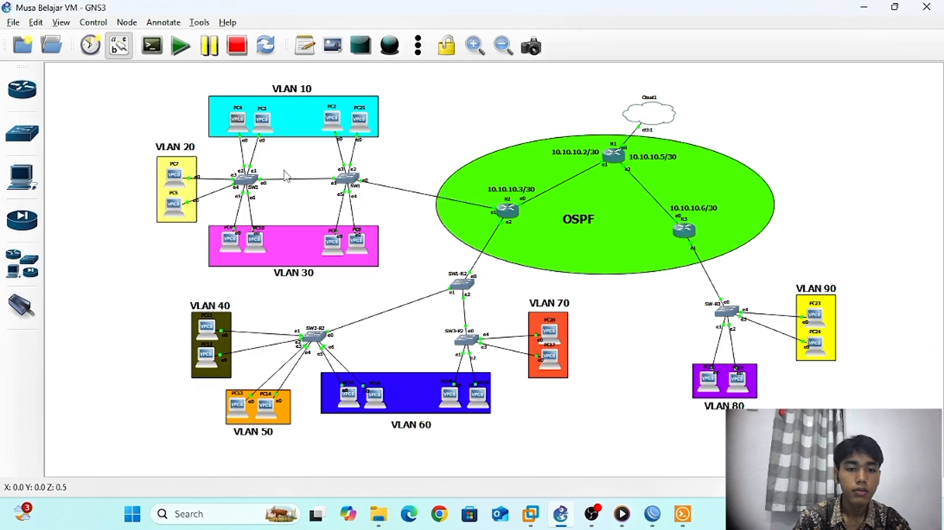
text(ip dhcp)
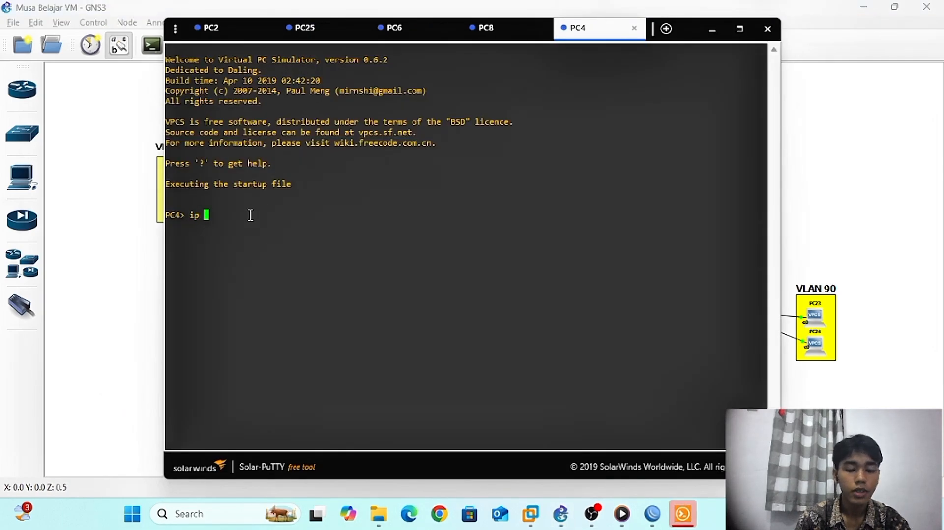
key(Return)
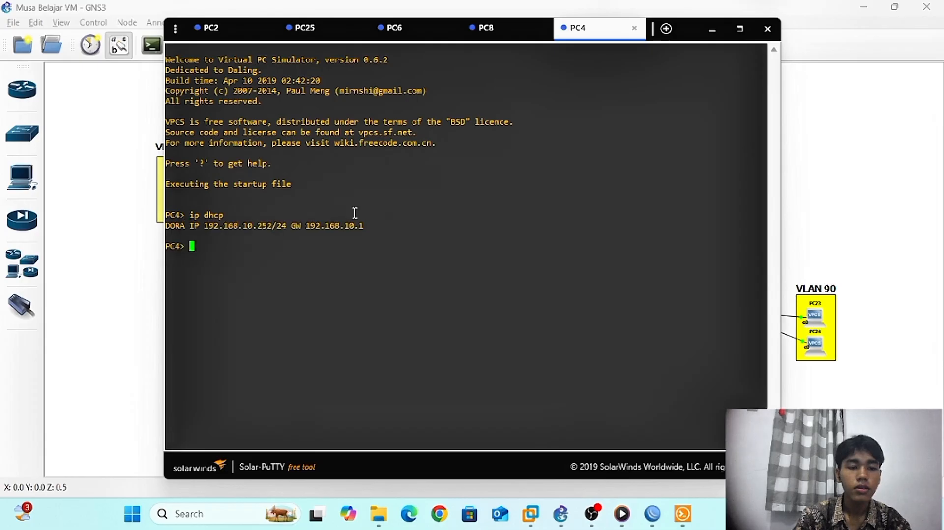
click(712, 29)
double_click(265, 126)
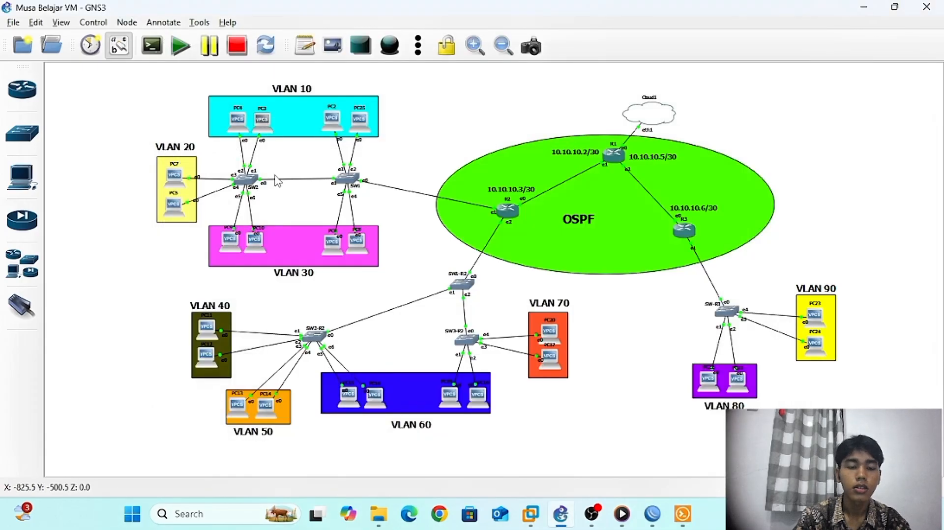
text(ip dhcp)
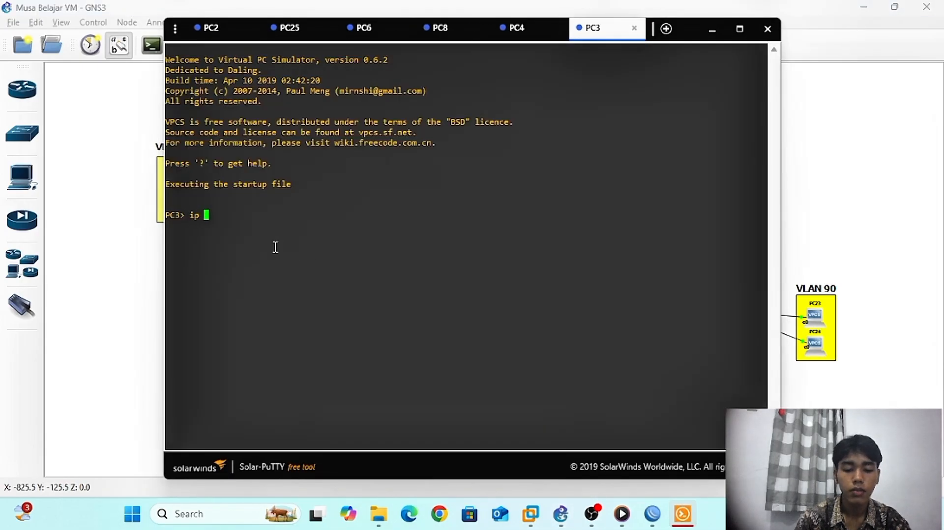
key(Return)
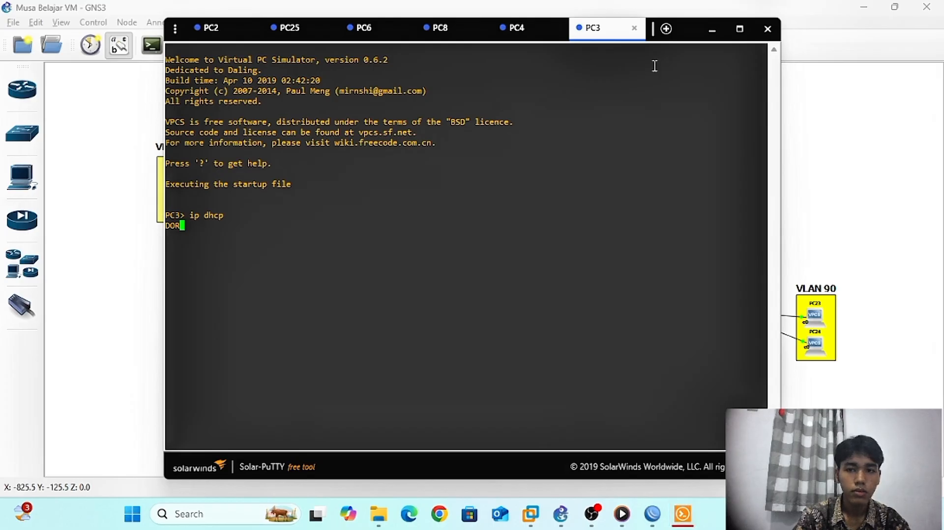
click(712, 30)
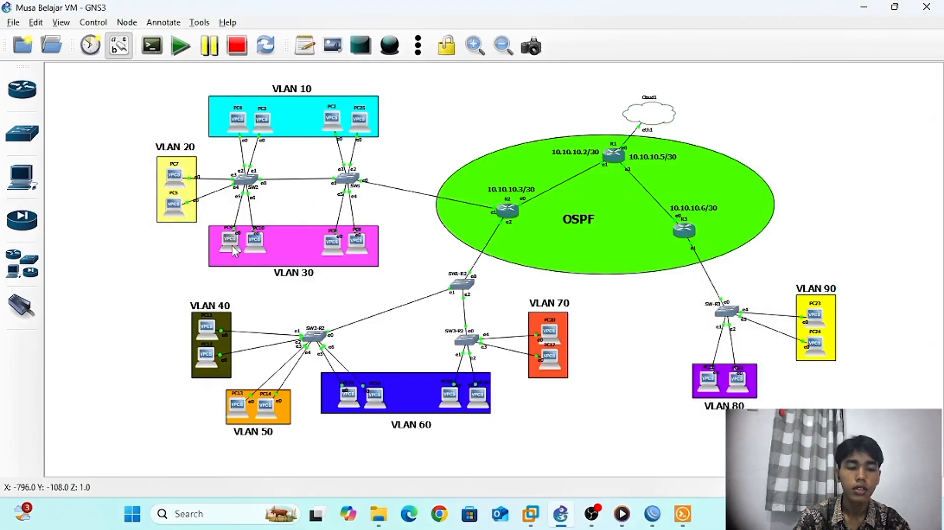
Open PC9's console in VLAN 30, request an address with ip dhcp, and check the assigned lease
double_click(234, 251)
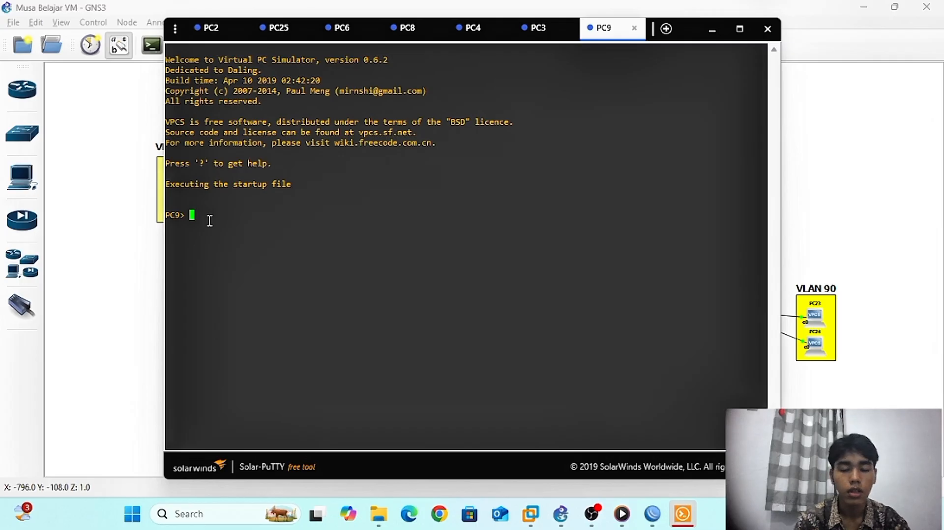
text(ip)
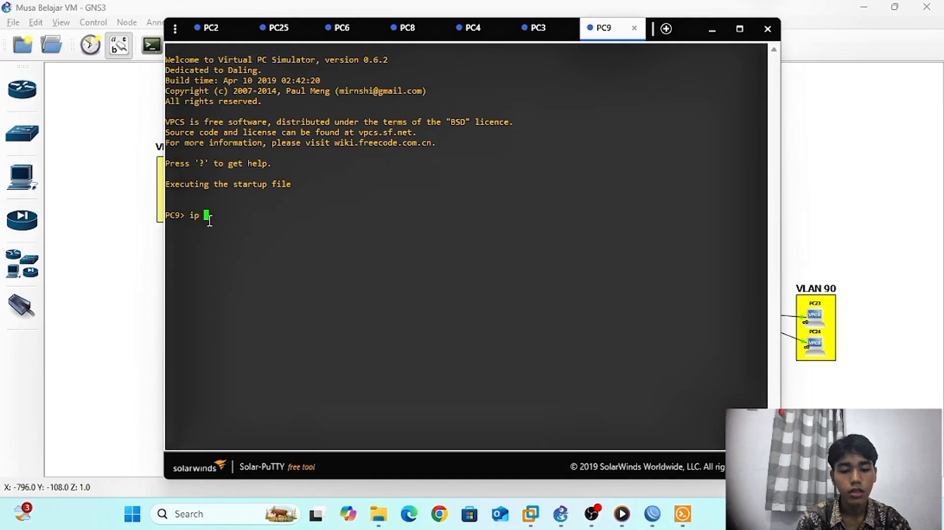
text(dhc)
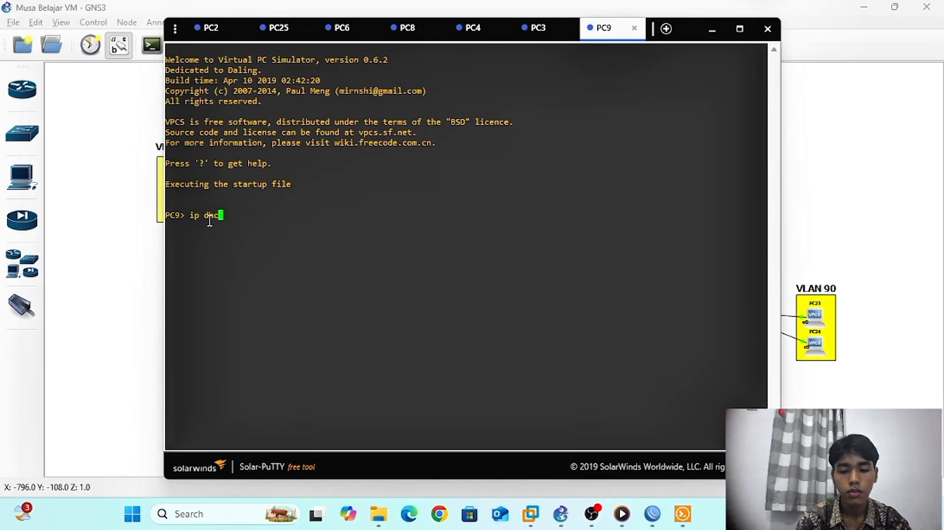
text(p)
key(Return)
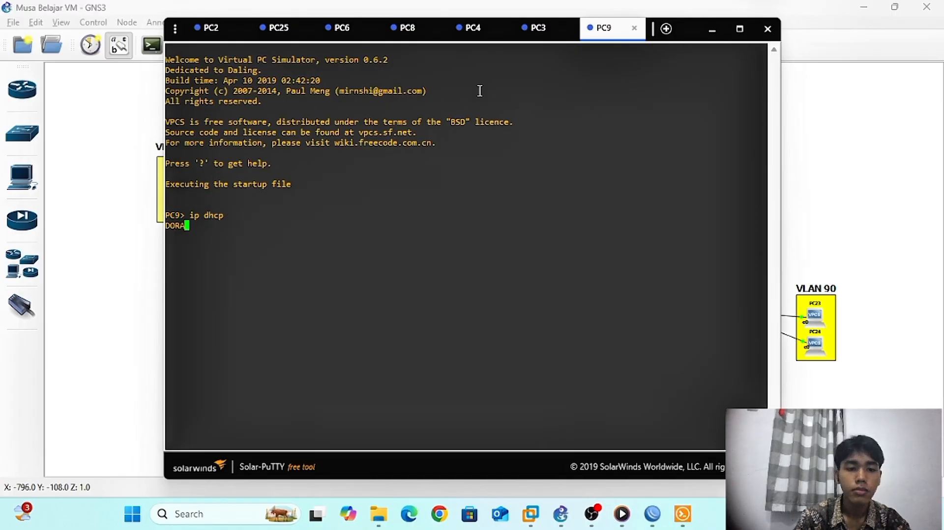
click(704, 32)
key(alt+Tab)
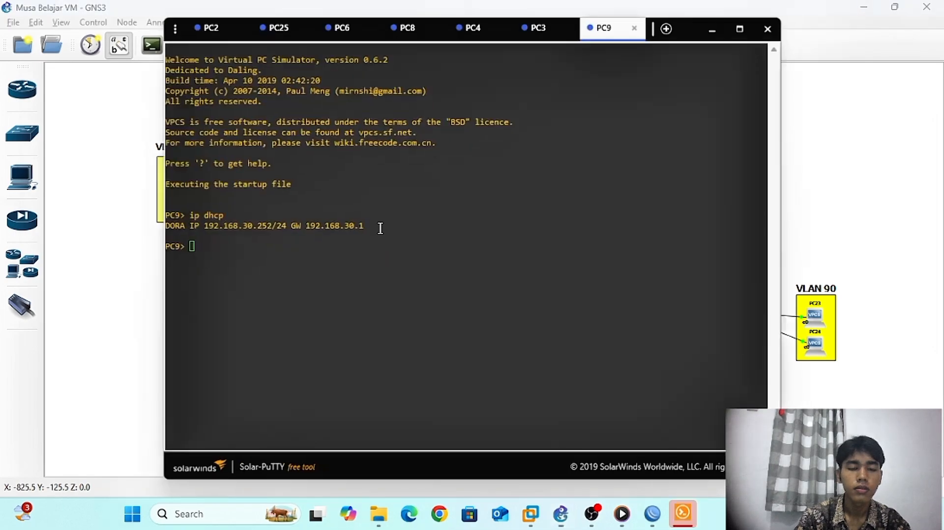
Request an address on PC10 in VLAN 30, correcting the mistyped command to ip dhcp
text(ip )
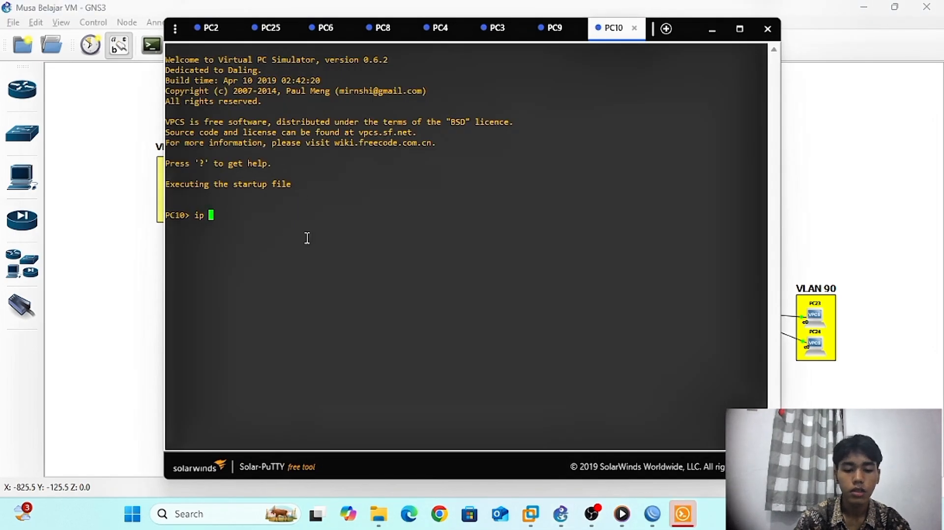
text(dcp)
key(Return)
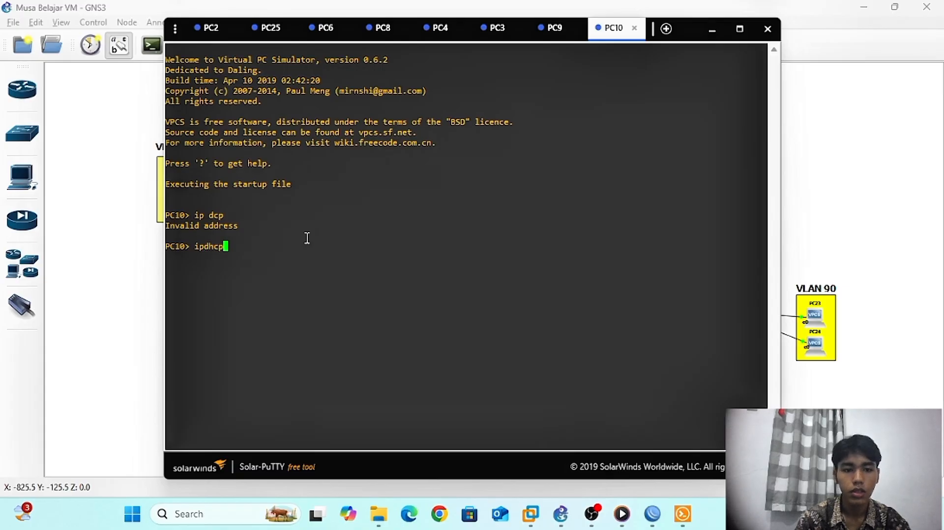
text(h)
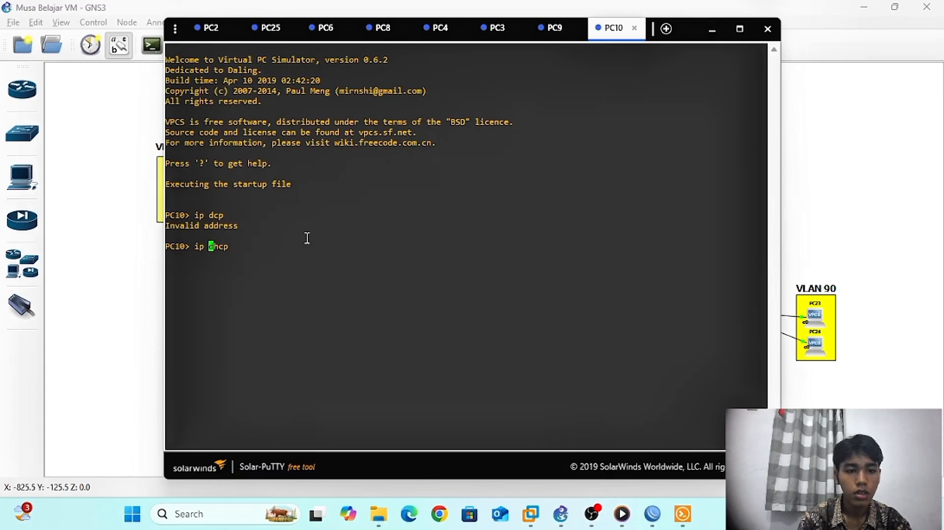
key(Return)
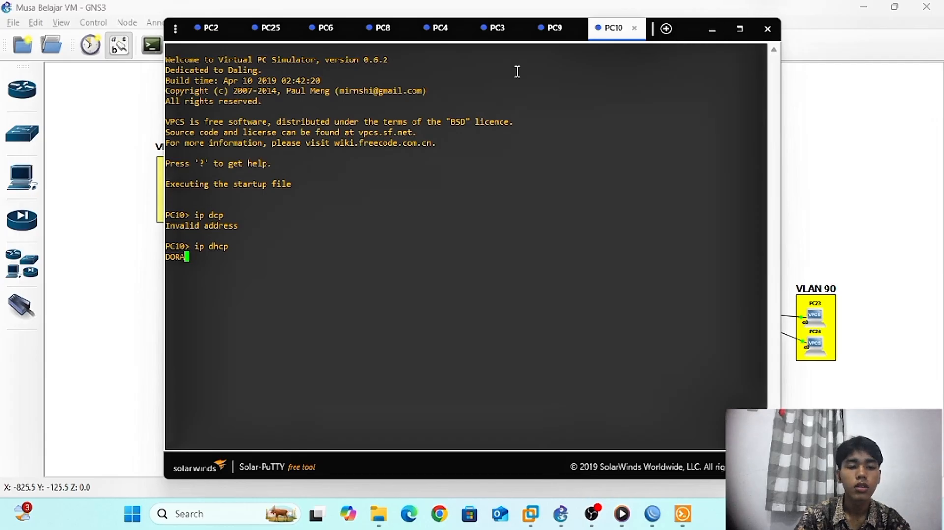
click(713, 34)
Open PC7's console in VLAN 20 and request an address with ip dhcp
double_click(176, 181)
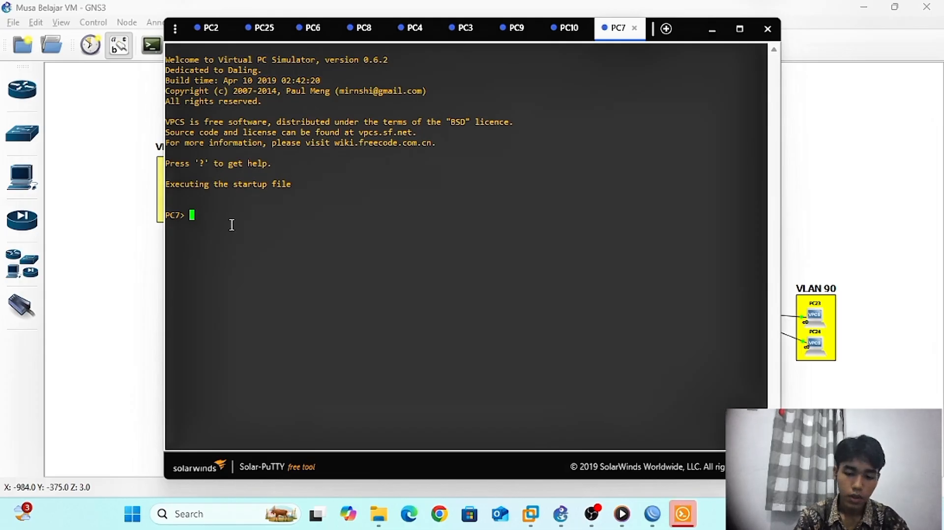
text(ip)
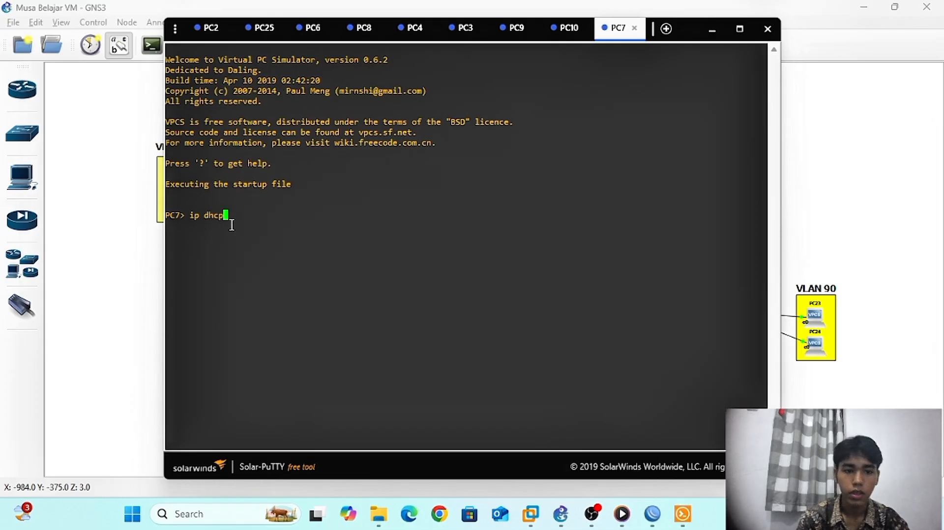
text( dhcp)
key(Return)
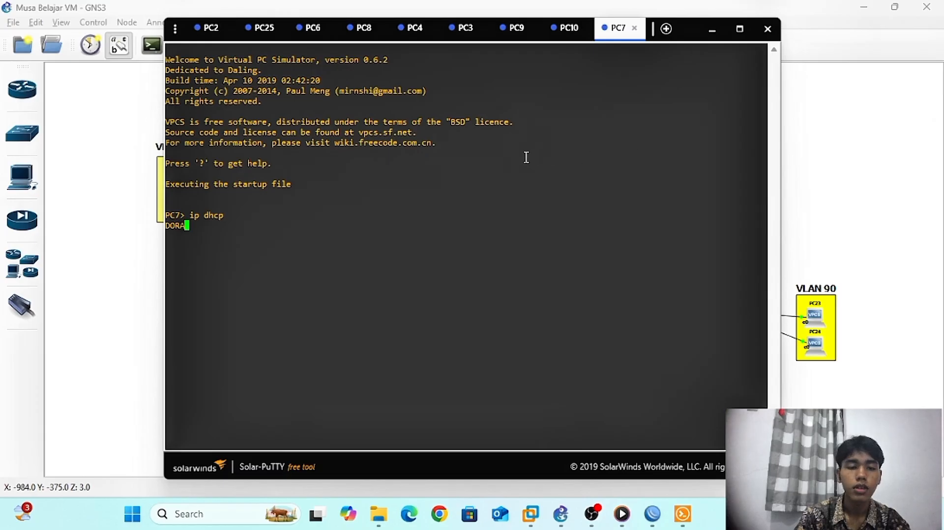
Request an address on PC5 in VLAN 20 with ip dhcp and minimize the console window
click(127, 266)
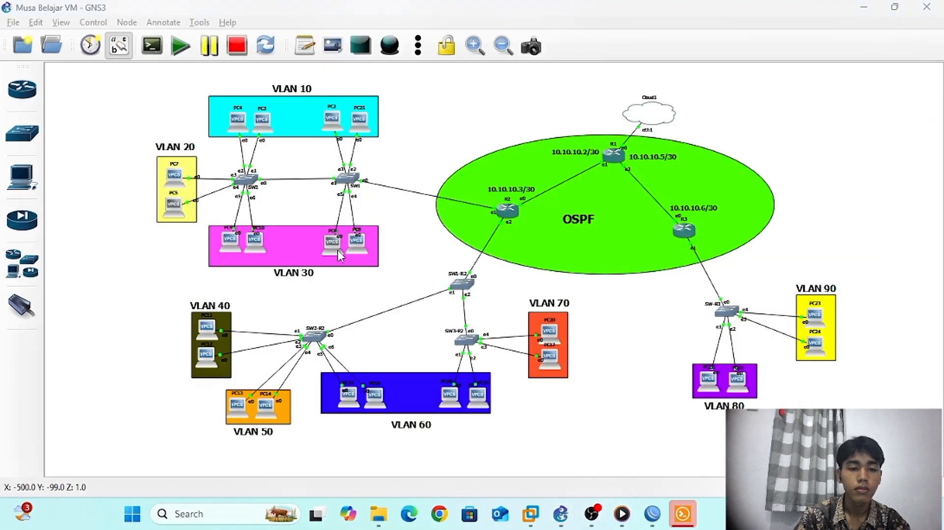
double_click(178, 217)
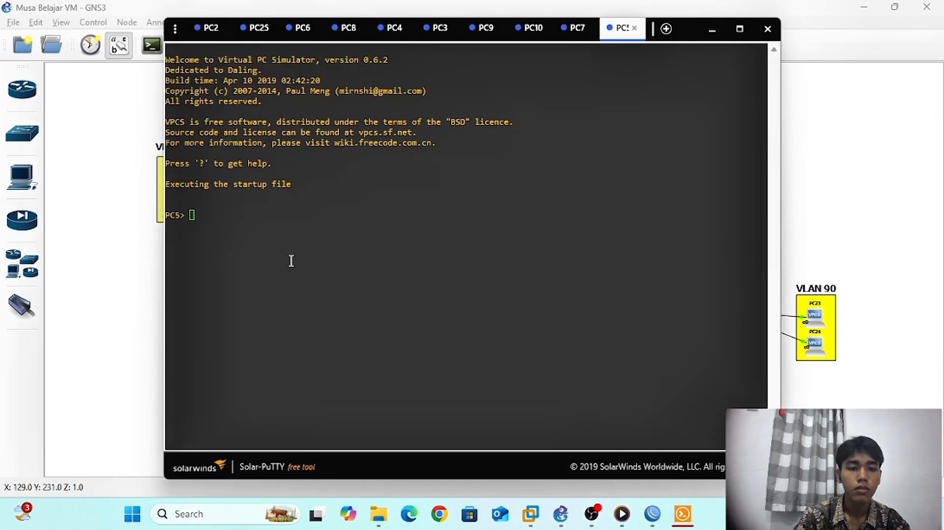
click(284, 261)
text(ip )
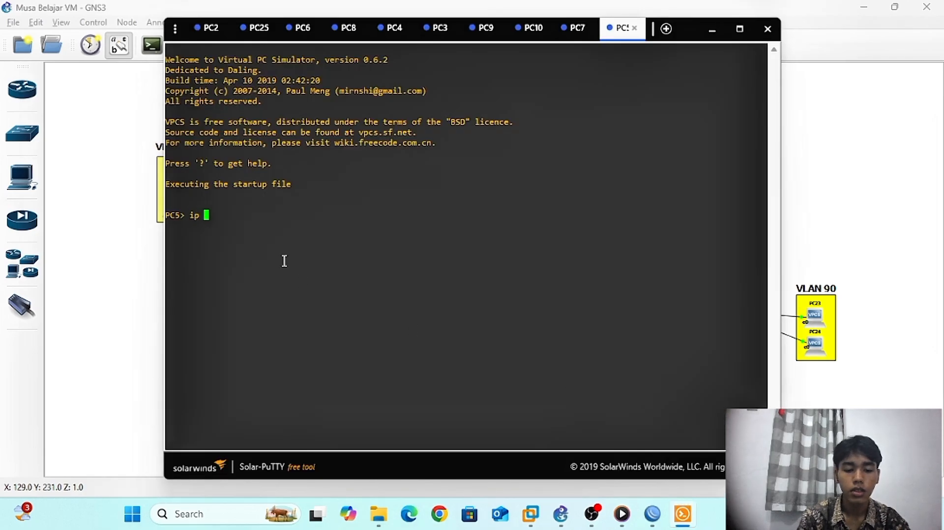
text(dh)
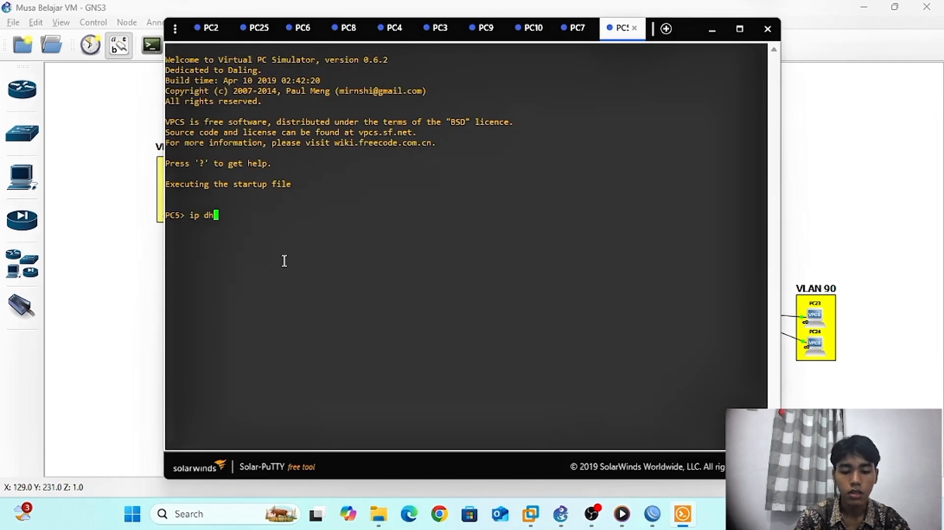
text(cp)
key(Return)
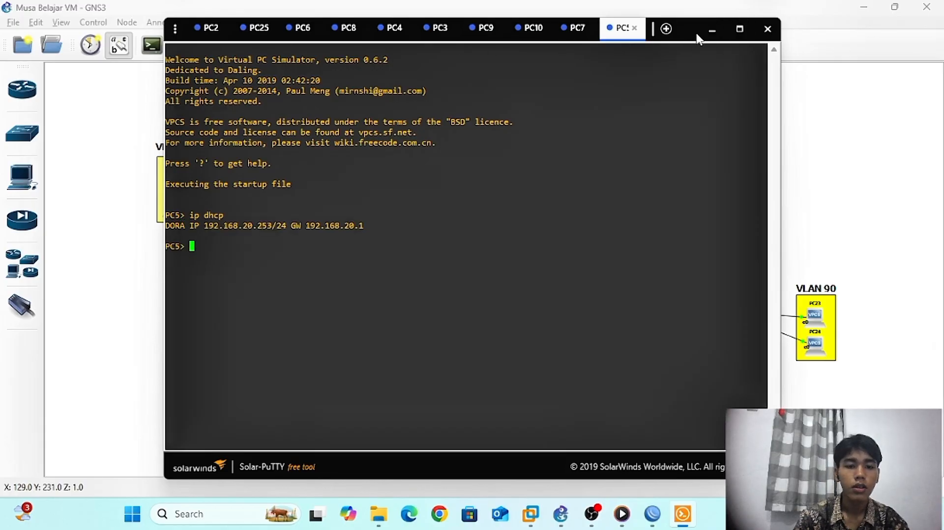
click(711, 29)
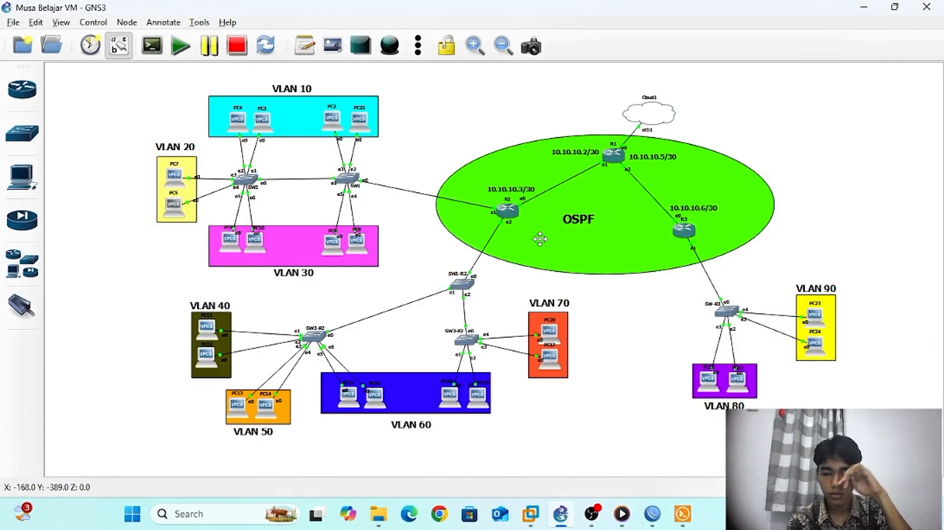
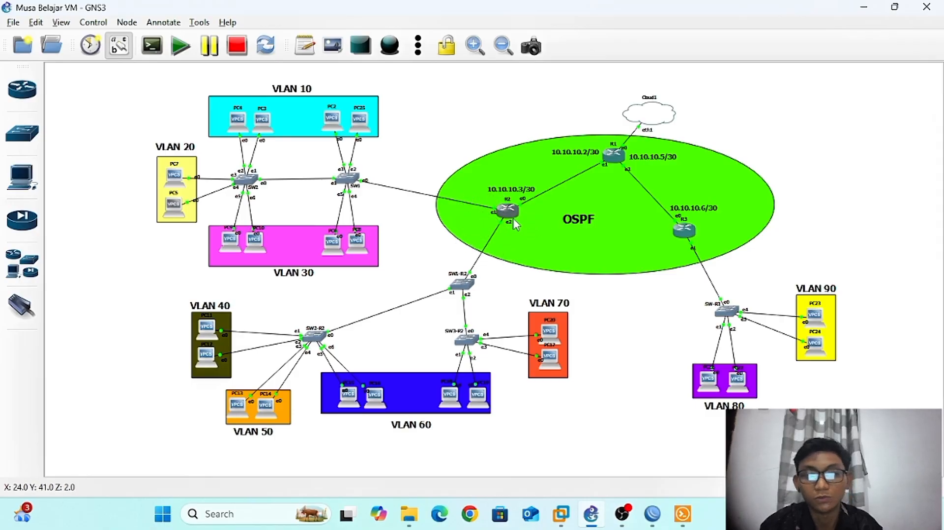
Minimize the topology, close the SW1 and SW2 WinBox sessions, and switch to R2's WinBox session
click(861, 6)
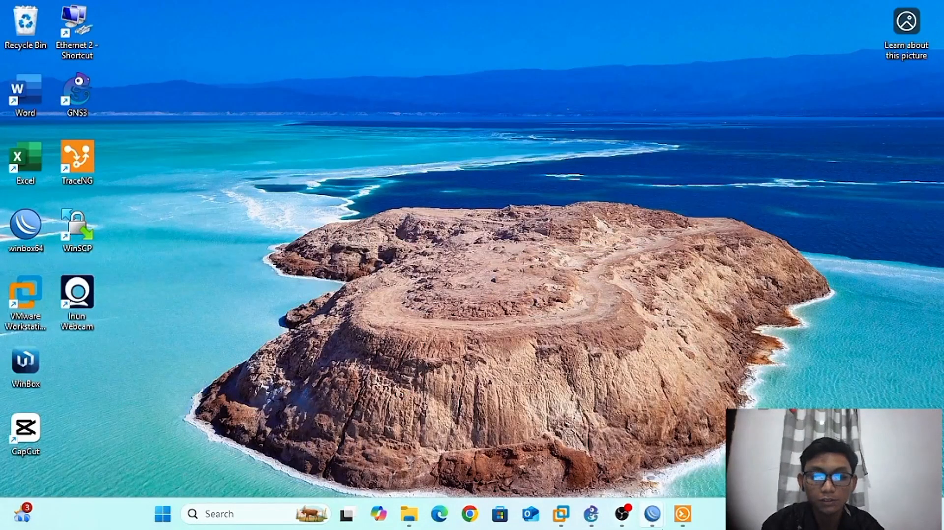
mouse_move(653, 514)
mouse_move(540, 449)
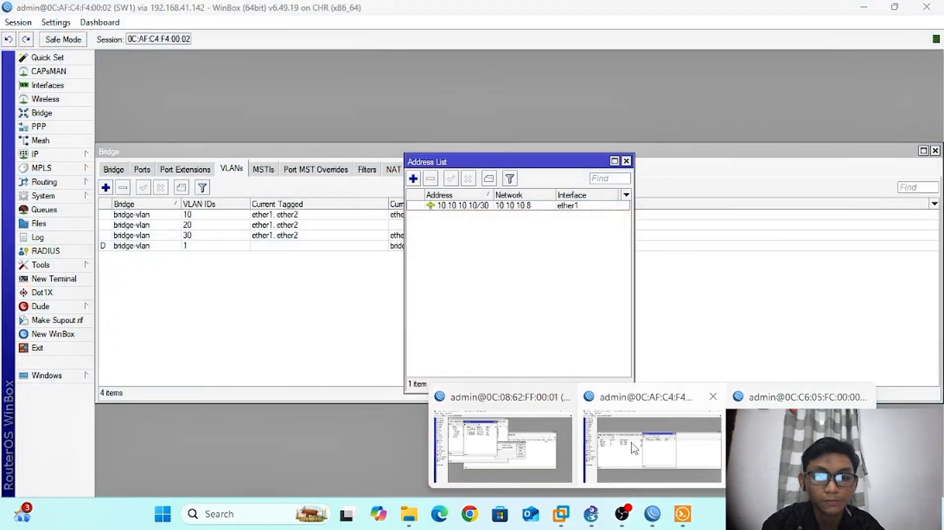
mouse_move(797, 443)
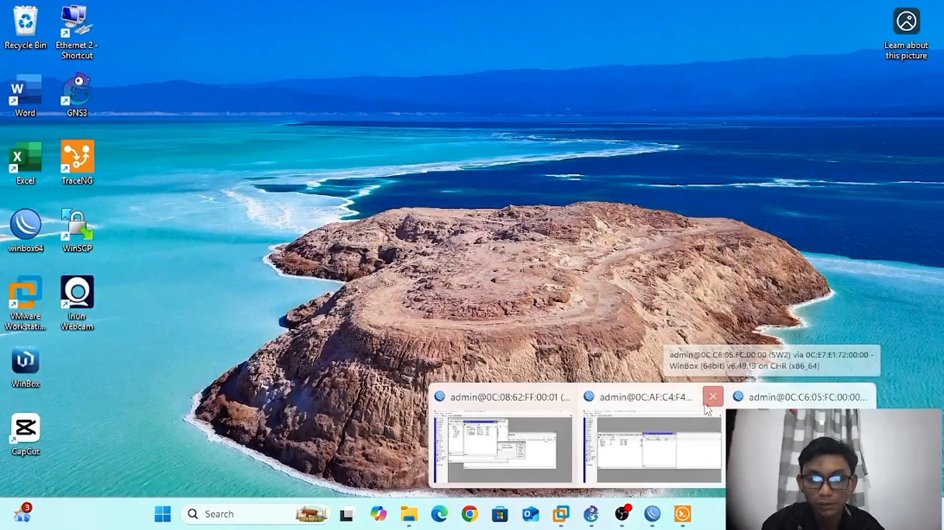
click(713, 396)
click(788, 396)
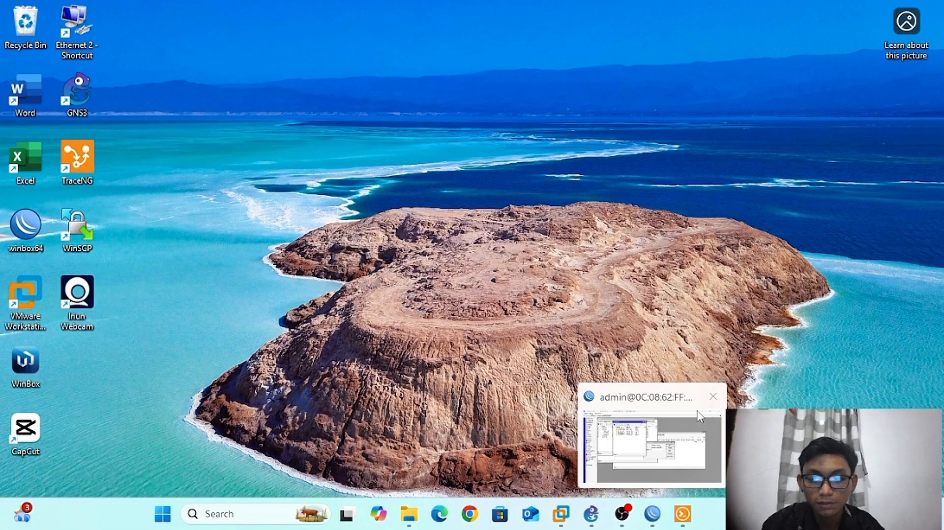
click(680, 428)
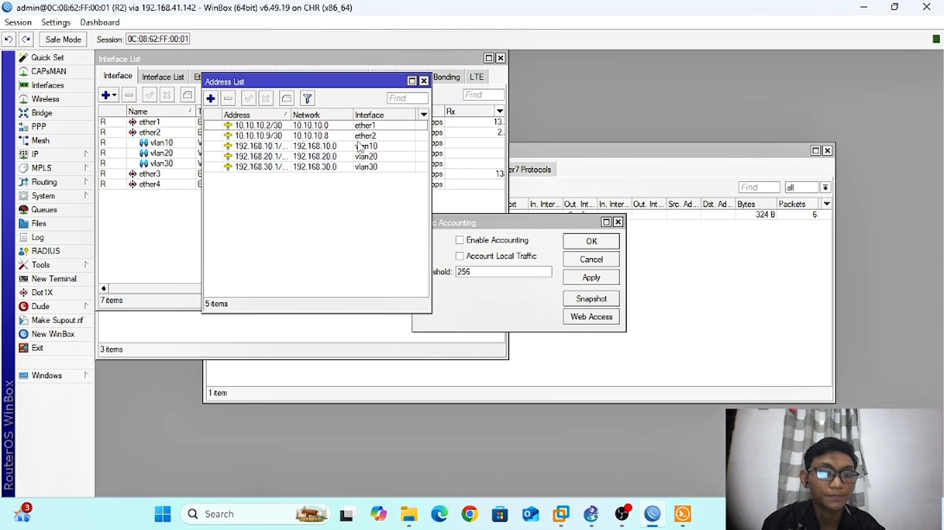
Close R2's address list and traffic accounting windows, and check R2's link to SW1-R2 in the GNS3 topology
click(424, 80)
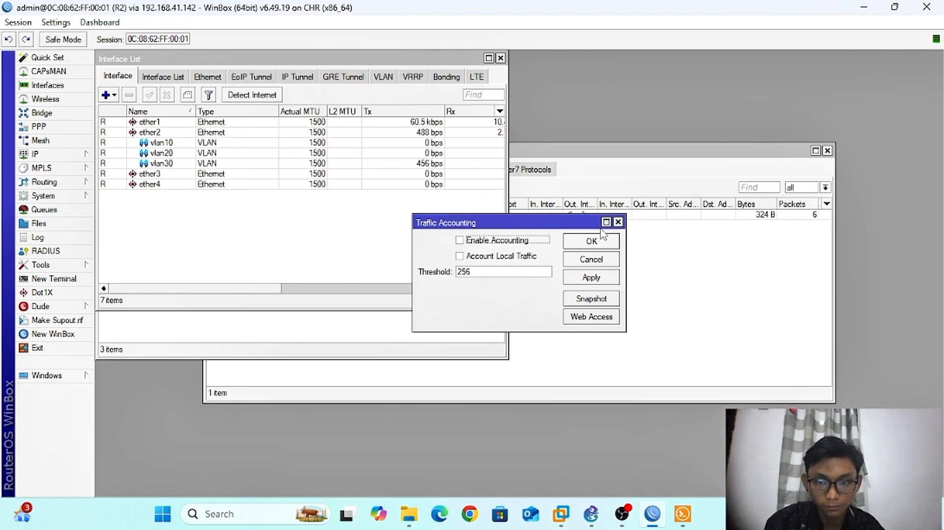
click(619, 223)
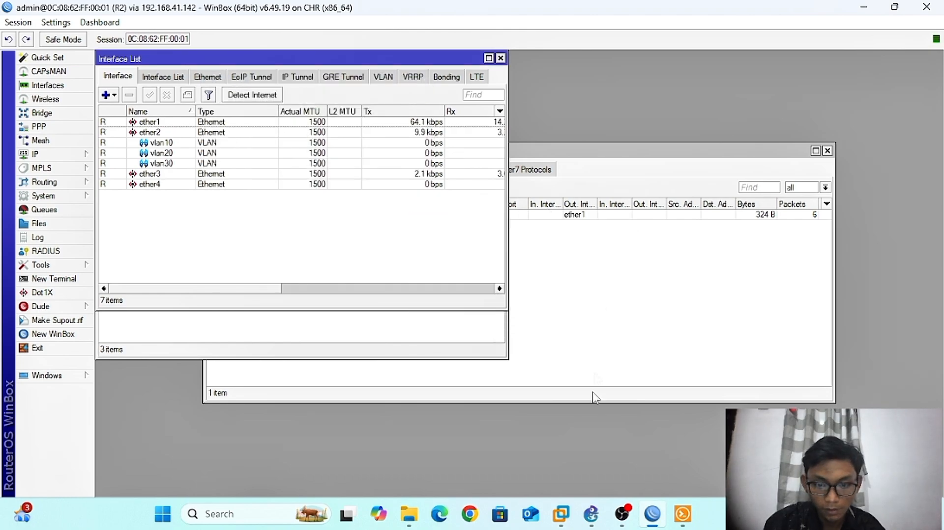
click(594, 520)
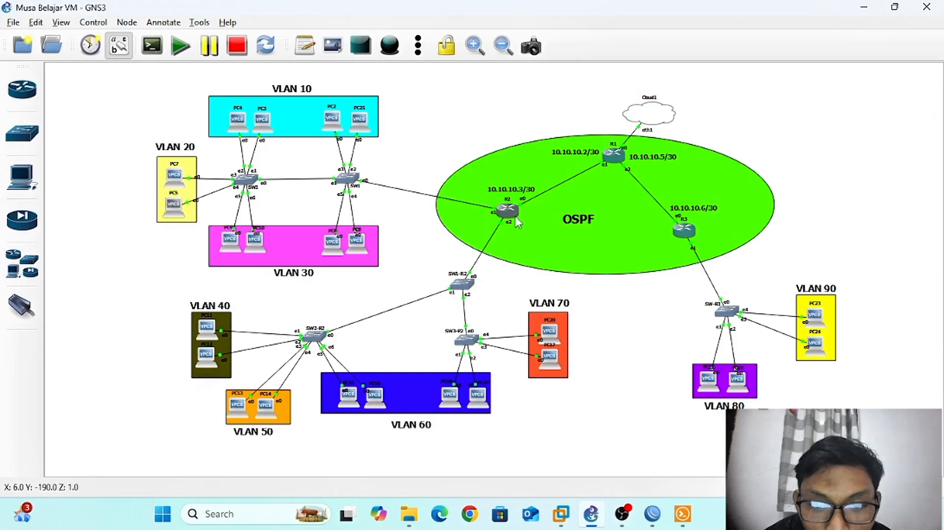
mouse_move(471, 289)
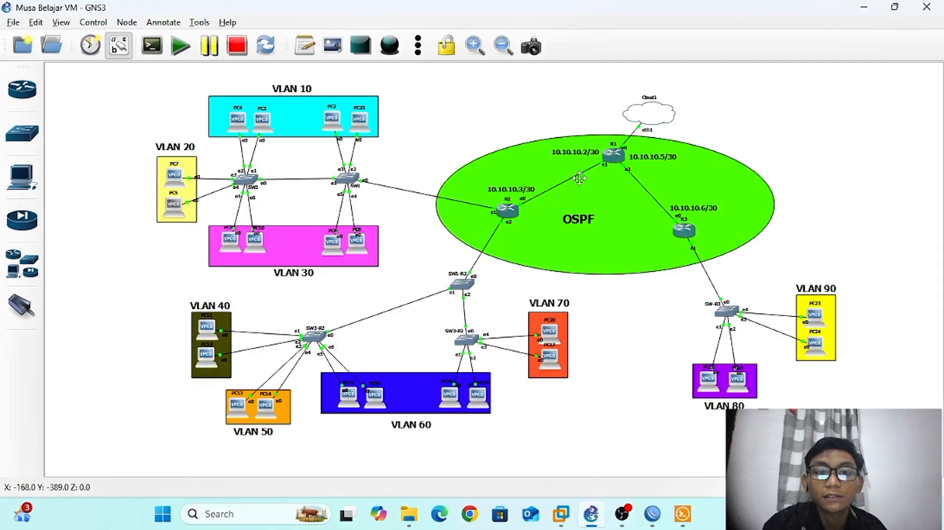
click(863, 8)
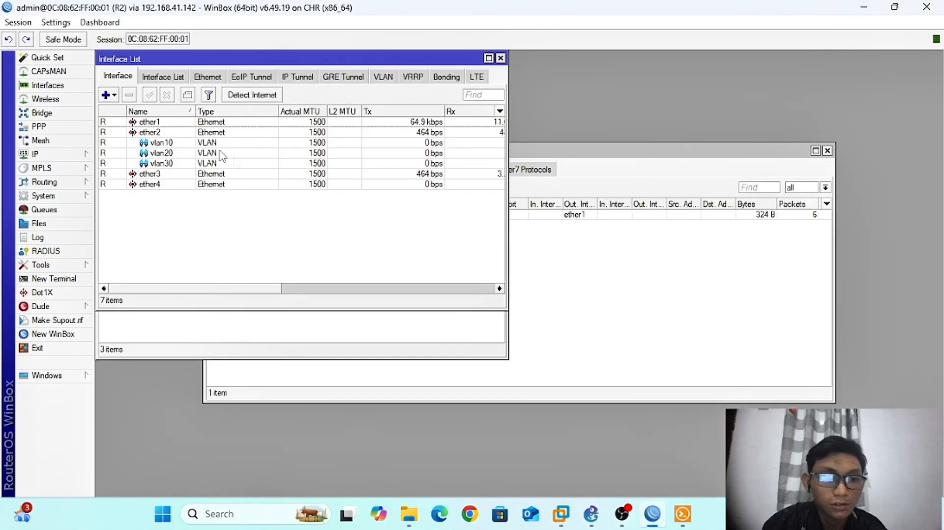
Create a VLAN interface on R2 named vlan40 with VLAN ID 40 on ether3
click(108, 94)
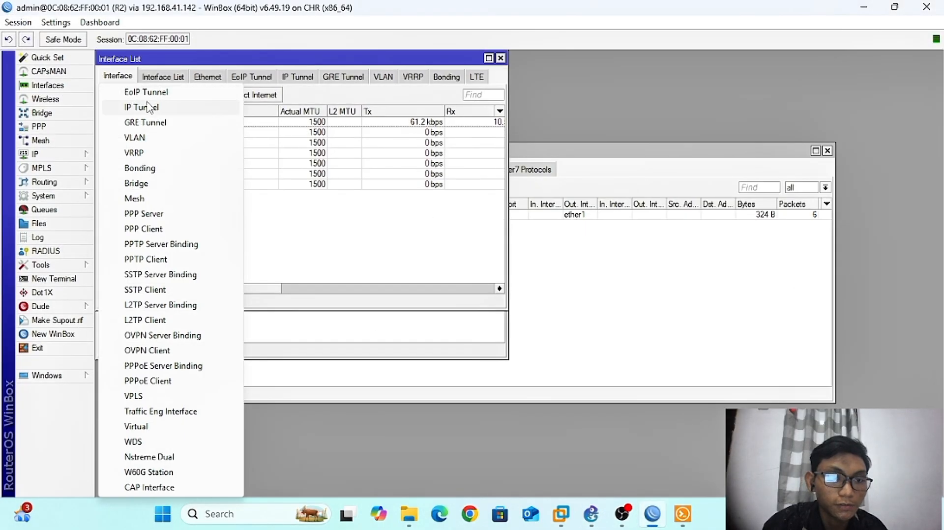
click(143, 138)
click(249, 96)
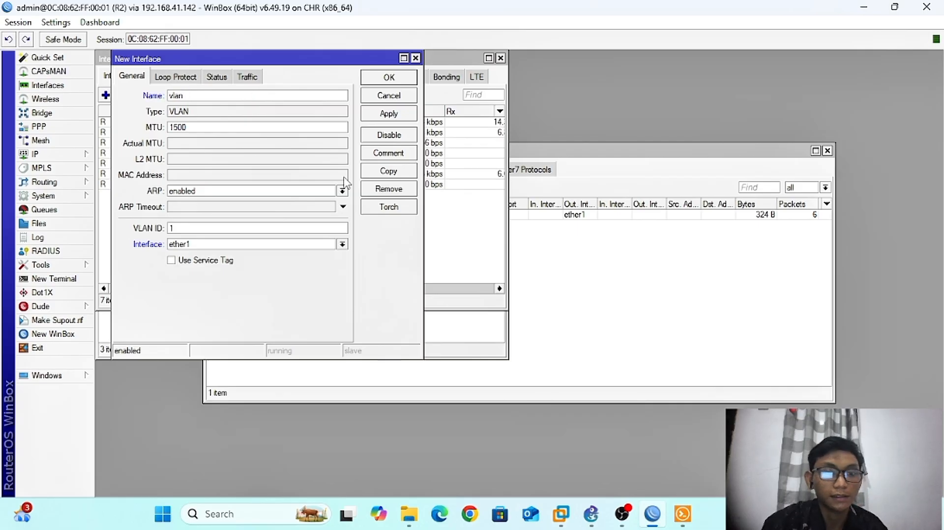
click(258, 245)
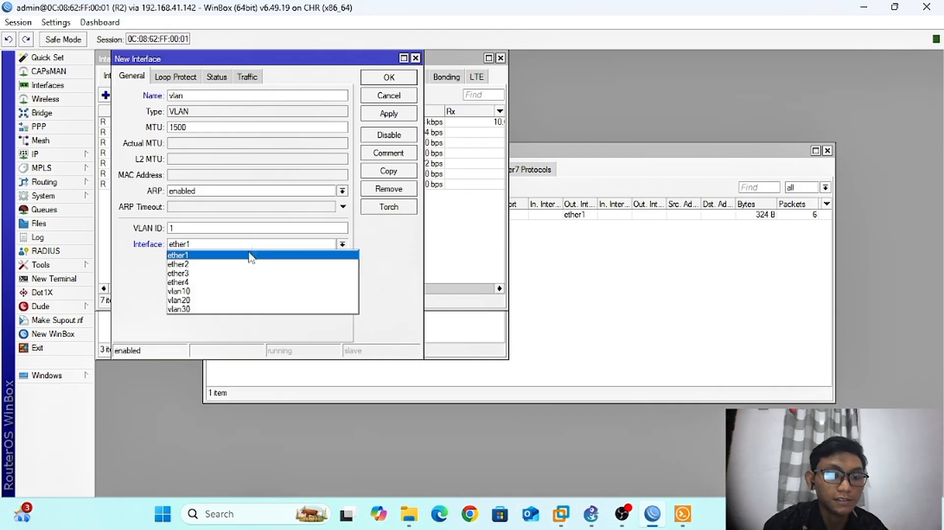
click(238, 273)
click(229, 97)
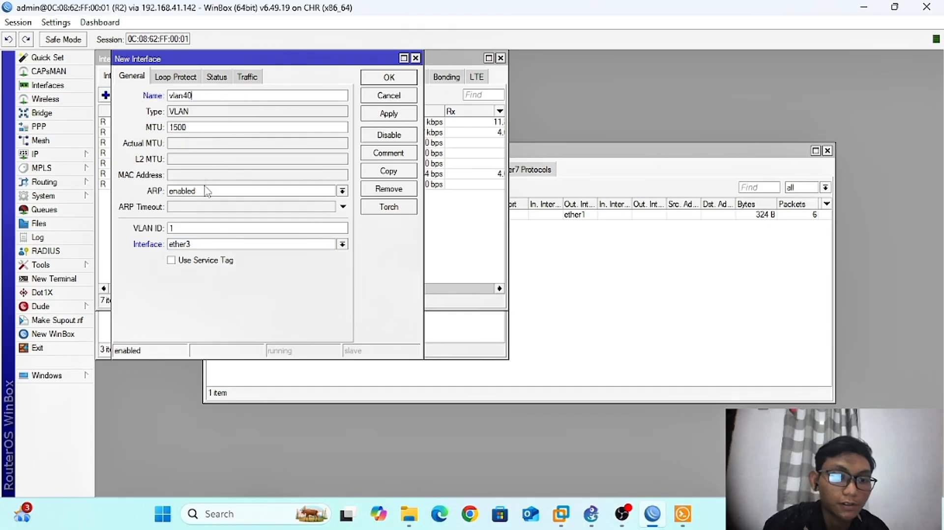
key(BackSpace)
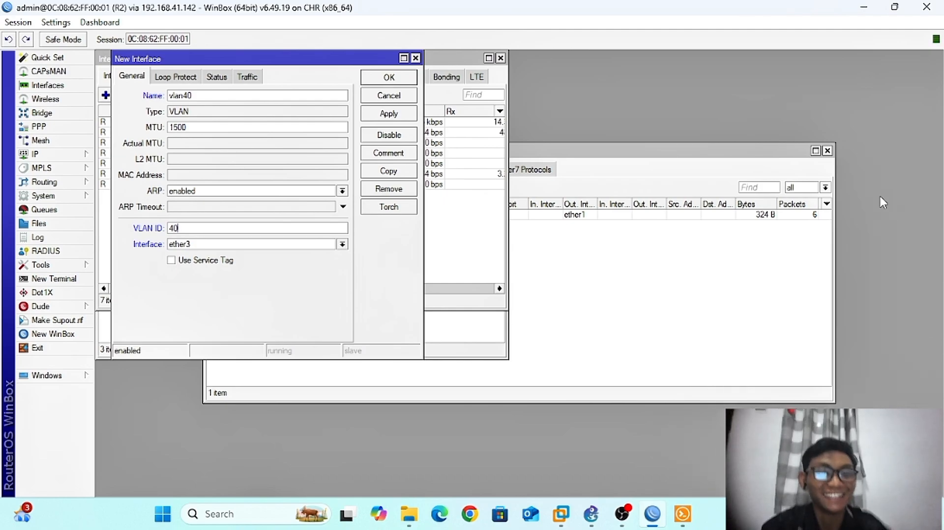
click(370, 114)
click(389, 78)
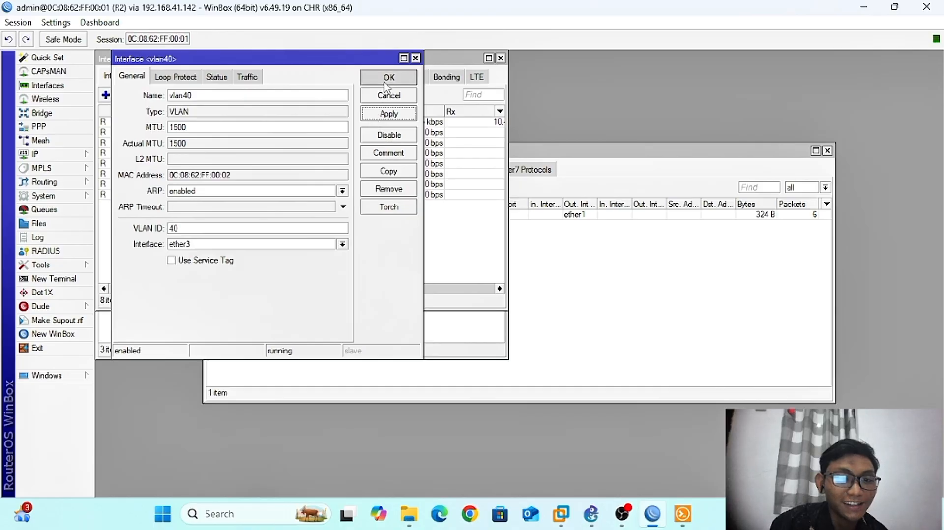
Add a VLAN interface on R2 named vlan50 with VLAN ID 50 on ether3
click(107, 95)
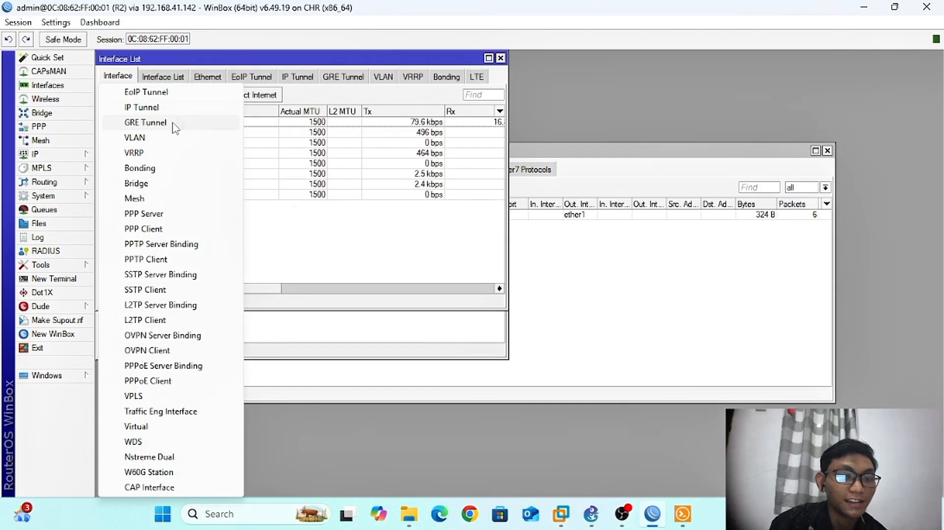
click(169, 137)
click(256, 96)
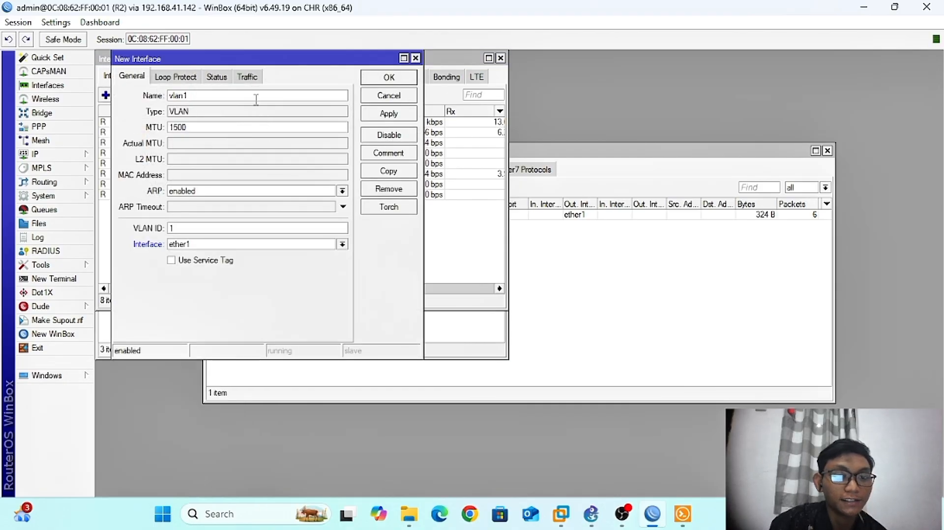
text(50)
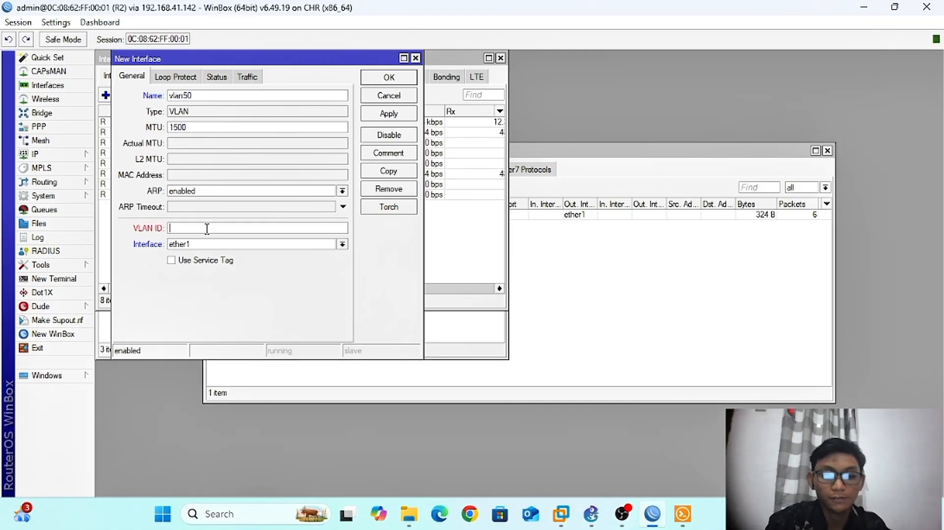
text(50)
click(195, 245)
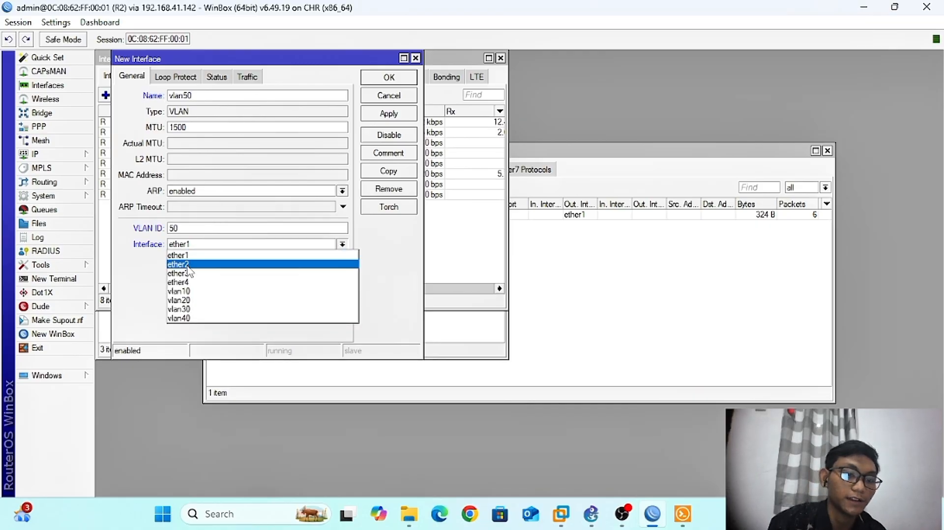
click(192, 270)
click(386, 113)
click(388, 77)
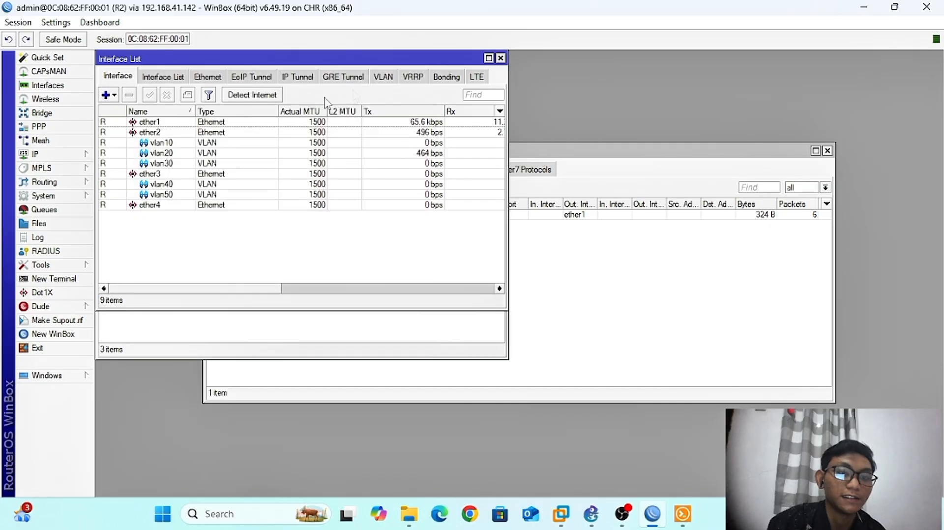
Add a VLAN interface on R2 named vlan60 with VLAN ID 60 on ether3
click(113, 96)
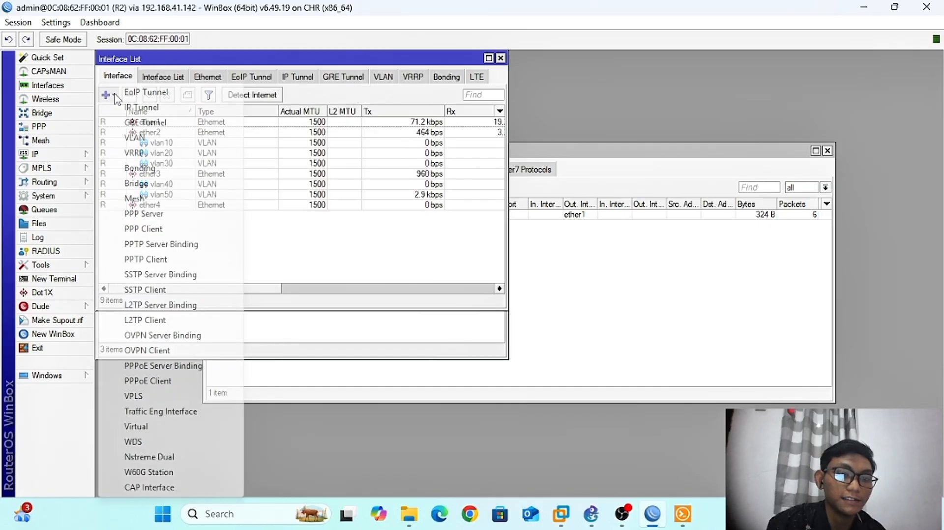
click(160, 137)
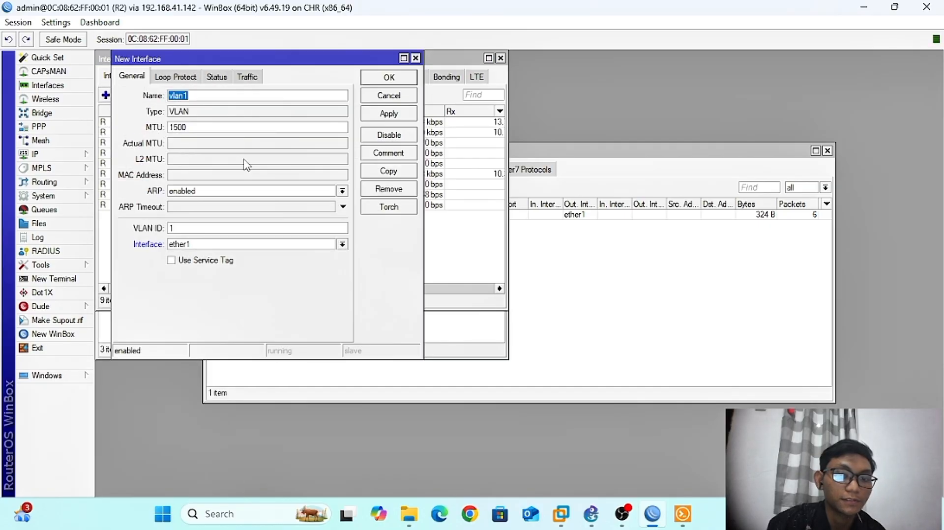
click(234, 96)
key(BackSpace)
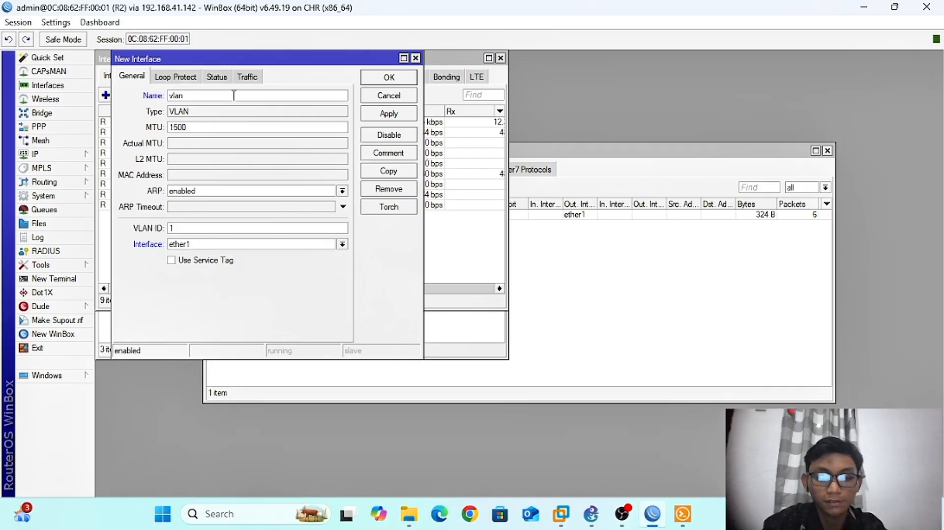
text(60)
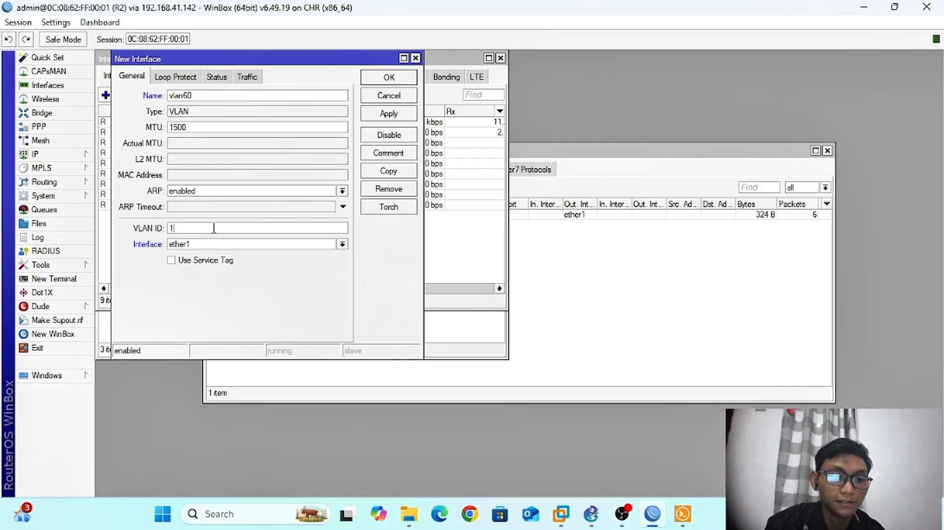
key(BackSpace)
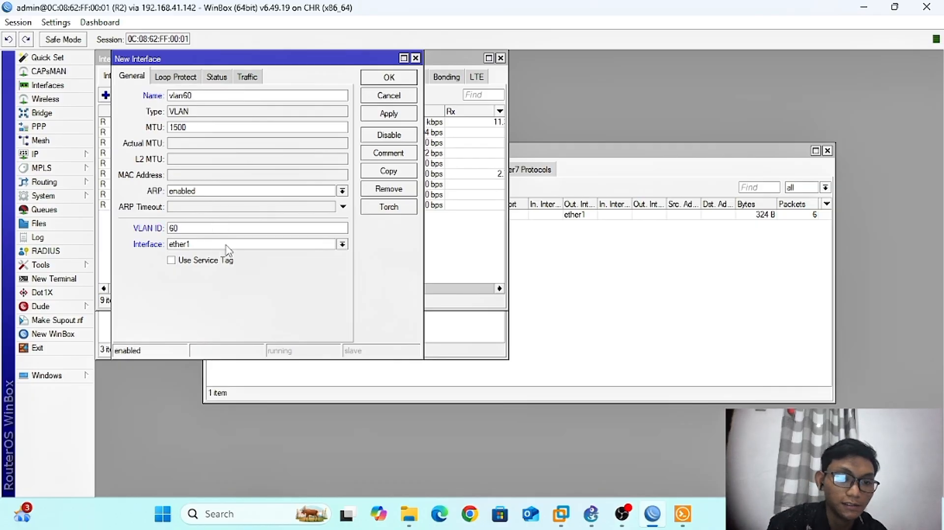
click(227, 245)
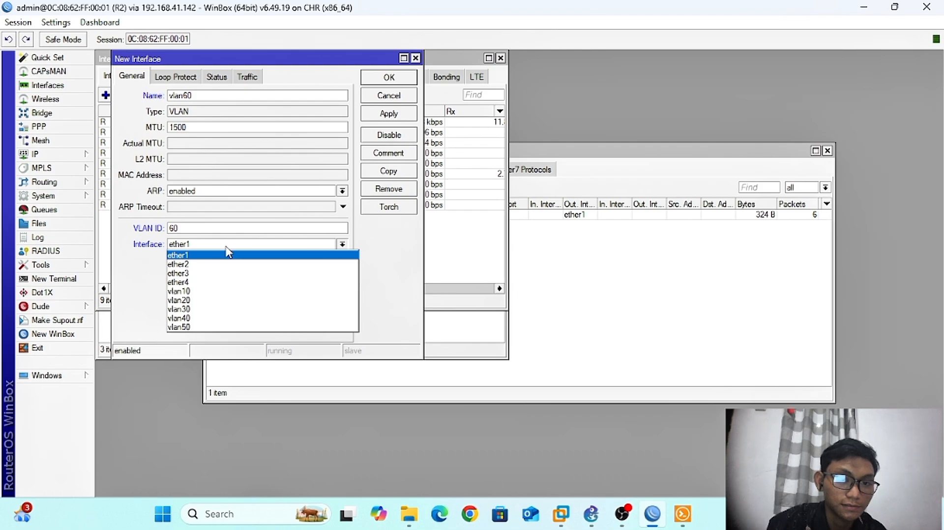
click(220, 273)
click(386, 120)
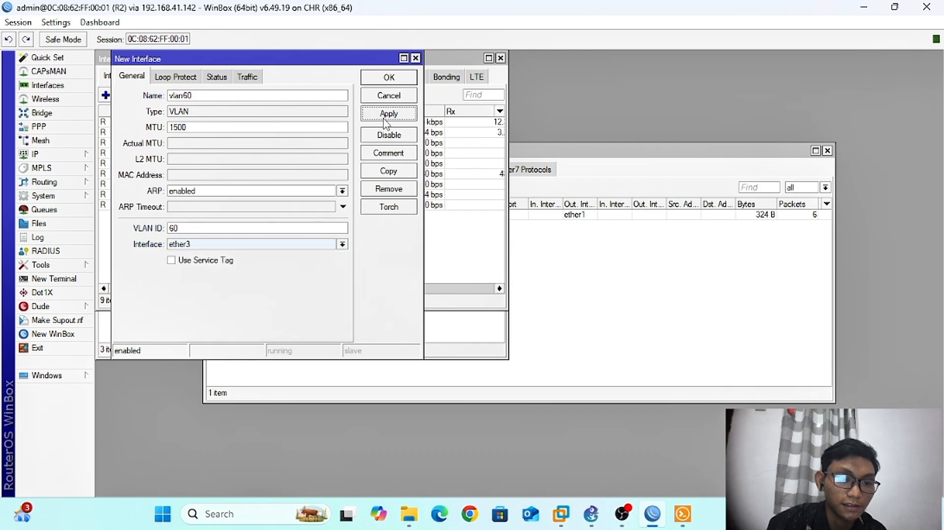
click(389, 78)
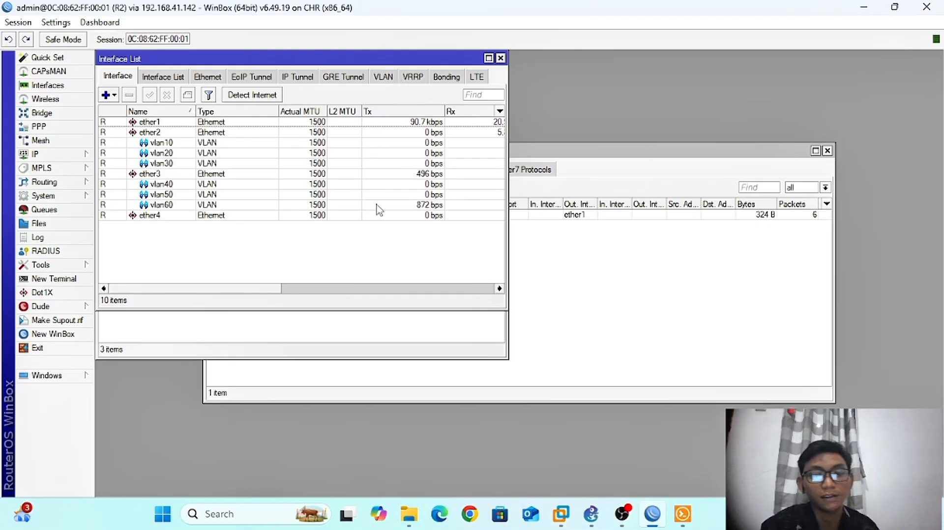
click(622, 514)
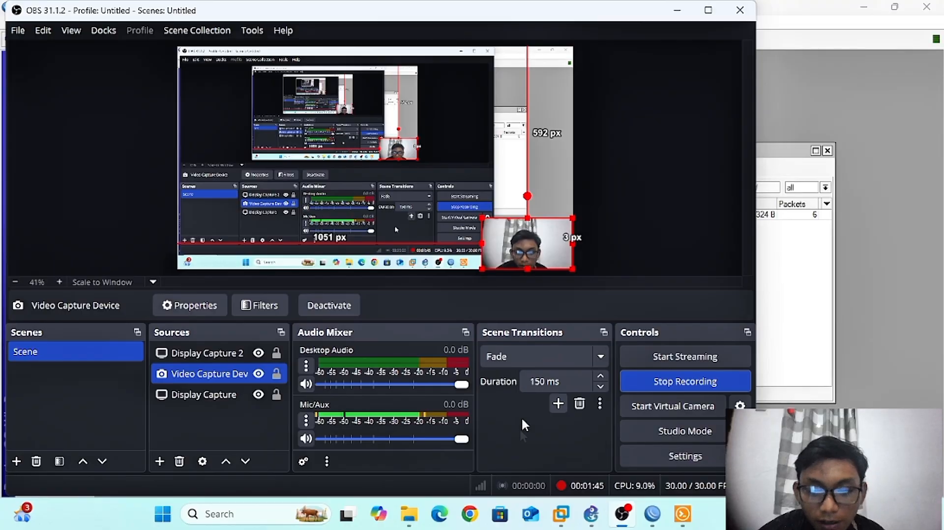
click(678, 10)
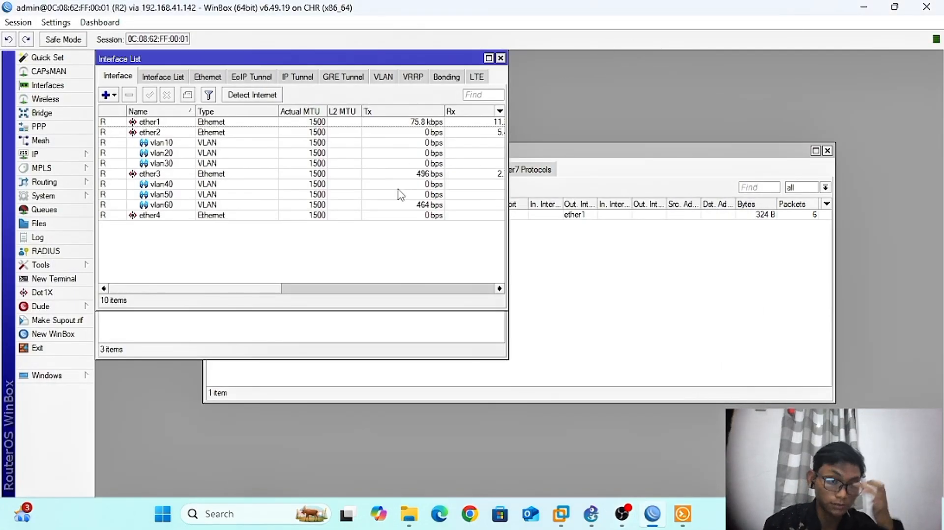
Open R2's IP address list and assign 192.168.40.1/24 to interface vlan40
click(77, 158)
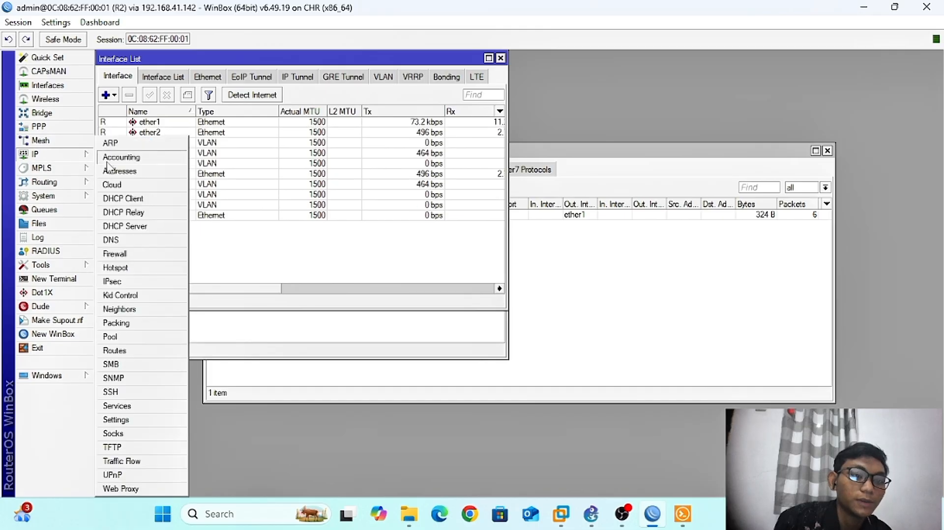
click(118, 168)
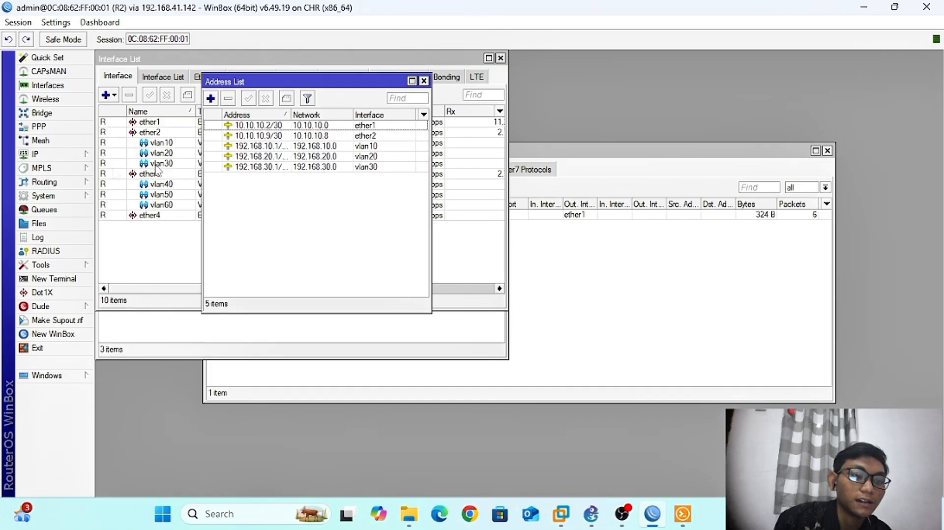
click(211, 98)
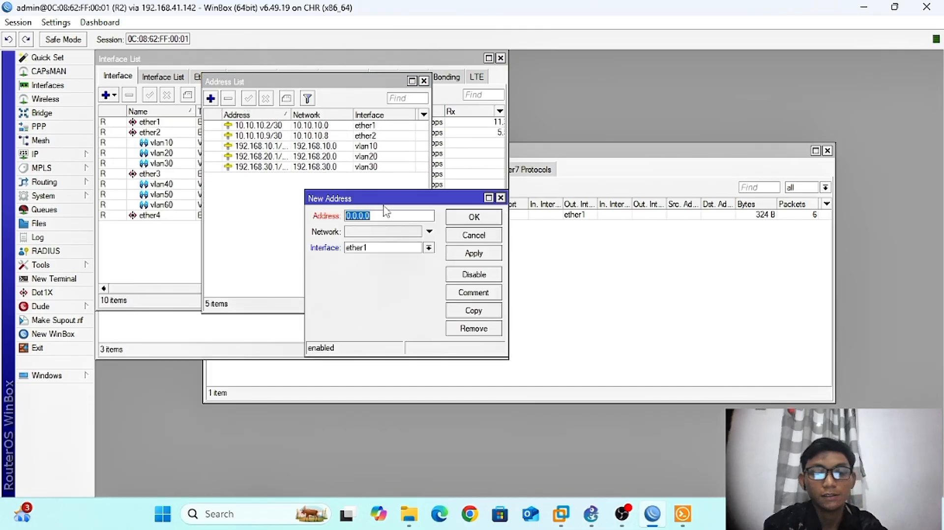
text(192.168)
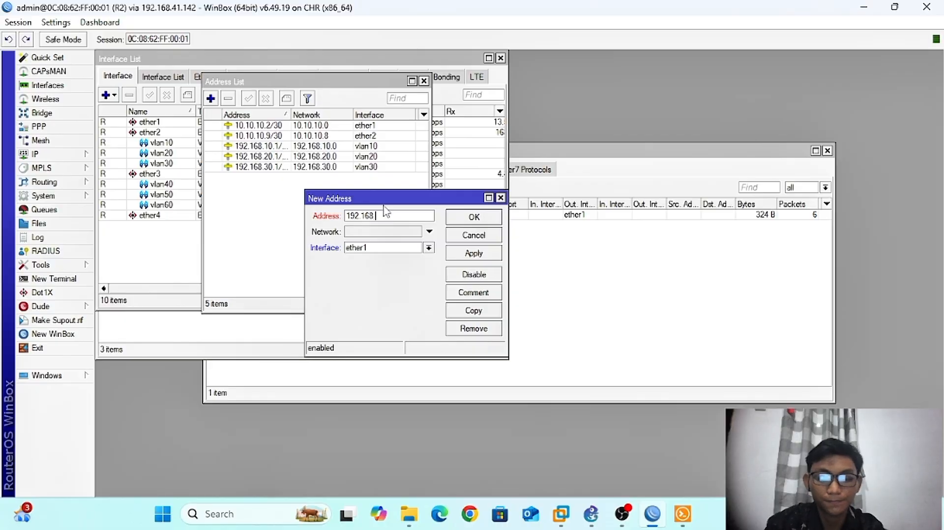
text(.40.1/24)
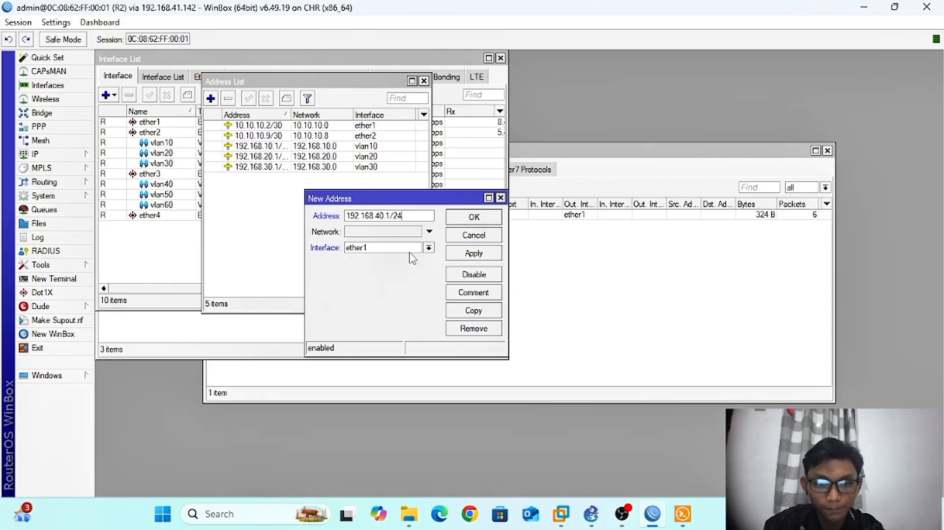
click(410, 251)
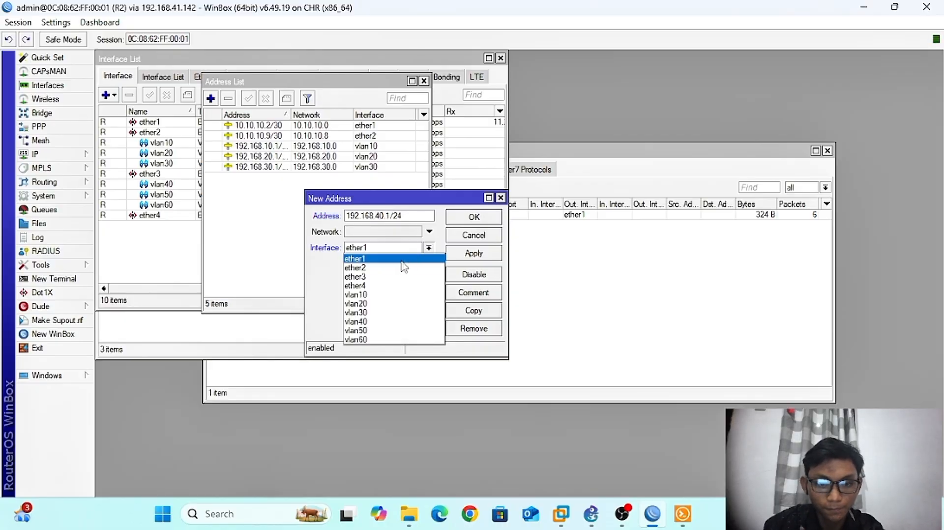
click(389, 321)
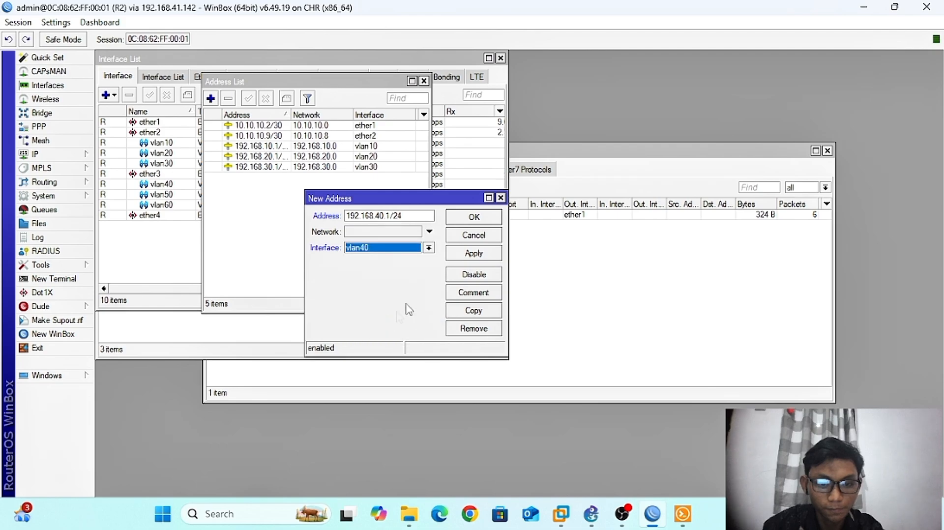
click(480, 255)
click(460, 217)
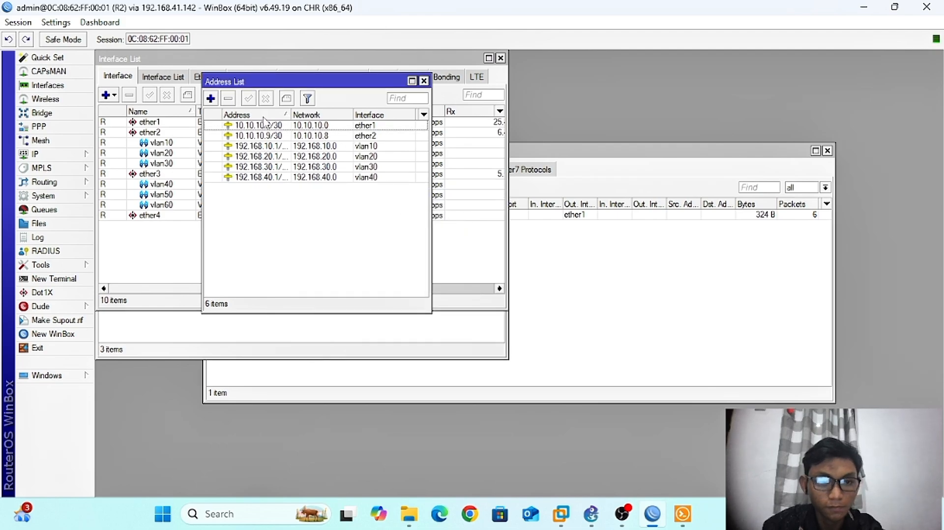
Assign the IP address 192.168.50.1/24 to interface vlan50 on R2
click(211, 98)
text(192)
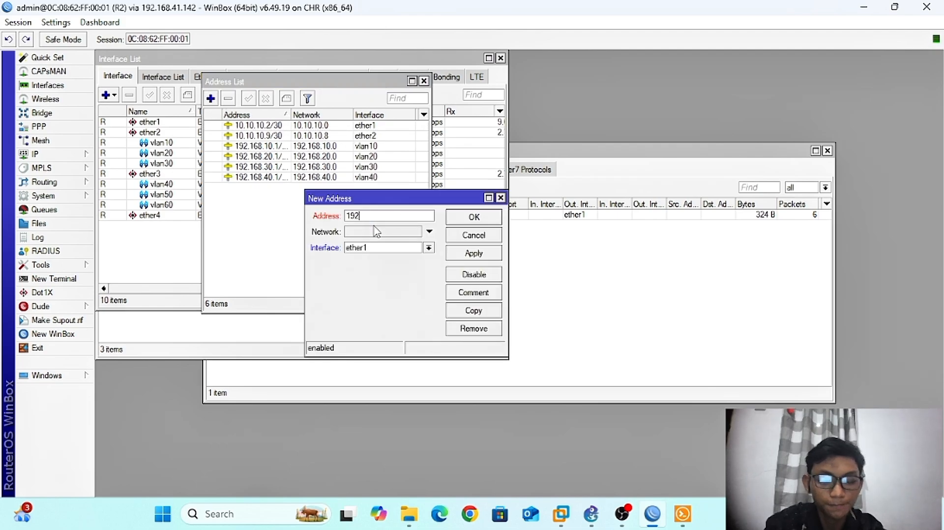
text(.168.5)
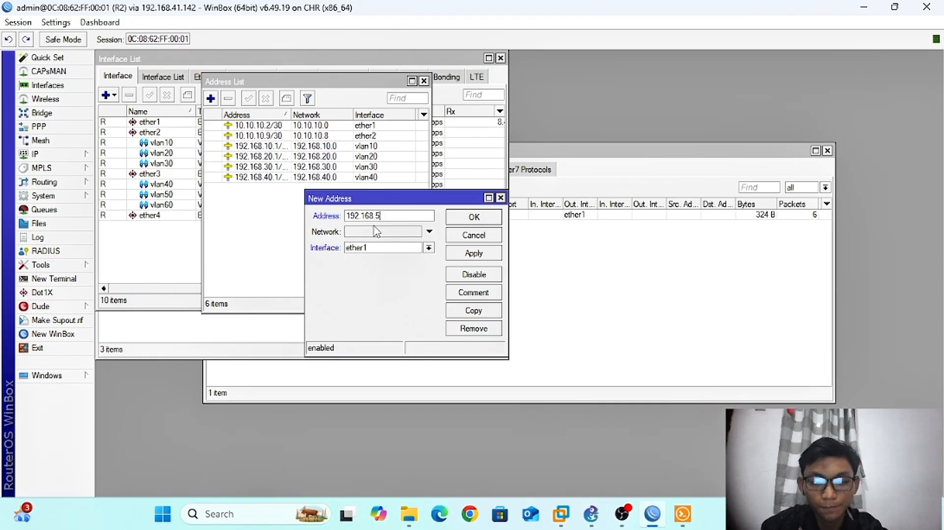
text(0.1/24)
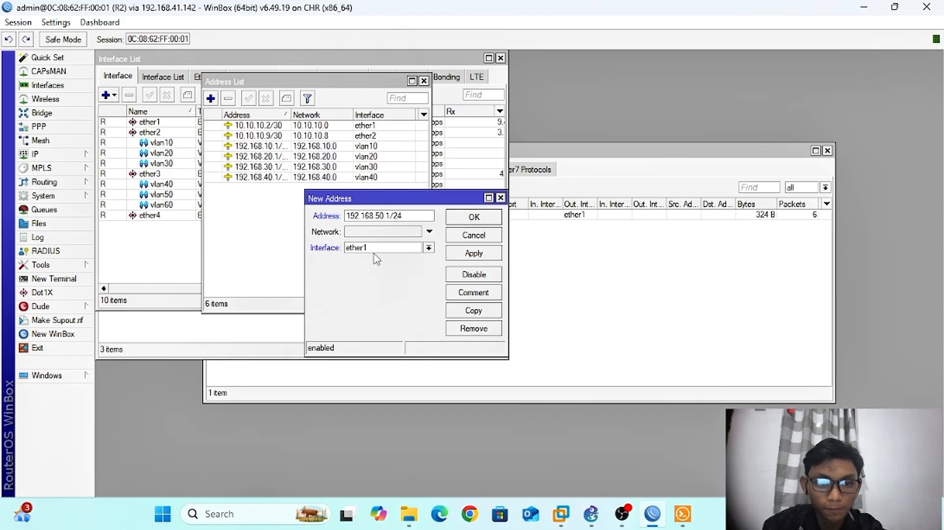
click(376, 249)
click(369, 326)
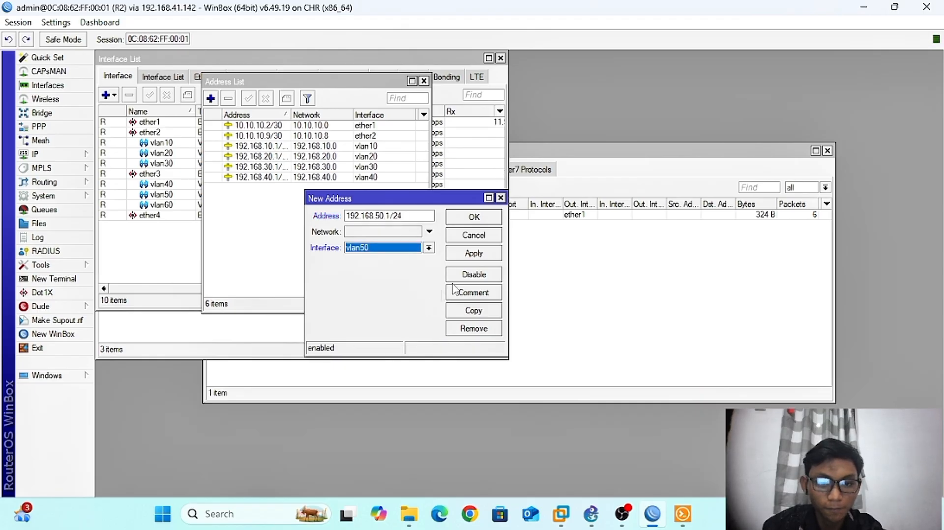
click(473, 253)
click(472, 225)
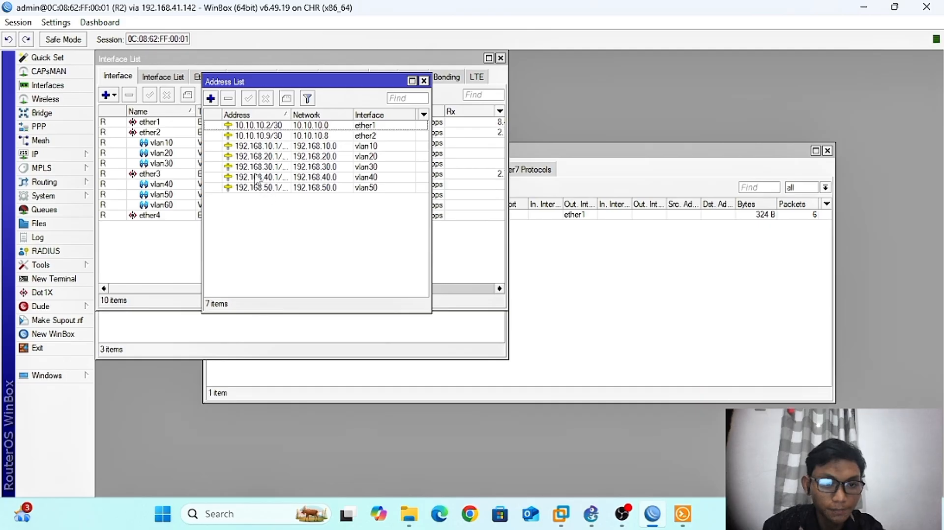
Assign the IP address 192.168.60.1/24 to interface vlan60 on R2 and close the address list
click(210, 99)
text(192.168.60.1)
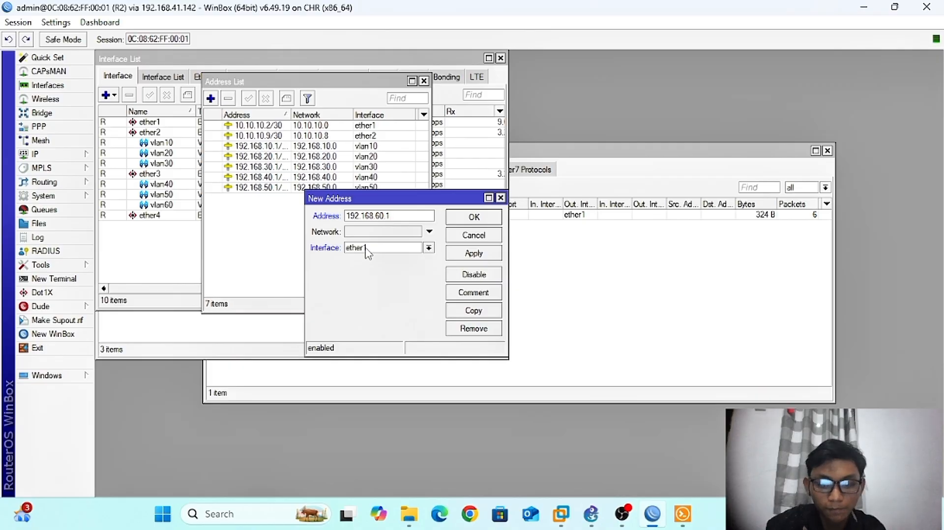
text(/24)
click(348, 248)
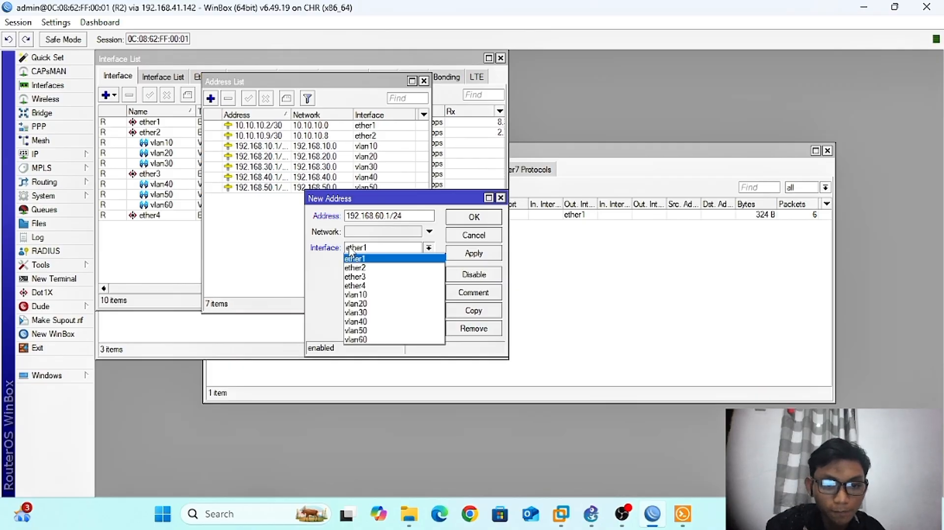
click(369, 340)
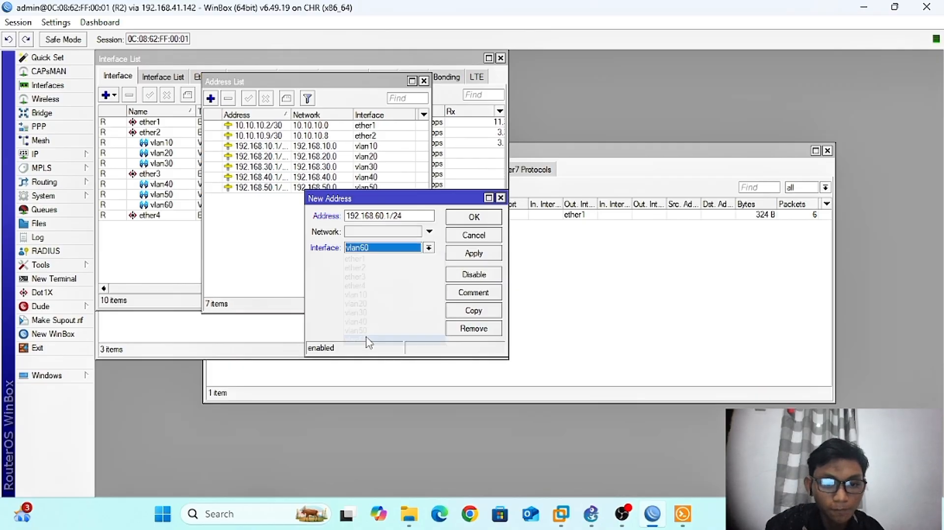
click(466, 254)
click(473, 219)
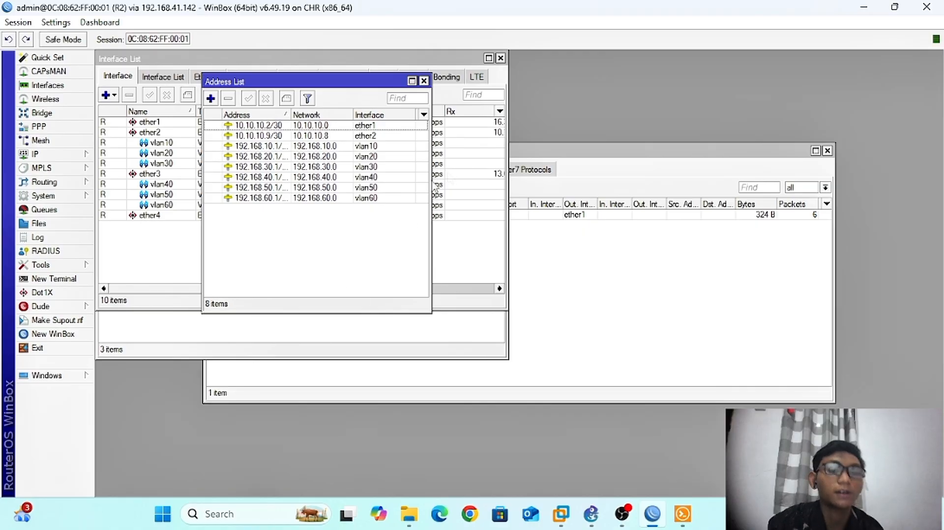
click(423, 81)
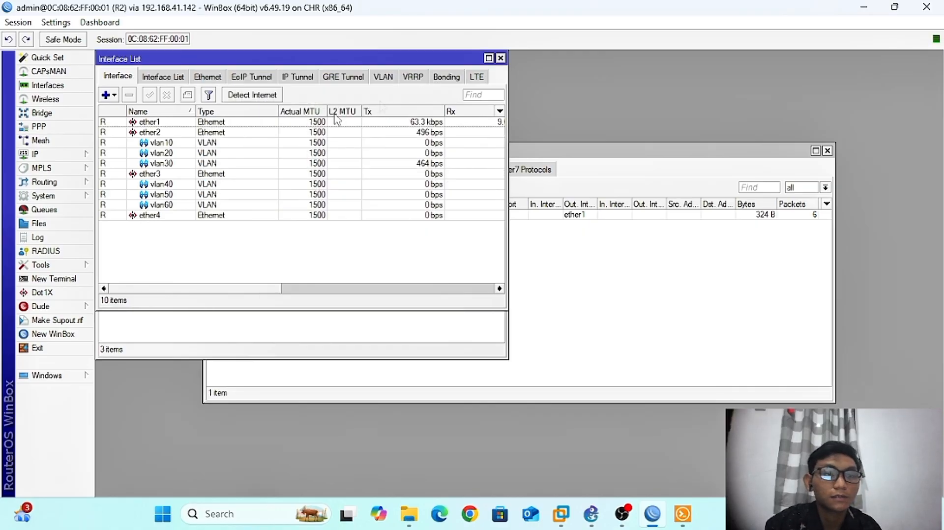
Set up a DHCP server on R2's vlan40 interface with address space 192.168.40.0/24, accepting the remaining proposed settings
click(66, 156)
click(127, 227)
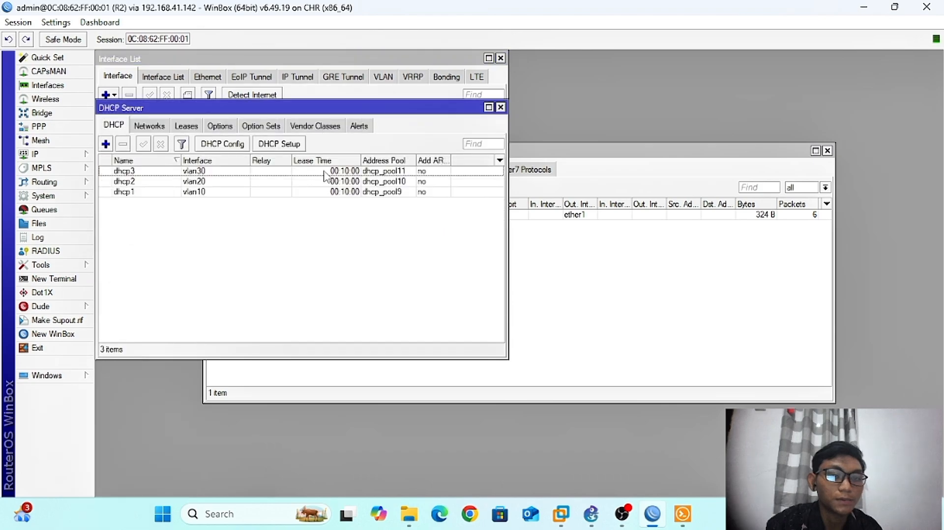
click(286, 146)
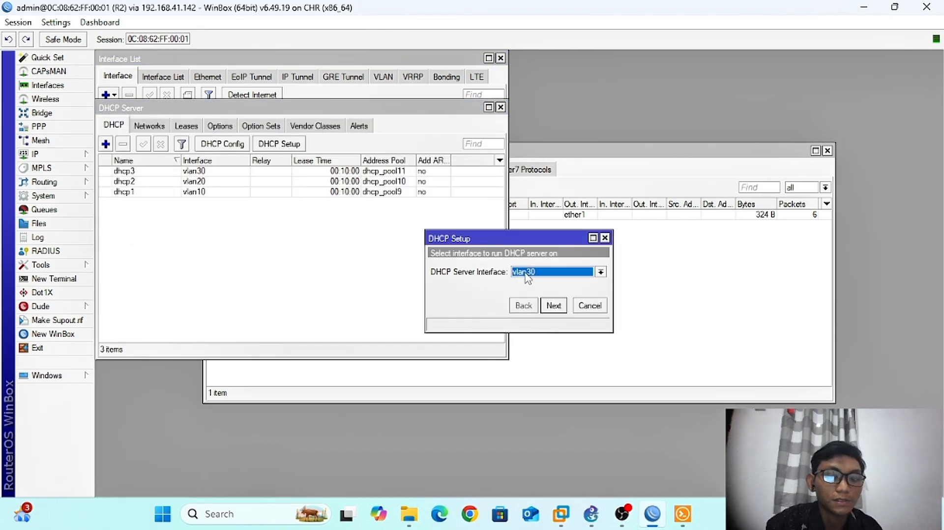
click(525, 273)
click(529, 350)
click(557, 308)
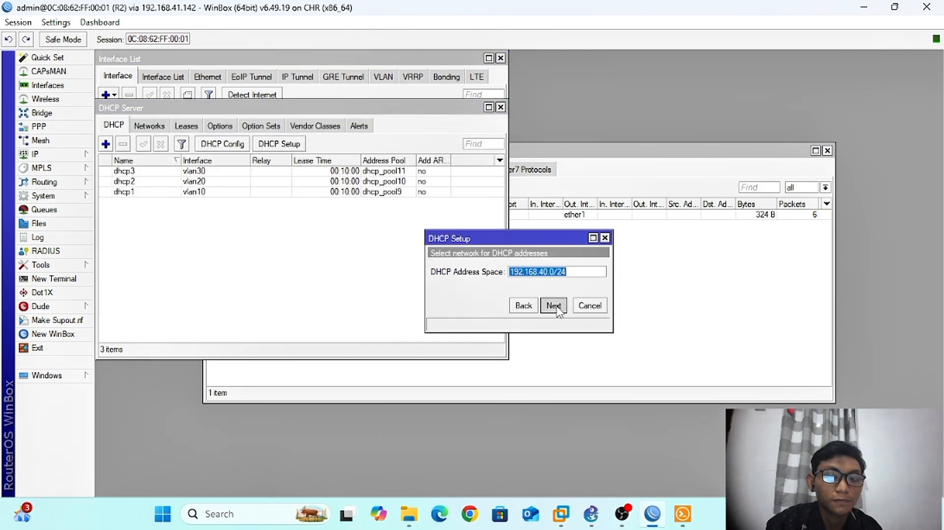
click(554, 305)
click(553, 305)
click(554, 305)
click(553, 305)
click(553, 306)
click(520, 268)
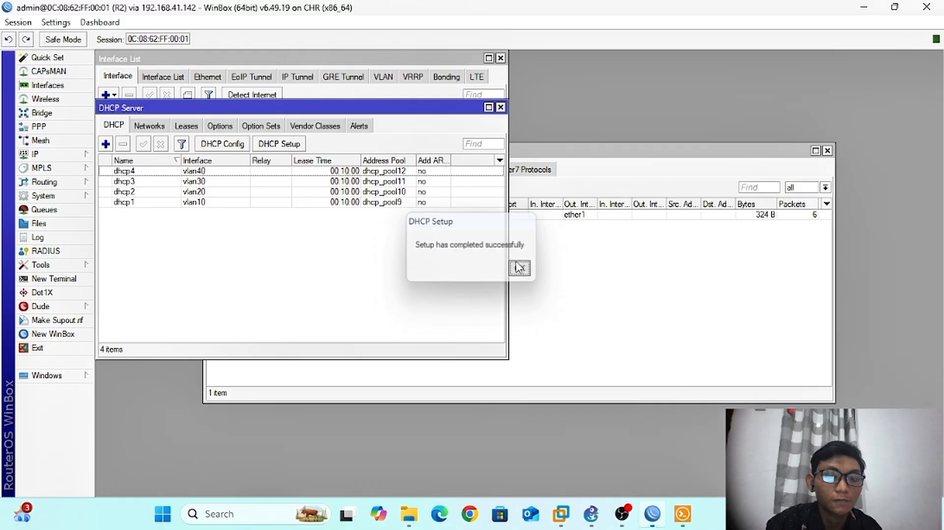
Set up a DHCP server on R2's vlan50 interface with DNS servers 8.8.8.8 and 1.1.1.1, accepting all proposed settings
click(285, 147)
click(534, 274)
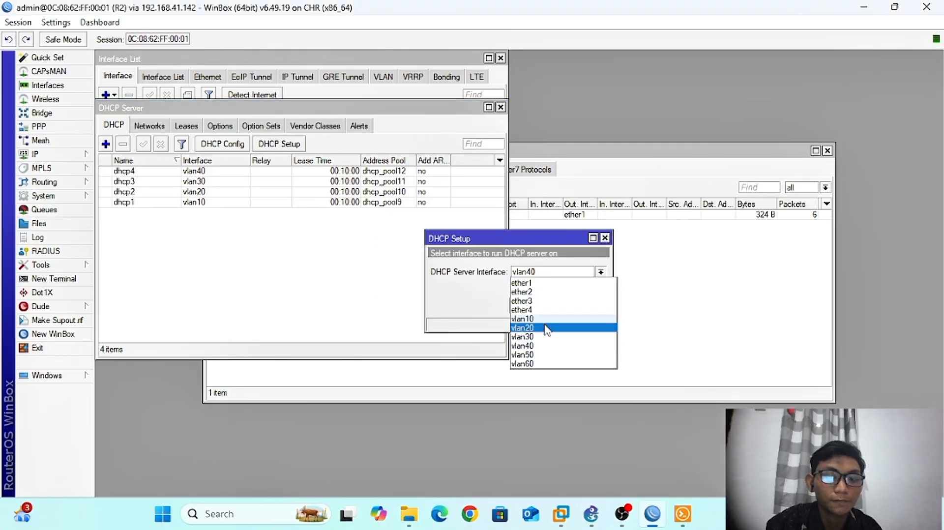
click(552, 355)
click(554, 306)
click(553, 305)
click(554, 305)
click(554, 305)
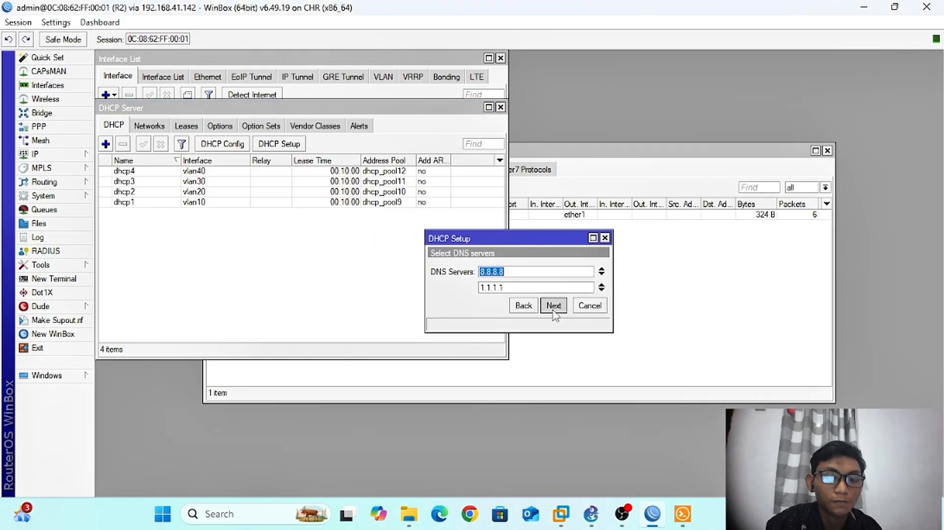
click(553, 306)
click(553, 306)
click(520, 268)
Set up a DHCP server on R2's vlan60 interface, accepting all proposed settings
click(296, 145)
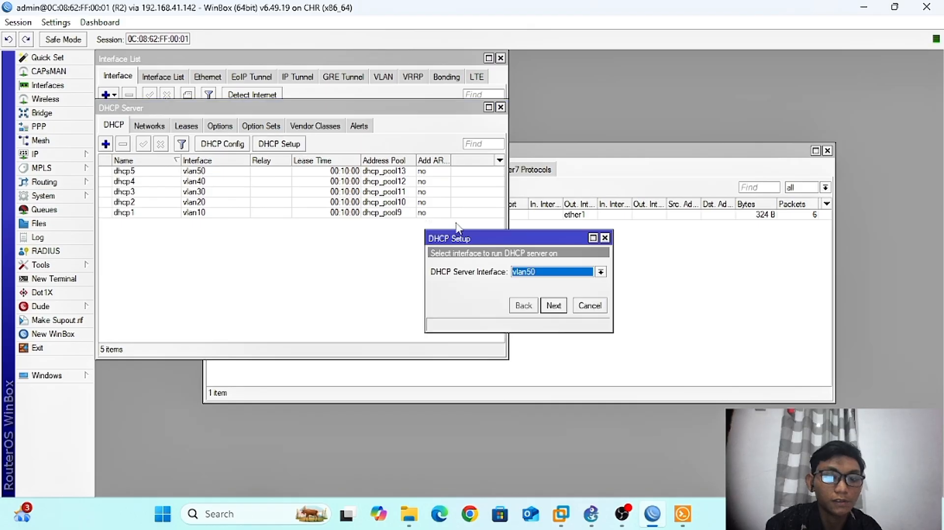
click(600, 272)
click(549, 365)
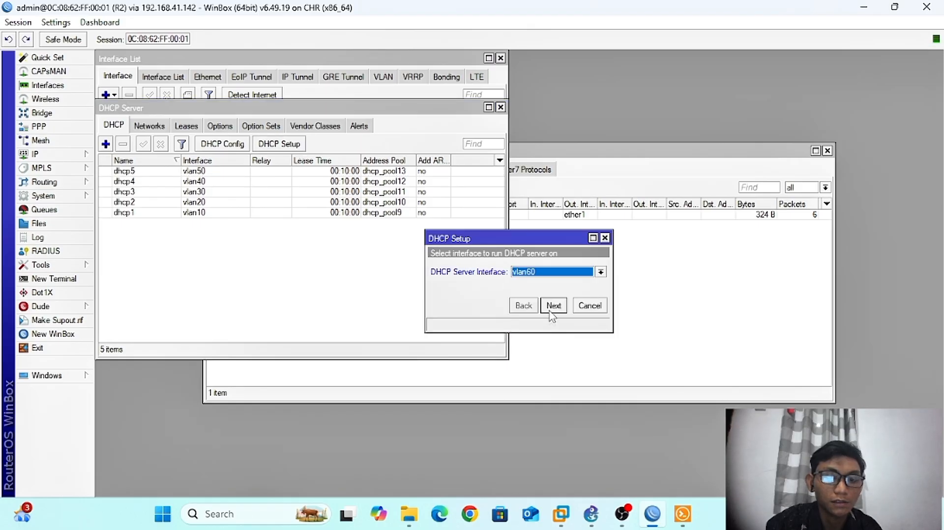
click(553, 306)
click(554, 306)
click(553, 306)
click(553, 306)
click(554, 306)
click(554, 306)
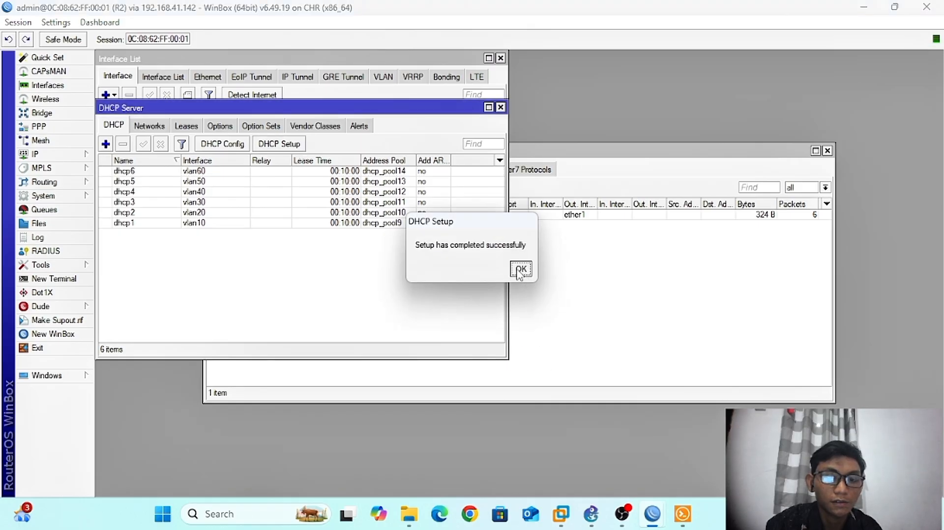
click(520, 268)
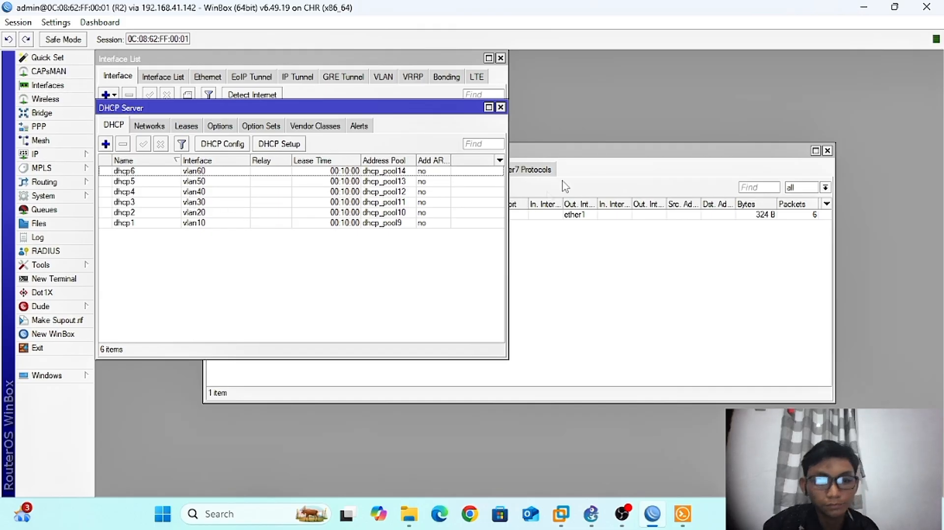
Check the GNS3 topology, then open a new WinBox window and connect to RoMON through neighbor R1
click(864, 8)
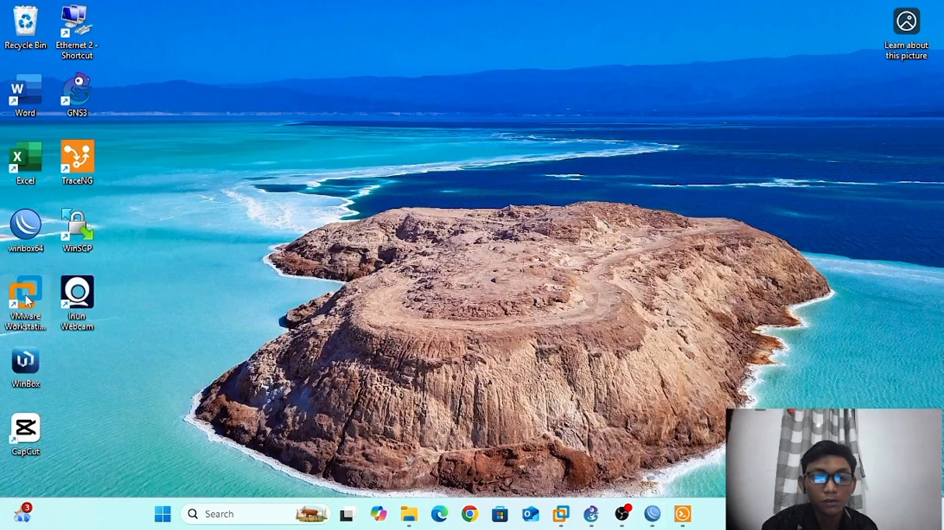
click(600, 524)
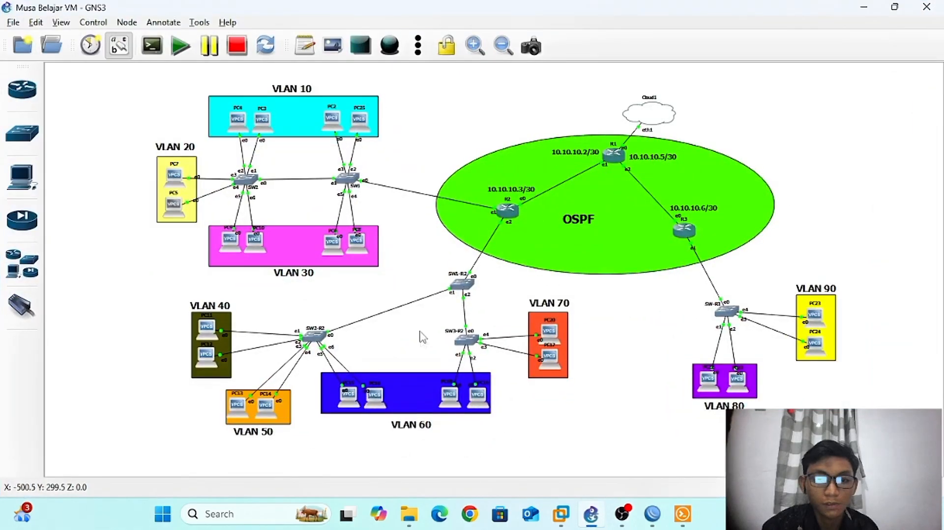
click(866, 6)
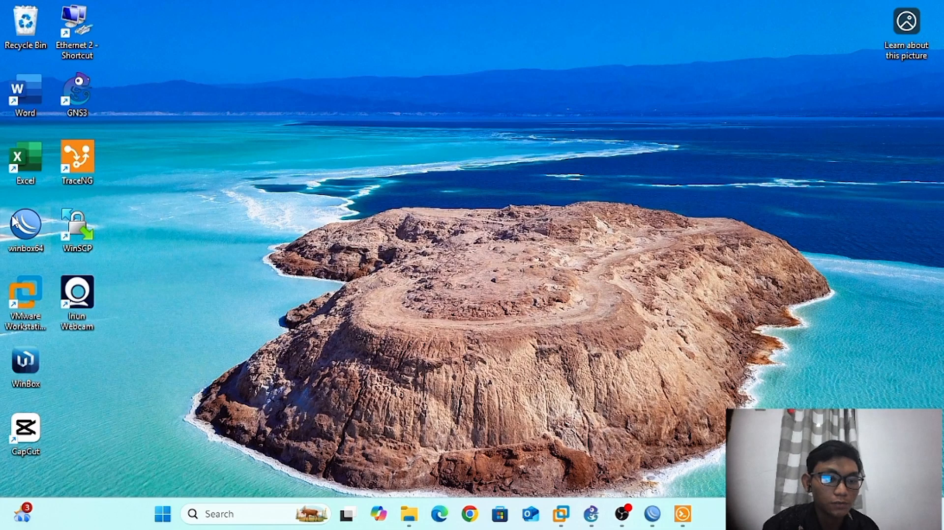
double_click(16, 222)
click(65, 216)
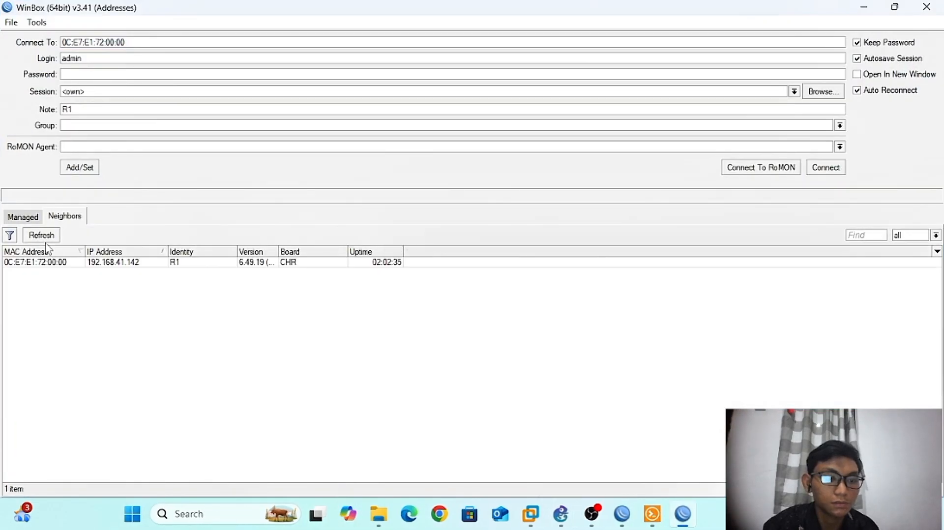
click(46, 263)
click(731, 170)
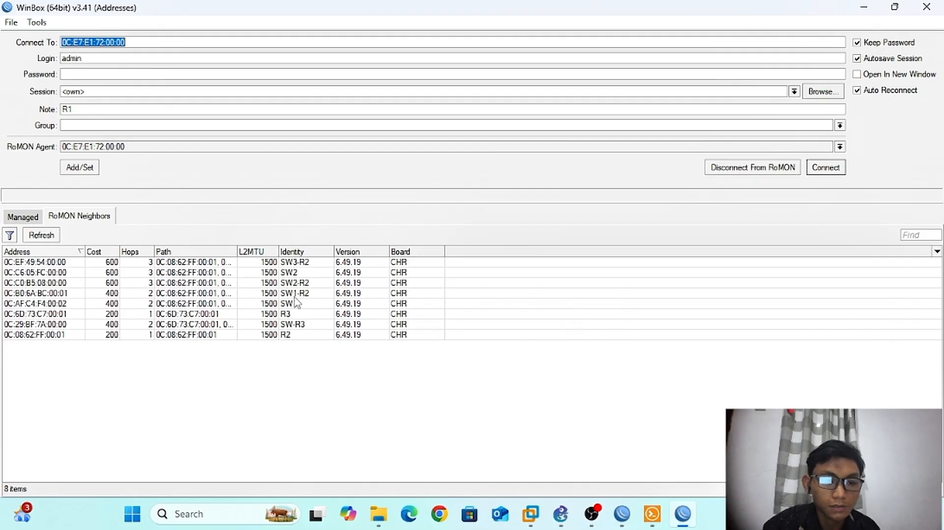
Connect to SW1-R2 from the RoMON neighbors, maximize its window and dismiss the password change request
click(291, 294)
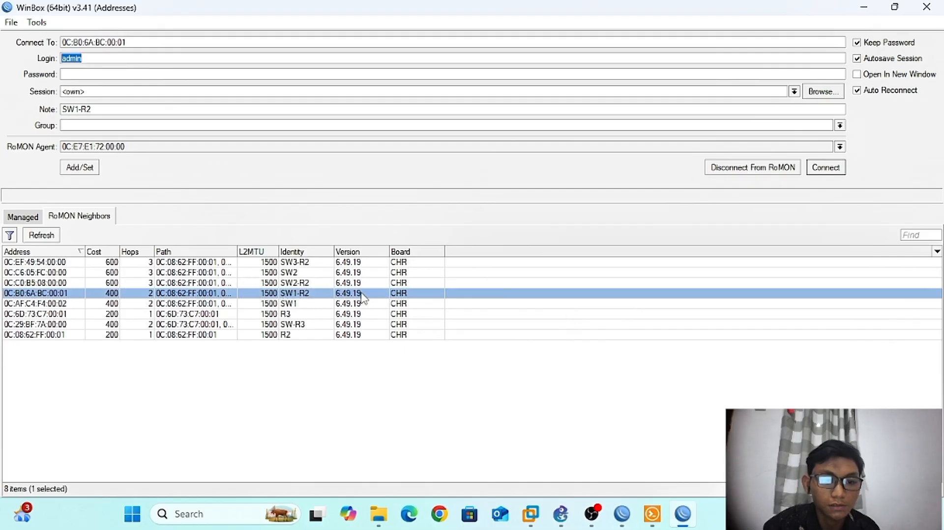
click(561, 515)
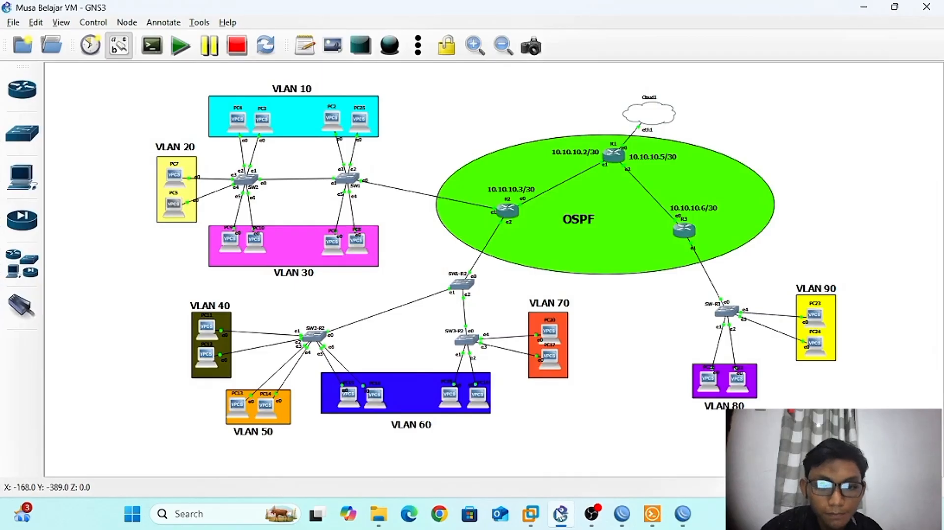
click(864, 8)
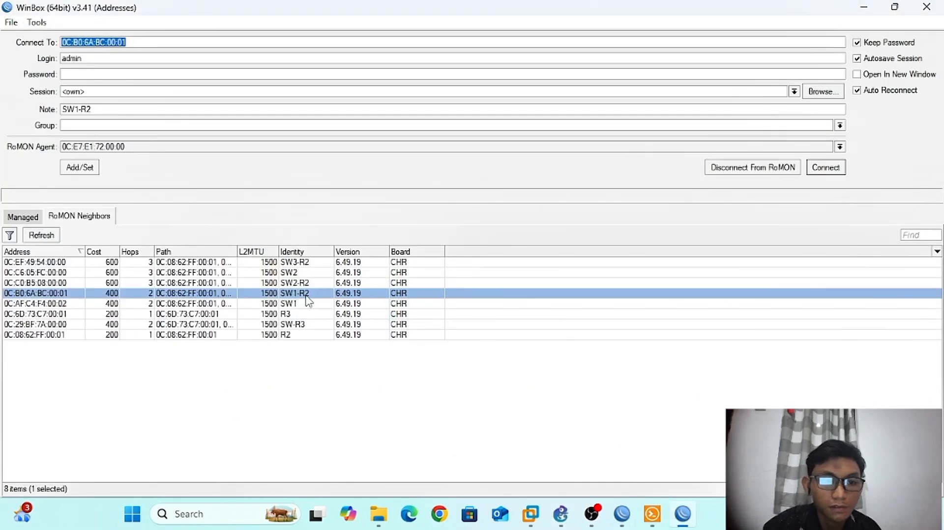
click(826, 167)
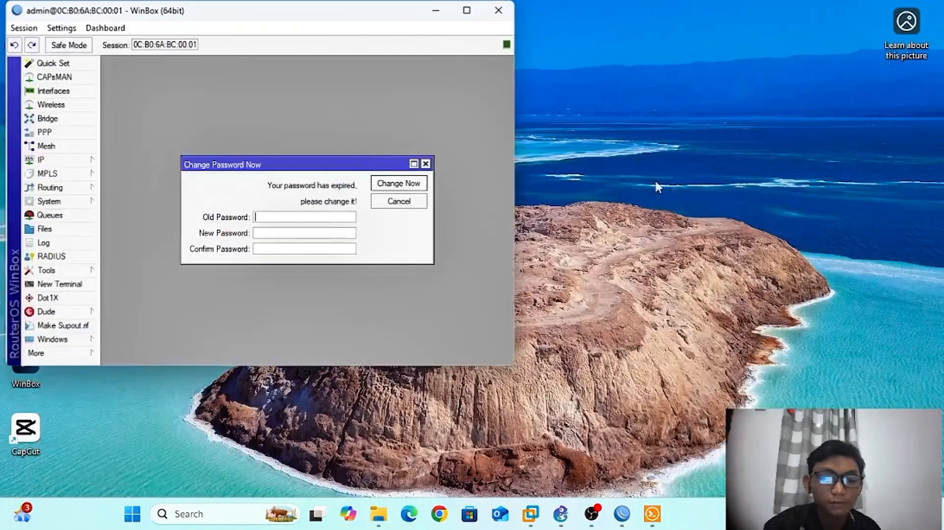
click(466, 10)
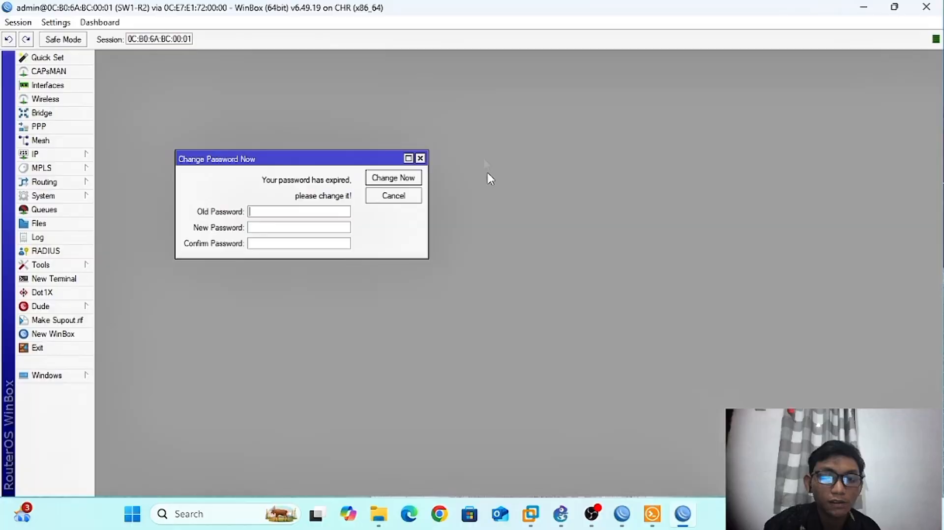
click(423, 159)
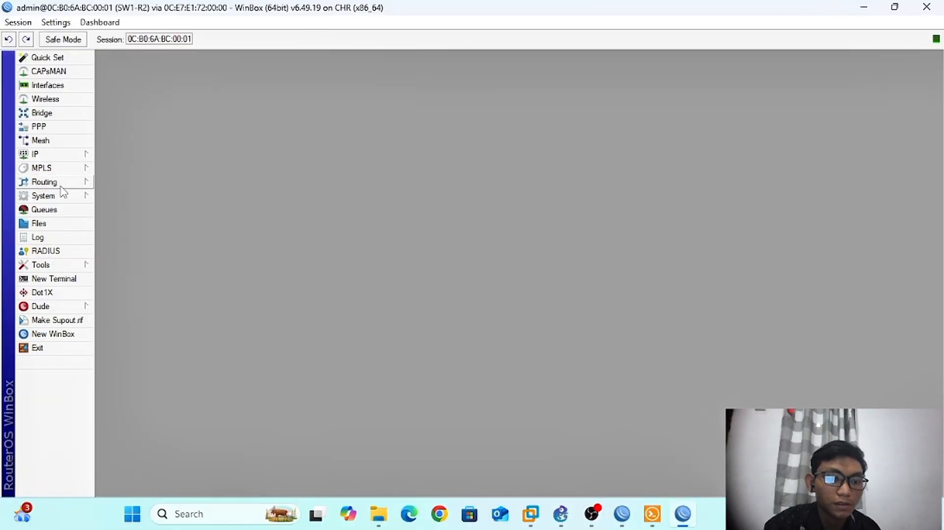
Create bridge1 on SW1-R2 and enable VLAN filtering on it
click(73, 114)
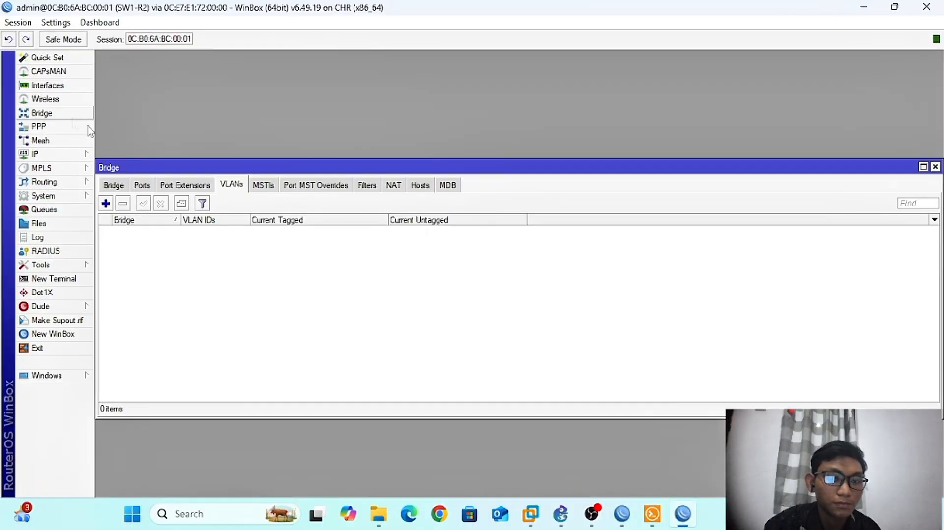
click(114, 185)
click(105, 204)
click(640, 182)
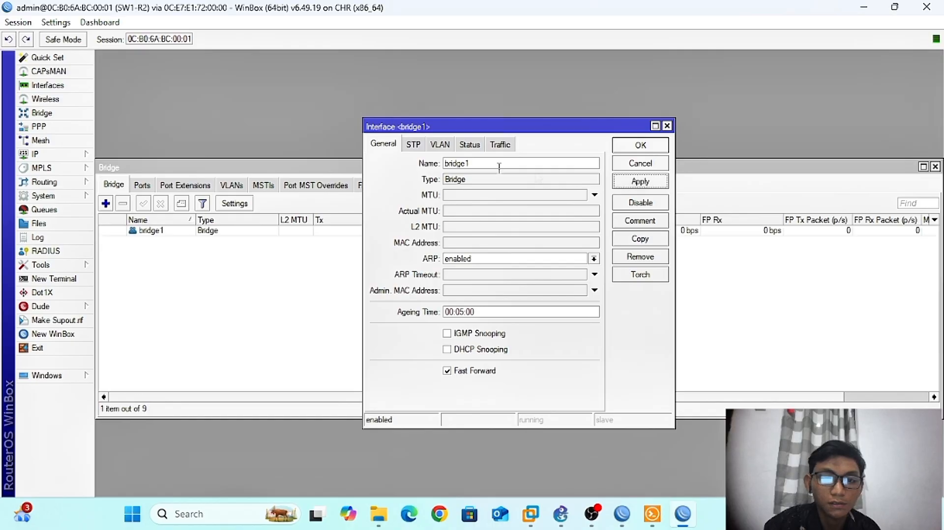
click(439, 144)
click(428, 165)
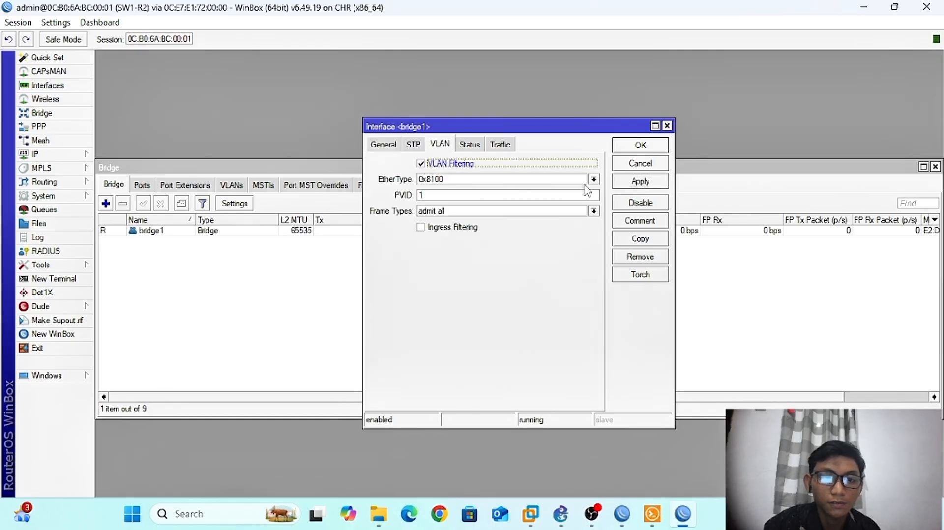
click(634, 183)
click(641, 145)
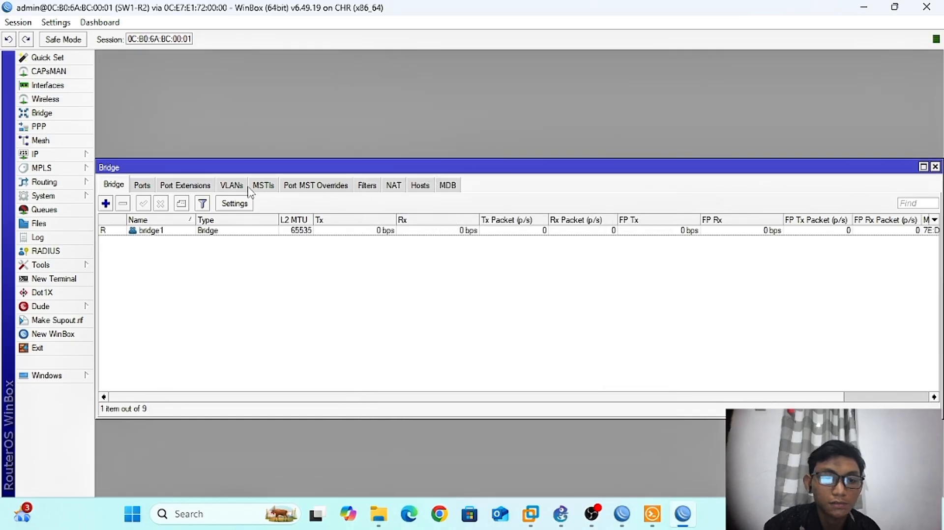
Add ether1 as a port of bridge1 on SW1-R2, checking the R2 uplink in the GNS3 topology
click(142, 185)
click(106, 203)
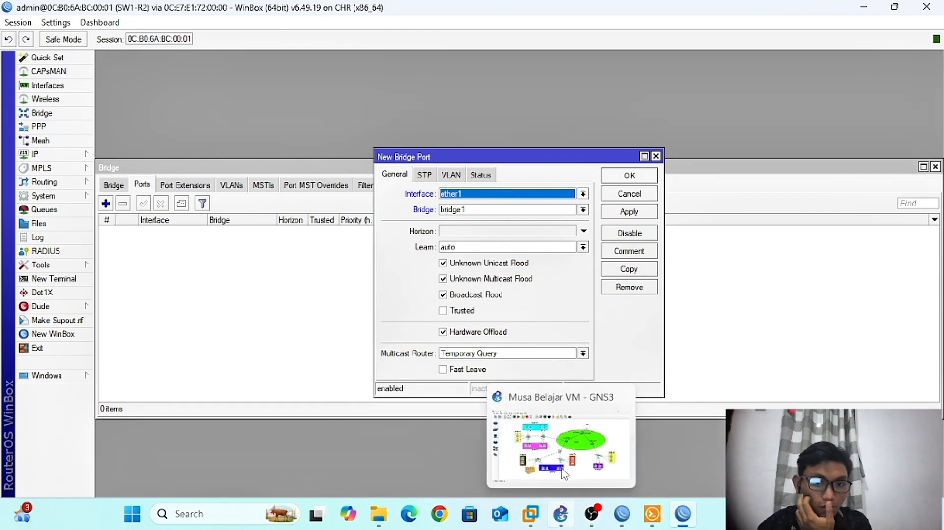
click(566, 520)
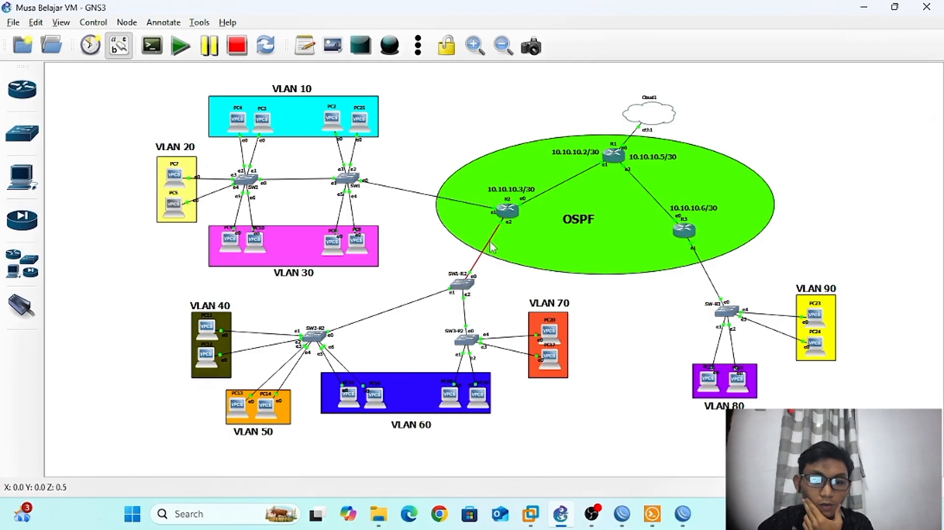
mouse_move(508, 220)
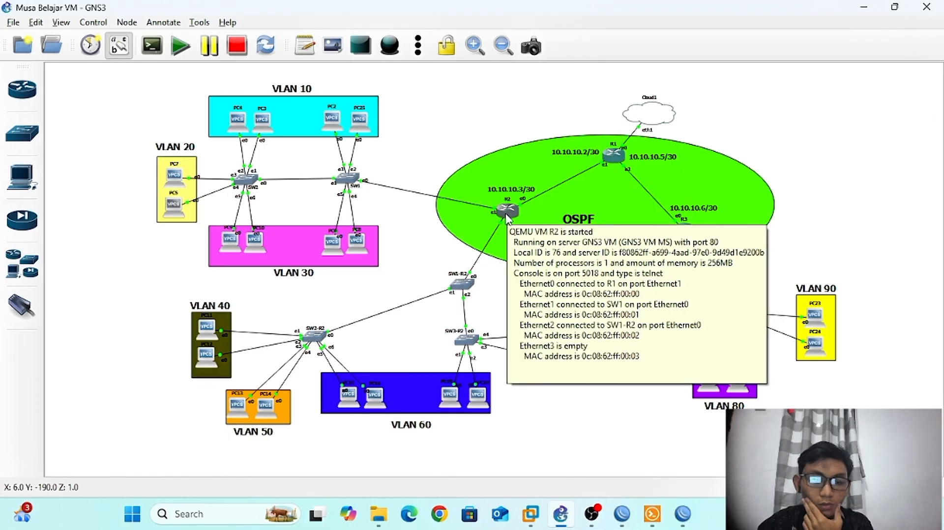
mouse_move(467, 285)
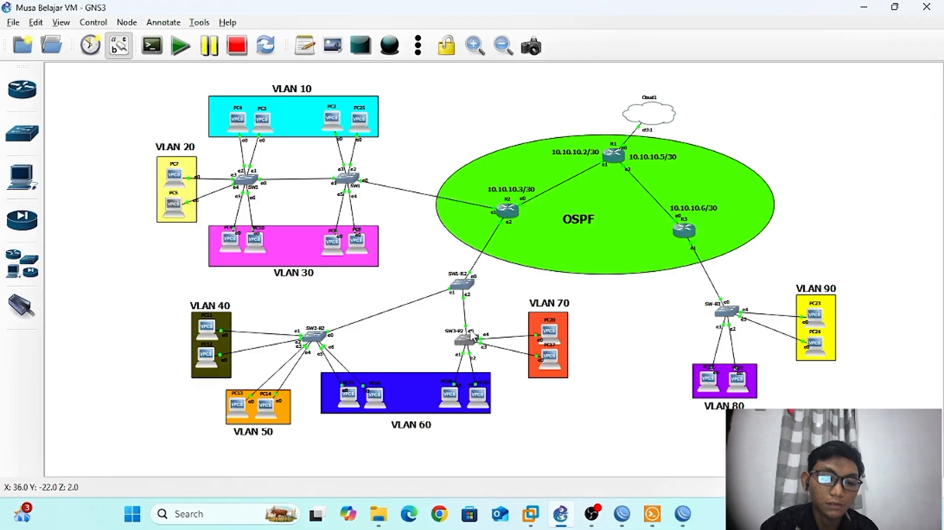
click(682, 514)
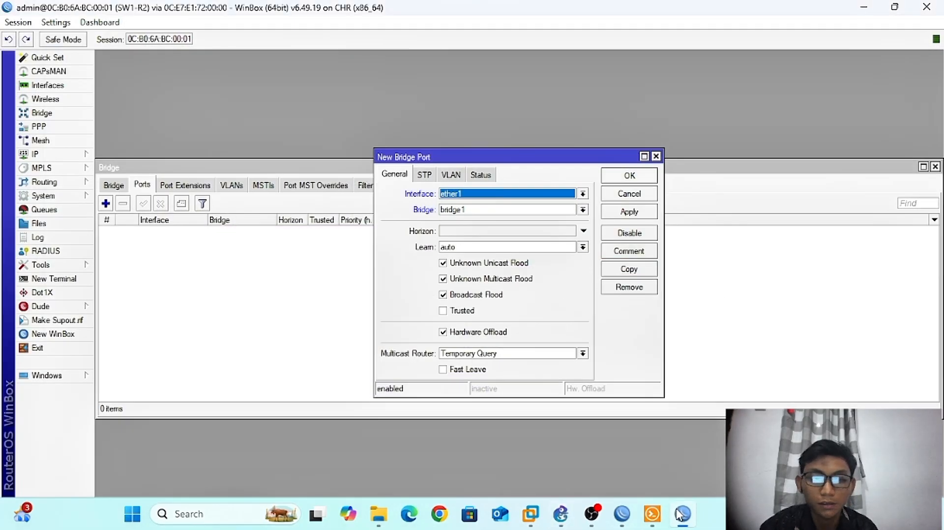
click(639, 213)
click(632, 187)
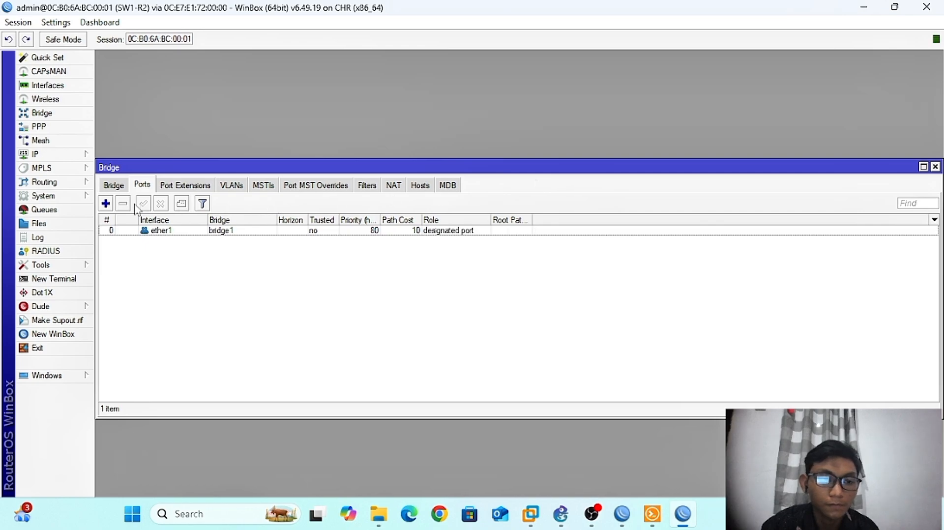
Add ether2 as a port of bridge1 on SW1-R2
click(105, 203)
click(520, 193)
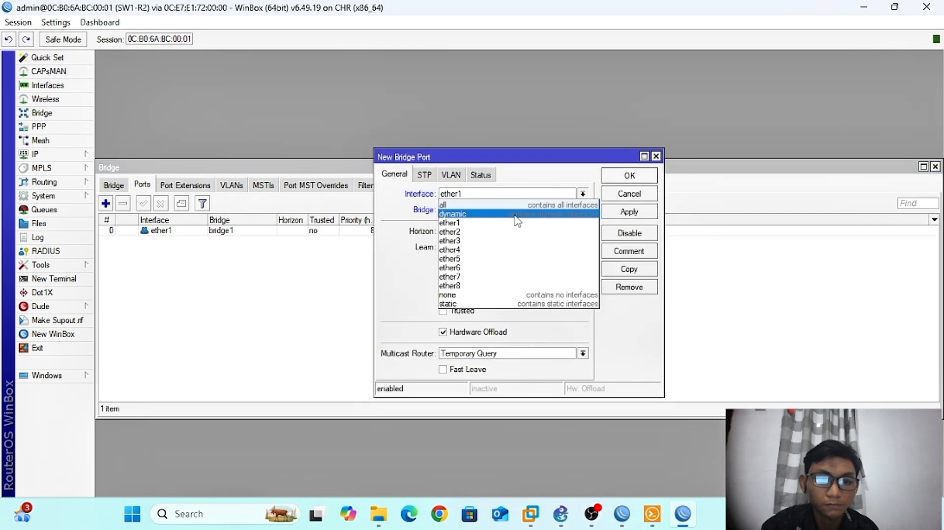
click(510, 231)
click(629, 212)
click(624, 176)
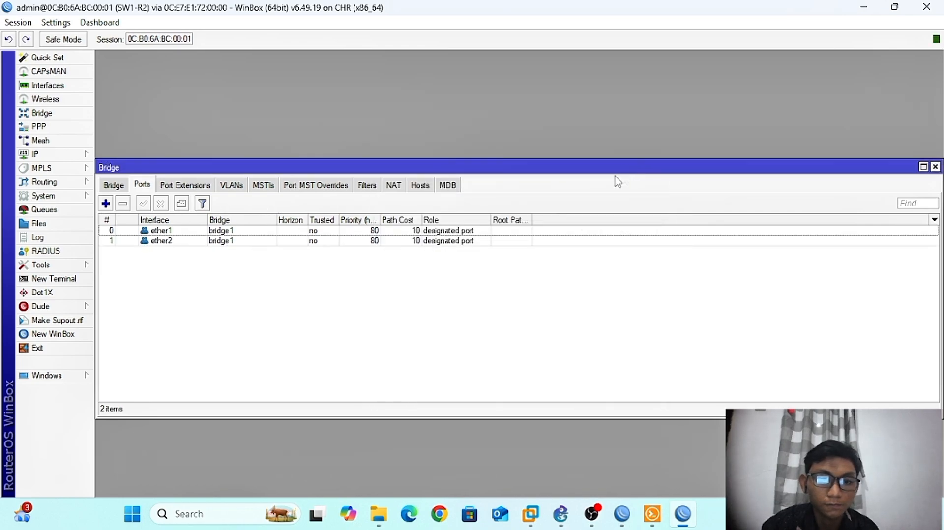
Add ether3 as a port of bridge1 on SW1-R2
click(107, 204)
click(503, 194)
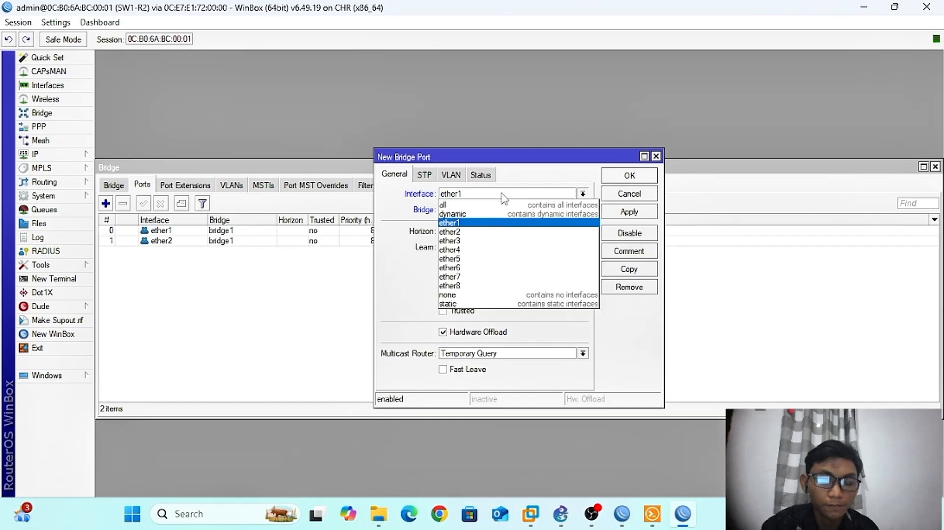
click(497, 241)
click(630, 212)
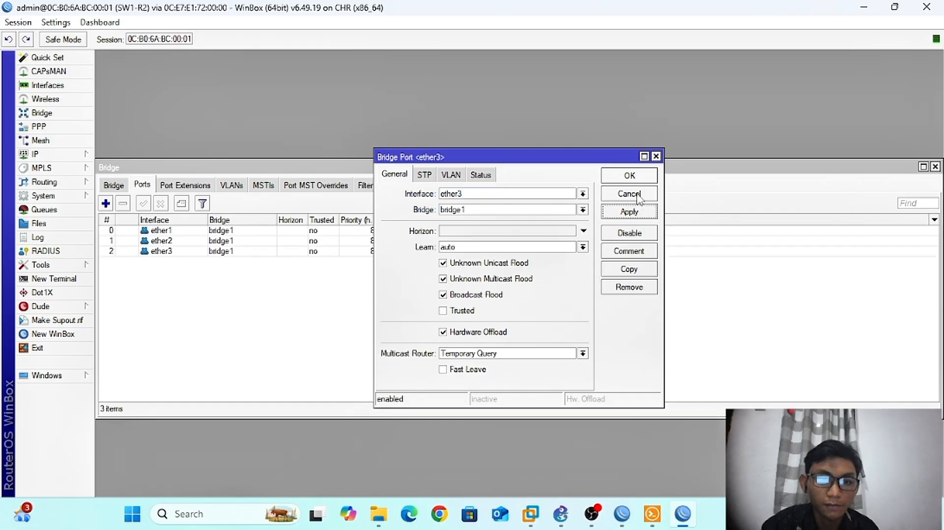
click(636, 177)
Add VLAN 40 to bridge1 on SW1-R2 with ether1 and ether2 tagged, checking the switch links in the GNS3 topology
click(227, 186)
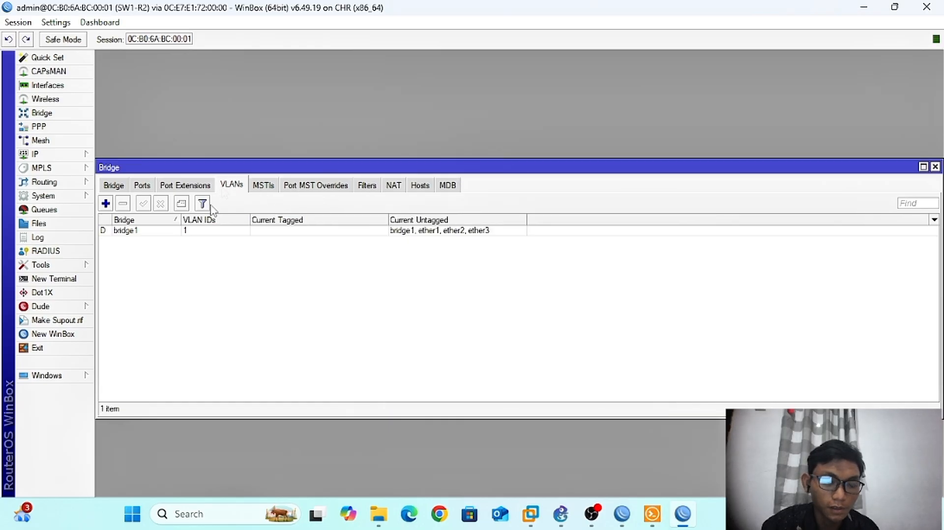
click(111, 209)
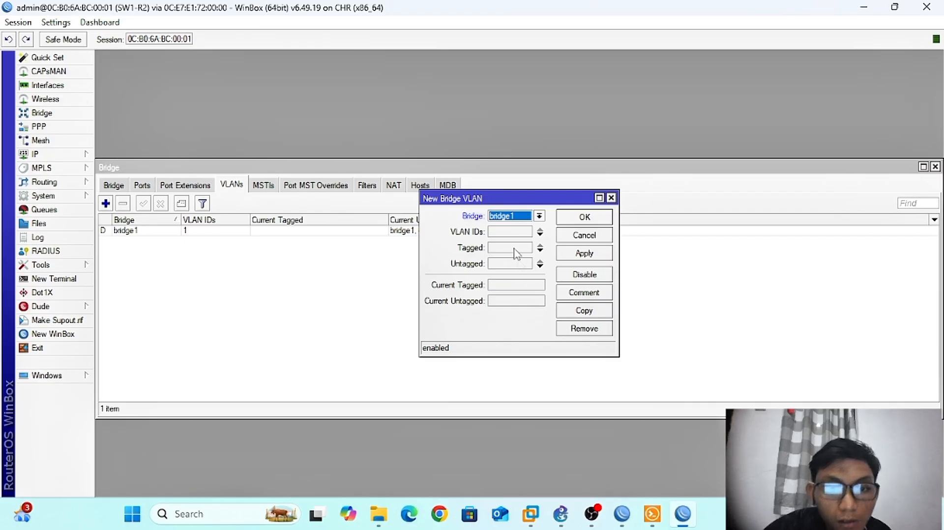
click(515, 232)
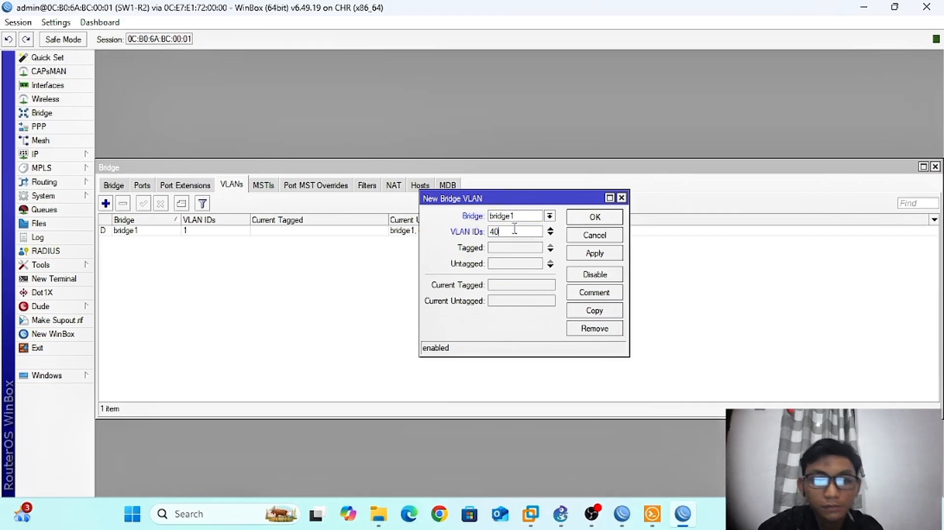
text(40)
click(513, 248)
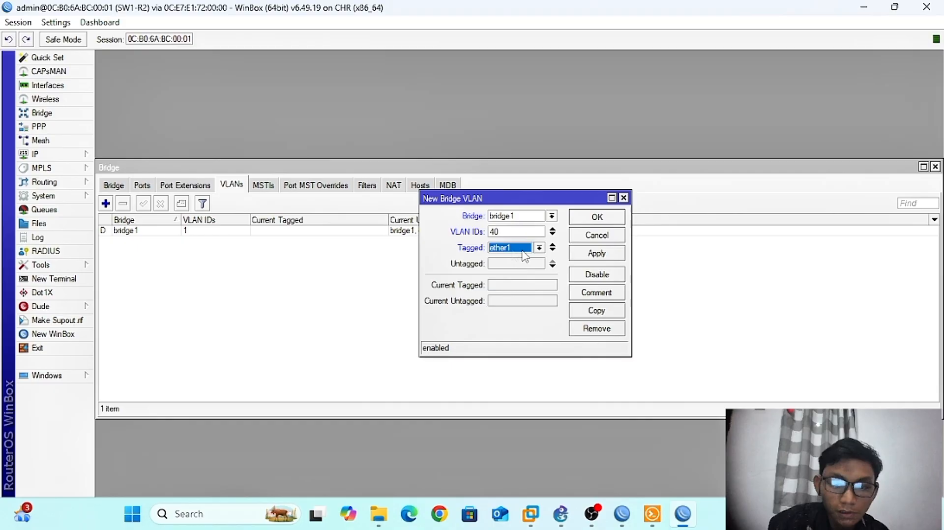
click(553, 250)
click(539, 264)
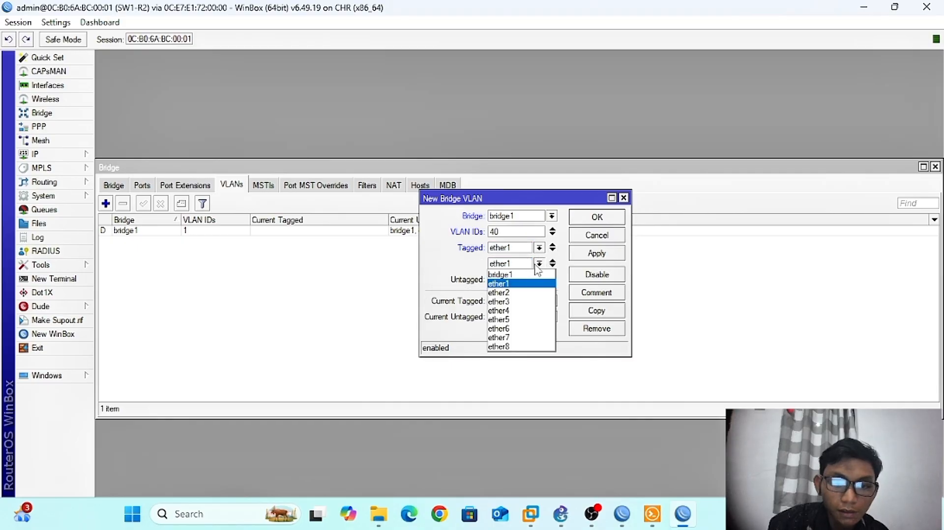
click(531, 293)
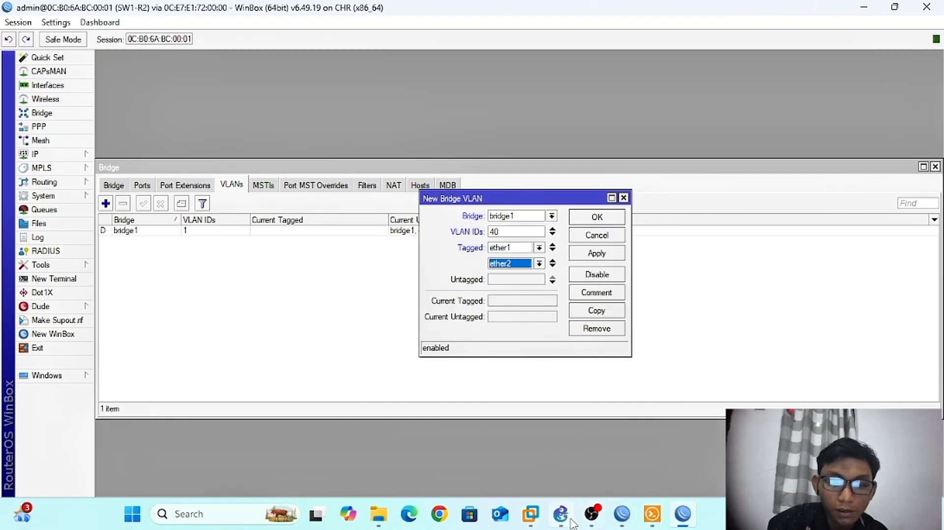
mouse_move(571, 522)
click(547, 465)
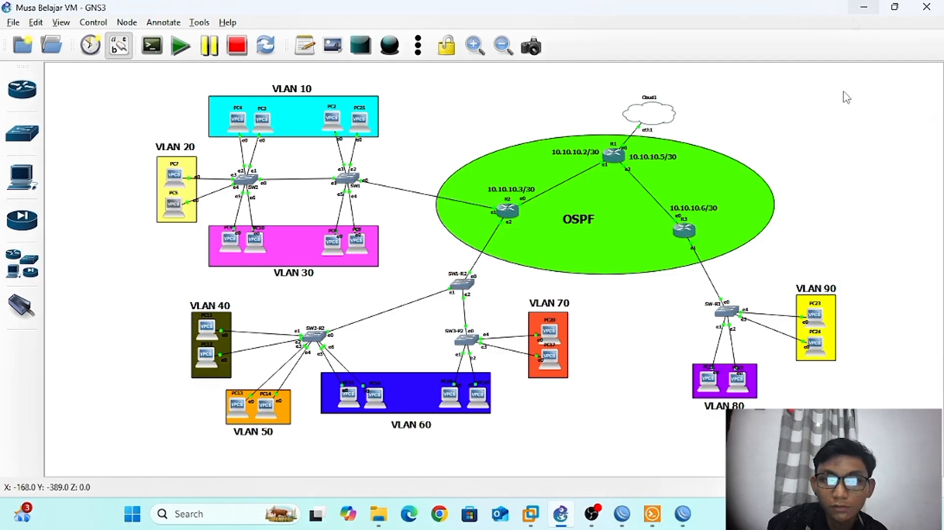
click(686, 513)
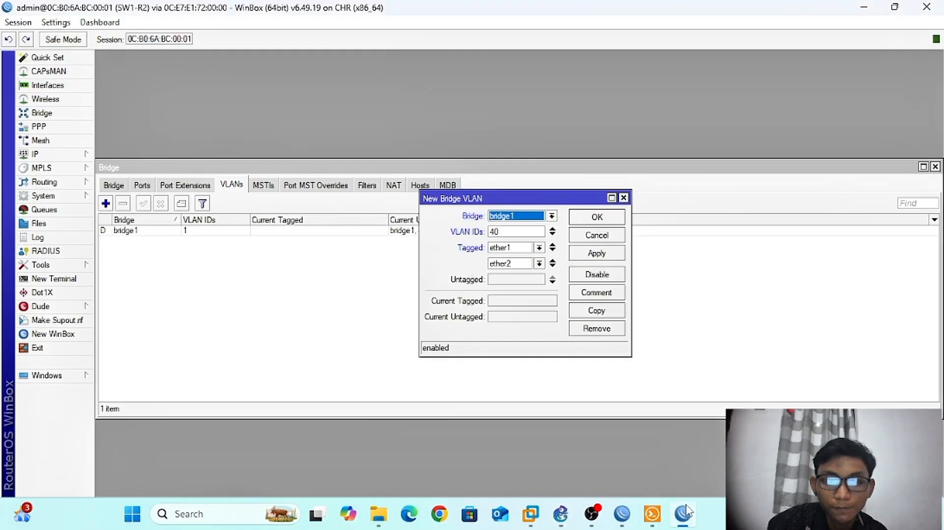
click(597, 253)
click(601, 218)
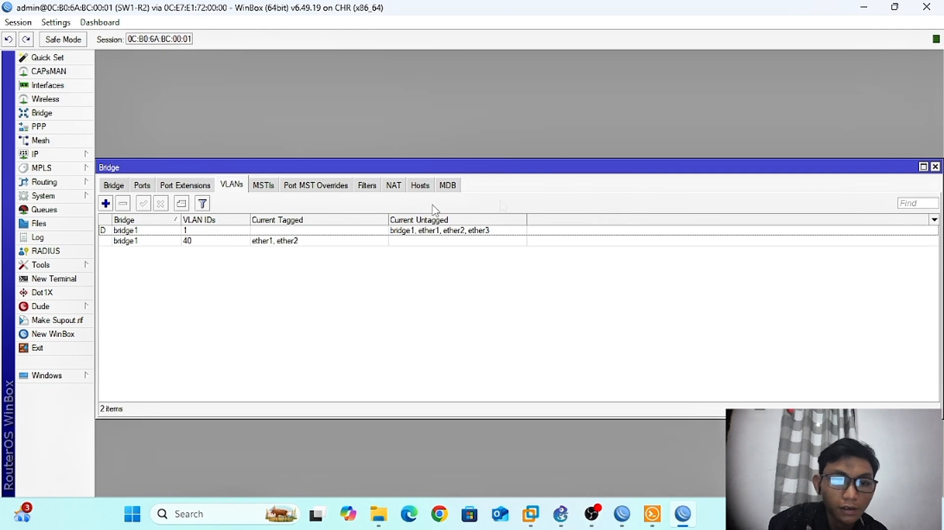
Add VLAN 50 to bridge1 on SW1-R2 with ether1 and ether2 tagged, consulting the GNS3 topology for the links
click(106, 204)
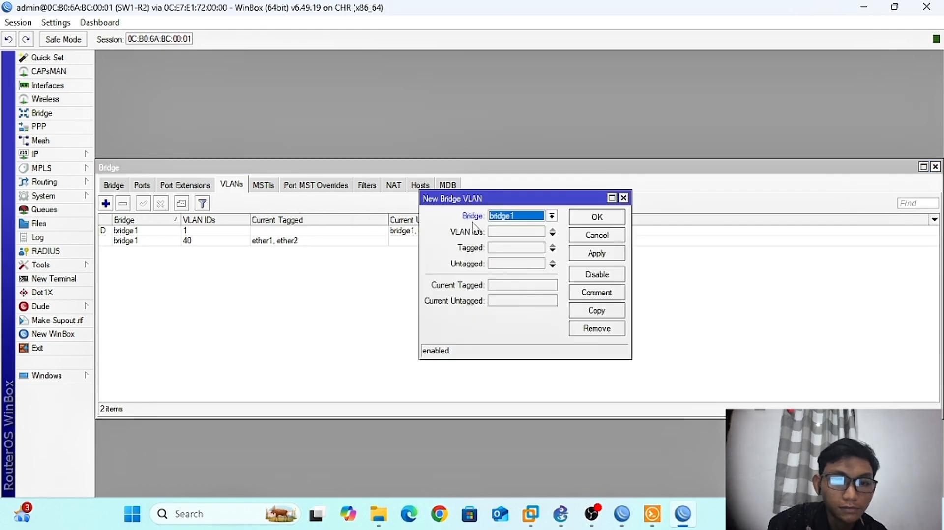
click(503, 232)
text(50)
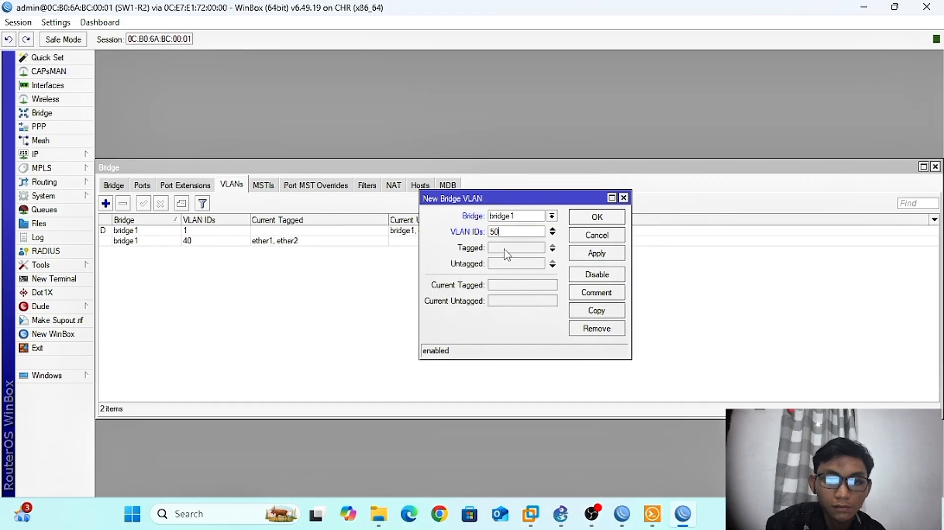
click(561, 514)
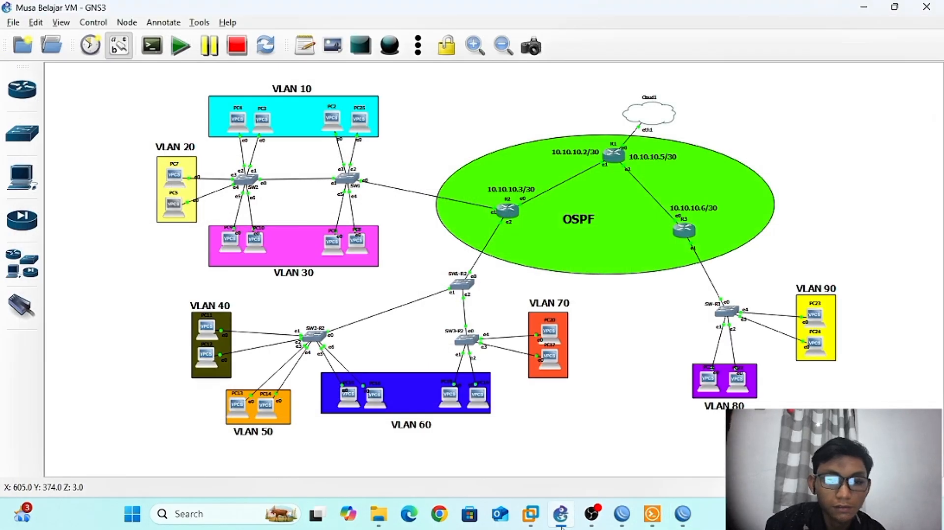
click(683, 514)
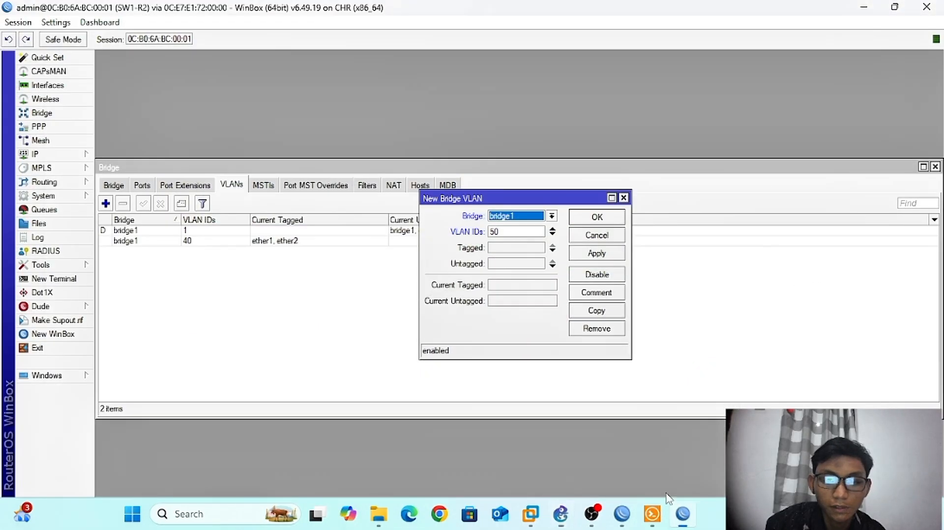
click(507, 251)
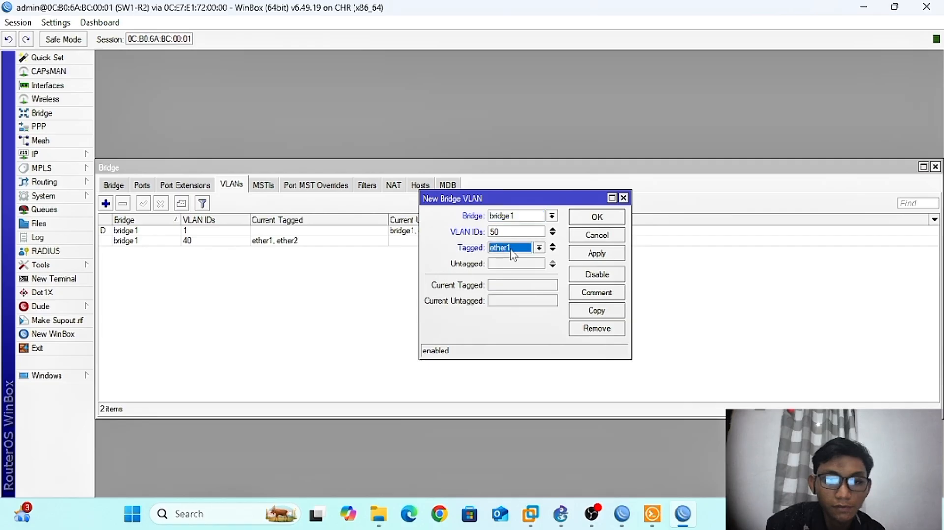
click(553, 250)
click(539, 264)
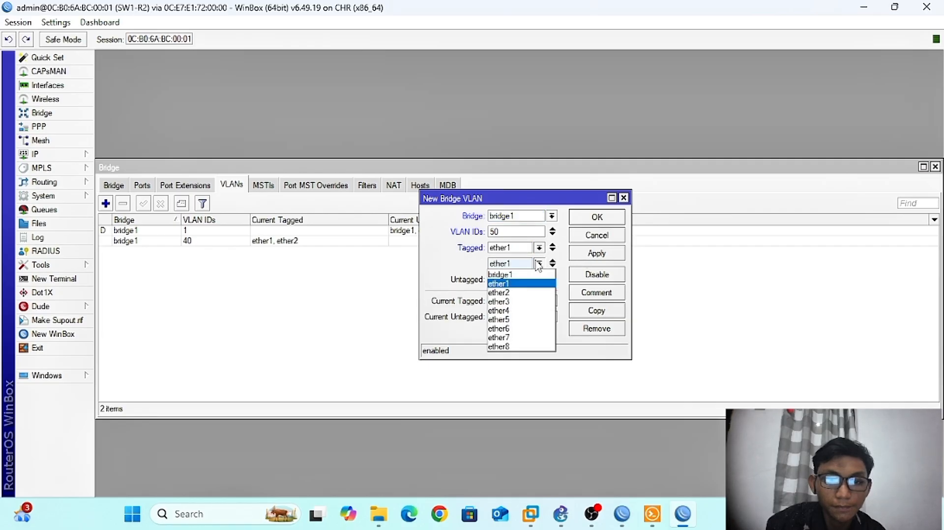
click(521, 294)
click(597, 253)
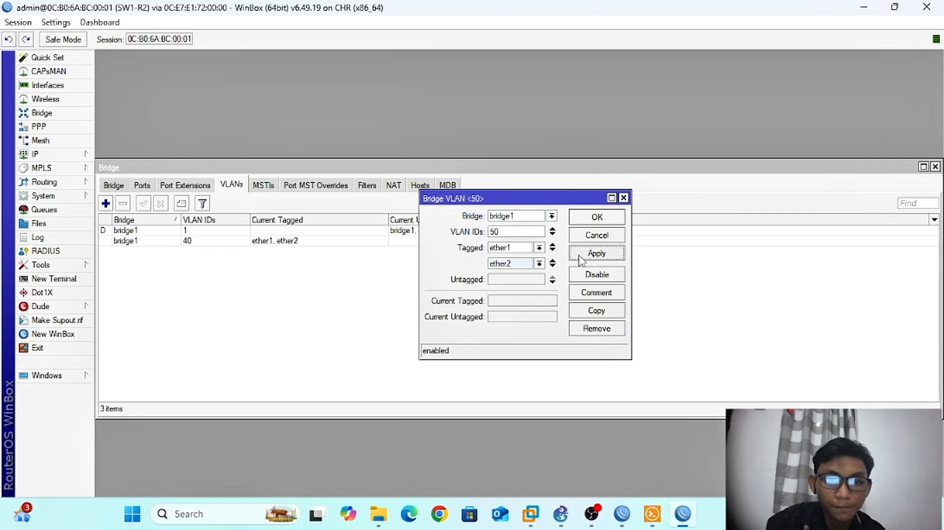
click(597, 217)
Add VLAN 60 to bridge1 on SW1-R2 with ether1, ether2 and ether3 tagged
click(106, 203)
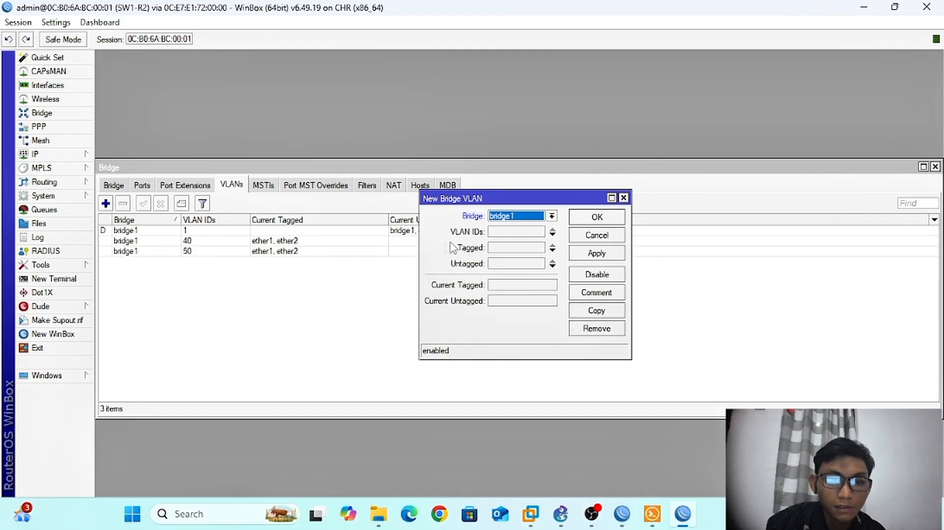
click(508, 232)
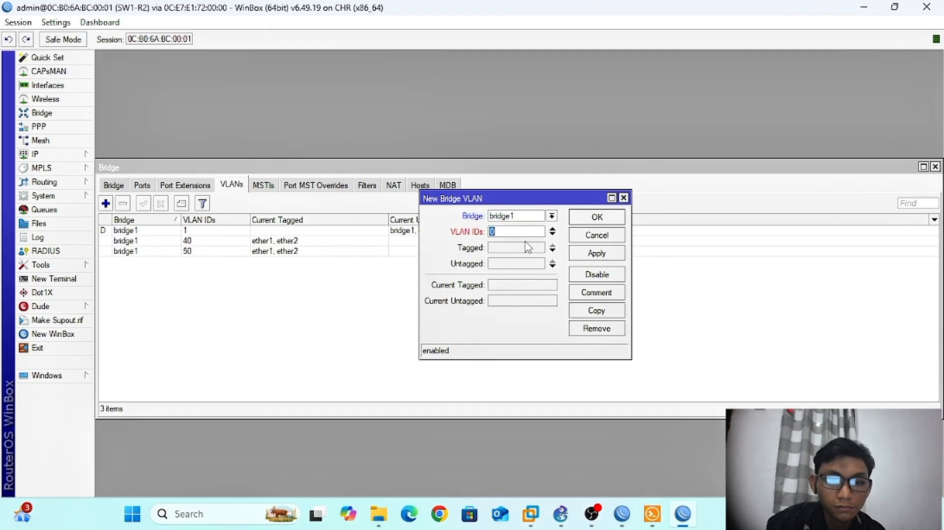
click(528, 248)
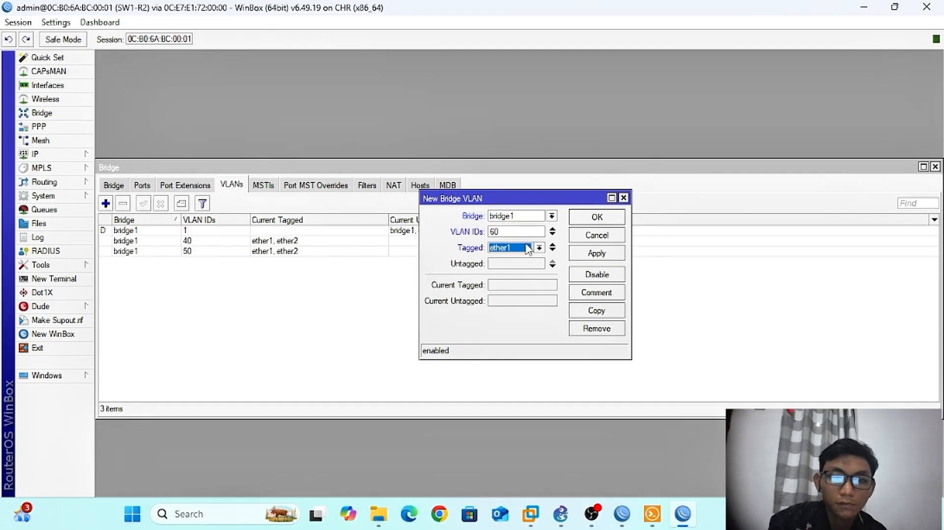
click(553, 251)
click(539, 263)
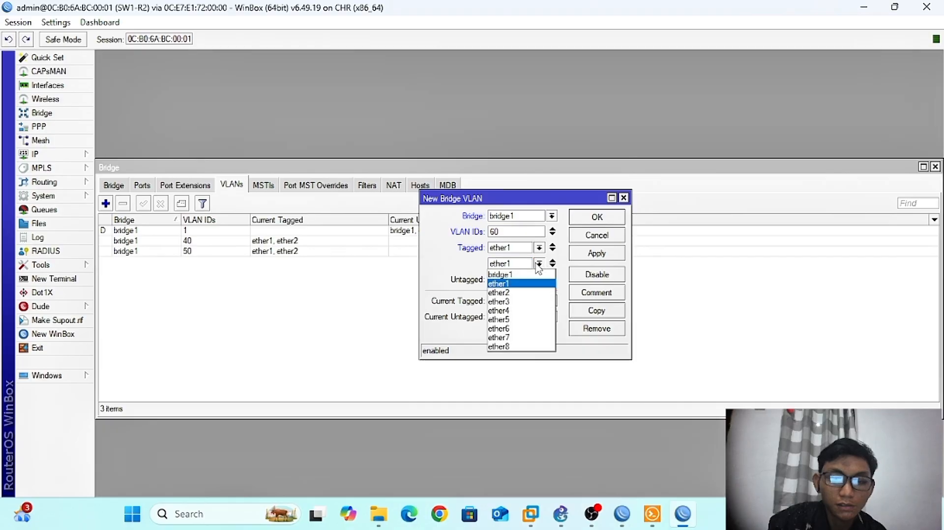
click(526, 293)
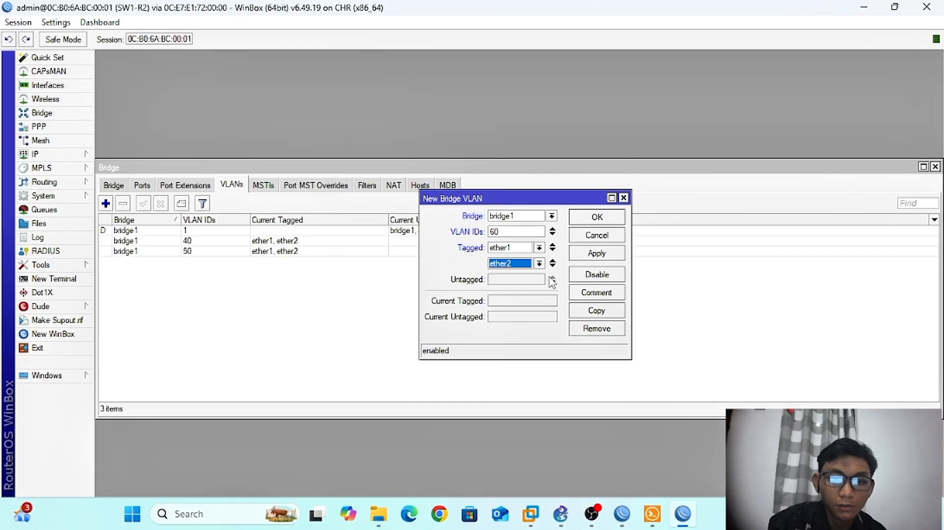
click(553, 266)
click(541, 280)
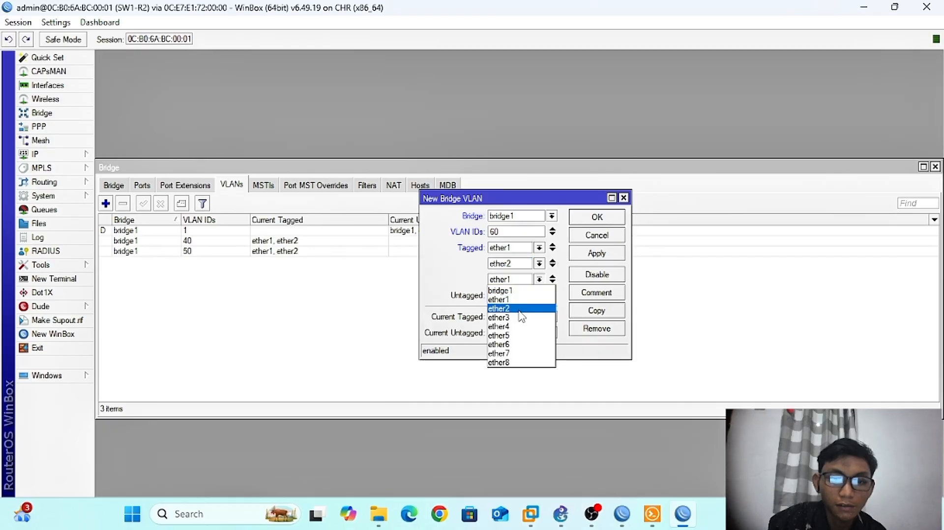
click(521, 317)
click(582, 255)
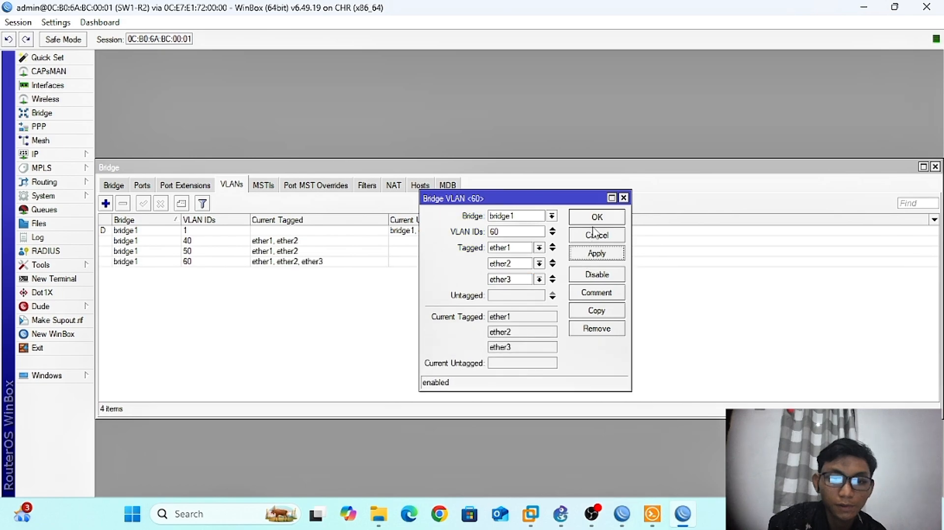
click(597, 219)
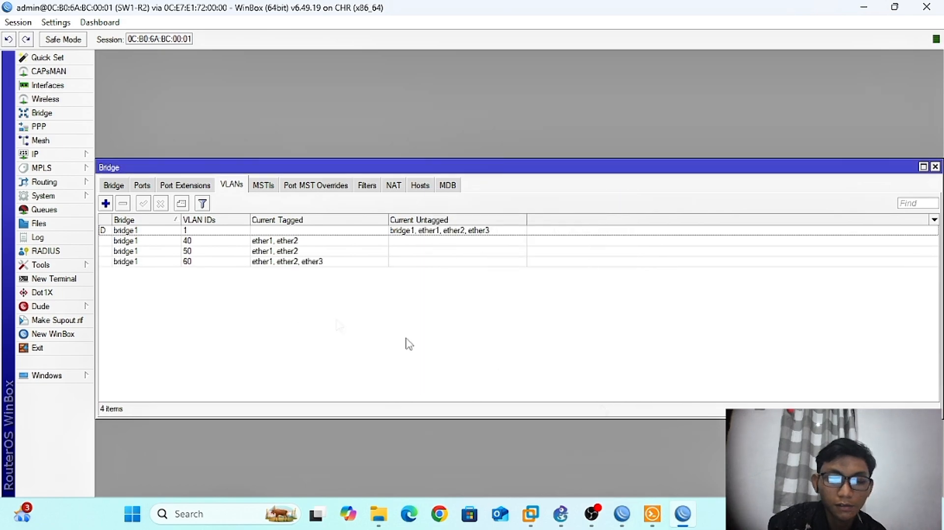
Check the VLAN 70 links in the GNS3 topology and bring up the interface list in R2's WinBox session
click(558, 522)
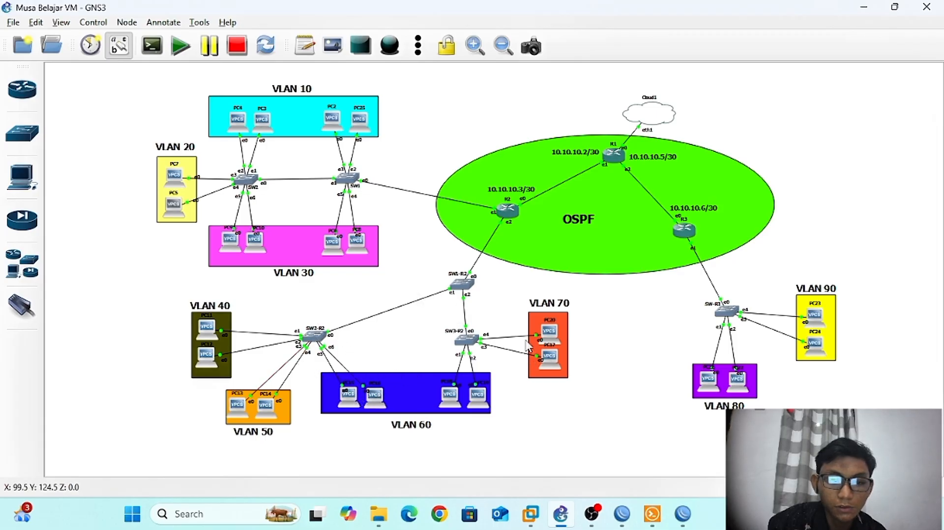
click(683, 514)
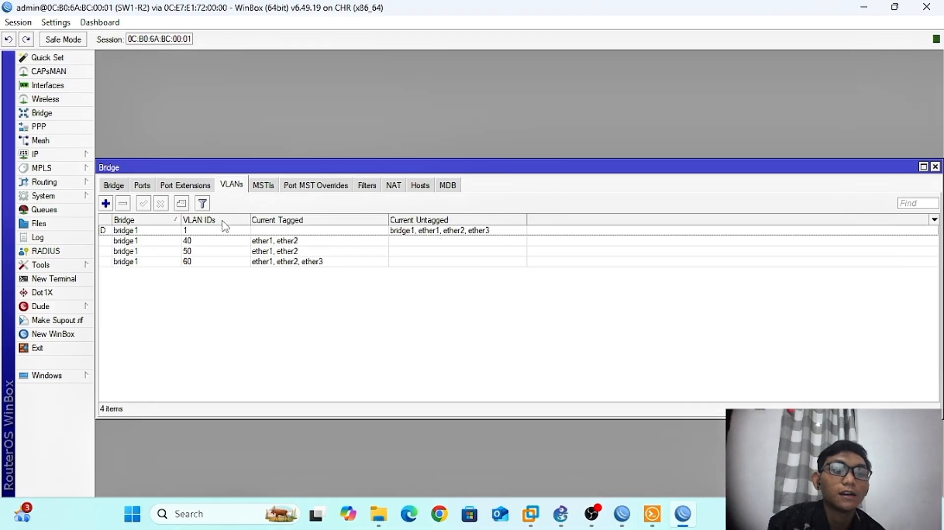
click(864, 7)
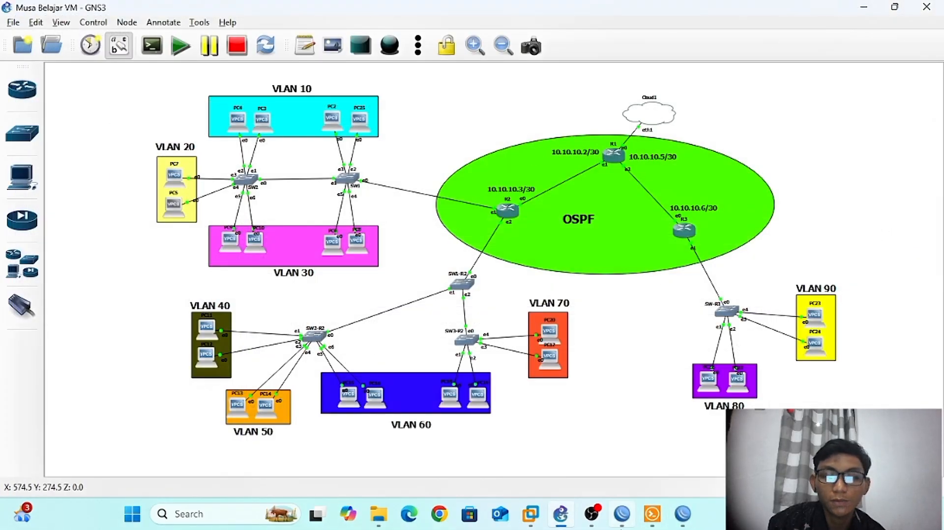
mouse_move(622, 514)
click(597, 435)
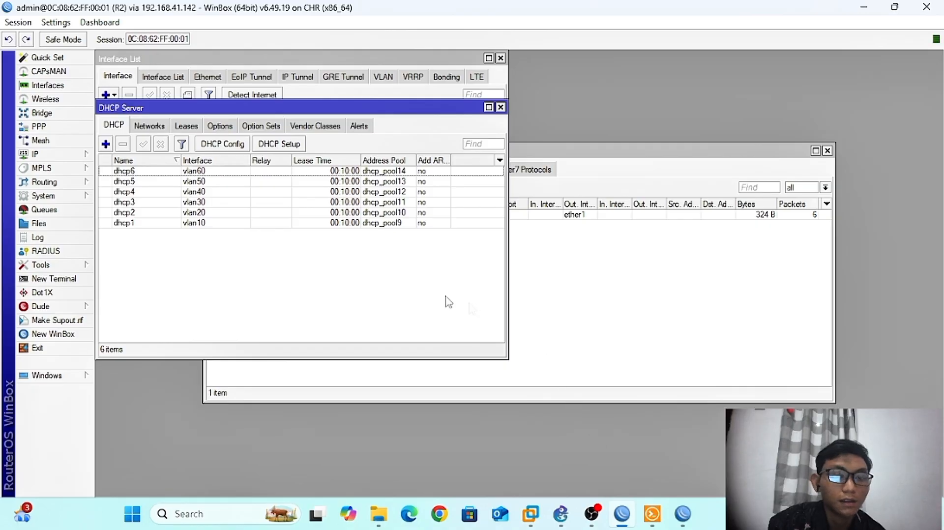
click(57, 86)
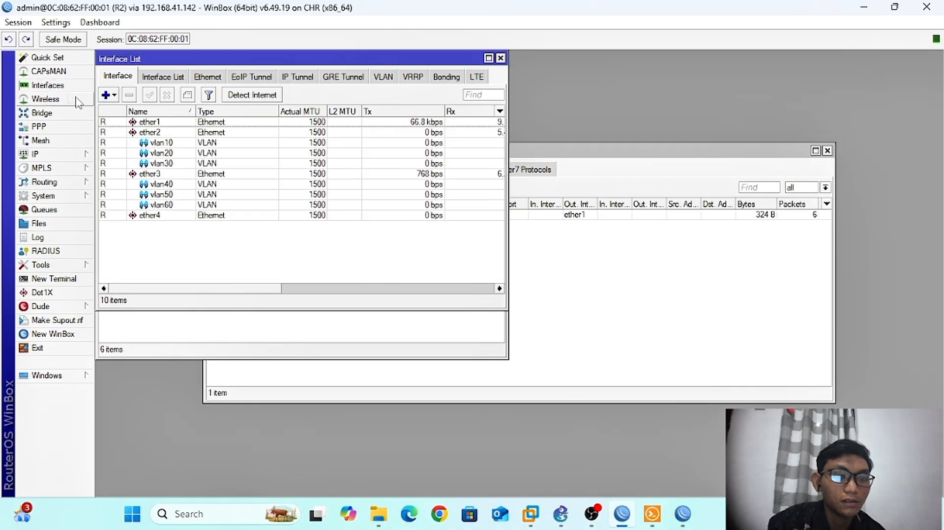
Add a VLAN interface named vlan70 with VLAN ID 70 on ether3 of R2
click(114, 96)
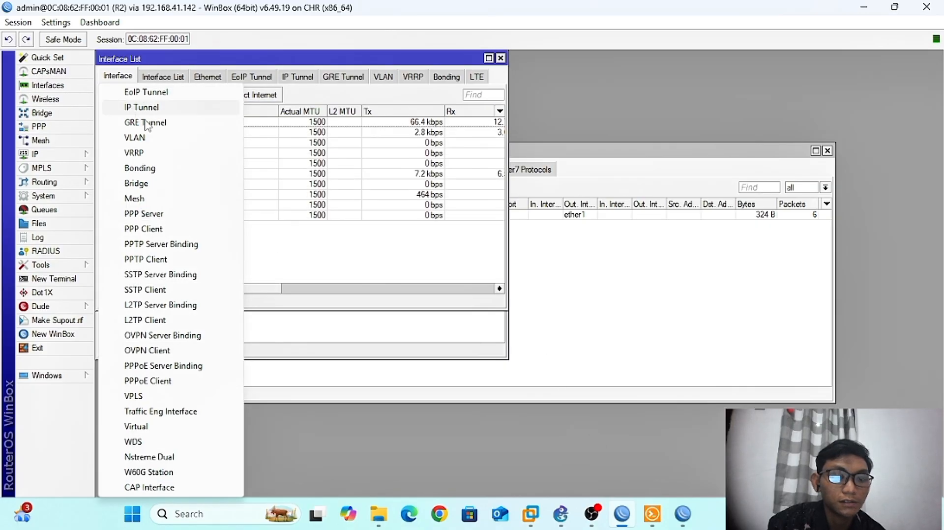
click(563, 525)
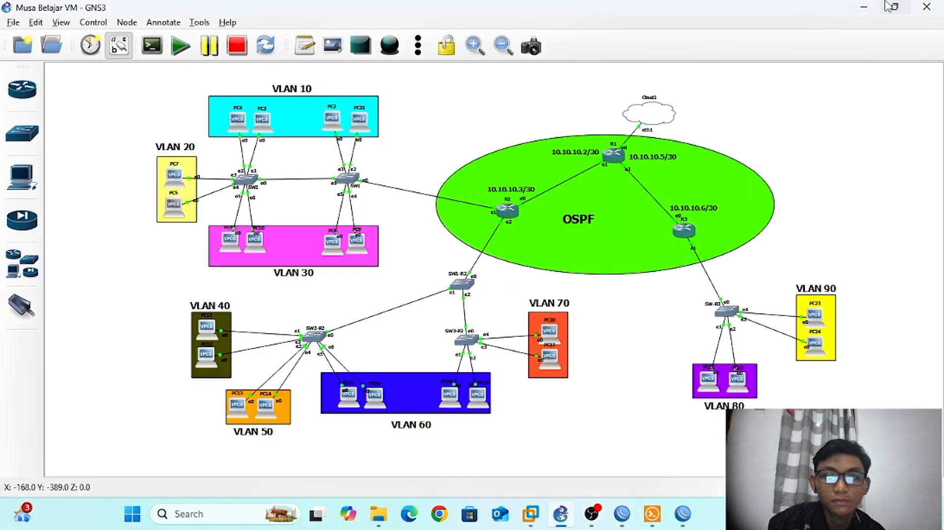
click(864, 7)
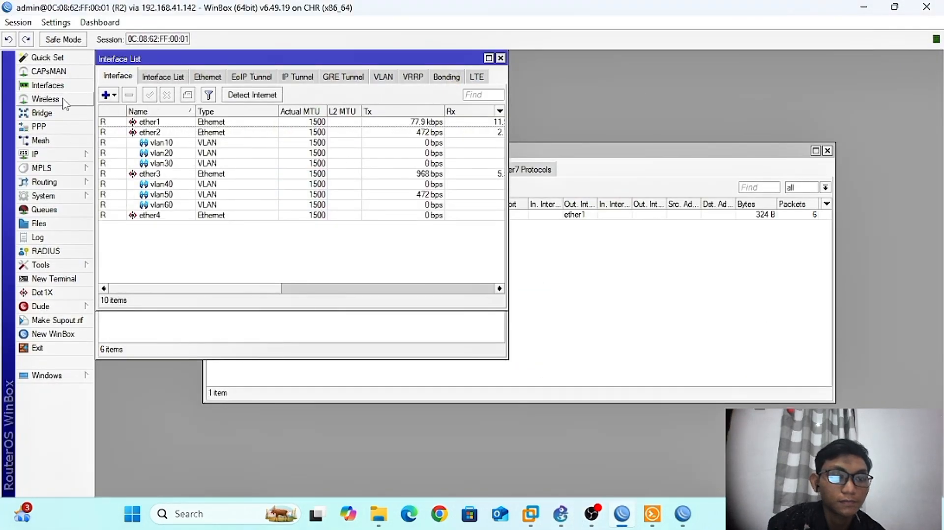
click(115, 96)
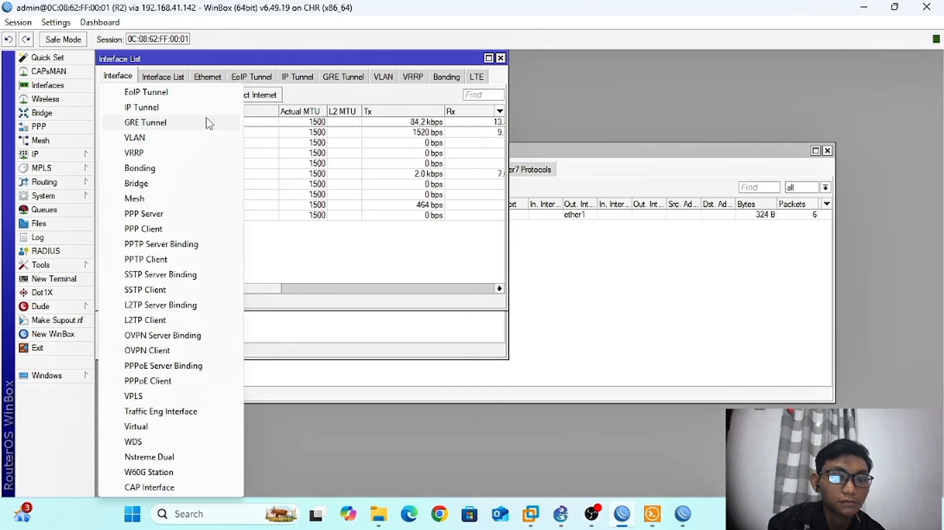
click(185, 140)
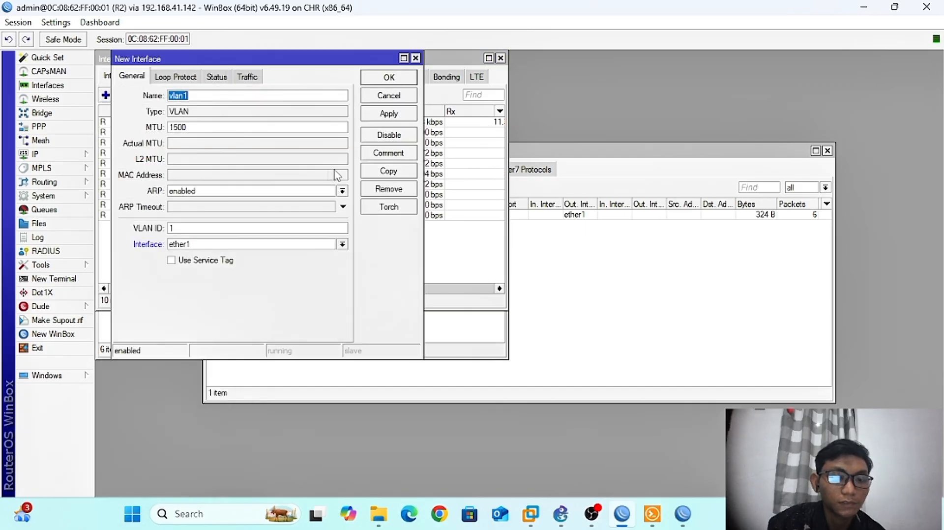
click(255, 96)
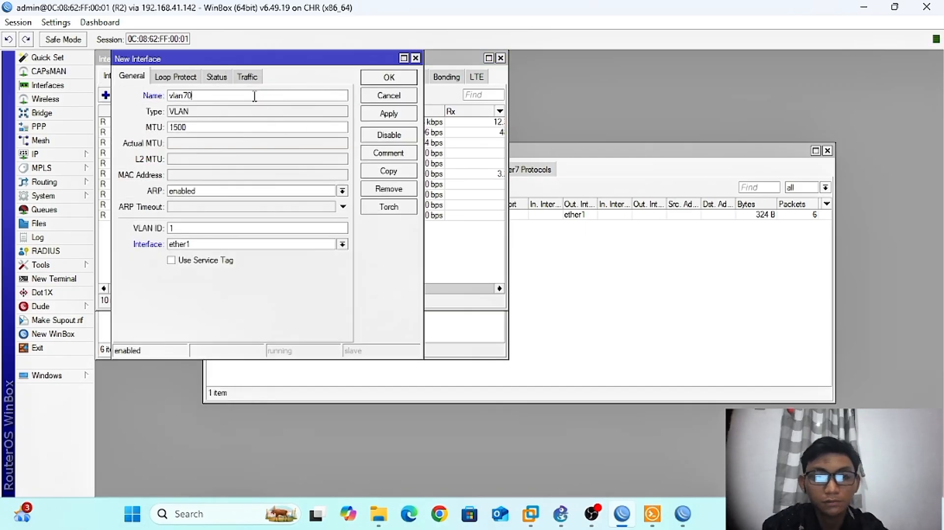
click(198, 226)
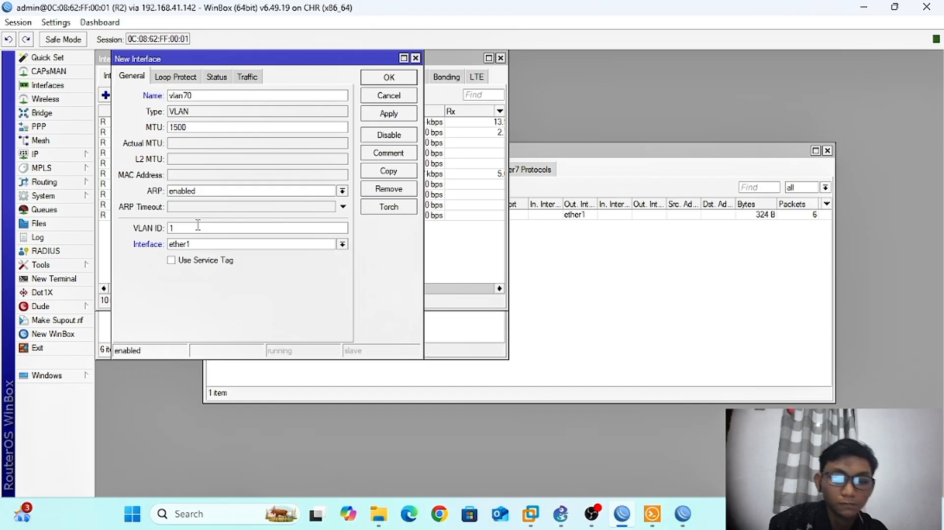
key(BackSpace)
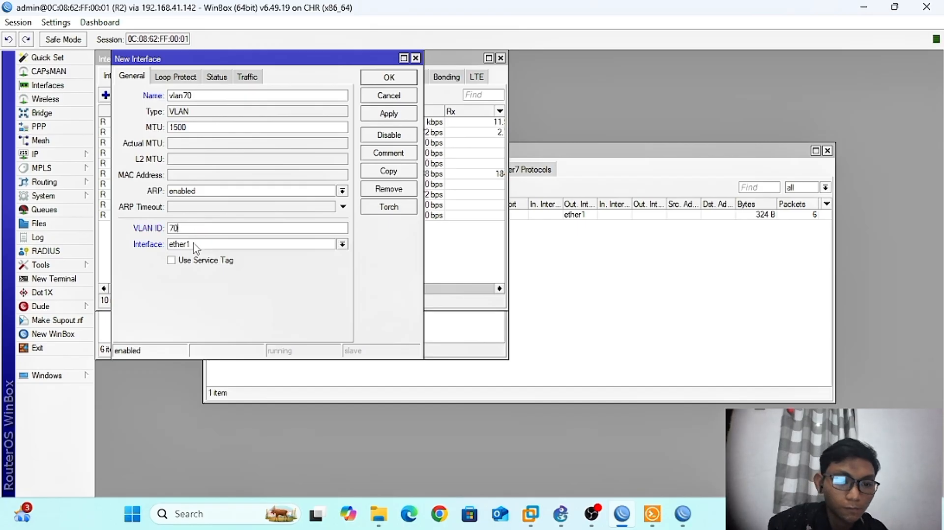
click(194, 244)
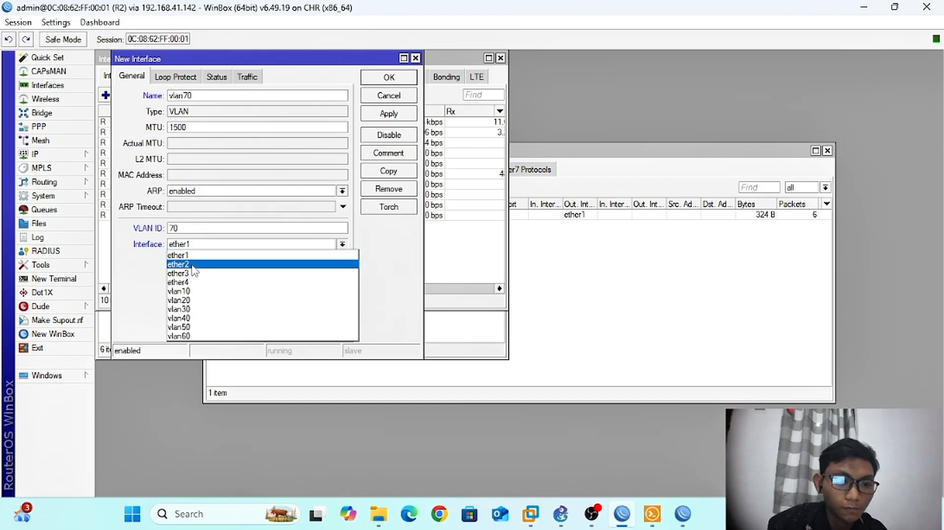
click(217, 273)
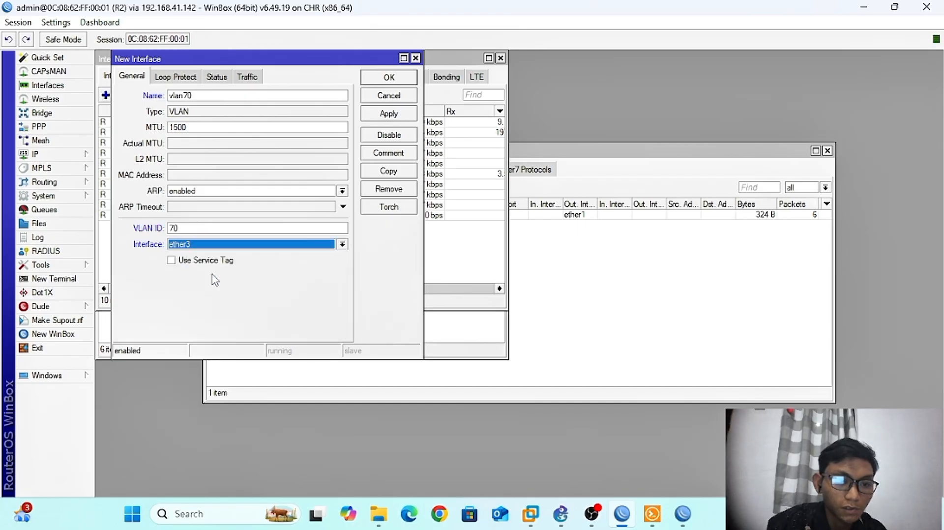
click(397, 114)
click(399, 77)
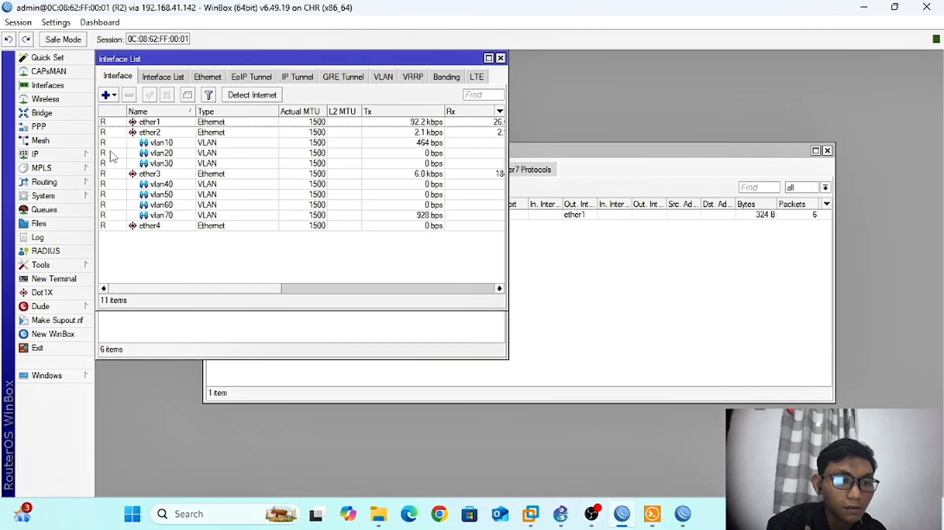
Assign the IP address 192.168.70.1/24 to the vlan70 interface on R2
click(76, 154)
click(108, 168)
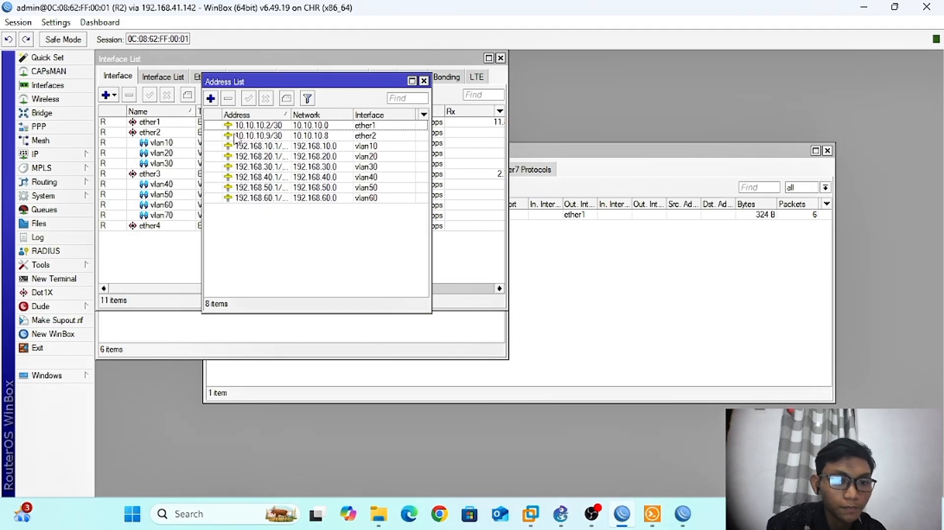
click(210, 98)
text(192)
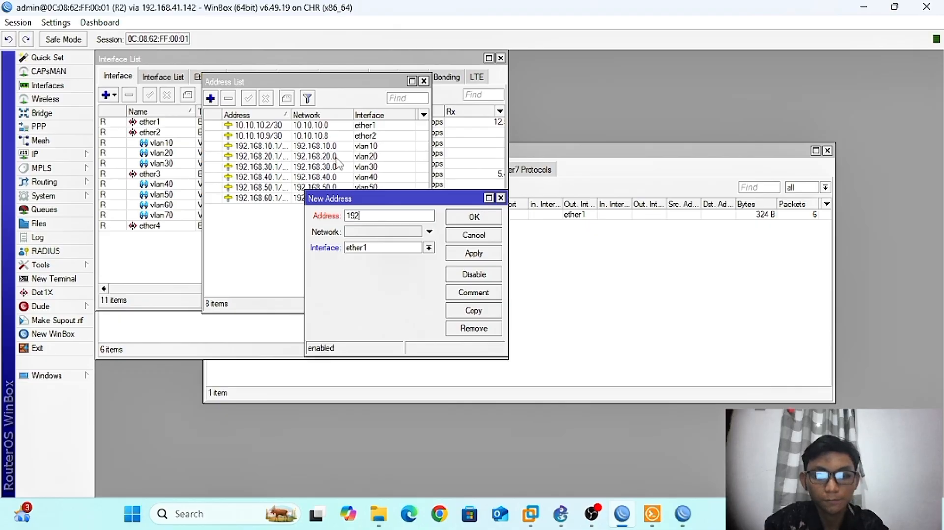
text(.168.7)
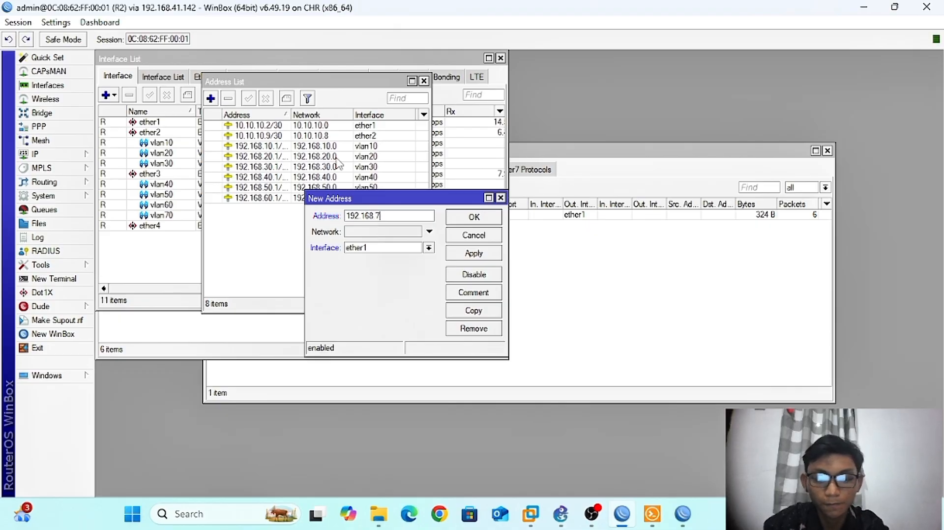
text(0.1/24)
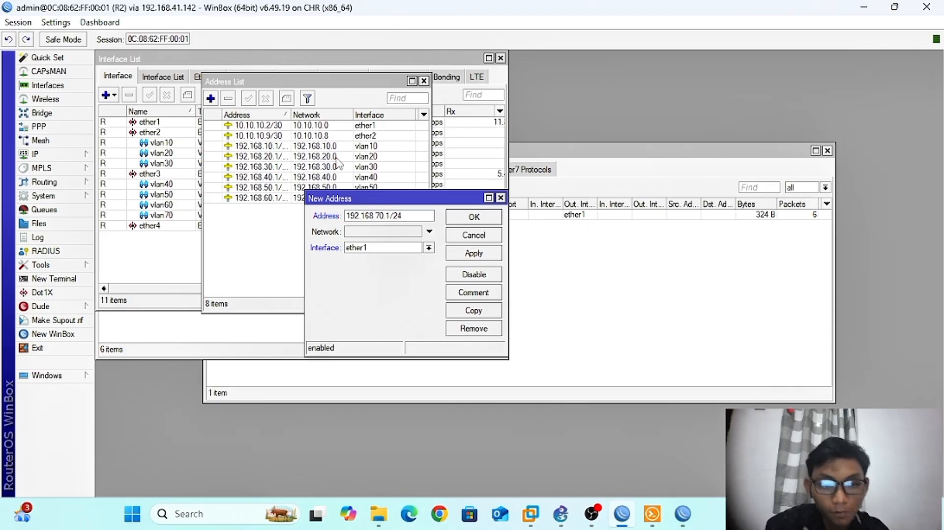
click(360, 253)
click(384, 350)
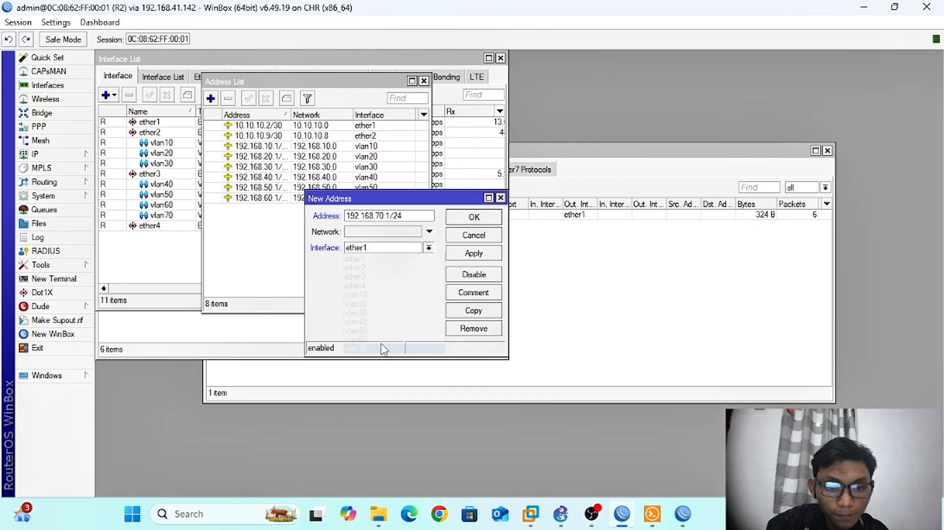
click(463, 257)
click(471, 220)
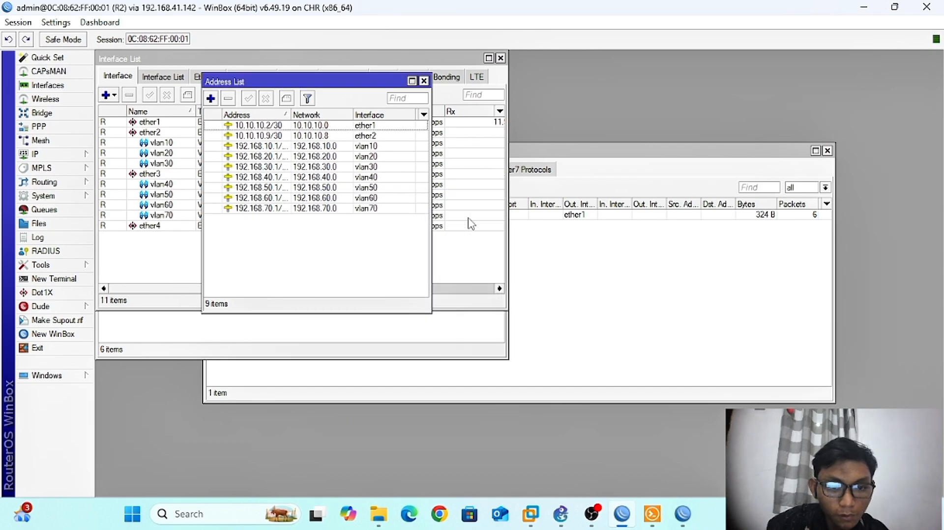
Set up a DHCP server on R2's vlan70 interface, accepting the proposed network, gateway, pool and lease settings
click(91, 155)
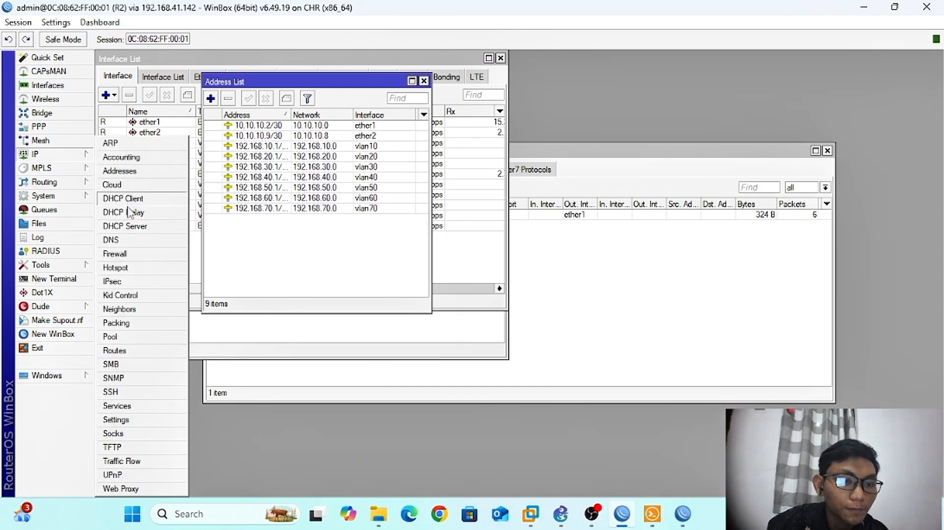
click(129, 226)
click(279, 143)
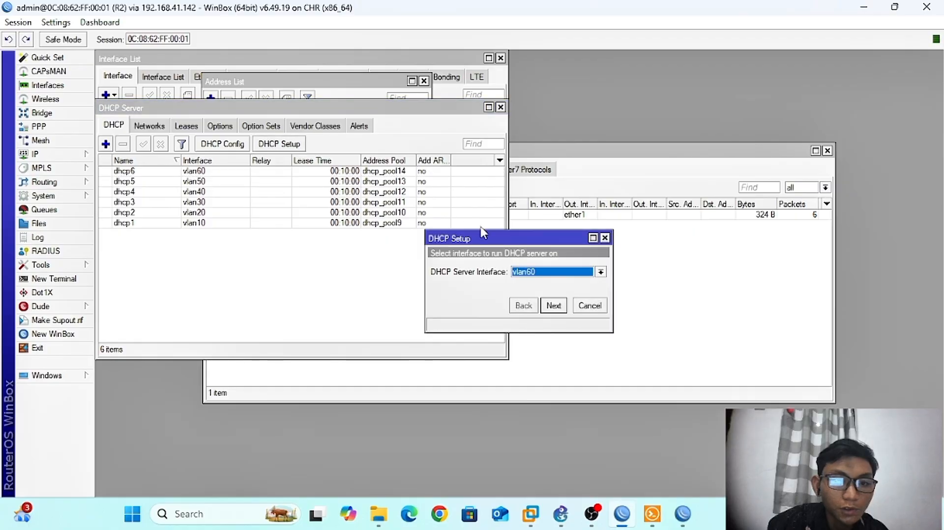
click(532, 277)
click(532, 373)
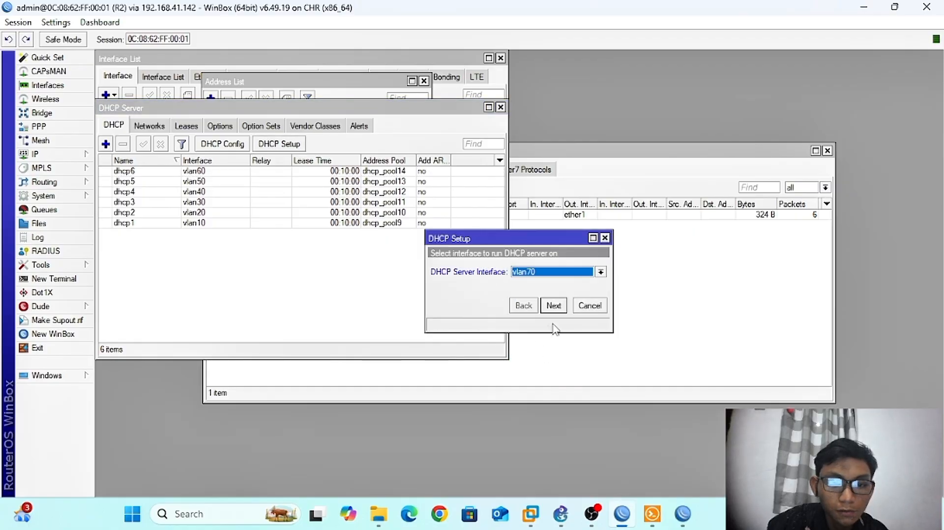
click(554, 305)
click(554, 306)
click(554, 305)
click(554, 306)
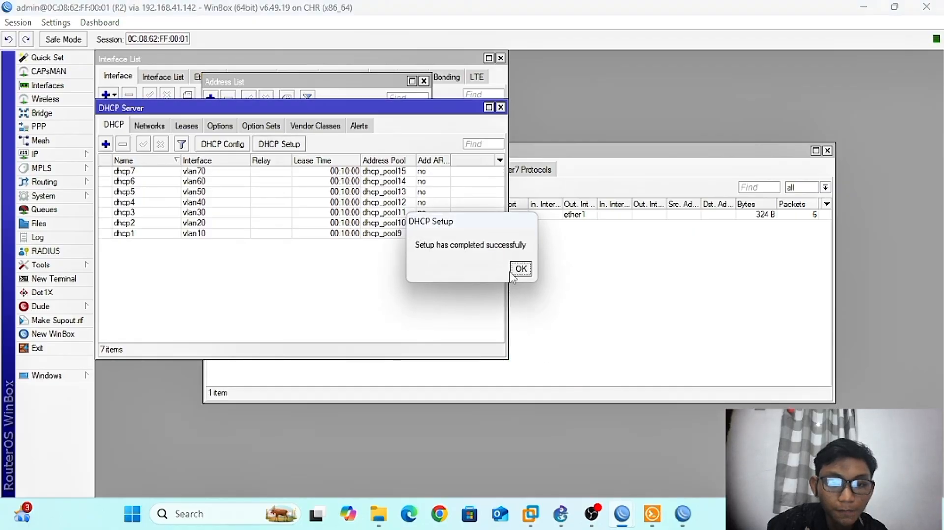
click(520, 268)
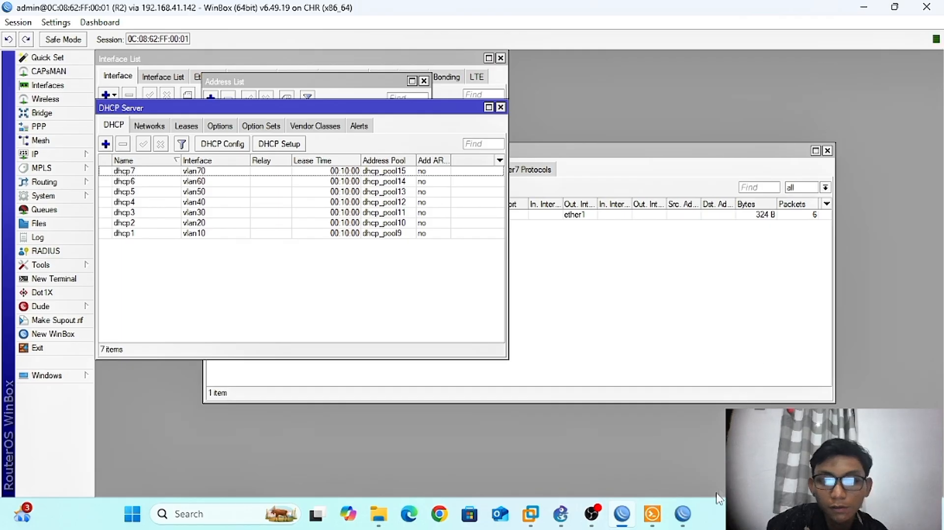
Switch to SW1-R2's WinBox session and add VLAN 70 to bridge1 with ether1 and ether3 tagged
click(685, 520)
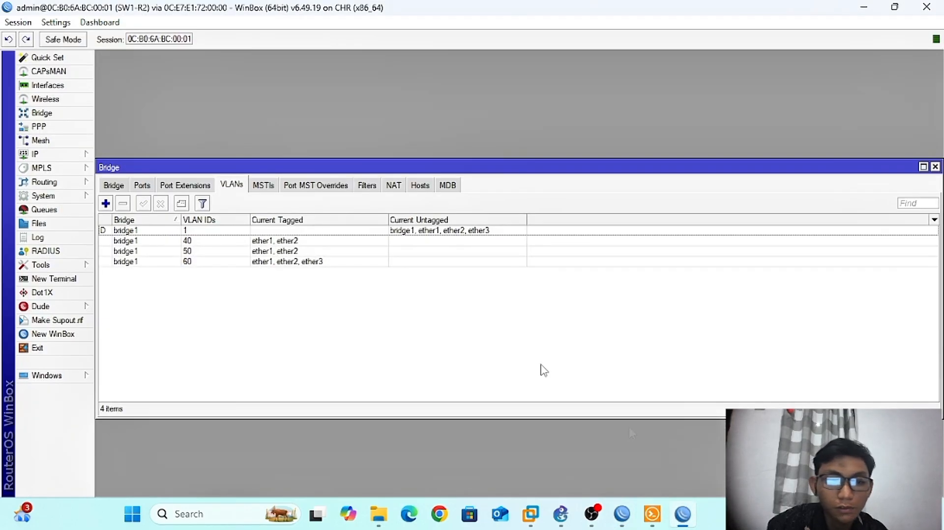
click(107, 207)
click(541, 232)
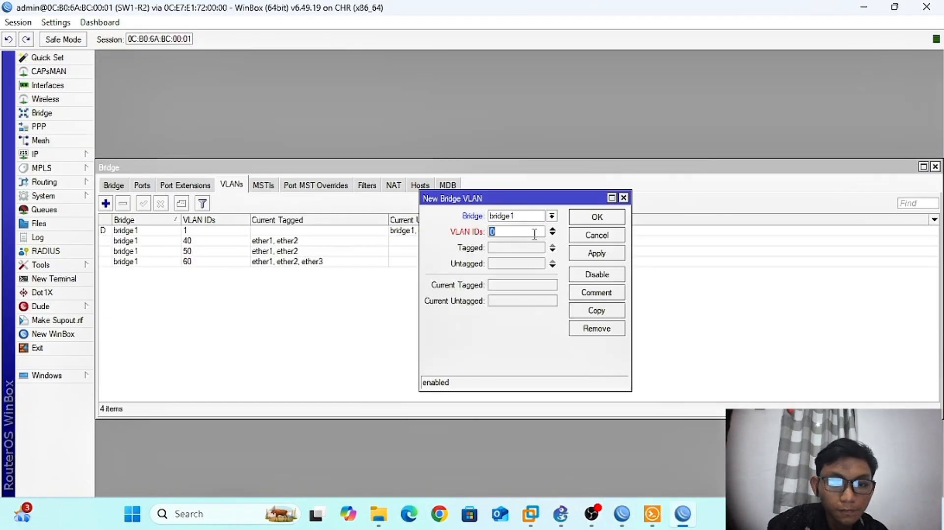
click(530, 251)
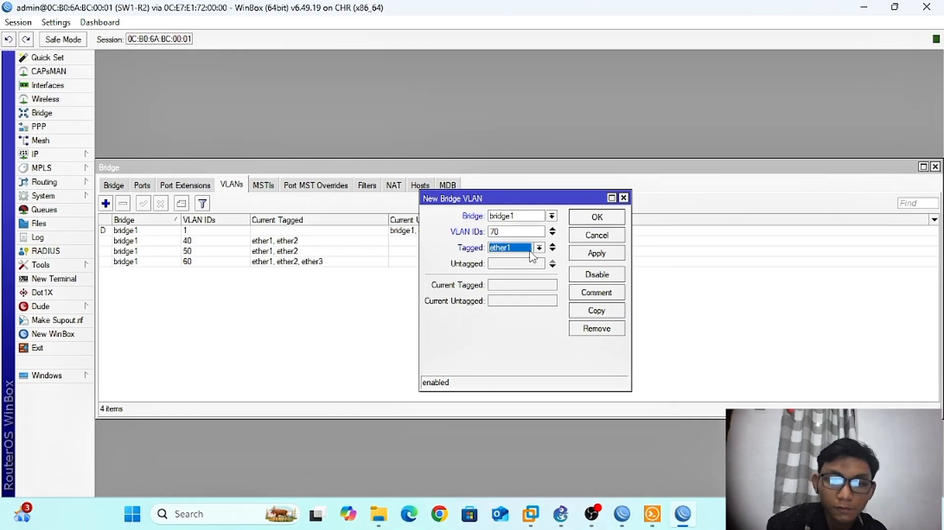
click(553, 250)
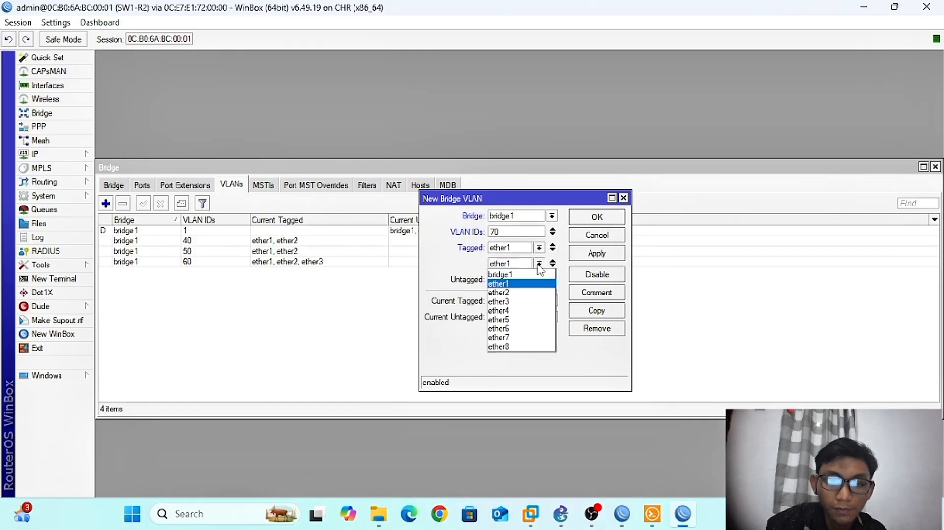
click(540, 264)
click(530, 301)
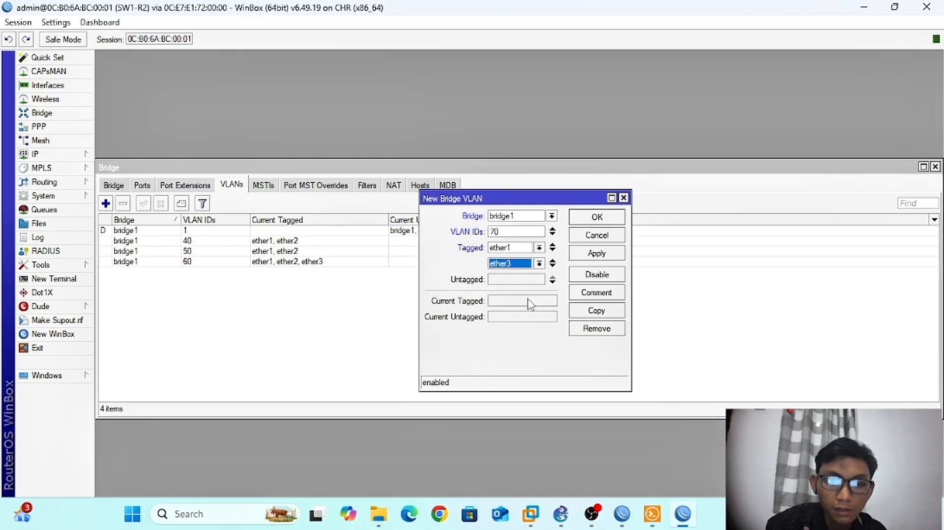
click(596, 254)
click(597, 218)
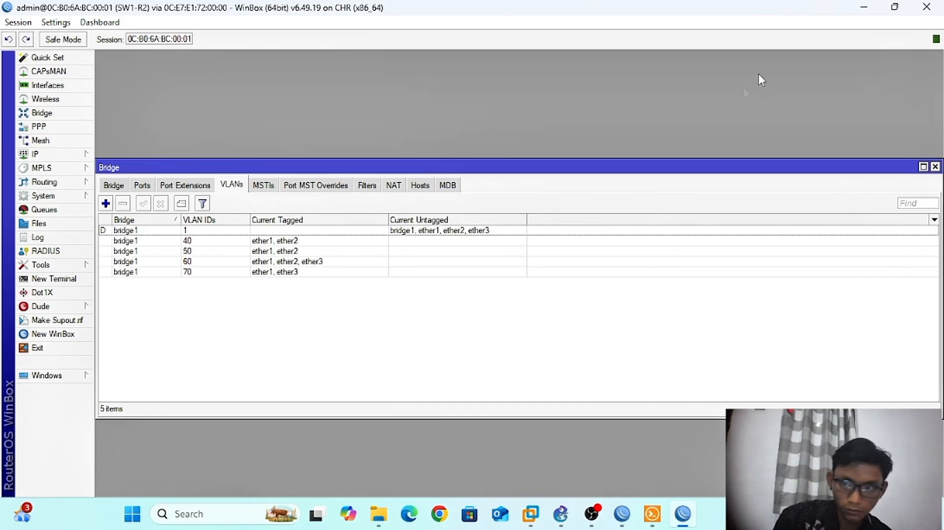
Minimize the SW1-R2 and R2 WinBox sessions and return to the GNS3 topology
click(865, 8)
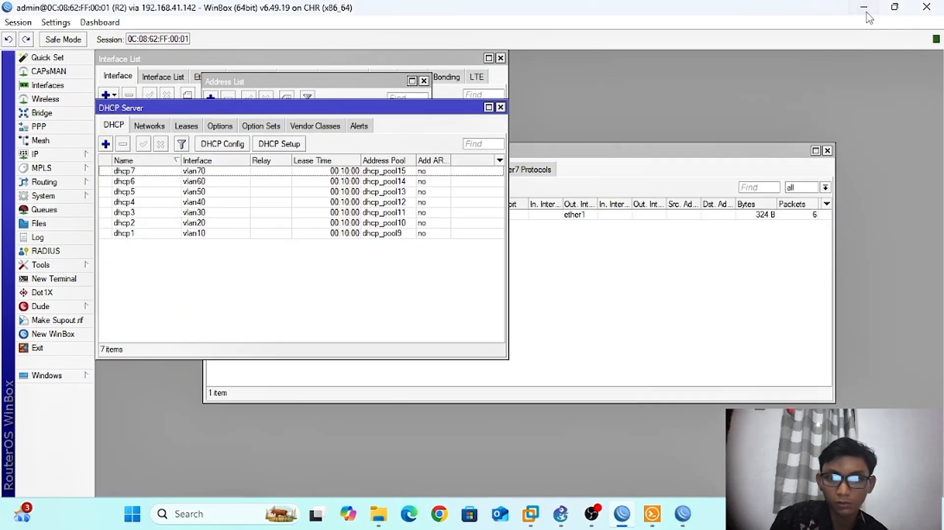
click(866, 8)
click(564, 521)
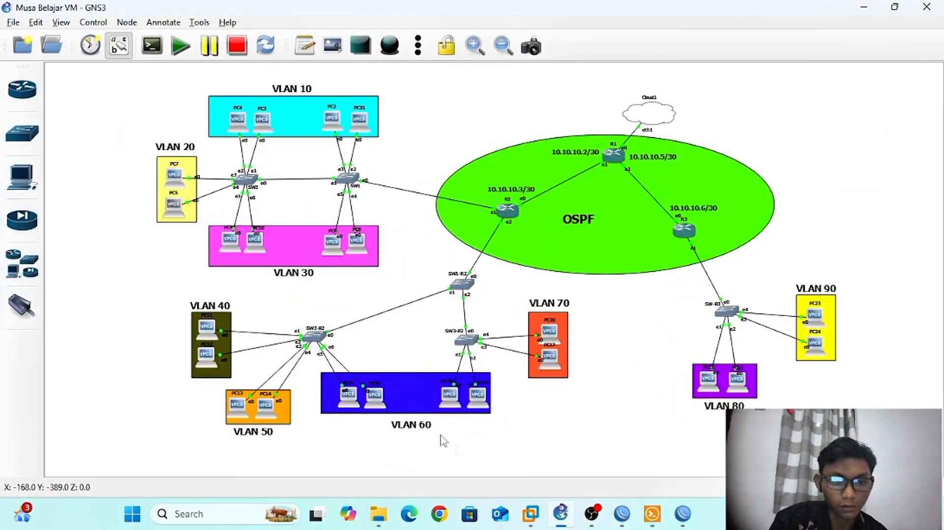
Launch a new WinBox window, find R1 among the neighbors and connect to RoMON through it
click(866, 7)
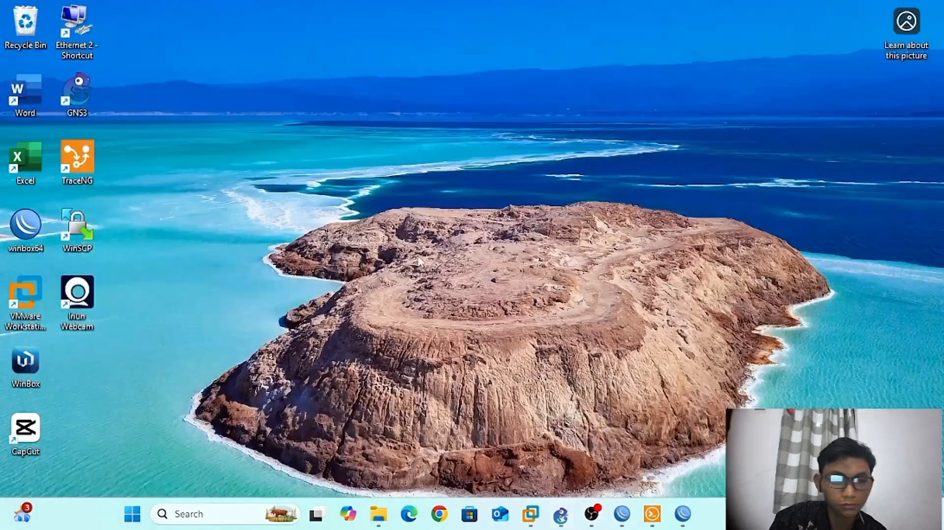
double_click(26, 225)
click(64, 217)
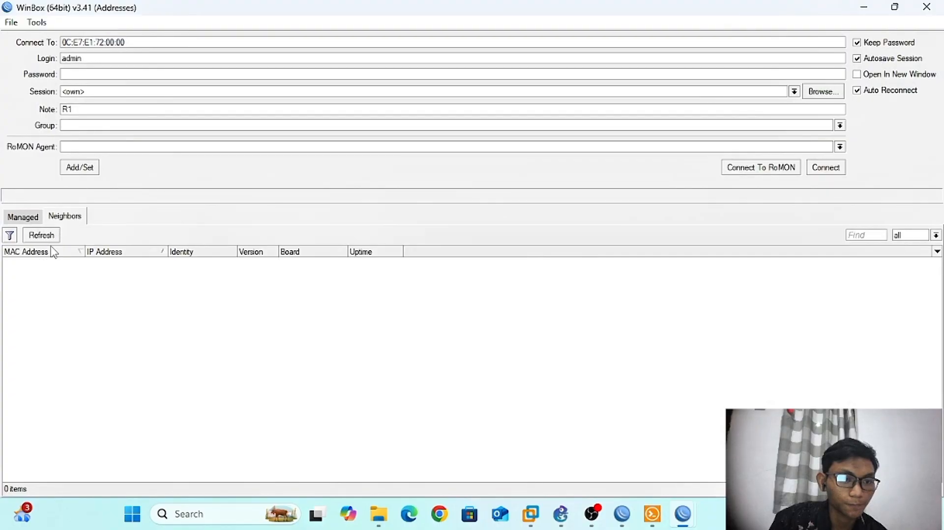
click(52, 238)
click(54, 262)
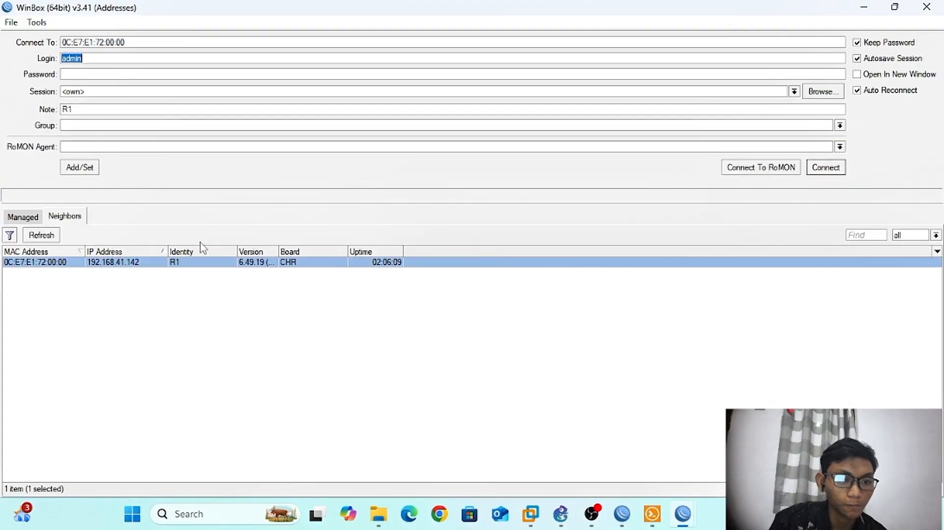
click(775, 168)
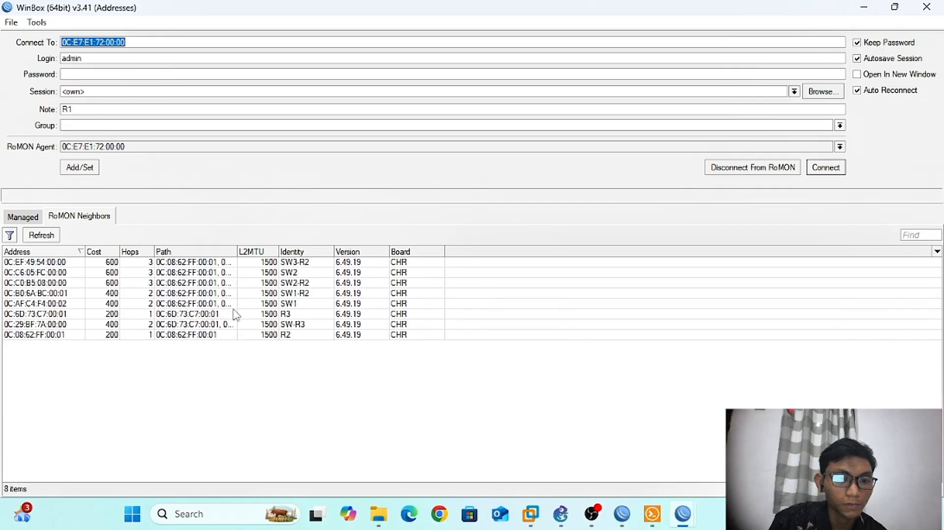
Connect to SW2-R2 from the RoMON neighbors, maximize its session and dismiss the password change request
click(299, 284)
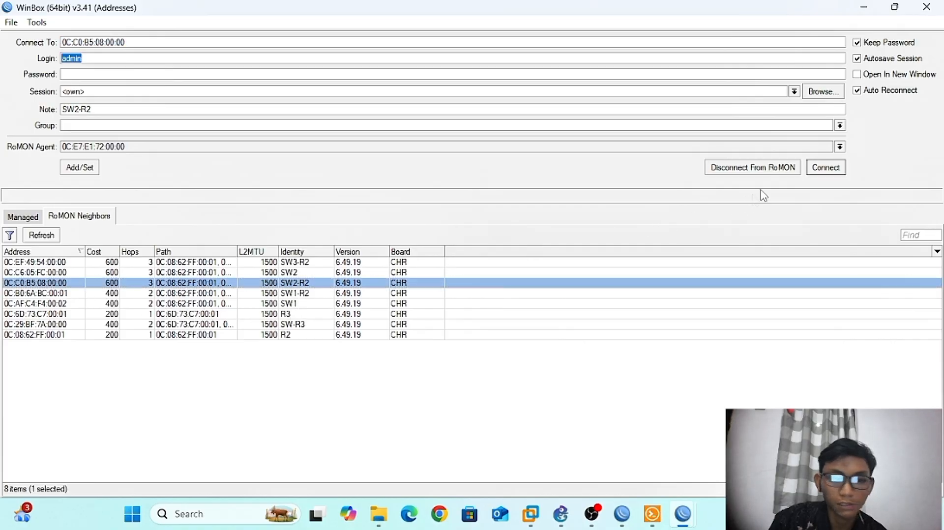
click(829, 169)
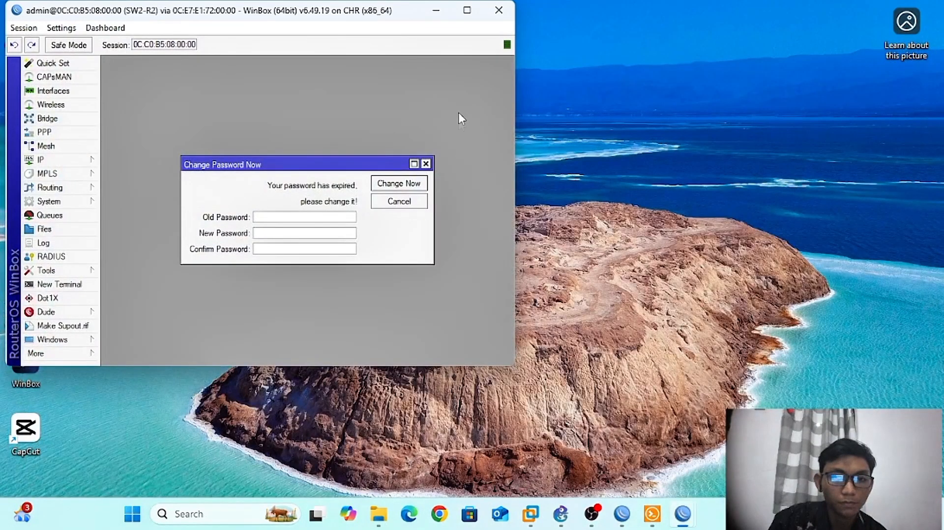
click(466, 11)
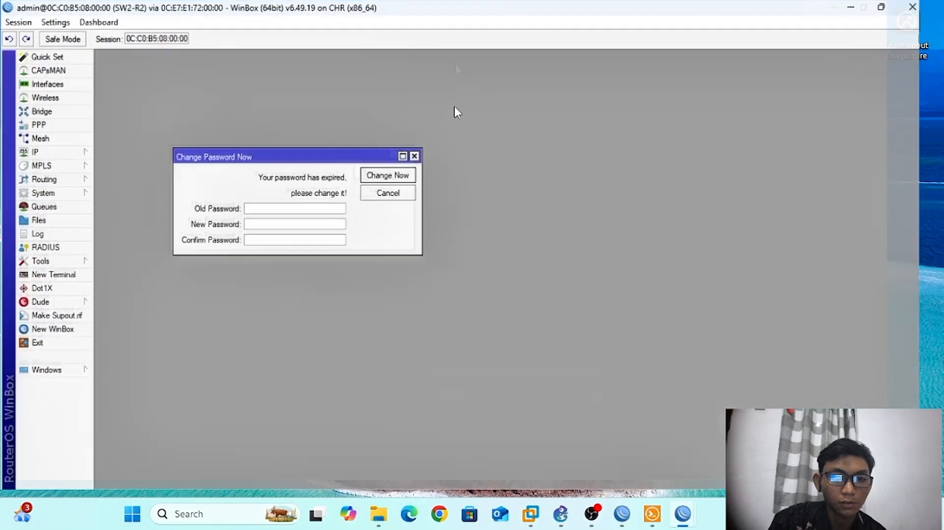
click(421, 158)
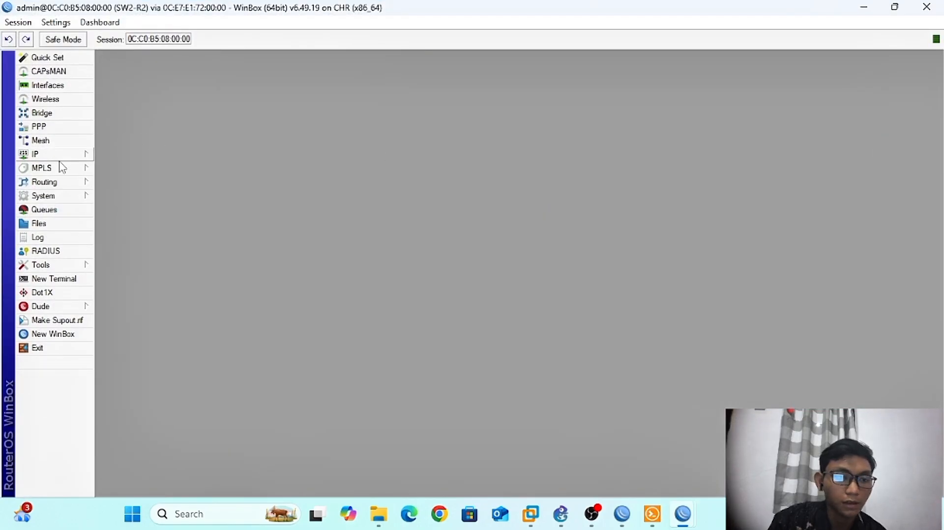
Create the bridge bridge1 on SW2-R2 with VLAN Filtering enabled
click(54, 113)
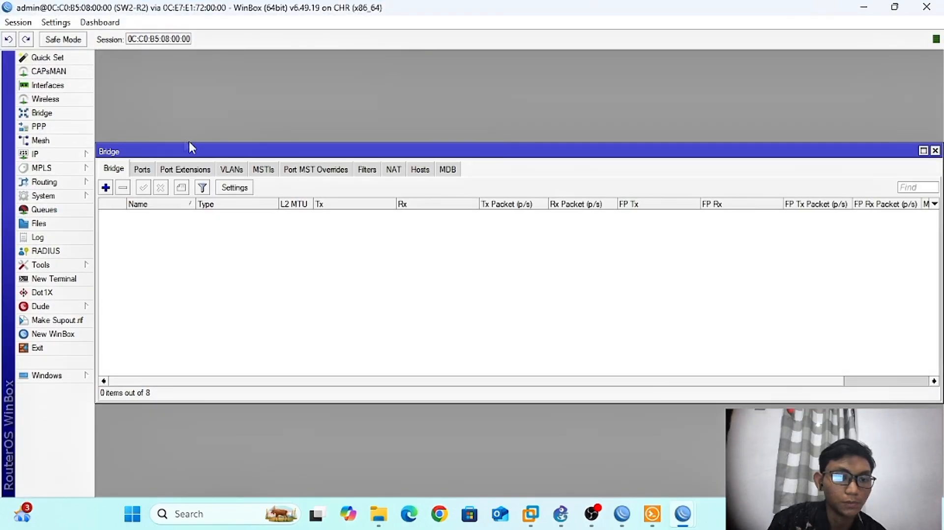
click(106, 187)
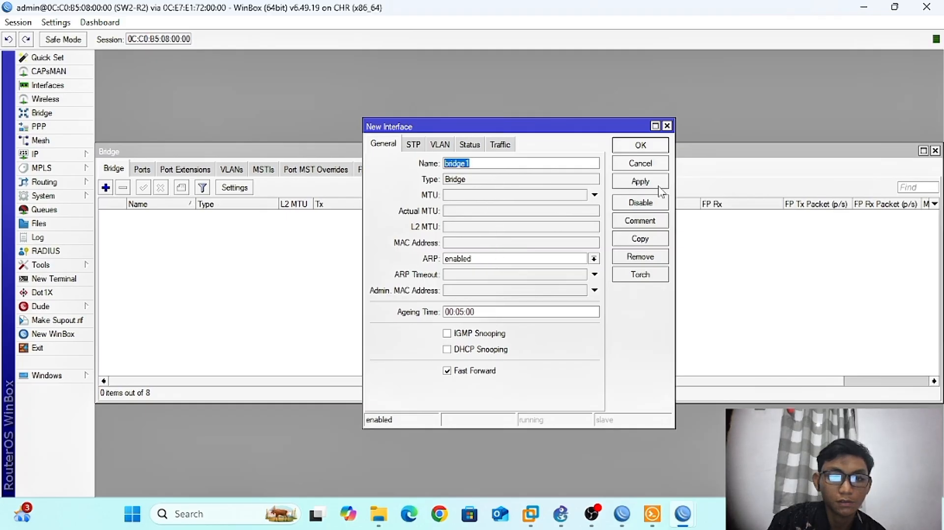
click(440, 145)
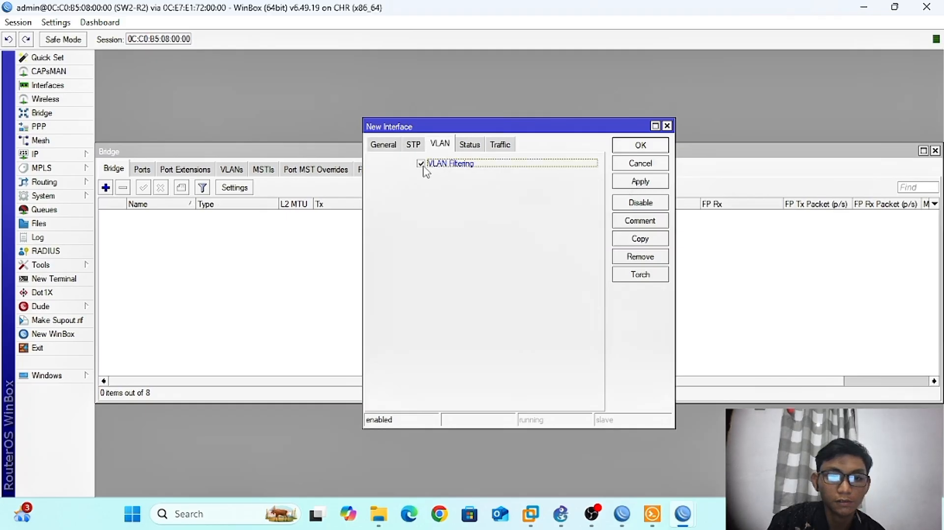
click(641, 182)
click(641, 145)
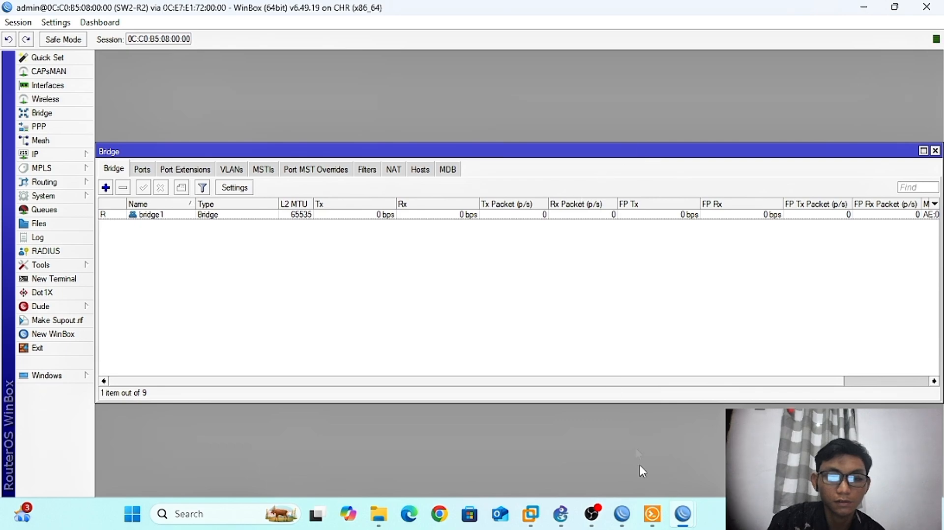
Compare the VLAN settings of bridge1 on SW1-R2 with those of bridge1 on SW2-R2
mouse_move(677, 523)
click(653, 470)
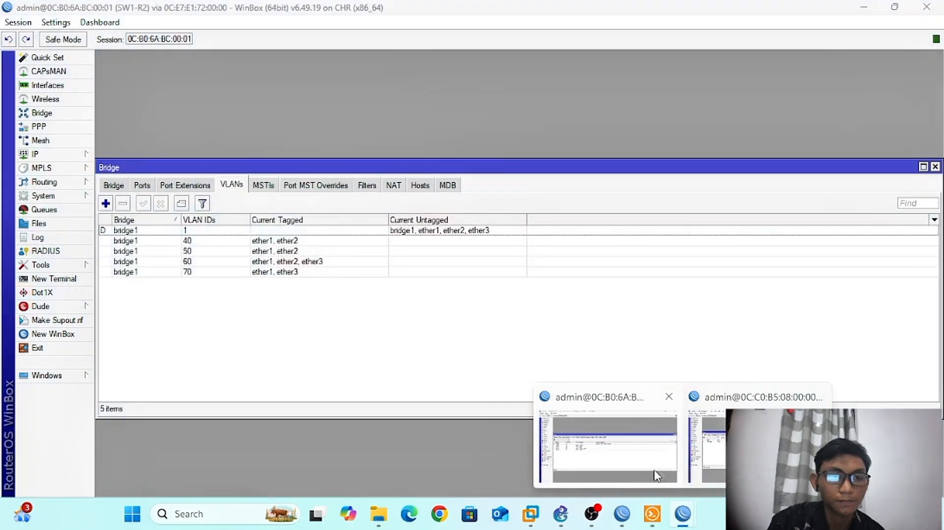
click(113, 186)
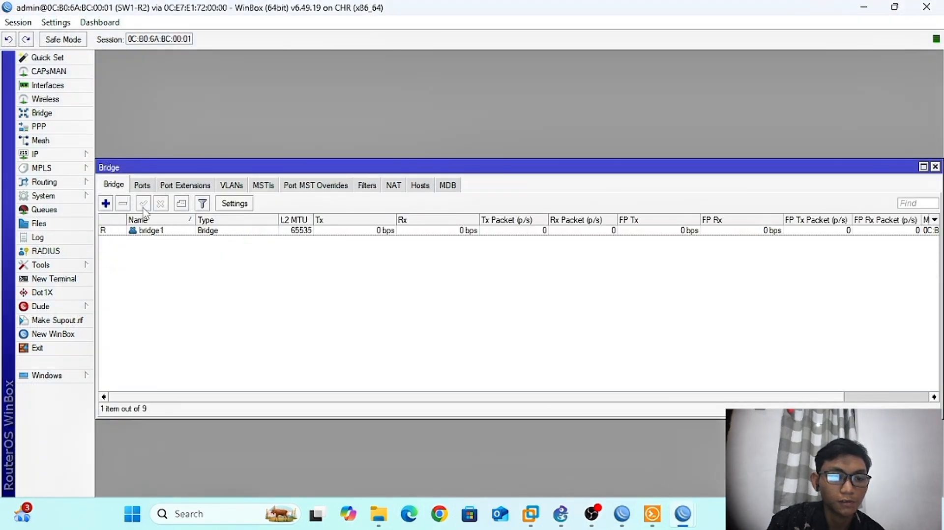
double_click(150, 231)
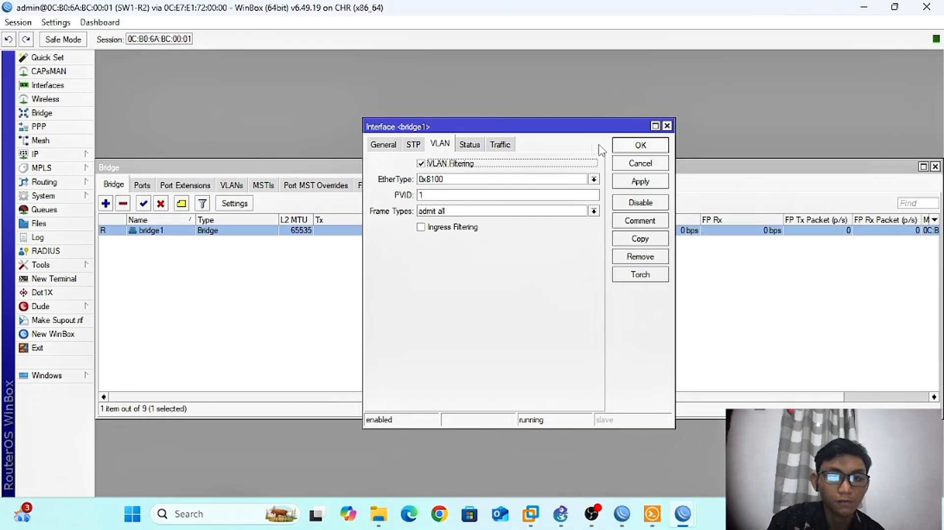
click(641, 146)
mouse_move(682, 519)
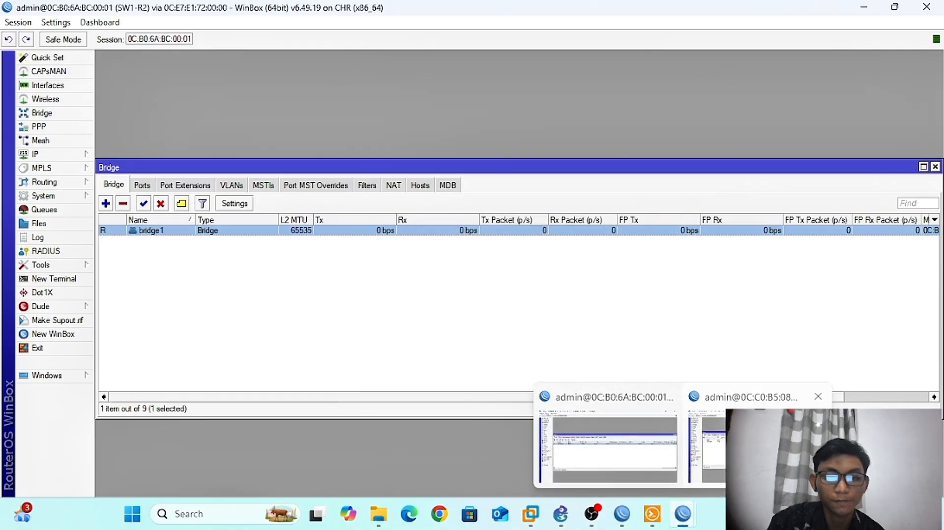
click(758, 443)
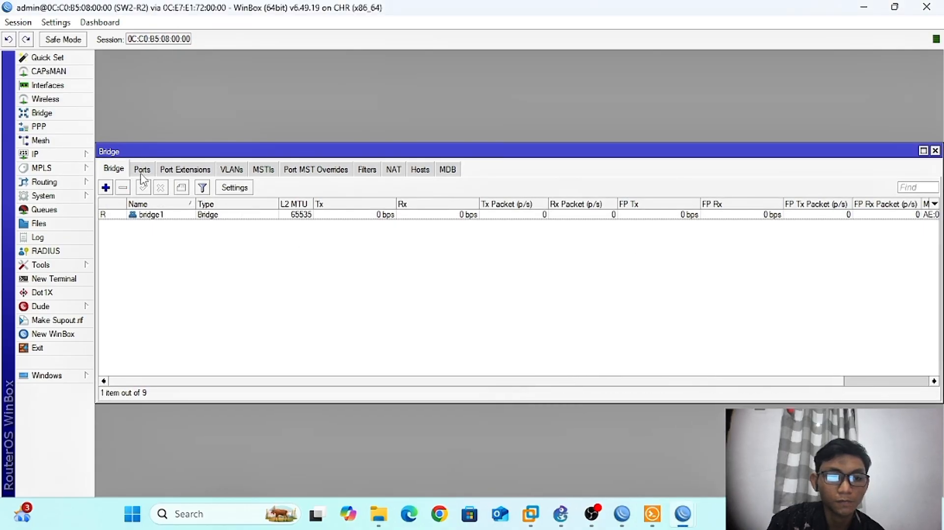
double_click(134, 216)
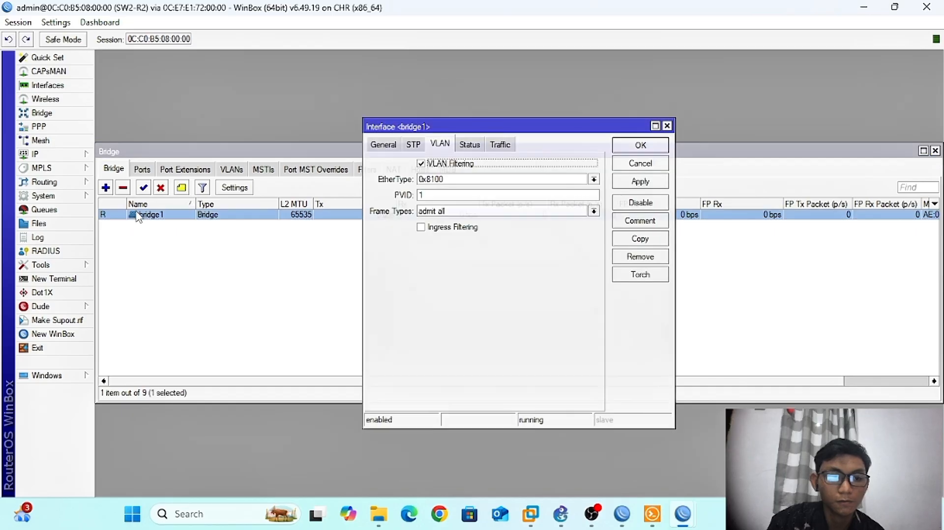
Add ether1 as a port of bridge1 on SW2-R2
click(143, 169)
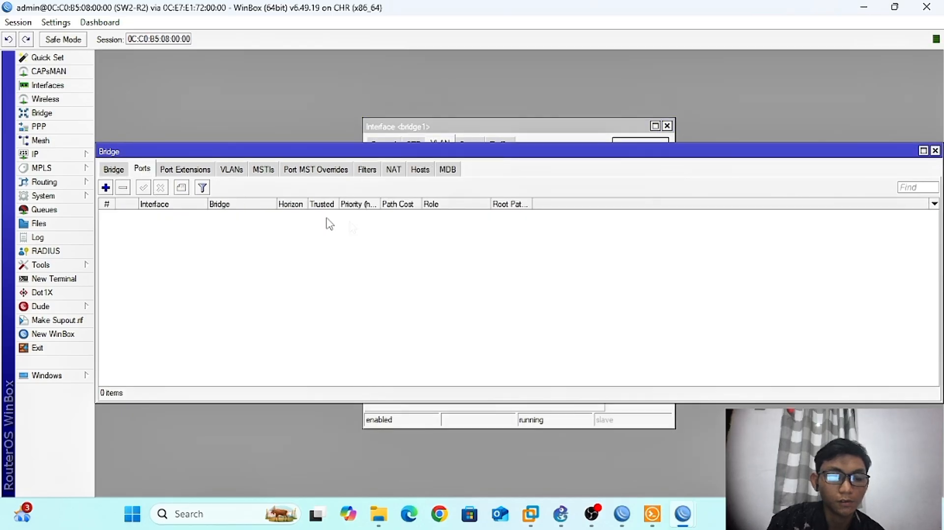
click(110, 189)
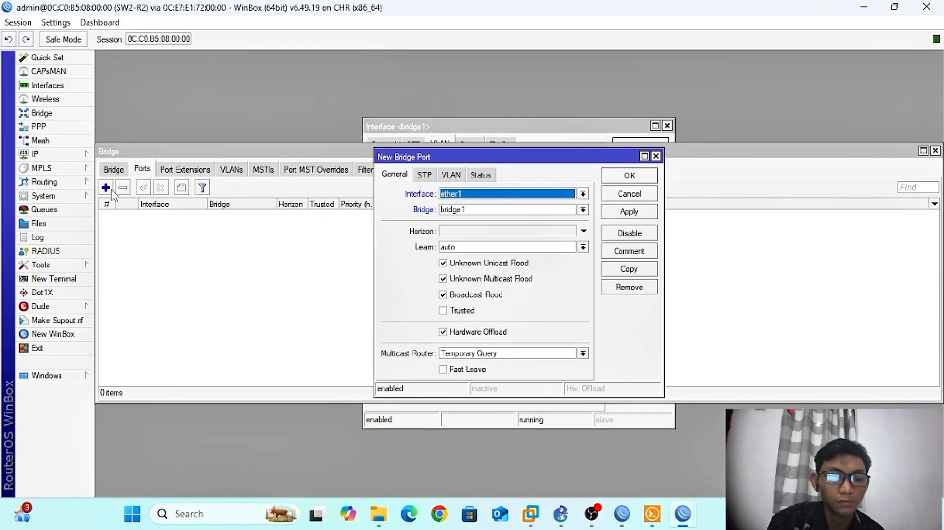
click(623, 212)
click(630, 176)
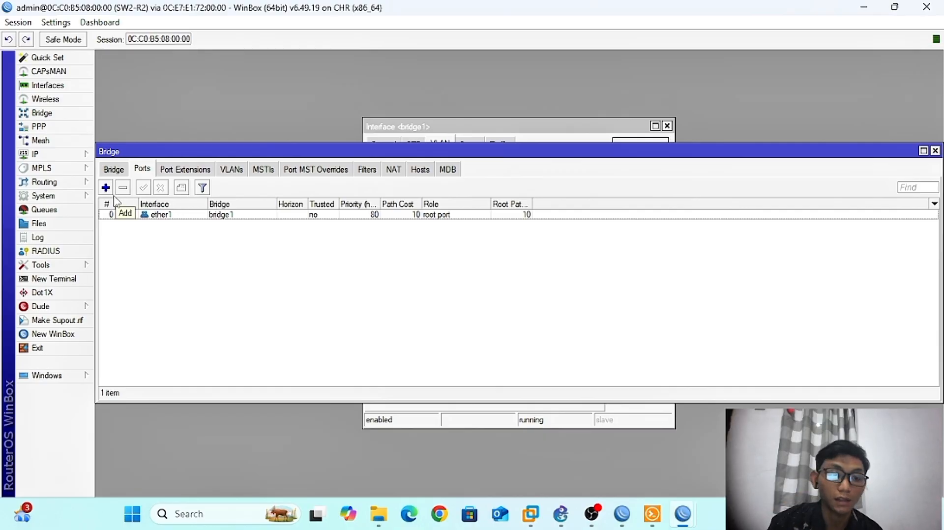
Check SW2-R2's links in the GNS3 topology and add ether2 to SW2-R2's bridge1 with PVID 40
click(561, 514)
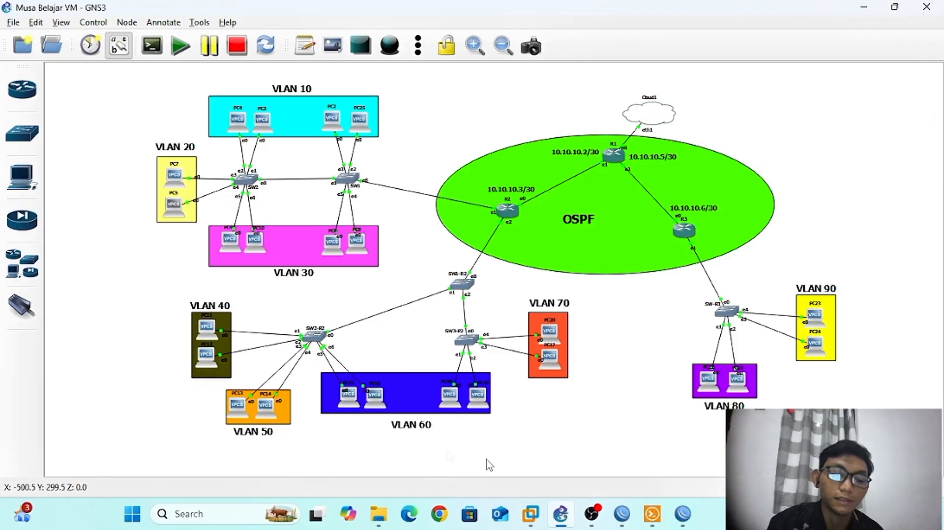
mouse_move(620, 525)
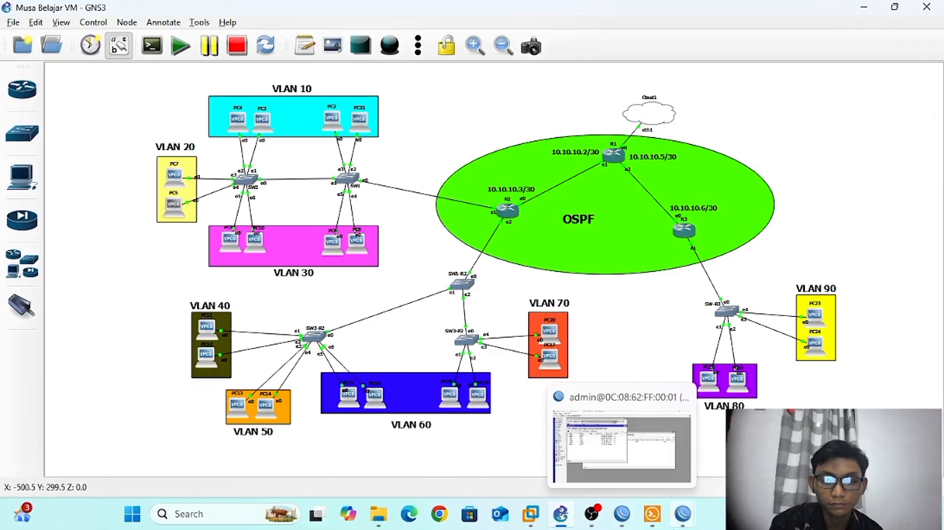
mouse_move(683, 522)
mouse_move(718, 472)
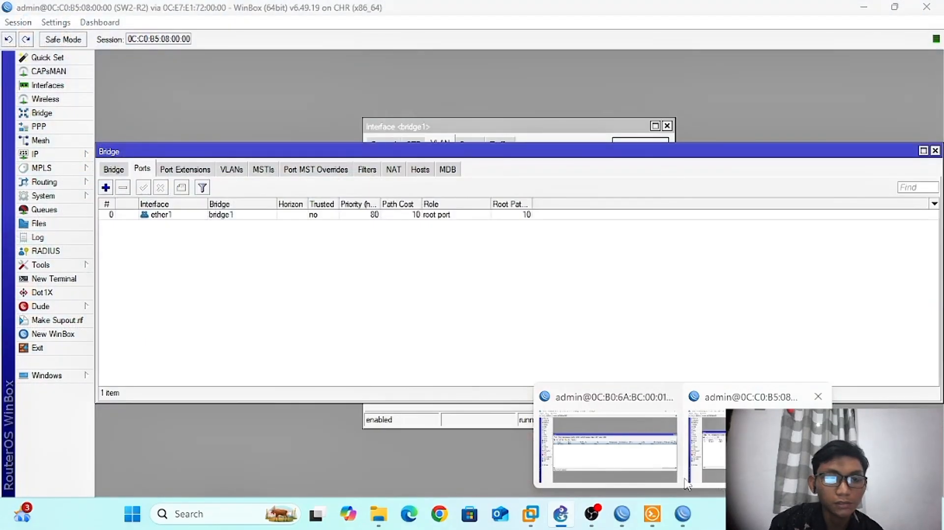
click(721, 478)
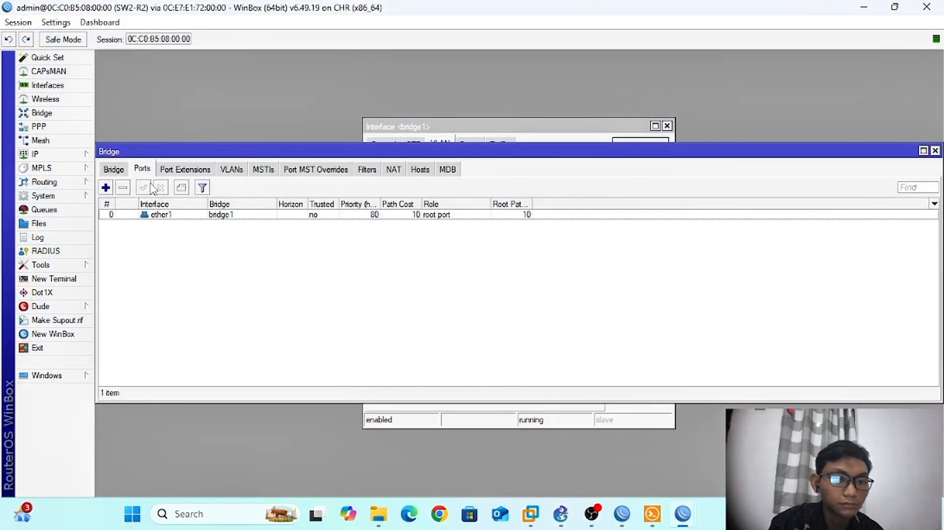
click(108, 191)
click(505, 197)
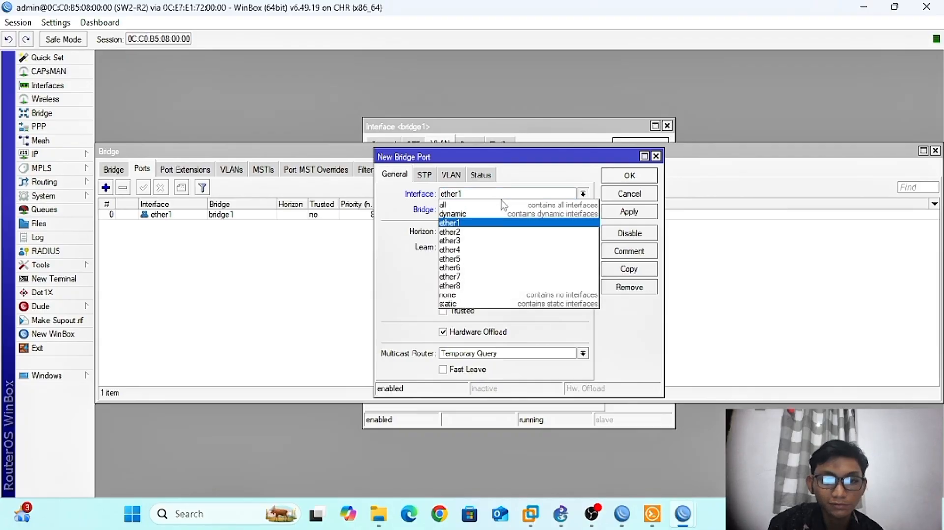
click(492, 231)
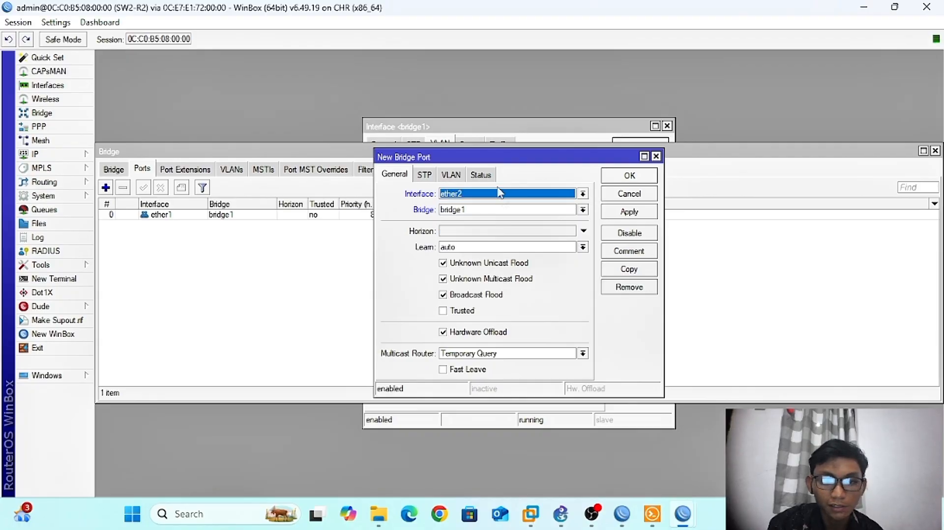
click(450, 175)
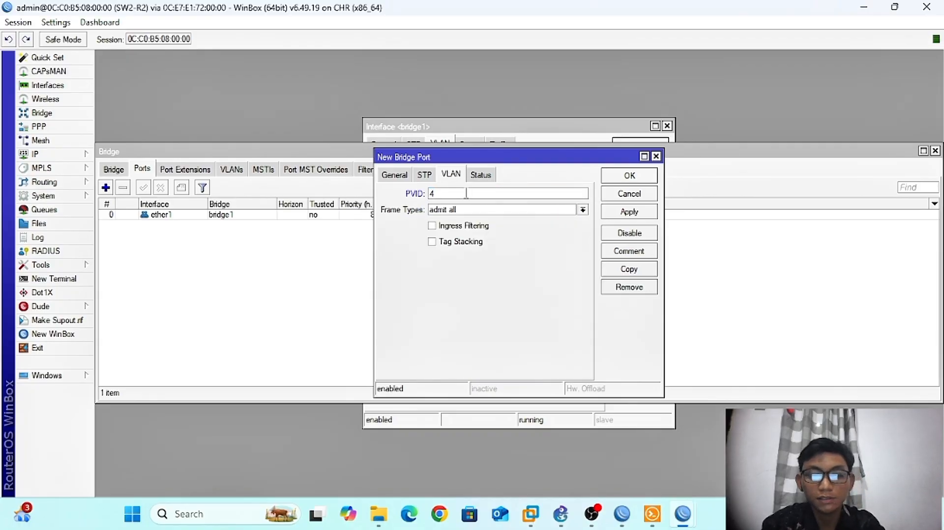
text(40)
click(630, 211)
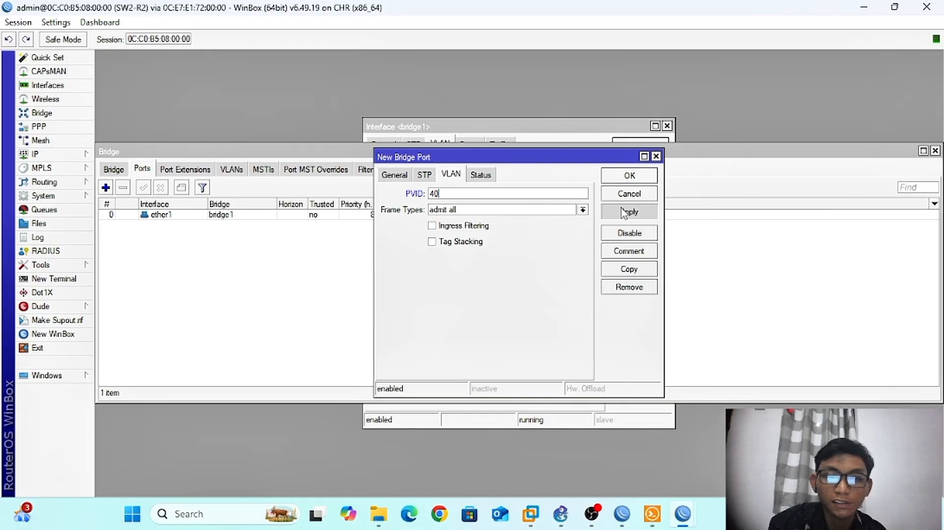
click(629, 175)
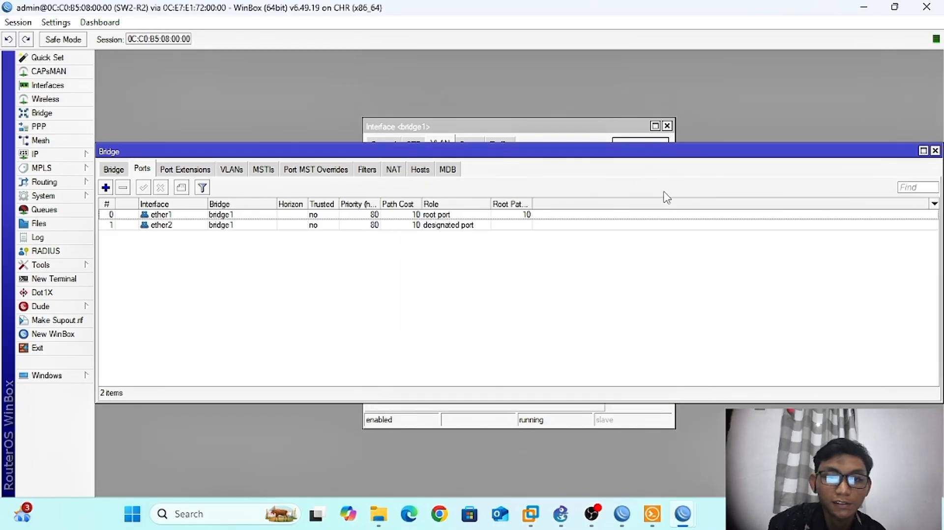
Add ether3 as a port of bridge1 on SW2-R2 with PVID 40
click(105, 188)
click(397, 176)
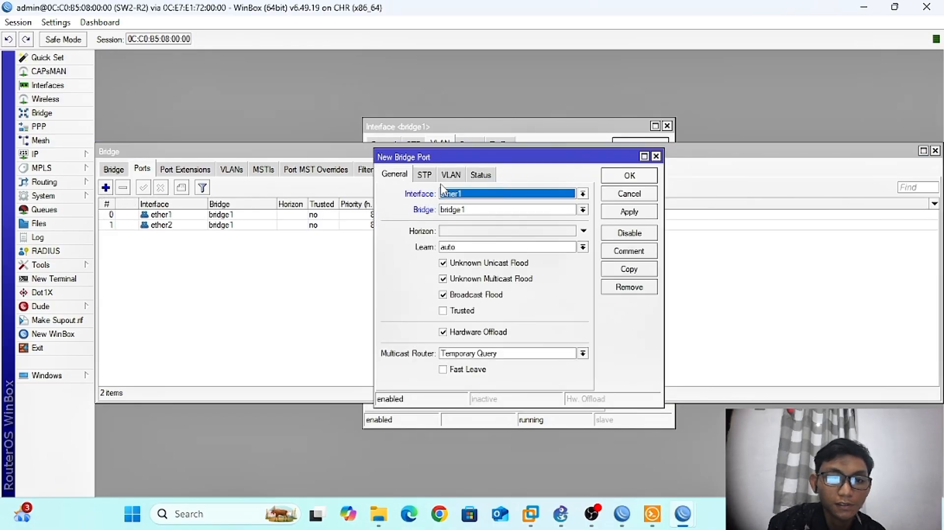
click(465, 196)
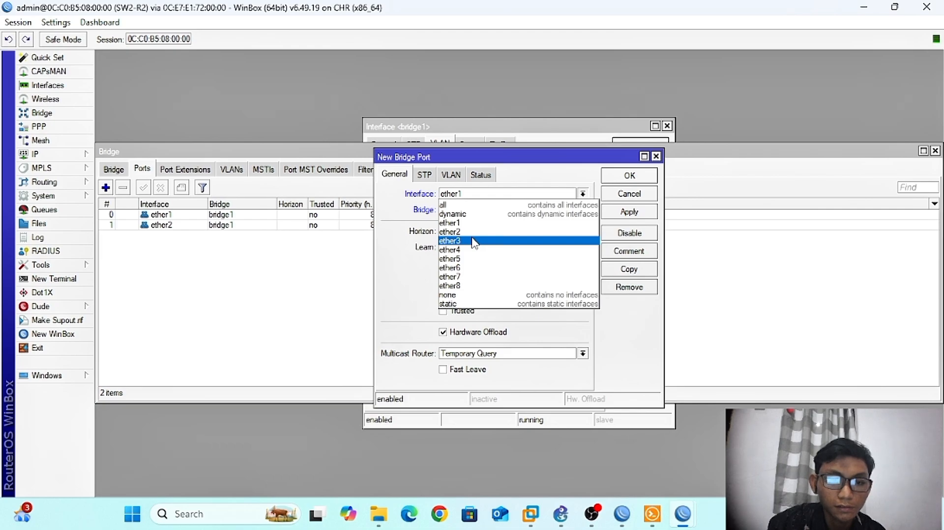
click(473, 242)
click(451, 179)
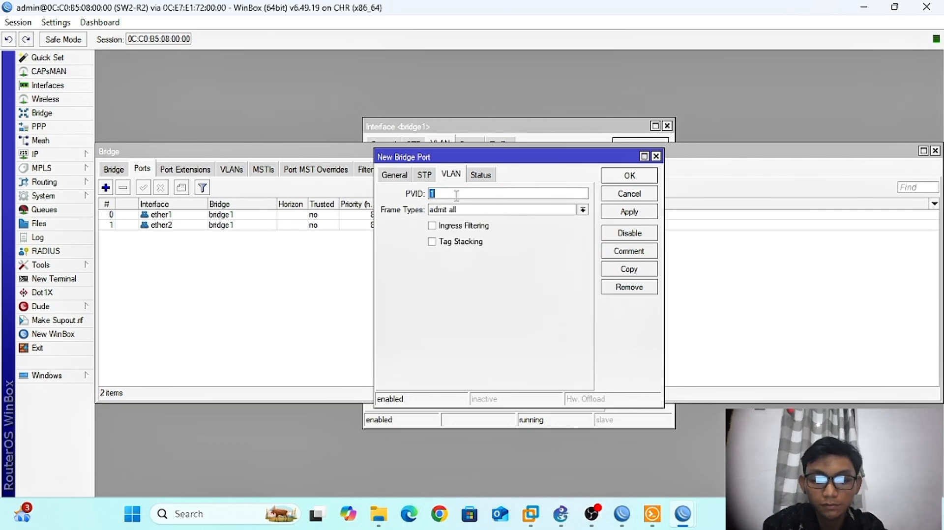
click(615, 214)
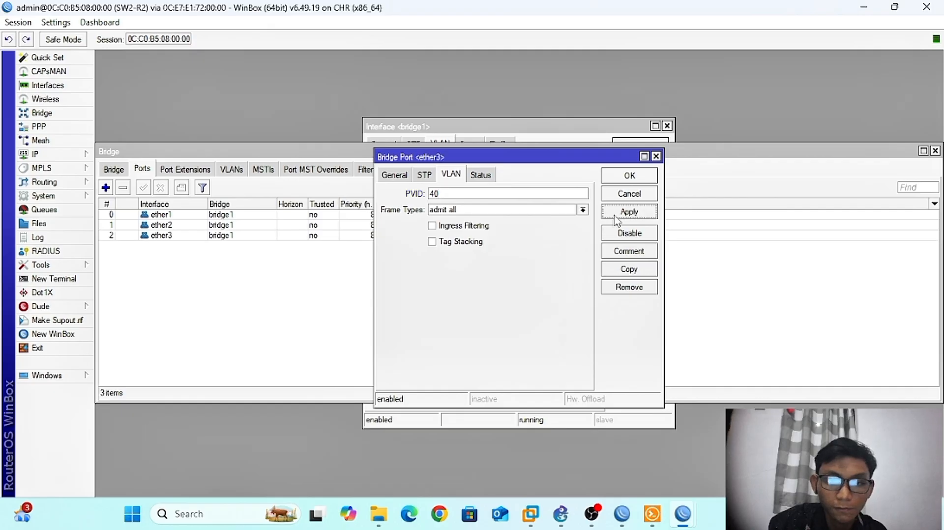
click(630, 177)
Add ether4 as a port of bridge1 on SW2-R2, leaving its VLAN settings at their defaults
click(105, 188)
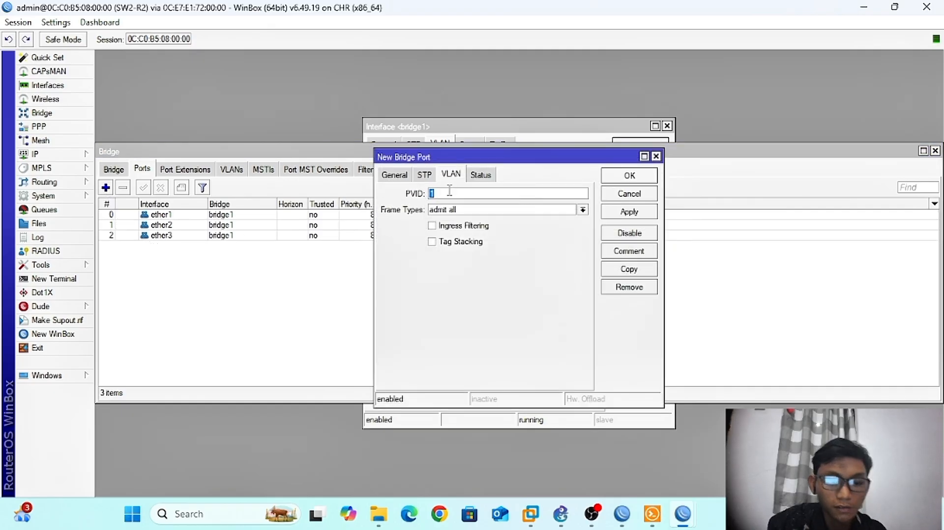
click(406, 175)
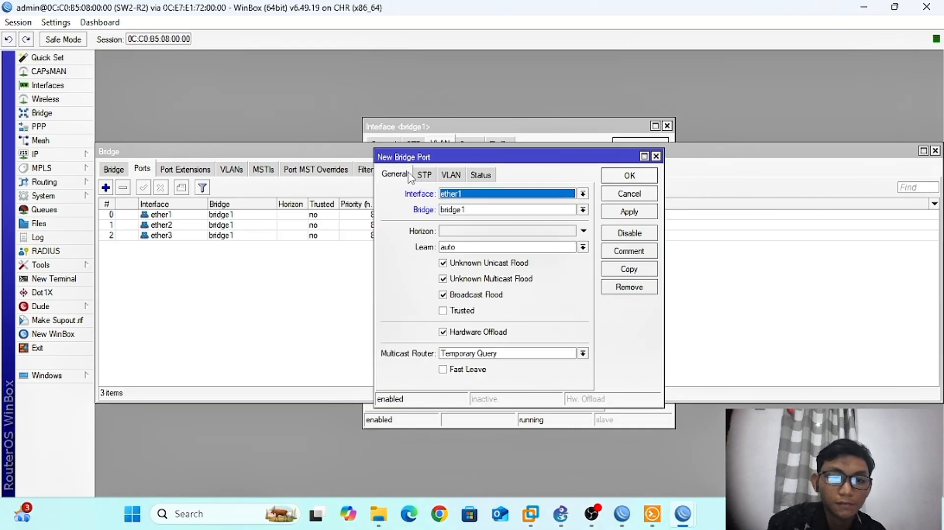
click(464, 194)
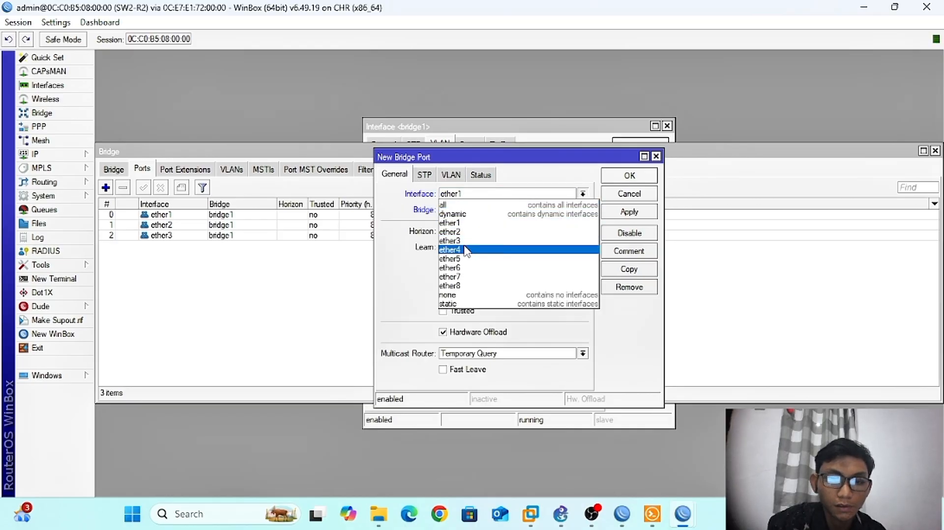
click(464, 250)
click(629, 212)
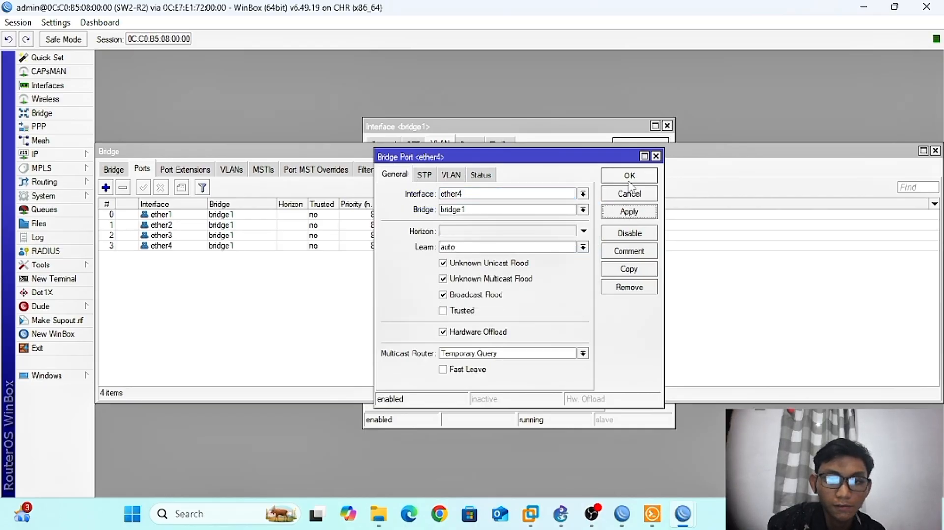
click(630, 175)
Add ether5 as a port of bridge1 on SW2-R2 with PVID 50
click(106, 187)
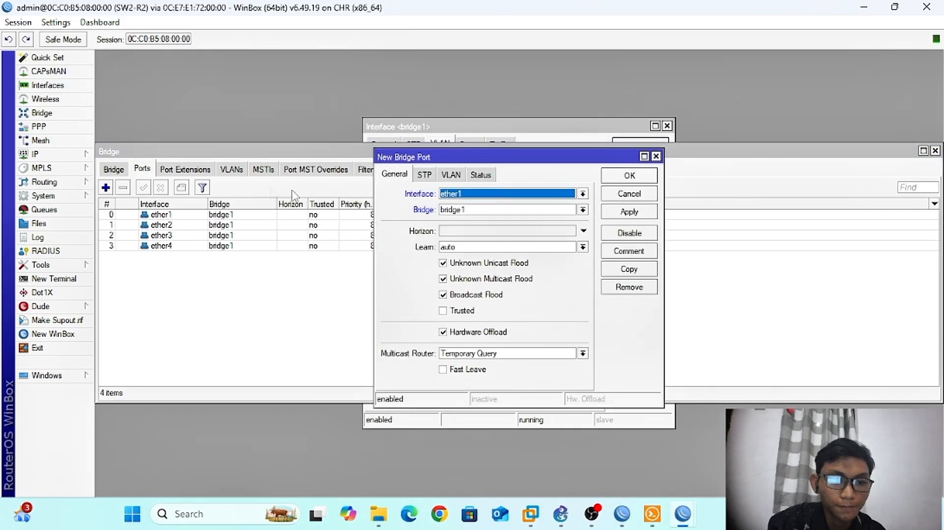
click(450, 195)
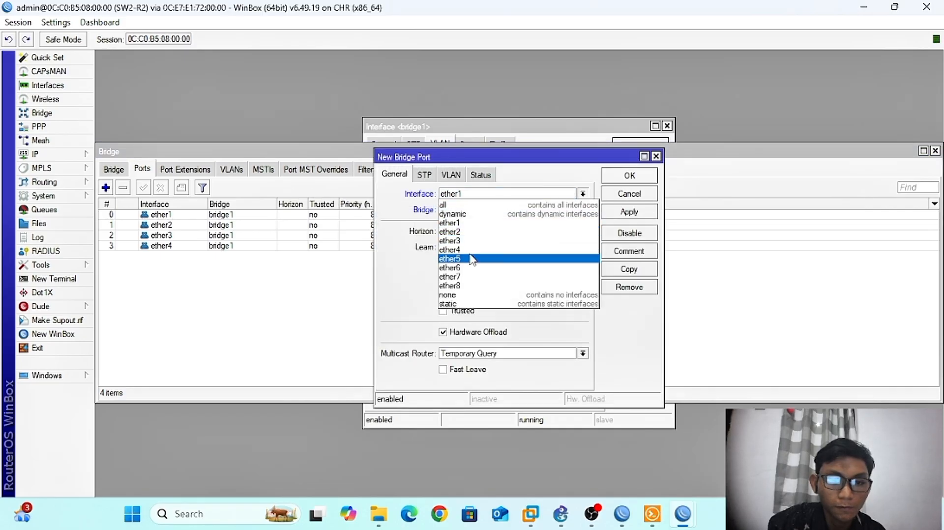
click(472, 255)
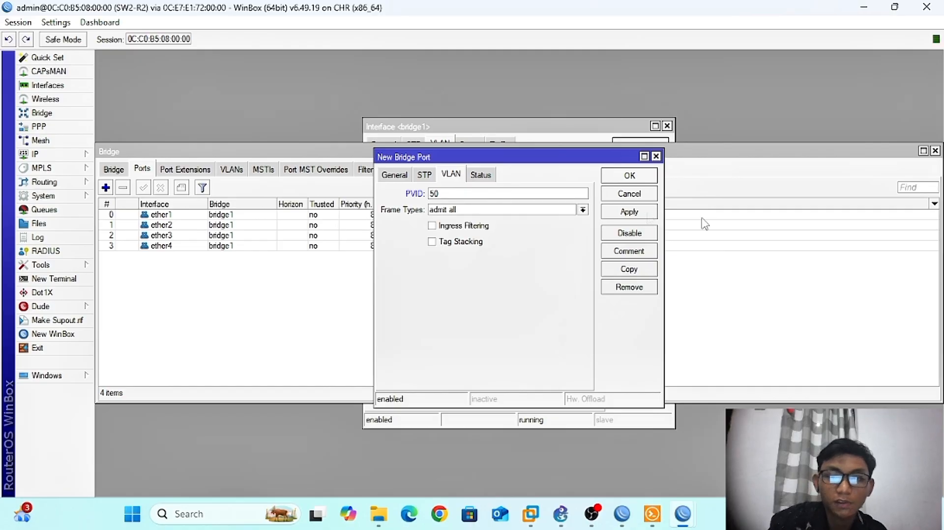
click(636, 213)
click(635, 178)
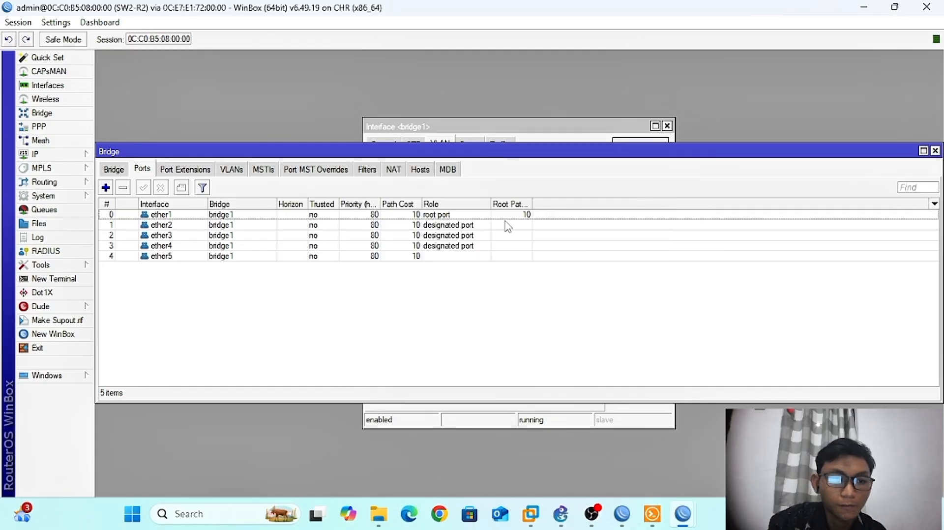
Create another bridge1 port on SW2-R2 using interface ether6
click(106, 187)
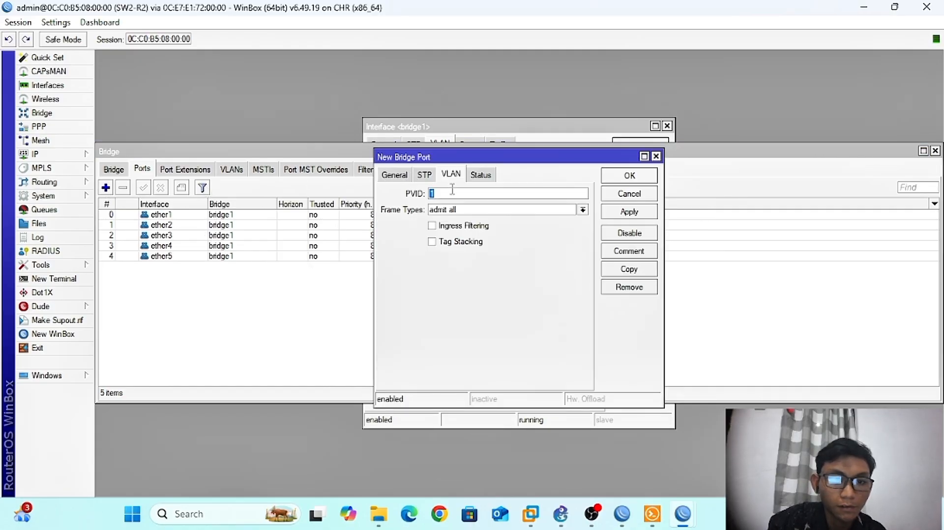
click(399, 179)
click(451, 196)
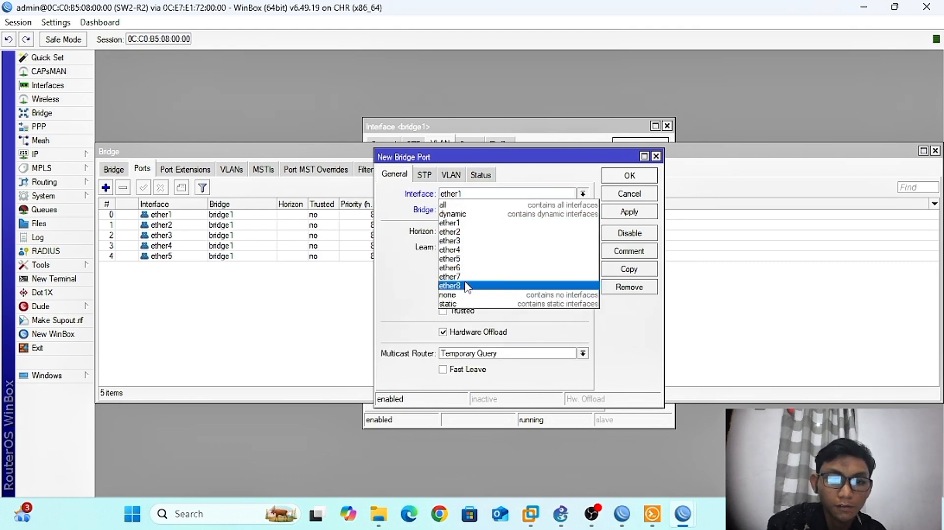
click(477, 268)
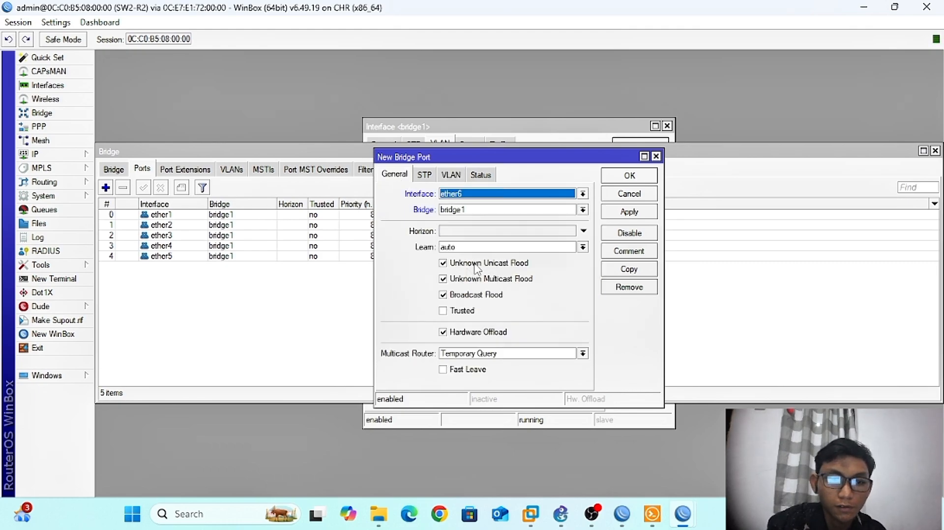
Save the ether6 bridge port, and add ether7 as a port of bridge1 with PVID 60
click(626, 178)
click(105, 187)
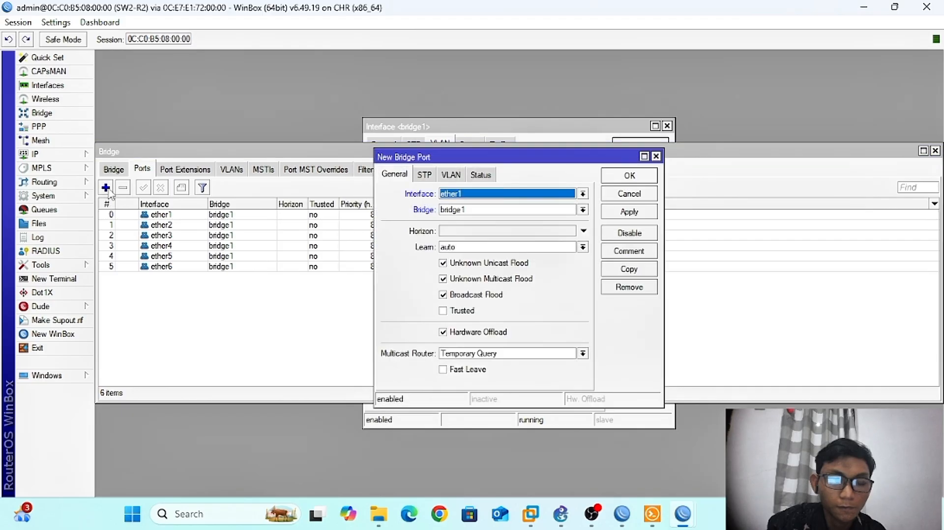
click(444, 197)
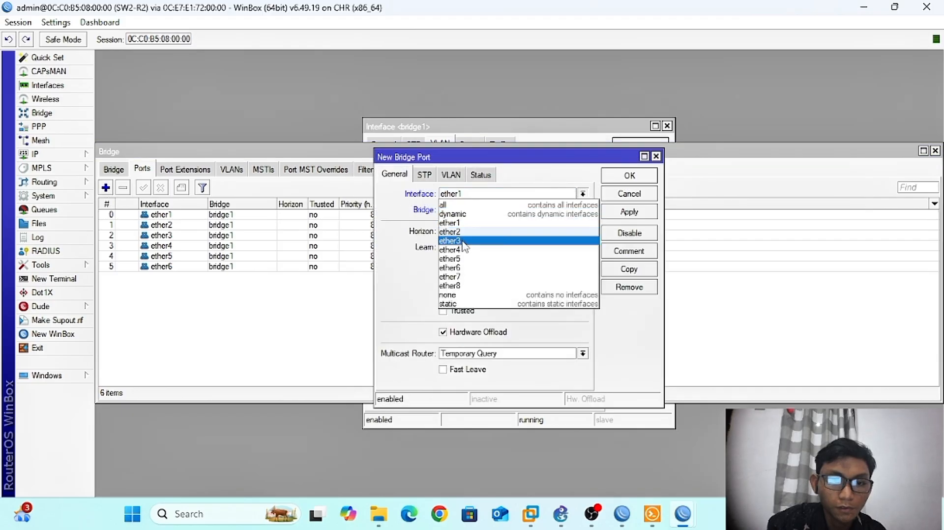
click(464, 277)
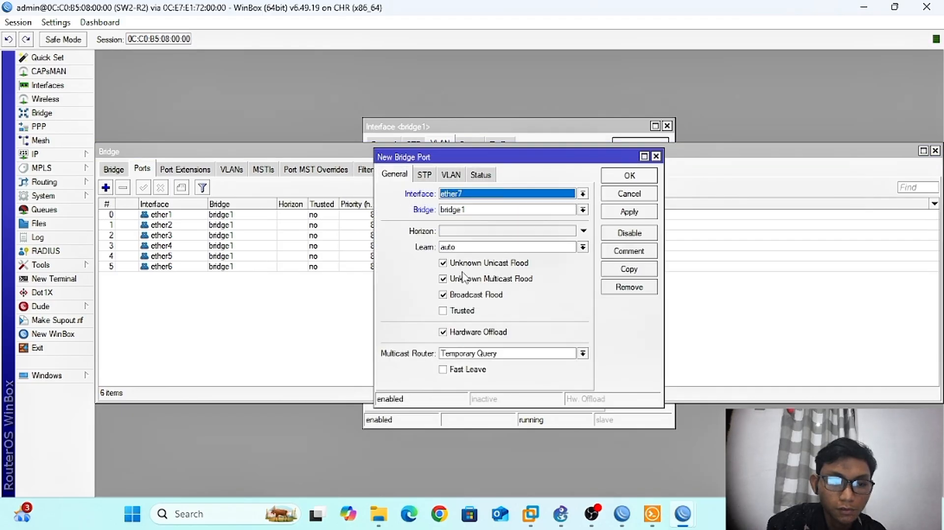
click(451, 175)
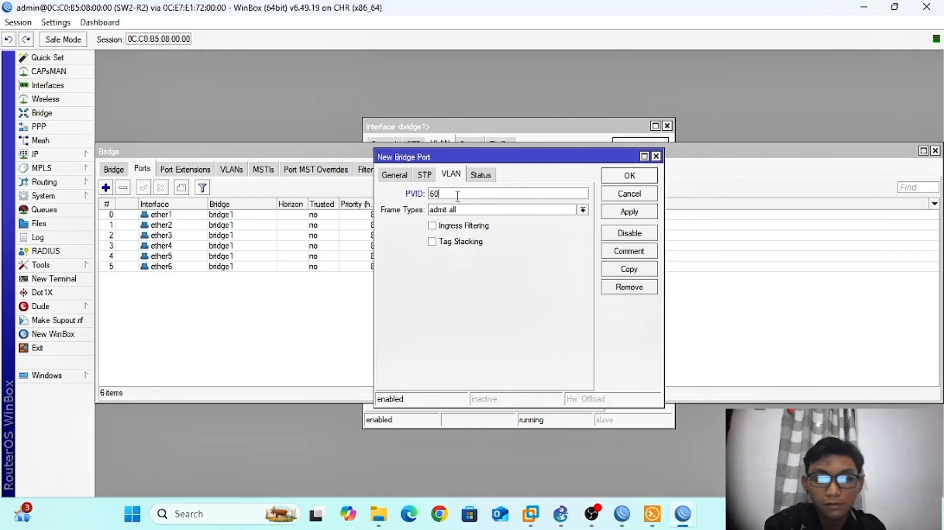
click(631, 215)
click(631, 189)
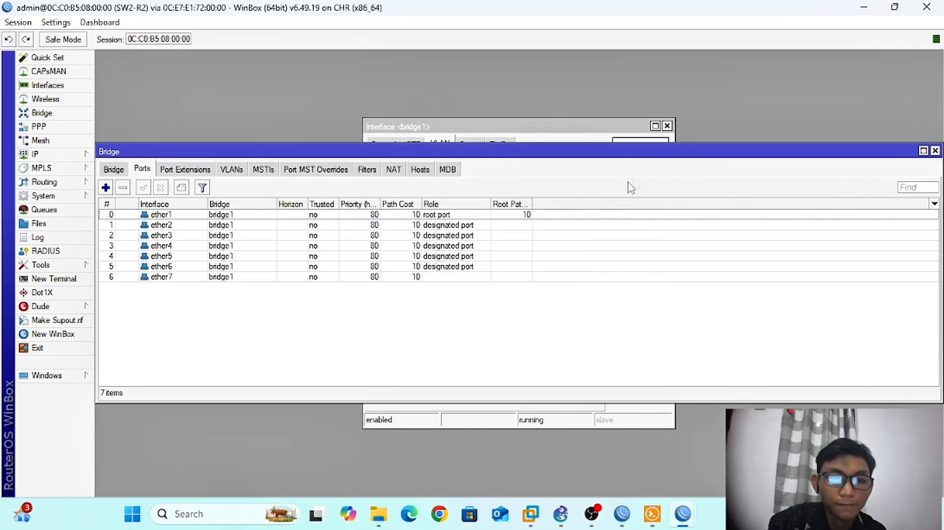
Add a bridge VLAN entry on bridge1 for VLAN ID 40, with ether1 tagged and ether2 and ether3 untagged
click(231, 170)
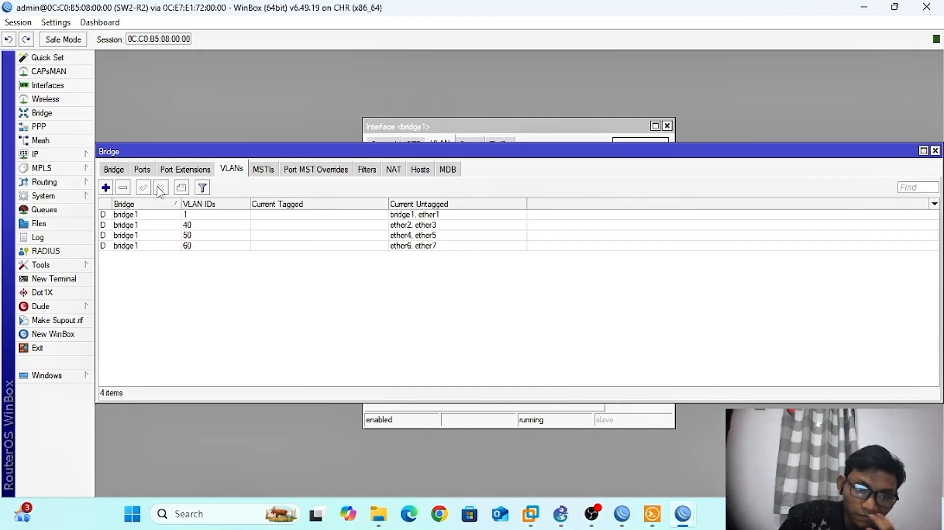
click(106, 188)
click(500, 232)
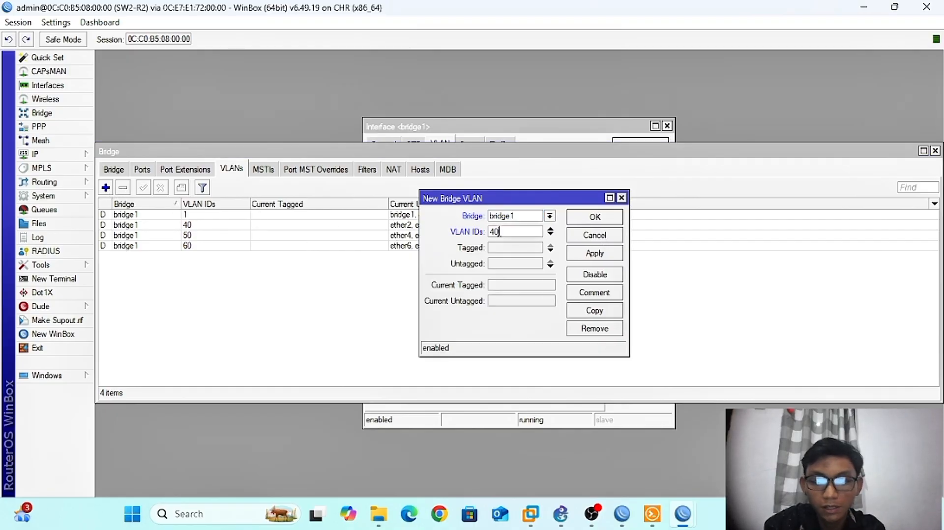
click(526, 248)
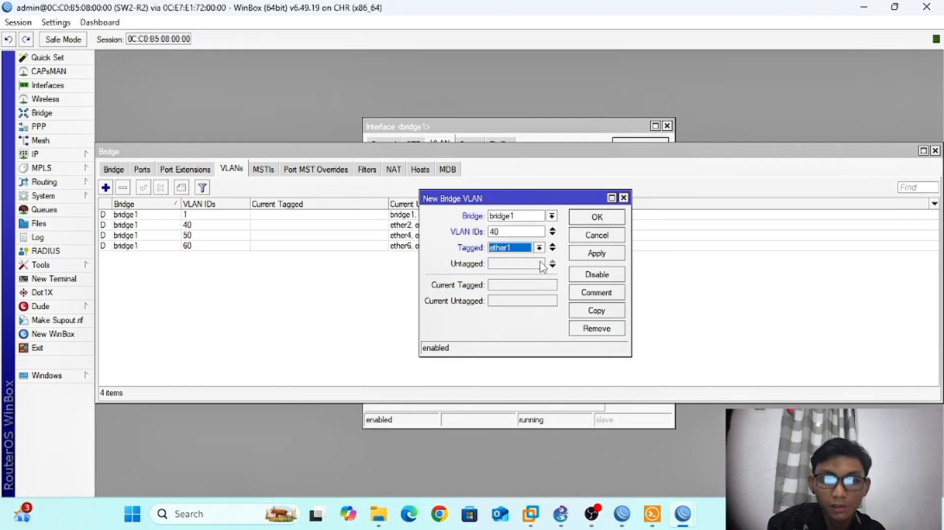
click(543, 267)
click(540, 263)
click(537, 291)
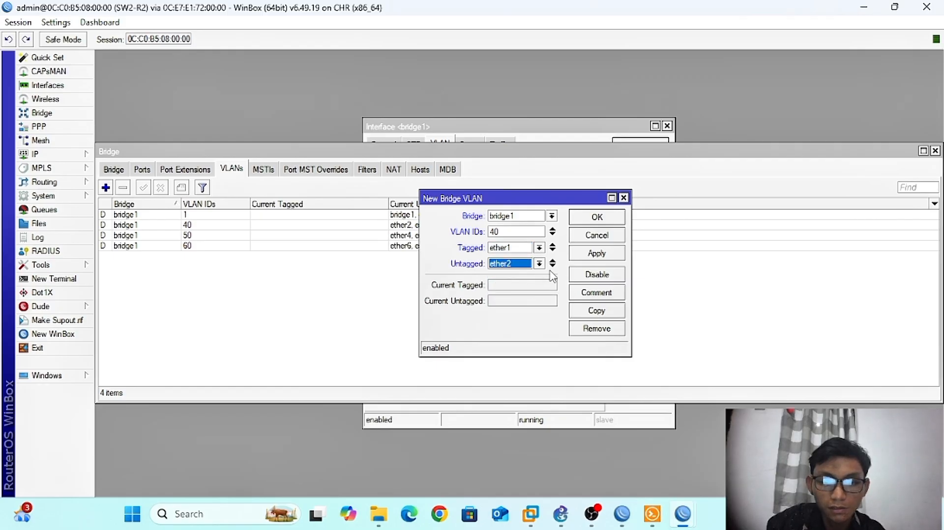
click(553, 266)
click(540, 279)
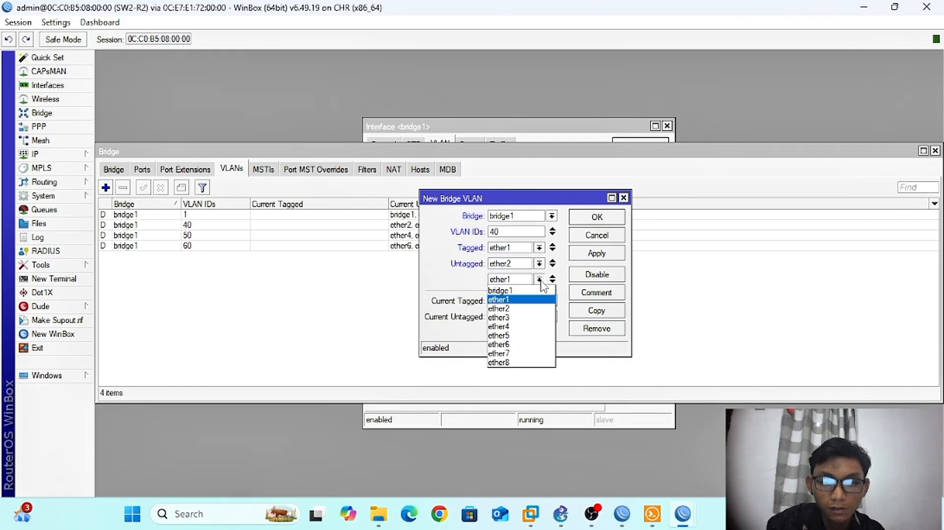
click(529, 317)
click(579, 258)
click(596, 220)
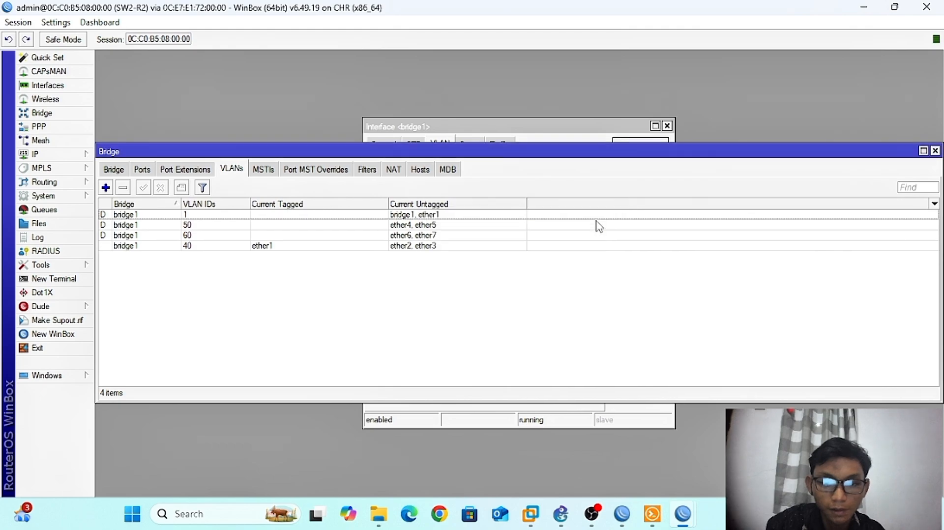
Add a bridge VLAN entry on bridge1 for VLAN ID 50, with ether1 tagged and ether4 and ether5 untagged
click(106, 188)
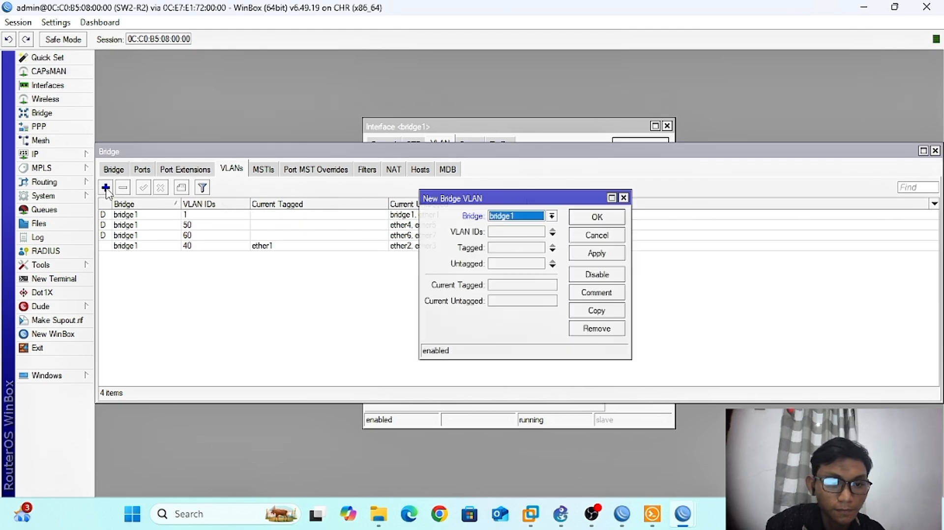
double_click(512, 233)
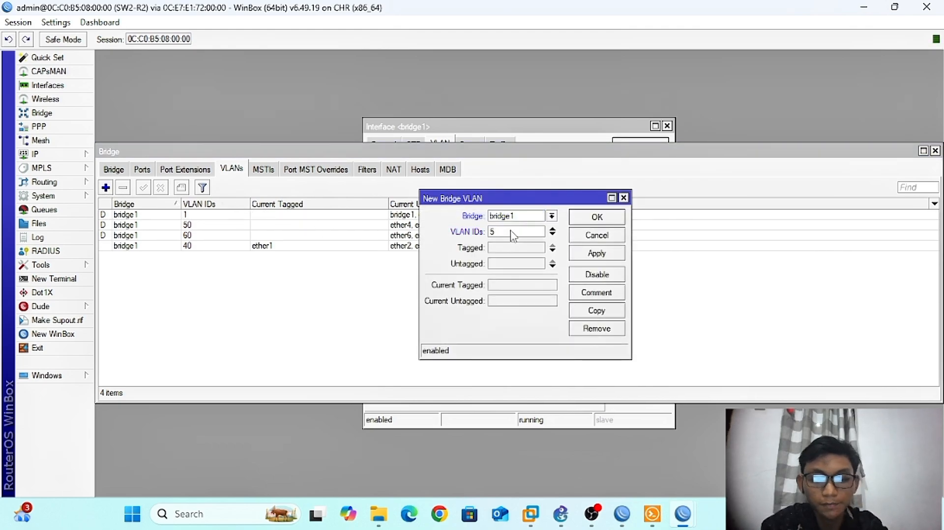
click(553, 251)
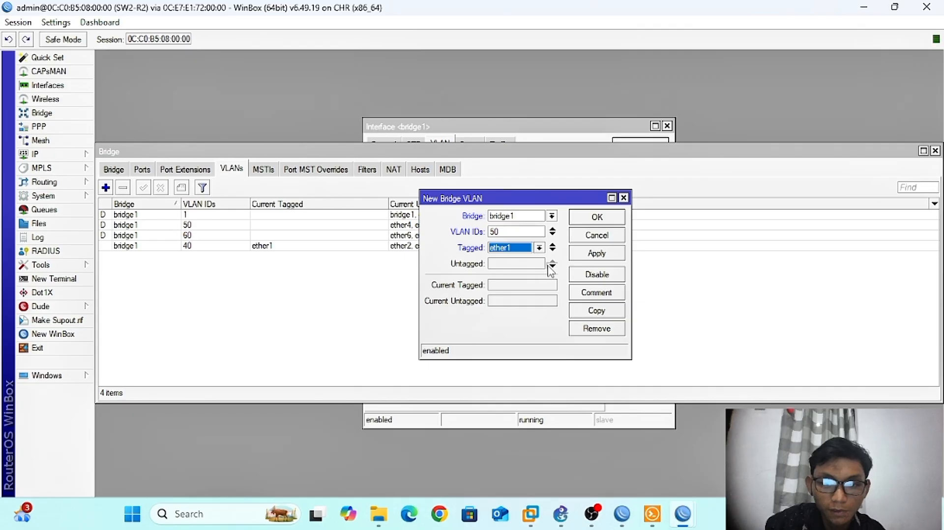
click(553, 267)
click(543, 267)
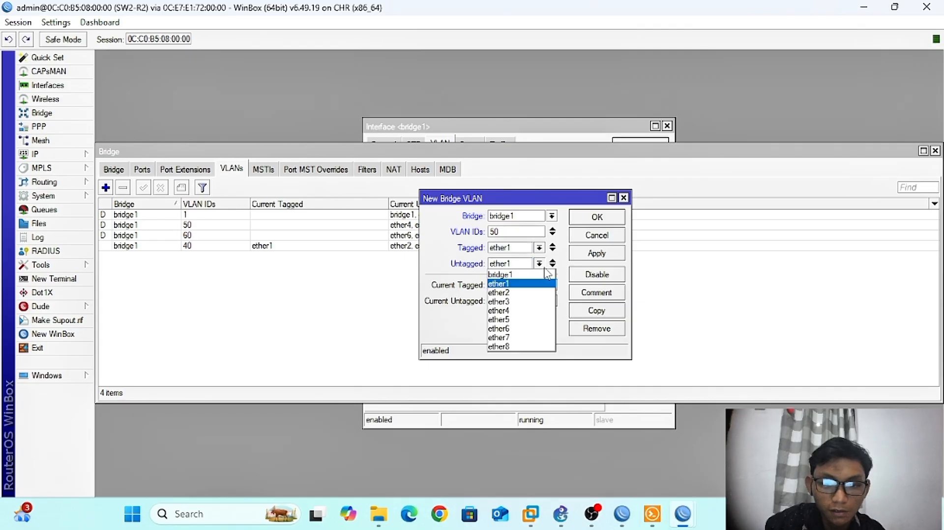
click(528, 312)
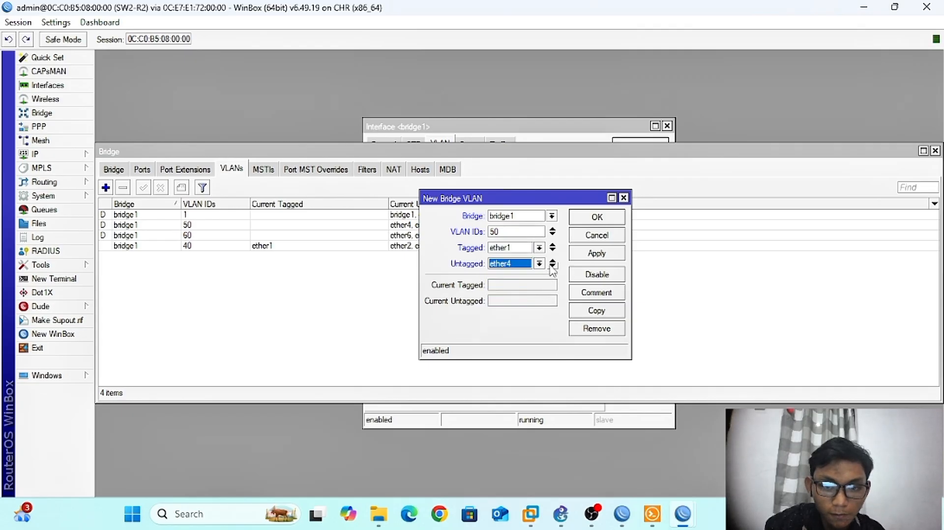
click(553, 267)
click(540, 280)
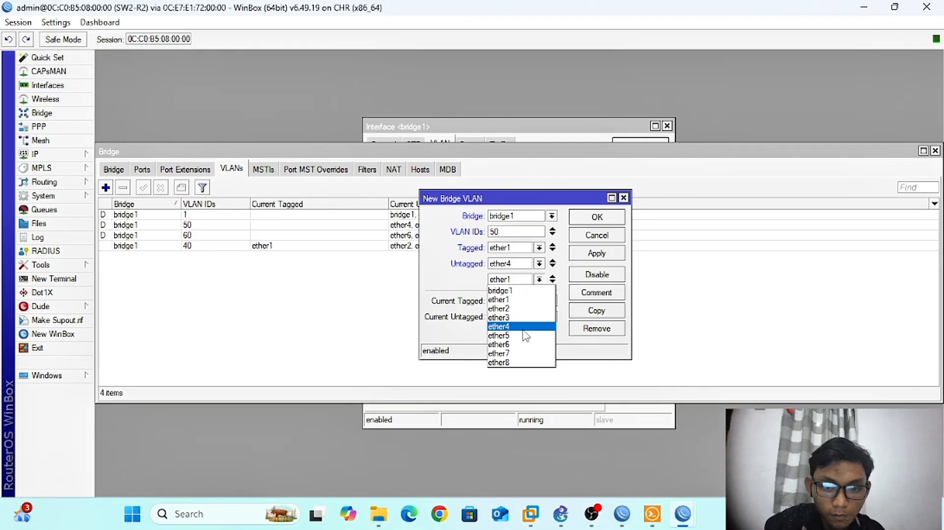
click(525, 336)
click(588, 255)
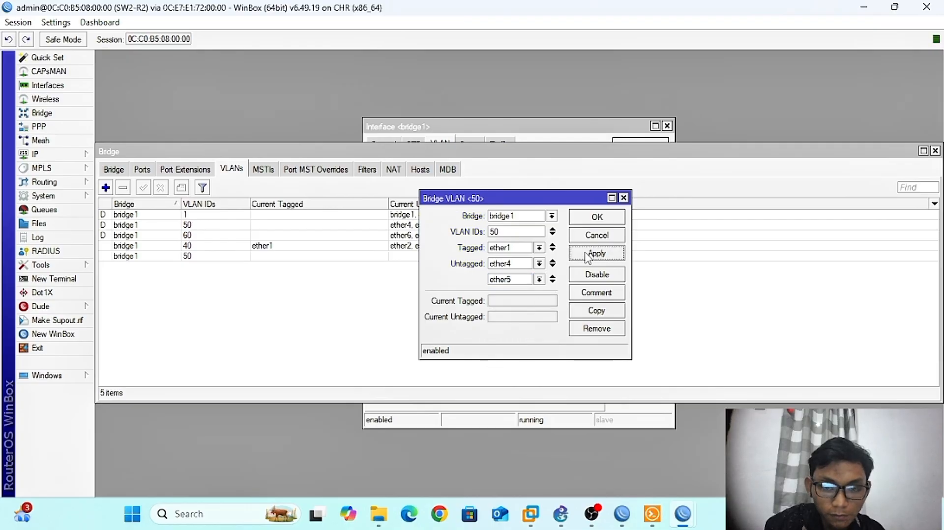
click(603, 222)
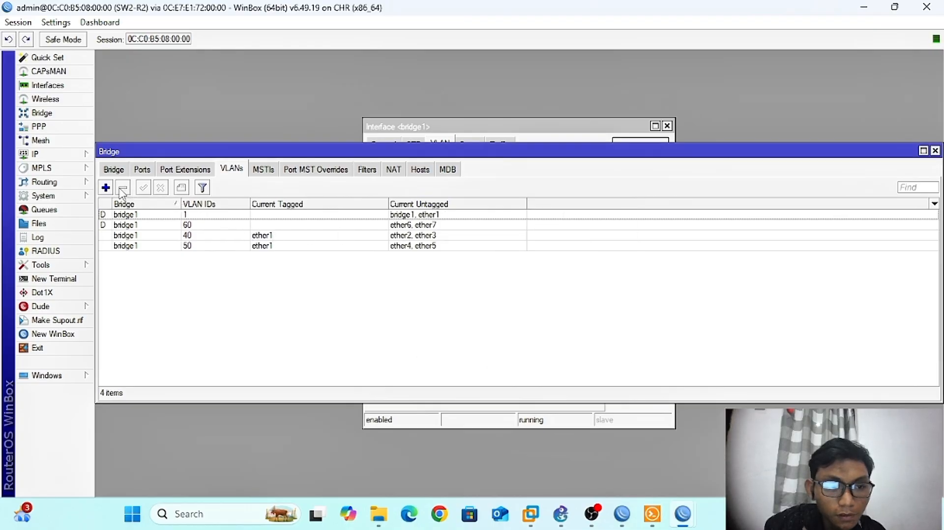
Add a bridge VLAN entry on bridge1 for VLAN ID 60, with ether1 tagged and ether6 and ether7 untagged
click(106, 188)
click(513, 236)
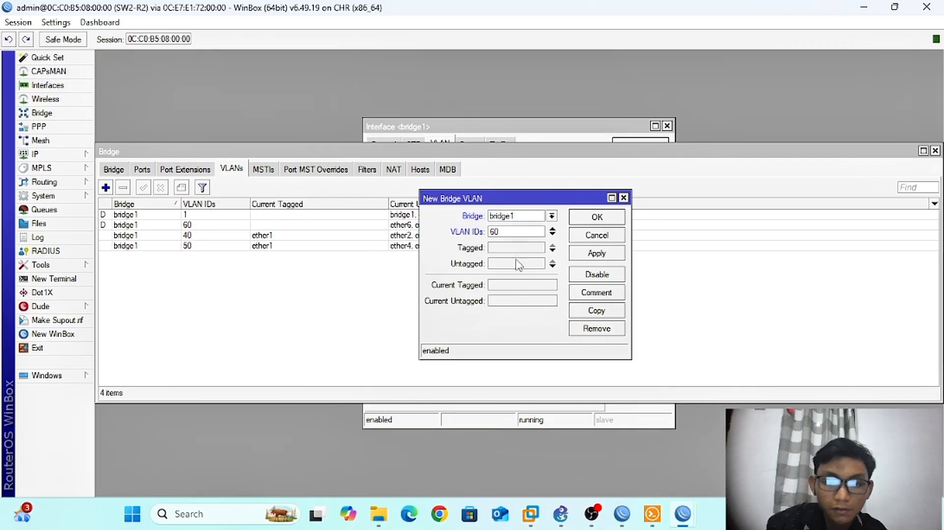
click(529, 248)
click(529, 264)
click(539, 264)
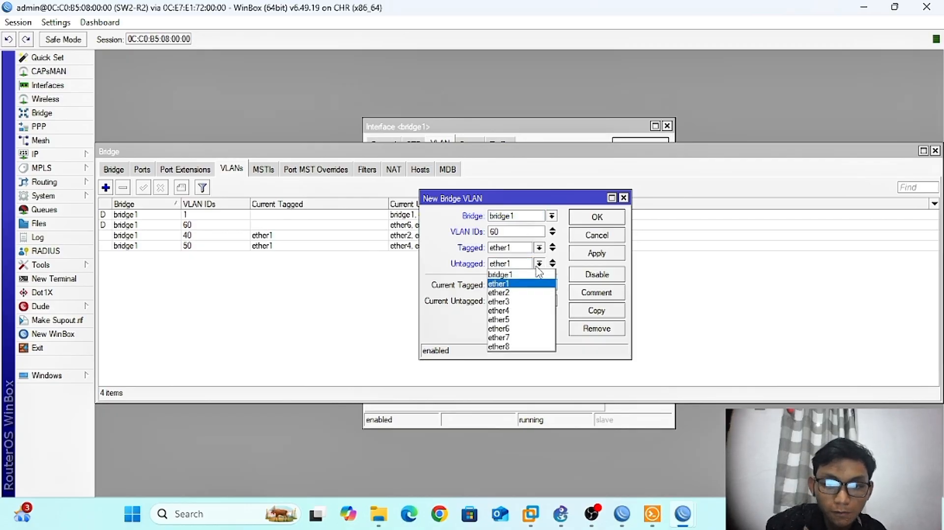
click(533, 329)
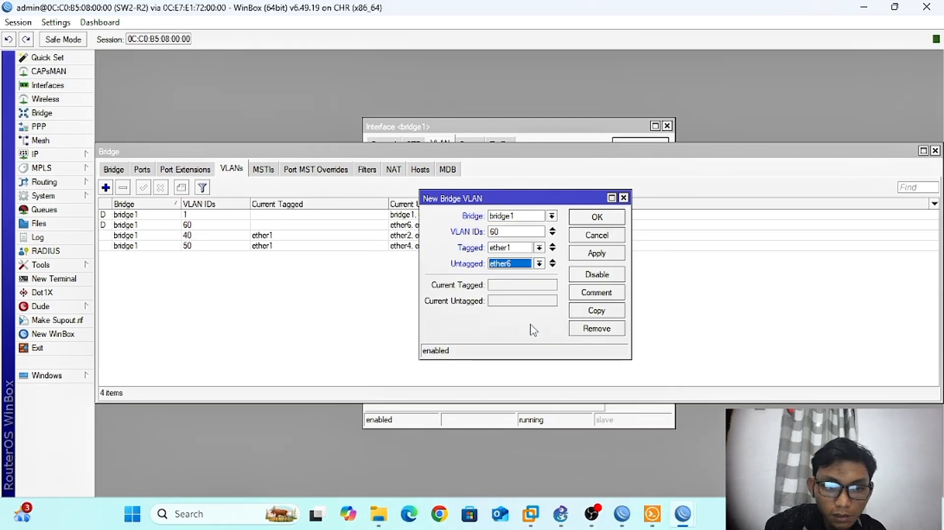
click(553, 266)
click(539, 280)
click(517, 354)
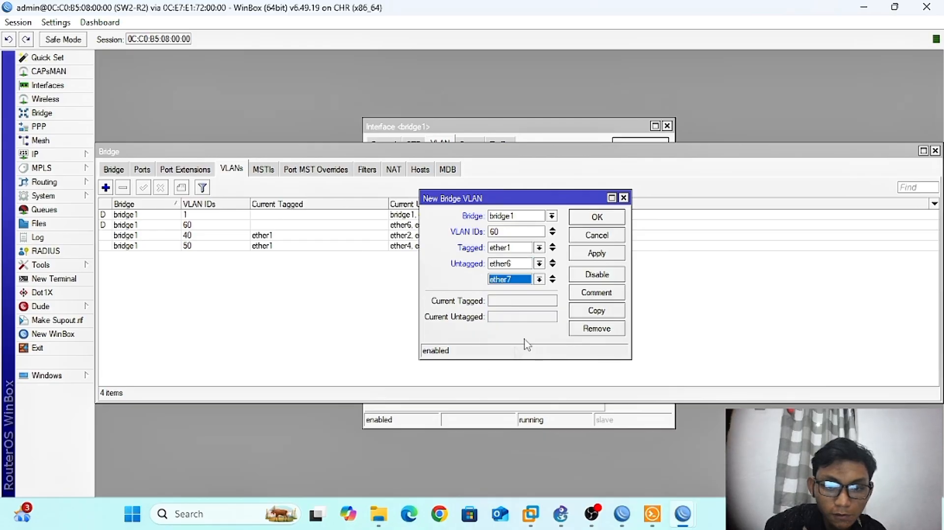
click(583, 258)
click(606, 220)
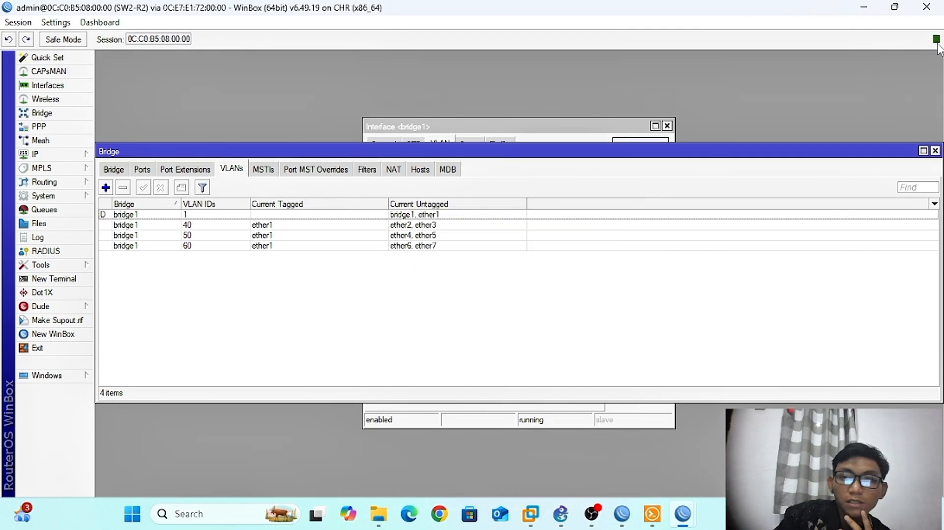
Minimize the open windows, launch a new WinBox login window from the desktop and connect to RoMON through neighbor R1
click(864, 9)
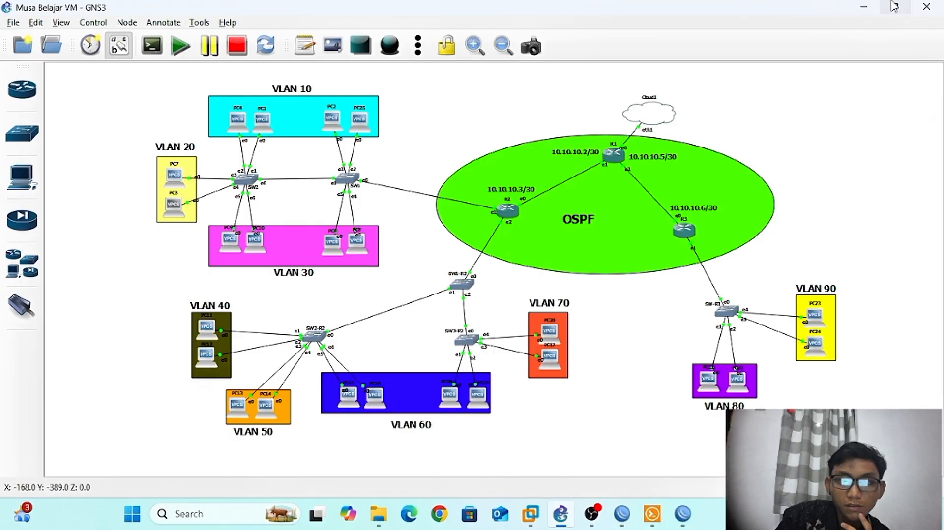
click(858, 13)
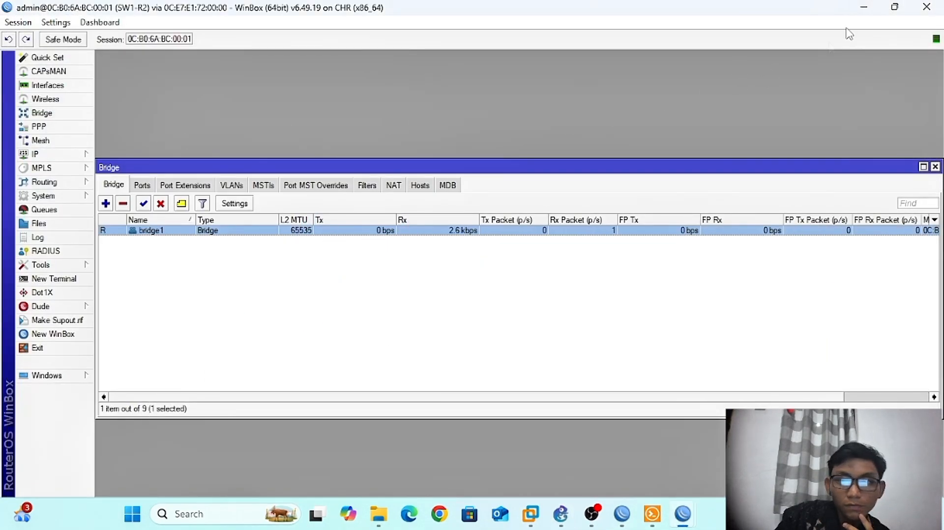
click(859, 11)
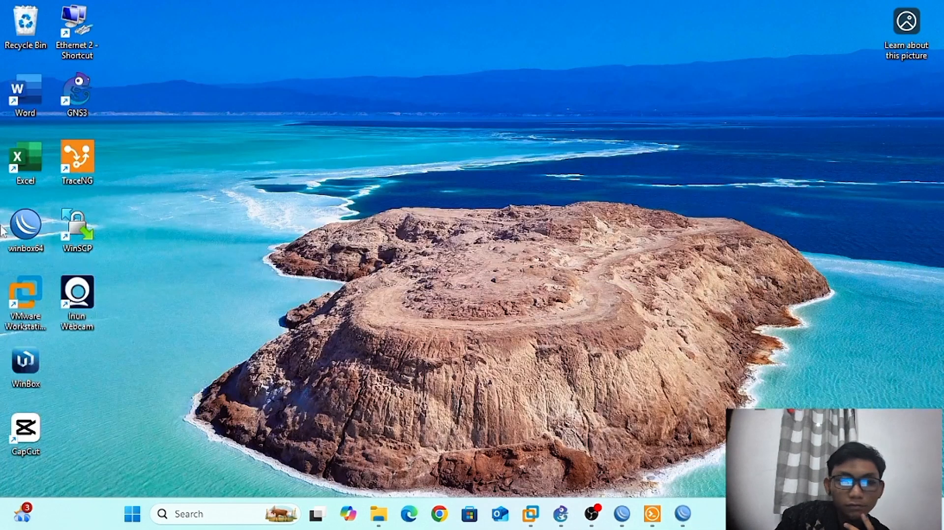
double_click(38, 240)
click(65, 215)
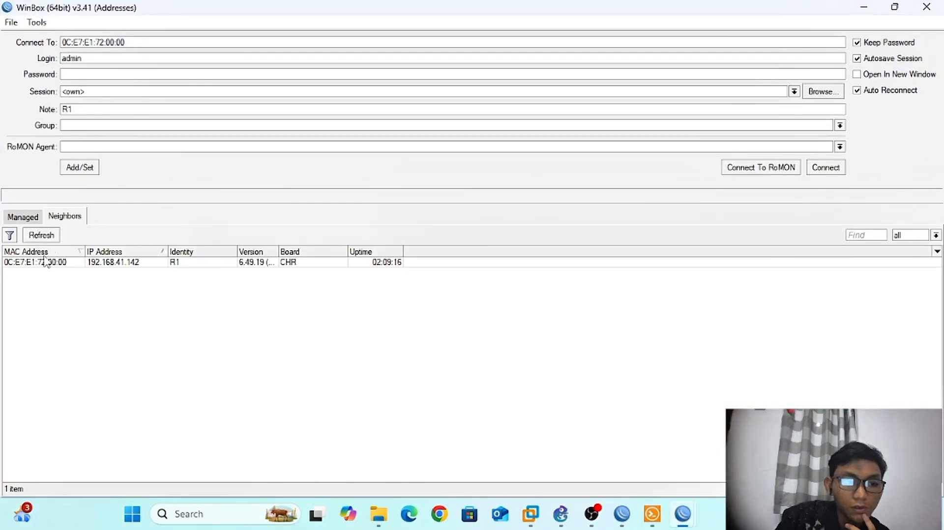
click(45, 262)
click(760, 170)
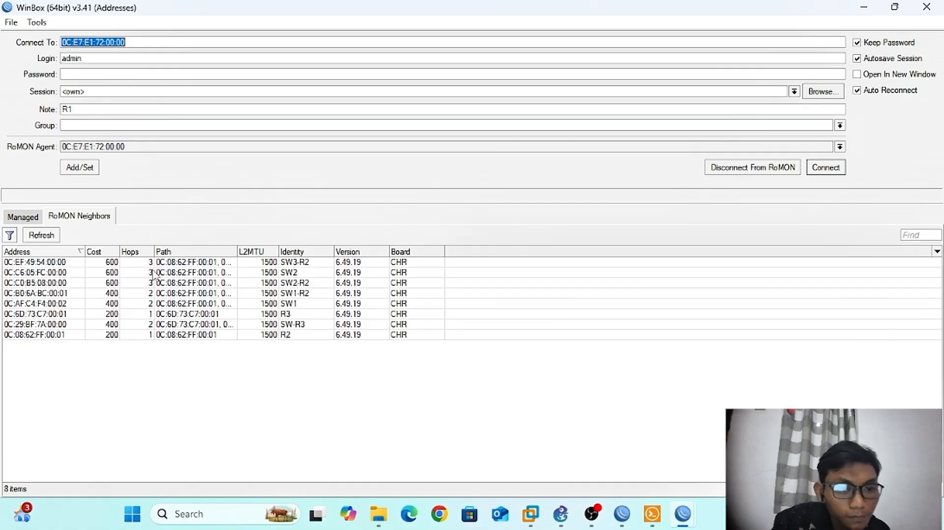
Connect to the RoMON neighbor SW3-R2, maximize its session window and dismiss the password change request
click(281, 264)
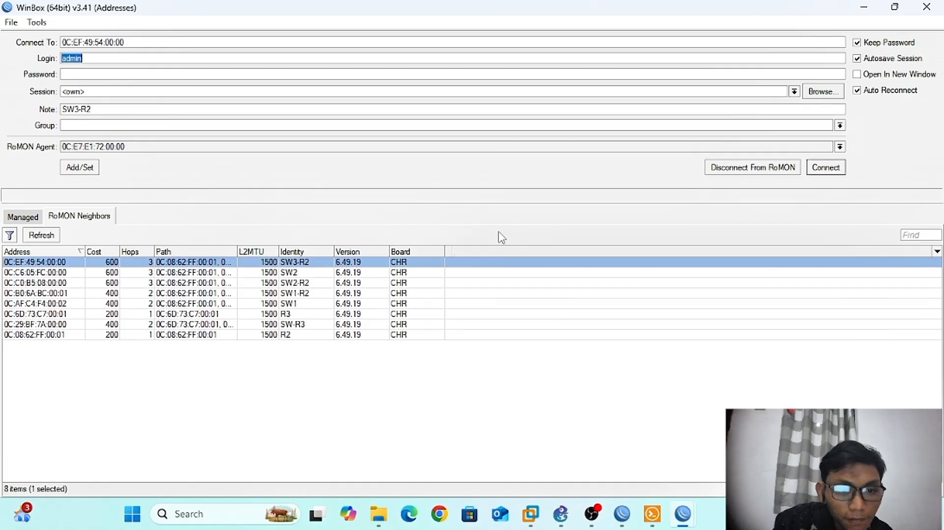
click(832, 168)
click(467, 10)
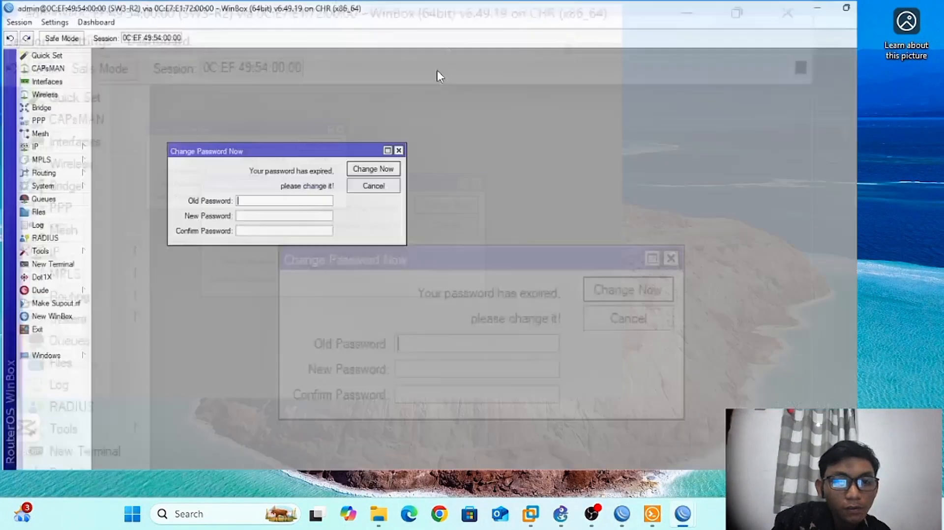
click(421, 159)
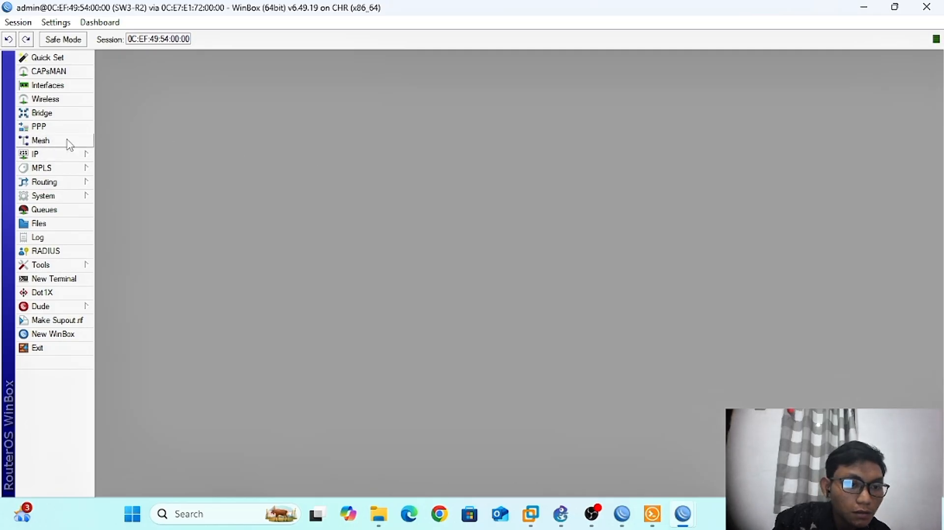
Create bridge1 on SW3-R2 with VLAN filtering enabled, and show the list of bridge ports
click(69, 114)
click(105, 119)
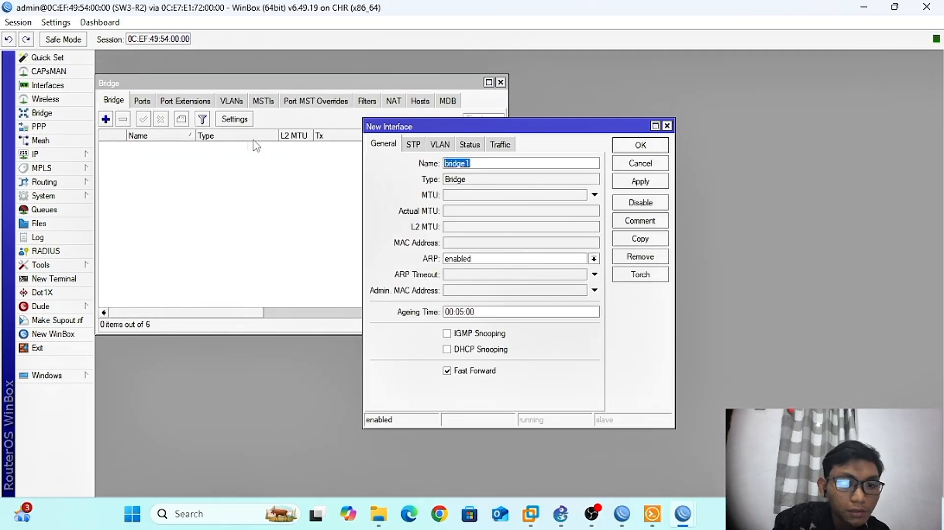
click(451, 146)
click(455, 164)
click(657, 183)
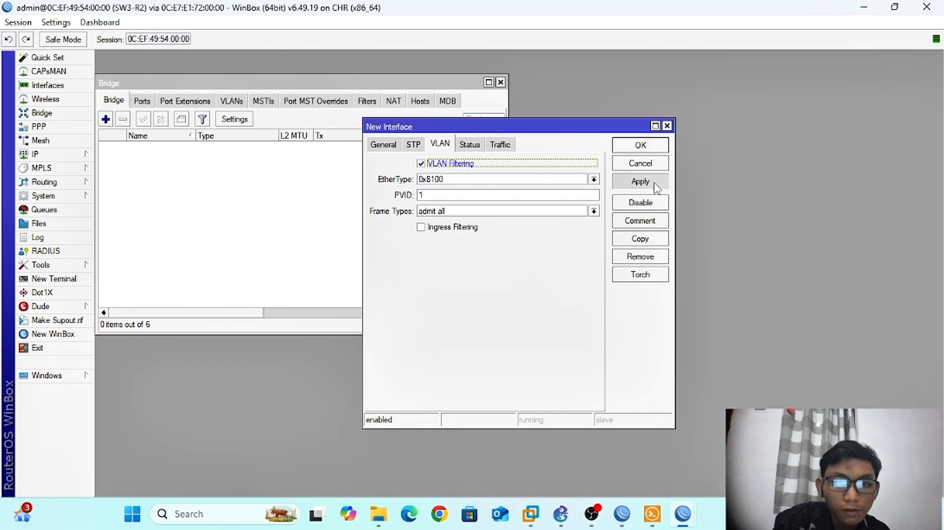
click(640, 146)
click(142, 101)
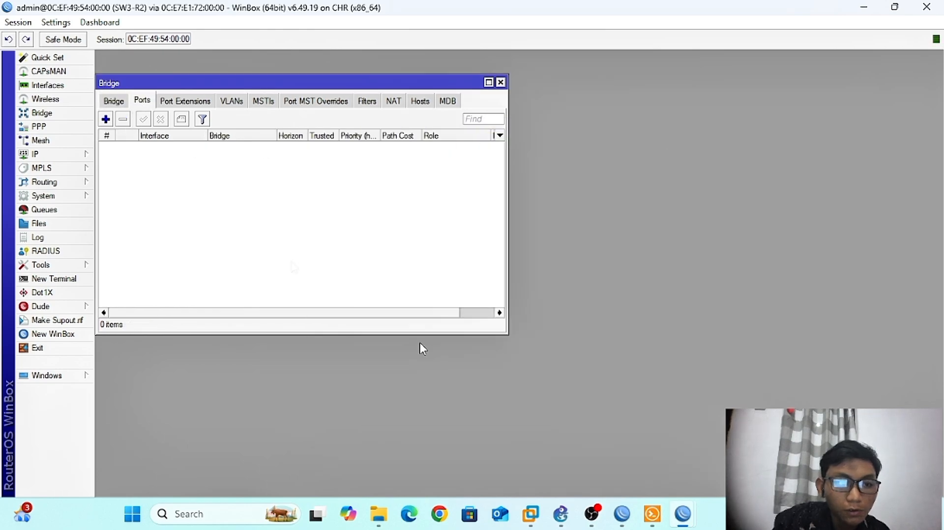
Check SW3-R2's links in the GNS3 topology, and add ether1 as a bridge1 port in WinBox with PVID 1
click(562, 514)
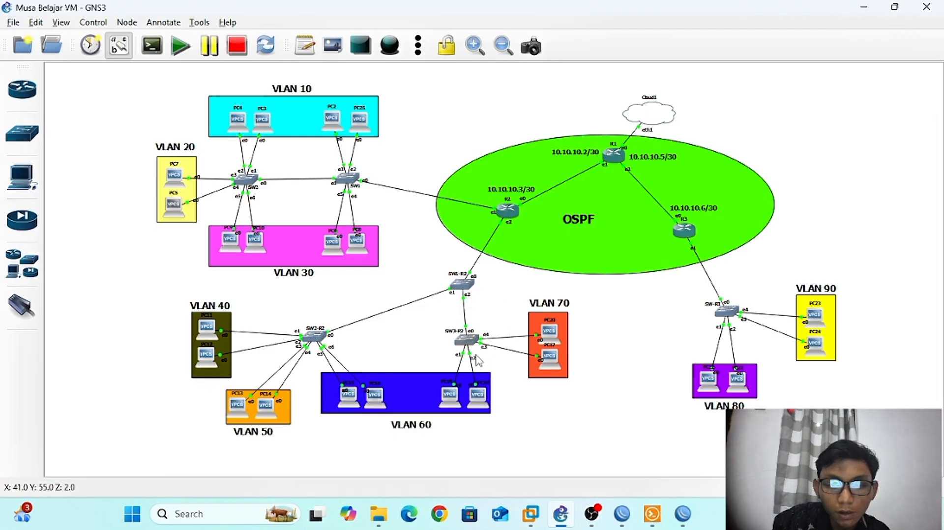
click(864, 7)
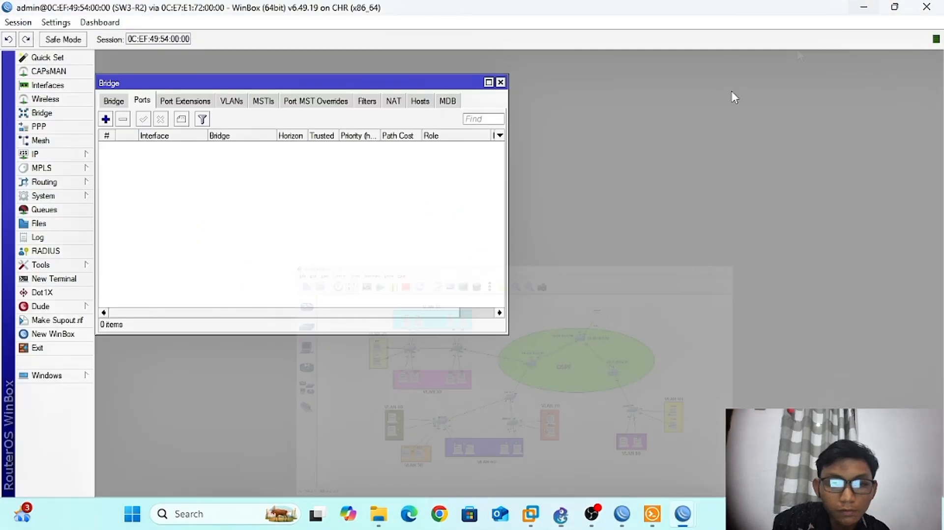
click(106, 119)
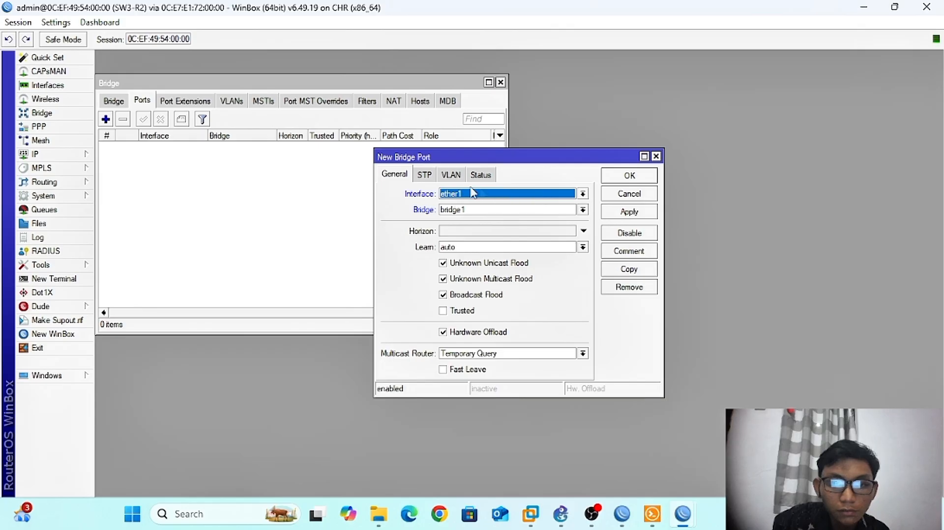
click(451, 175)
click(629, 211)
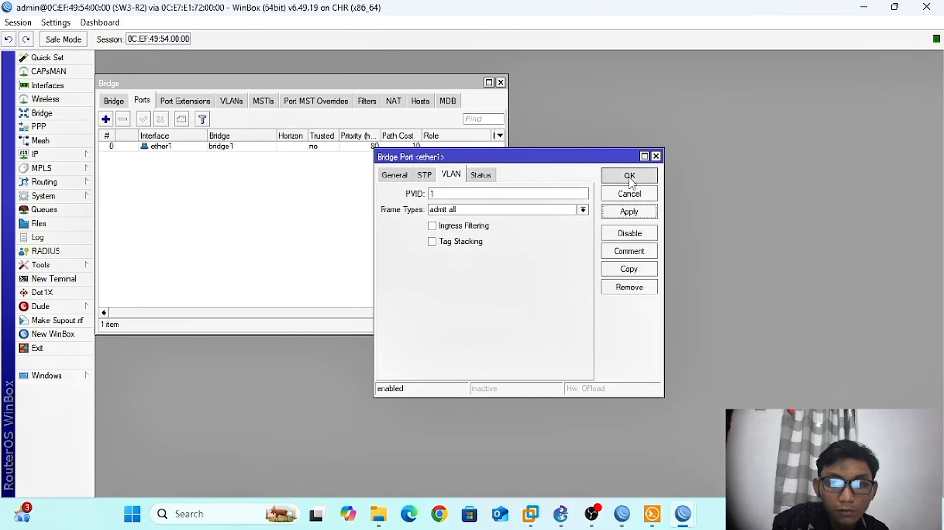
click(630, 176)
Add ether2 as a port of bridge1 with PVID 60
click(106, 119)
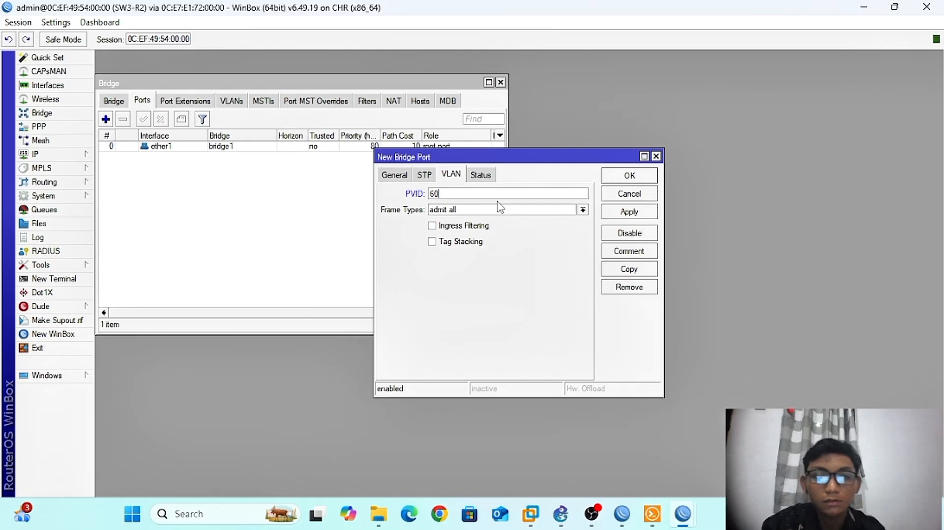
click(402, 174)
click(463, 195)
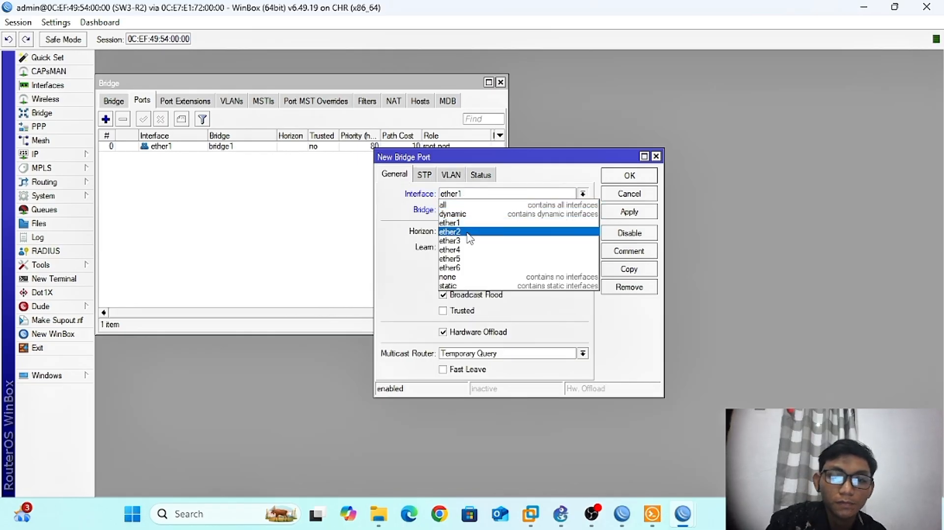
click(471, 232)
click(618, 216)
click(630, 176)
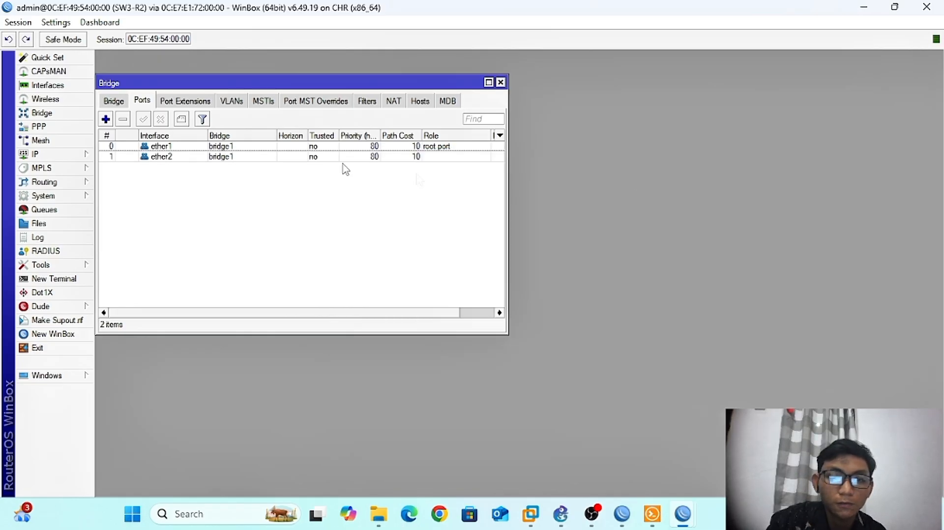
Add ether3 as a port of bridge1 with PVID 60
click(105, 119)
click(447, 194)
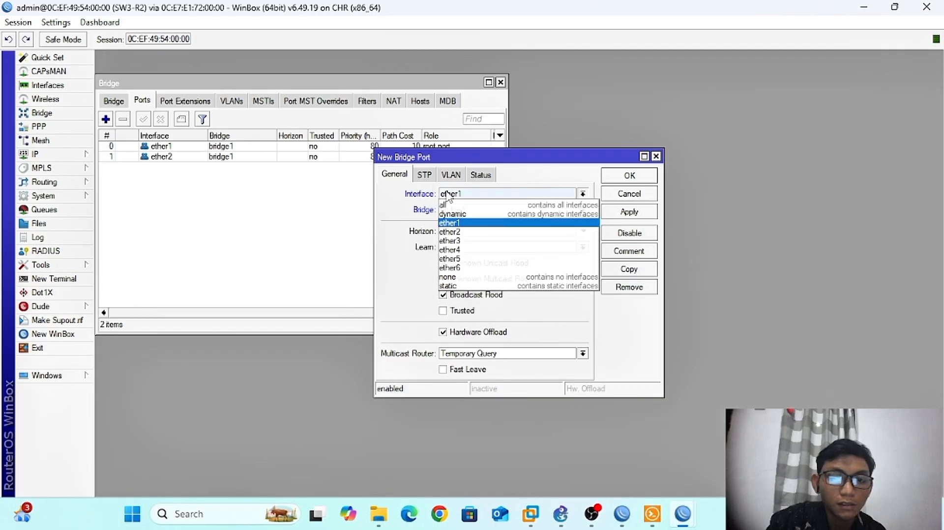
click(463, 241)
click(452, 175)
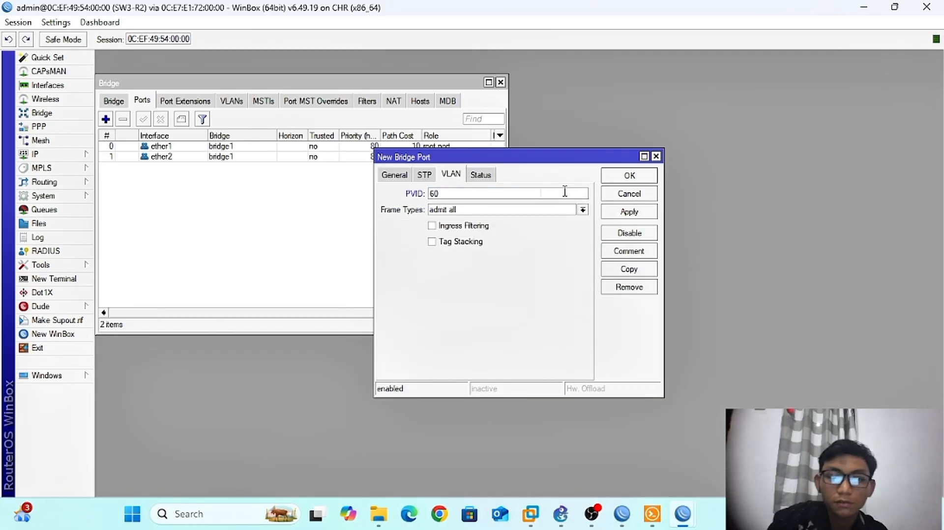
click(624, 218)
click(630, 176)
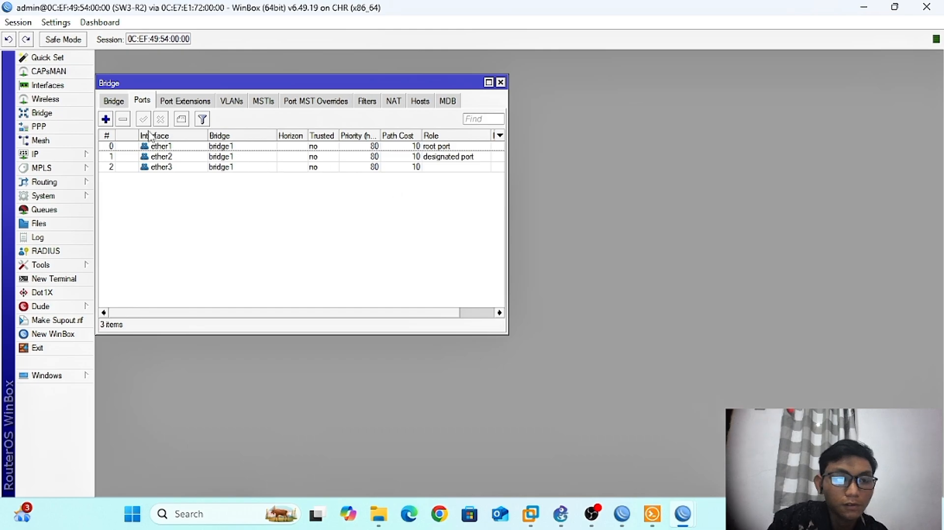
Add ether4 as a port of bridge1 with PVID 70
click(105, 119)
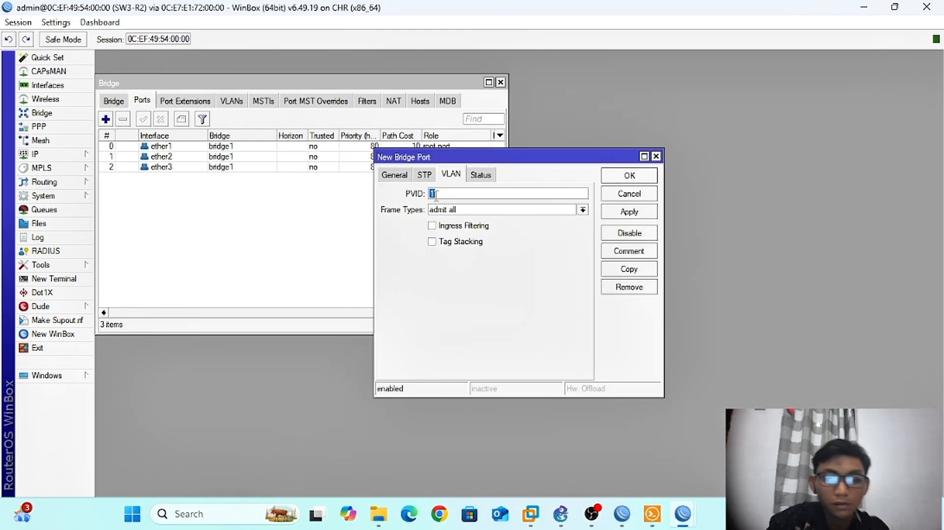
click(395, 175)
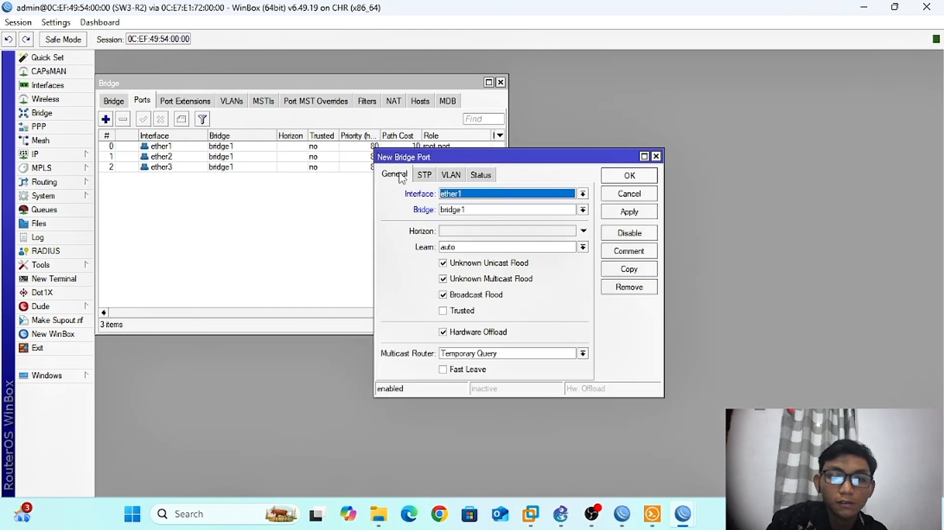
click(545, 197)
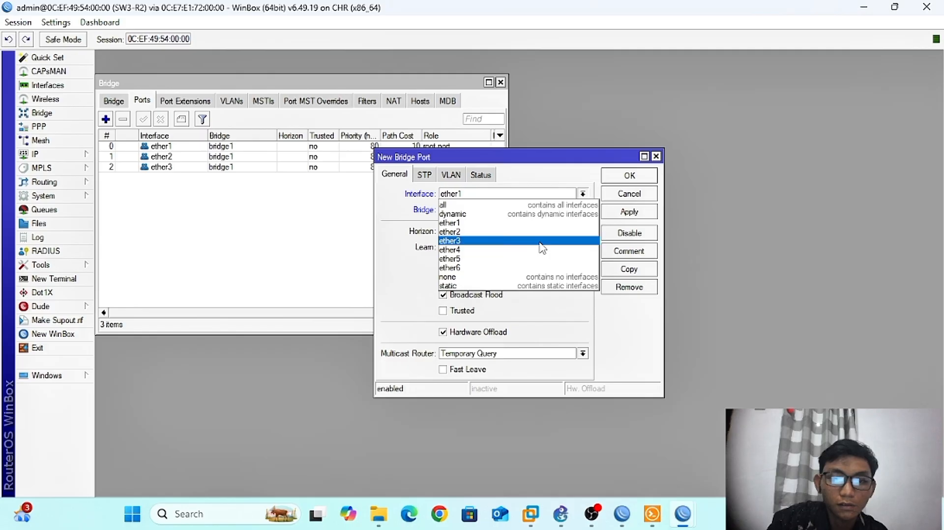
click(542, 250)
click(646, 208)
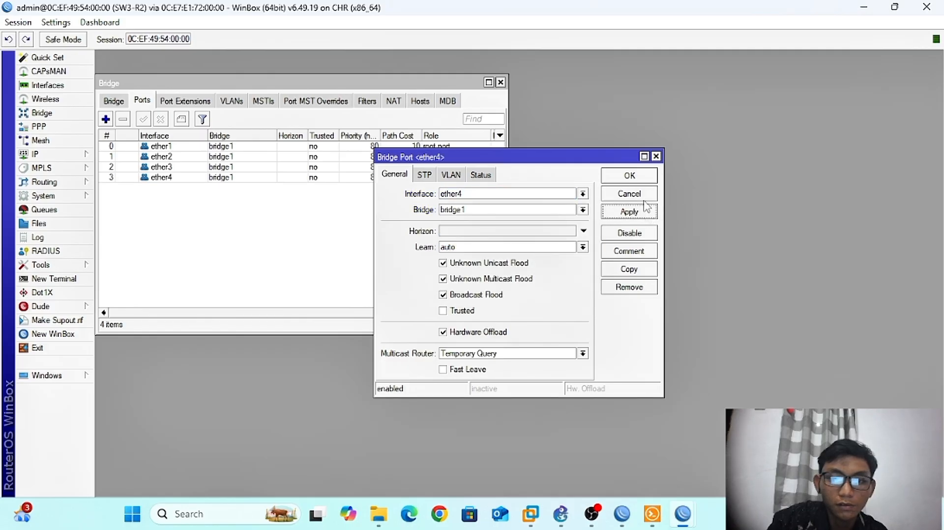
click(639, 180)
Add ether5 as a port of bridge1 with PVID 70
click(105, 120)
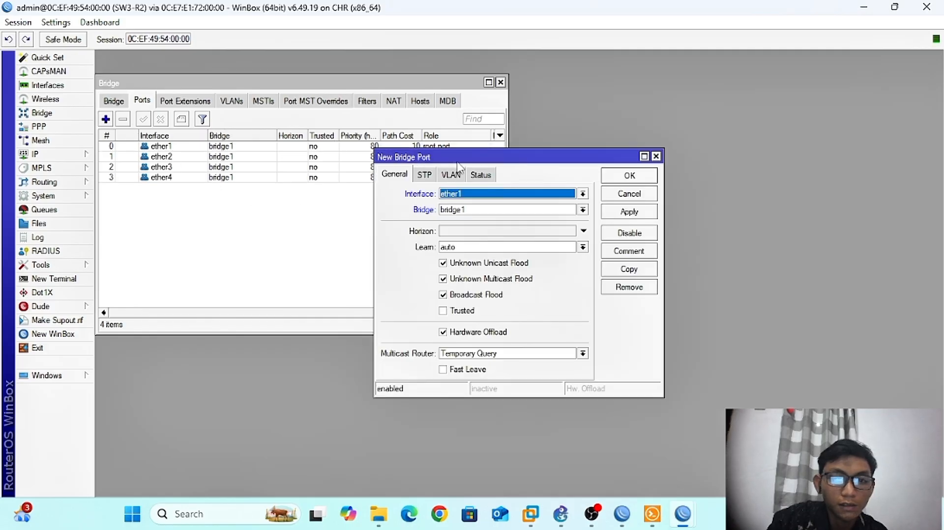
click(472, 194)
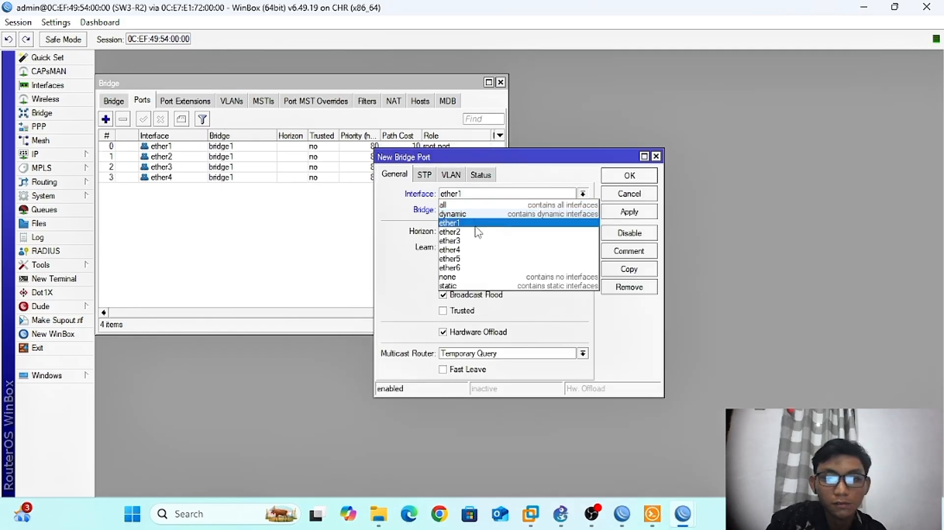
click(475, 257)
click(451, 175)
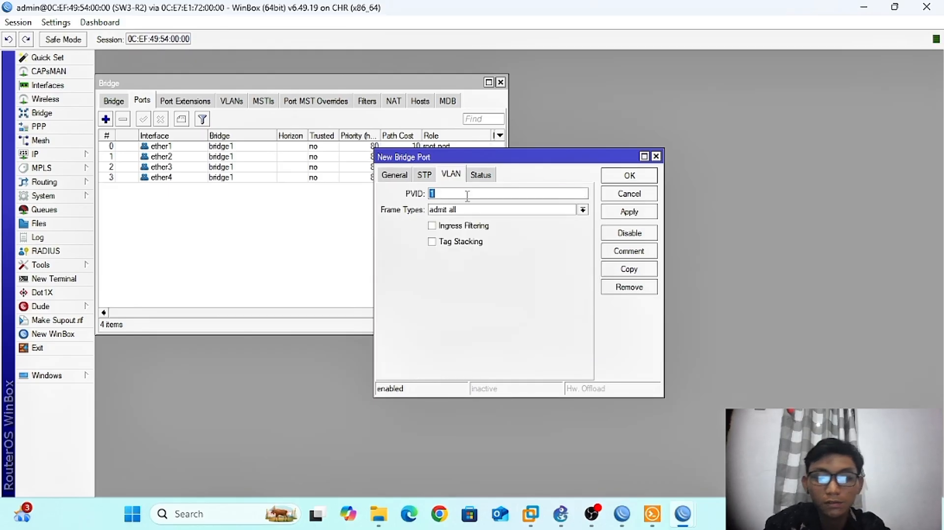
click(614, 212)
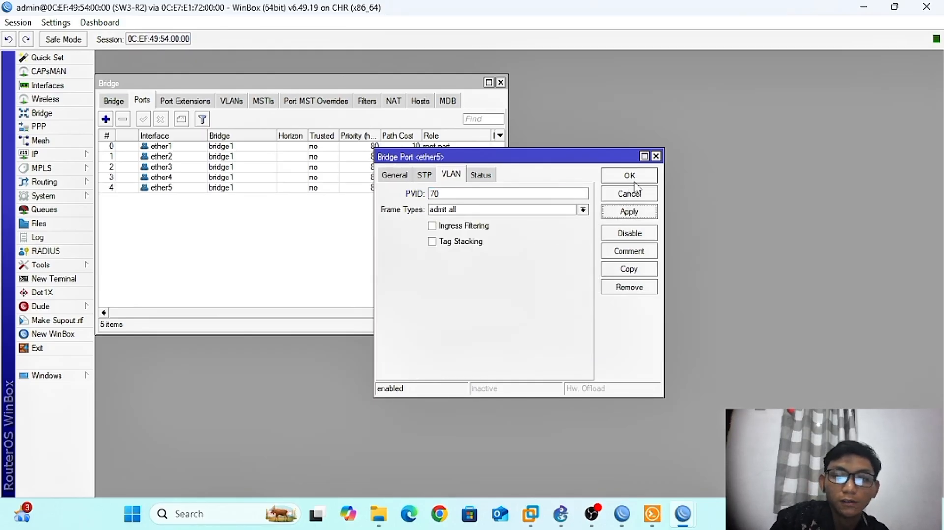
click(635, 178)
Add a bridge VLAN entry on bridge1 for VLAN ID 60, with ether1 tagged and ether2 and ether3 untagged
click(231, 102)
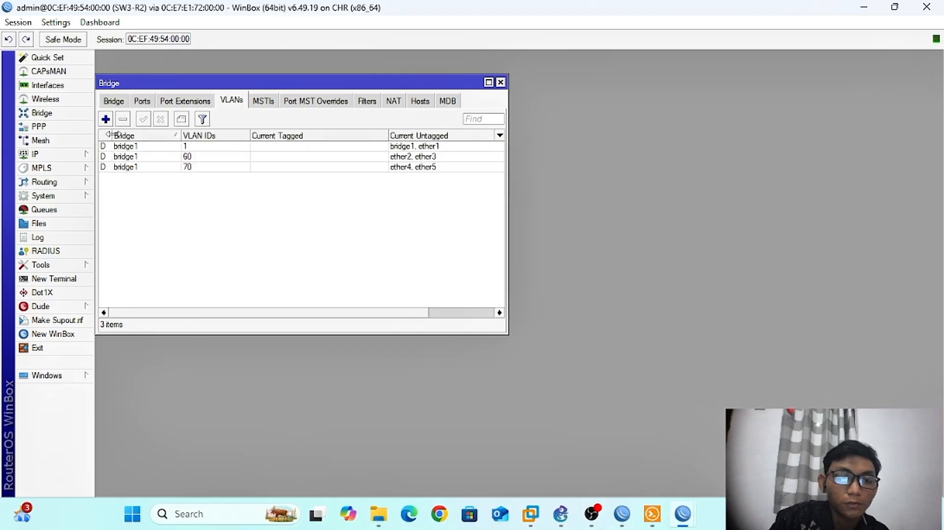
click(105, 120)
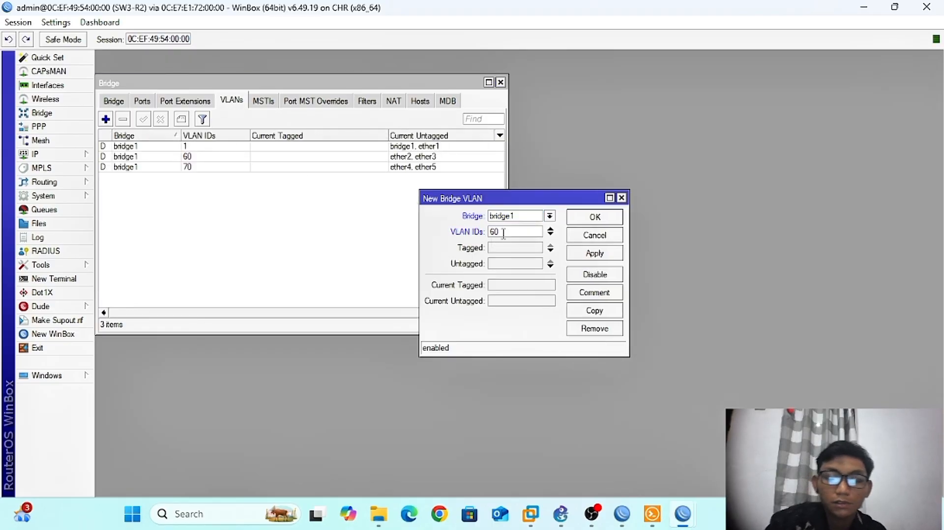
click(506, 249)
click(531, 265)
click(540, 265)
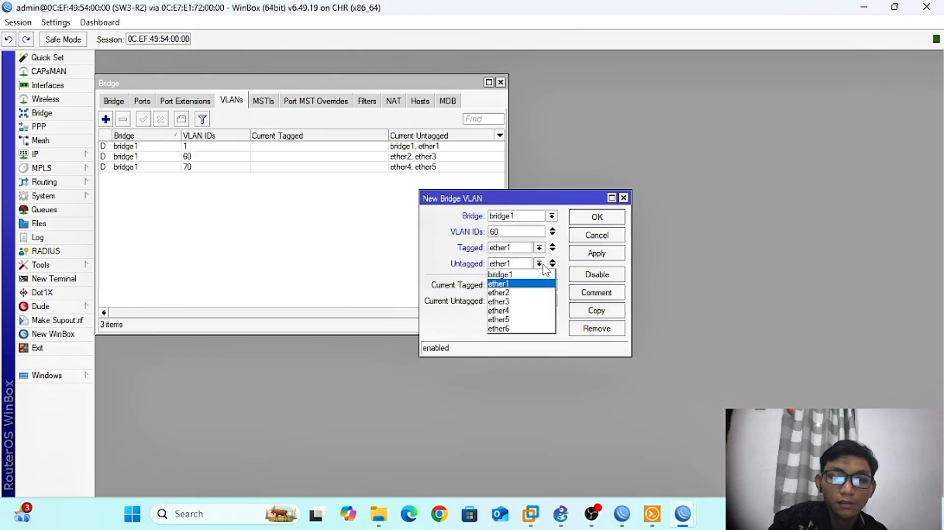
click(543, 293)
click(553, 266)
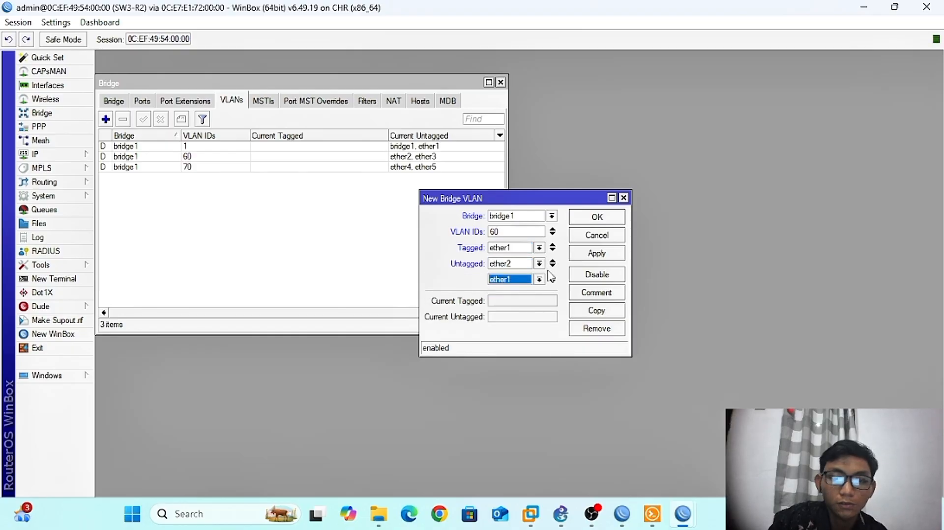
click(539, 280)
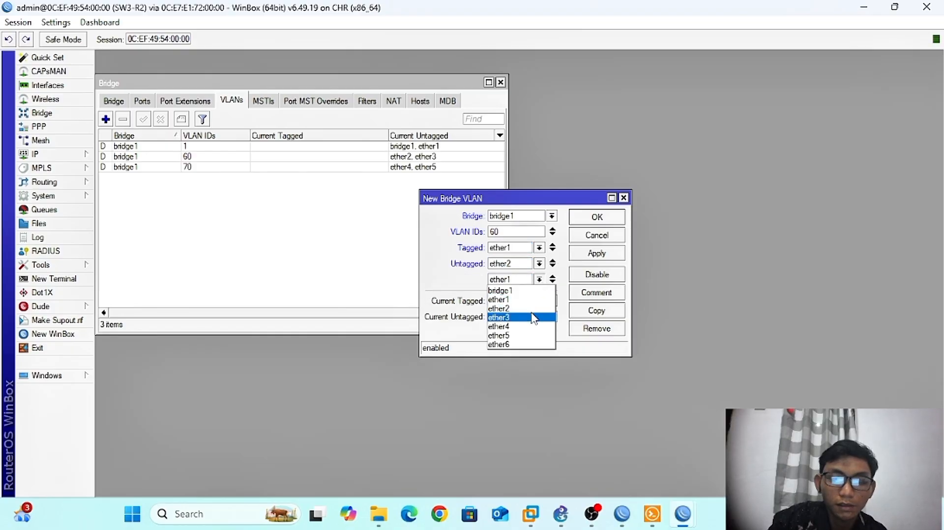
click(536, 317)
click(594, 259)
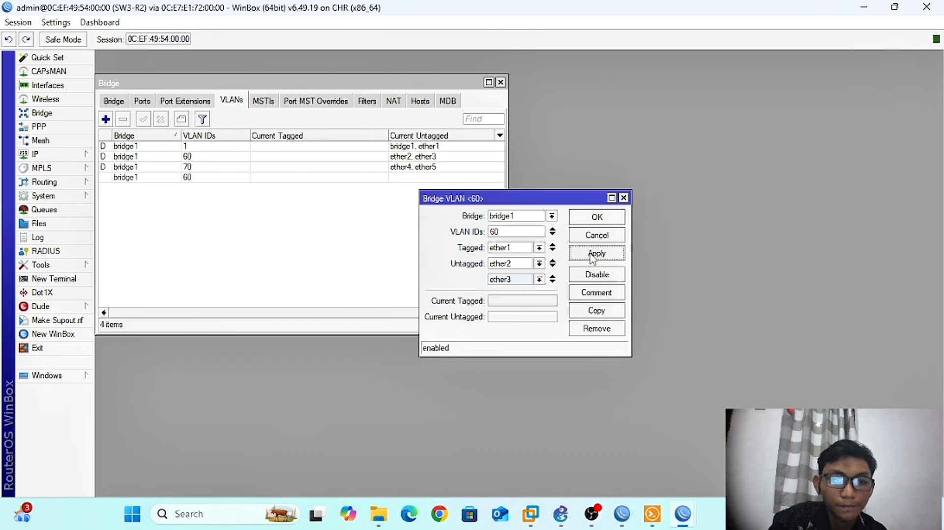
click(598, 223)
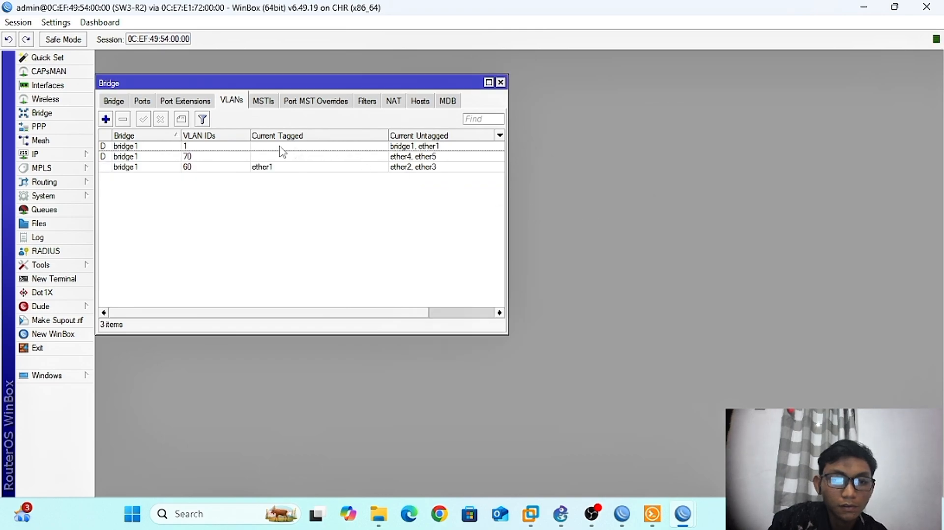
Add a bridge VLAN entry on bridge1 for VLAN ID 70, with ether1 tagged and ether4 and ether5 untagged
click(106, 121)
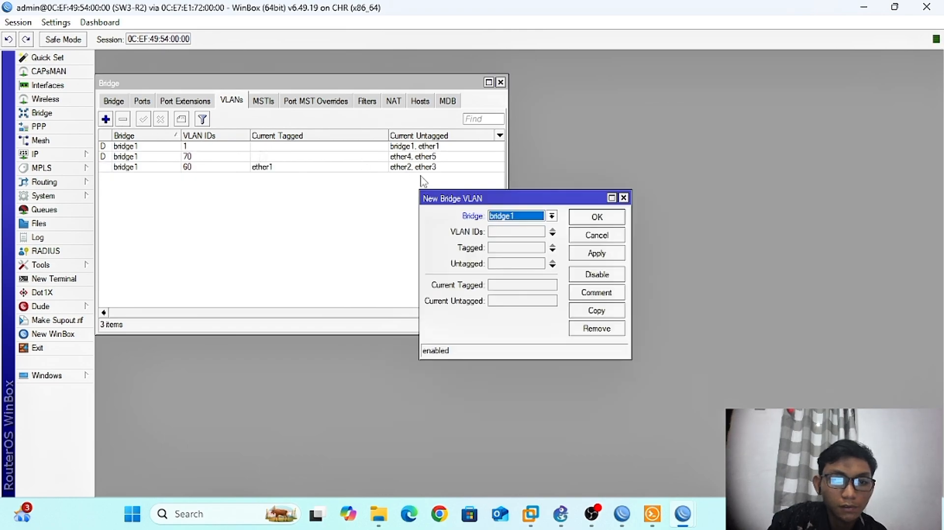
click(529, 233)
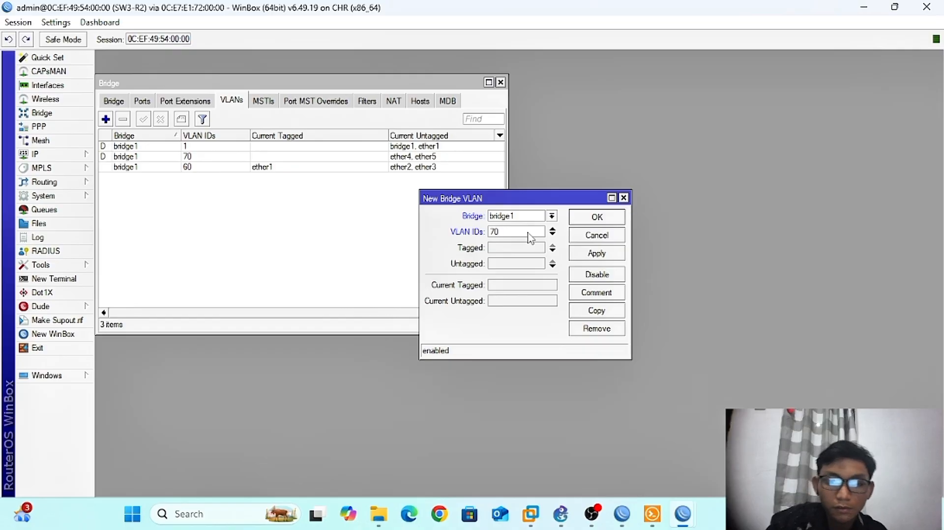
click(530, 248)
click(530, 264)
click(540, 264)
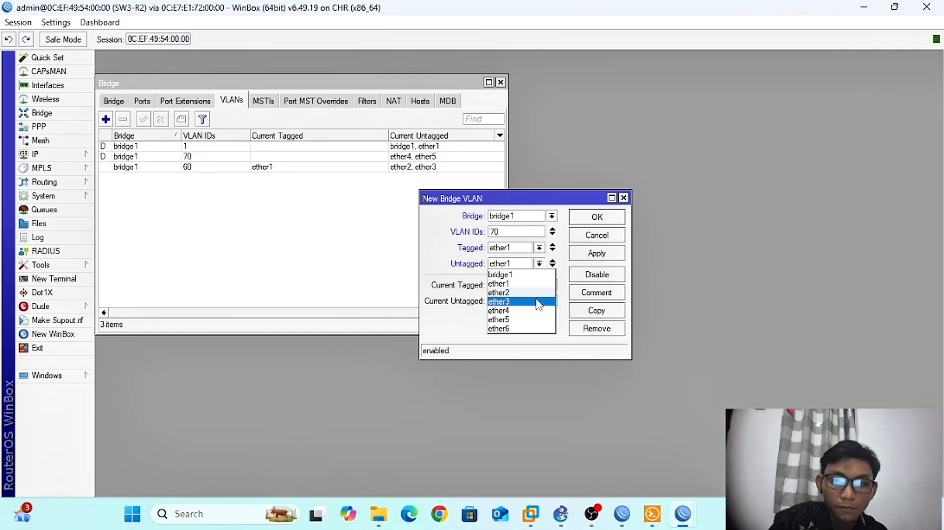
click(536, 310)
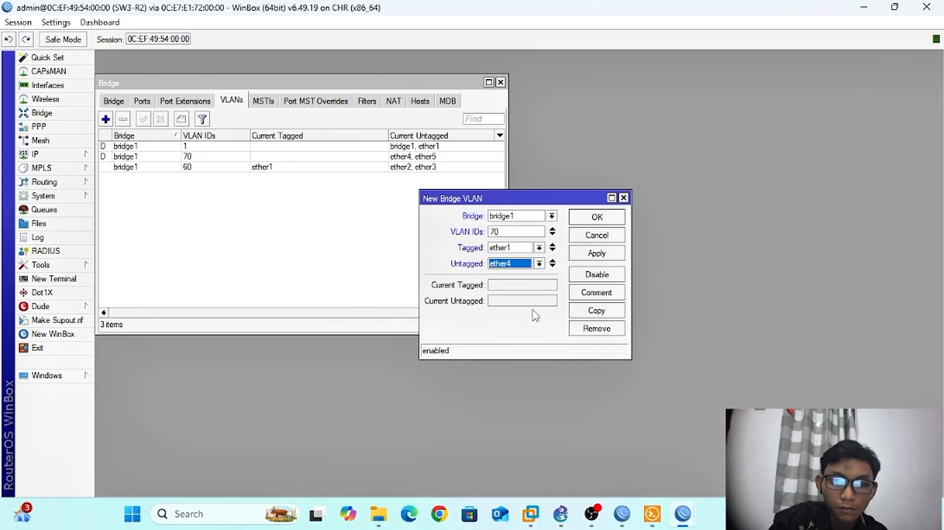
click(549, 268)
click(541, 281)
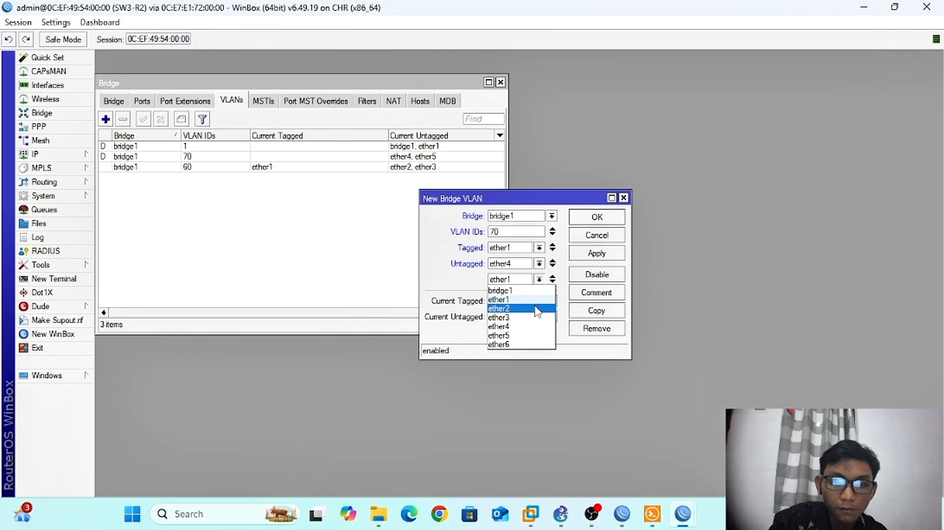
click(531, 336)
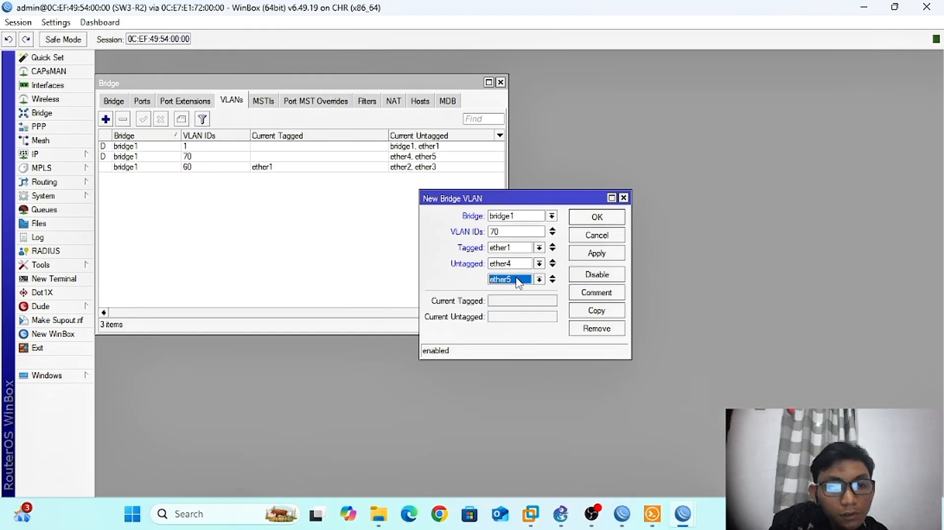
click(594, 259)
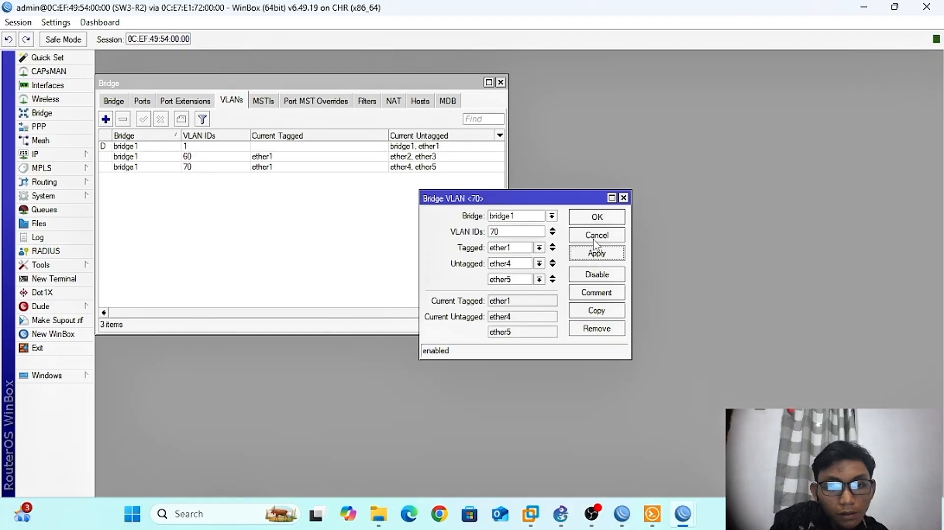
click(598, 218)
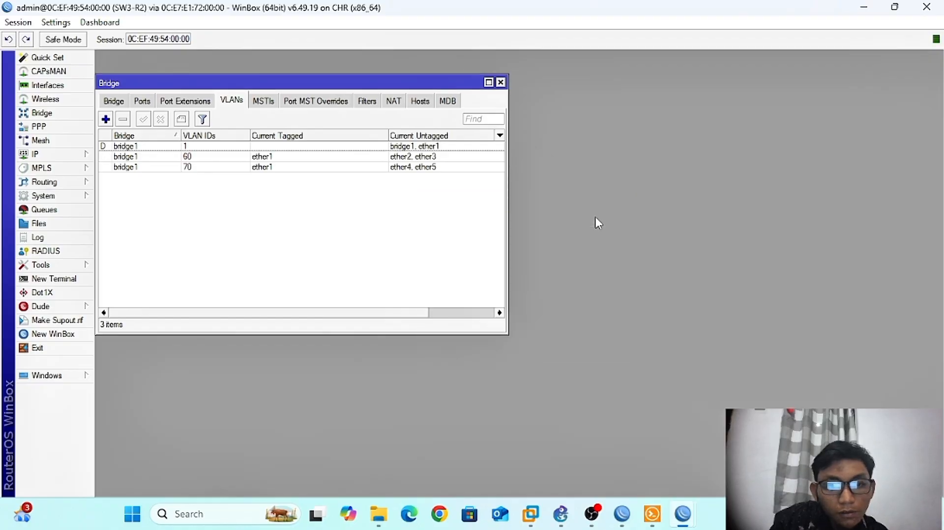
Minimize the SW3-R2 session, switch to the GNS3 topology and open the console of PC11 in VLAN 40
click(865, 7)
click(561, 514)
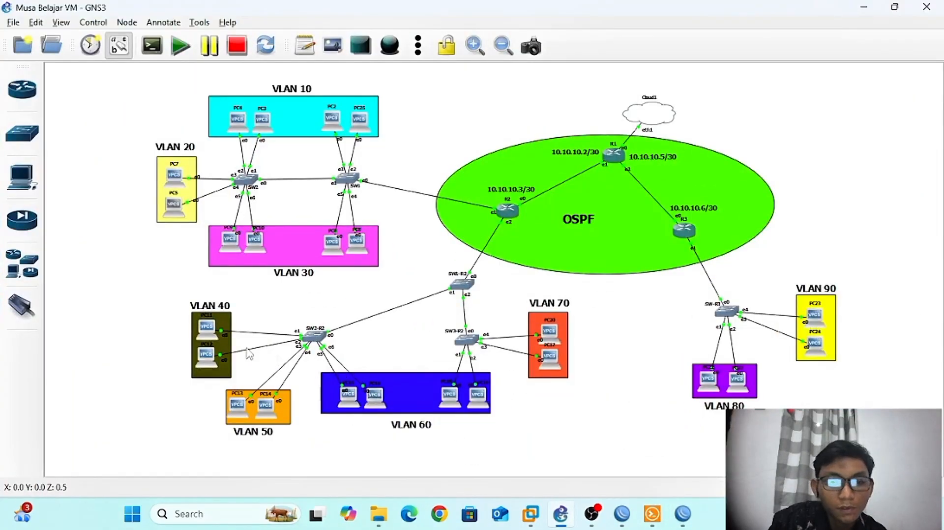
double_click(207, 332)
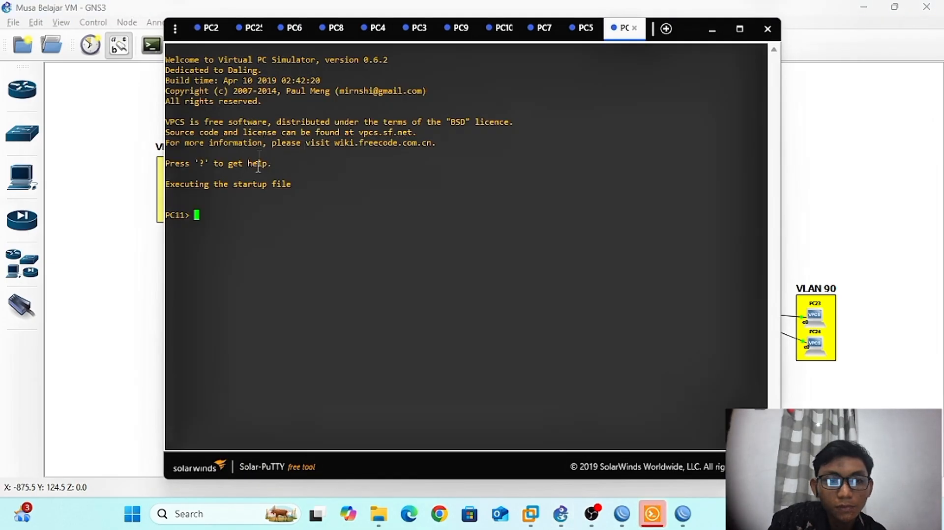
Request an IP address via DHCP on PC11 with the command ip dhcp
text(ip )
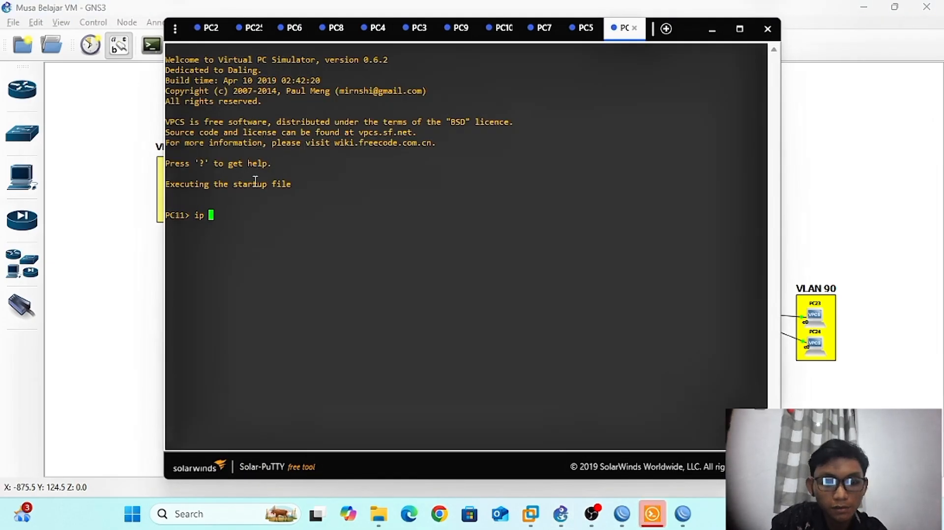
text(dhcp)
key(Return)
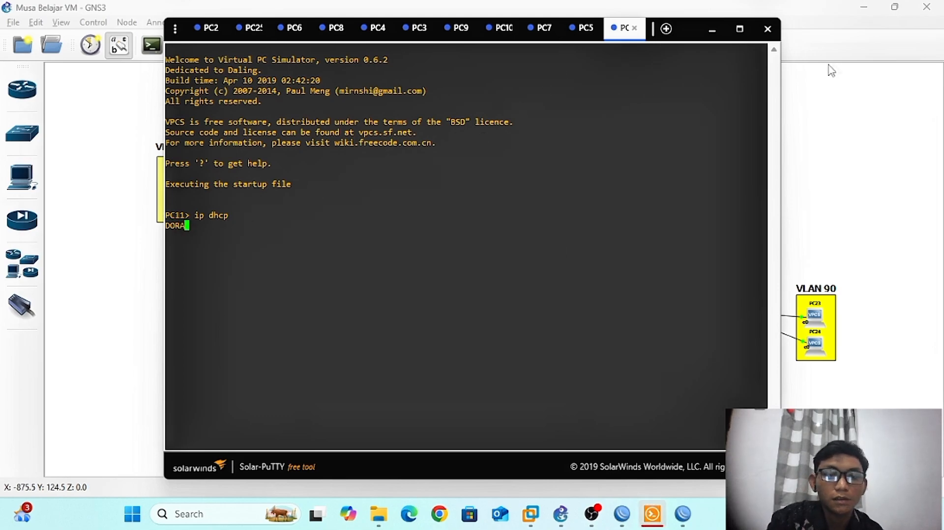
Open the console of PC14 in VLAN 50, obtain an address with ip dhcp, and ping 8.8.8.8
click(711, 33)
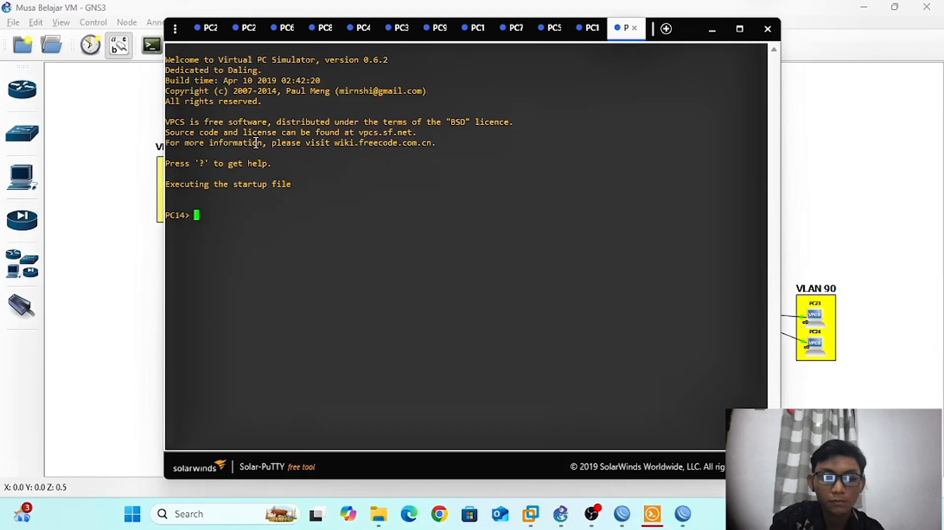
text(ip dhcp)
key(Return)
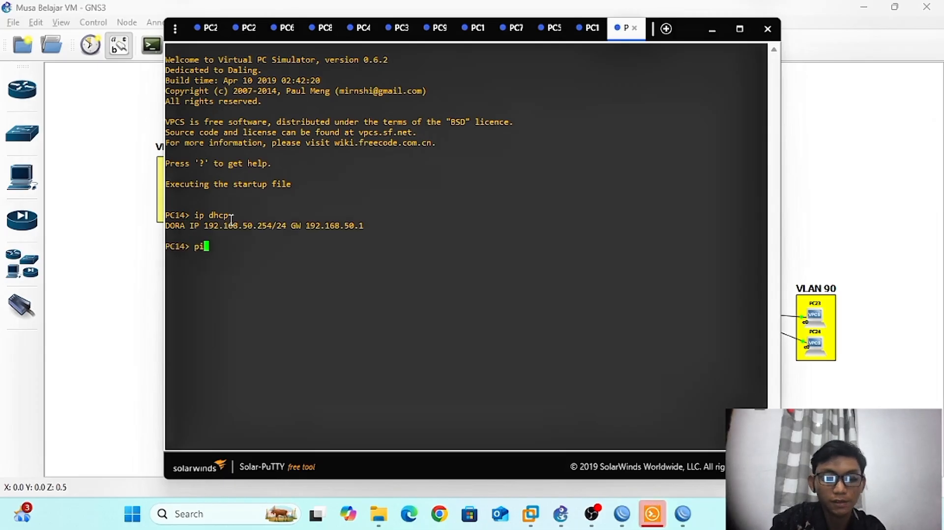
text(.8.8.8)
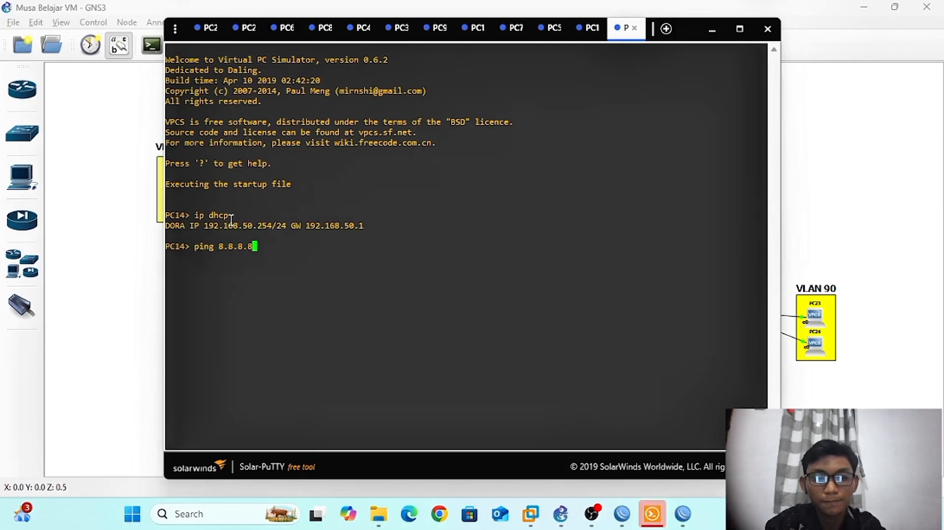
key(Return)
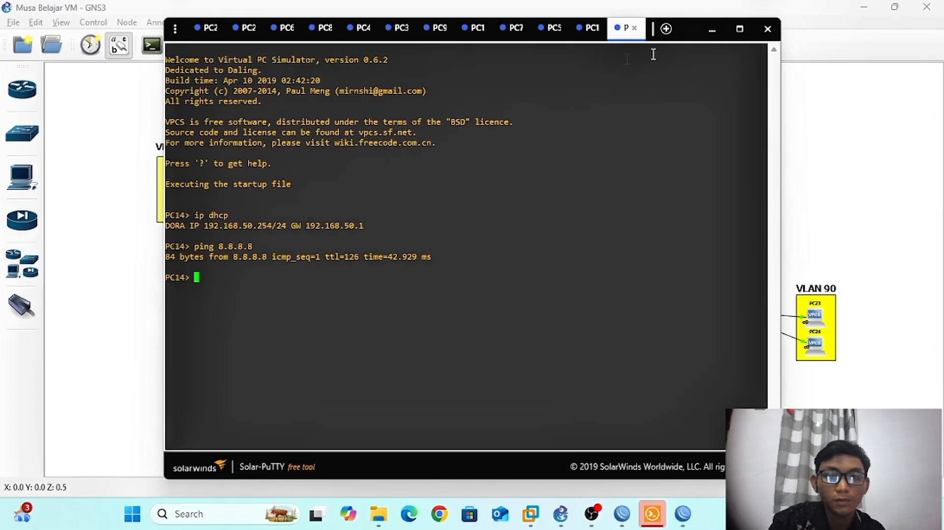
Open the console of PC15 in VLAN 60 and request an IP address with ip dhcp
click(713, 29)
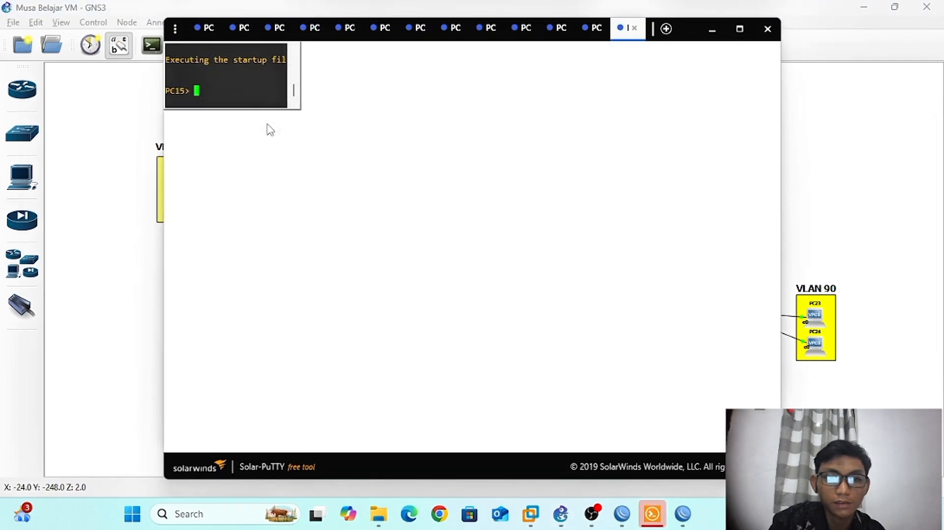
text(i)
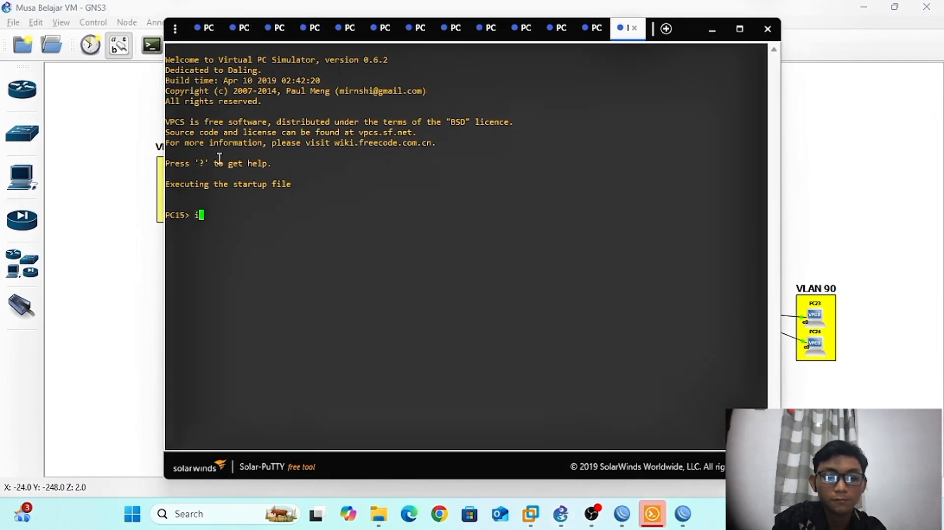
text(p dhcp)
key(Return)
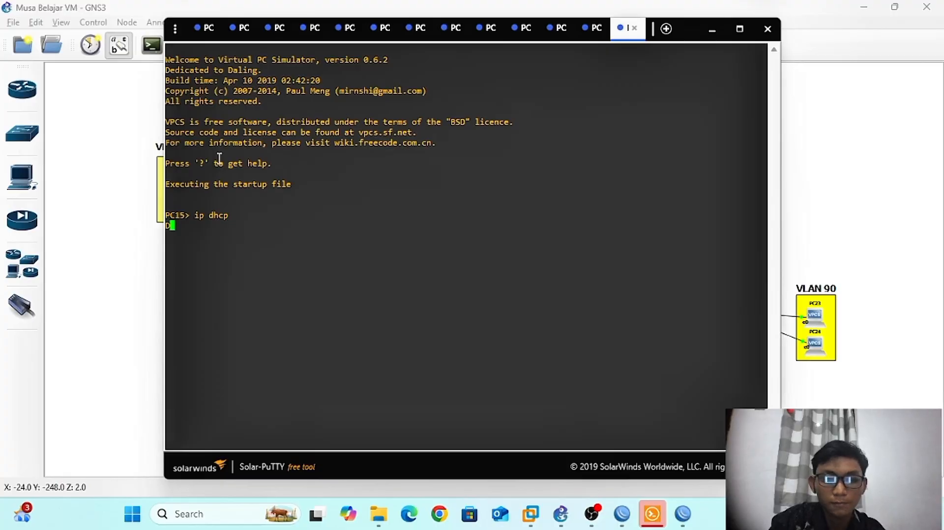
Open the console of PC19 in VLAN 60, check PC15's DHCP lease, and run ip dhcp on PC19
click(717, 32)
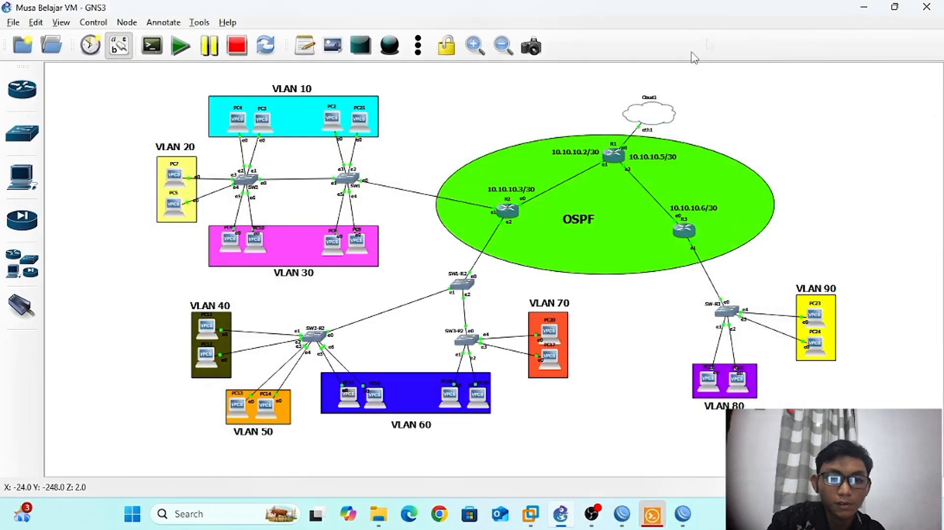
double_click(473, 404)
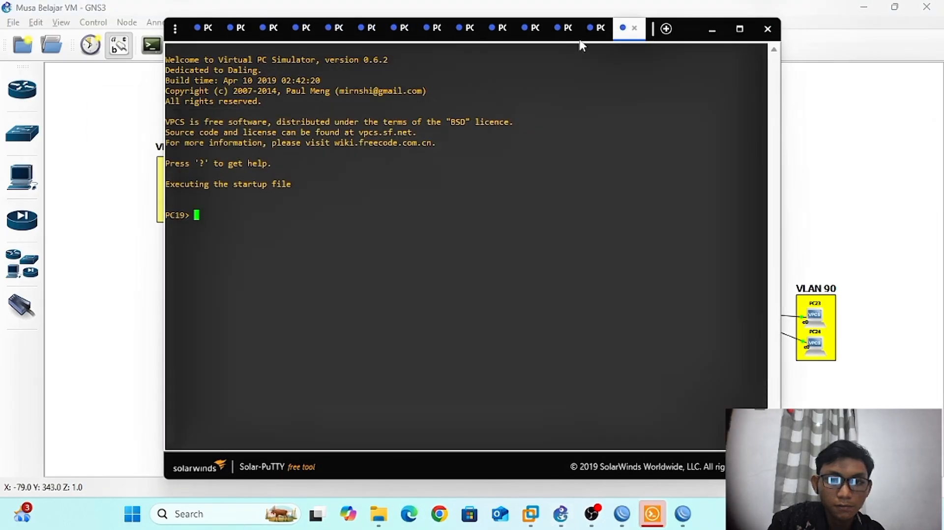
click(595, 37)
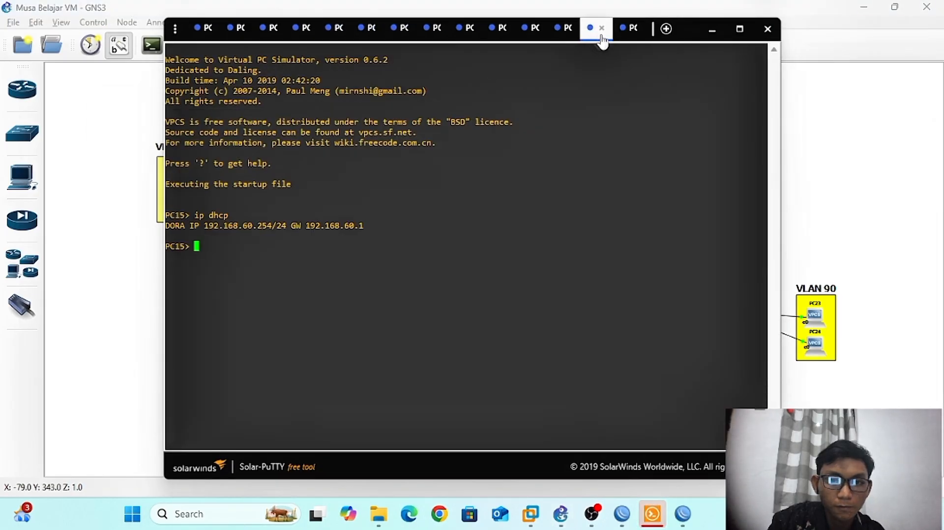
click(627, 35)
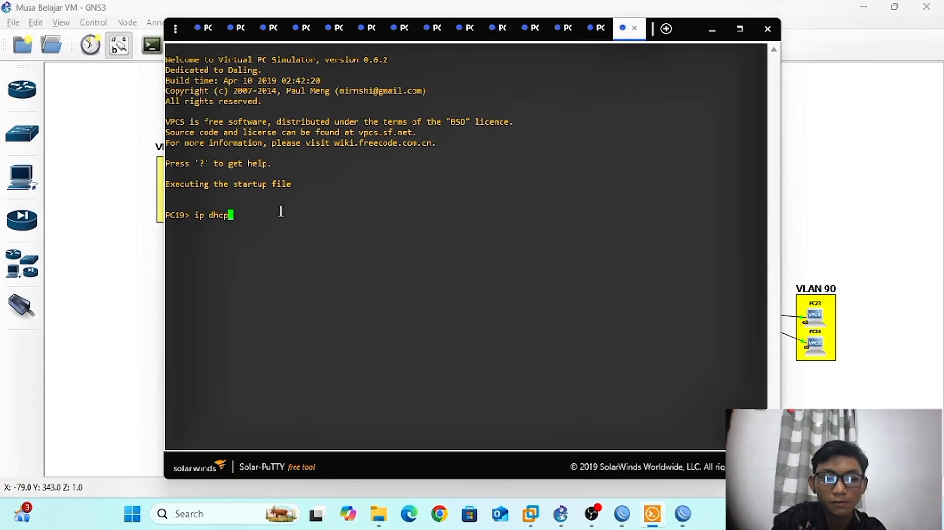
Open the console of PC20 in VLAN 70 and request an IP address with ip dhcp
click(711, 31)
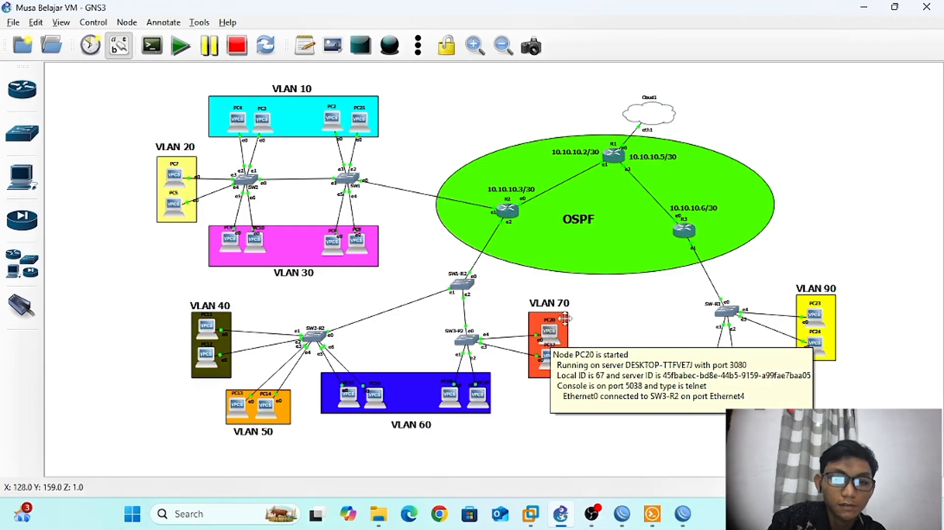
double_click(550, 339)
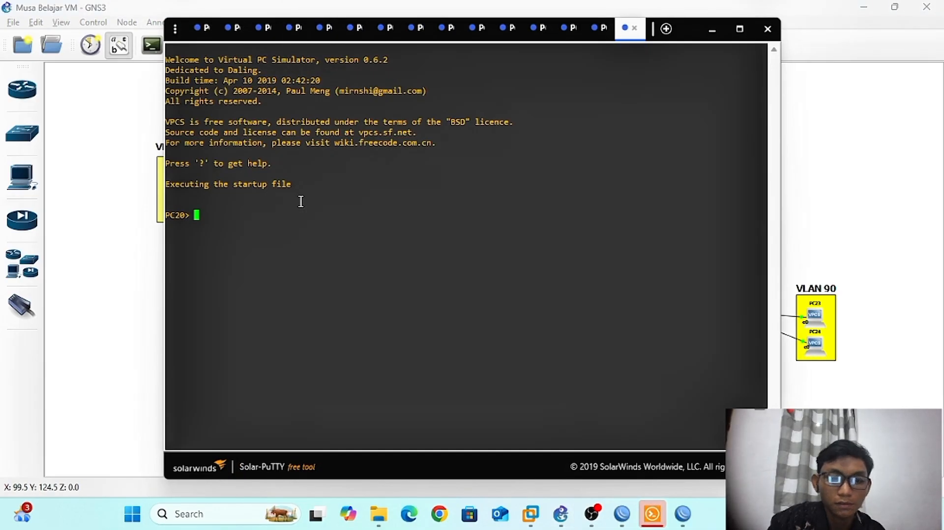
text(ip dhcp)
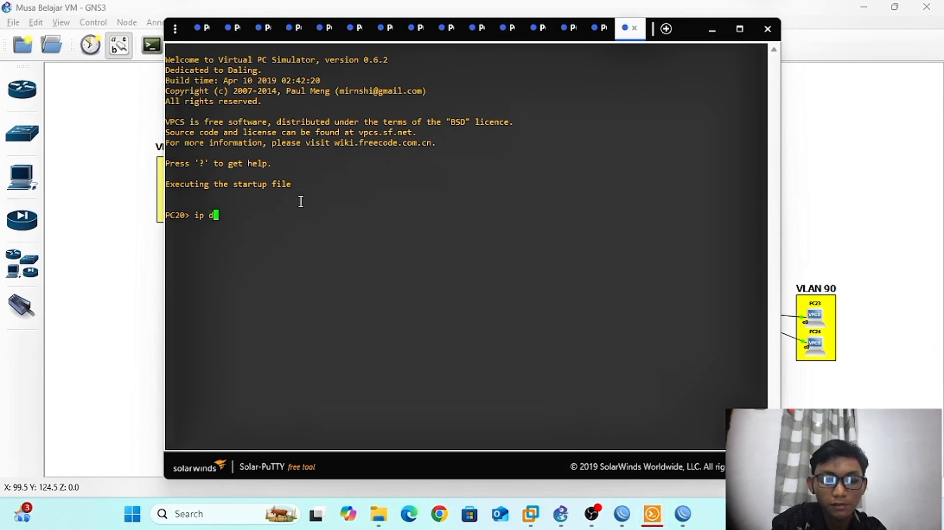
key(Return)
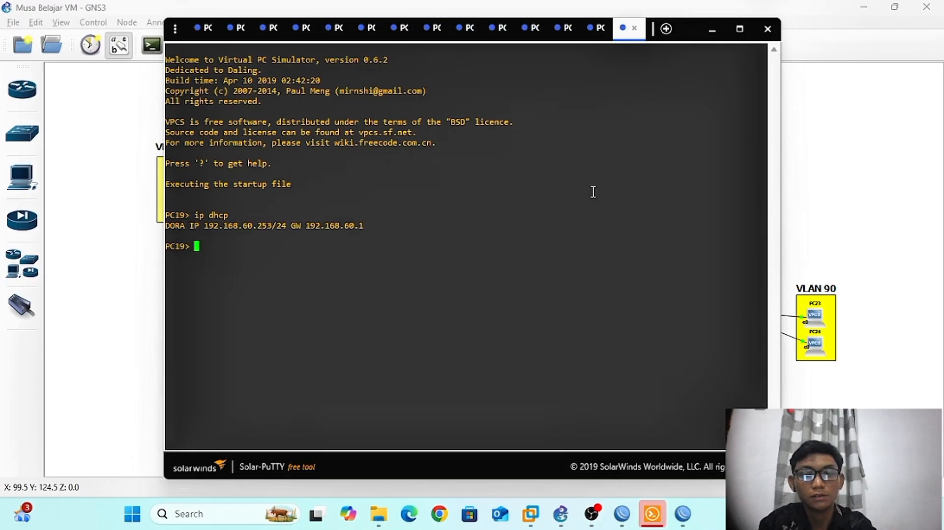
Close all open PC console sessions and the Solar-PuTTY window to return to the topology
key(ctrl+w)
key(ctrl+w)
key(ctrl+w)
key(ctrl+w)
key(ctrl+w)
key(ctrl+w)
key(ctrl+w)
key(ctrl+w)
key(ctrl+w)
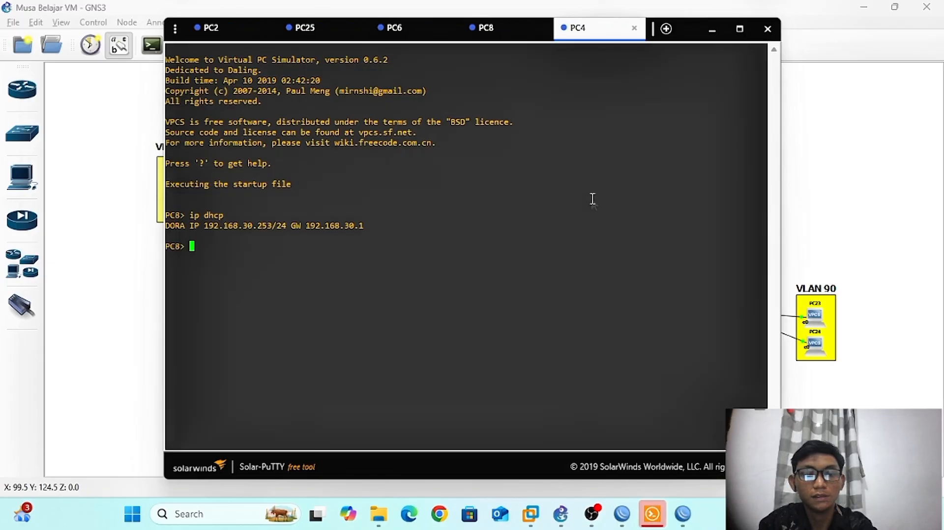
key(ctrl+w)
key(ctrl+w)
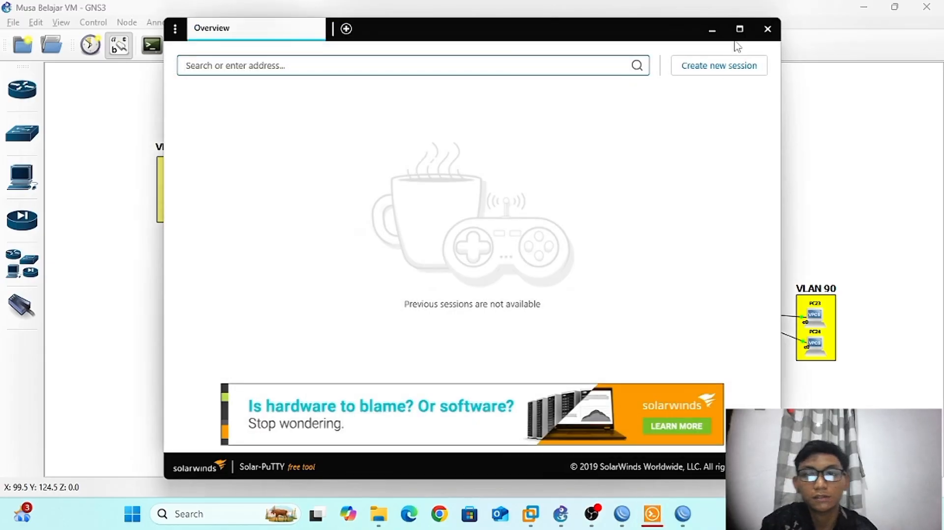
click(768, 28)
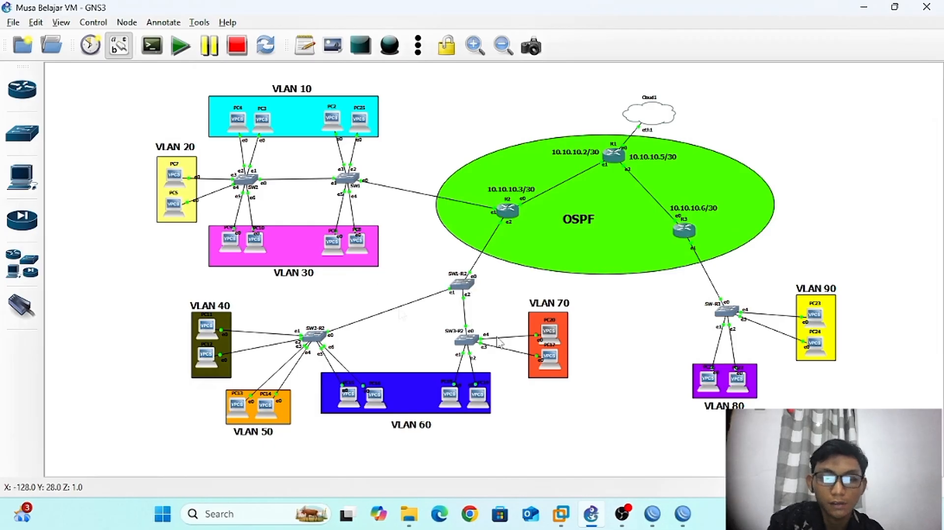
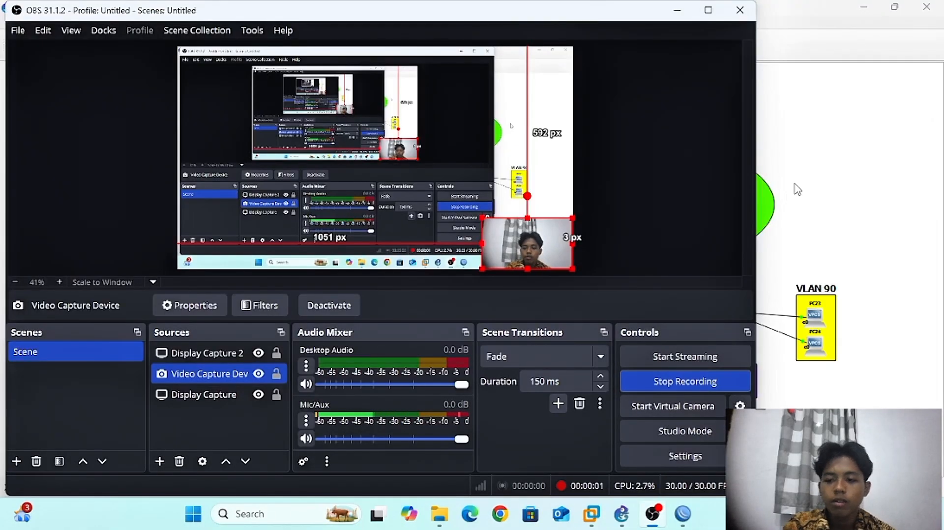
Switch to R3's WinBox session and create a VLAN interface named vlan80 with VLAN ID 80
click(803, 202)
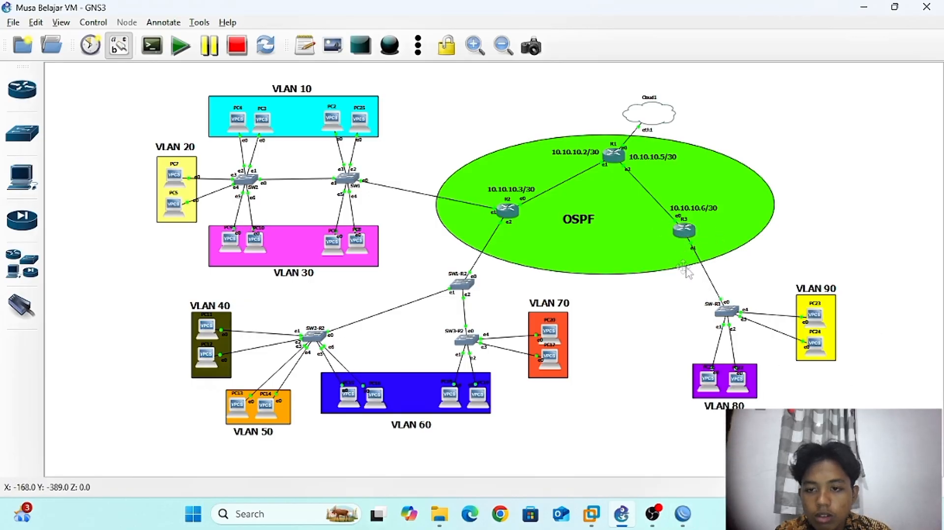
click(664, 433)
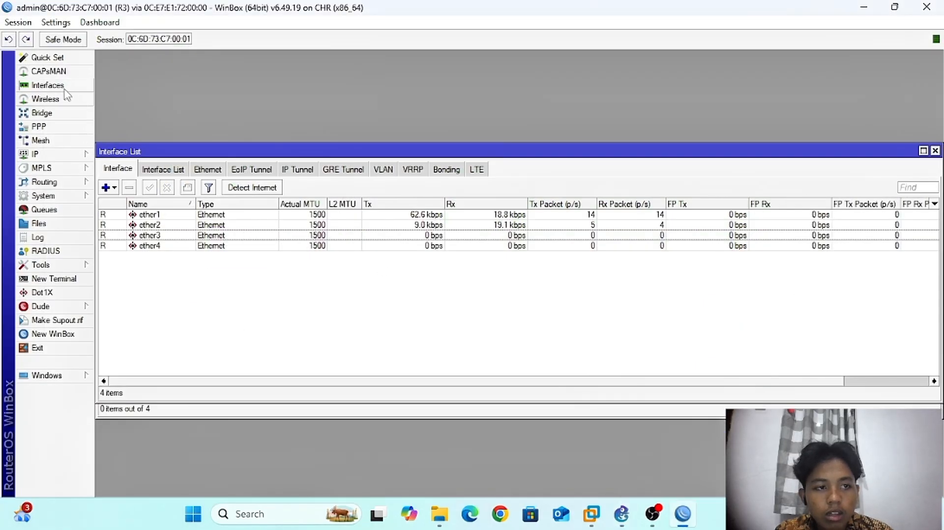
click(106, 188)
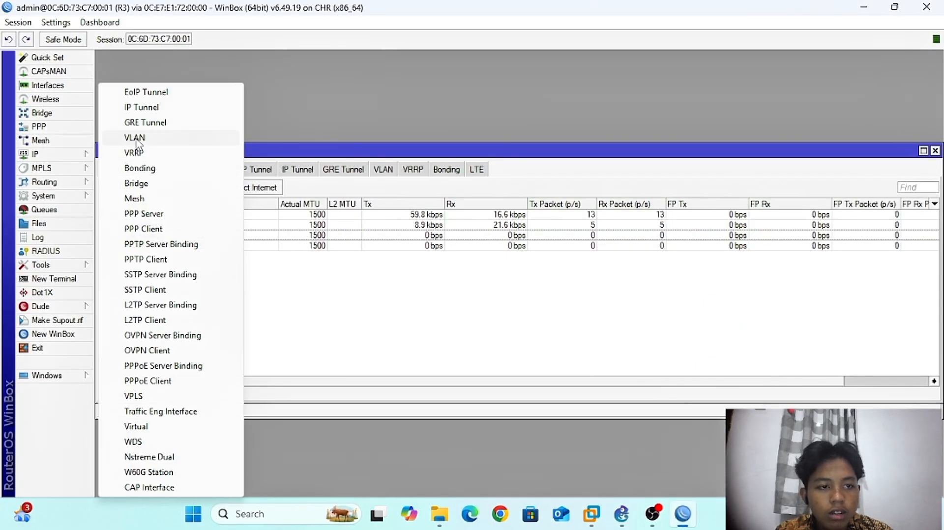
click(129, 138)
click(442, 162)
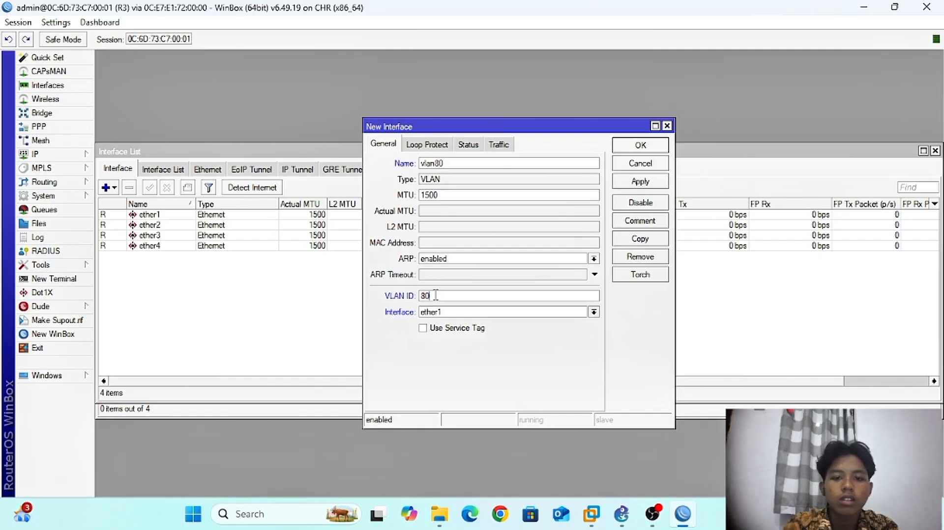
click(435, 295)
text(80)
click(641, 183)
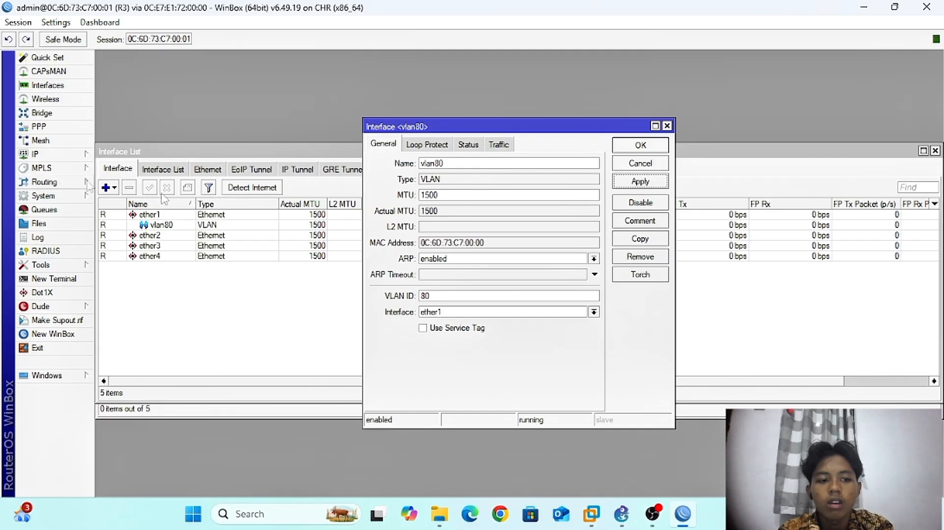
Change the parent interface of vlan80 to ether2 and save the setting
click(491, 315)
click(479, 333)
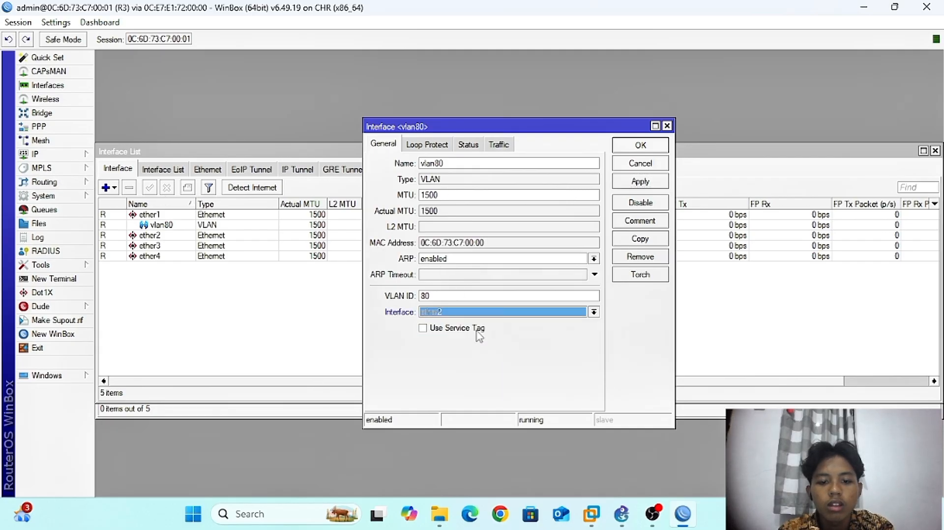
click(639, 182)
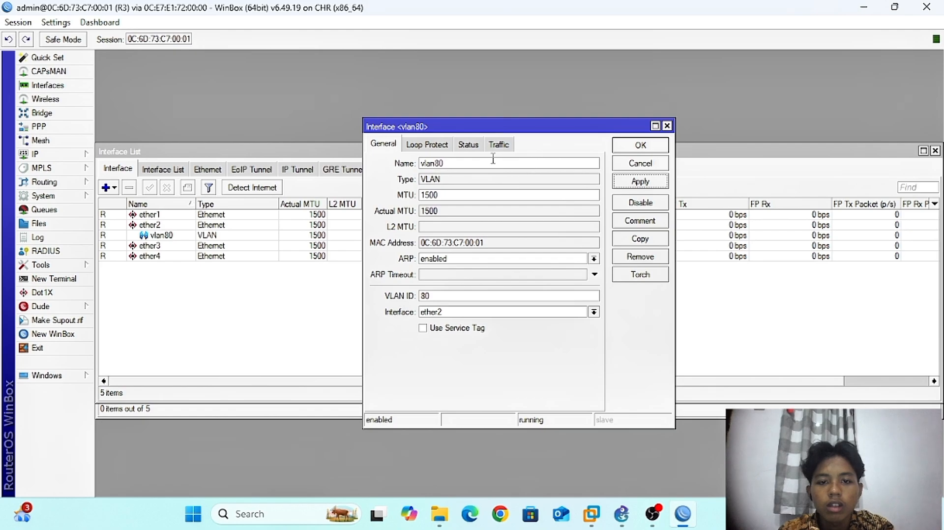
click(656, 146)
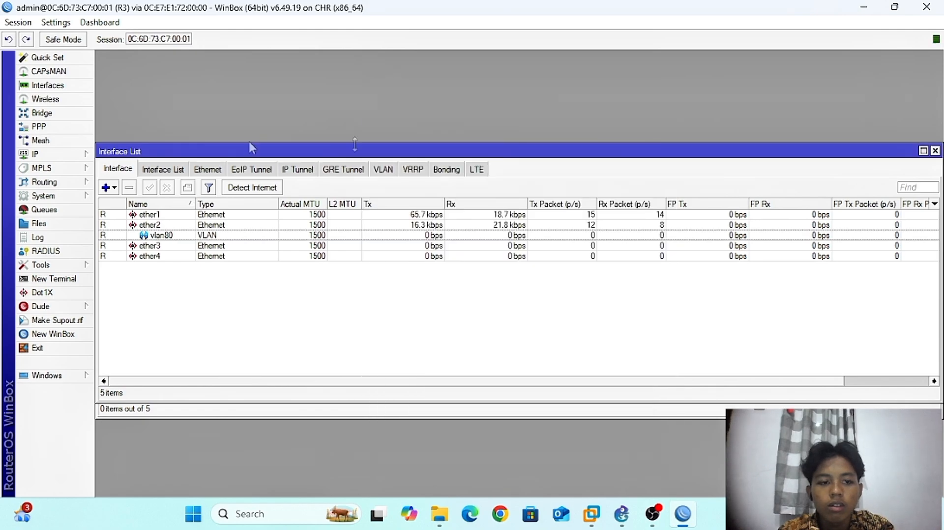
Create a VLAN interface named vlan90 with VLAN ID 90 on ether2
click(108, 187)
click(145, 139)
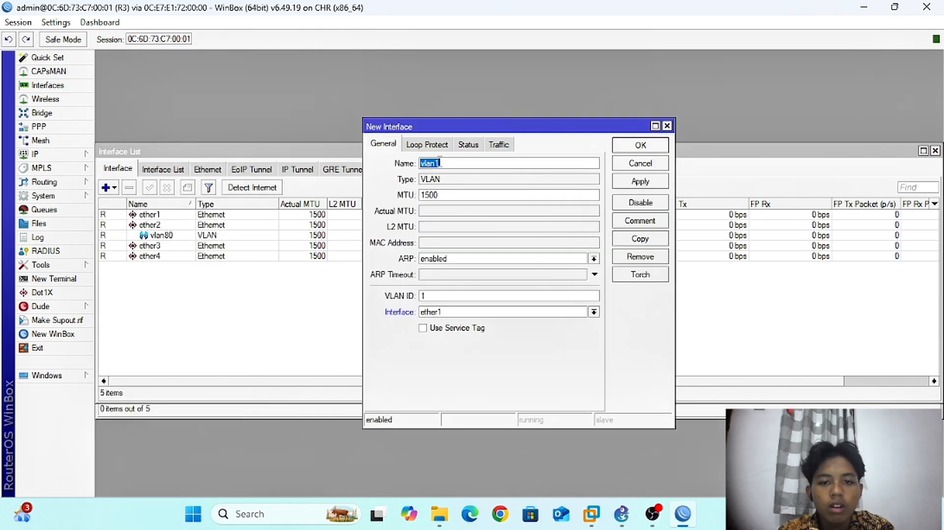
click(444, 163)
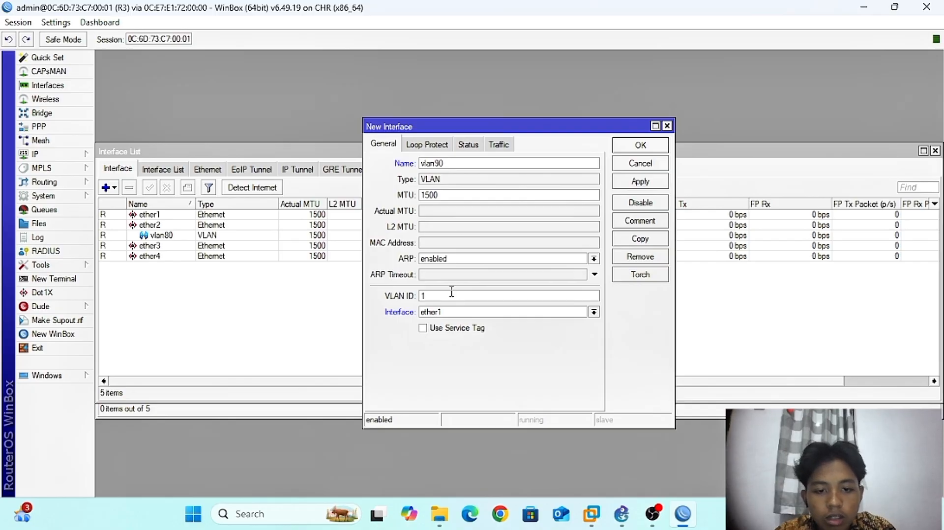
key(BackSpace)
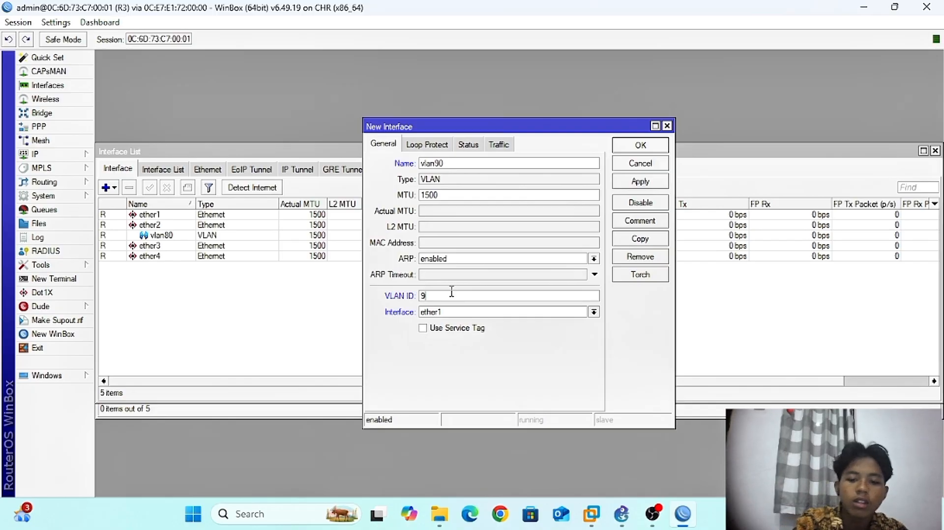
click(462, 312)
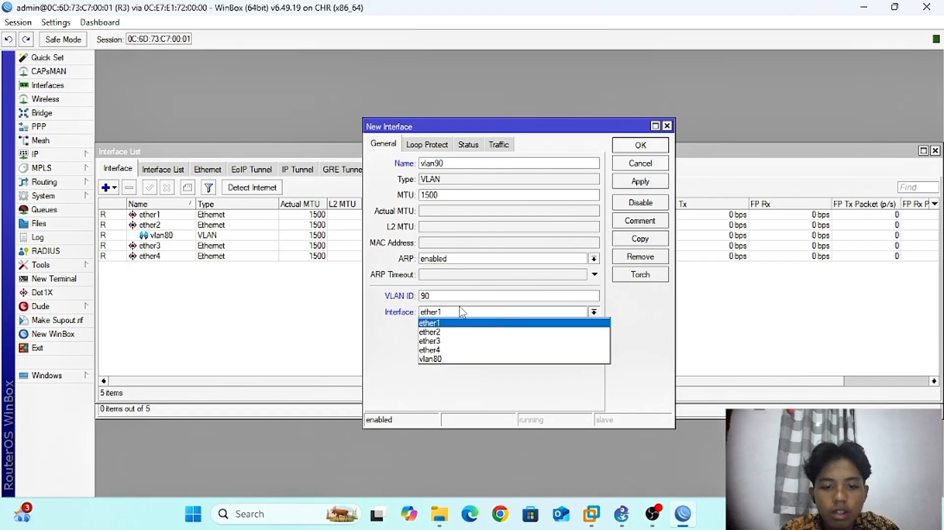
click(457, 333)
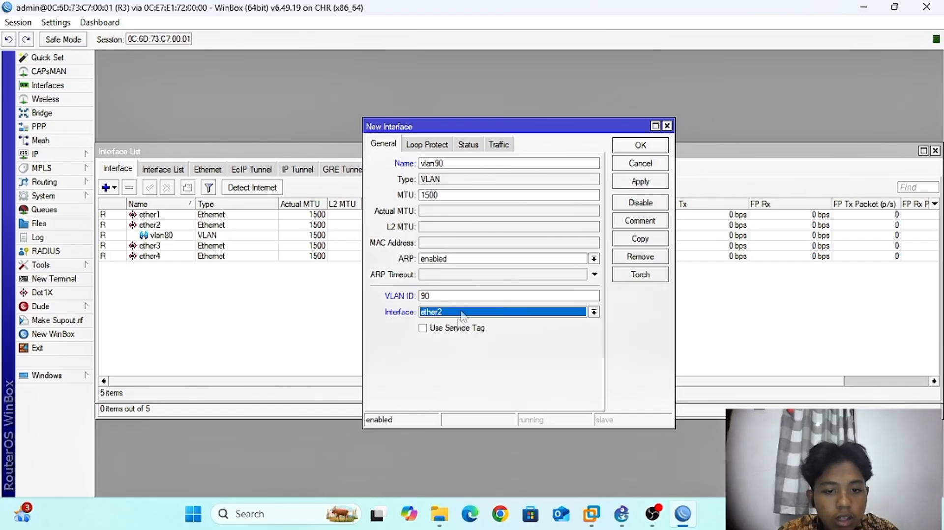
click(659, 186)
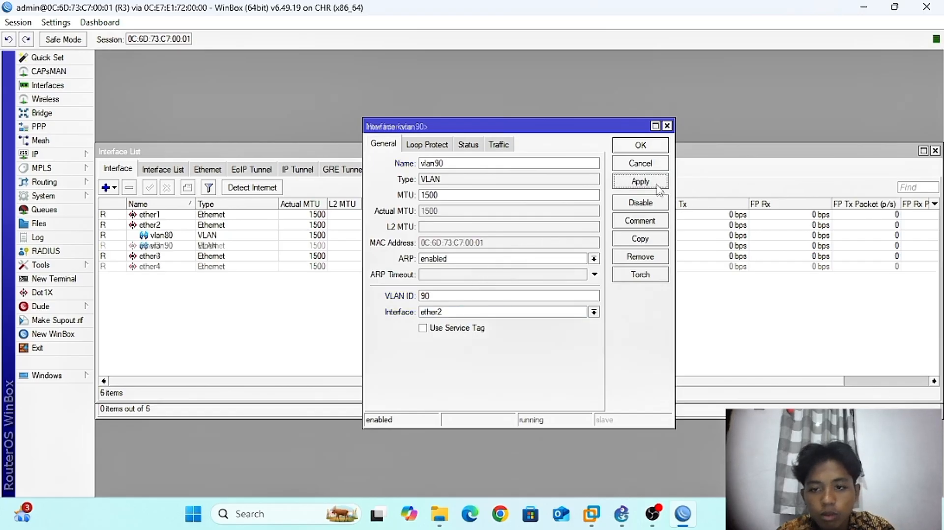
Close the vlan90 interface settings and add the IP address 192.168.80.1/24 on ether2
click(634, 147)
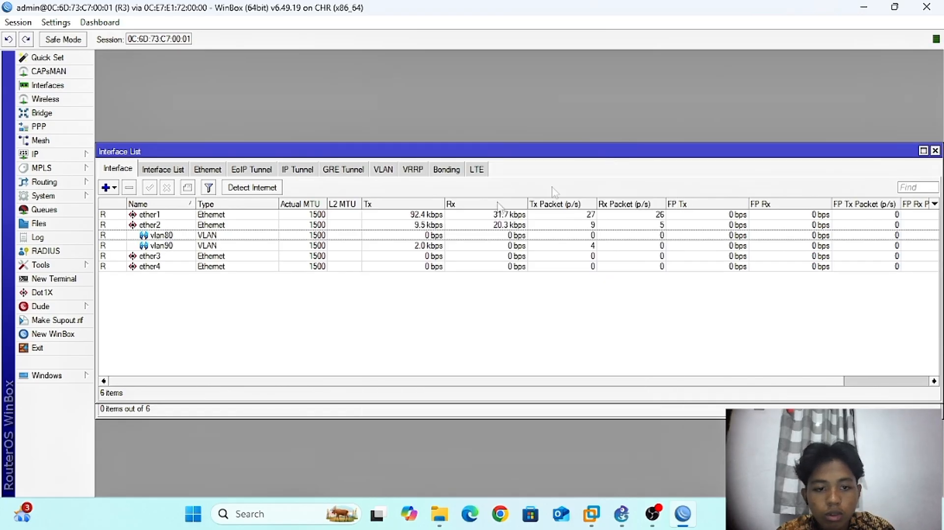
click(54, 161)
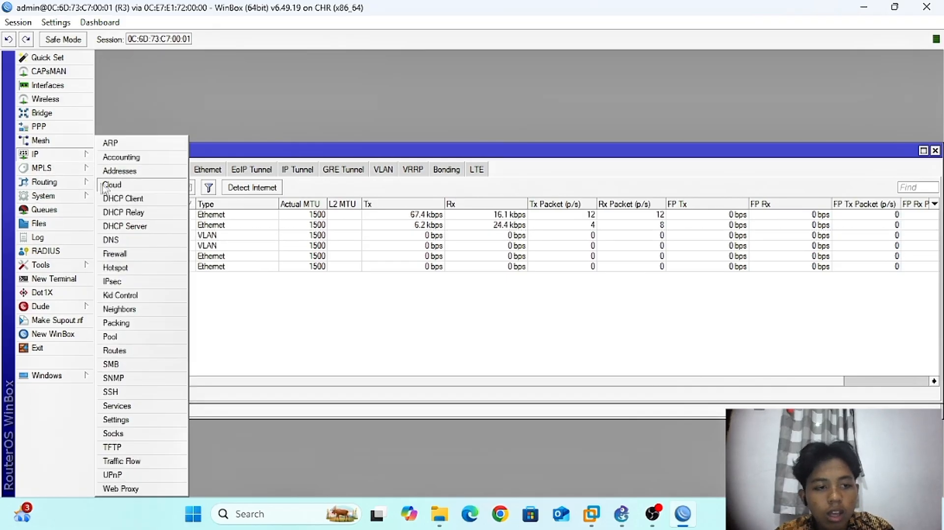
click(126, 171)
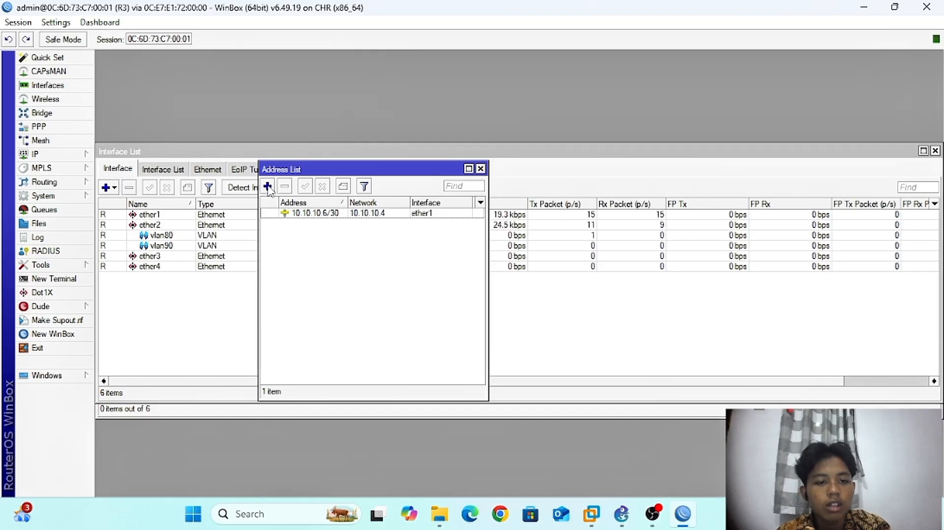
click(267, 187)
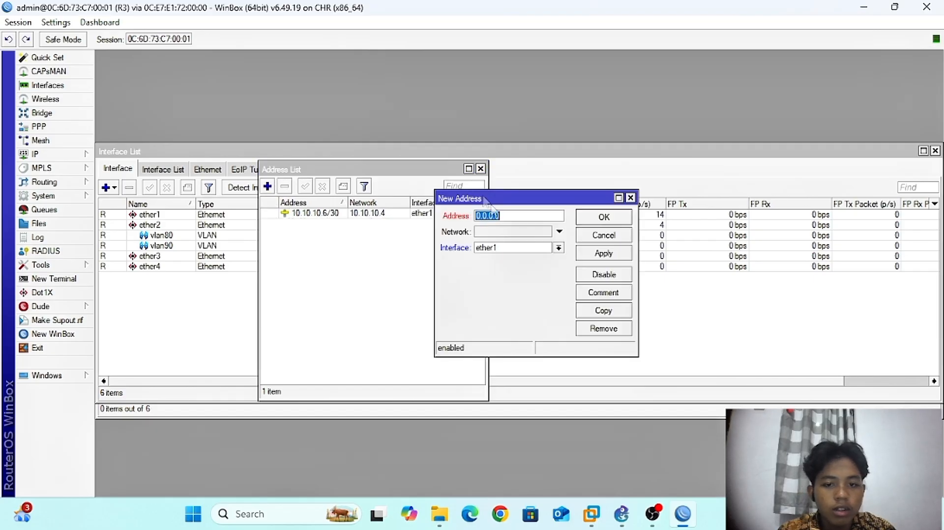
text(192)
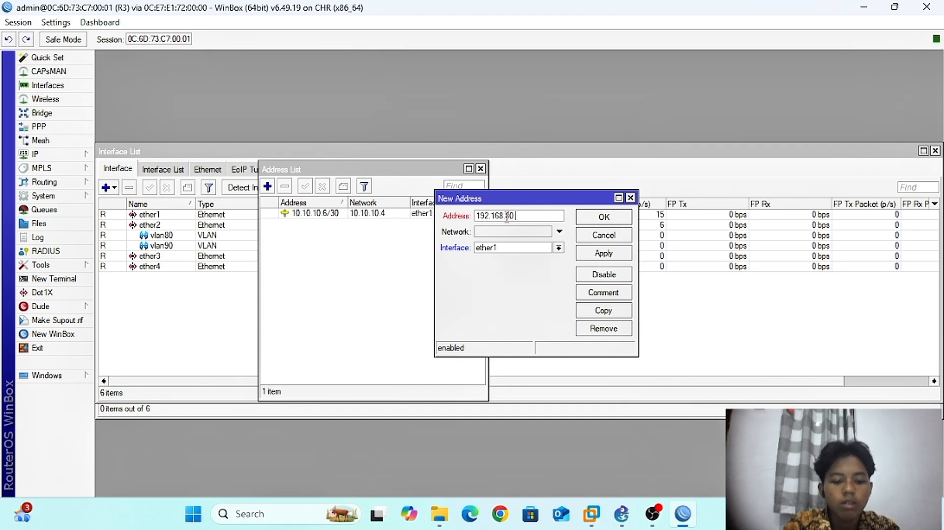
text(.168.80.1/24)
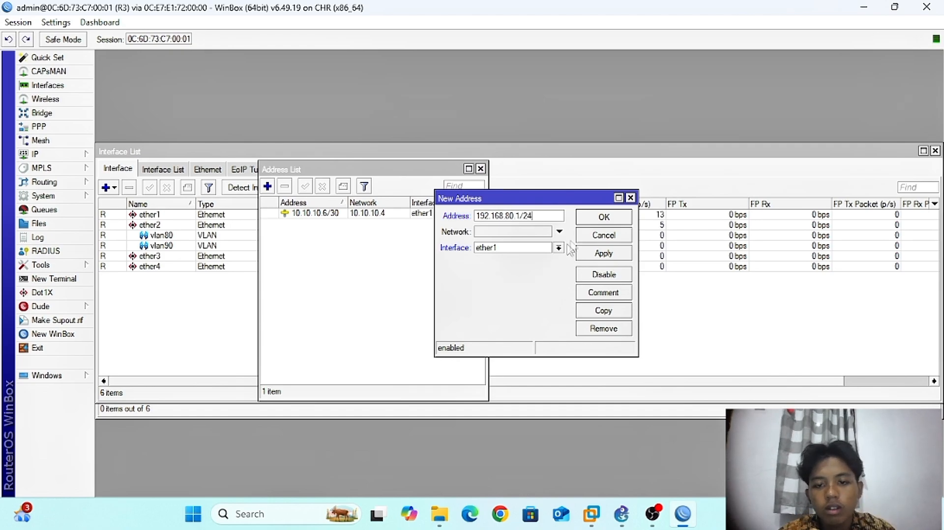
click(556, 249)
click(526, 267)
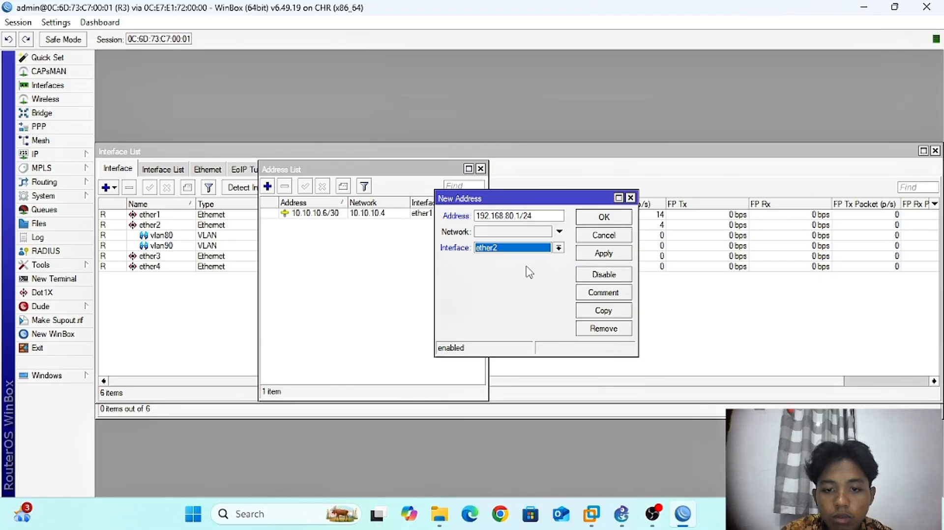
click(604, 254)
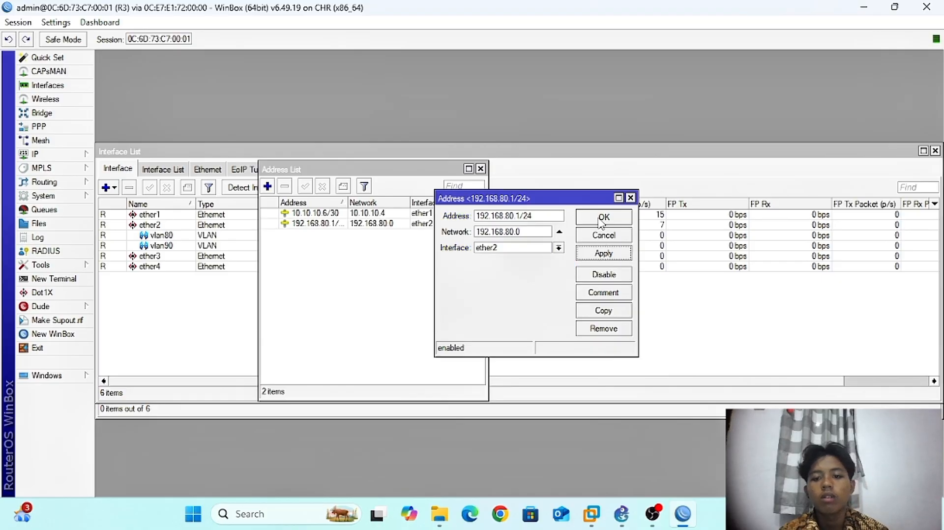
Change the interface of the 192.168.80.1/24 address to vlan80 and apply it
click(559, 248)
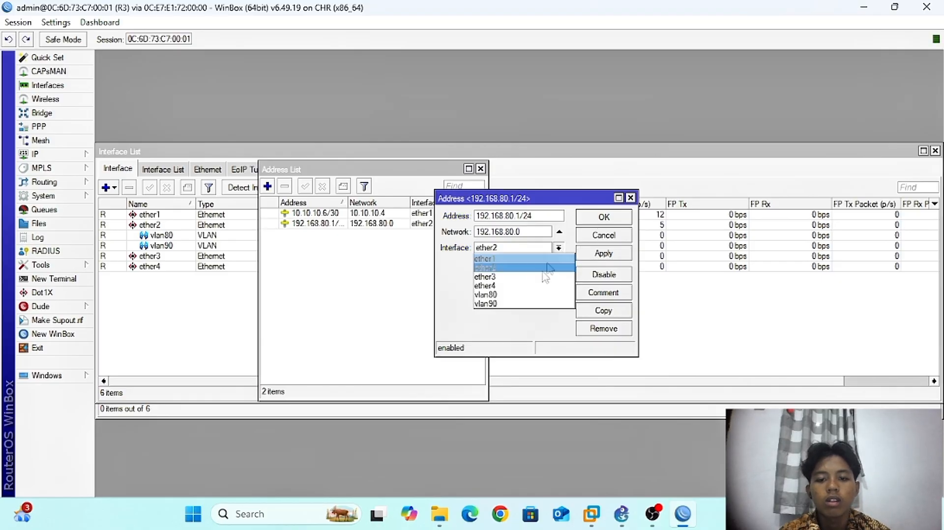
click(527, 297)
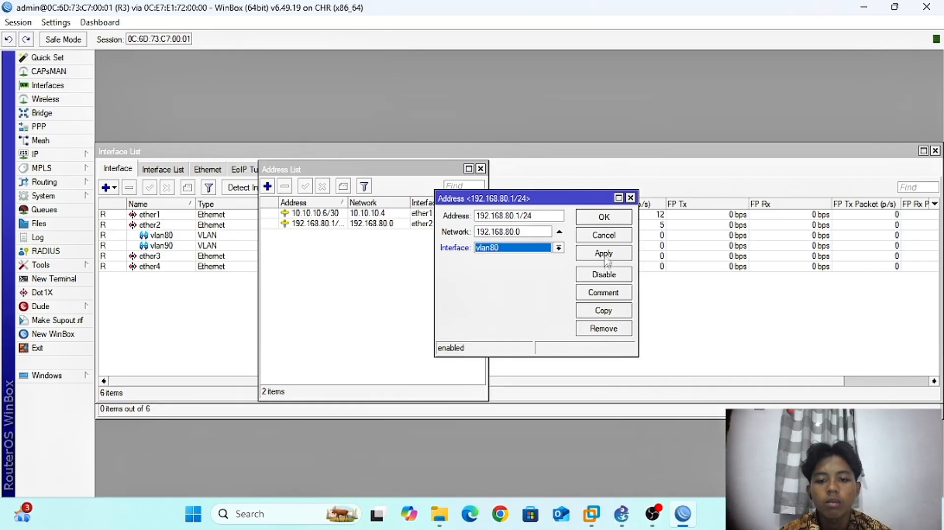
click(606, 256)
Copy the vlan80 address entry as 192.168.90.1/24 on vlan90, save it and close both address dialogs
click(604, 311)
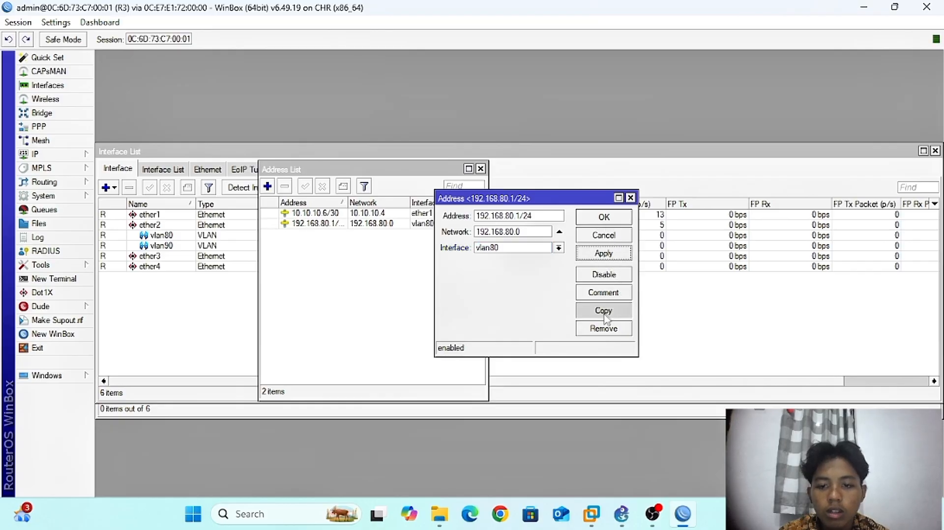
click(530, 231)
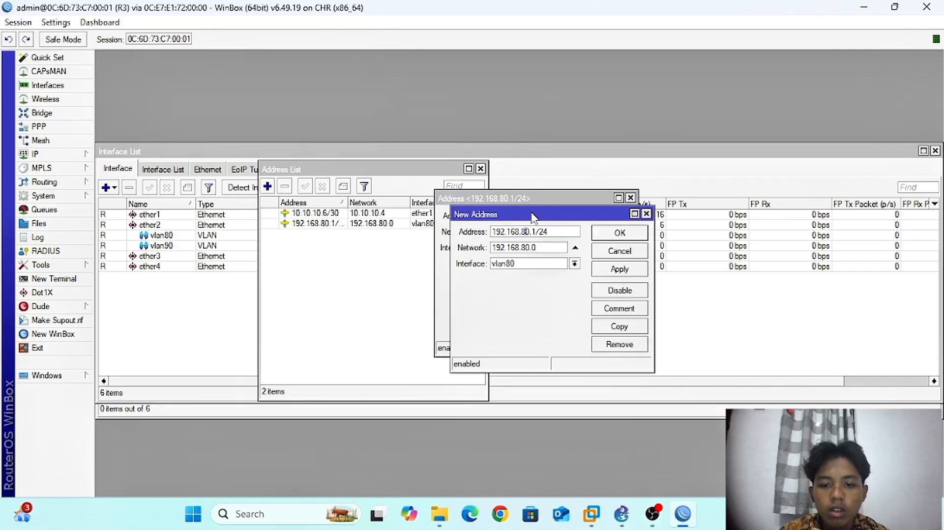
text(9)
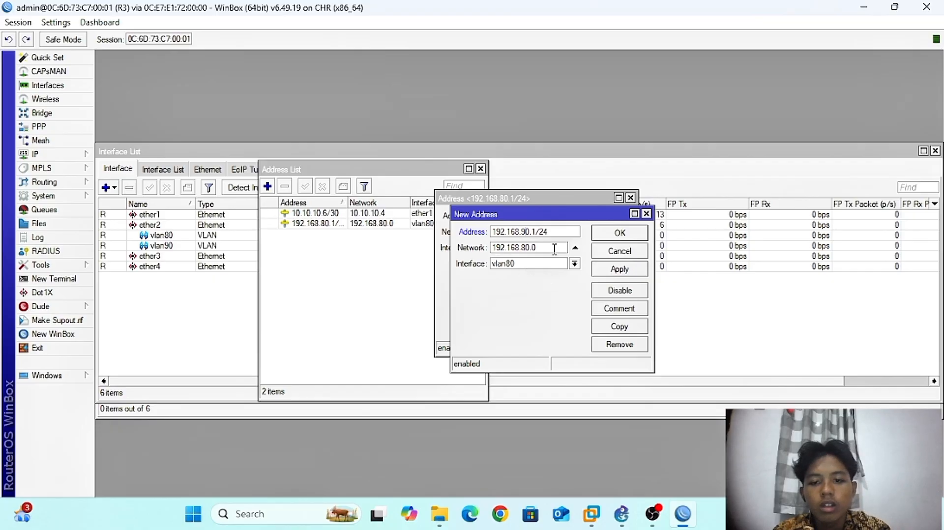
click(574, 264)
click(514, 322)
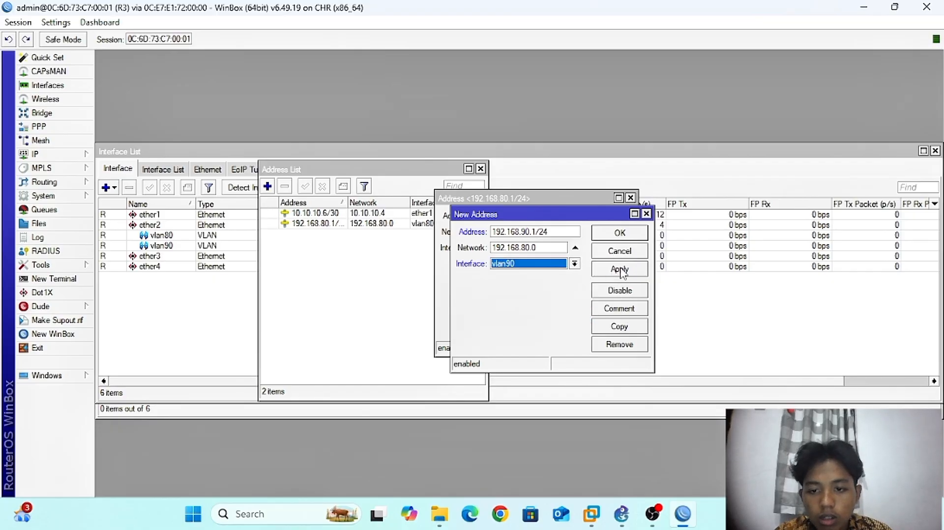
click(620, 270)
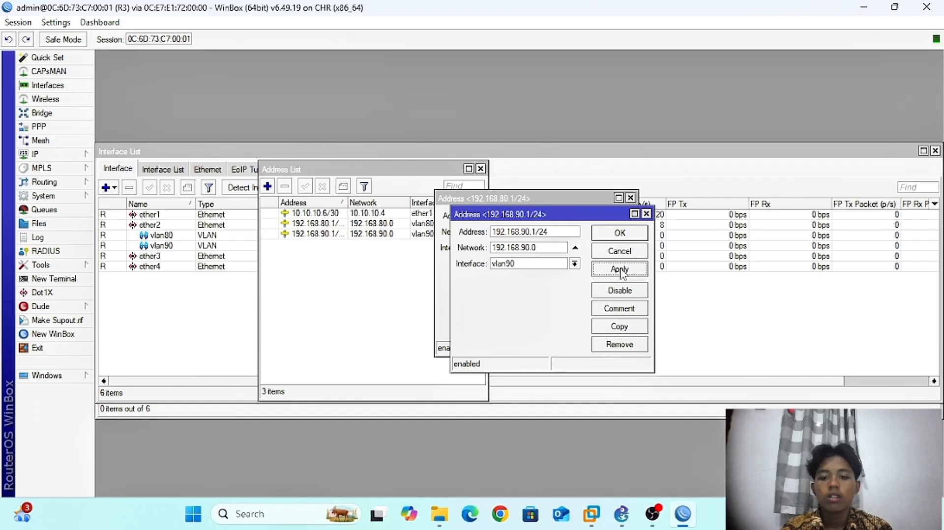
click(619, 233)
click(606, 219)
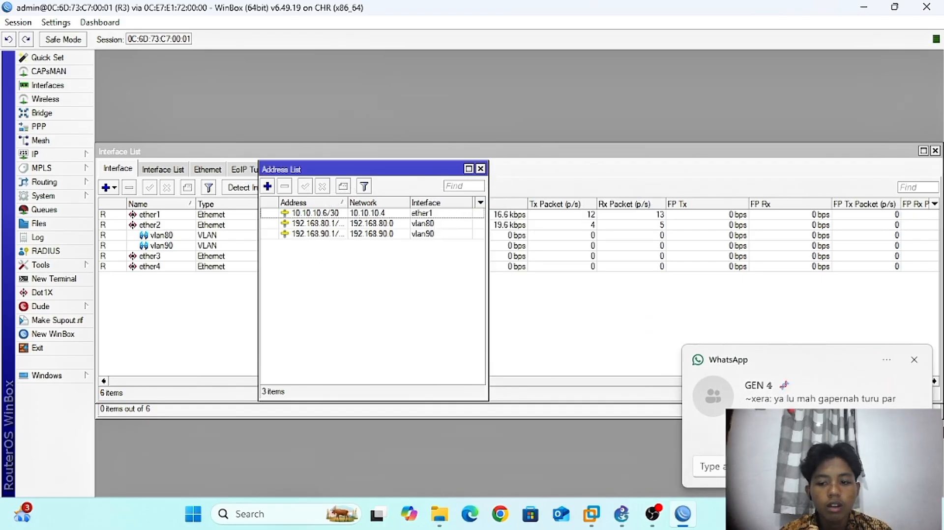
Run DHCP Setup on vlan80, accepting the suggested network 192.168.80.0/24, DNS servers 8.8.8.8 and 1.1.1.1, and the other defaults
click(80, 159)
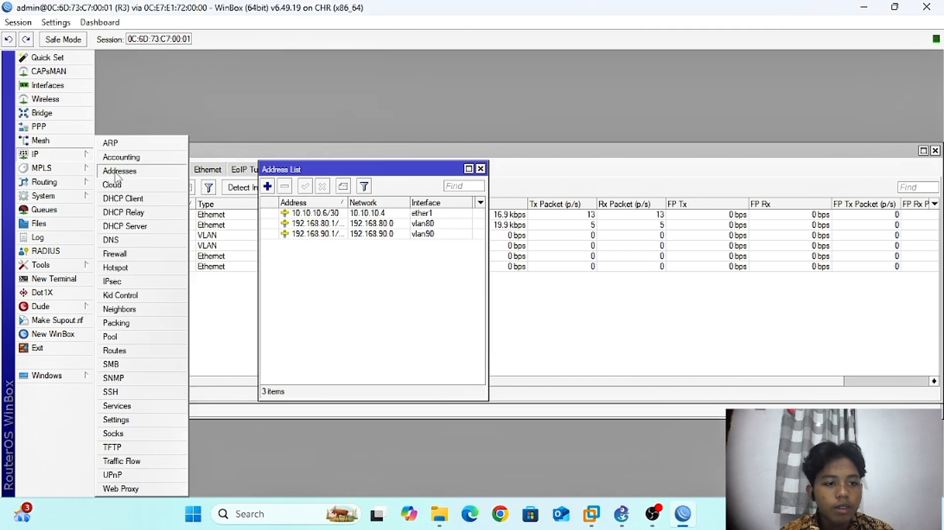
click(125, 226)
click(412, 189)
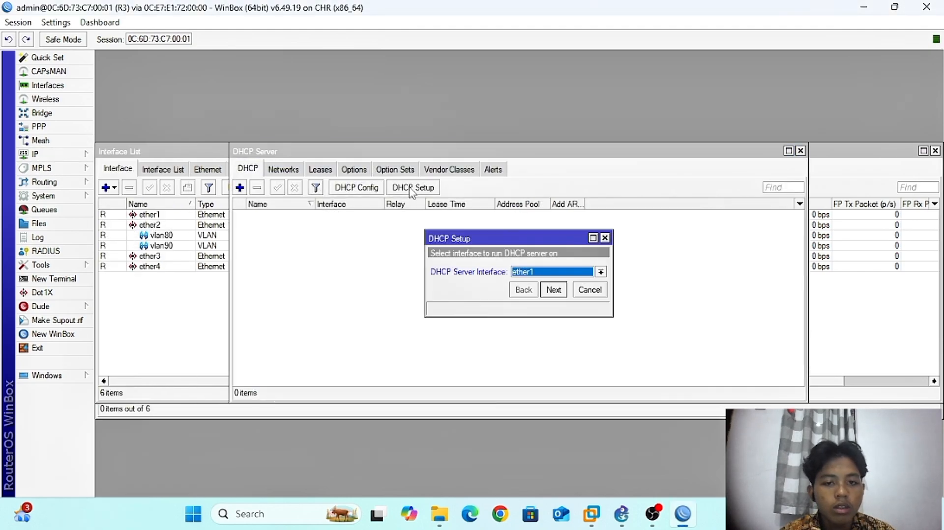
click(545, 272)
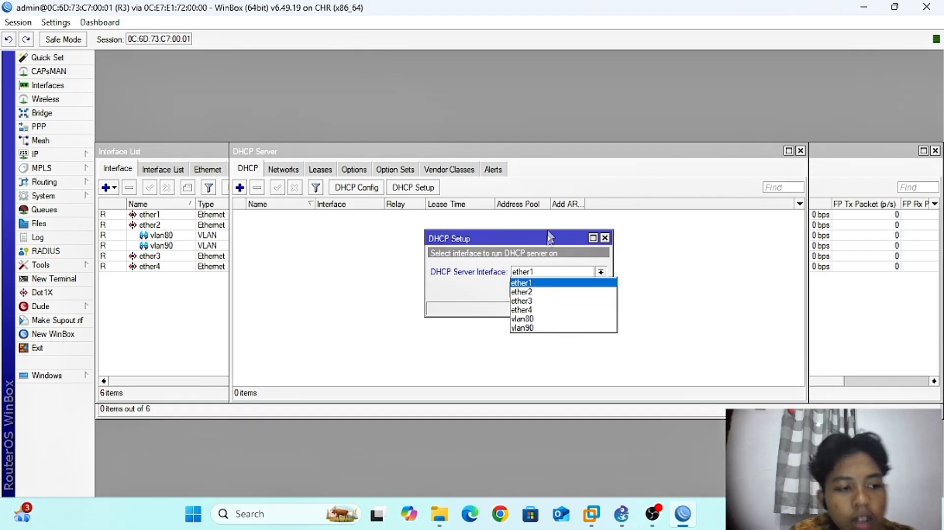
click(542, 319)
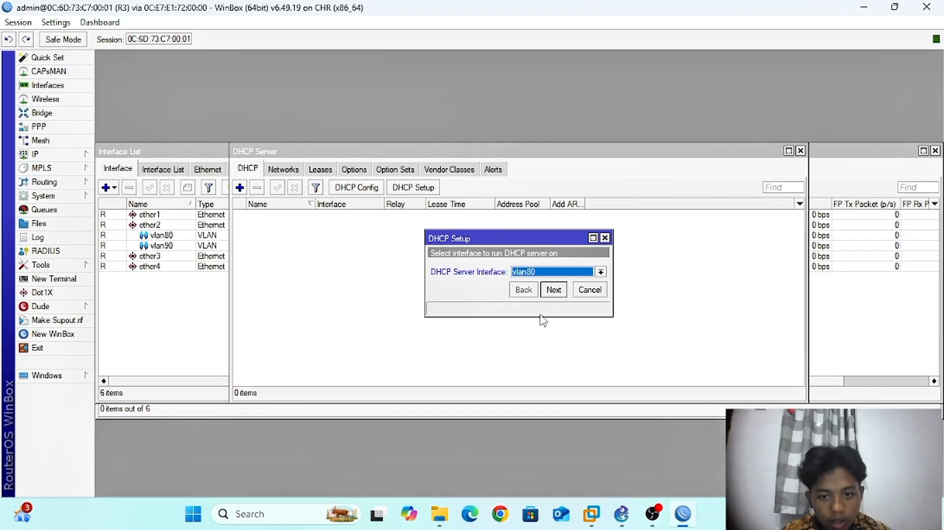
click(554, 290)
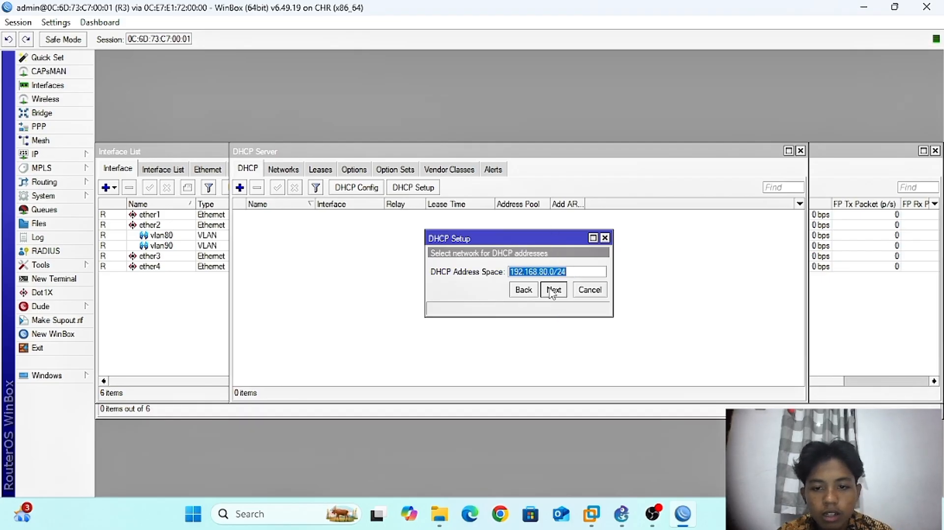
click(553, 290)
click(553, 290)
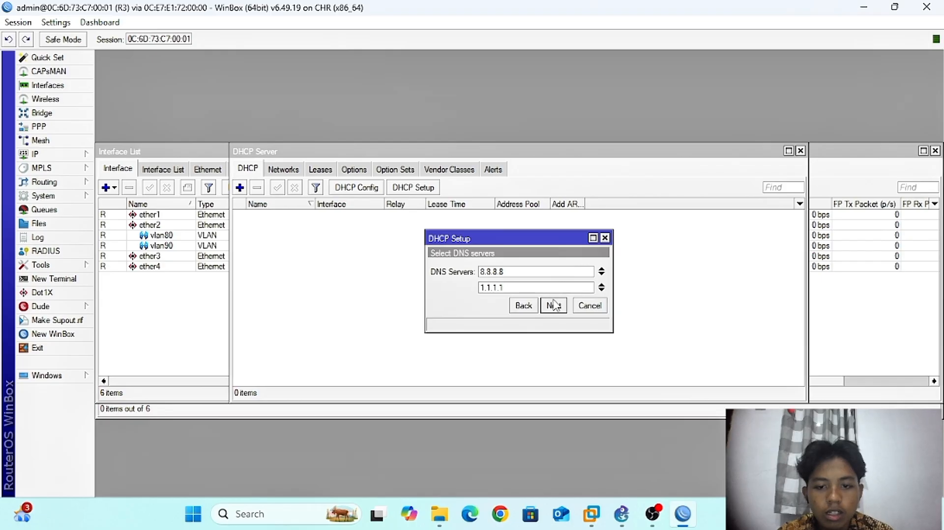
click(553, 305)
click(554, 305)
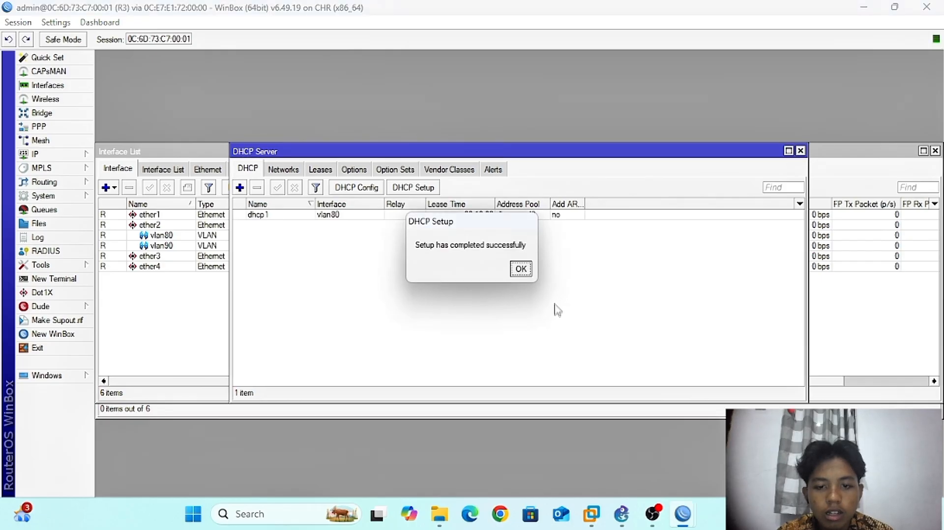
click(521, 269)
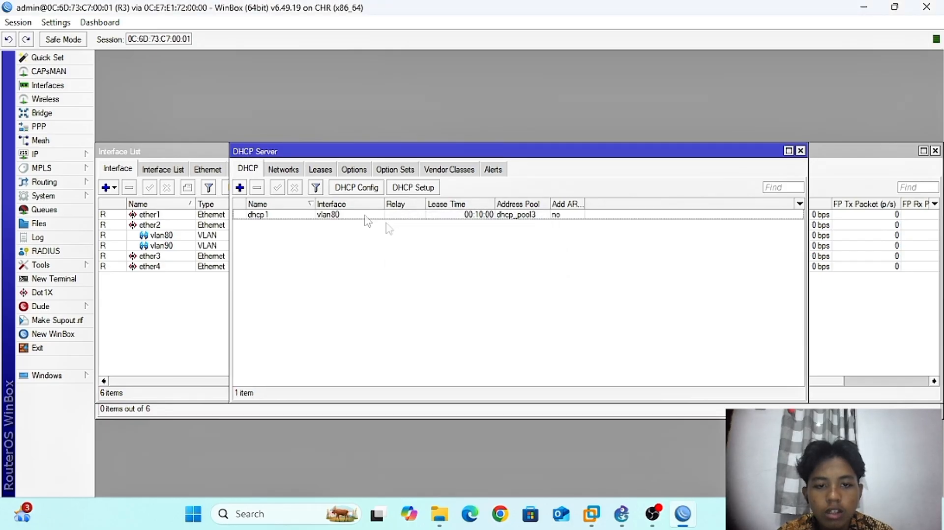
Run DHCP Setup on vlan90 with the suggested defaults and DNS servers 8.8.8.8 and 1.1.1.1, and close the DHCP server list
click(408, 188)
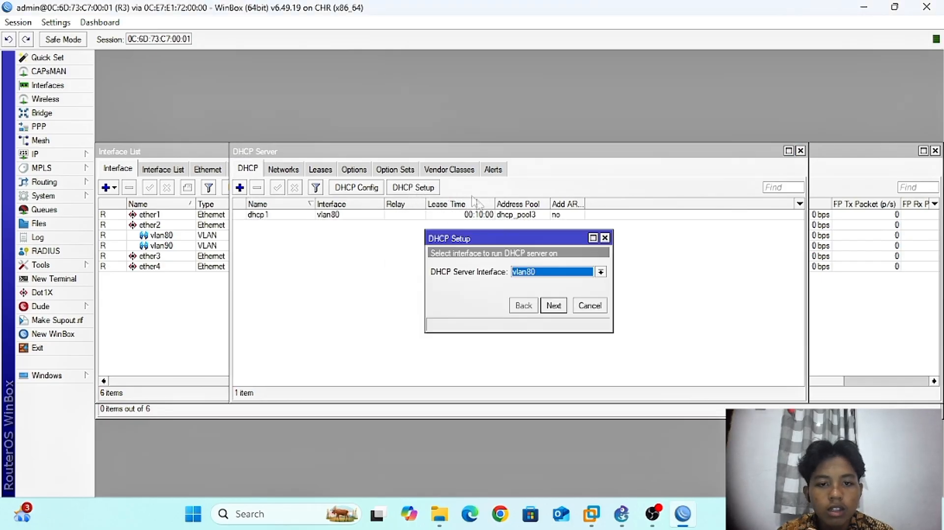
click(540, 277)
click(526, 329)
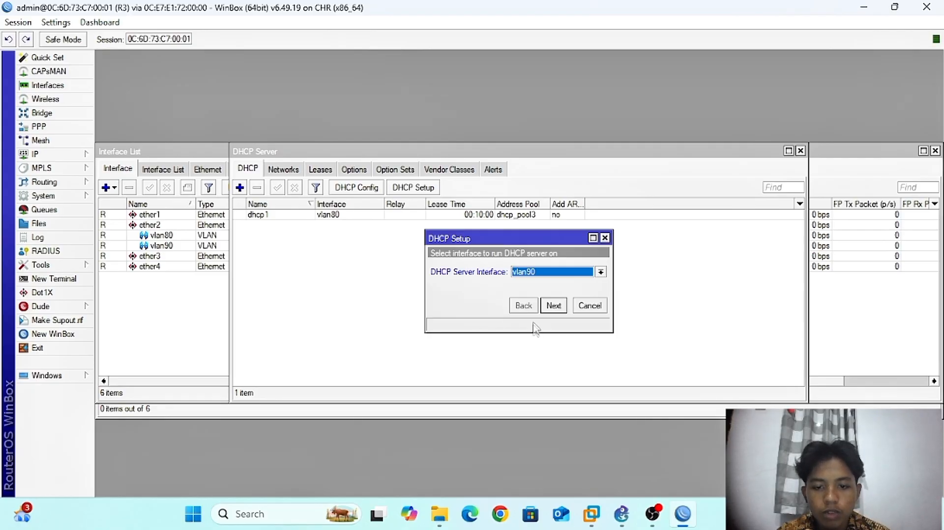
click(552, 306)
click(552, 306)
click(552, 305)
click(553, 305)
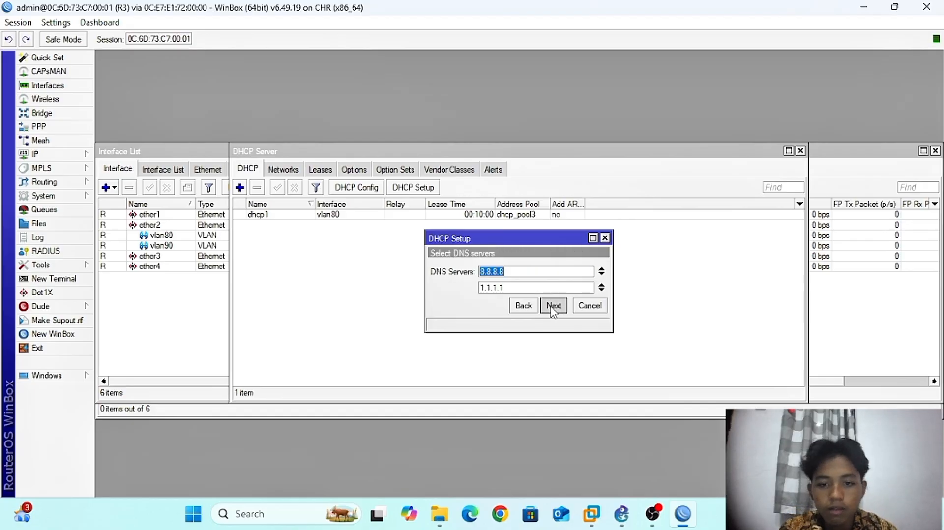
click(553, 305)
click(552, 305)
click(520, 268)
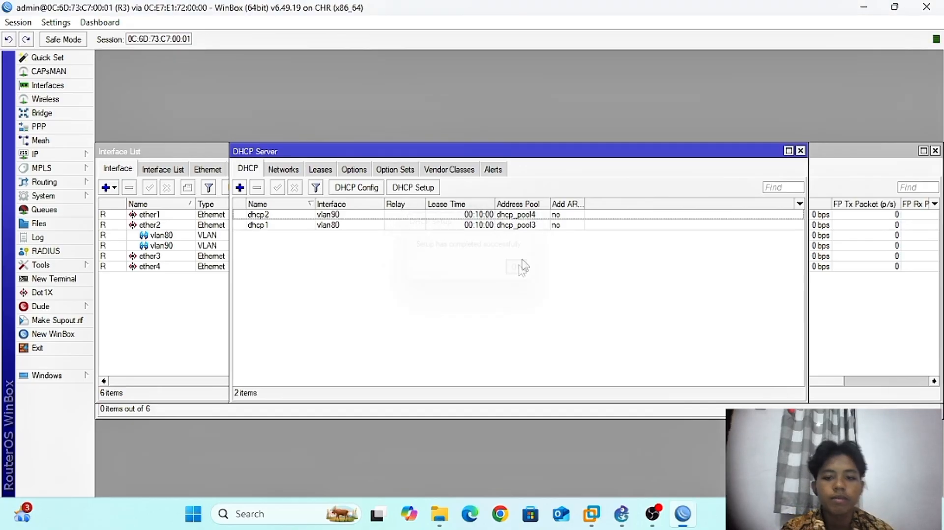
click(801, 151)
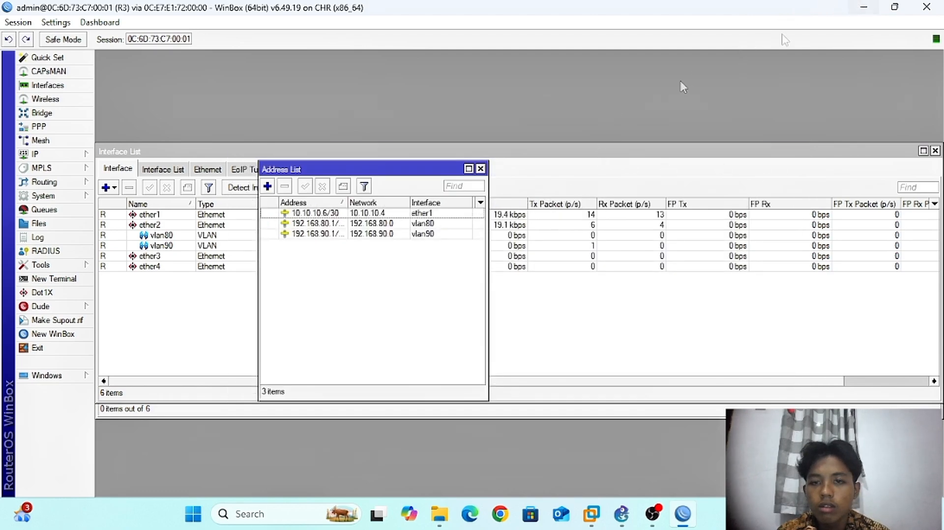
Open a new WinBox connection window, check the GNS3 topology, and connect to RoMON through neighbor R1
click(34, 335)
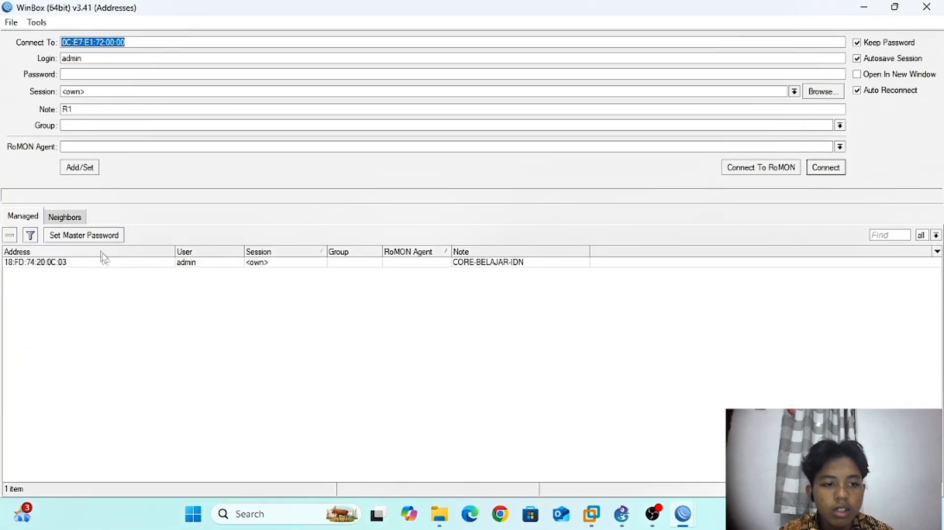
click(76, 220)
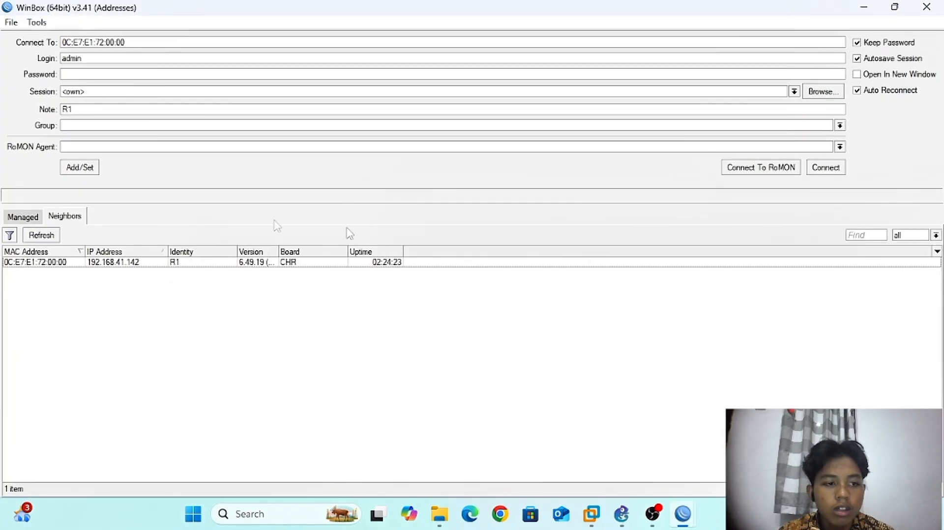
click(622, 514)
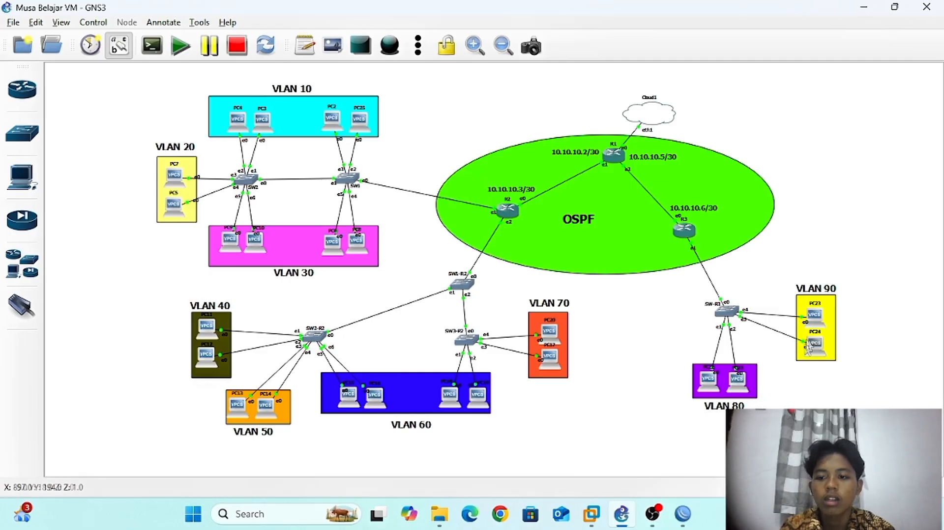
mouse_move(679, 517)
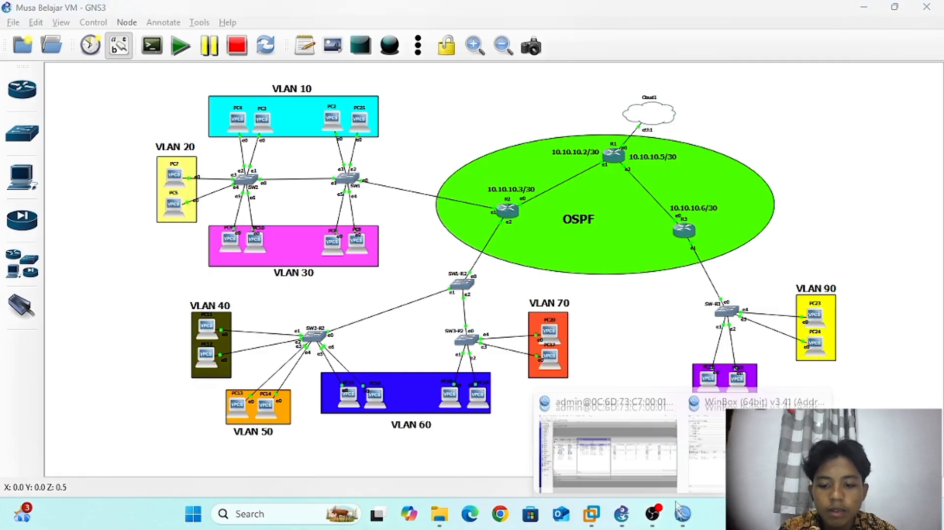
click(716, 442)
click(72, 264)
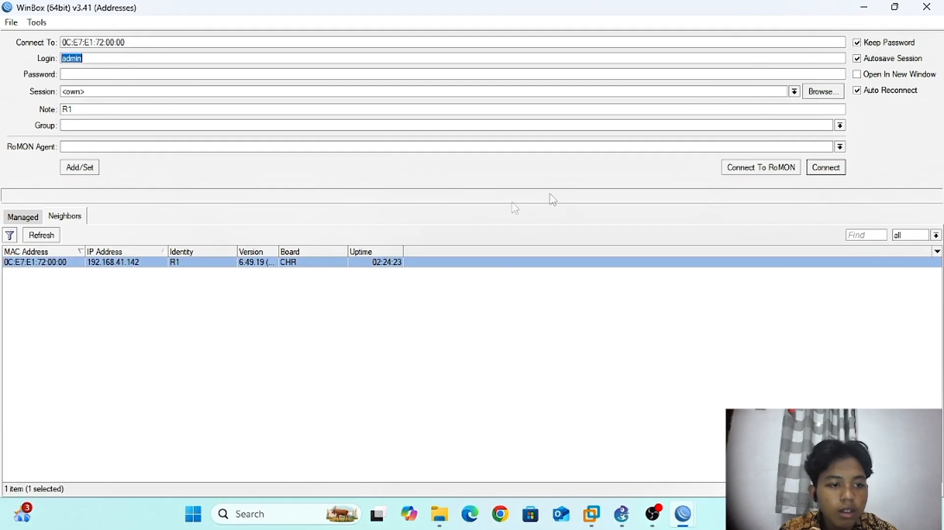
click(816, 168)
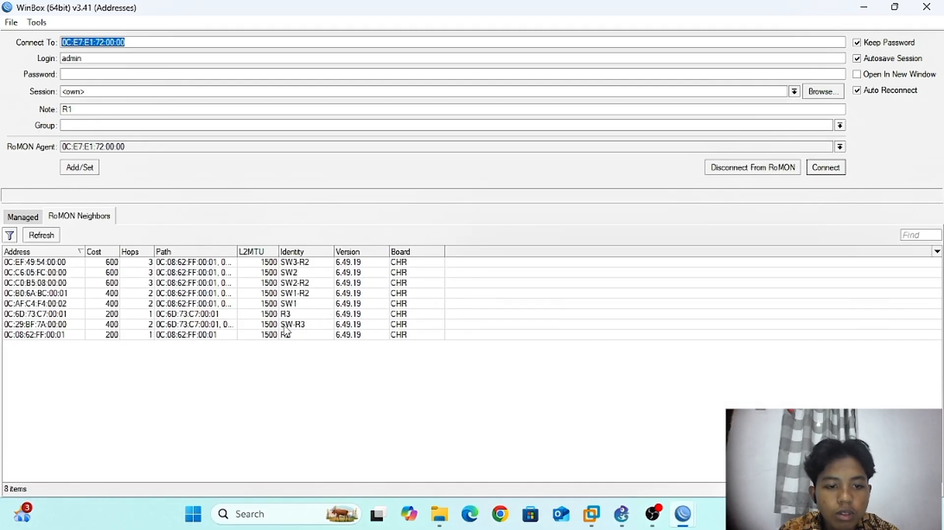
Connect to the RoMON neighbor SW-R3, dismiss the password change request and maximize its session window
click(287, 326)
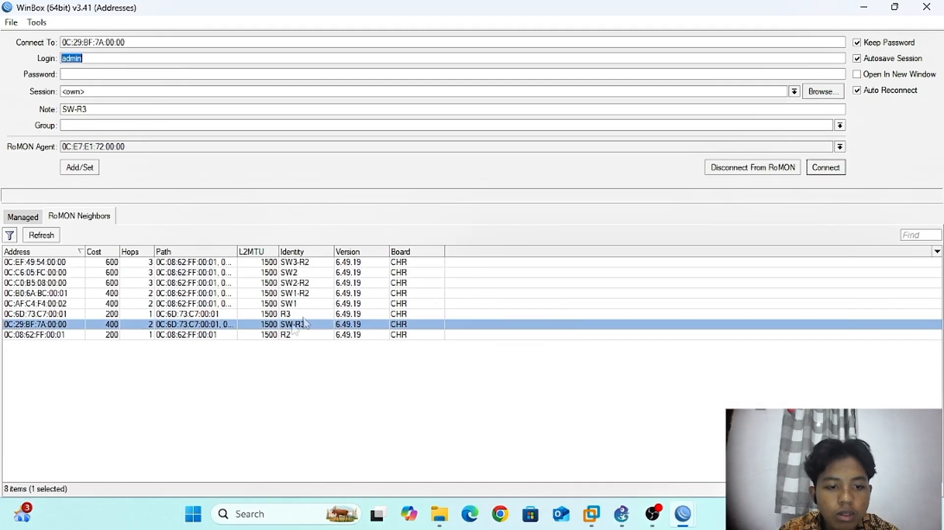
click(821, 168)
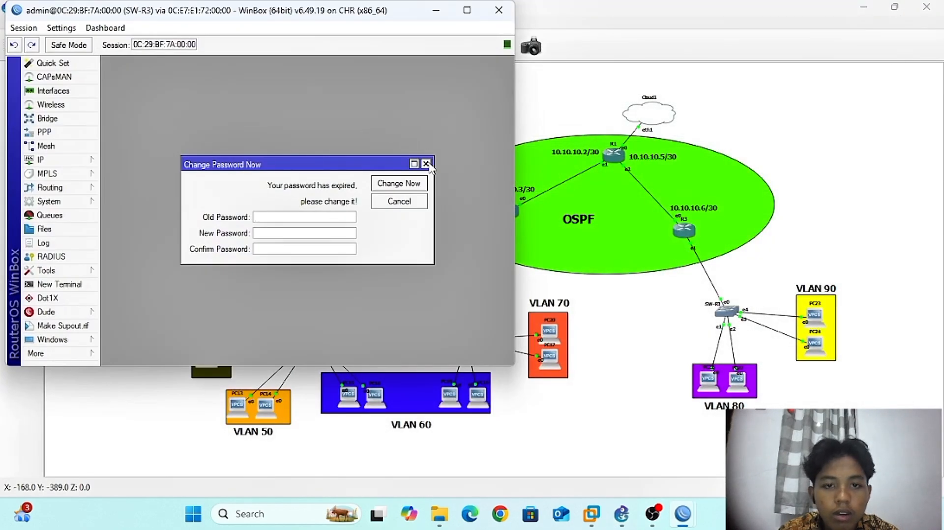
click(426, 163)
click(467, 10)
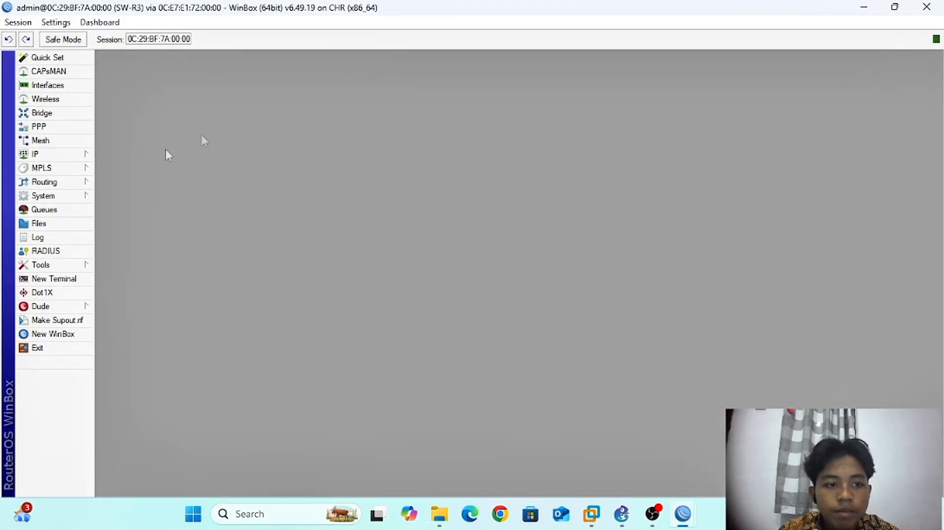
Create a bridge on SW-R3 with the default name and VLAN Filtering enabled, and save it
click(46, 114)
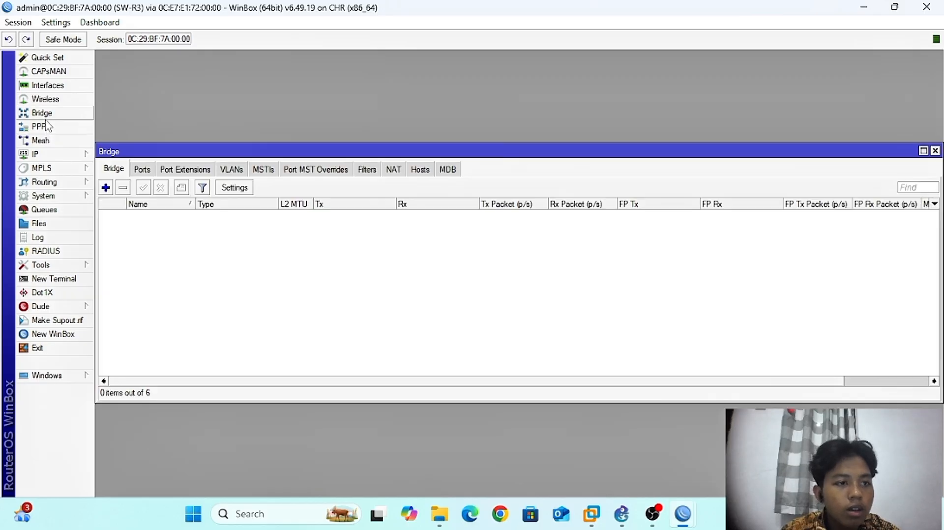
click(106, 187)
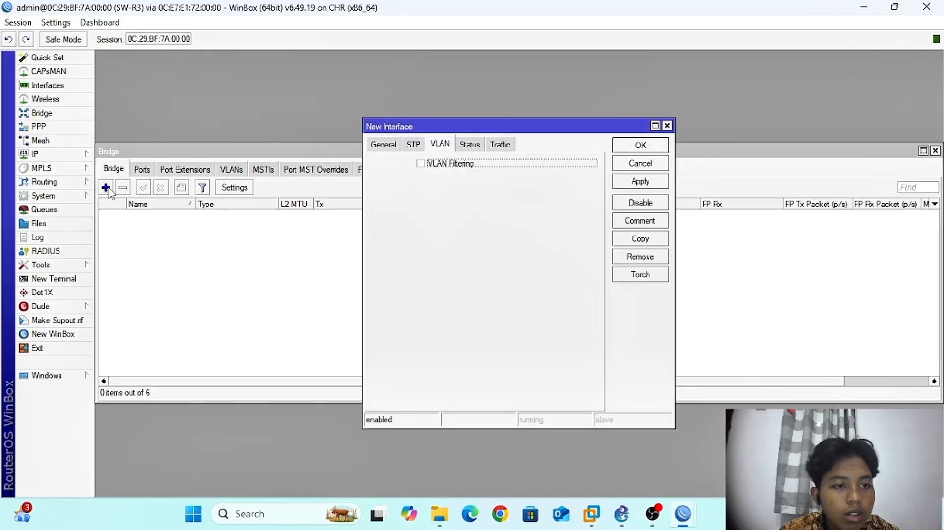
click(392, 146)
click(471, 166)
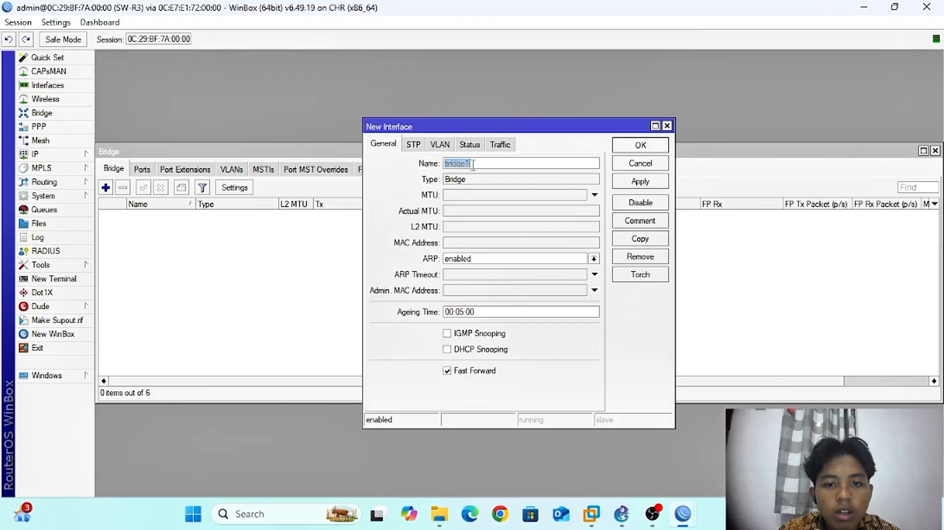
click(445, 146)
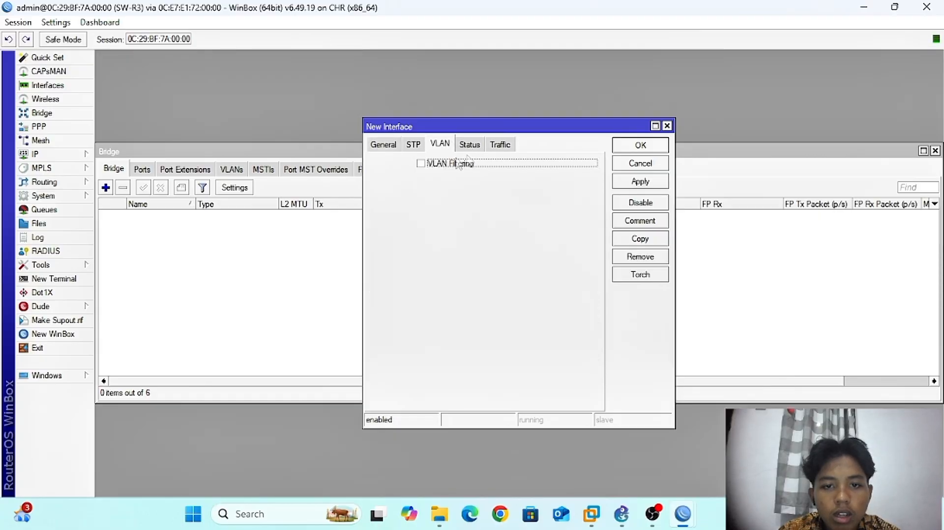
click(421, 164)
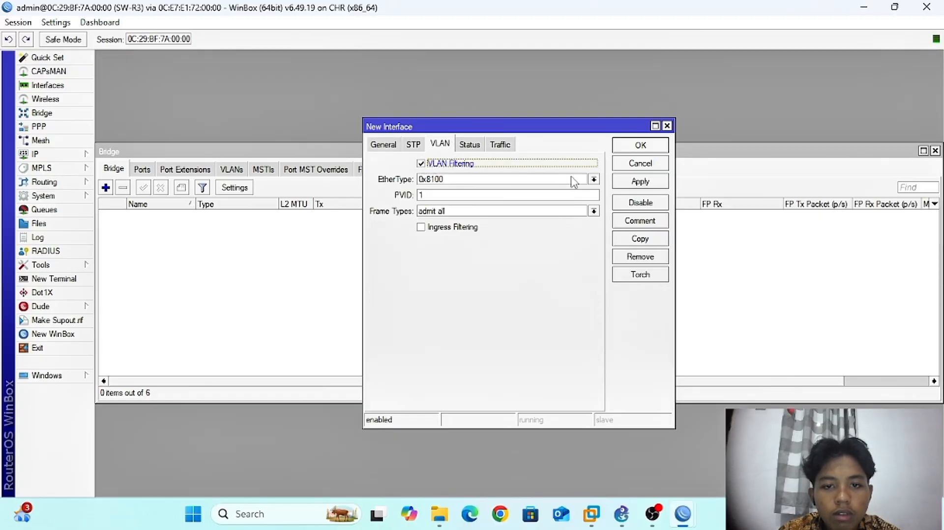
click(630, 182)
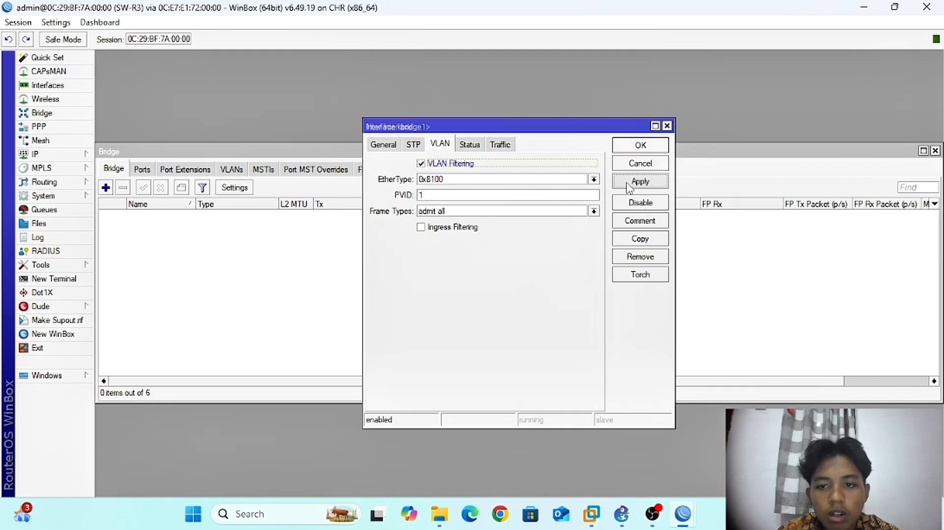
click(632, 147)
Add ether1 as a port of bridge1 with the default settings and save it
click(146, 170)
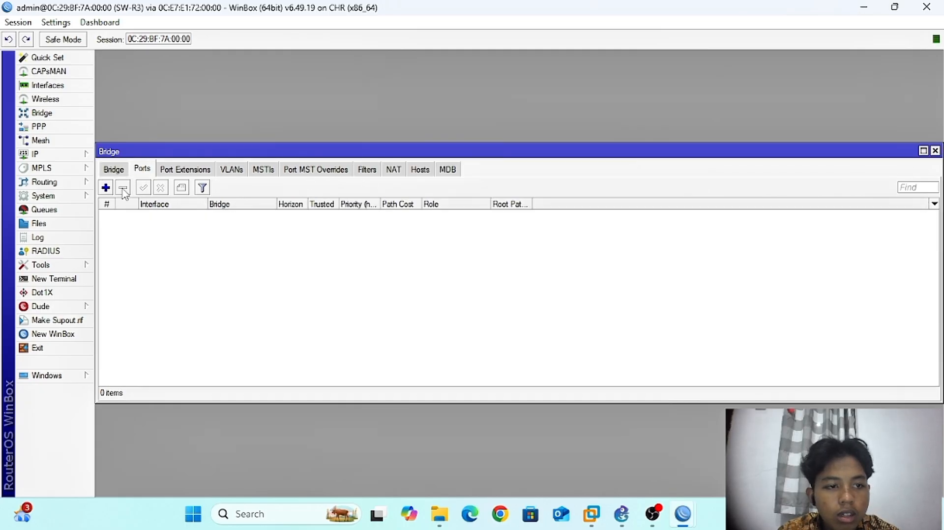
click(105, 189)
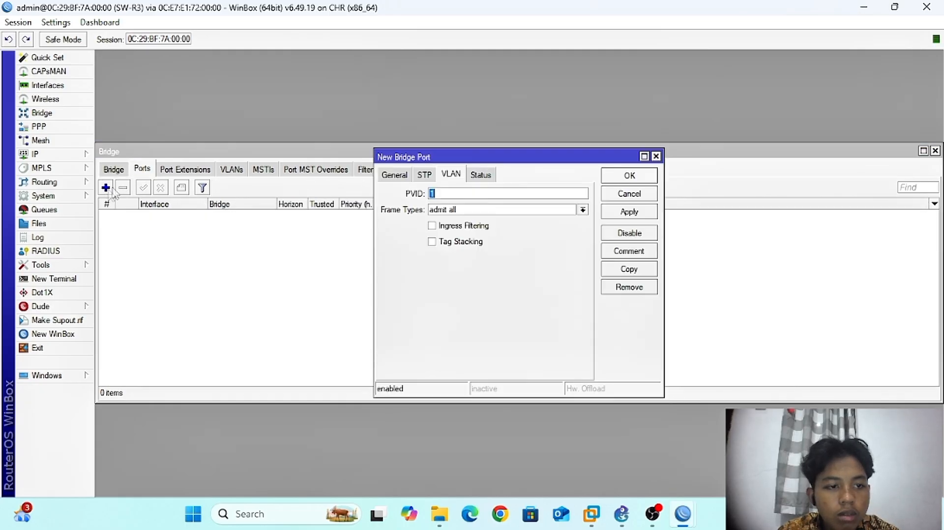
click(391, 178)
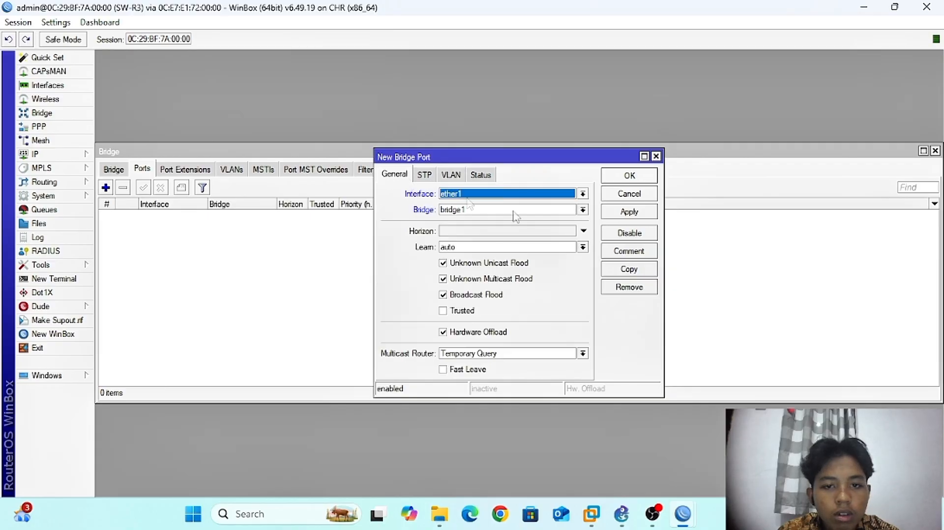
click(619, 212)
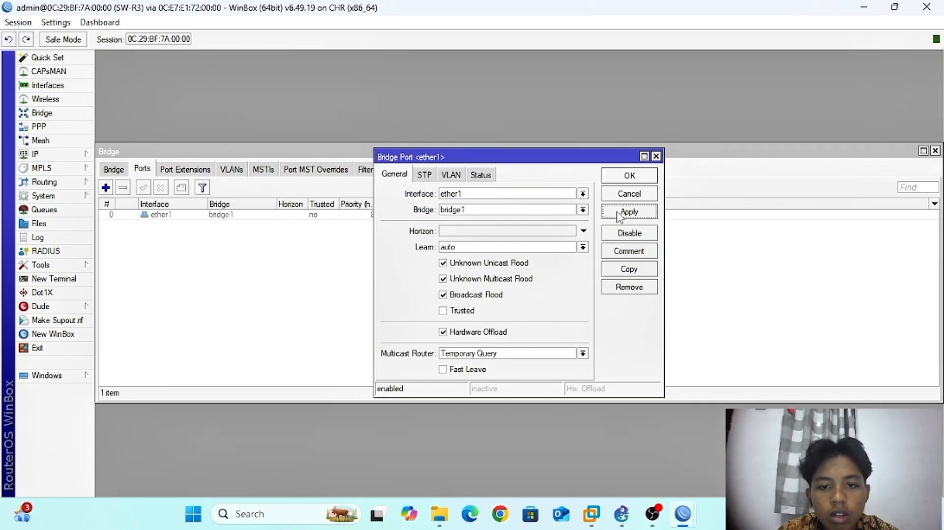
click(625, 177)
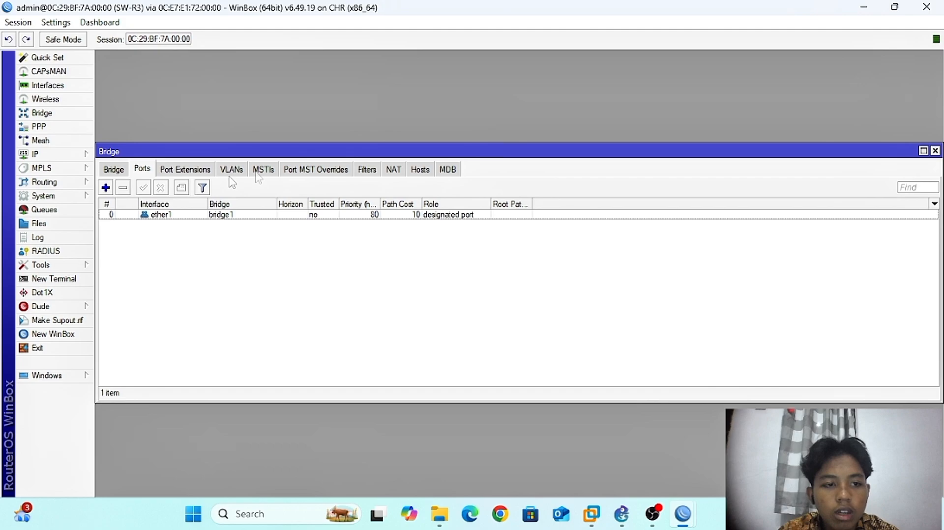
Add ether2 as a port of bridge1 with PVID 80 and save it
click(111, 190)
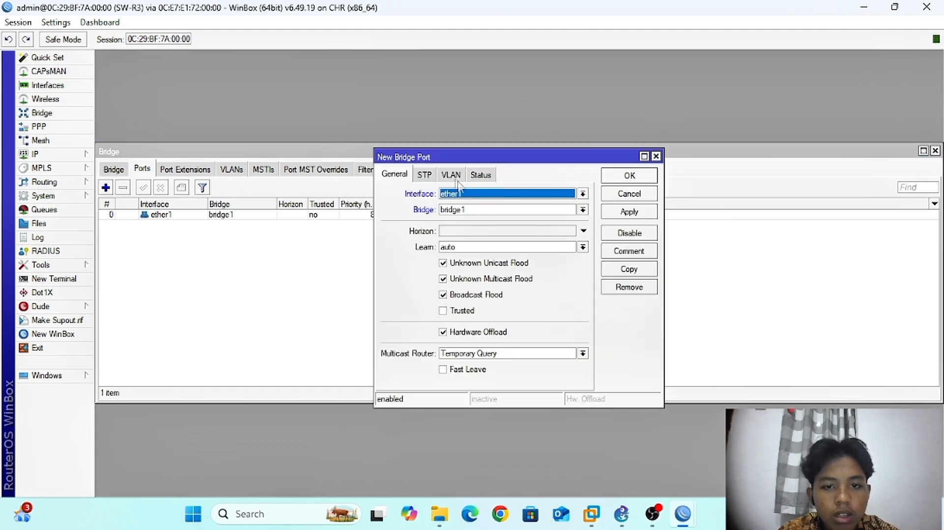
click(467, 195)
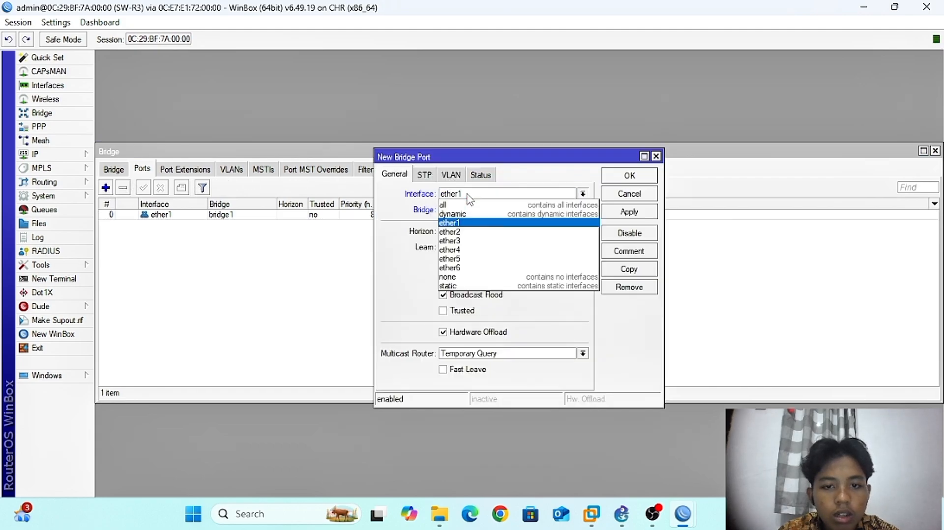
click(462, 232)
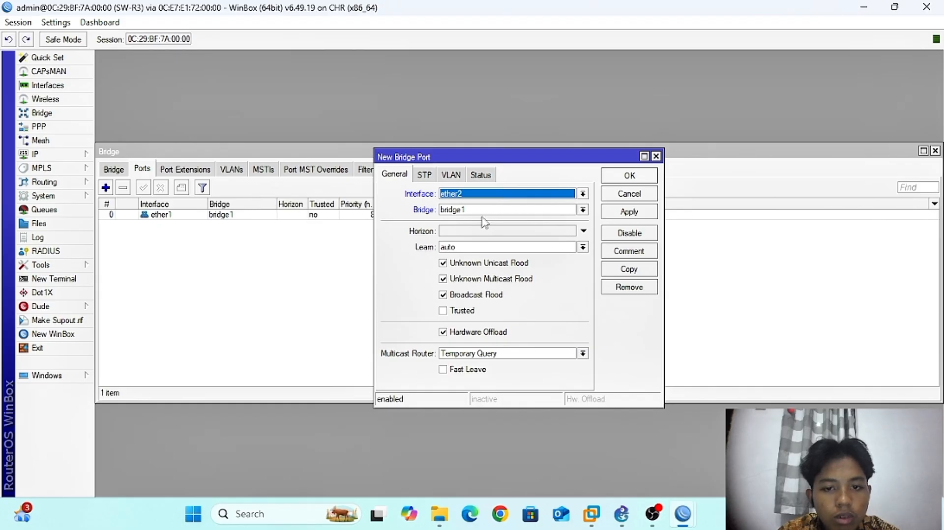
click(450, 175)
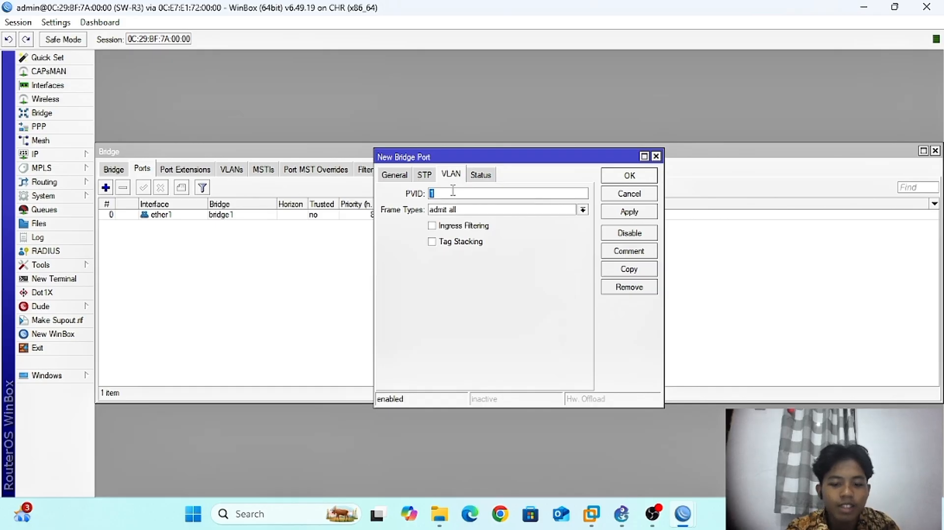
text(80)
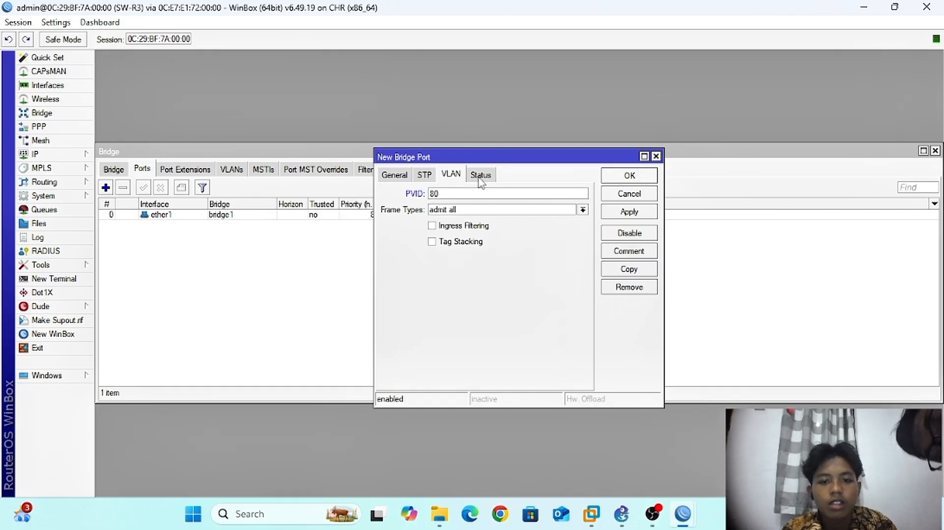
click(408, 178)
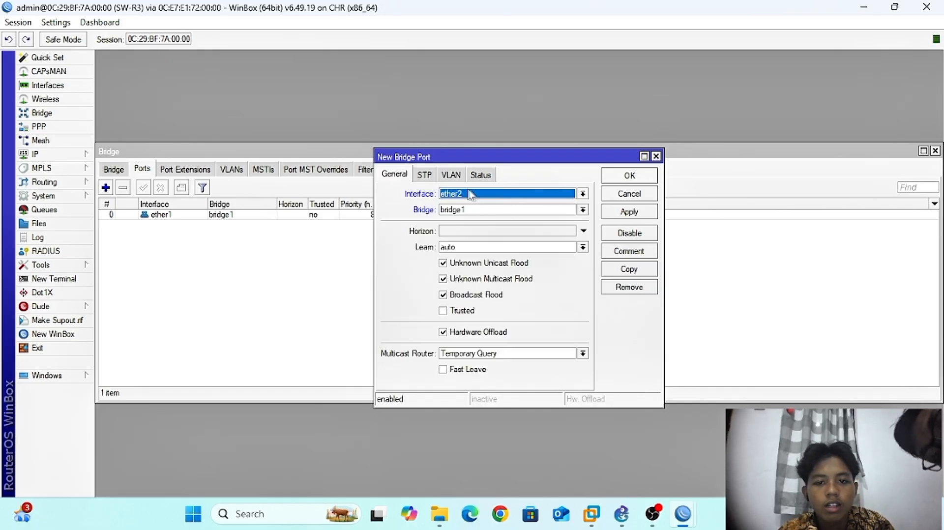
click(606, 213)
click(622, 176)
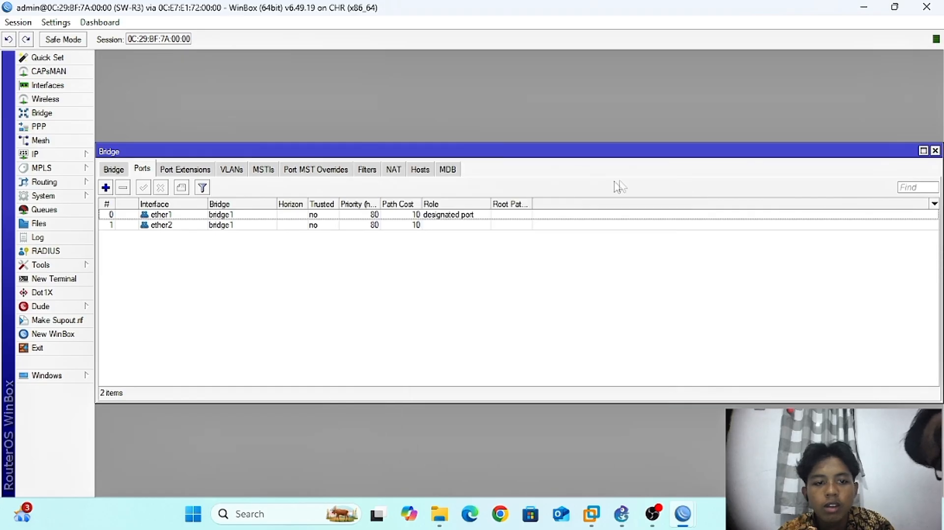
Add ether3 as a port of bridge1 with PVID 80 and save it
click(106, 188)
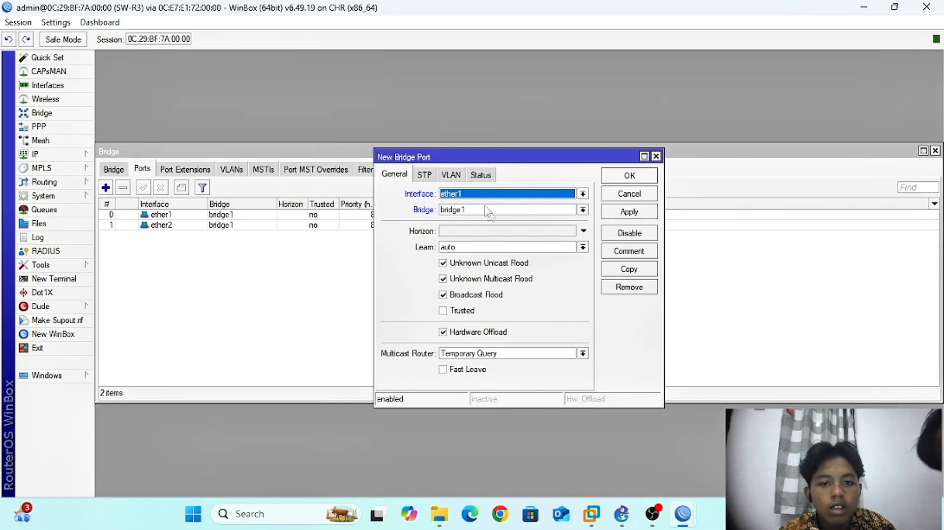
click(462, 197)
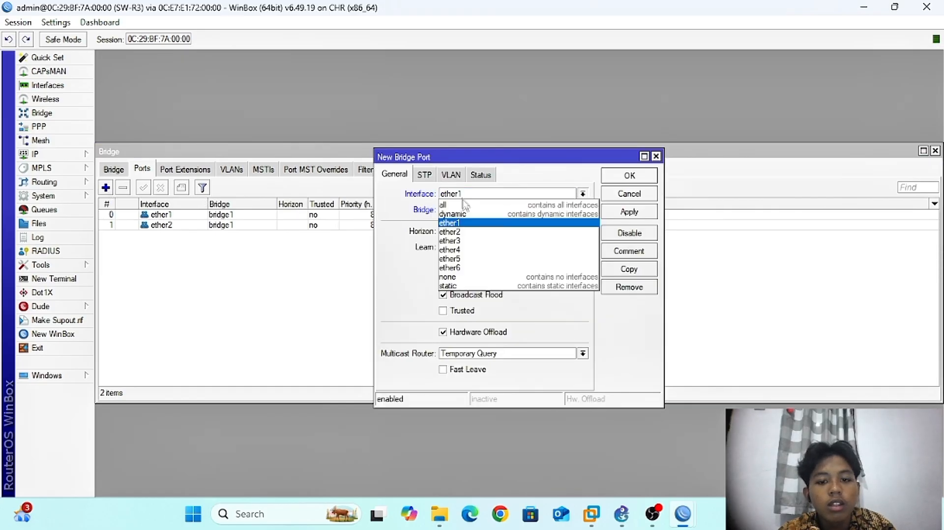
click(450, 232)
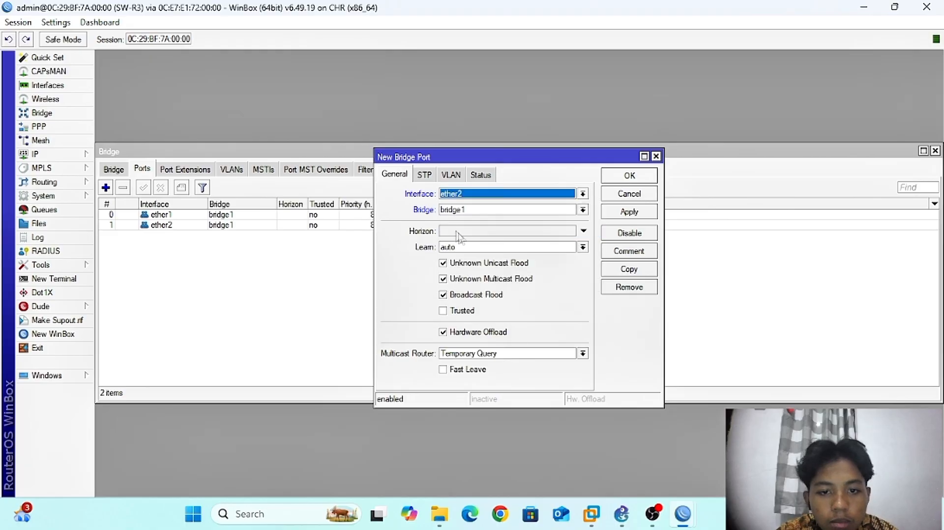
click(449, 176)
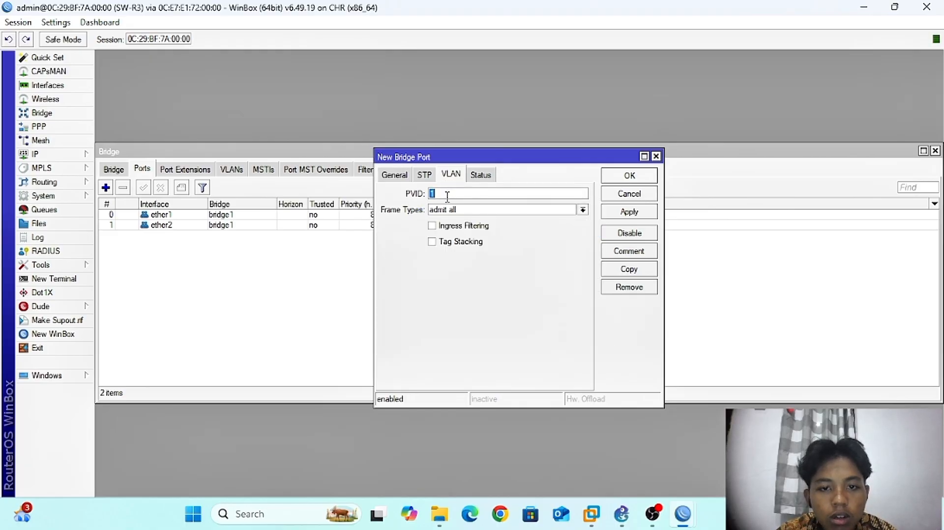
click(400, 178)
click(455, 195)
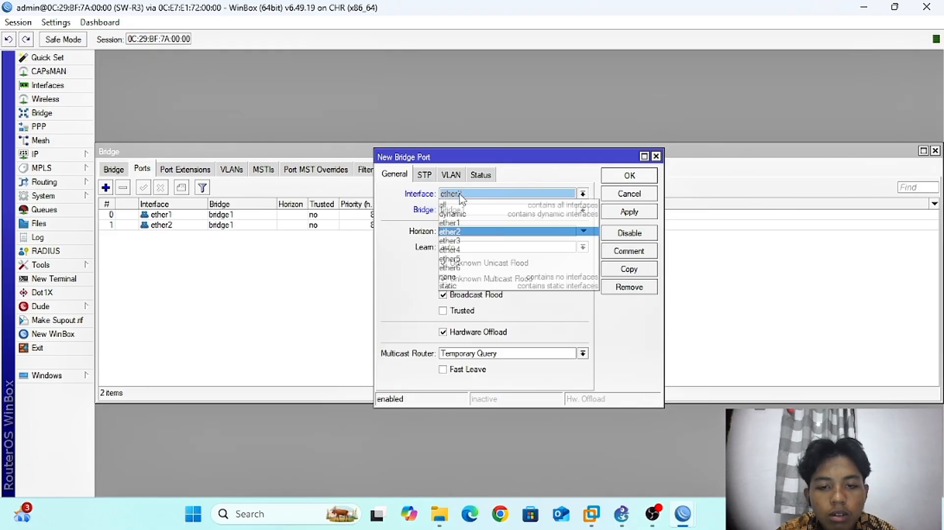
click(450, 240)
click(451, 178)
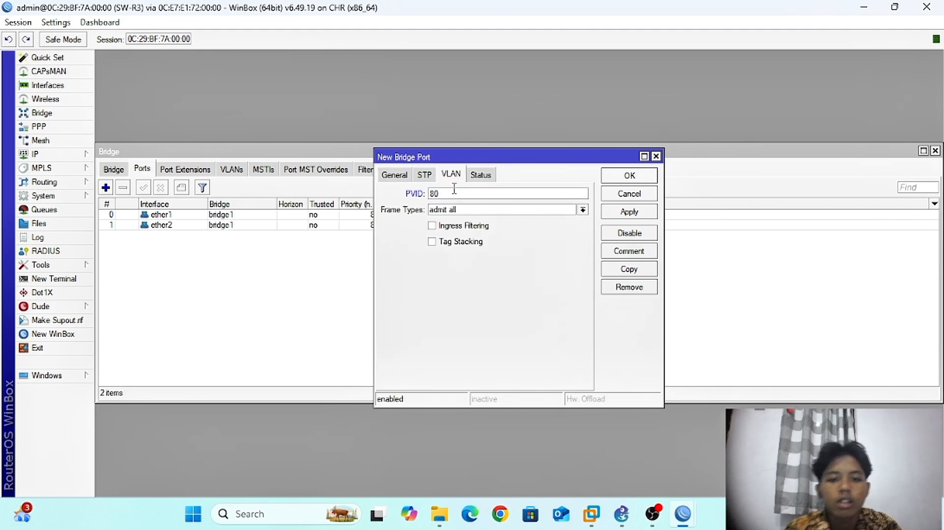
click(629, 213)
click(616, 176)
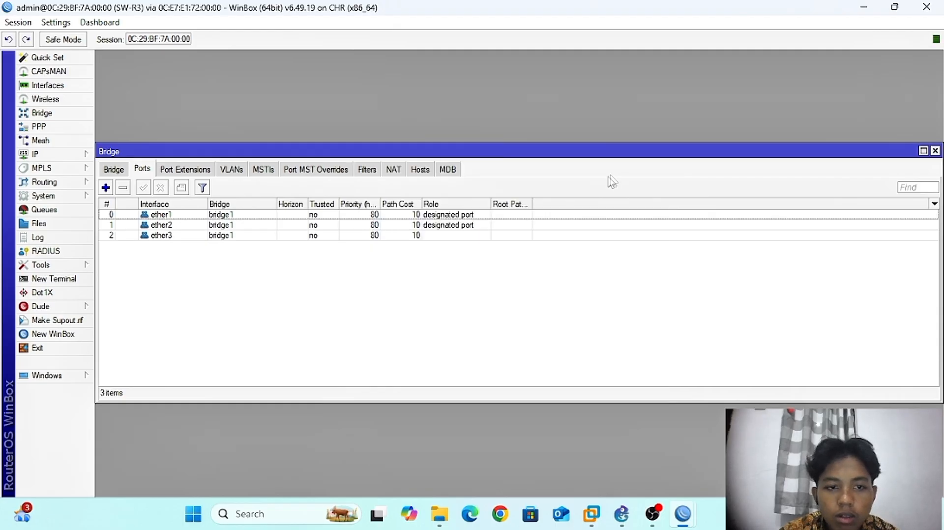
Add ether4 as a port of bridge1 with PVID 90 and save it
click(108, 187)
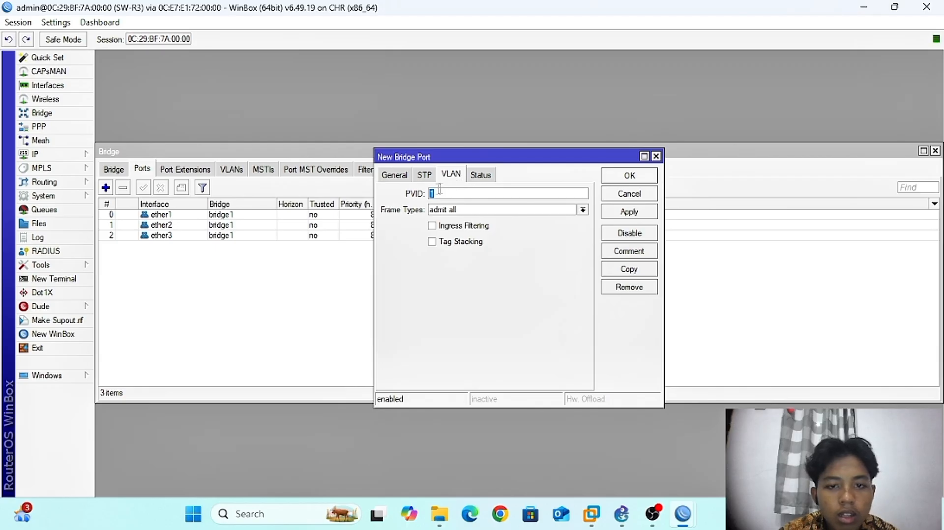
click(397, 175)
click(469, 194)
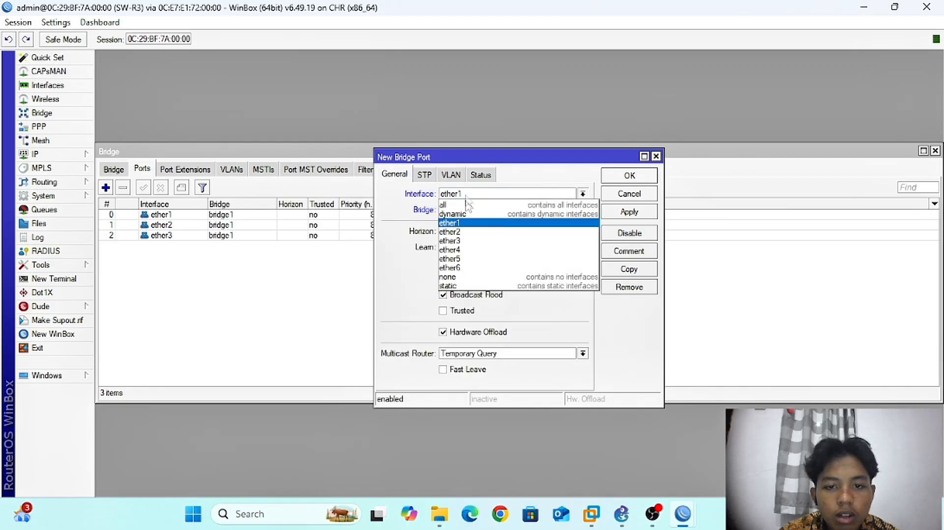
click(465, 250)
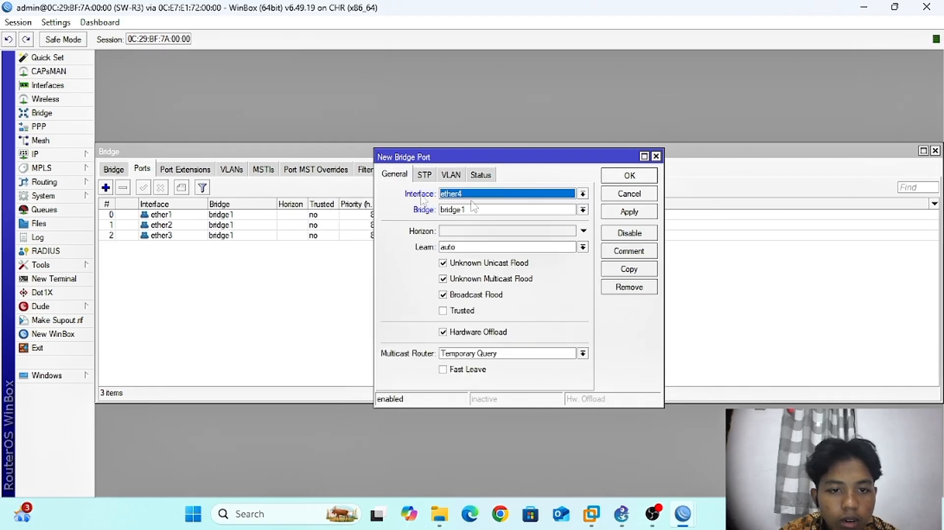
click(451, 175)
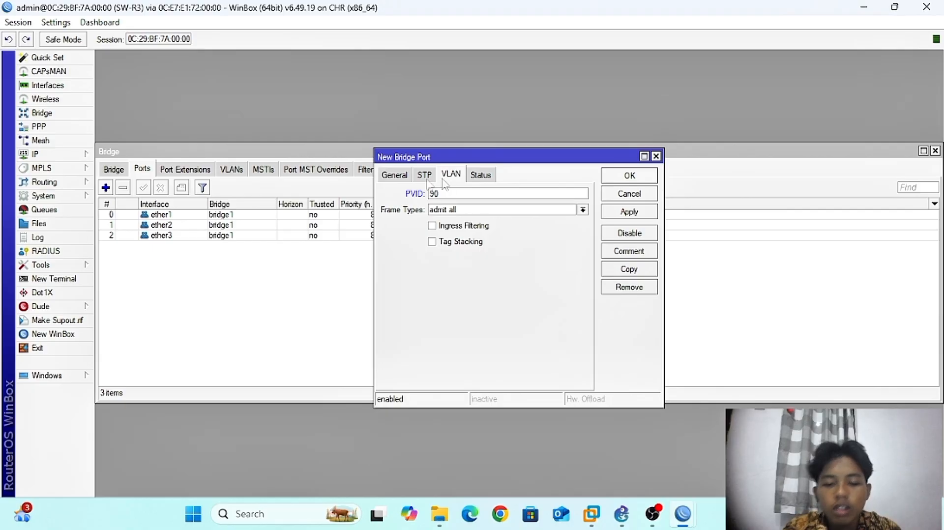
click(639, 216)
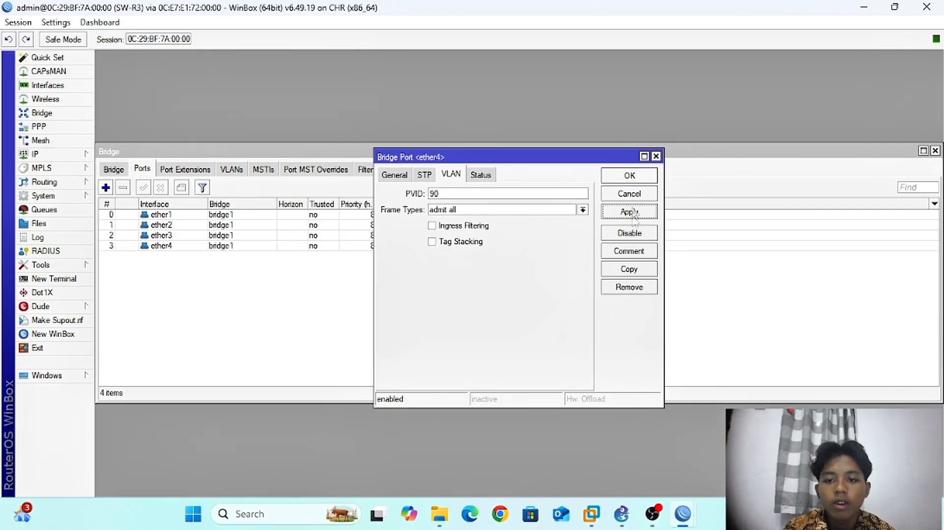
click(622, 176)
Add ether5 as a port of bridge1 with PVID 90 and save it
click(105, 188)
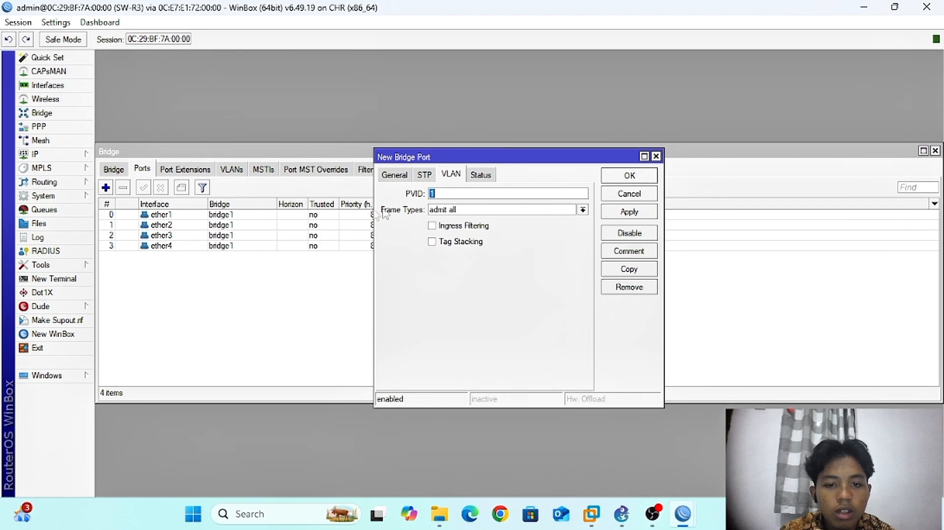
click(395, 176)
click(466, 196)
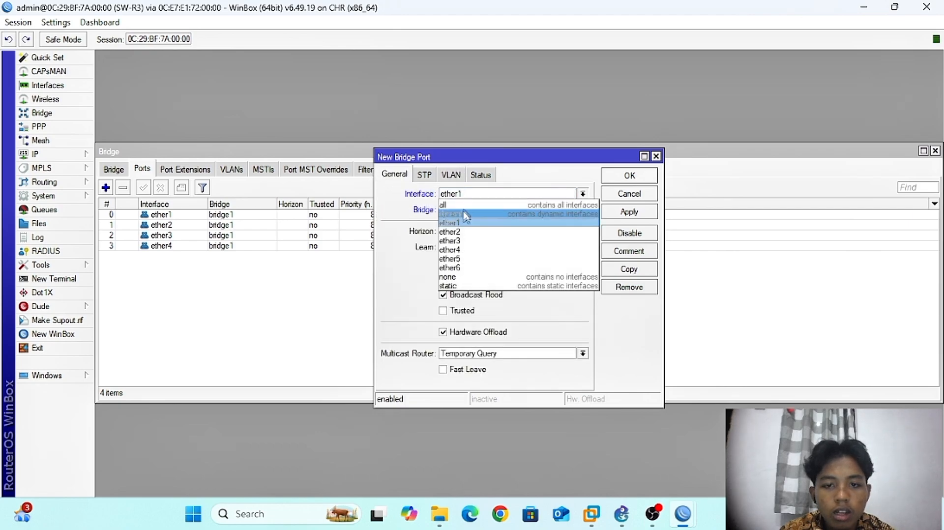
click(467, 259)
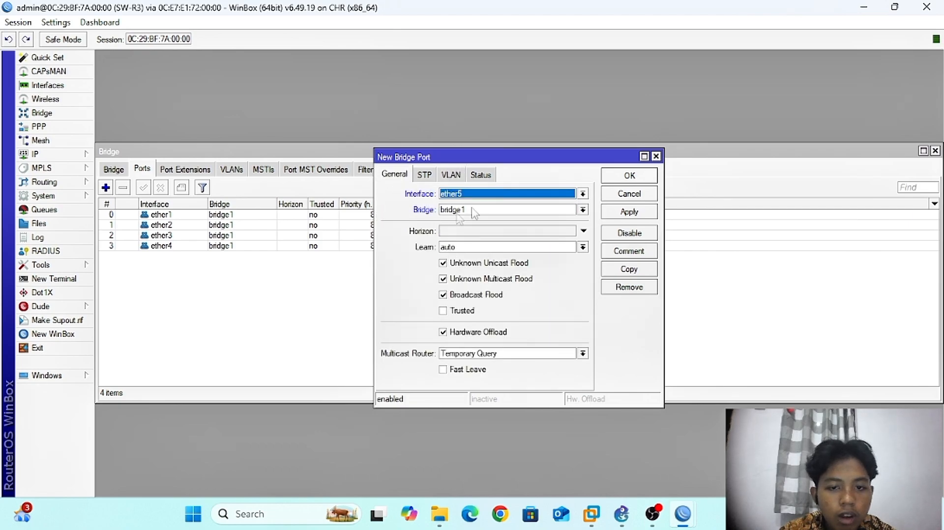
click(458, 176)
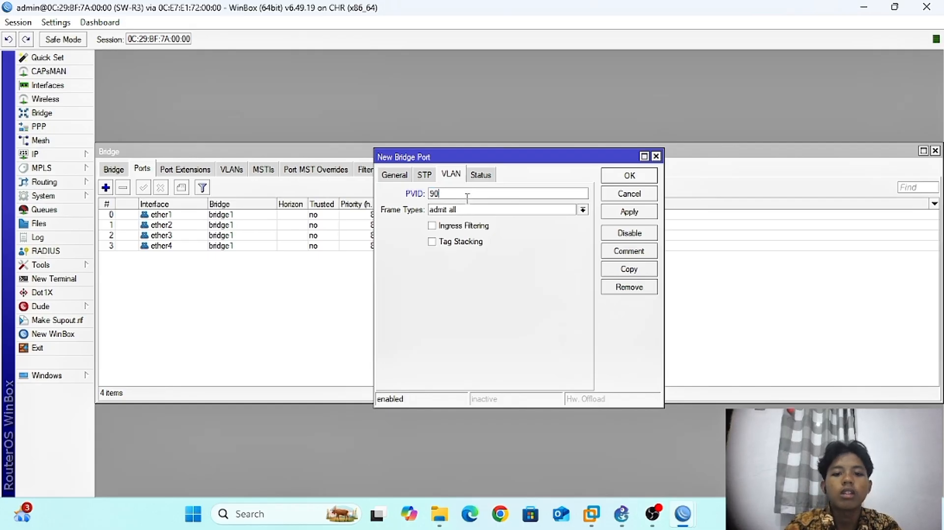
click(633, 213)
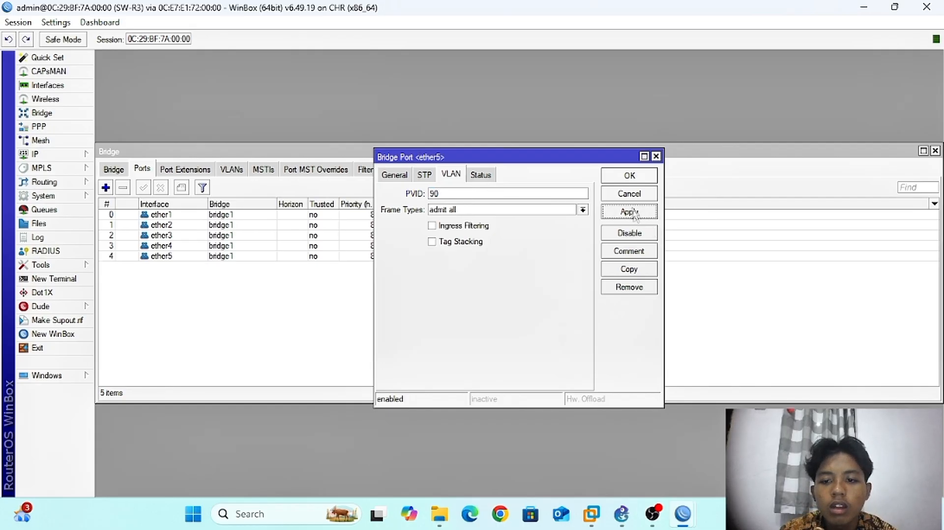
click(630, 178)
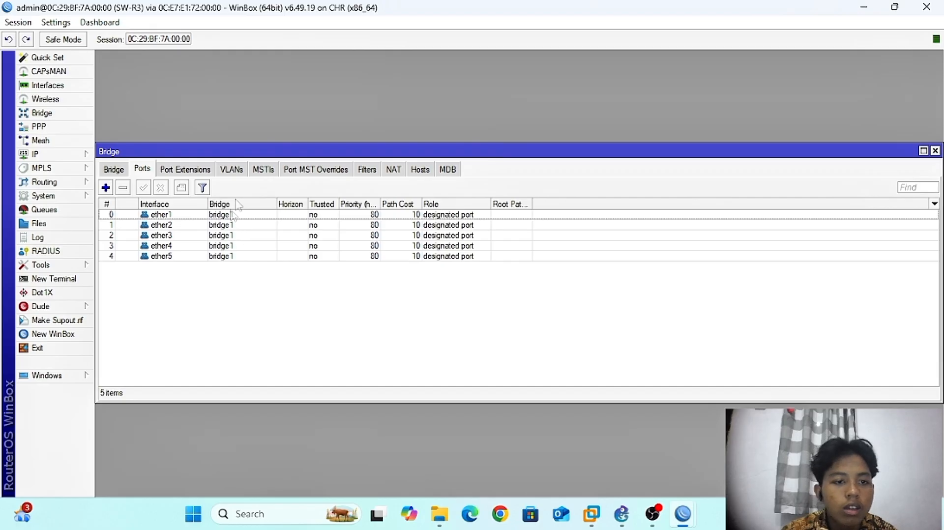
Start a new bridge VLAN entry on bridge1 with VLAN ID 80 and ether1 as the tagged port
click(232, 169)
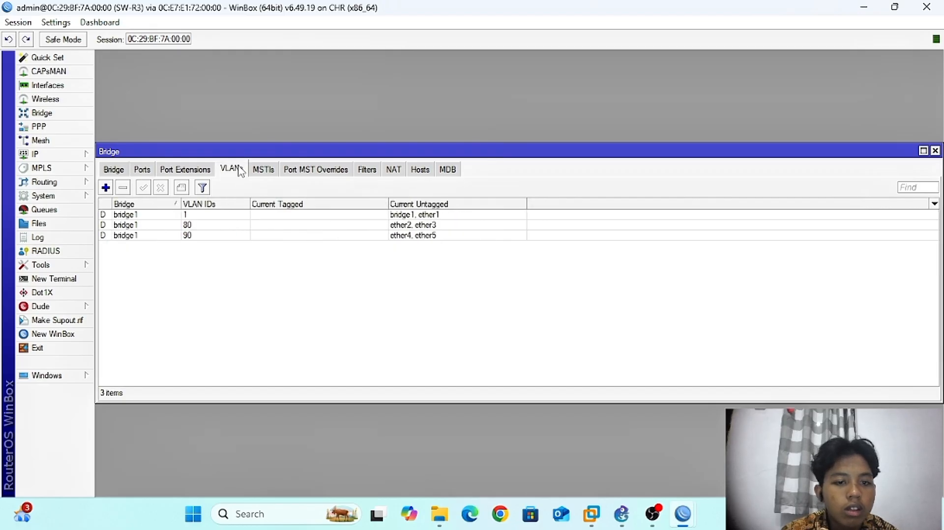
double_click(127, 227)
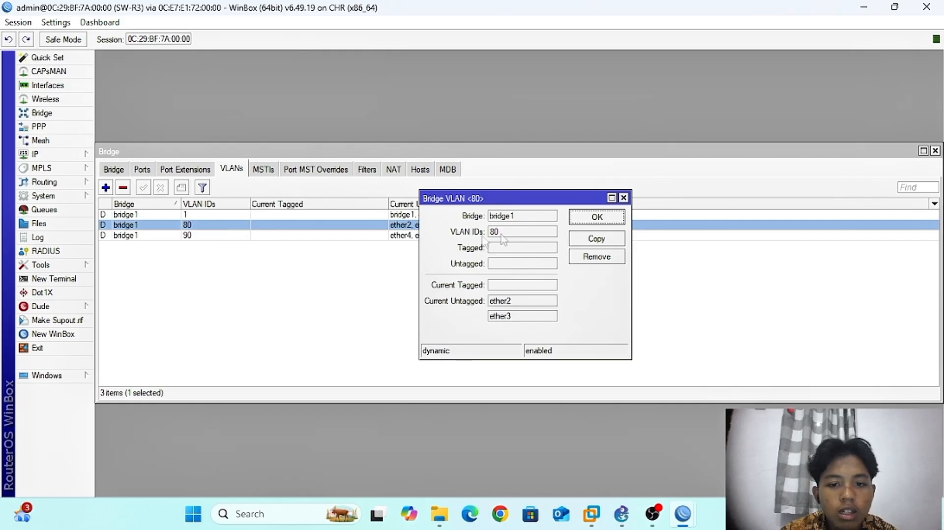
click(624, 198)
click(106, 188)
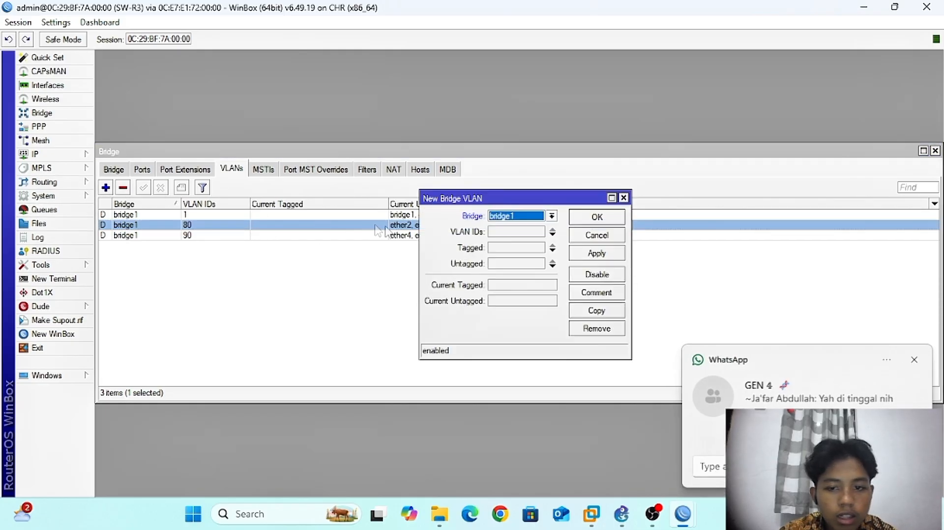
click(915, 360)
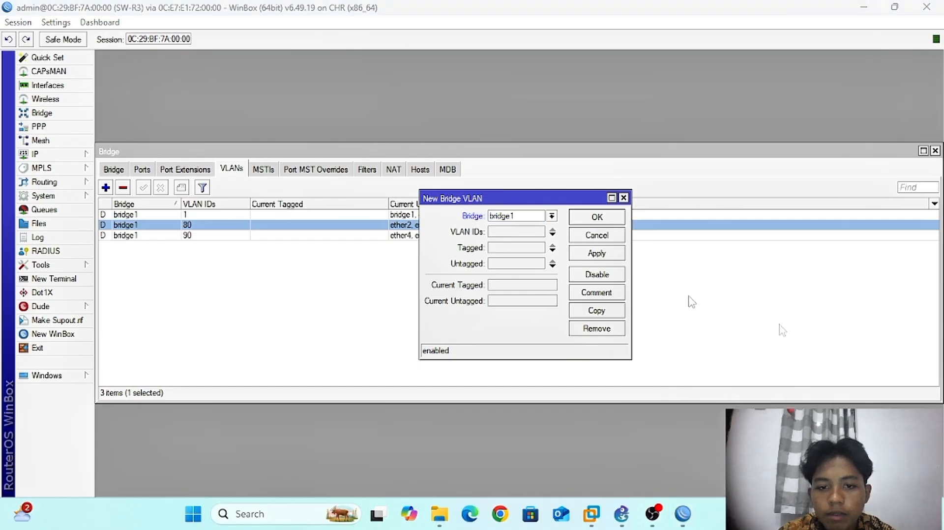
click(552, 234)
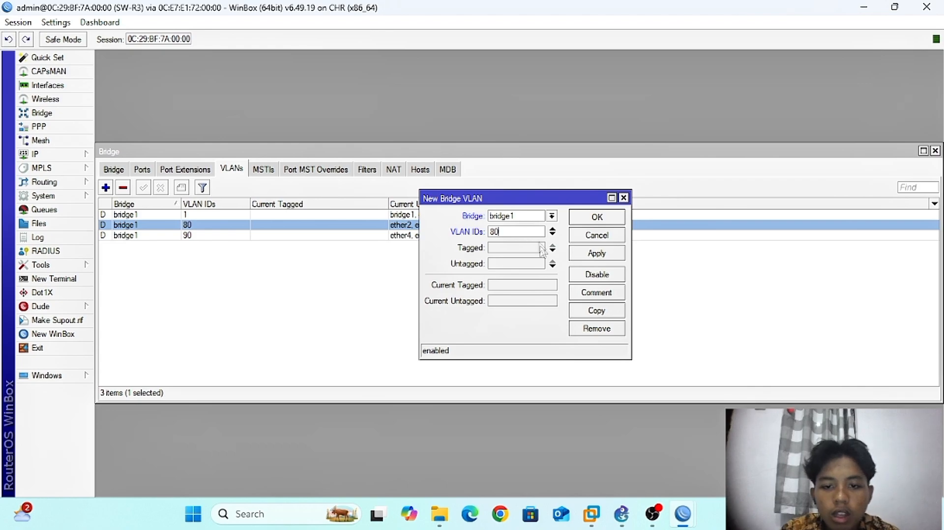
click(550, 251)
click(540, 249)
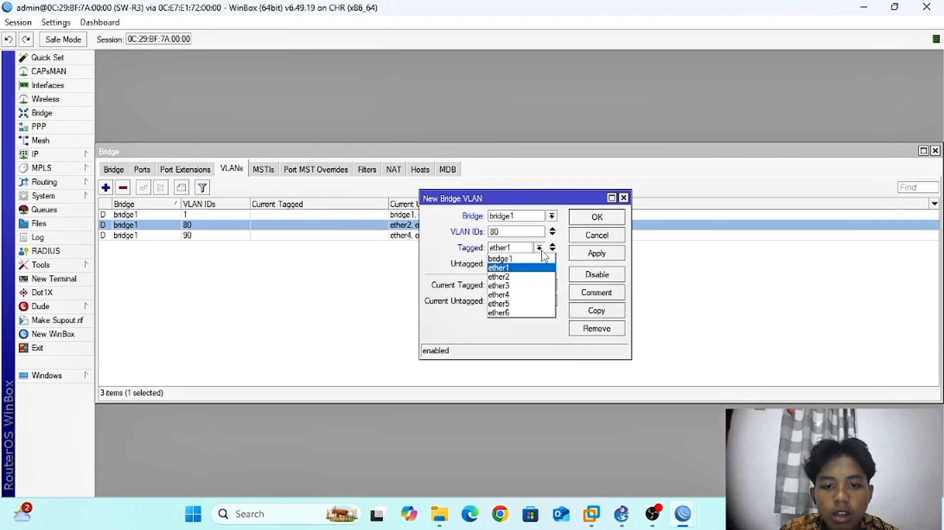
click(515, 277)
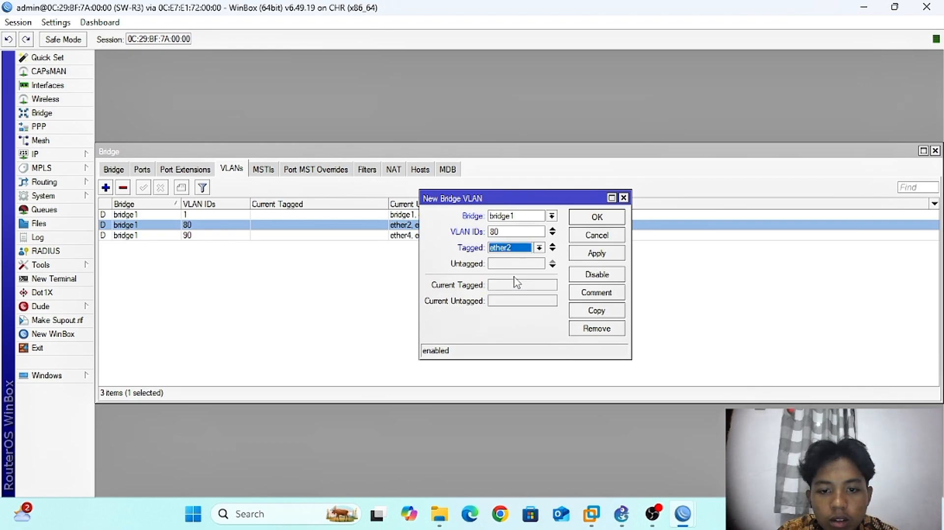
click(540, 249)
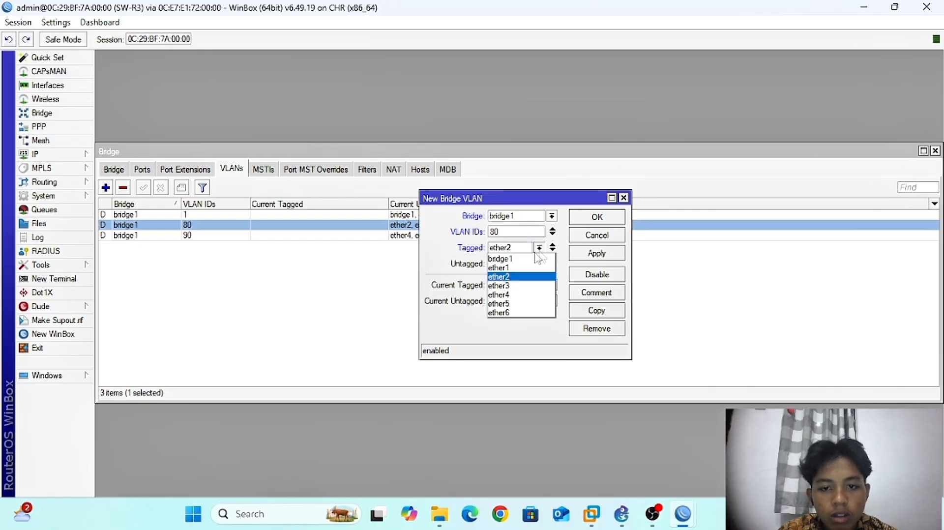
click(514, 269)
Set ether2 and ether3 as the untagged ports of the VLAN 80 entry and save it
key(Tab)
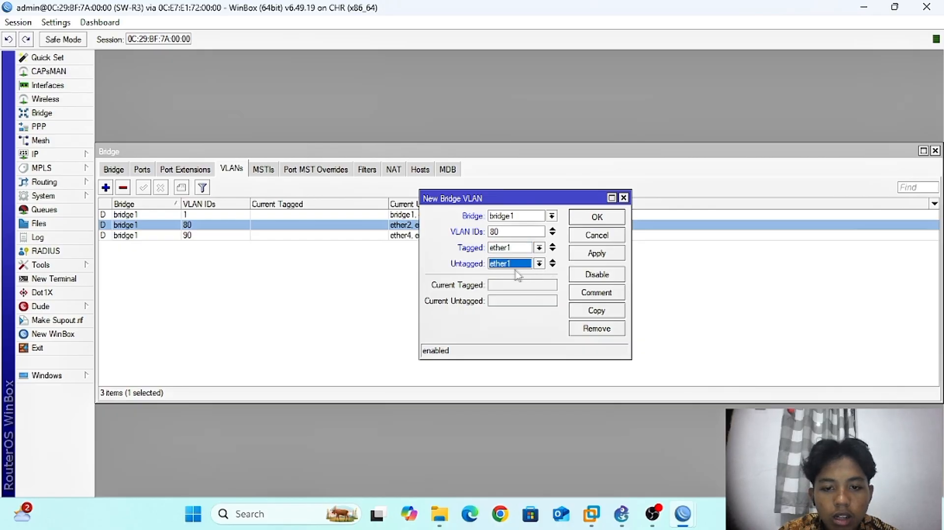
click(541, 265)
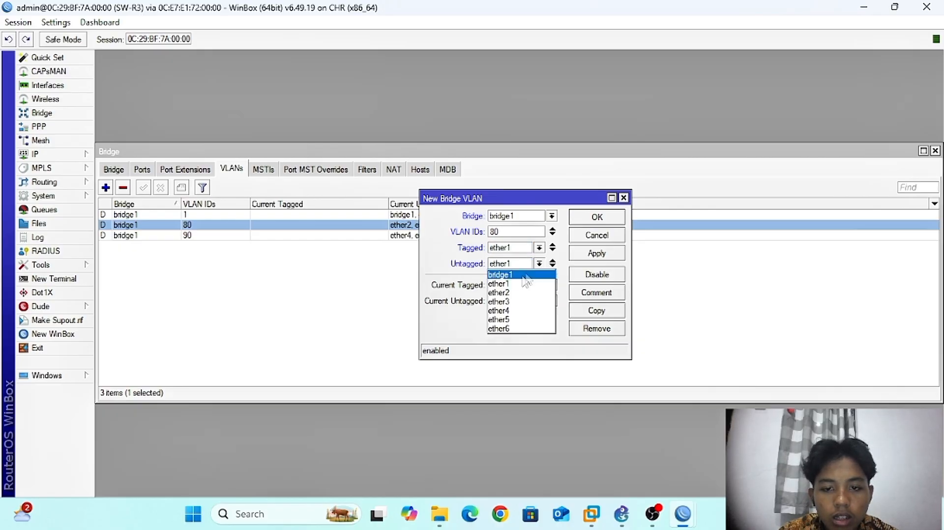
click(511, 294)
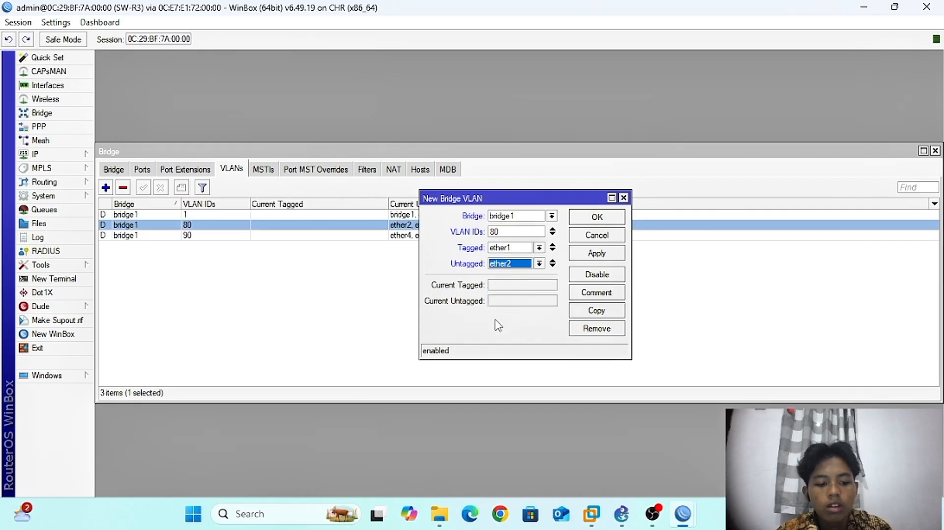
click(540, 265)
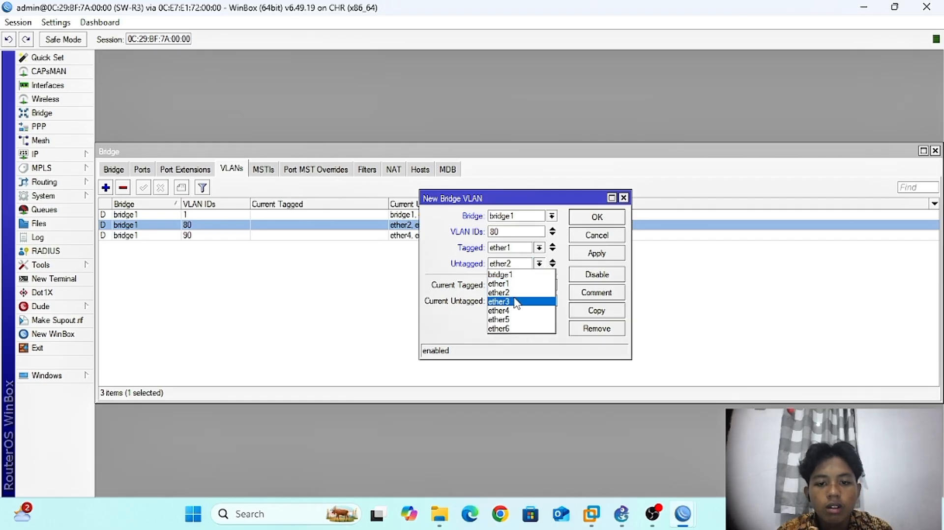
click(514, 302)
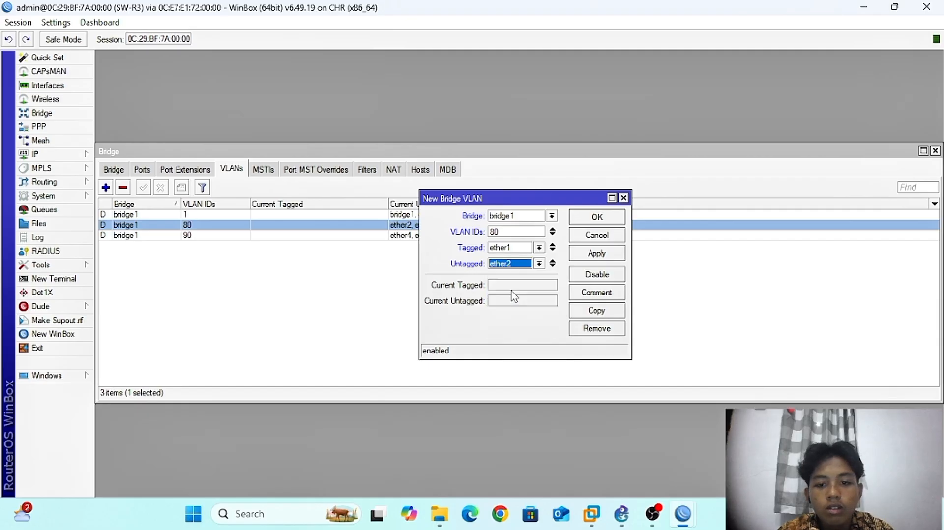
key(alt+Tab)
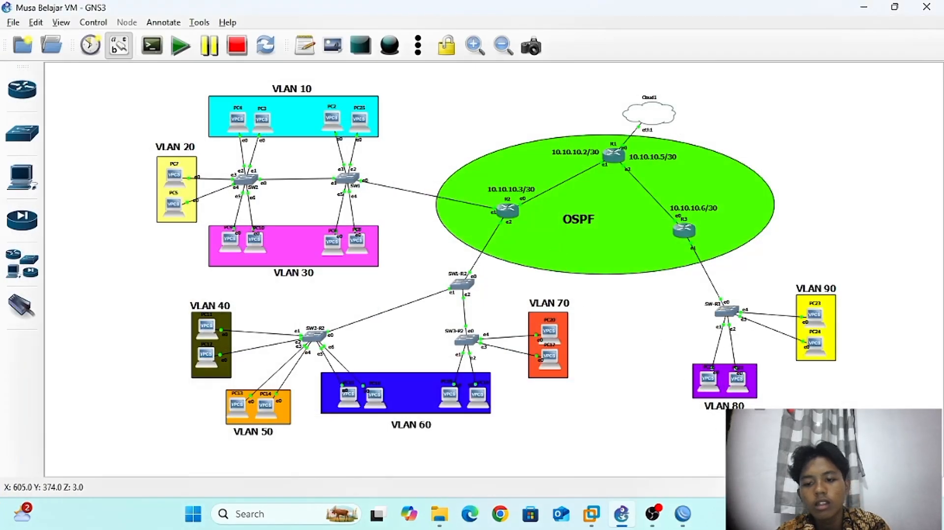
key(alt+Tab)
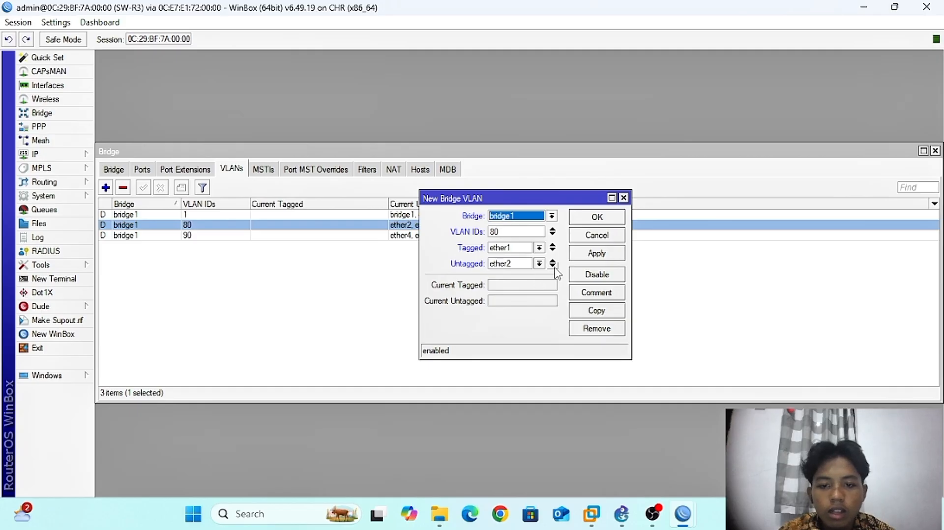
click(553, 266)
click(540, 279)
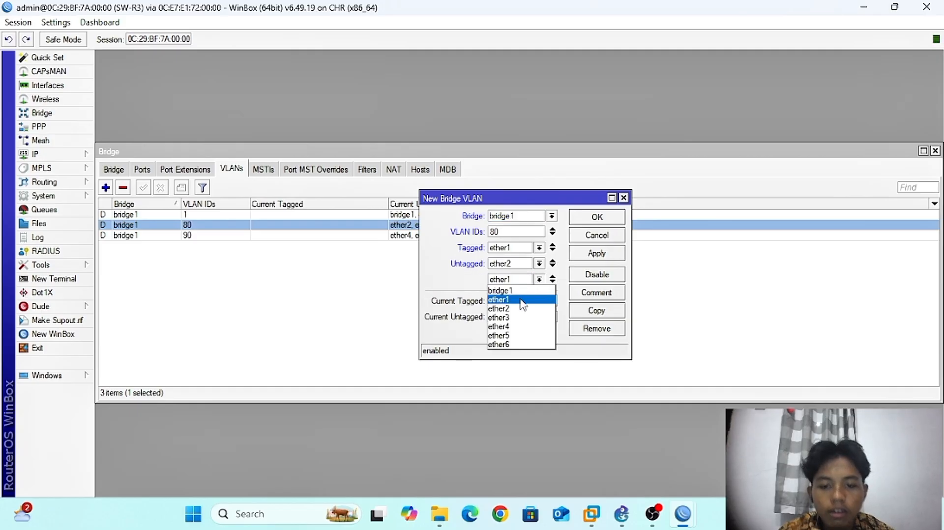
click(514, 326)
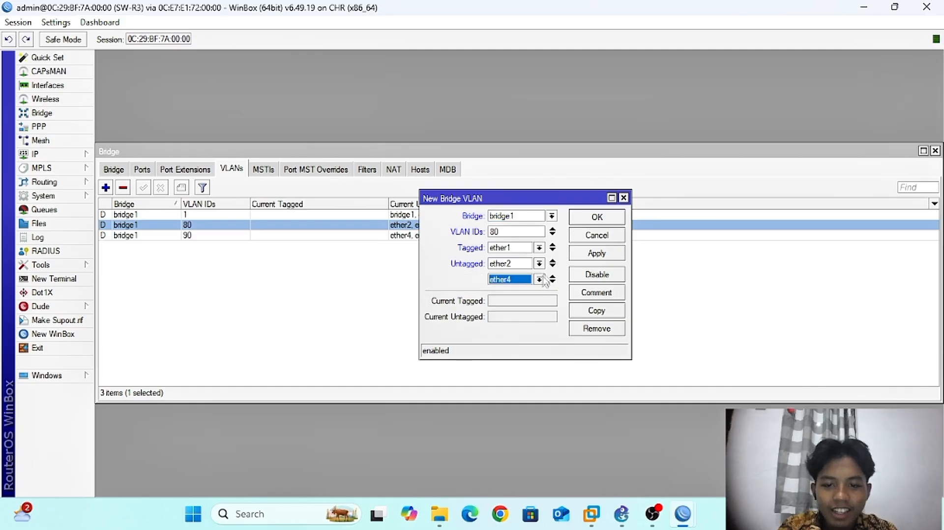
click(539, 280)
click(516, 317)
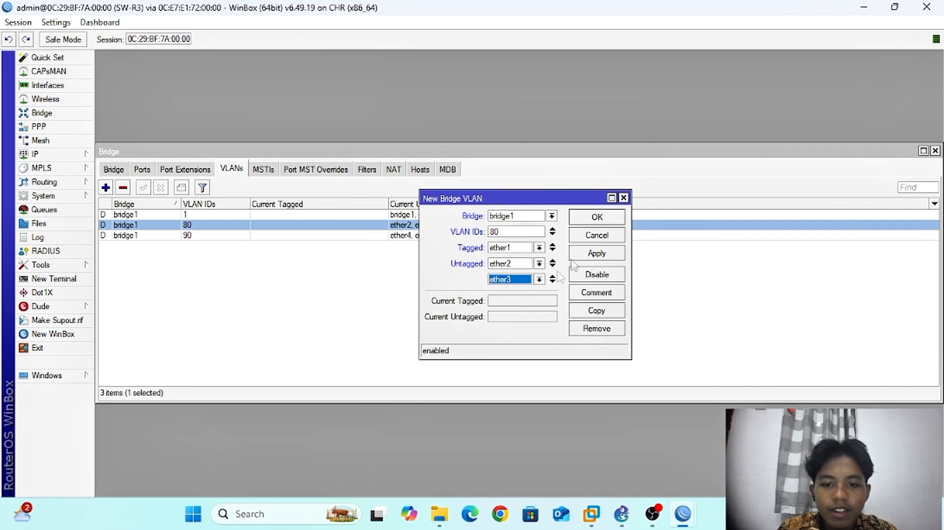
click(596, 254)
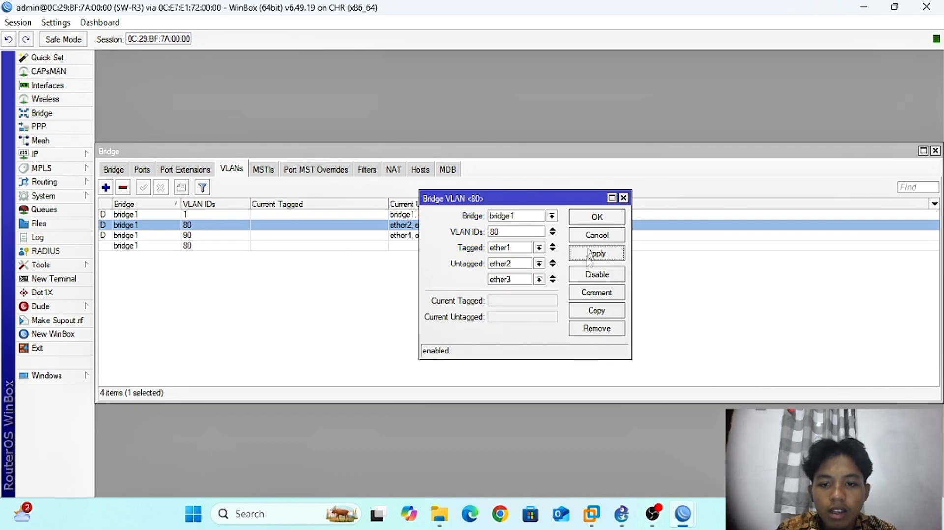
click(597, 217)
Add a bridge VLAN entry on bridge1 for VLAN ID 90 with ether1 tagged and ether4 and ether5 untagged, and save it
click(105, 188)
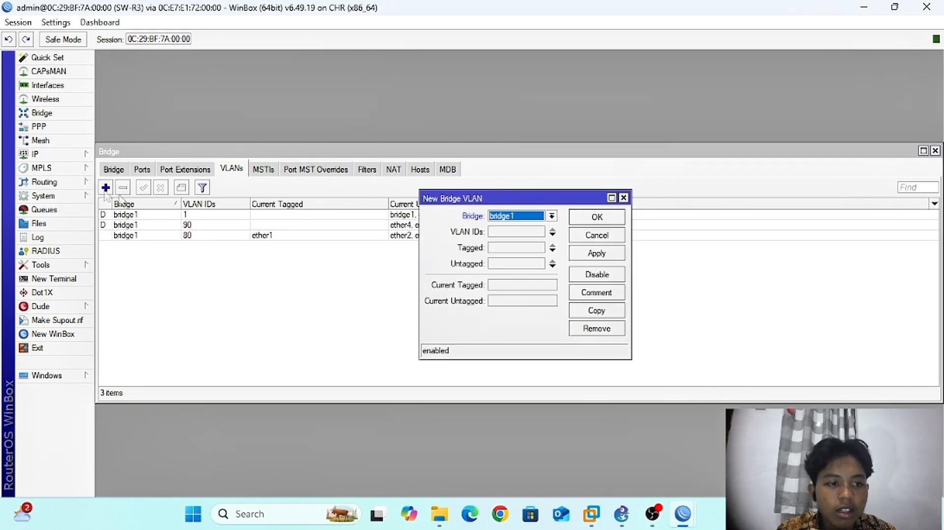
click(552, 235)
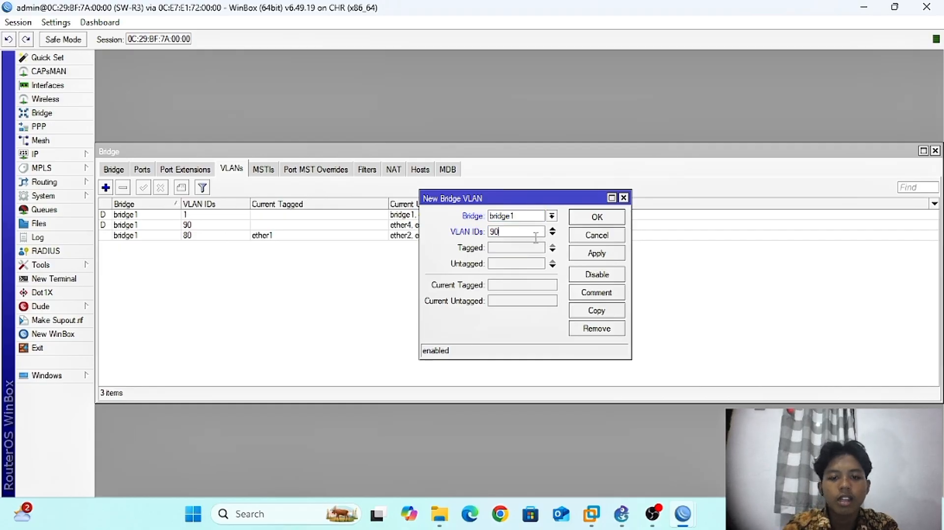
click(553, 250)
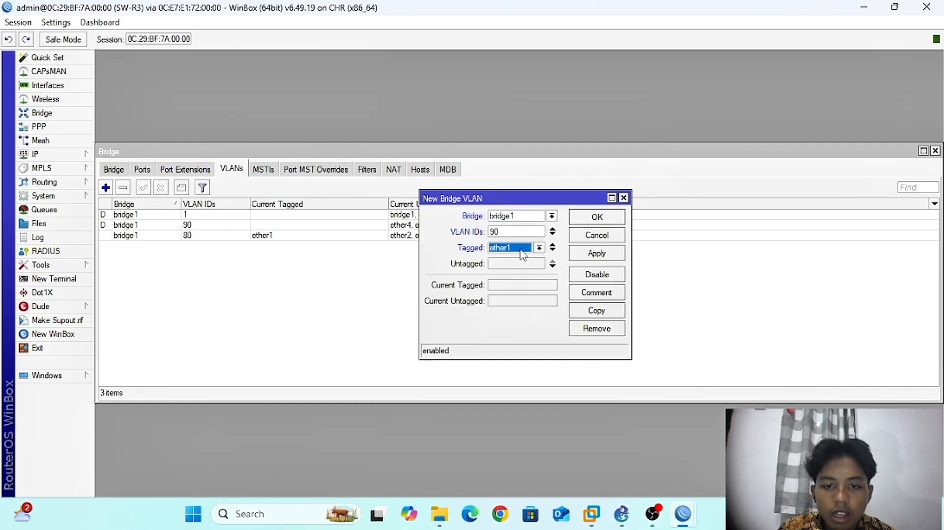
click(552, 264)
click(540, 264)
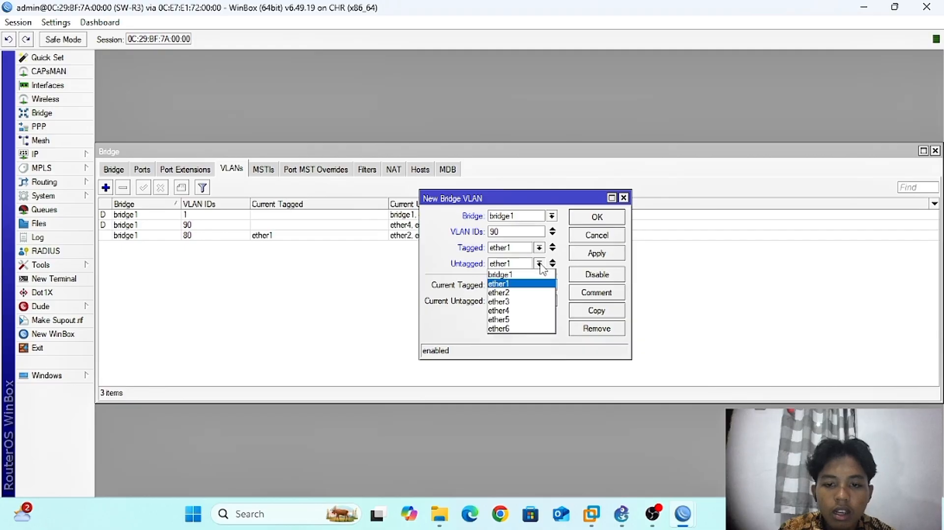
click(522, 311)
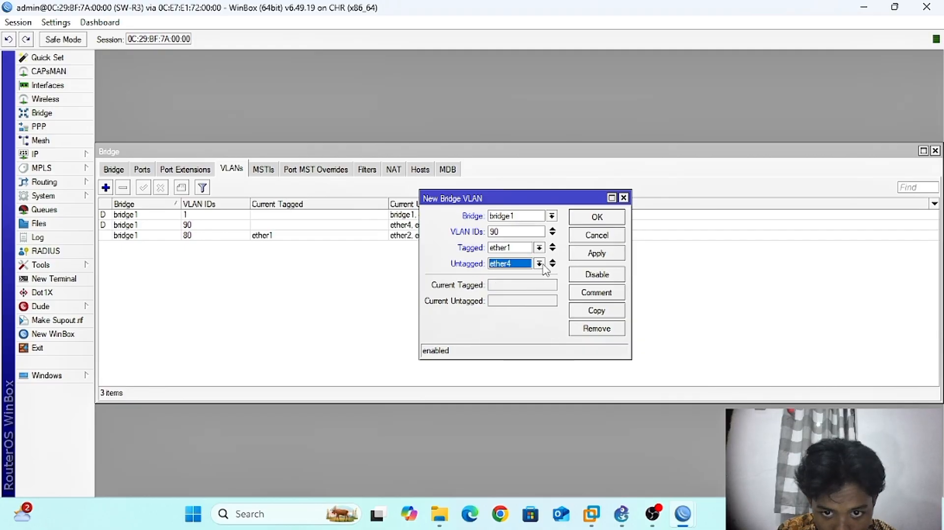
click(553, 266)
click(540, 279)
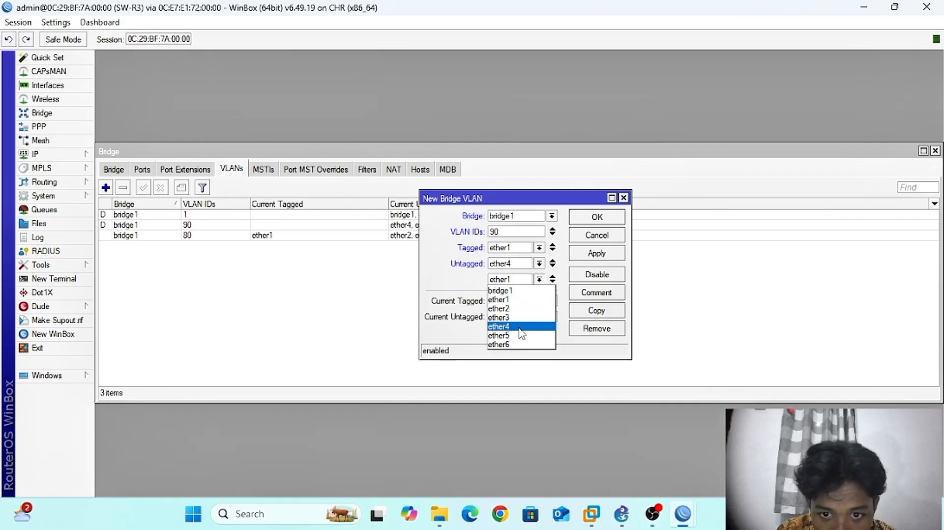
click(521, 336)
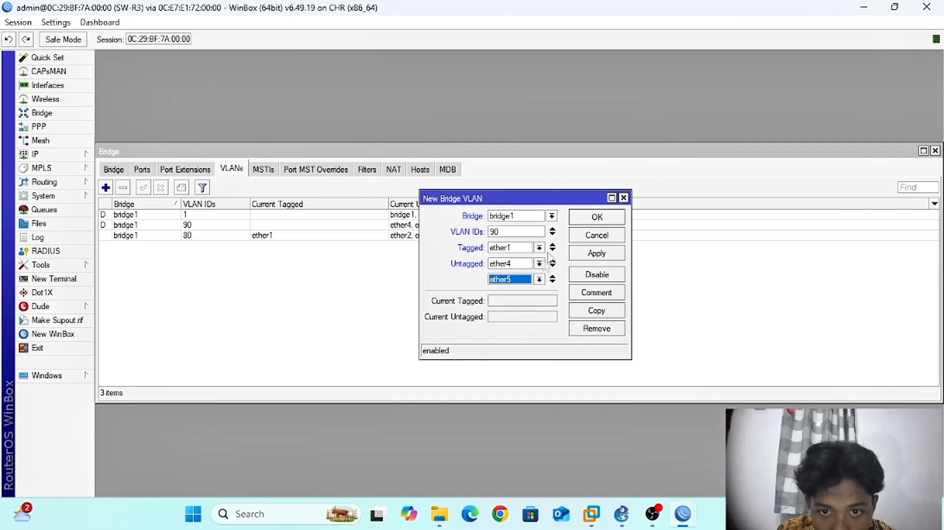
click(587, 255)
click(589, 221)
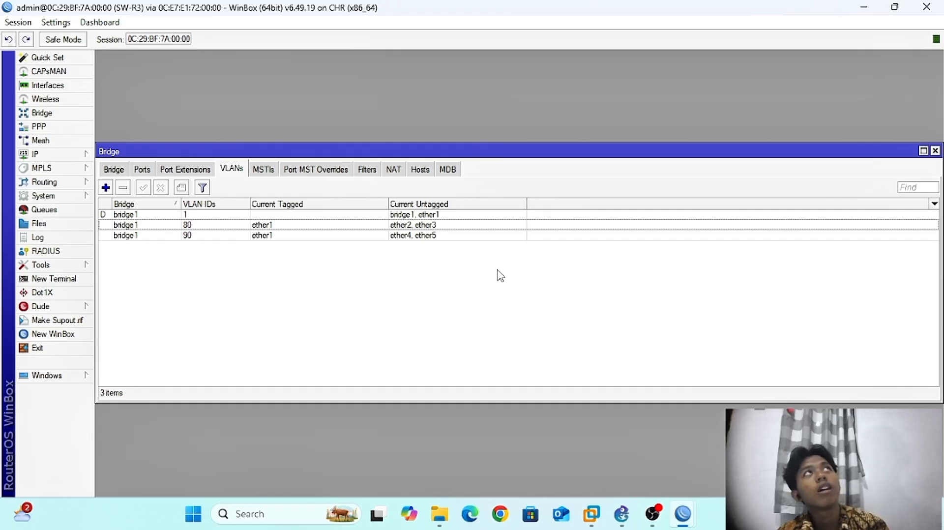
Switch to the GNS3 topology, open PC21's console in VLAN 80 and display its IP configuration with show ip
mouse_move(602, 514)
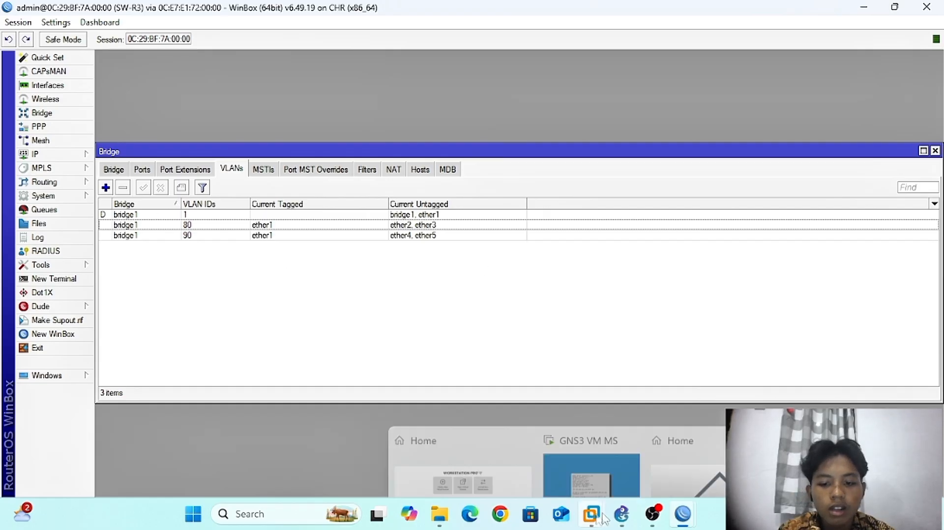
click(638, 479)
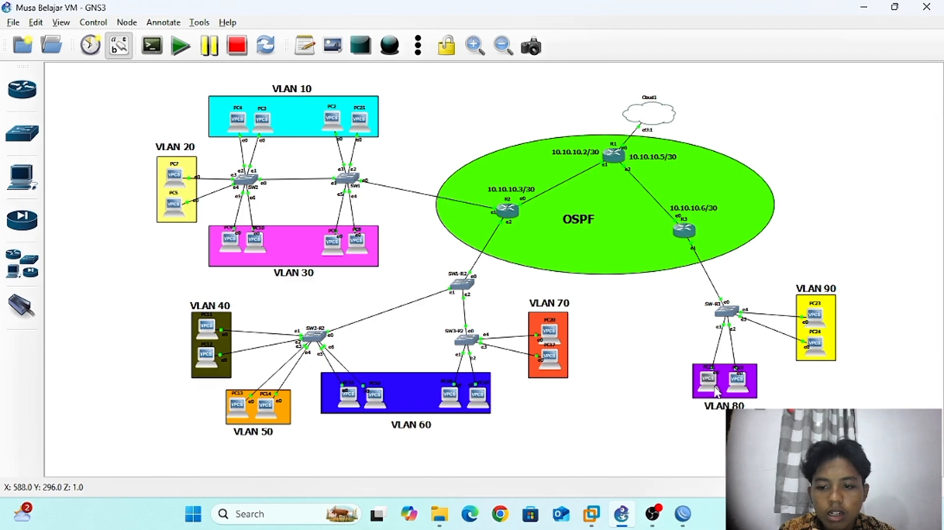
click(716, 391)
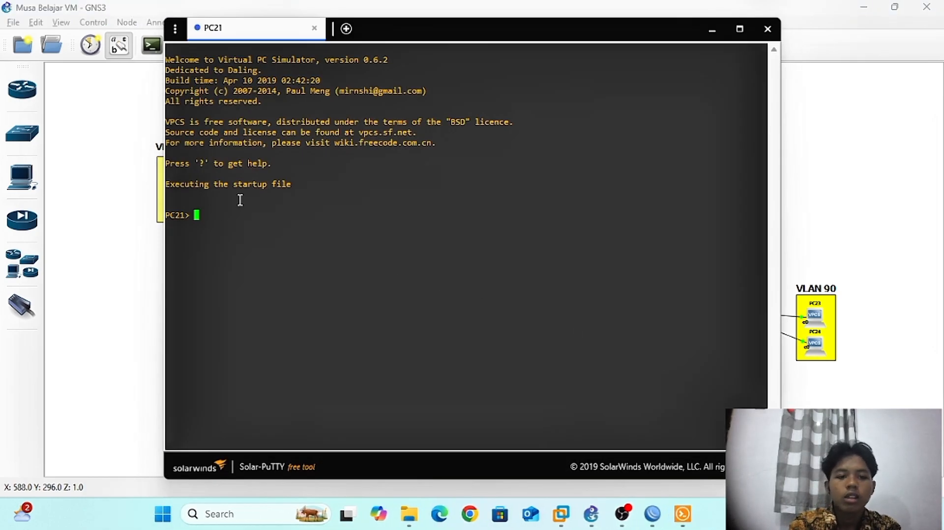
key(BackSpace)
key(BackSpace)
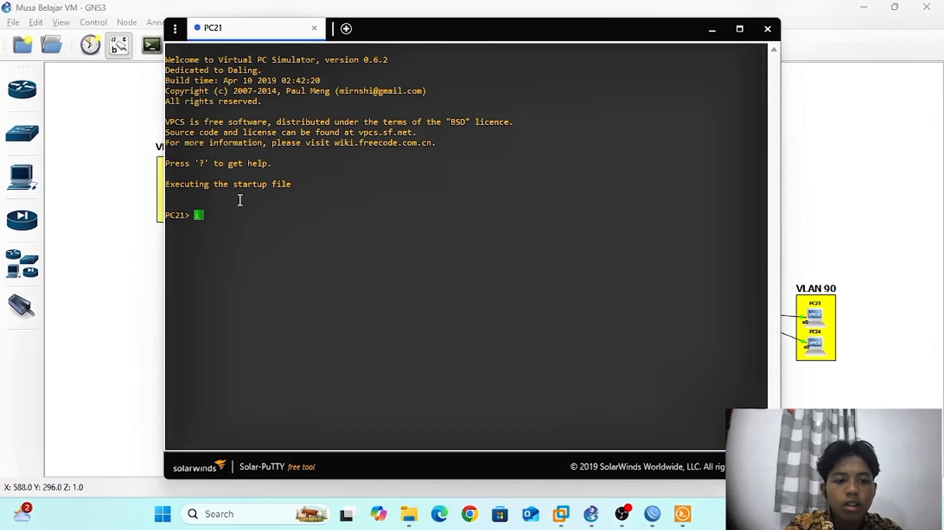
text(show ip)
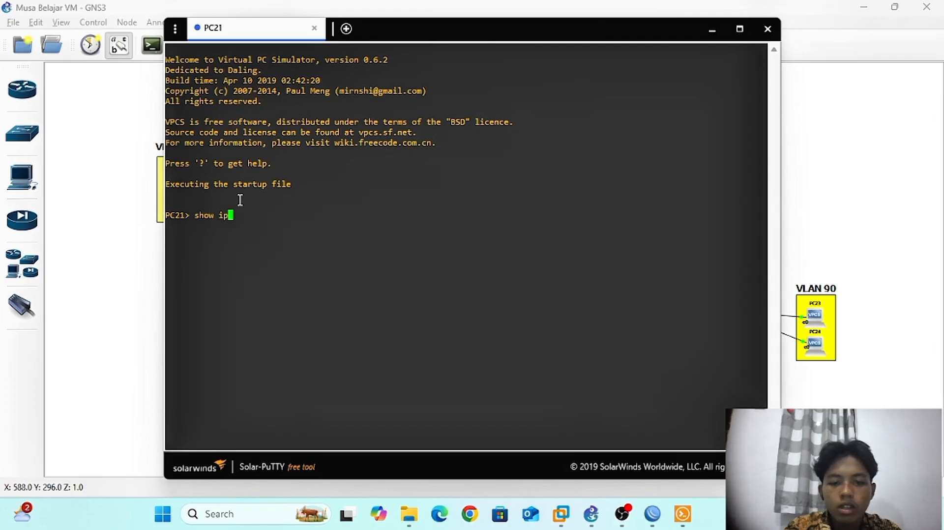
key(Return)
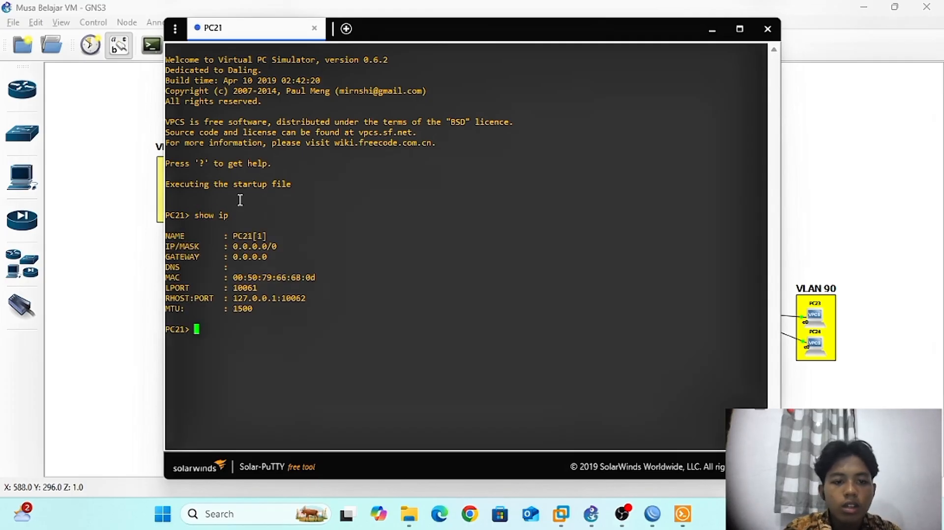
mouse_move(281, 246)
mouse_down()
mouse_move(231, 248)
mouse_move(275, 248)
mouse_up()
click(236, 250)
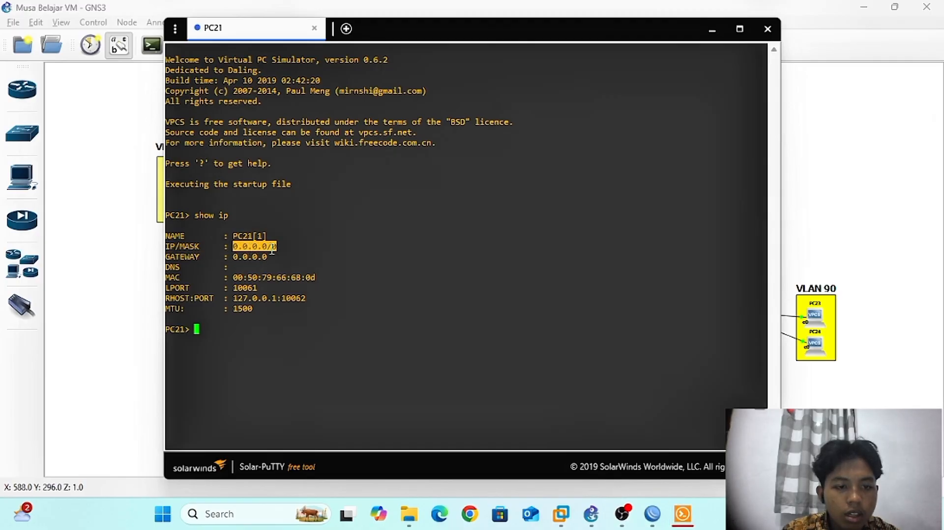
Request an address for PC21 with ip dhcp and check the leased address against VLAN 80
click(244, 329)
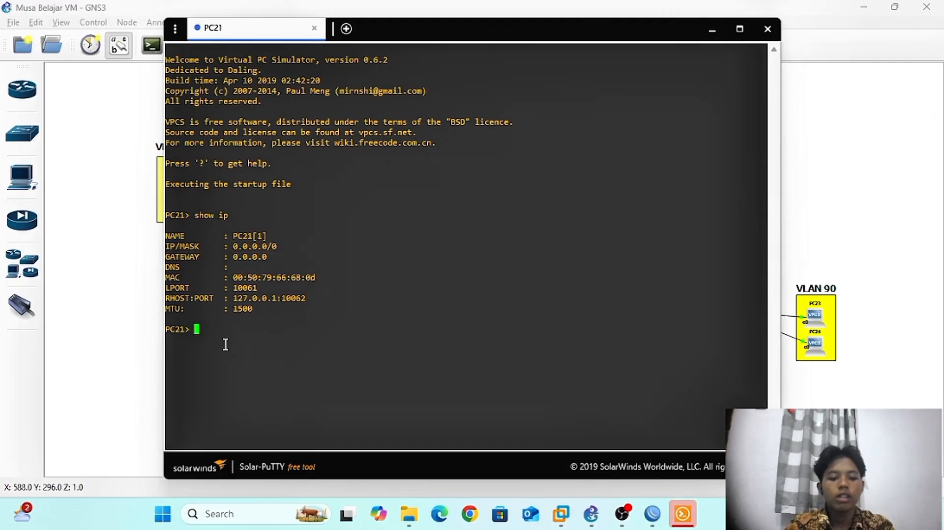
text(ip )
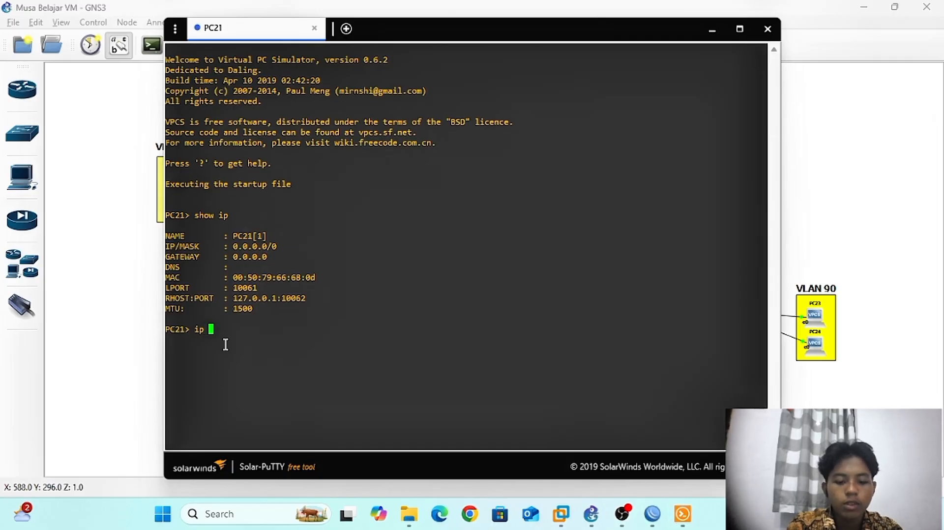
text(dhcp)
key(Return)
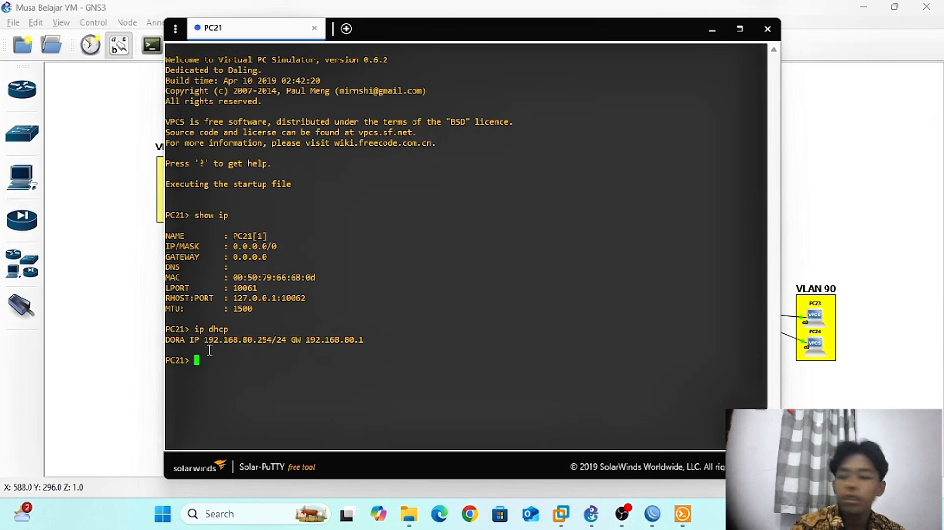
double_click(248, 339)
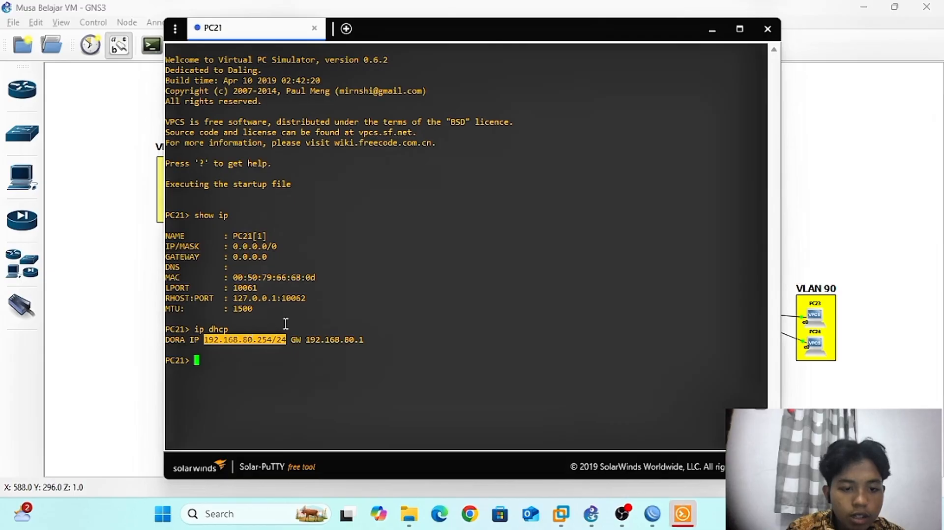
click(245, 340)
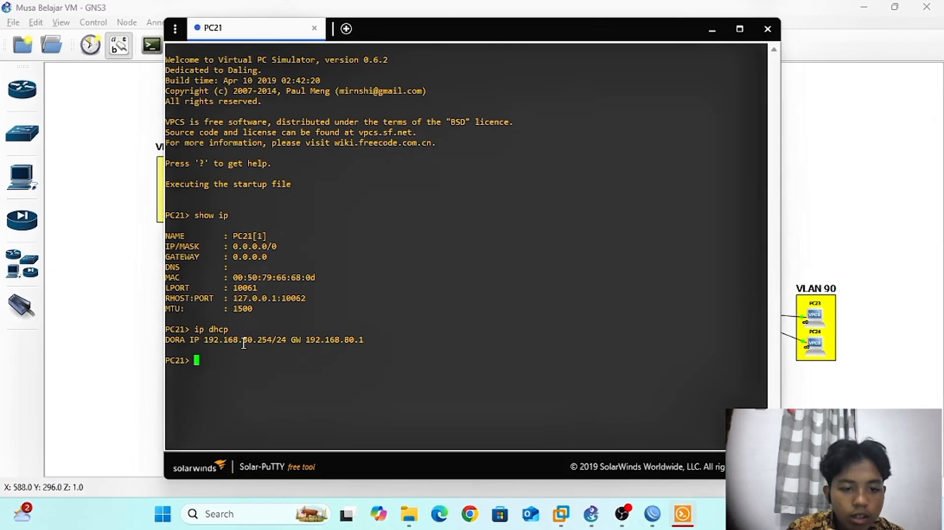
drag(238, 340, 257, 340)
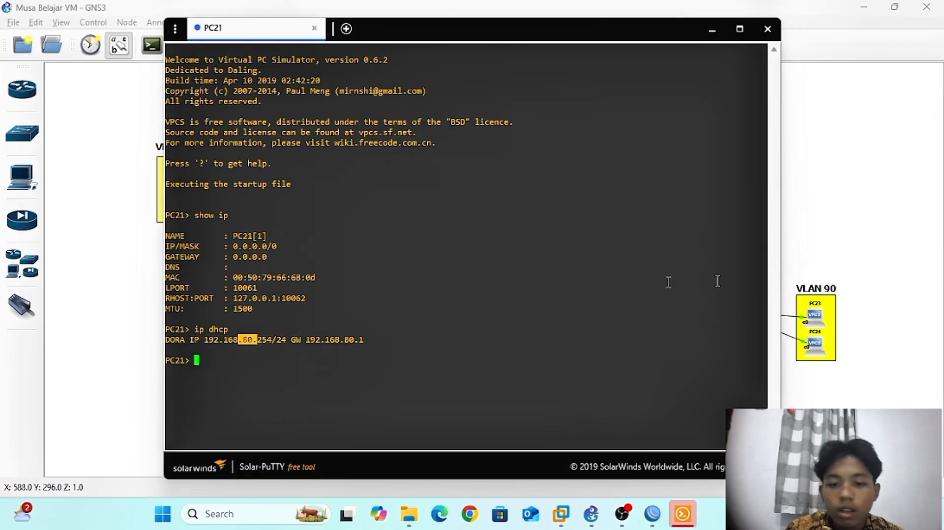
Open PC24's console in VLAN 90, request an address with ip dhcp and check the leased address
click(828, 226)
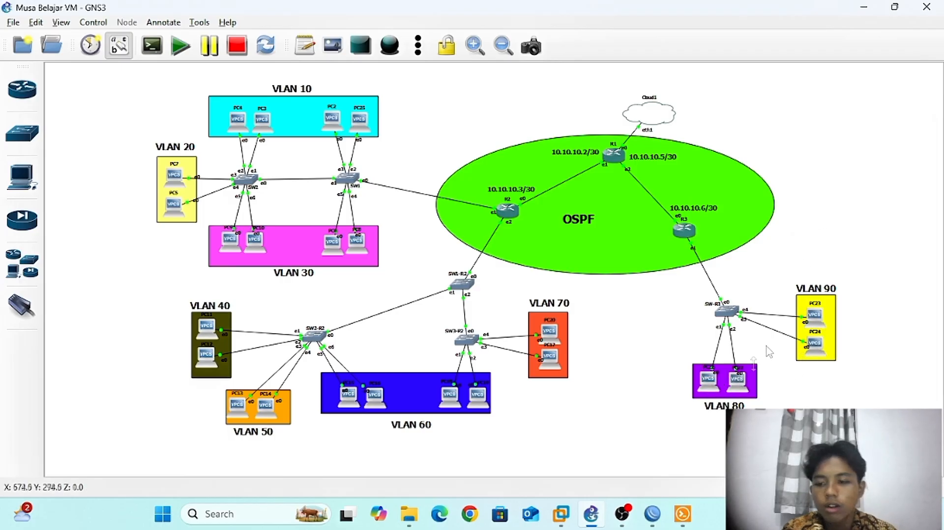
double_click(808, 350)
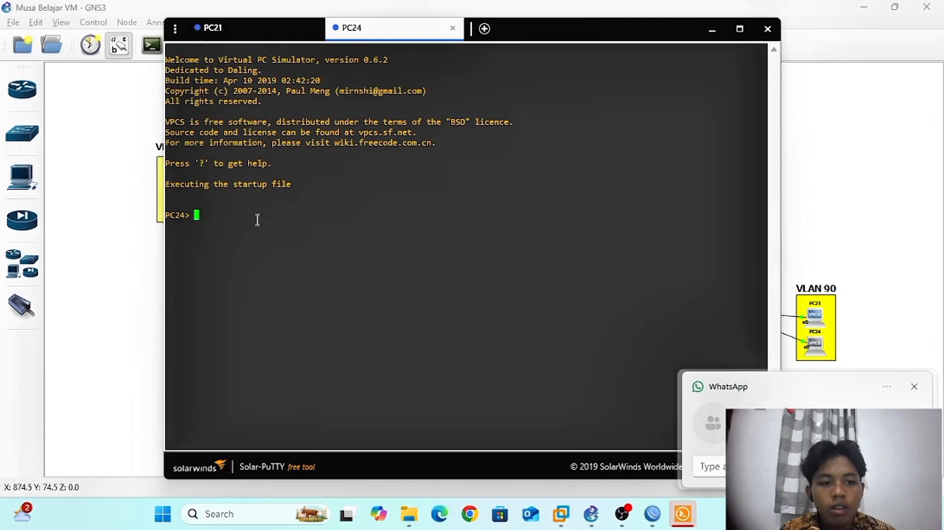
click(257, 218)
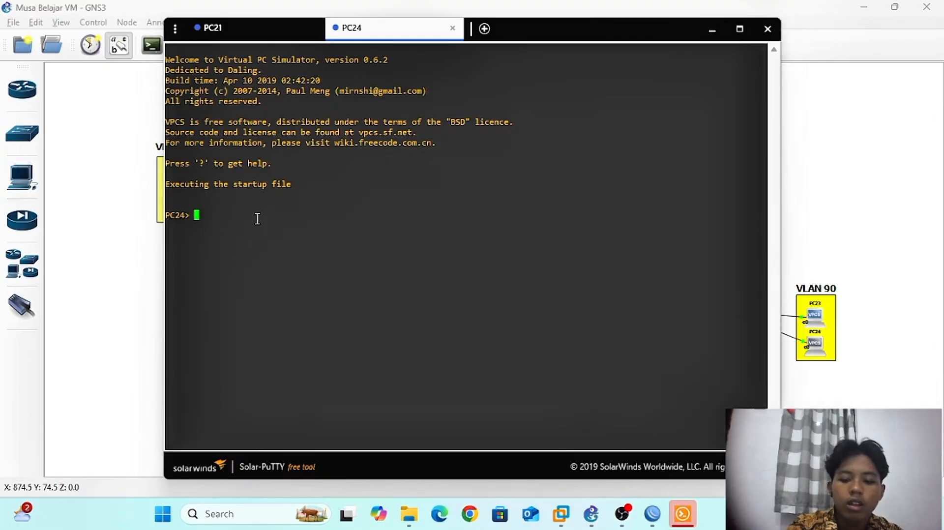
text(ip dhcp)
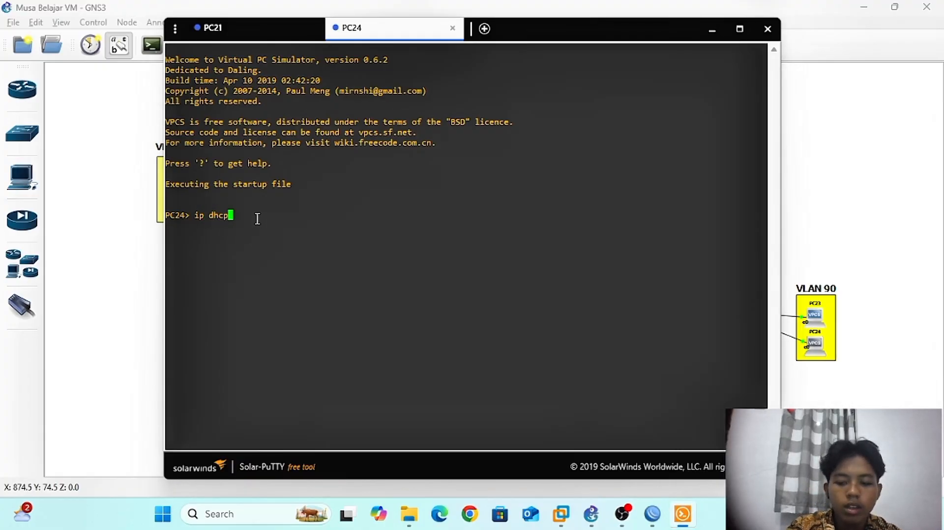
key(Return)
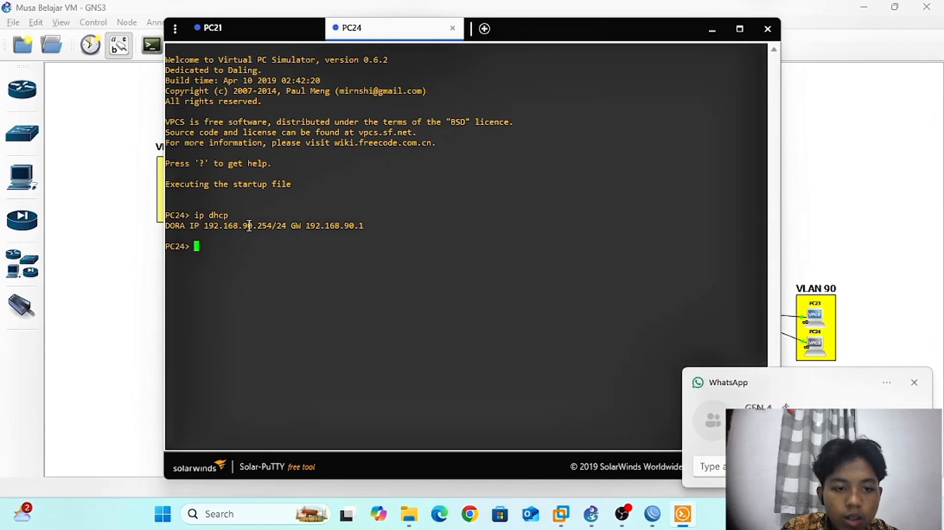
click(922, 388)
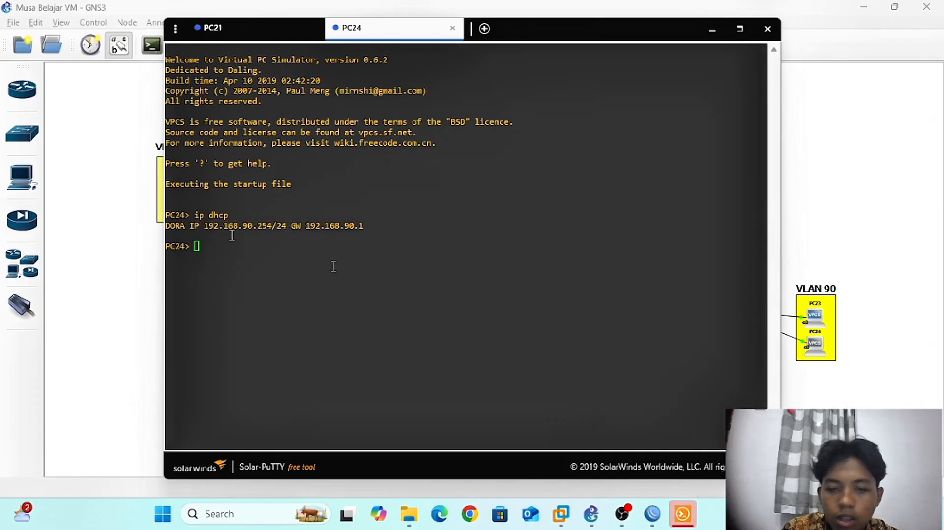
double_click(245, 228)
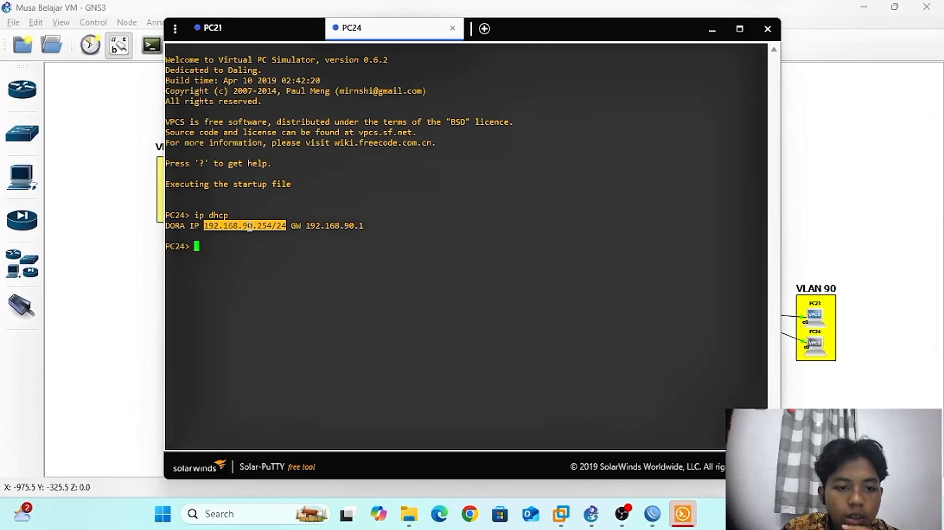
click(249, 226)
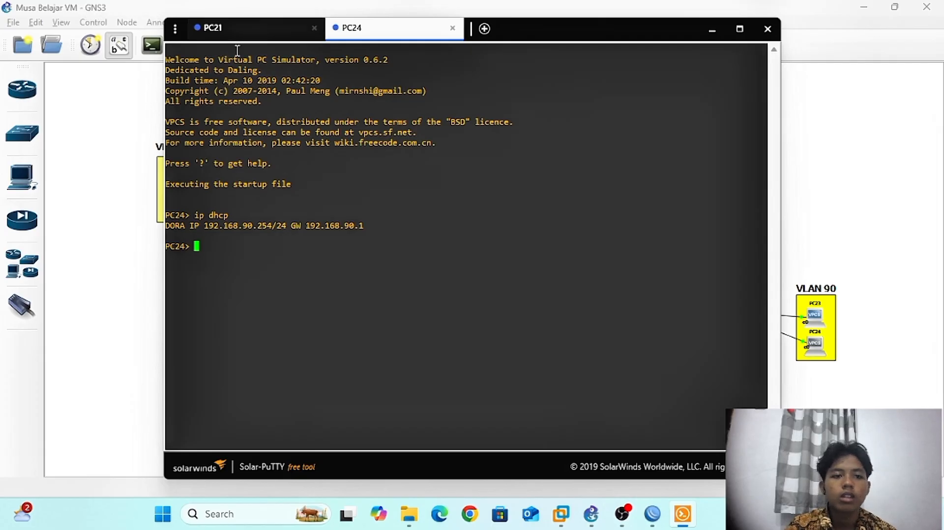
Compare the addresses of PC21 and PC24, and ping PC24 at 192.168.90.254 from PC21
click(245, 29)
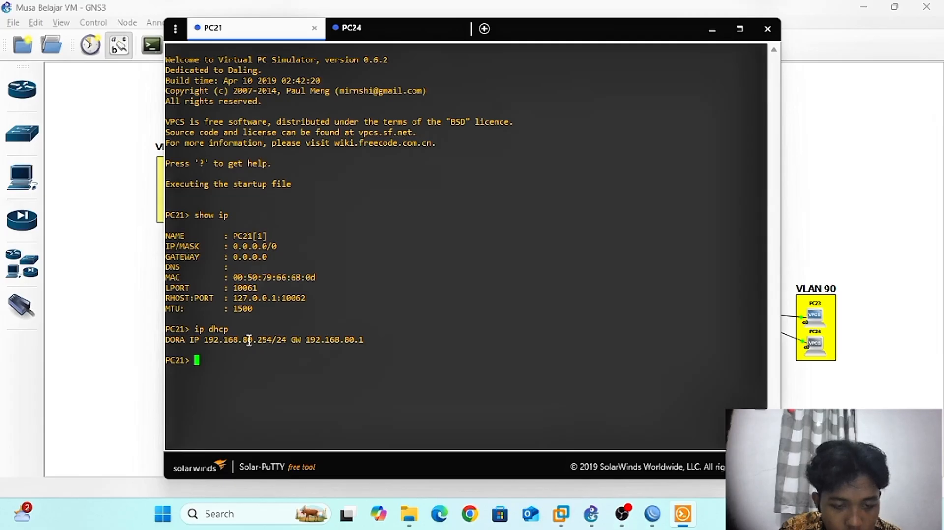
click(407, 29)
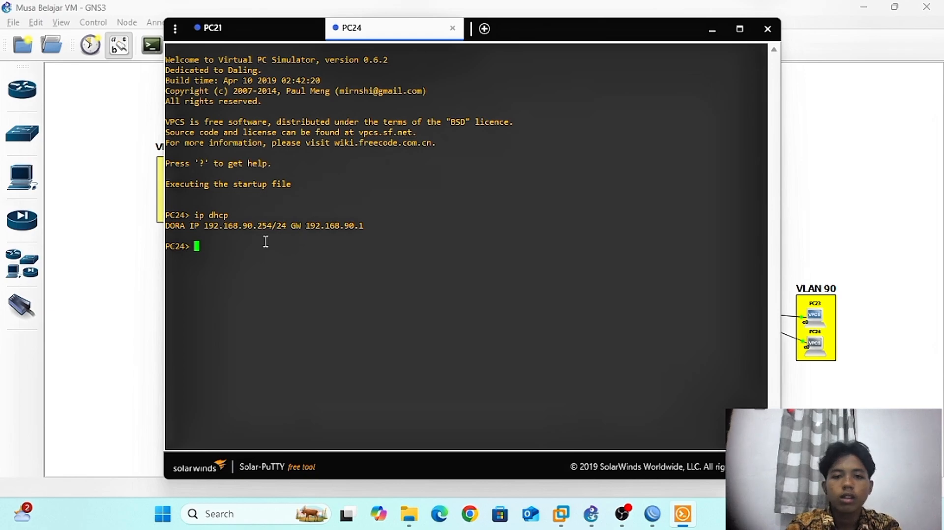
click(290, 30)
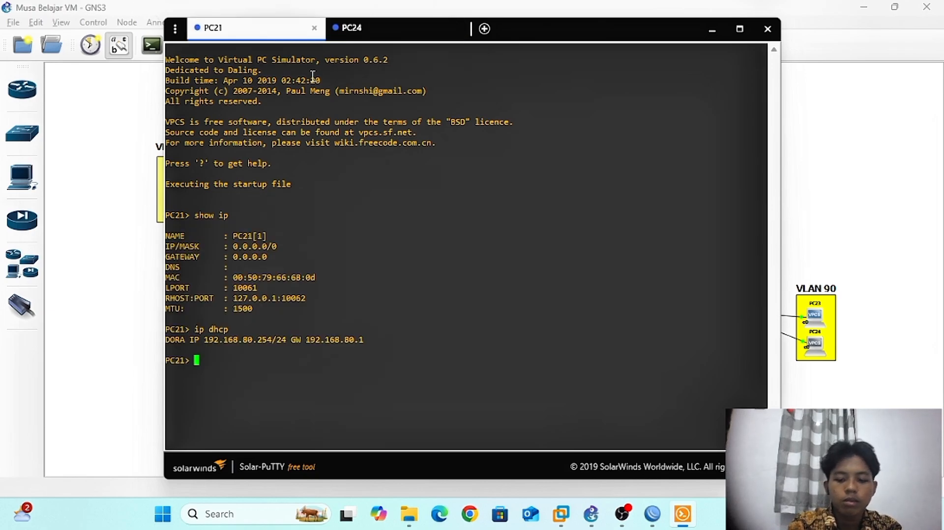
text(ping )
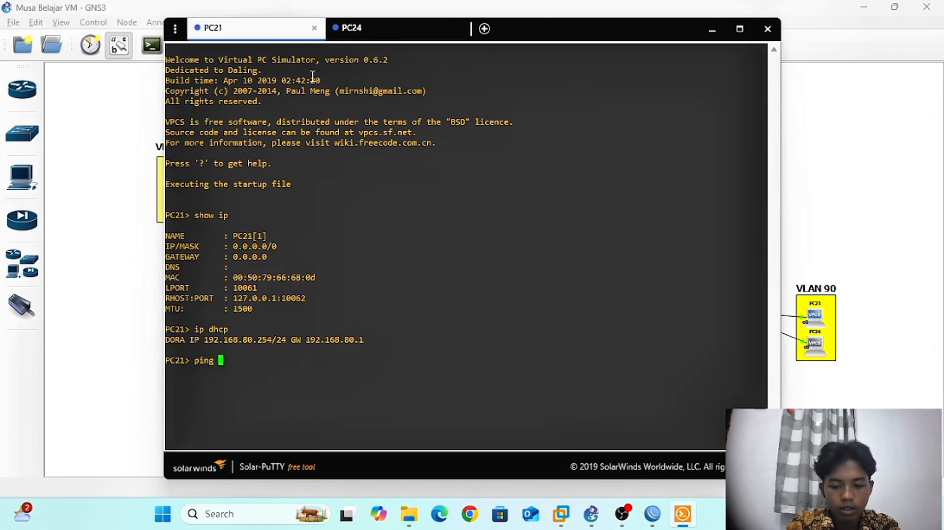
text(192.168.90.254)
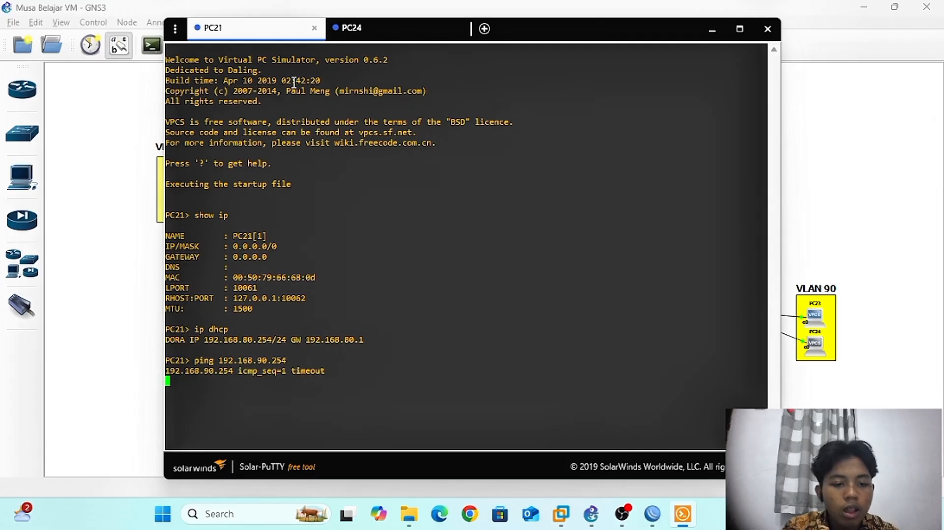
click(388, 30)
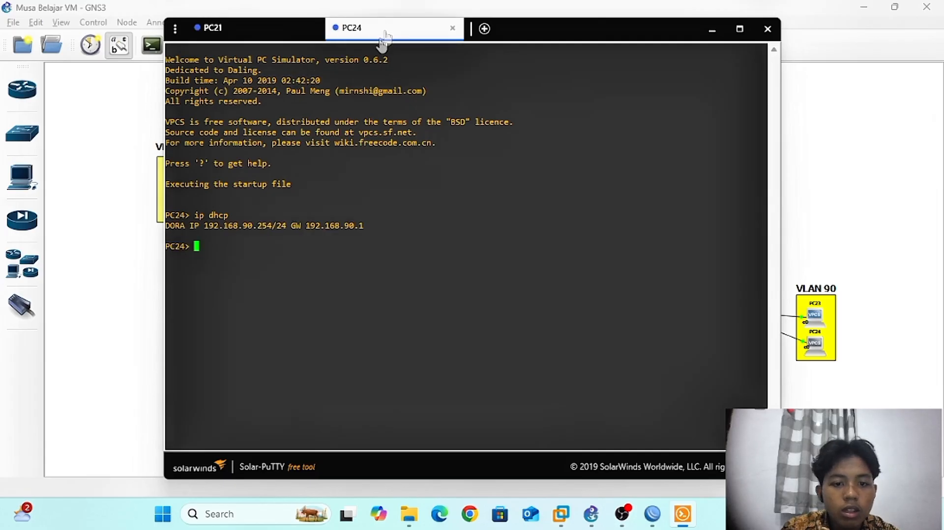
click(238, 41)
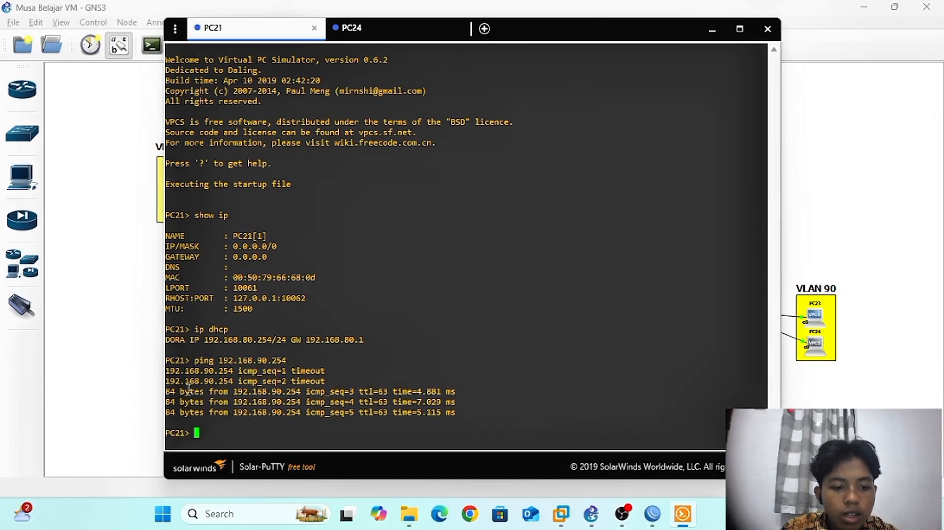
Test internet access from PC21 by pinging 8.8.8.8
click(367, 35)
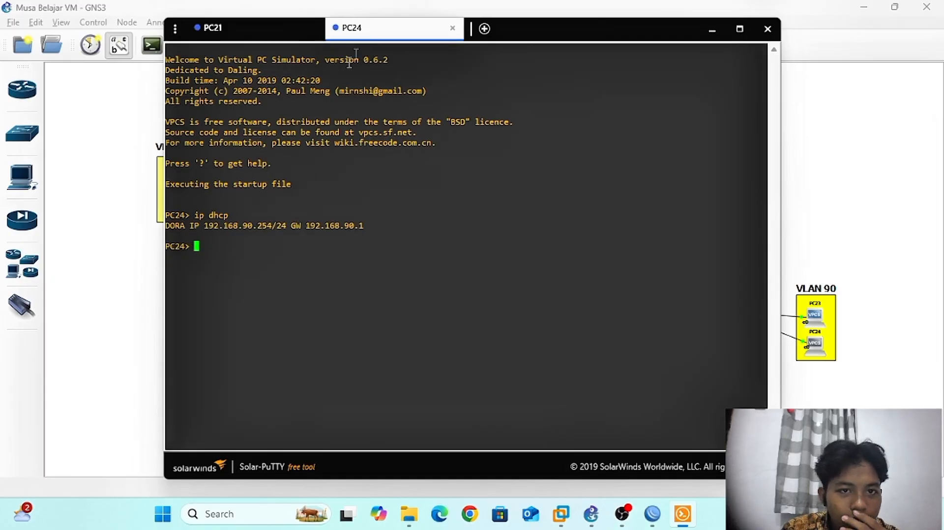
click(278, 41)
text(ping )
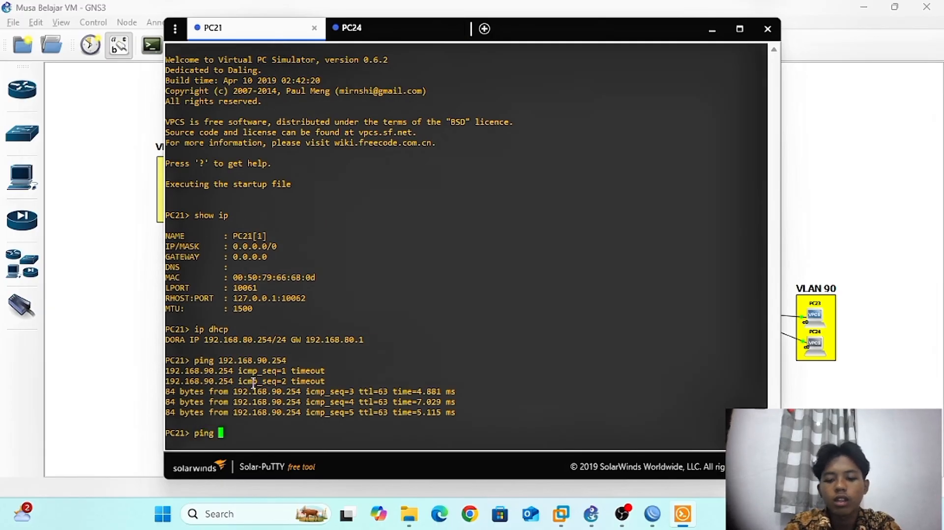
text(8.8.8.8)
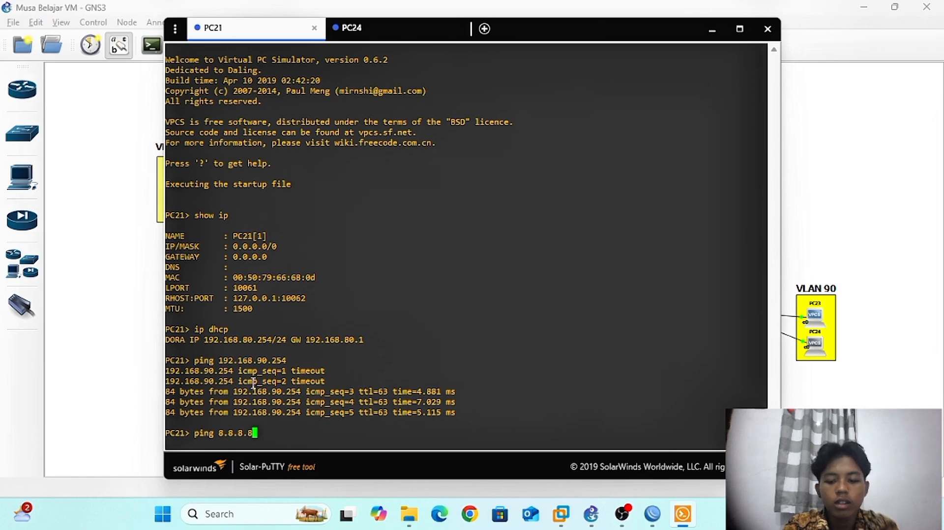
key(Return)
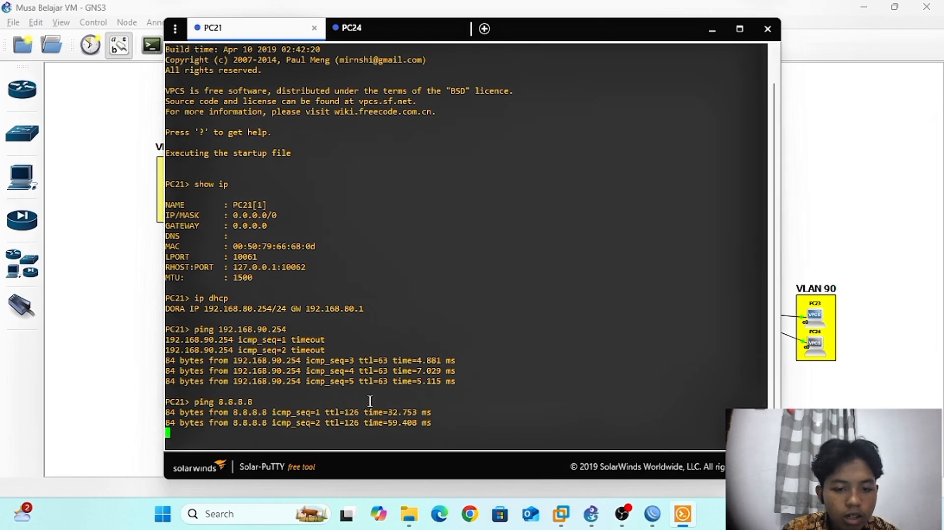
mouse_move(653, 515)
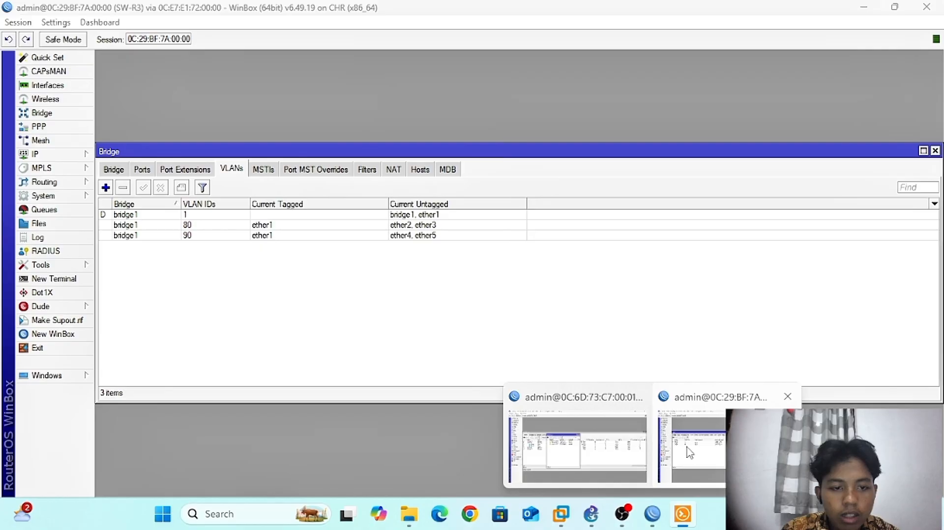
click(680, 439)
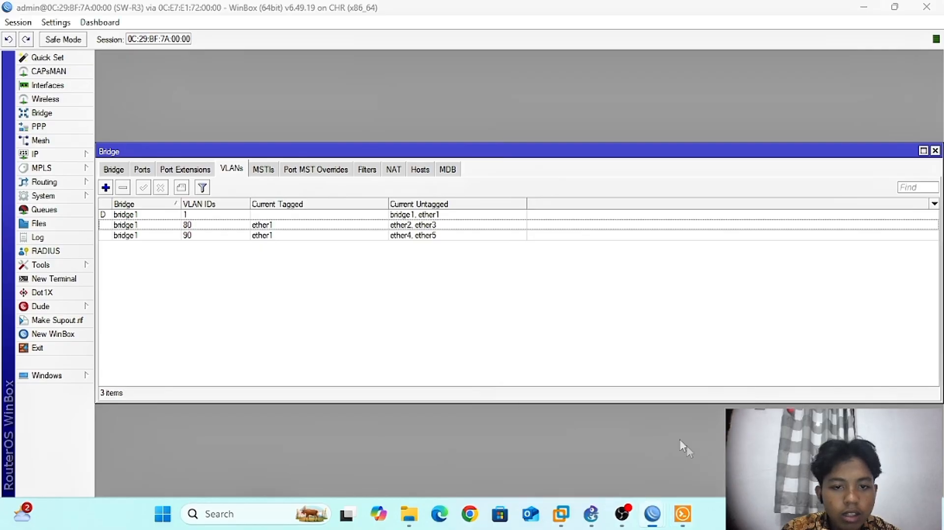
click(39, 154)
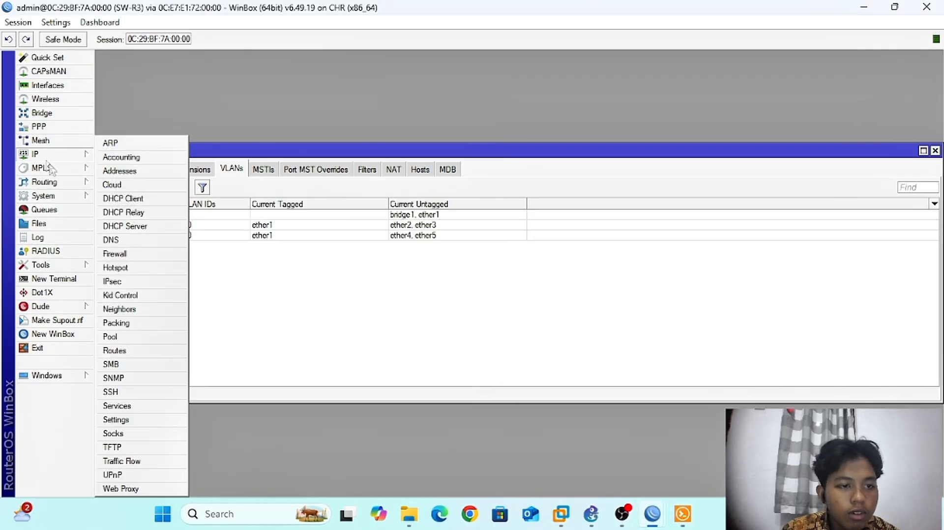
click(120, 250)
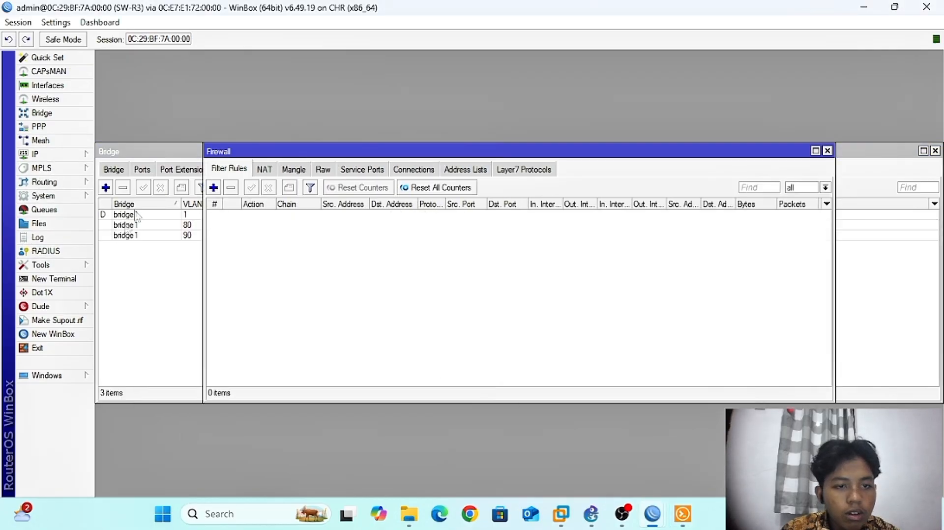
click(214, 187)
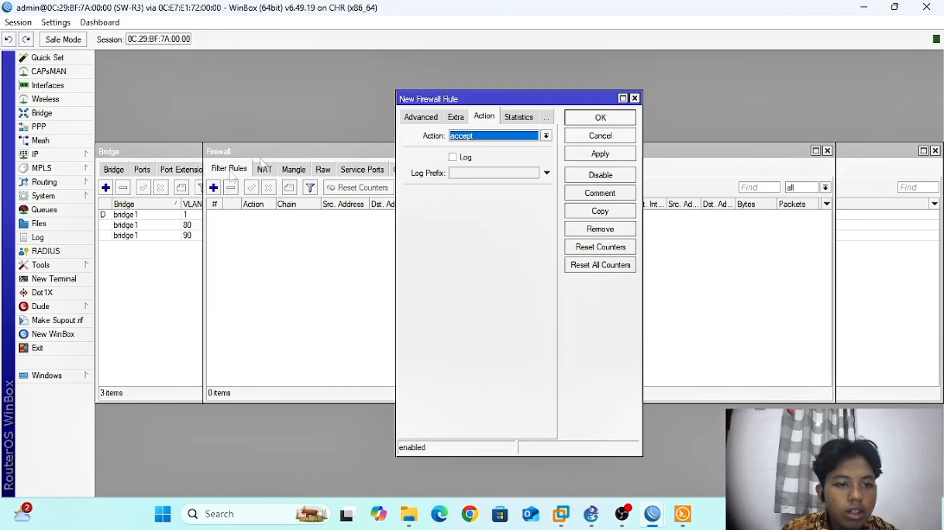
click(458, 137)
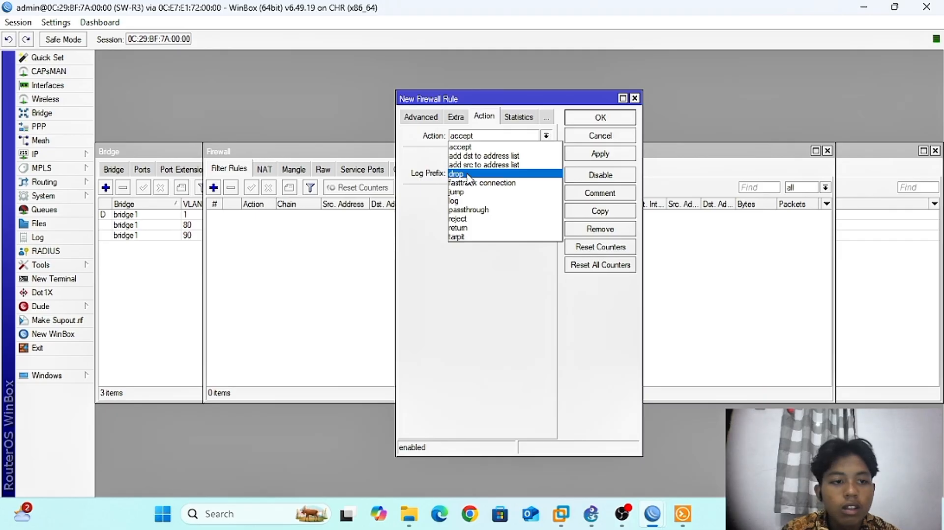
click(634, 98)
click(635, 99)
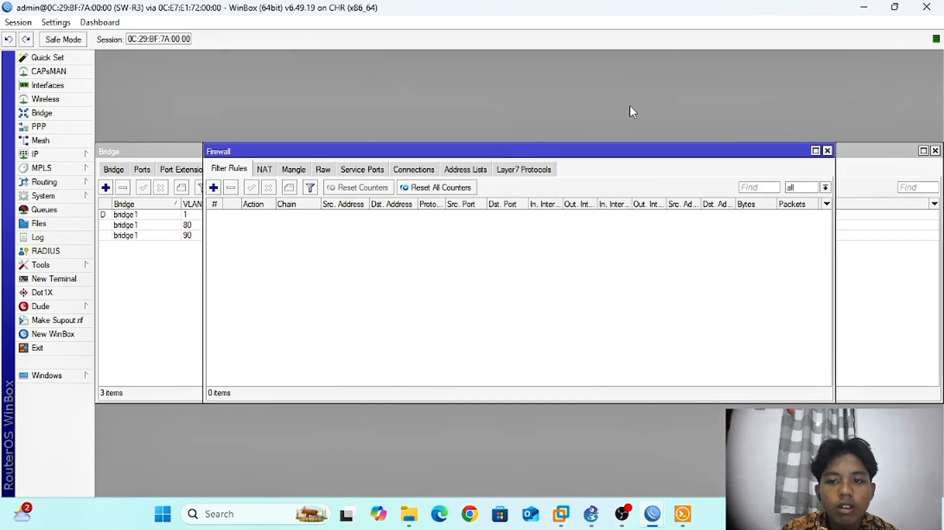
Switch to the R3 router's WinBox session and open its firewall filter rules
mouse_move(653, 514)
mouse_move(639, 462)
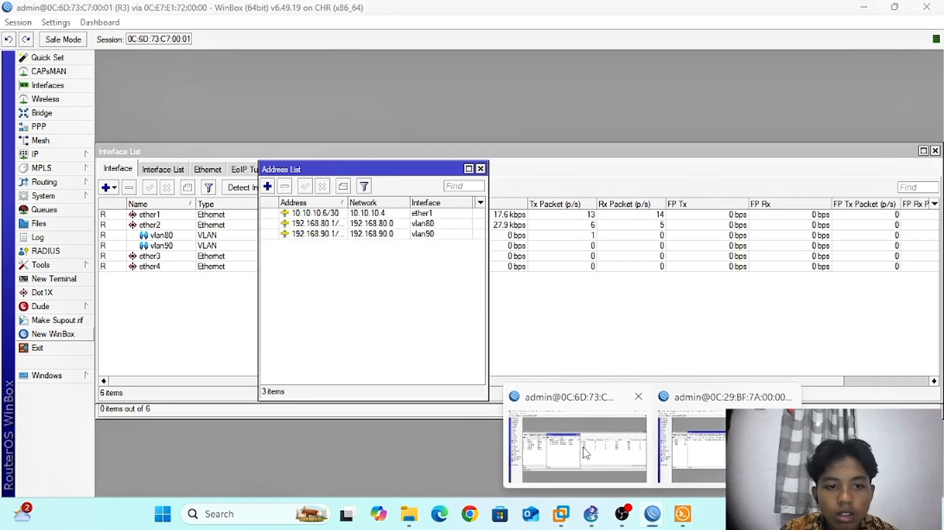
click(637, 460)
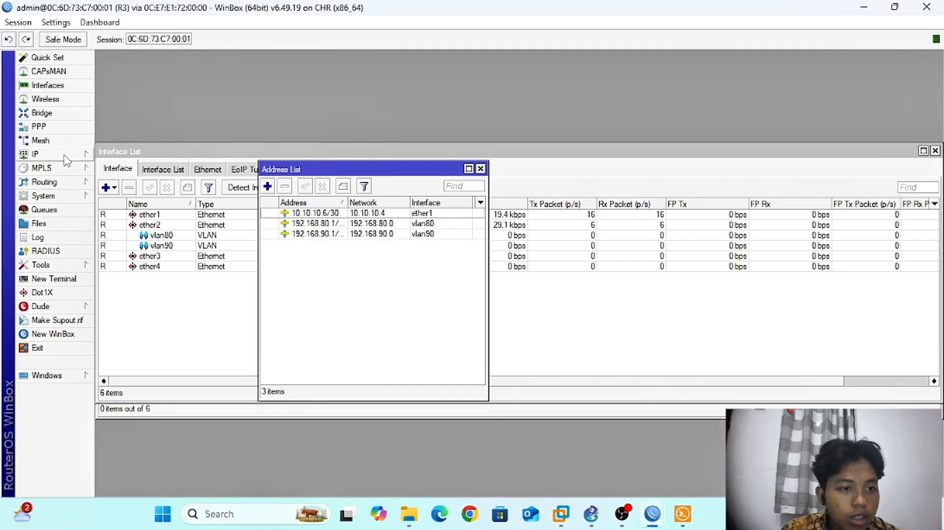
click(64, 157)
click(115, 269)
click(269, 209)
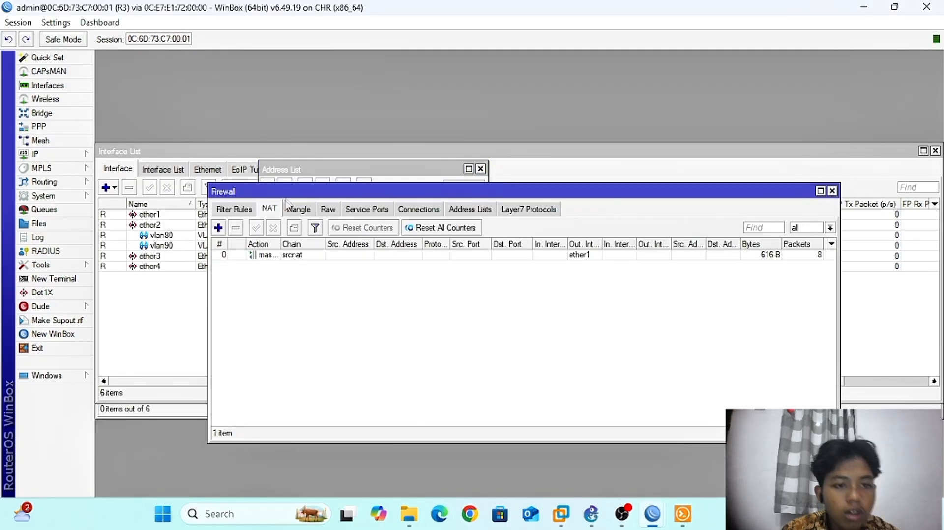
click(238, 211)
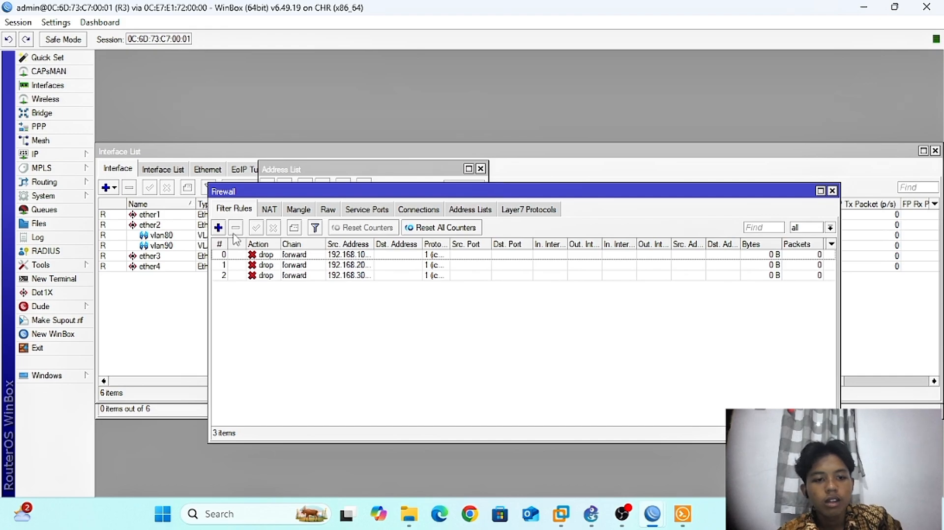
Add a firewall filter rule on R3 with chain forward and action drop, and close the firewall window
click(218, 228)
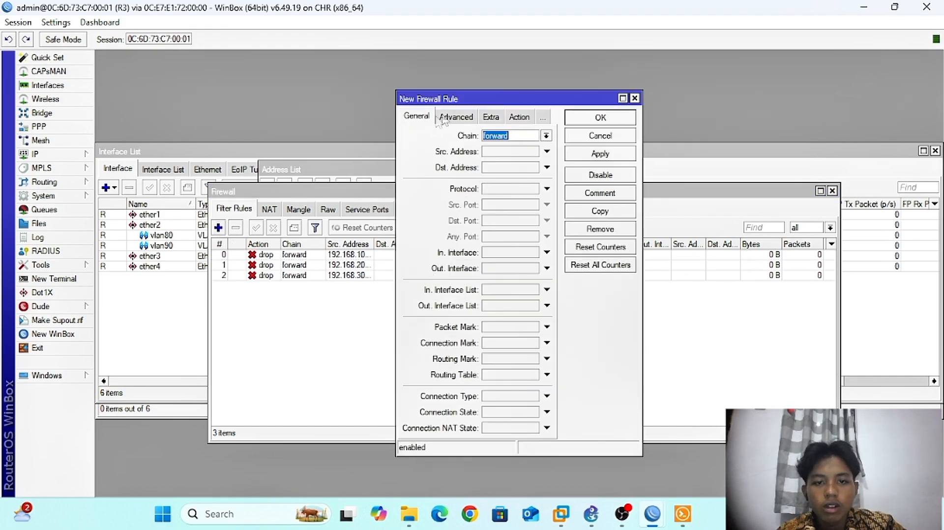
click(519, 117)
click(465, 136)
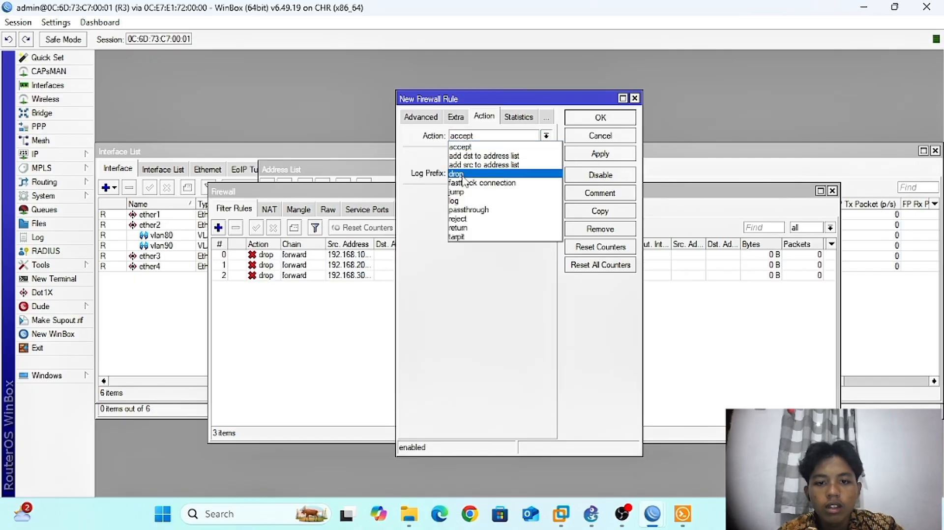
click(462, 175)
click(590, 156)
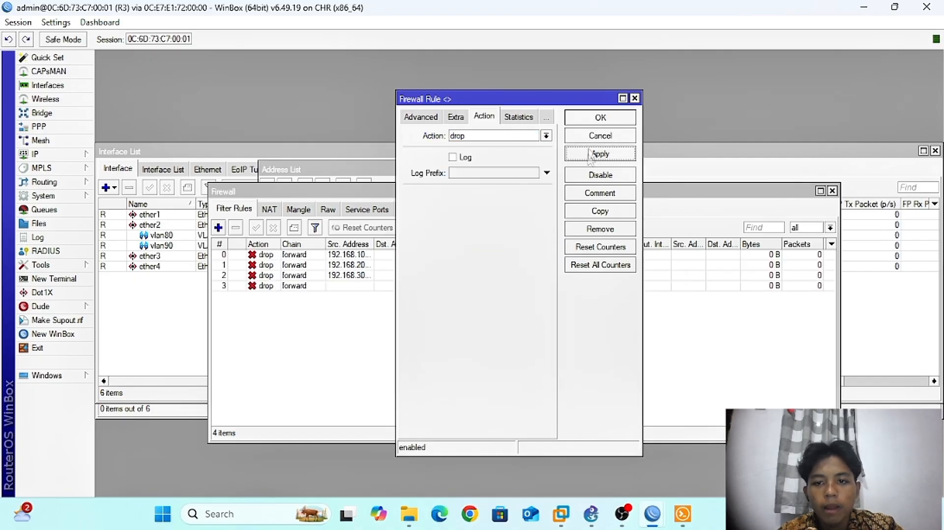
click(601, 118)
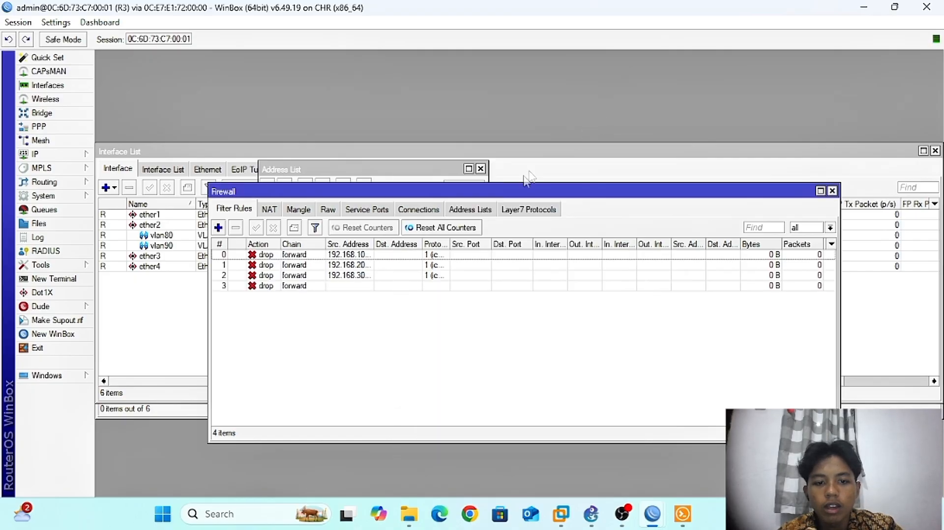
click(832, 192)
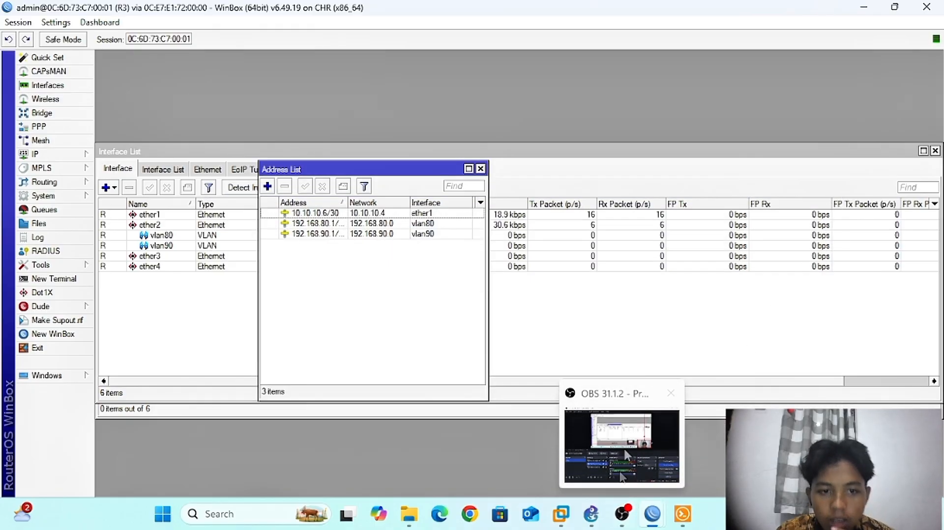
Switch to GNS3 and open consoles for PC25, PC7, PC8, PC11, PC14, PC19 and PC20, one client per VLAN from 10 to 70
click(591, 514)
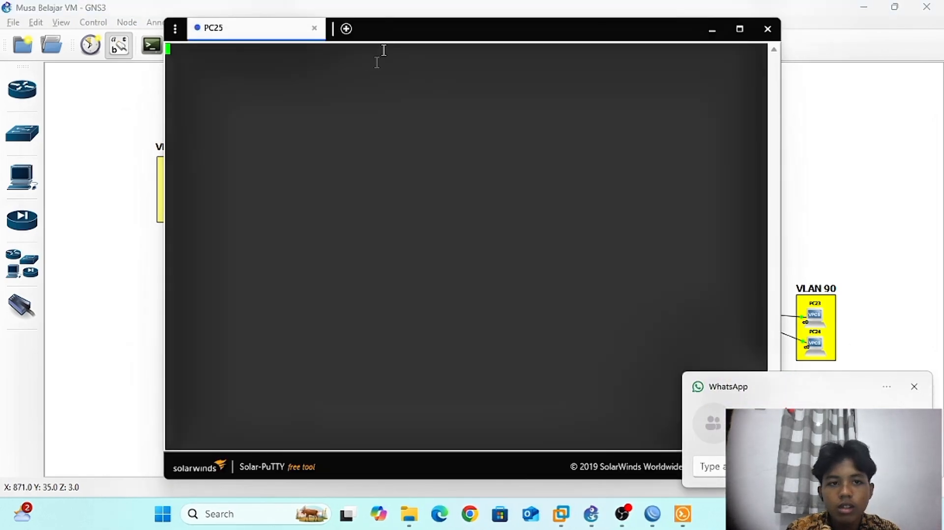
drag(411, 36, 473, 47)
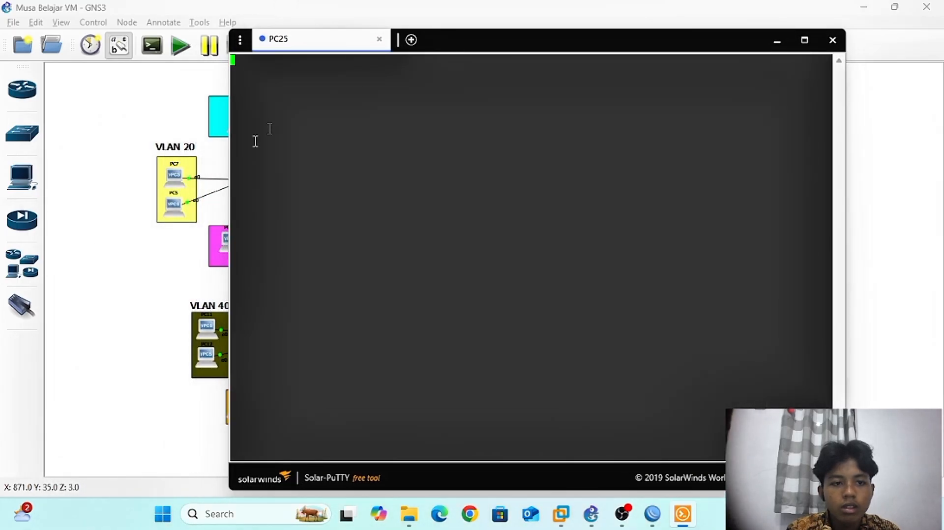
click(173, 187)
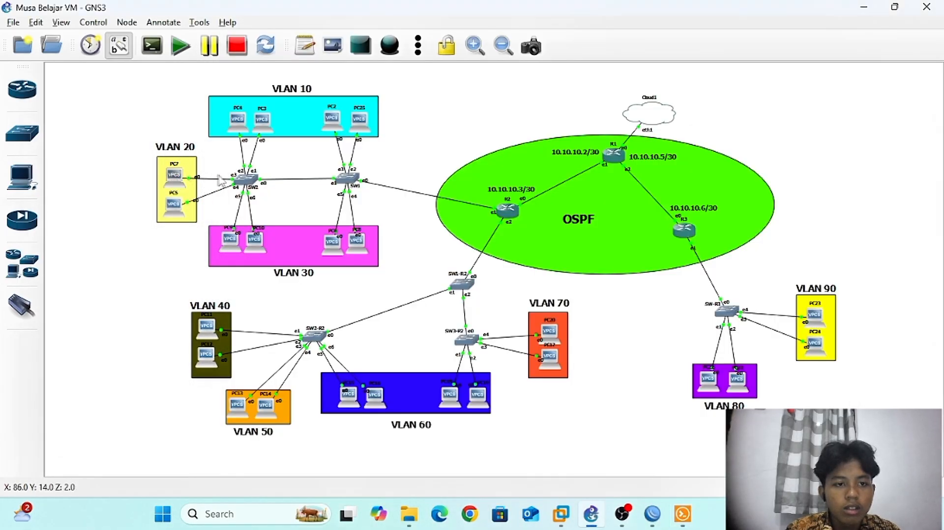
click(357, 251)
double_click(207, 330)
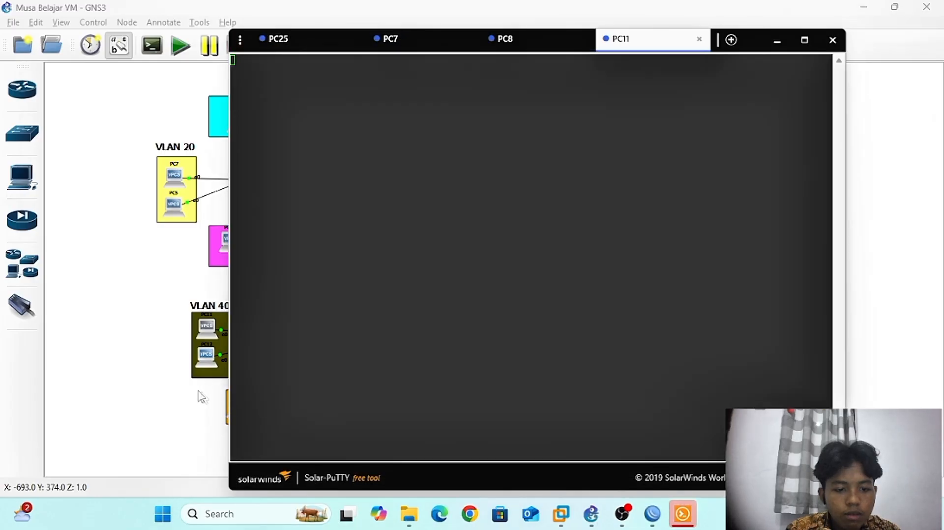
click(199, 392)
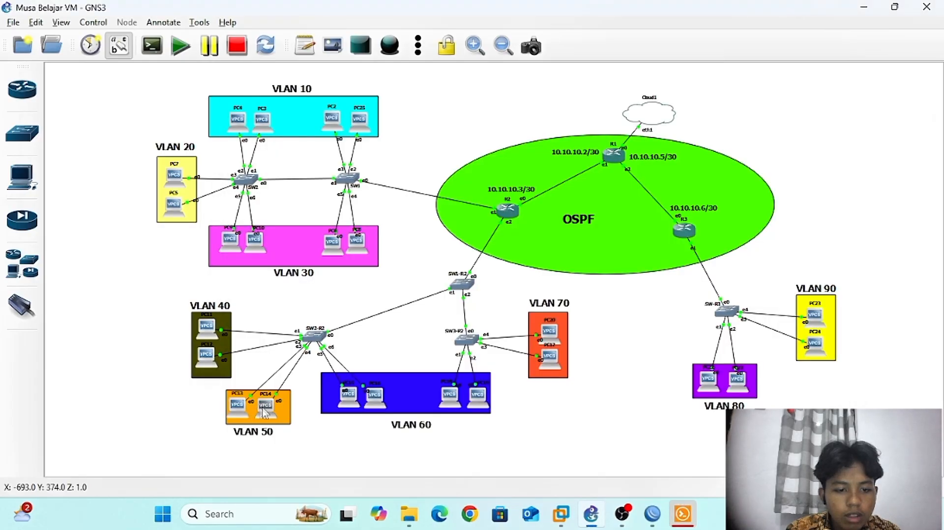
double_click(547, 313)
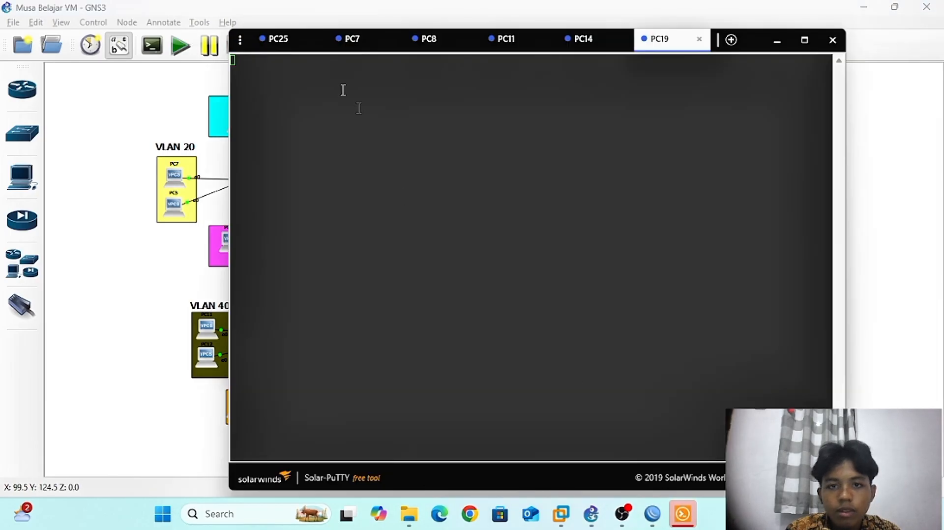
Request an address for PC25 in VLAN 10 with ip dhcp
click(285, 41)
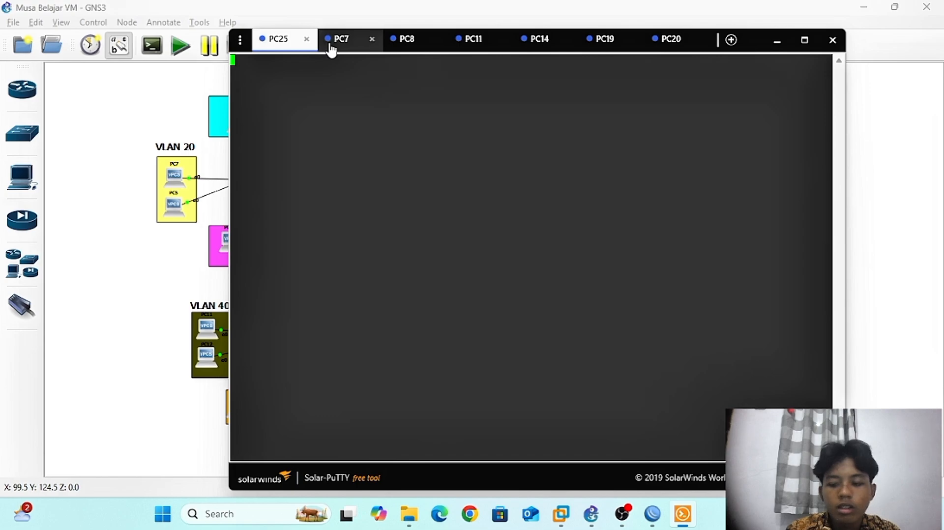
key(Return)
key(Return)
key(Return)
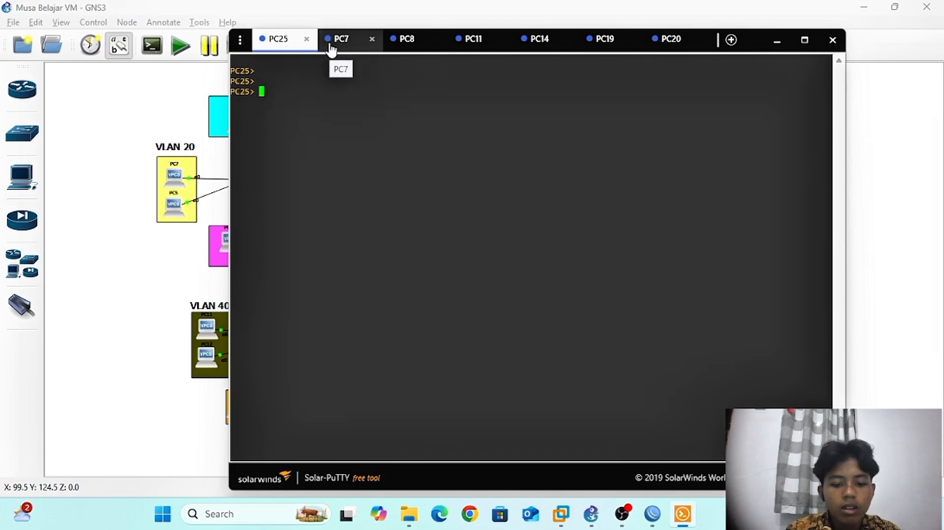
text(ip )
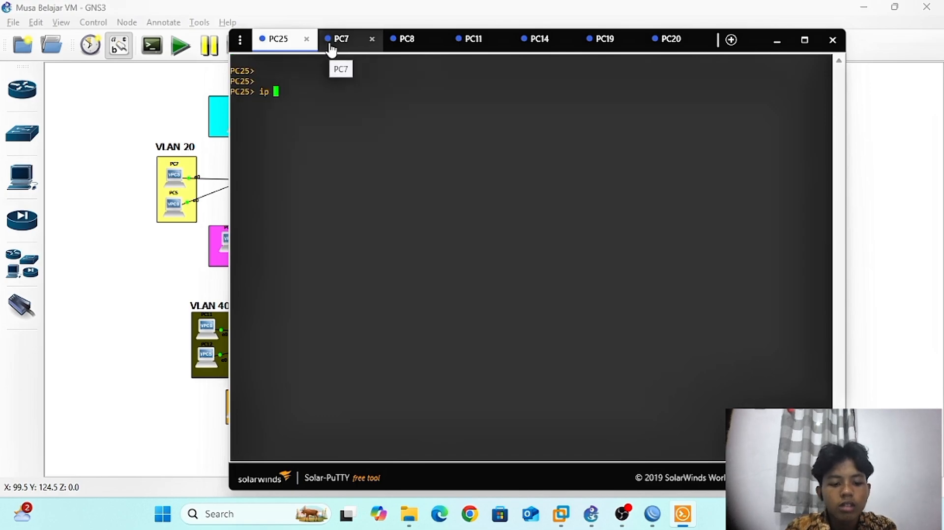
text(dhcp)
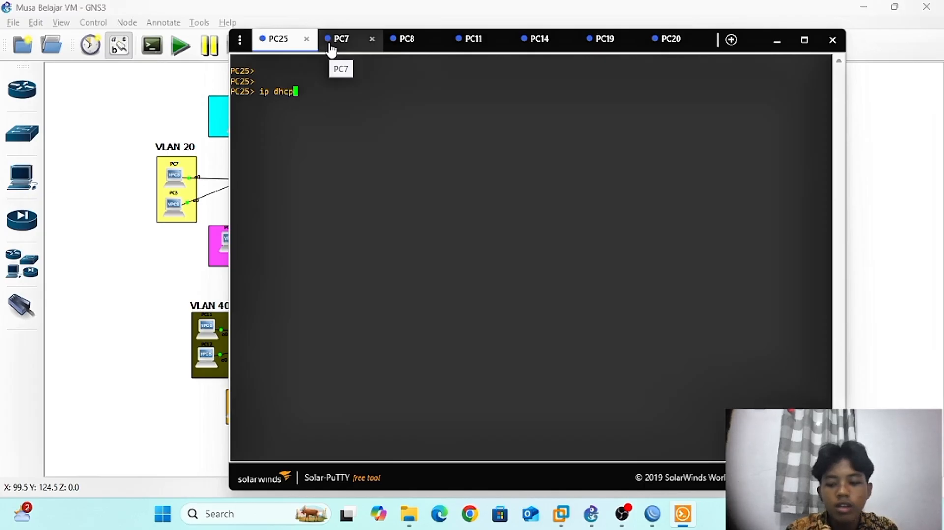
key(Return)
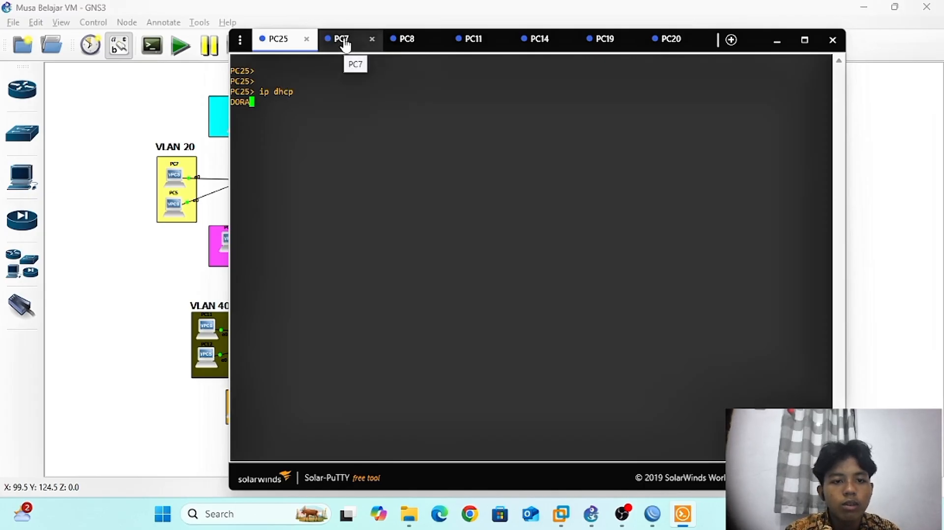
Request an address for PC7 in VLAN 20 with ip dhcp
click(346, 43)
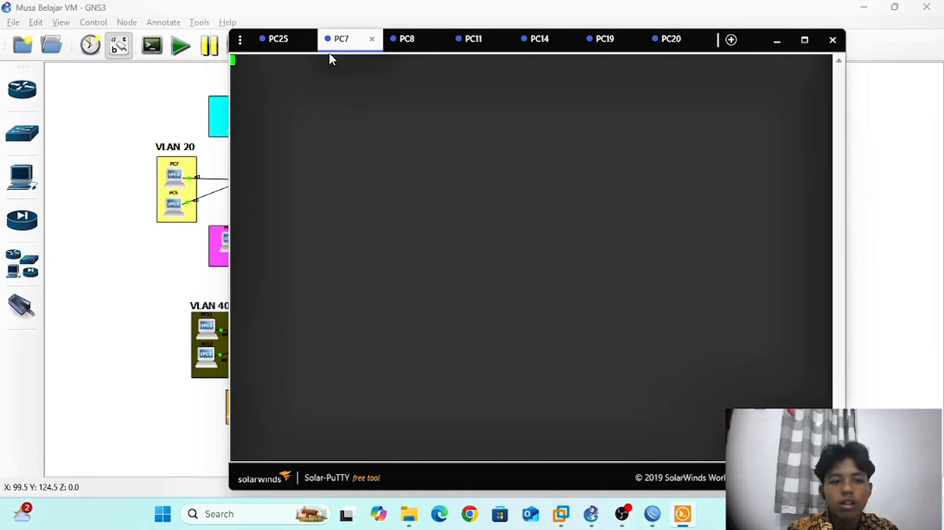
text(ip )
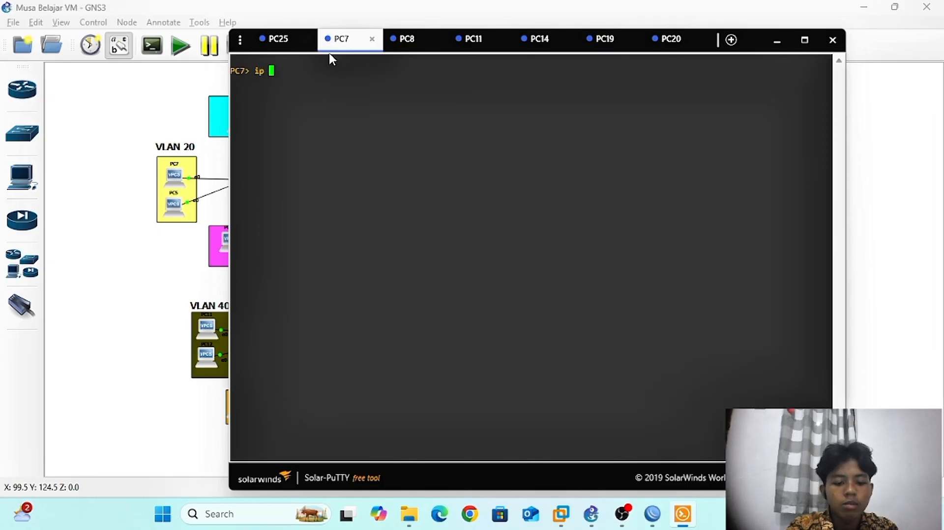
text(dhcp)
key(Return)
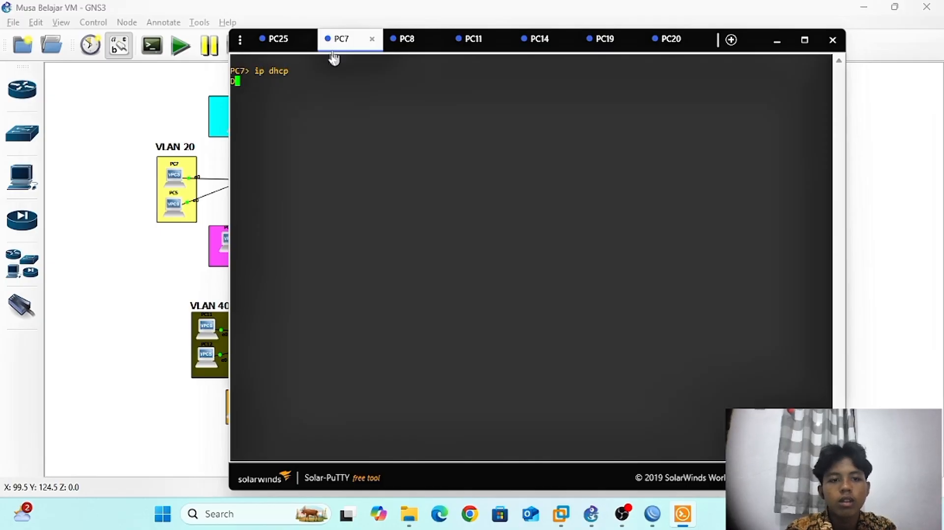
Request an address for PC8 in VLAN 30 with ip dhcp
click(420, 45)
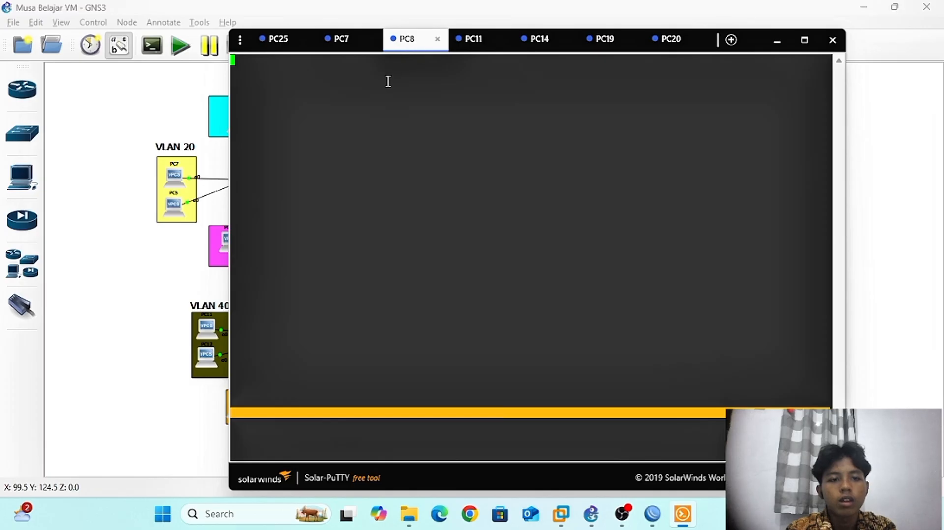
key(Return)
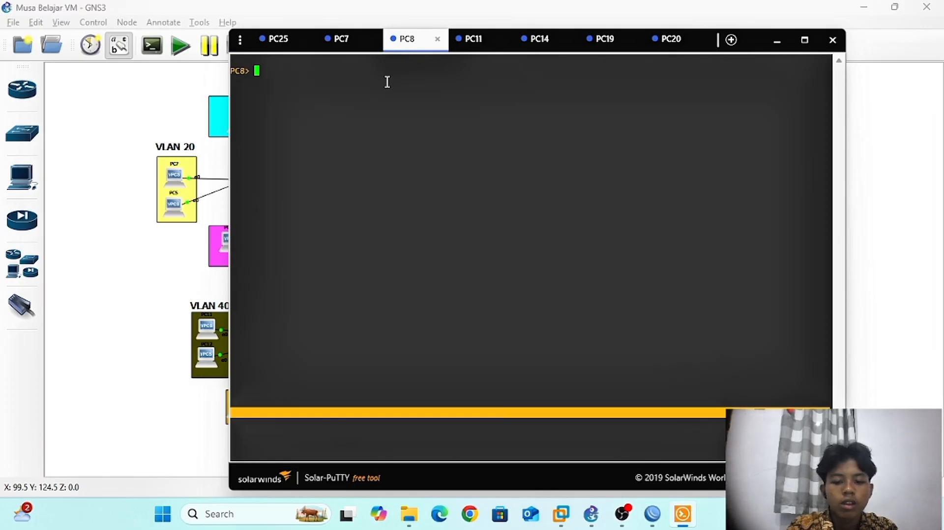
text(ip dhcp)
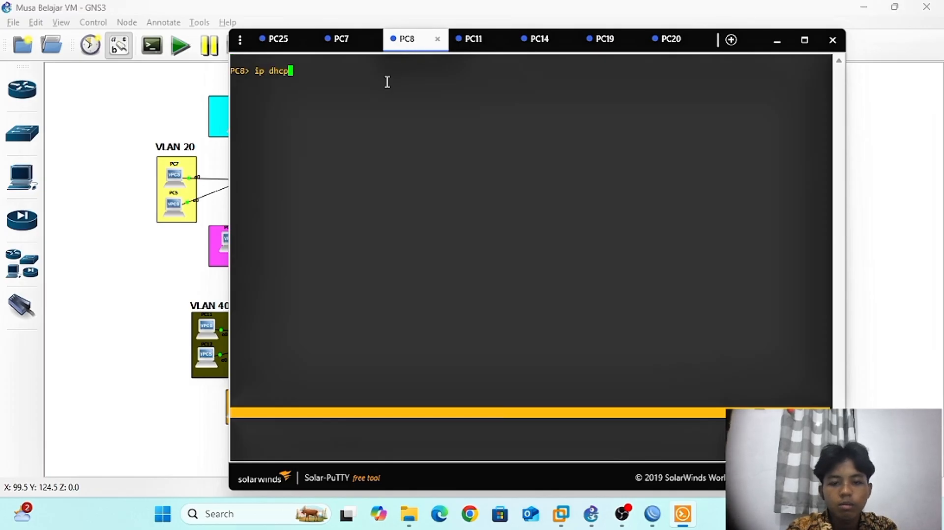
key(Return)
Request an address for PC11 in VLAN 40 with ip dhcp
click(469, 41)
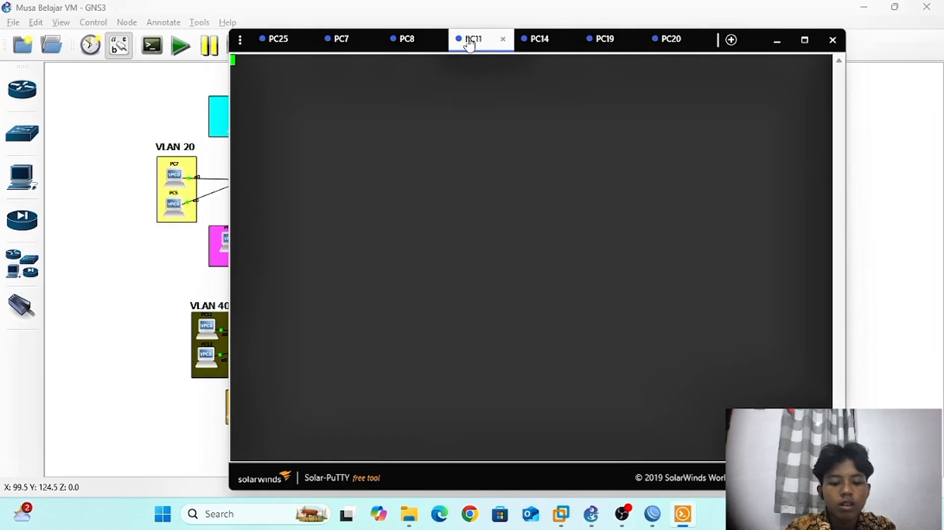
text(ip dhcp)
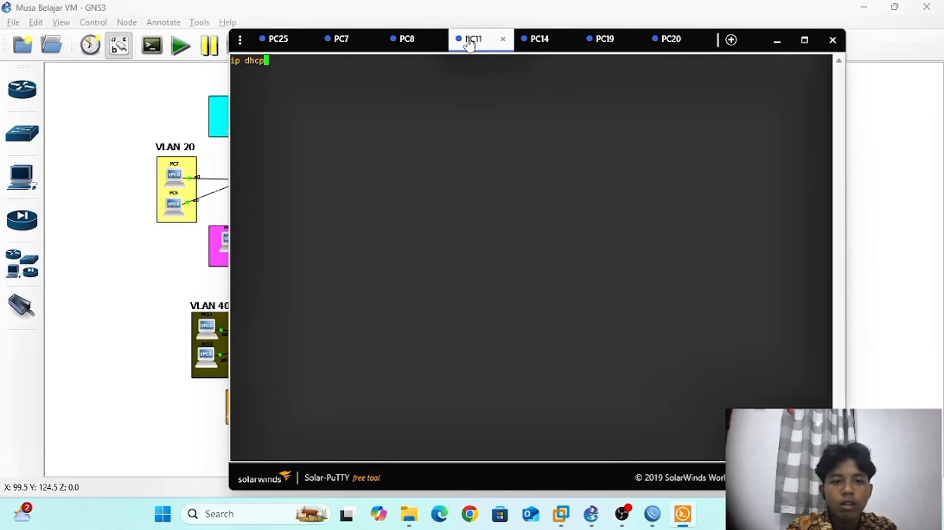
key(Return)
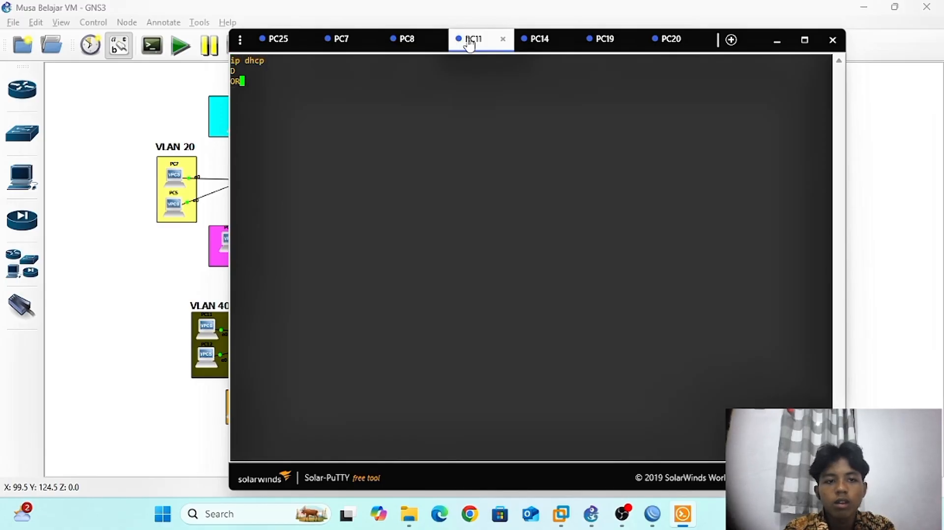
Request an address for PC14 in VLAN 50 with ip dhcp
click(553, 46)
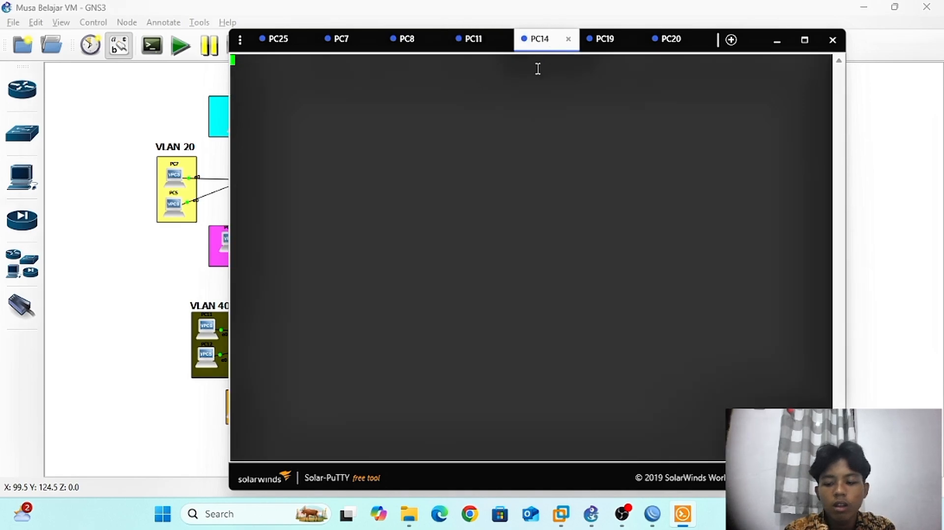
key(Return)
text(ip )
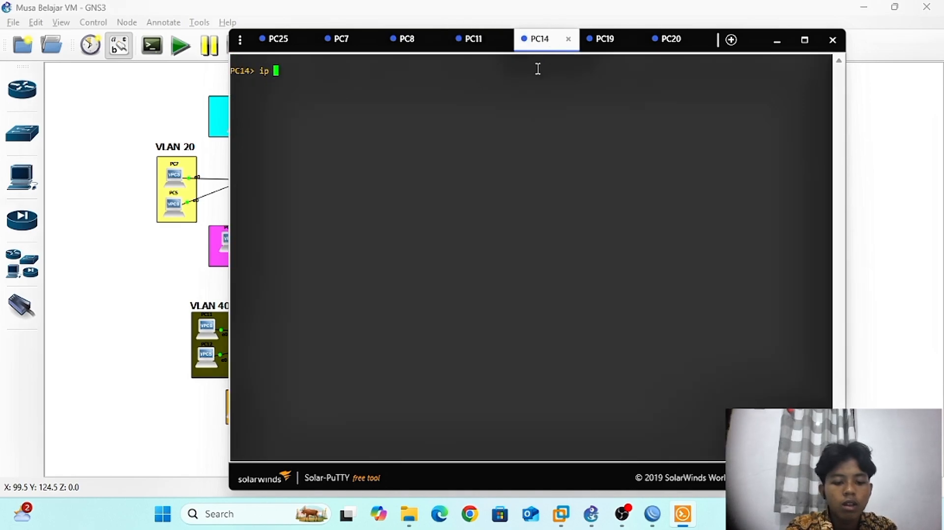
text(dhcp)
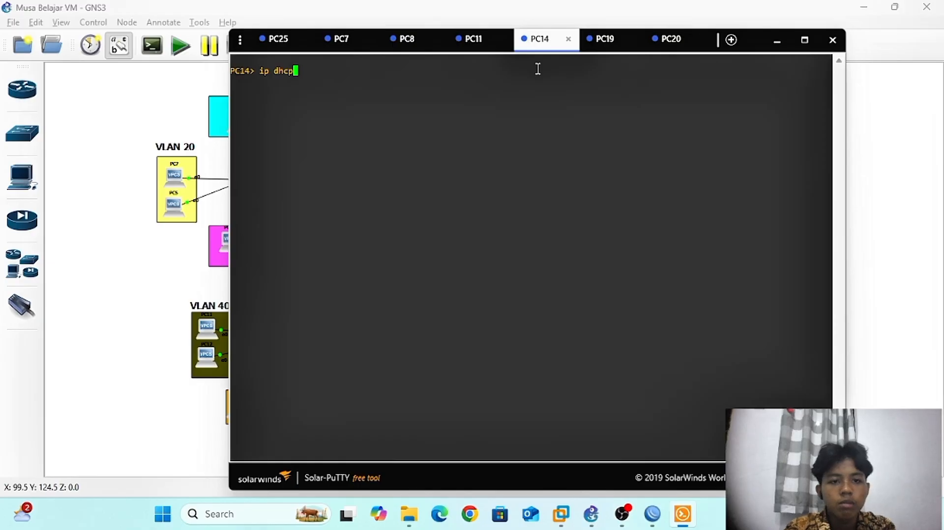
Request an address for PC19 in VLAN 60 with ip dhcp
click(606, 49)
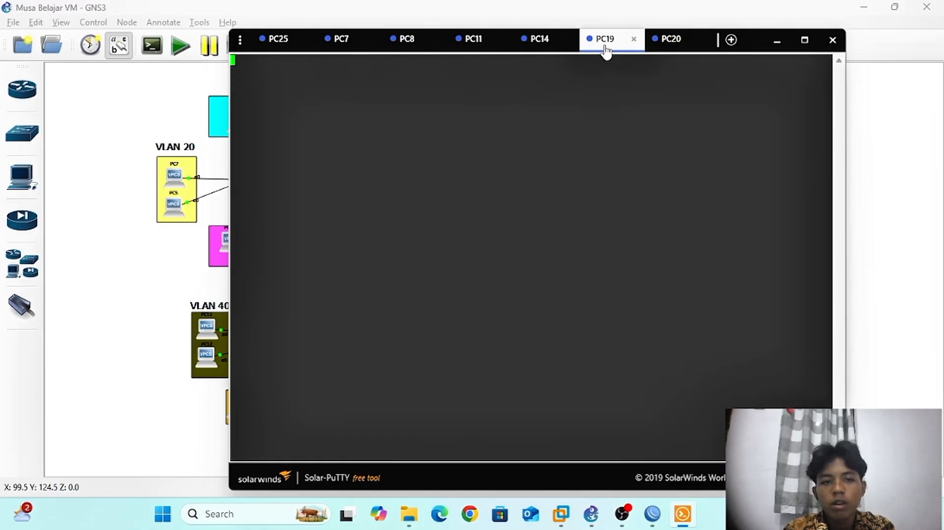
key(Return)
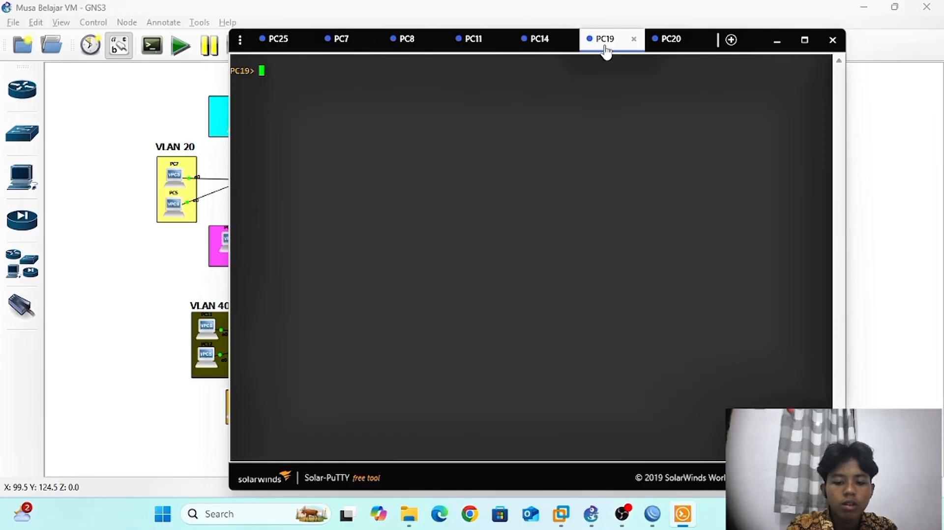
text(ip dhcp)
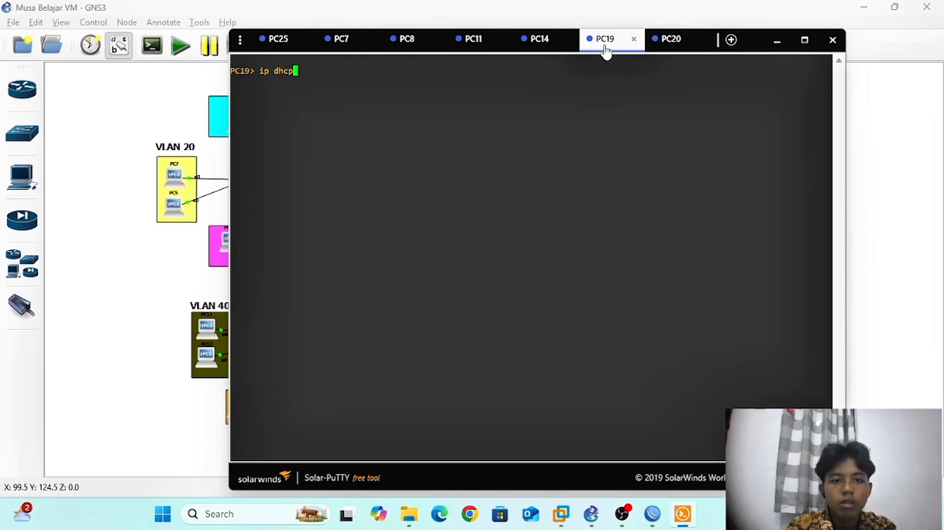
key(Return)
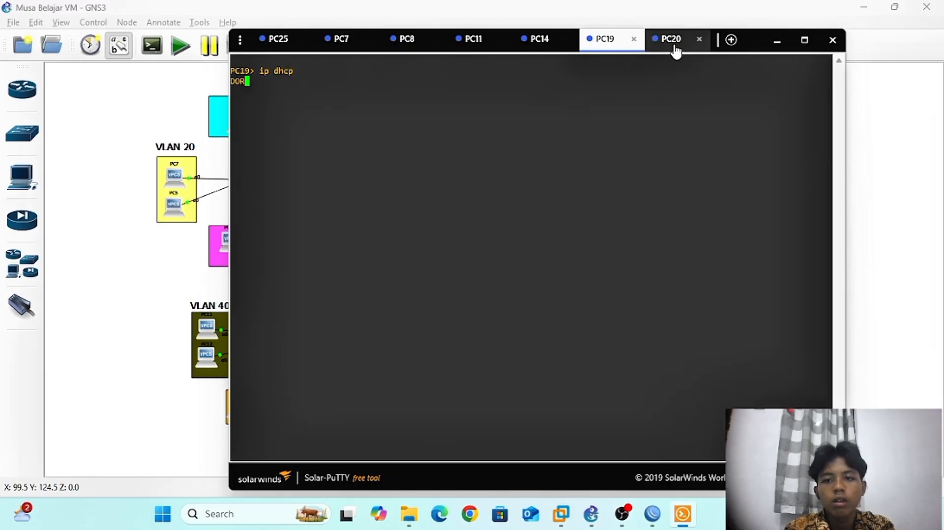
Request an address for PC20 in VLAN 70 with ip dhcp
click(674, 45)
text(ip )
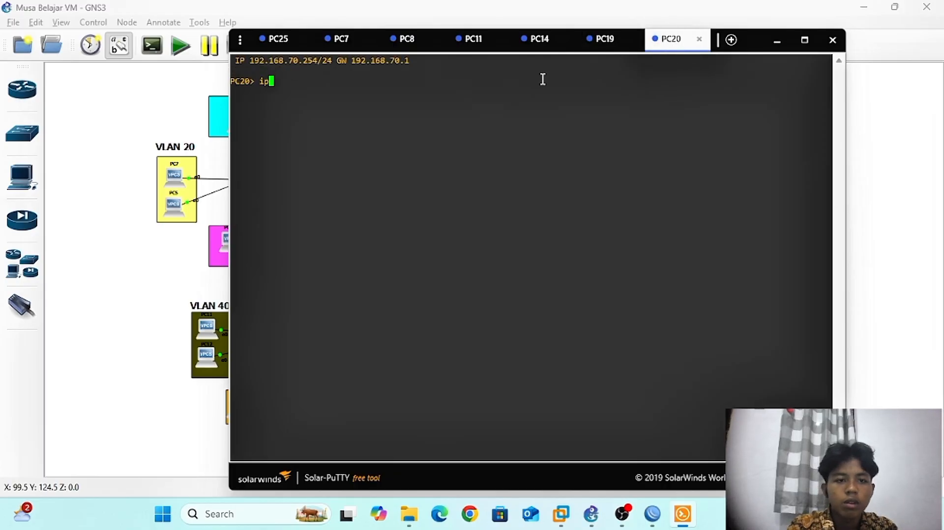
text(dhcp)
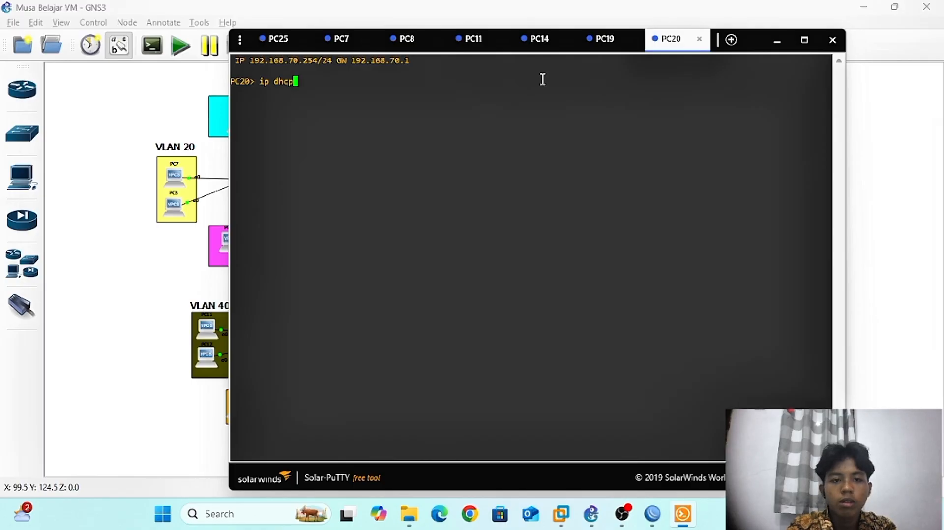
key(Return)
Examine the DHCP-assigned addresses in the consoles of PC25, PC7, PC8, PC11, PC14, PC19 and PC20 in order
click(273, 47)
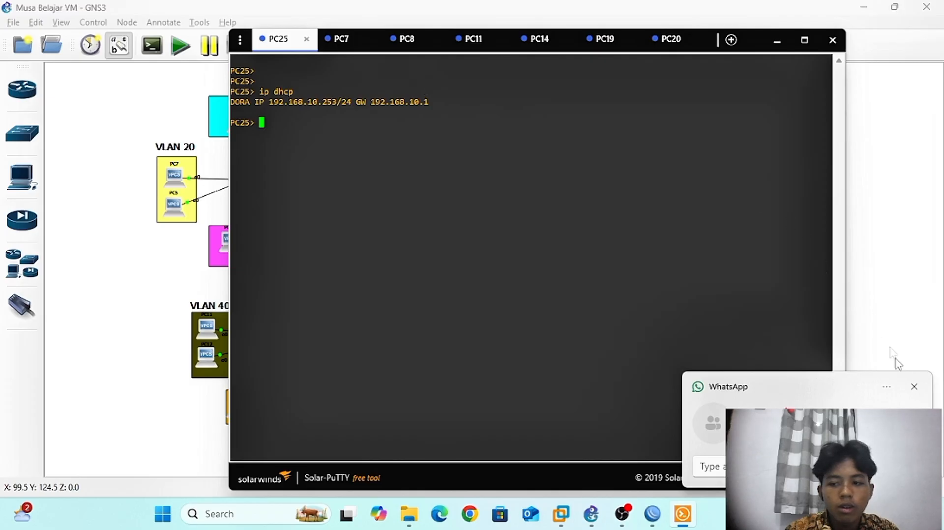
click(914, 389)
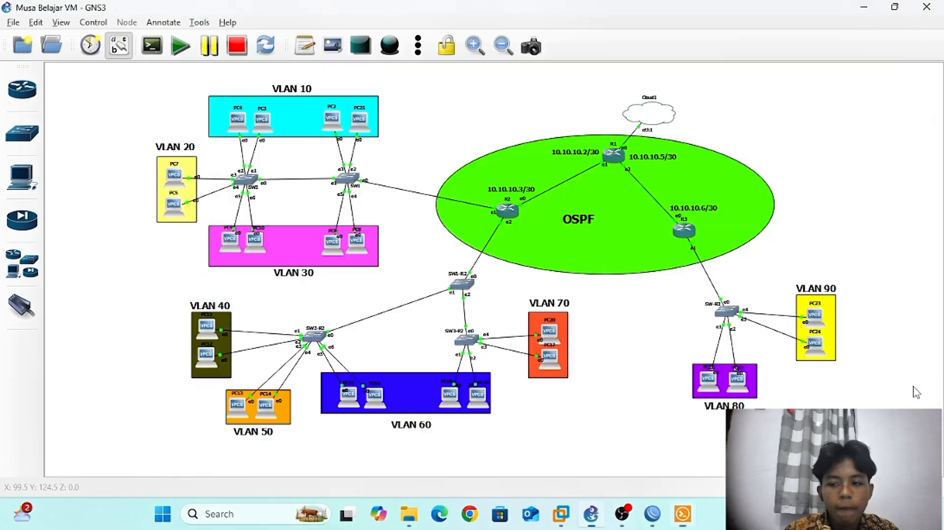
click(684, 515)
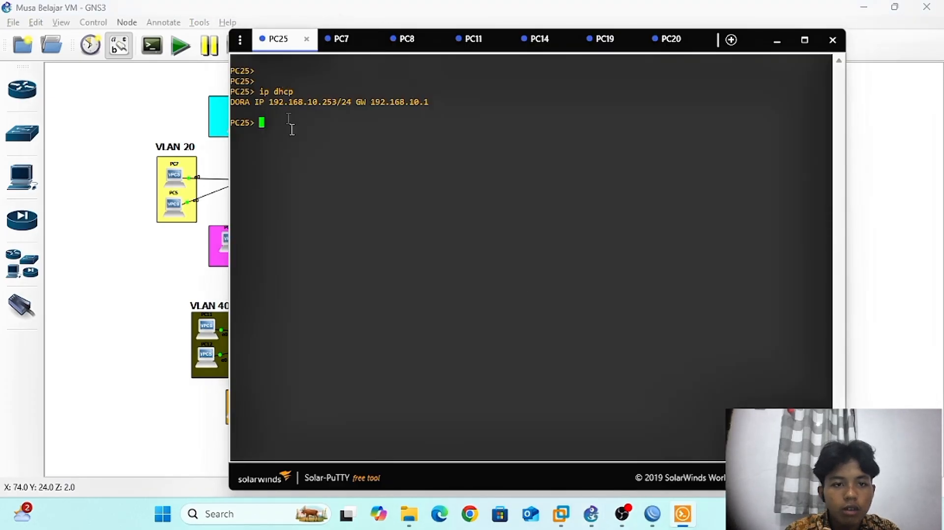
double_click(312, 103)
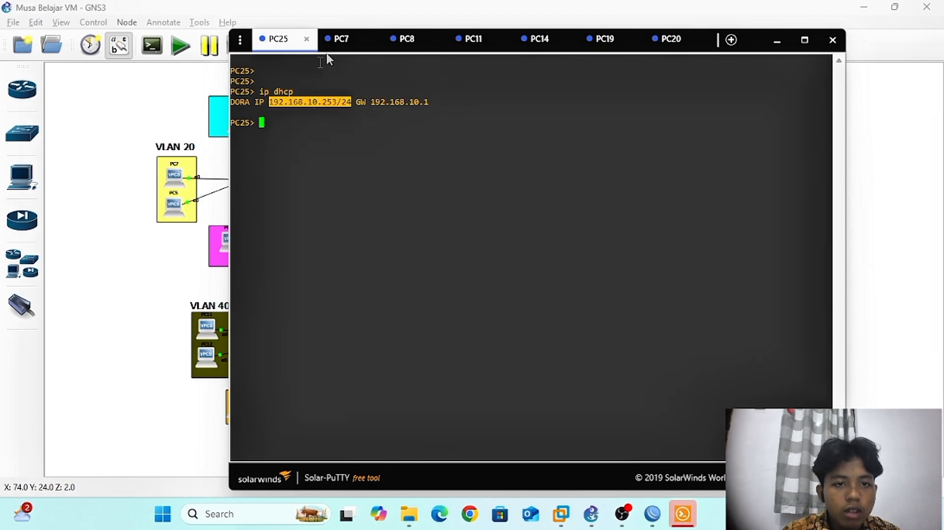
click(337, 44)
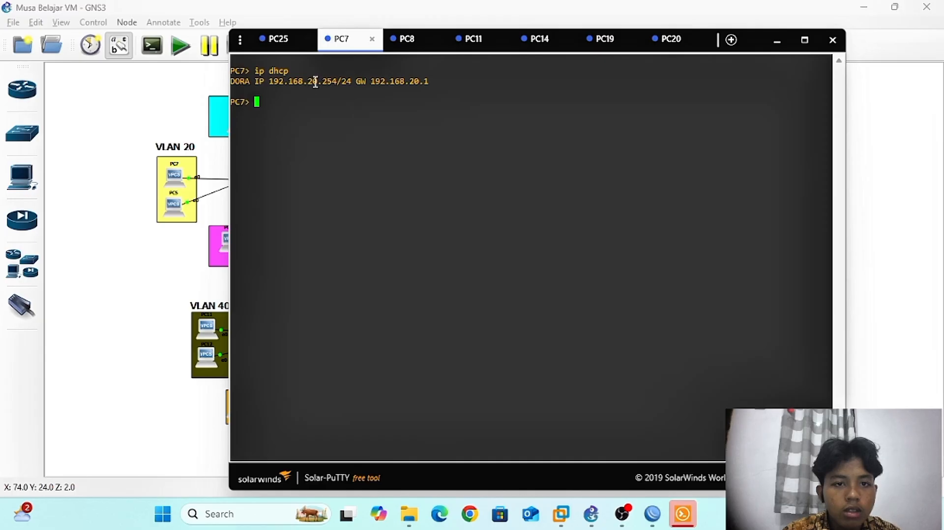
triple_click(315, 82)
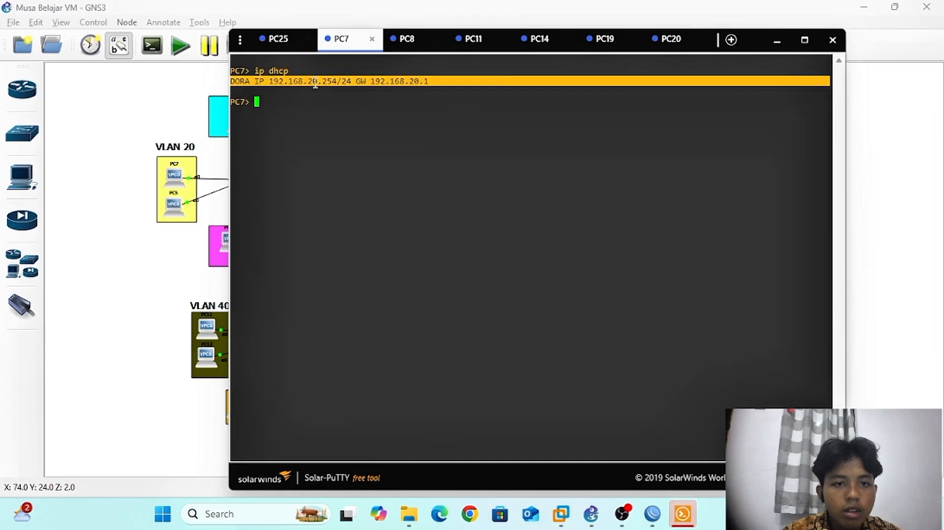
click(416, 44)
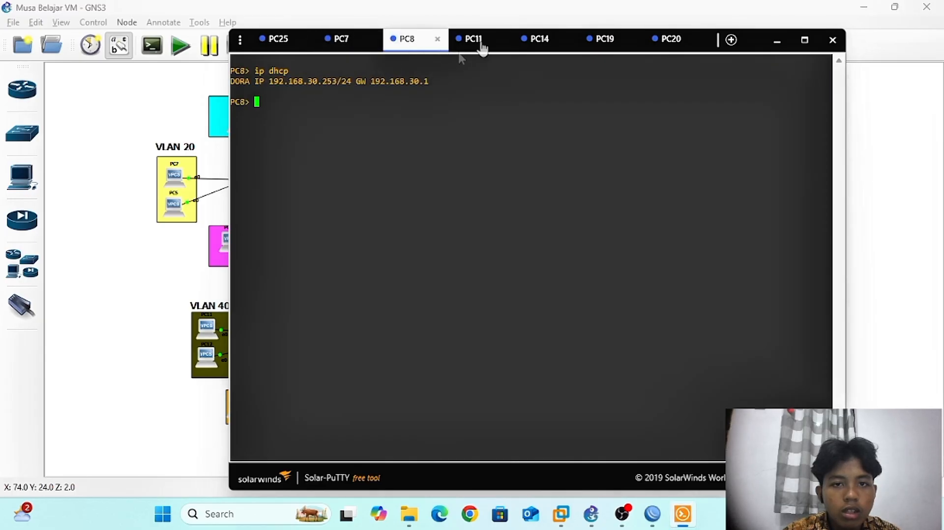
click(483, 48)
double_click(299, 95)
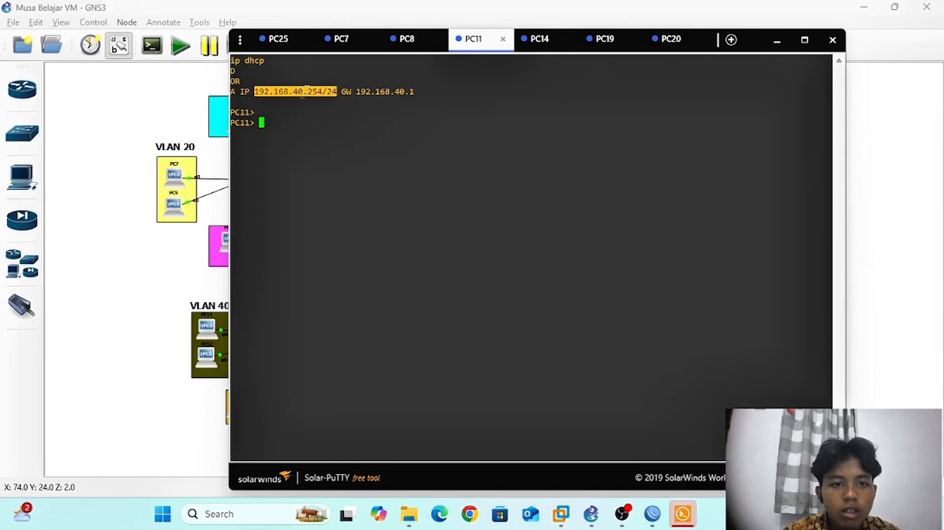
click(523, 46)
double_click(310, 78)
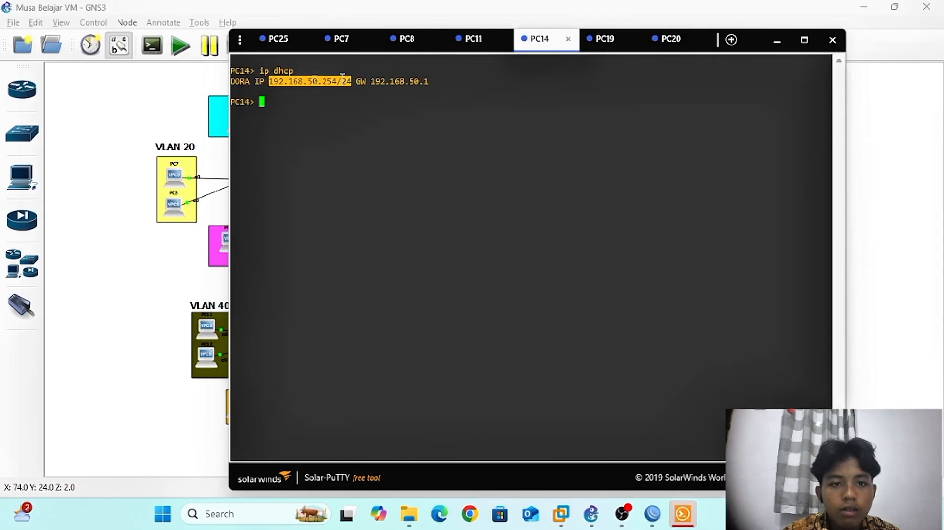
click(613, 46)
double_click(316, 89)
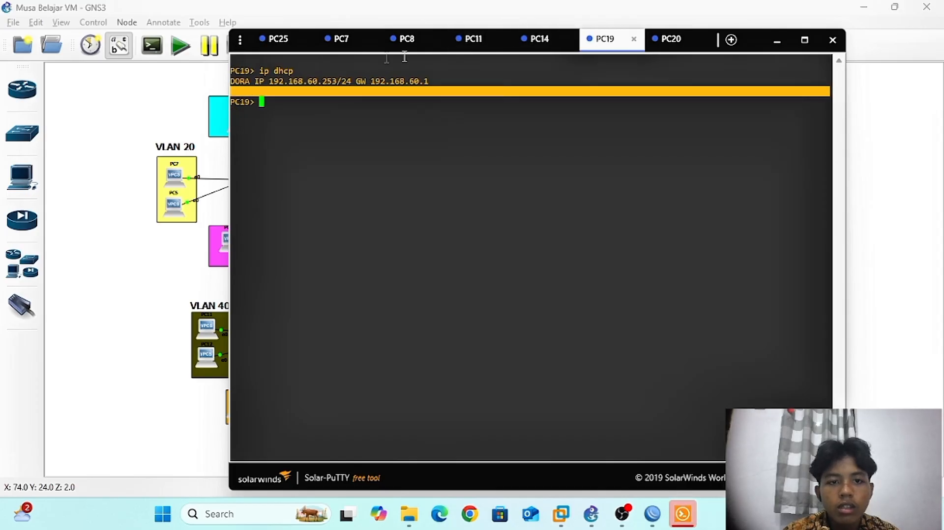
click(651, 47)
double_click(335, 91)
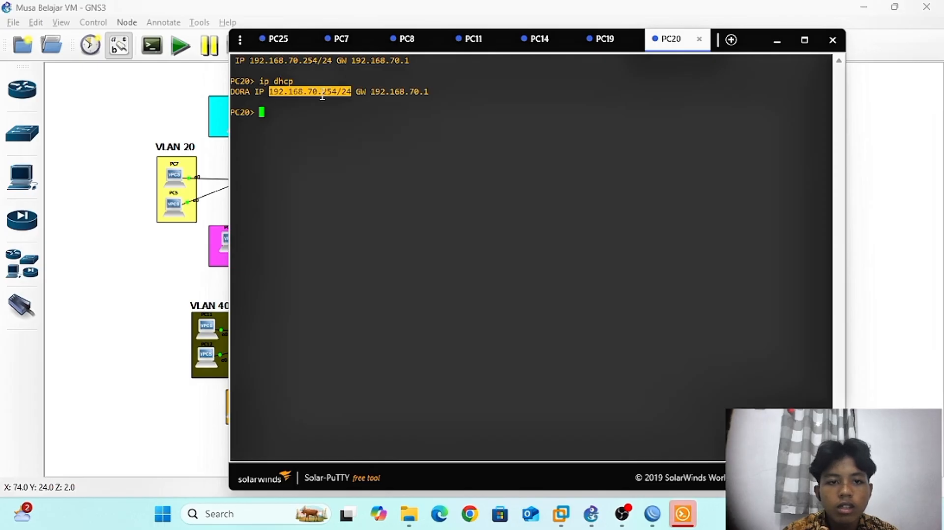
Compare the leased addresses of PC25, PC7 and PC20 across VLANs 10, 20 and 70
click(268, 43)
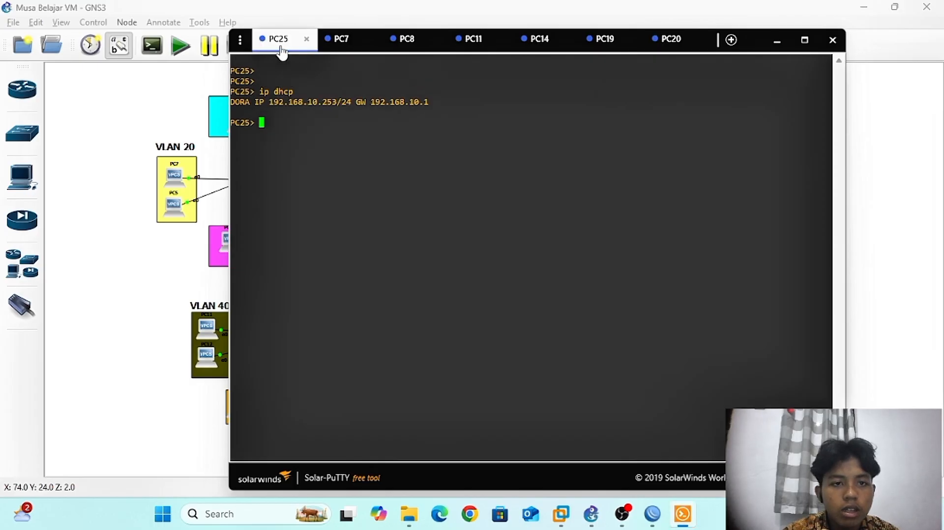
double_click(314, 103)
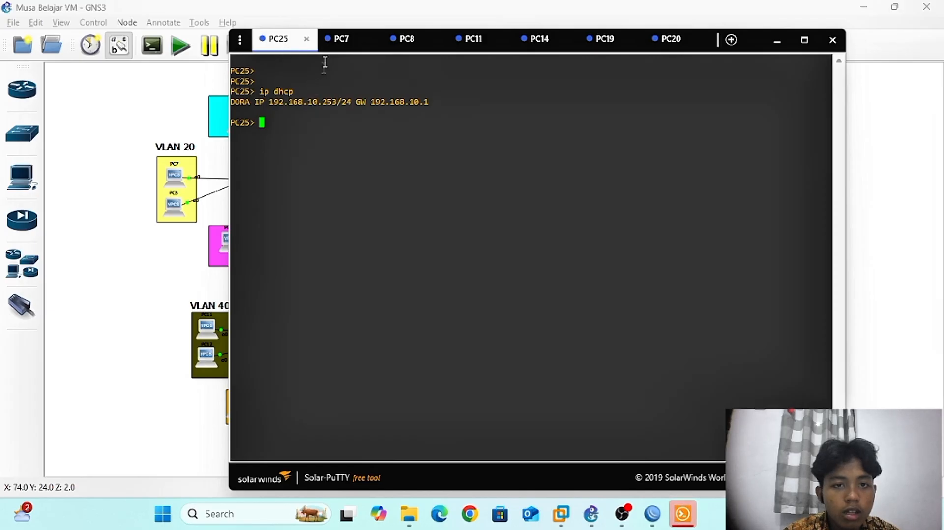
click(335, 46)
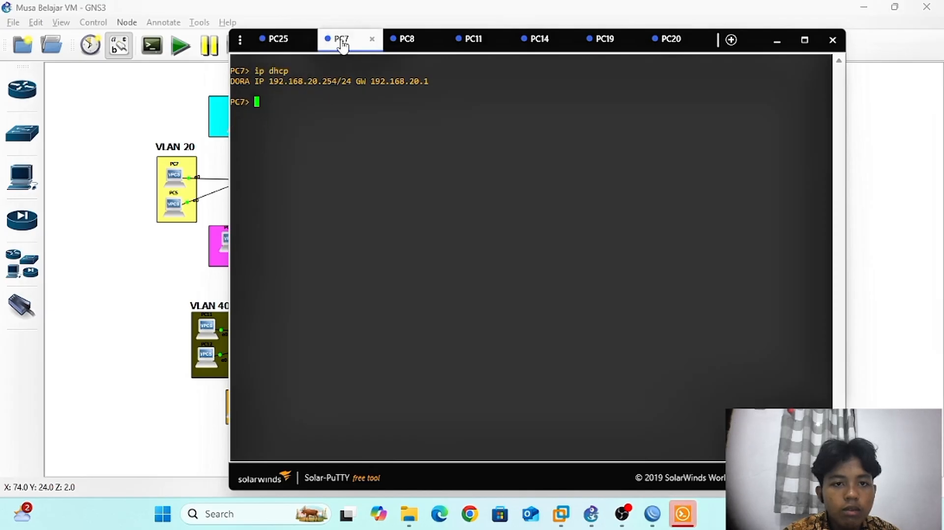
double_click(314, 82)
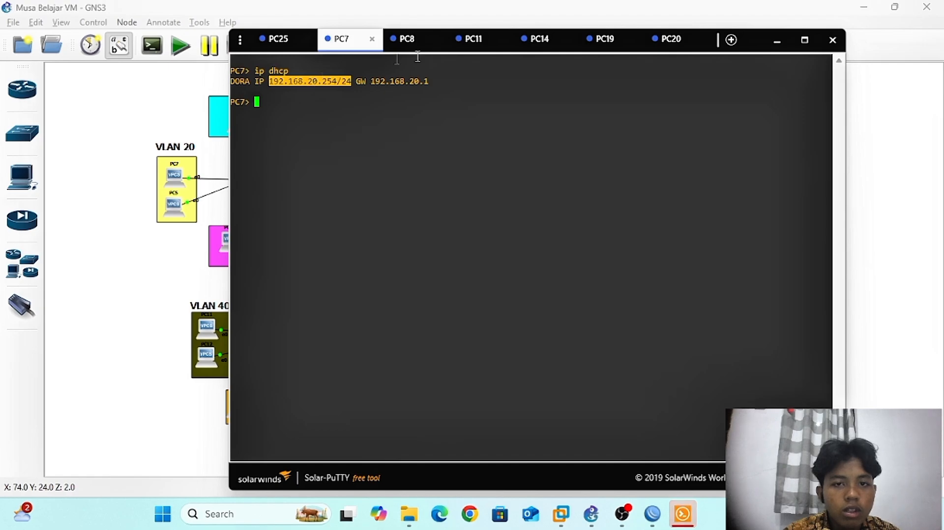
click(661, 43)
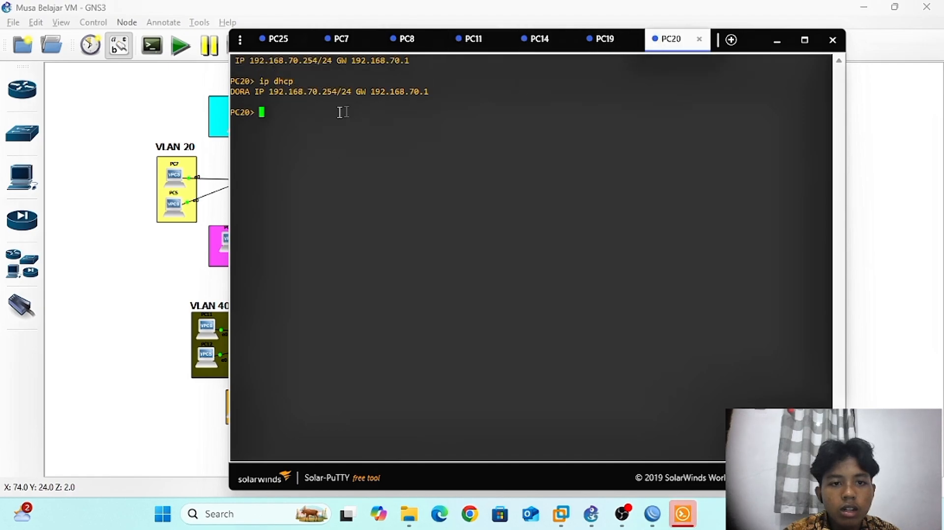
double_click(315, 92)
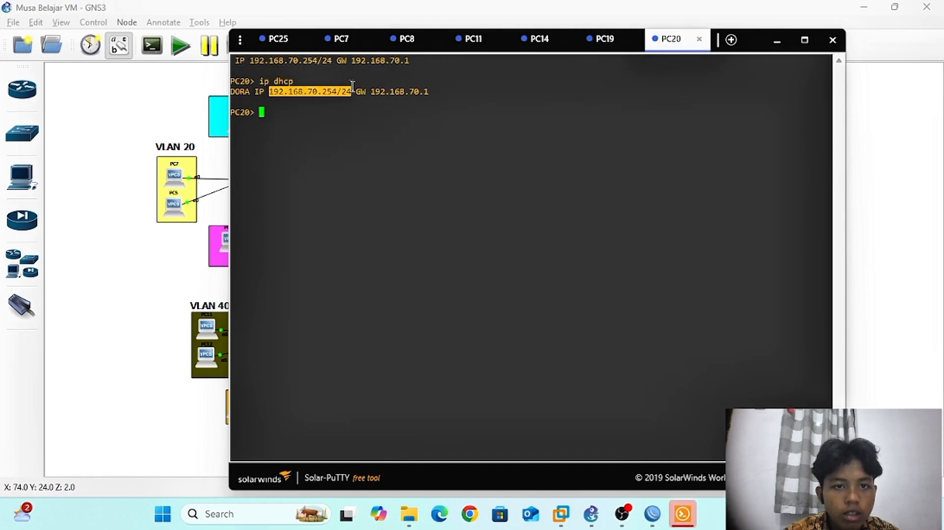
Test internet connectivity from PC25 by pinging 8.8.8.8, and dismiss the chat notification
click(288, 40)
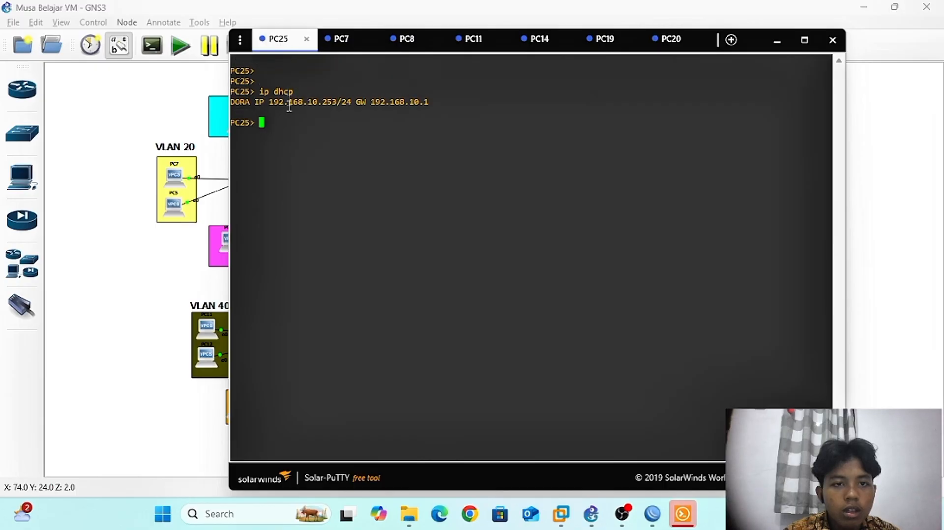
text(ping )
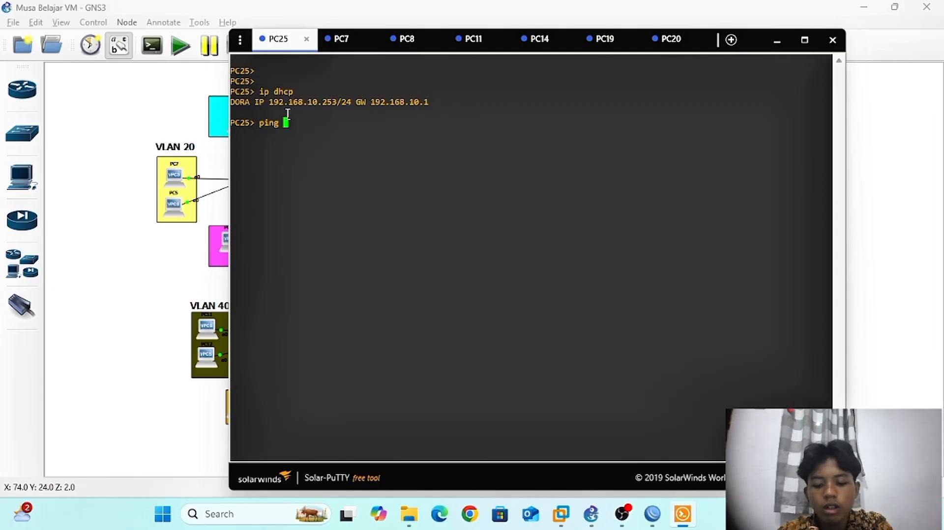
text(8.8.8.8)
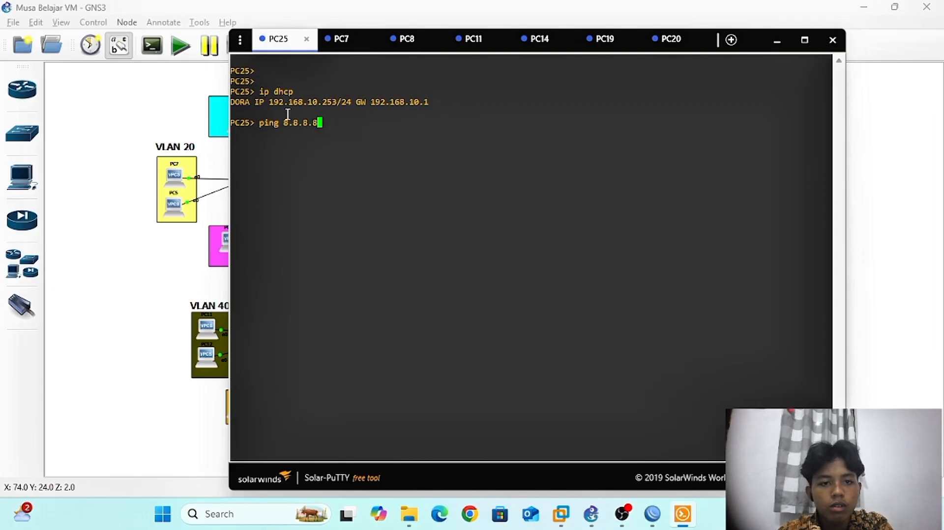
key(Return)
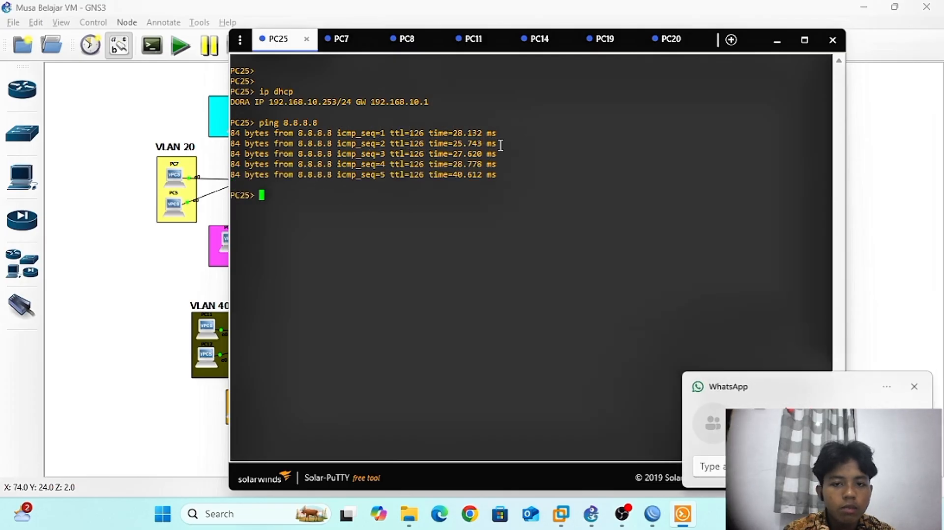
click(914, 387)
Test connectivity from PC25 to VLAN 20 by pinging 192.168.20.254, and stop the ping after a few replies
key(alt+Tab)
key(alt+Tab)
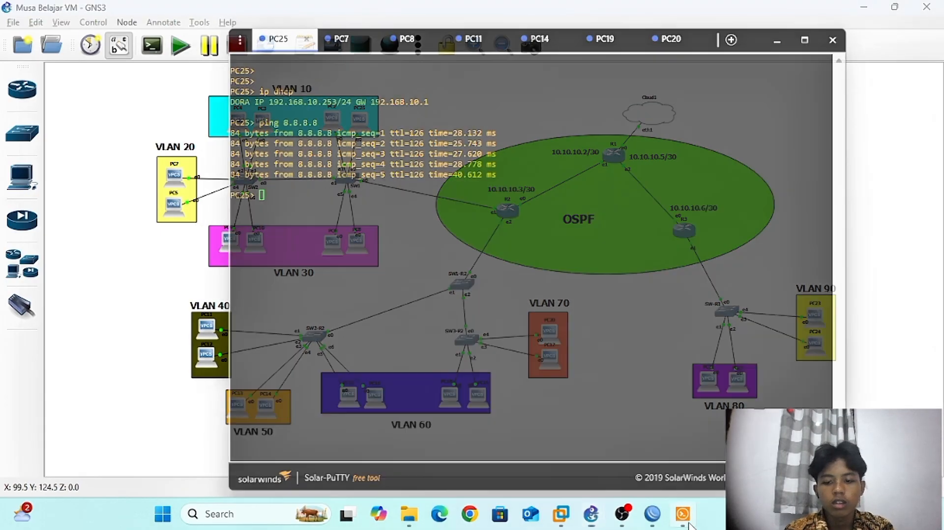
text(p)
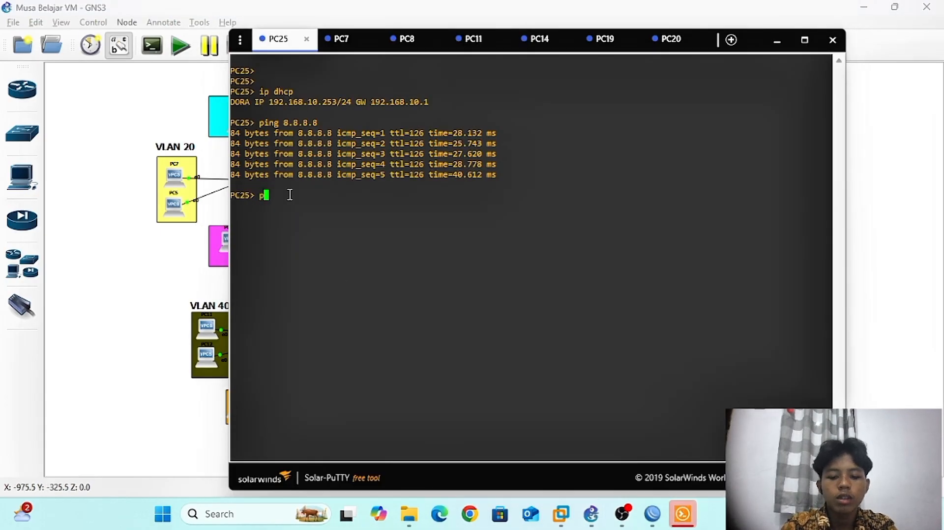
text(ing 192.)
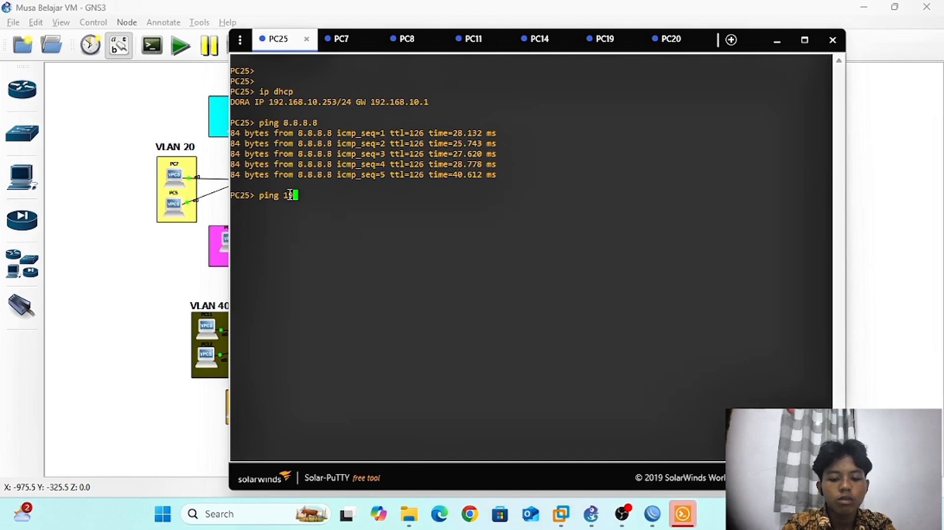
text(1)
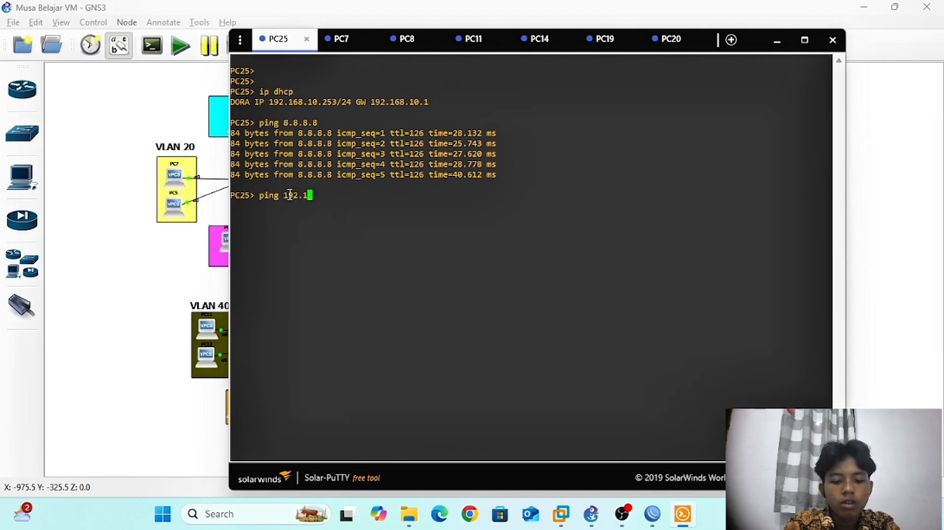
text(68.)
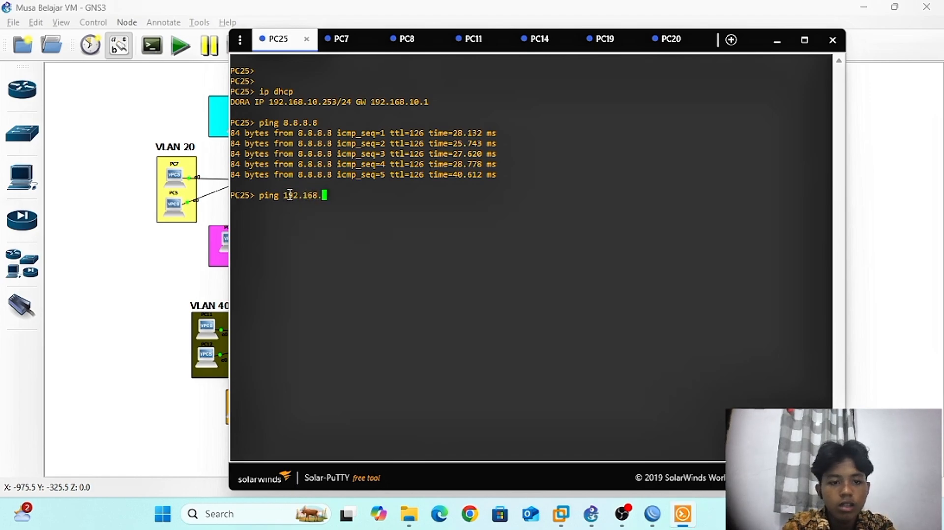
text(20.2)
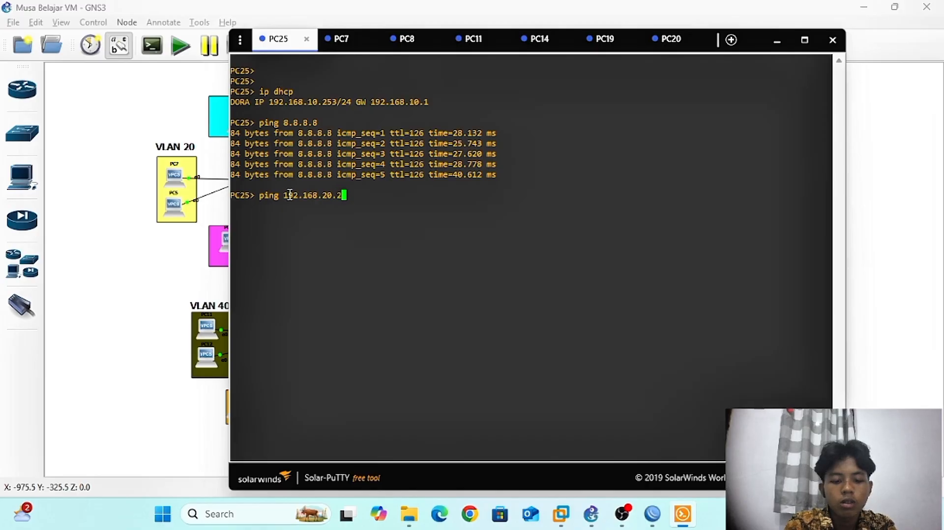
text(54)
key(Return)
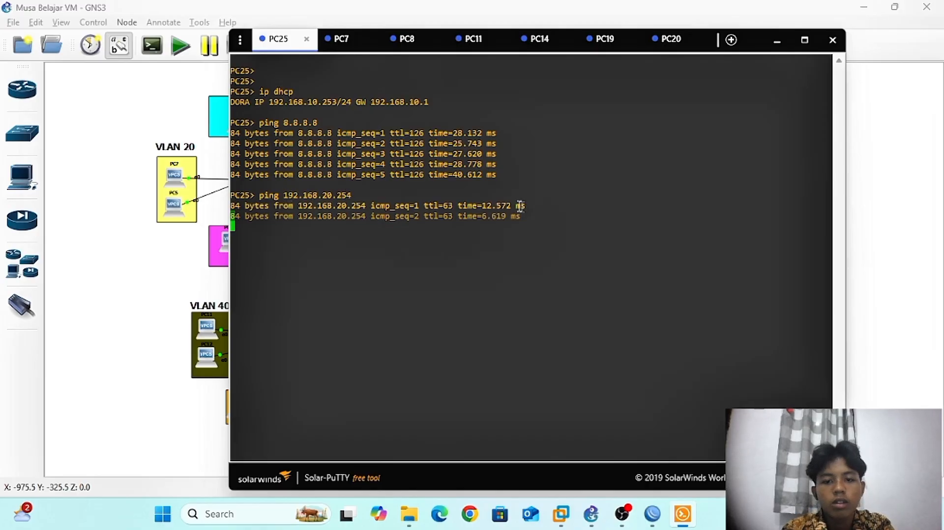
key(ctrl+c)
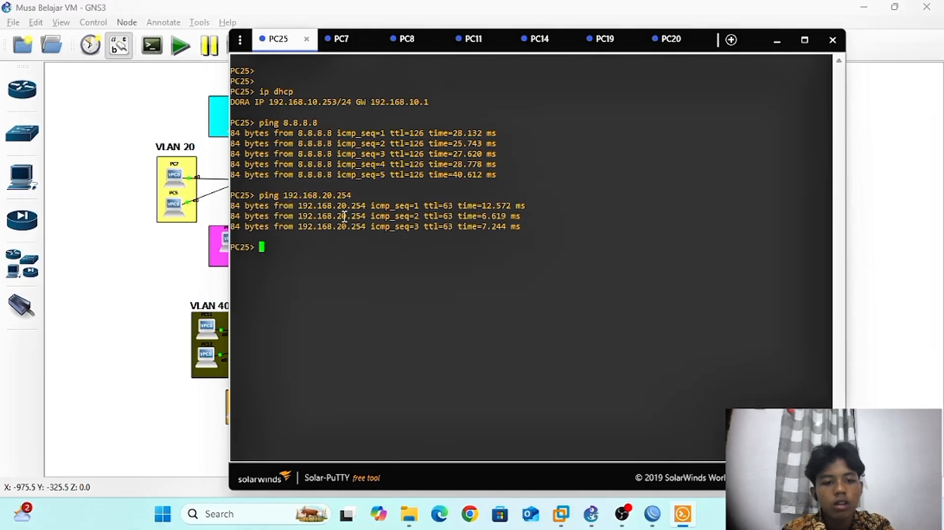
Test connectivity from PC25 to VLAN 30 by pinging 192.168.30.254
key(Up)
key(BackSpace)
key(BackSpace)
key(BackSpace)
key(BackSpace)
key(BackSpace)
key(BackSpace)
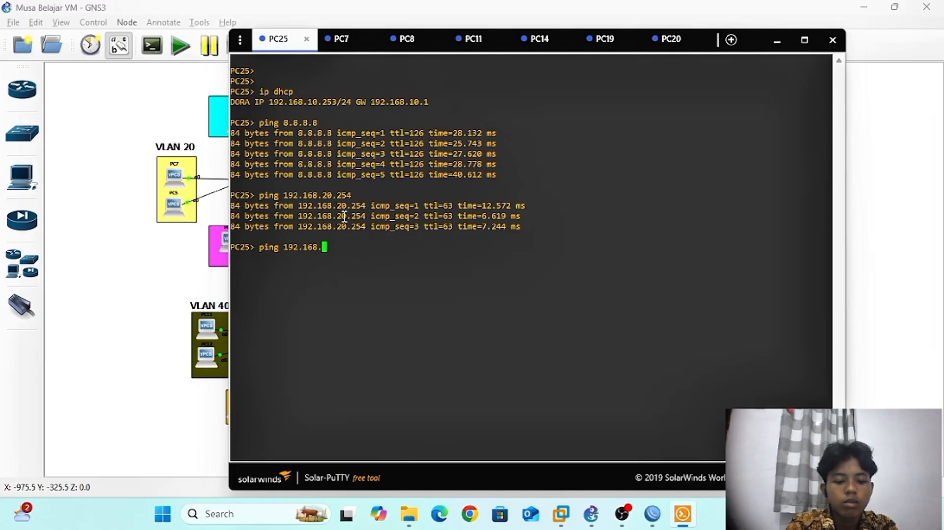
text(30.)
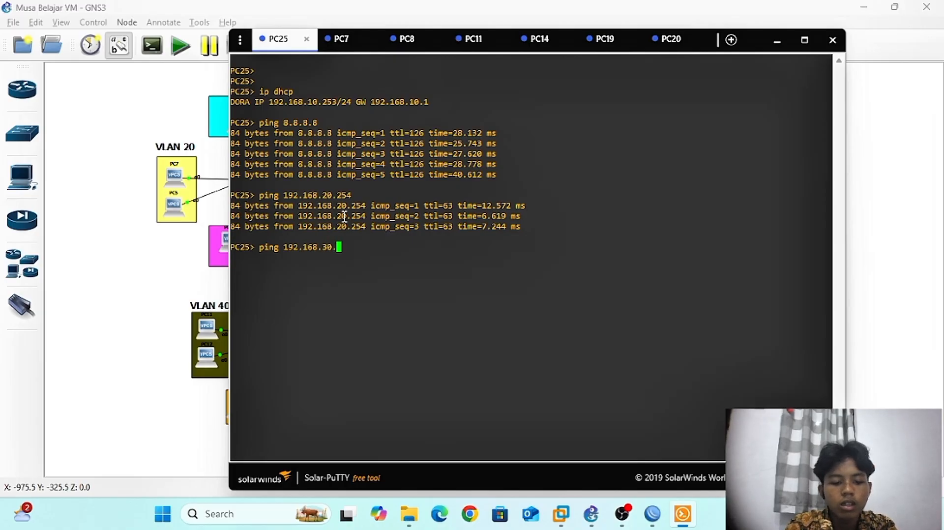
text(254)
key(Return)
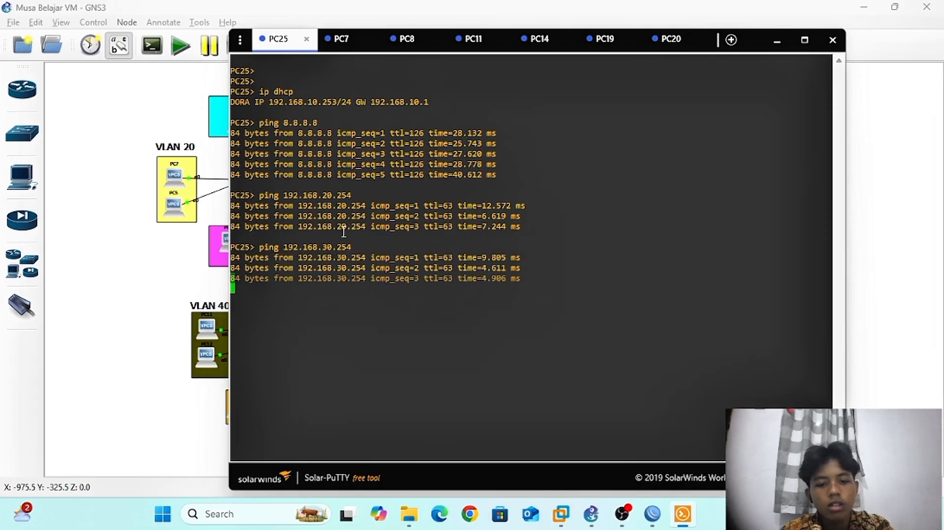
Test connectivity from PC25 to VLAN 40 by pinging 192.168.40.254
key(Up)
key(Left)
key(Left)
key(Left)
key(Left)
key(Left)
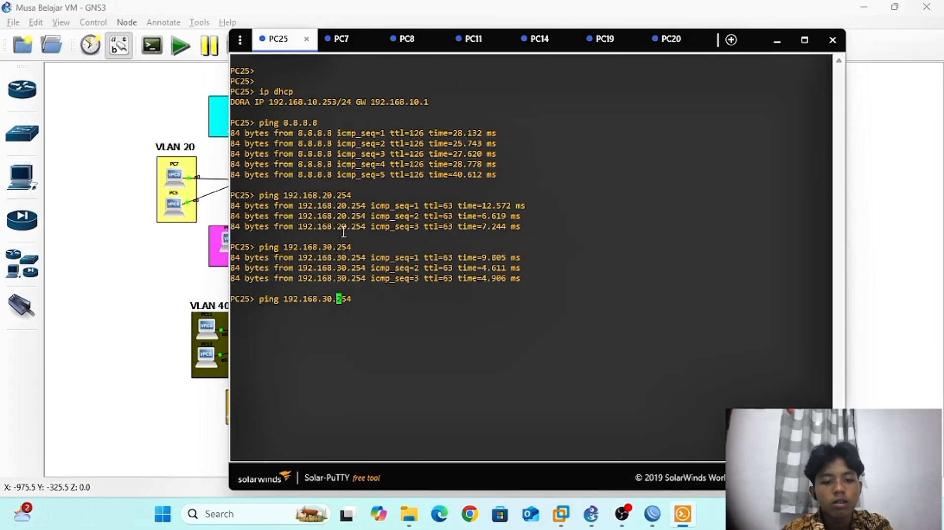
key(BackSpace)
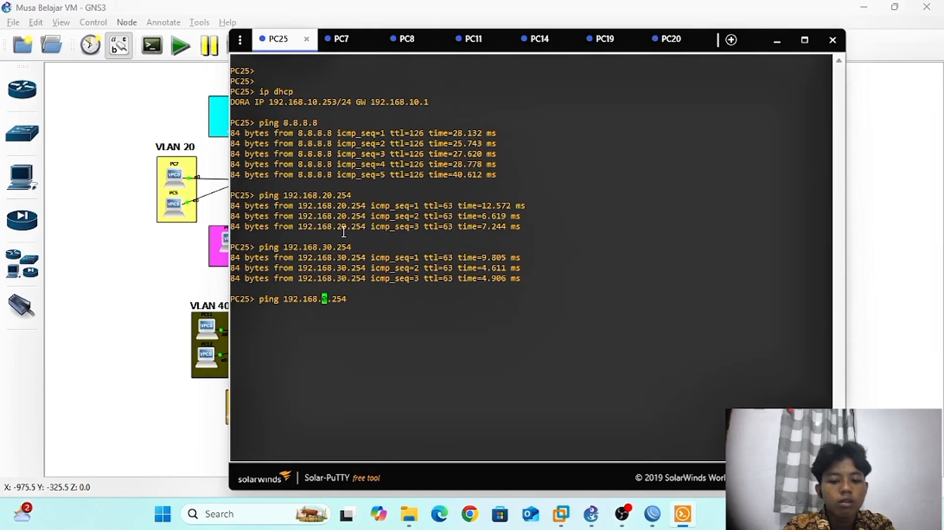
text(4)
key(Return)
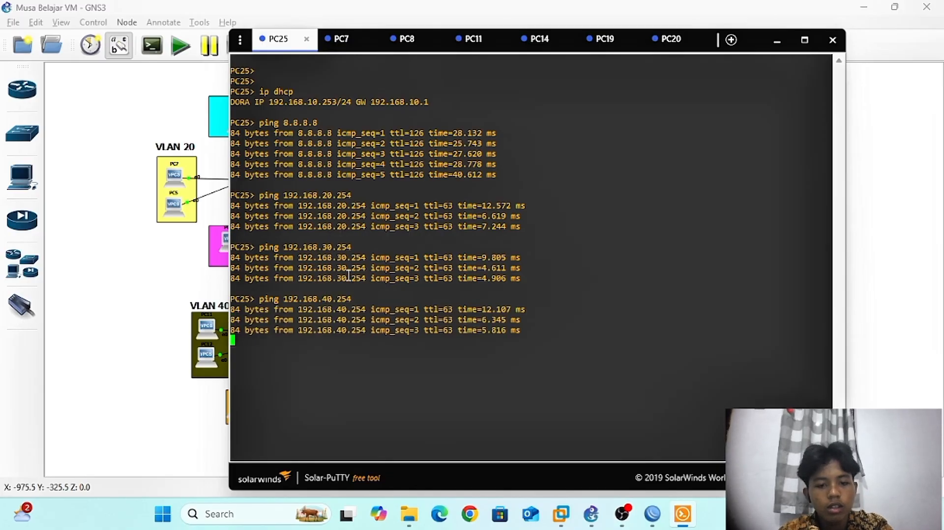
Test connectivity from PC25 to VLAN 50 by reusing the previous command to ping 192.168.50.254
key(Up)
key(Left)
key(Left)
key(Left)
key(Left)
key(Left)
key(Left)
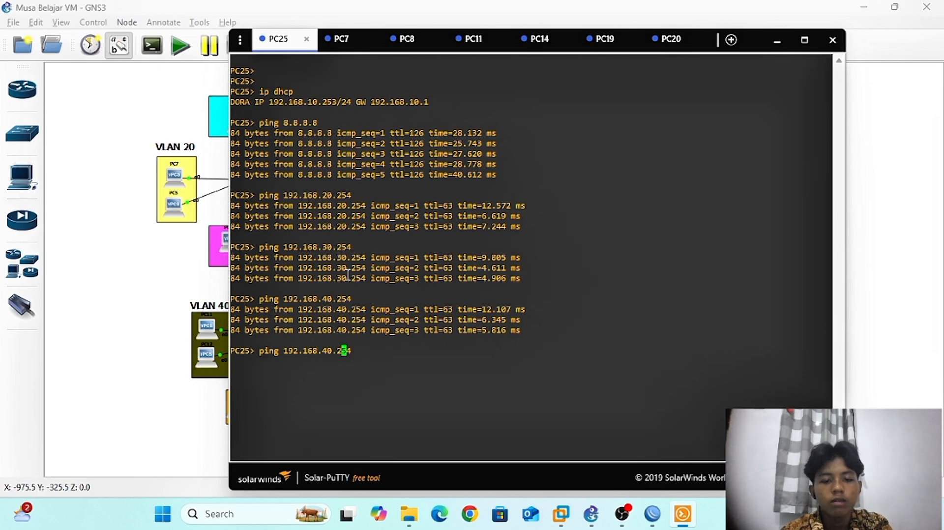
key(Page_Down)
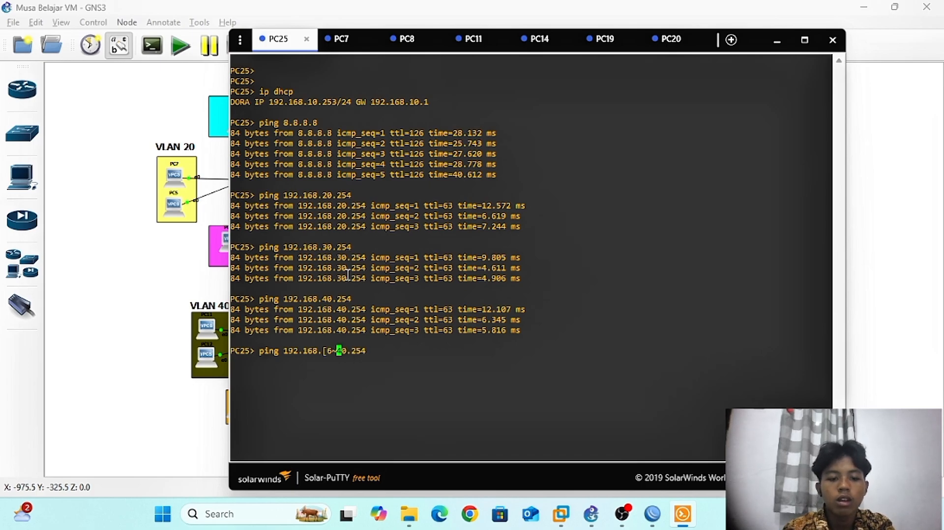
key(BackSpace)
key(BackSpace)
key(BackSpace)
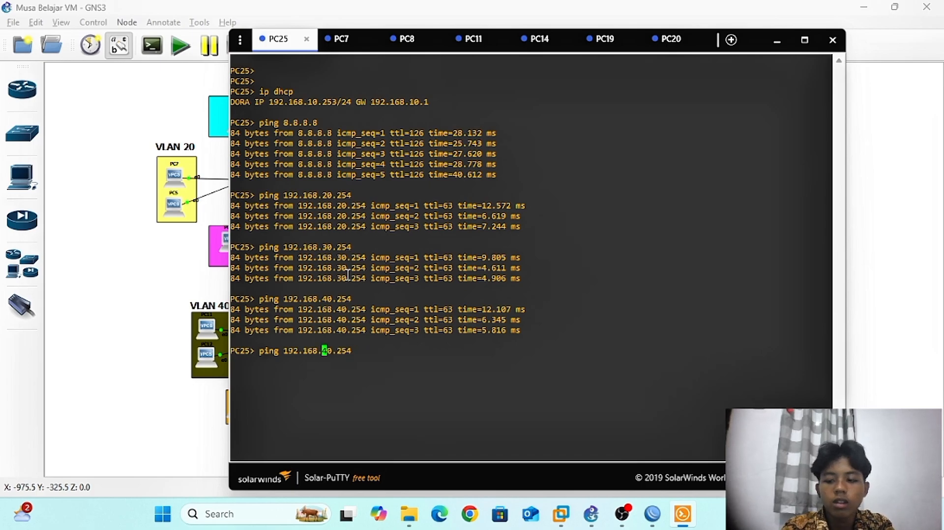
key(Delete)
key(BackSpace)
key(BackSpace)
key(BackSpace)
key(BackSpace)
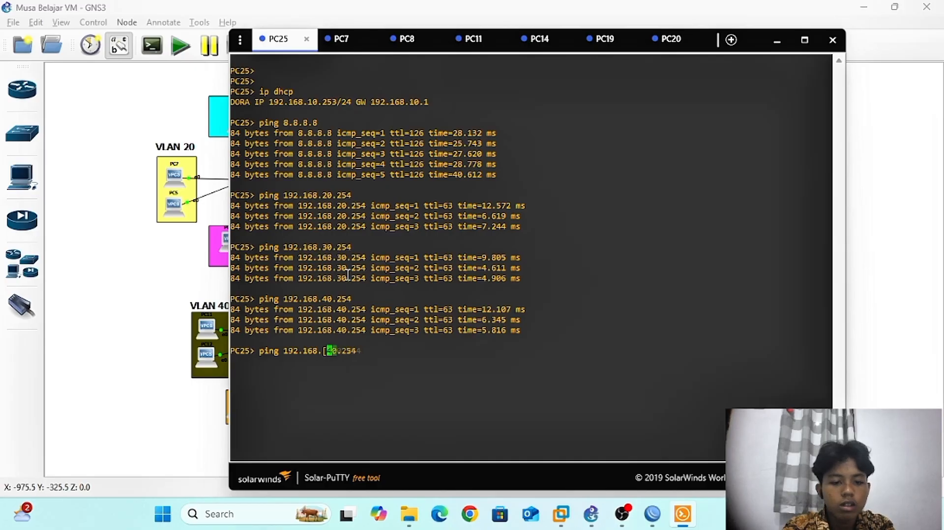
text(.)
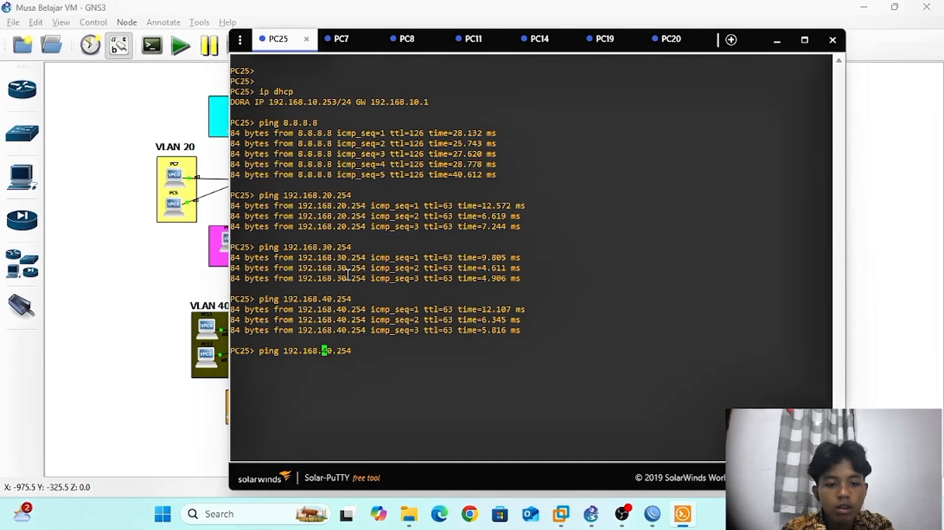
key(Right)
key(BackSpace)
text(5)
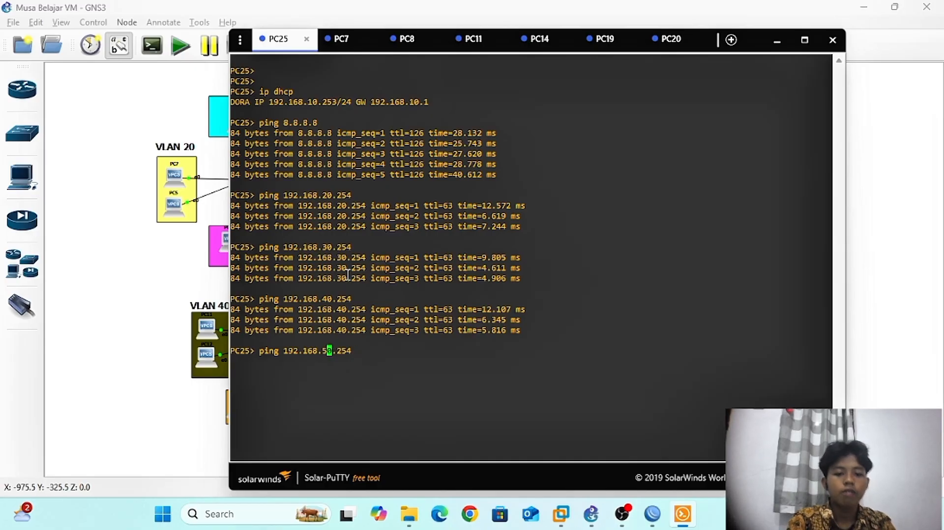
key(Return)
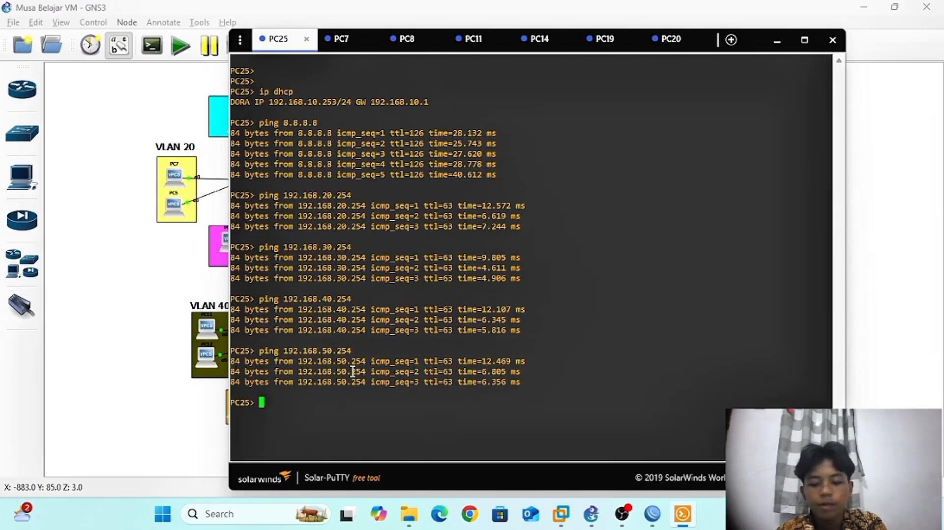
Test connectivity from PC25 to VLAN 60 by pinging 192.168.60.254, and stop the ping after a few replies
key(Up)
key(Left)
key(Left)
key(Left)
key(Left)
key(Left)
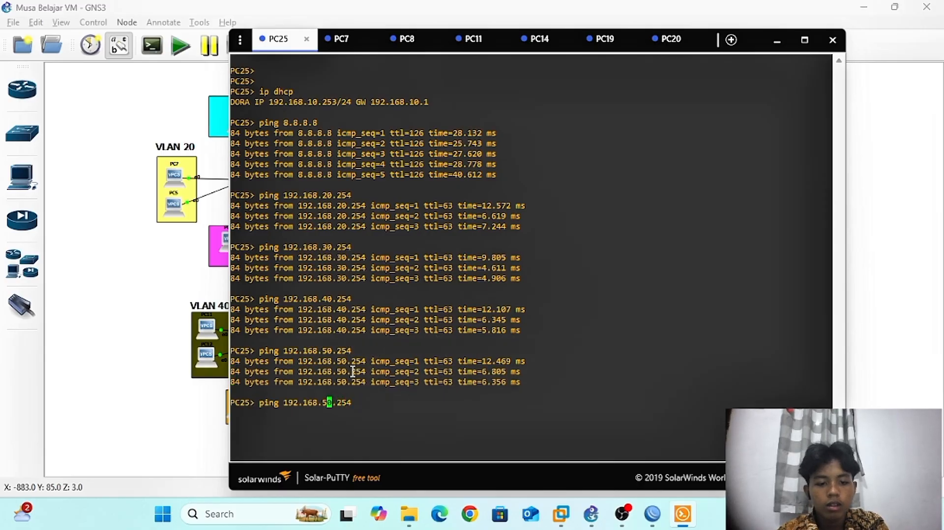
key(BackSpace)
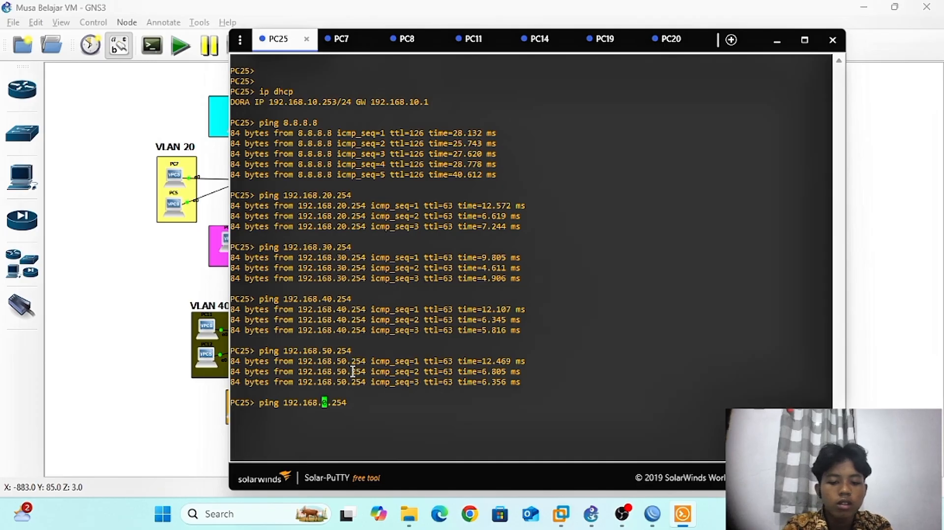
text(6)
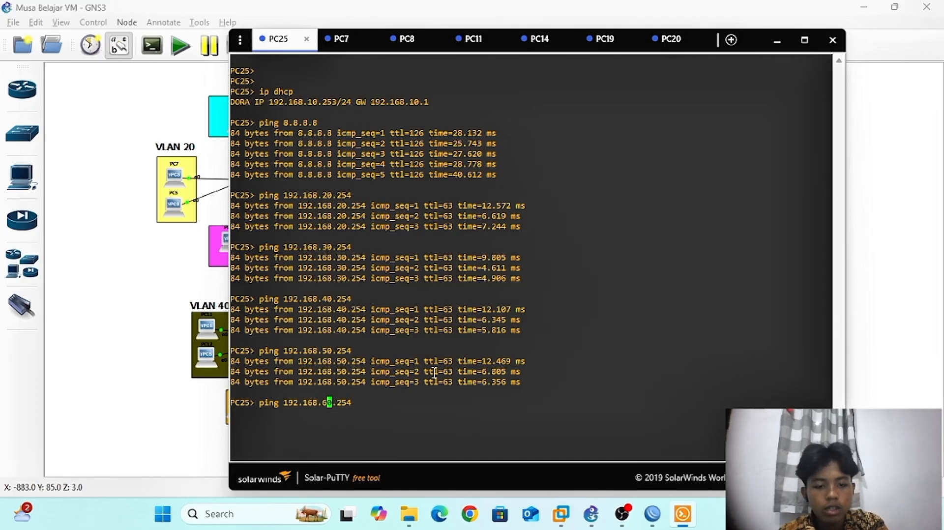
key(Return)
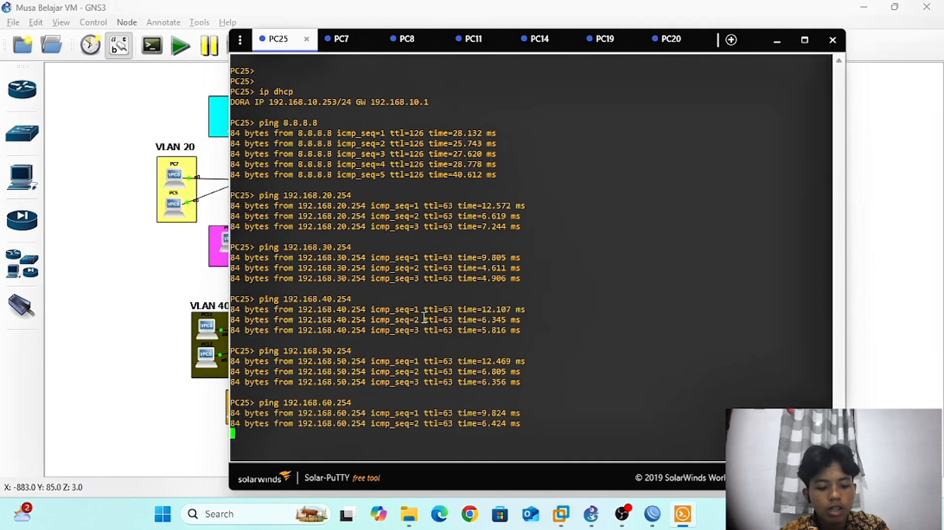
key(ctrl+c)
Test connectivity from PC25 to VLAN 70 by pinging 192.168.70.254
key(Up)
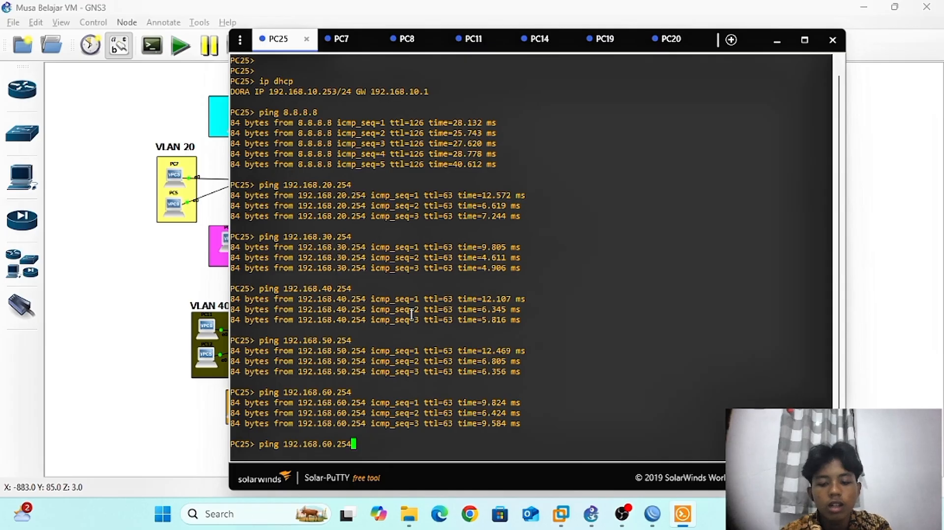
key(Left)
key(Left)
key(Left)
key(Left)
key(Left)
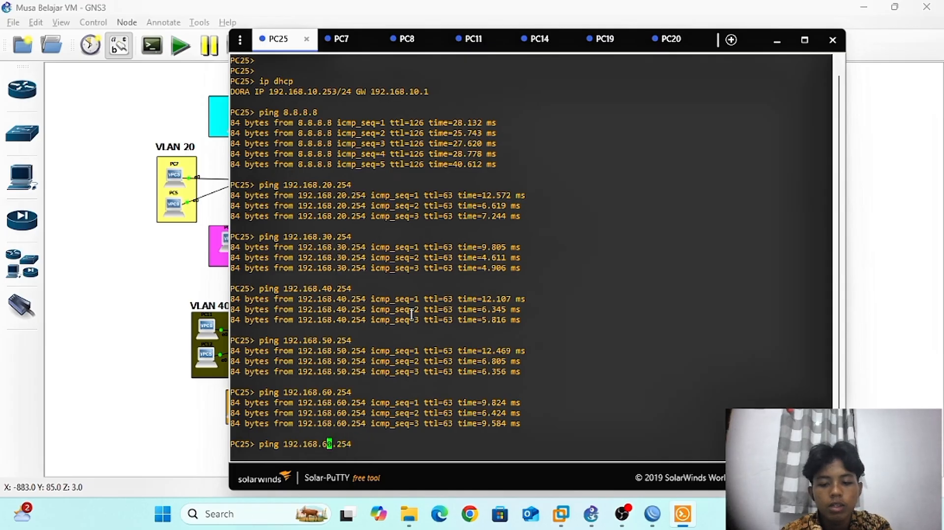
key(BackSpace)
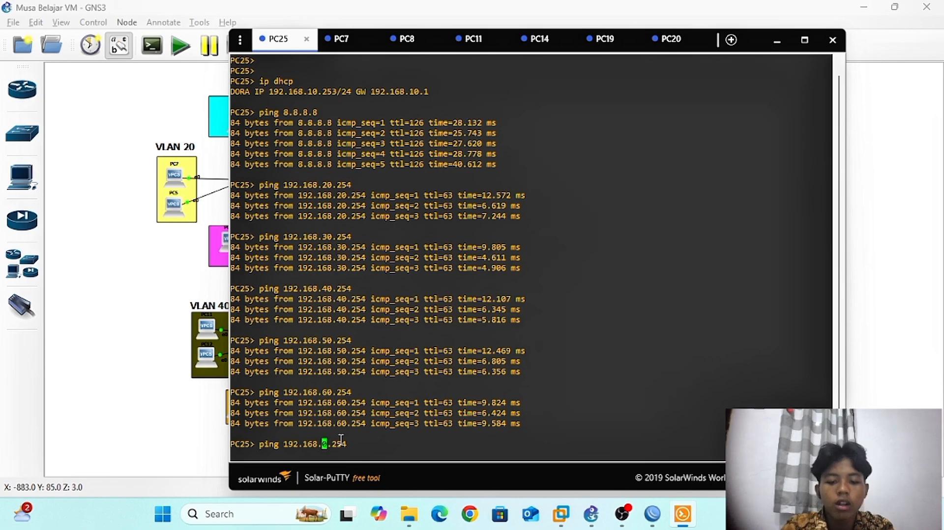
text(7)
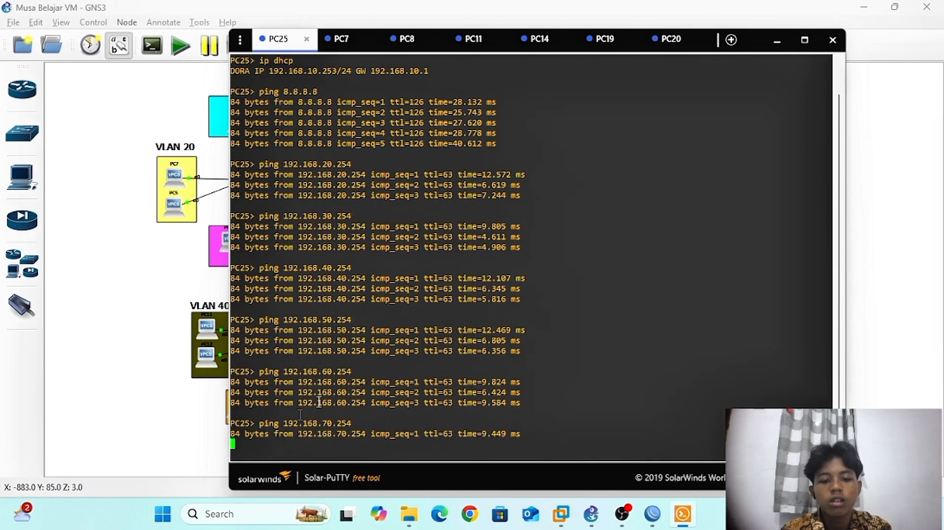